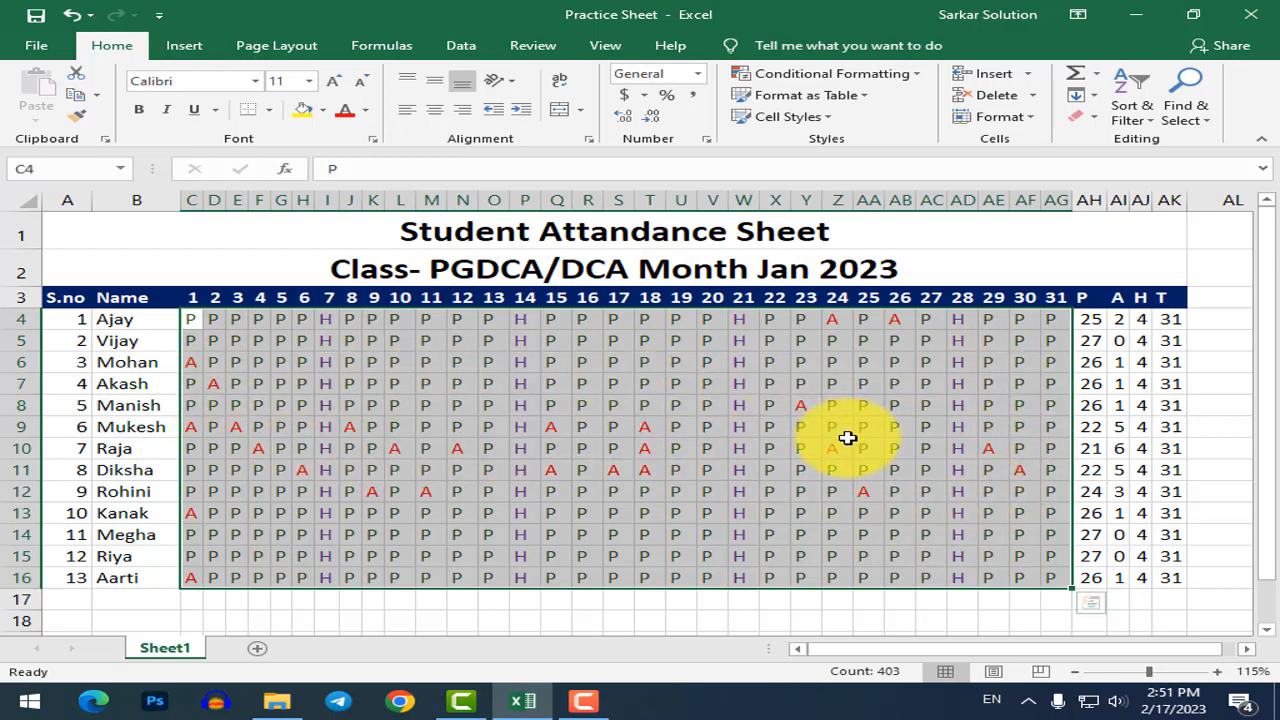
Mark student 4 absent with A in M7 and S7 (days 11 and 17).
{"action": "left_click", "coordinate": [684, 510]}
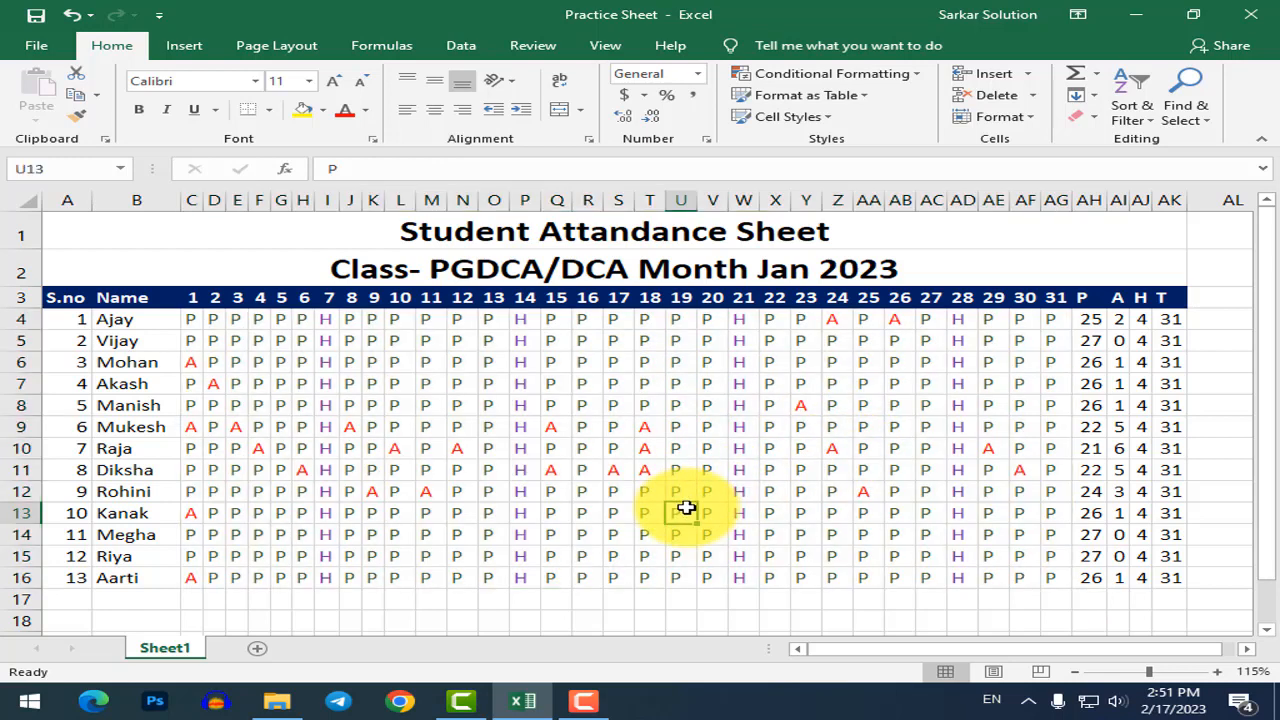
{"action": "left_click", "coordinate": [612, 515]}
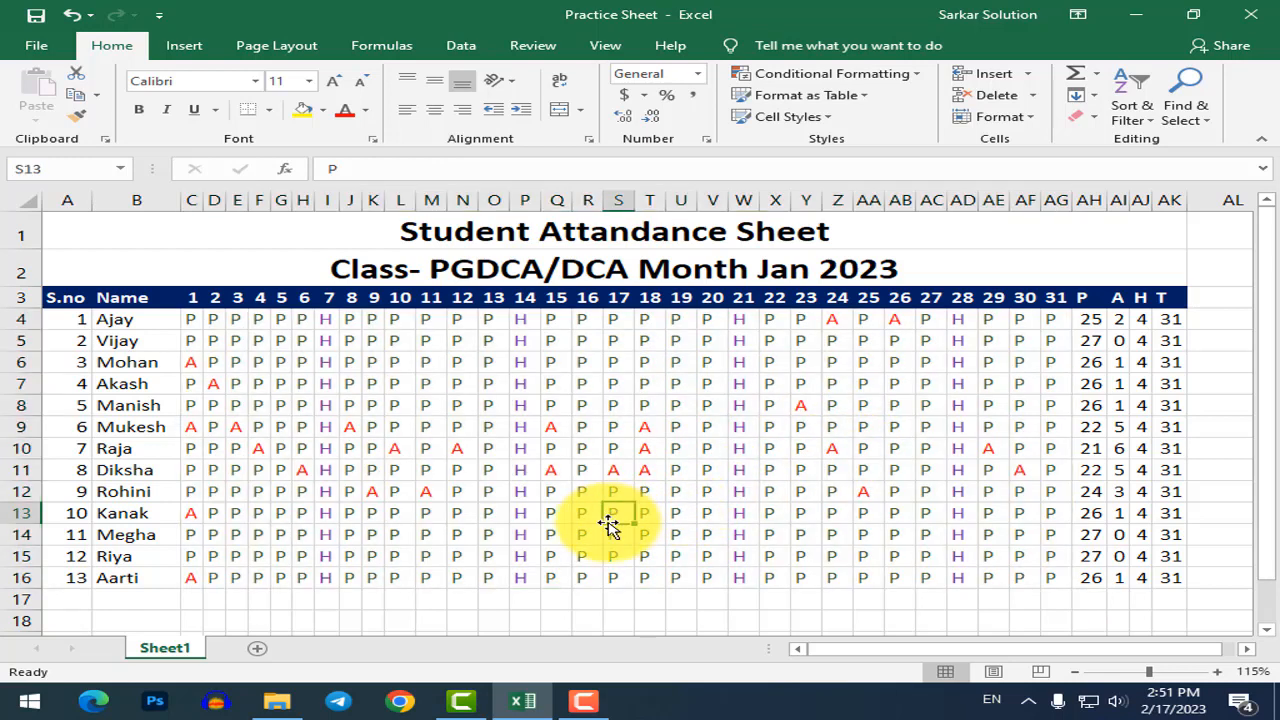
{"action": "left_click", "coordinate": [422, 385]}
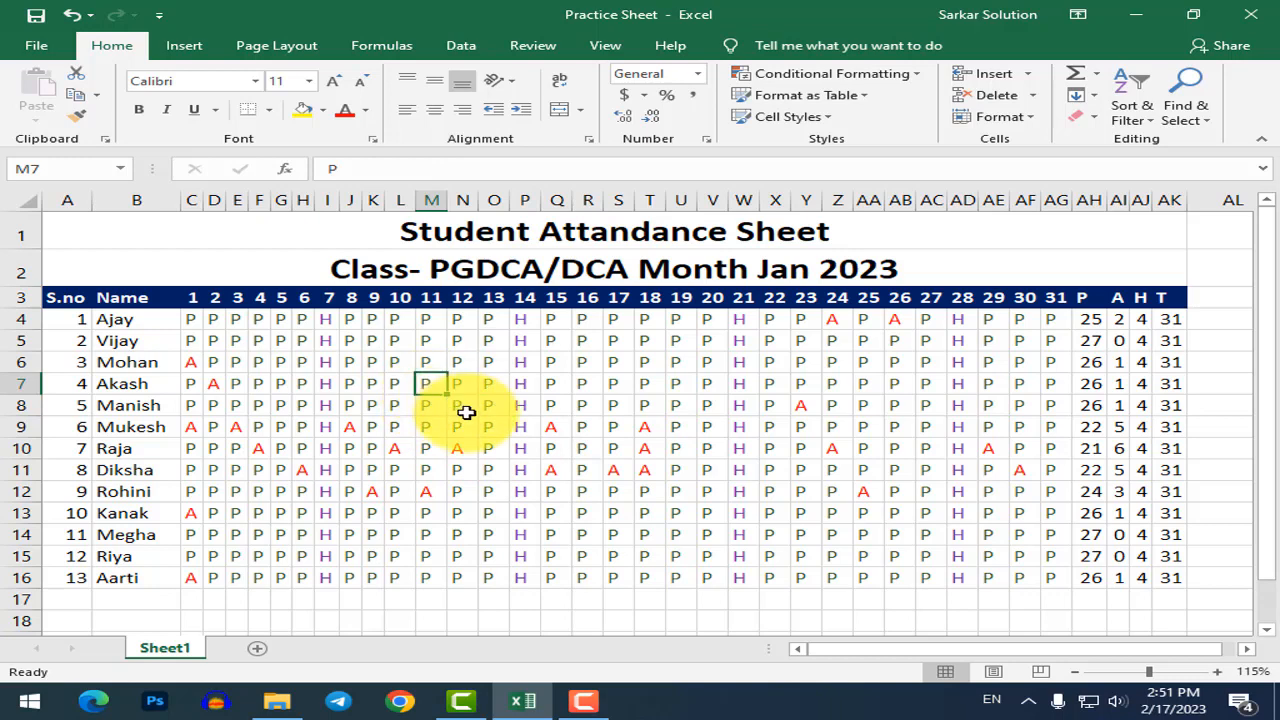
{"action": "type", "text": "A"}
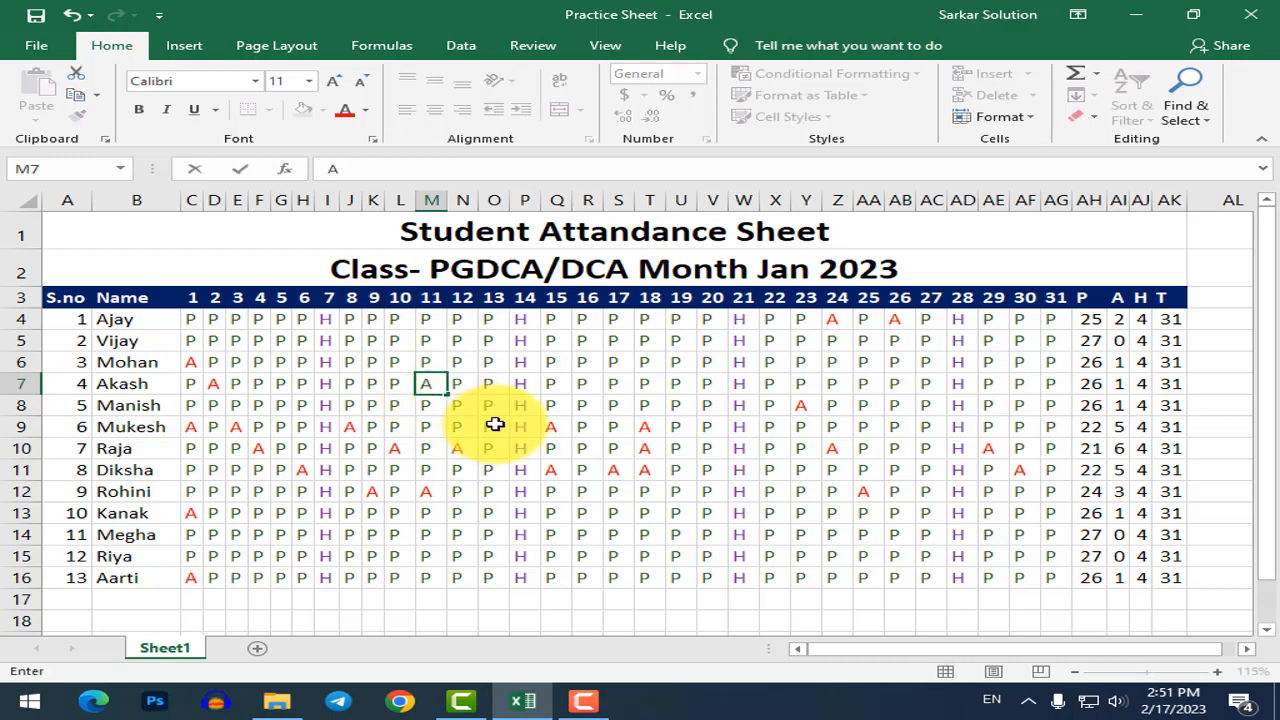
{"action": "key", "text": "Return"}
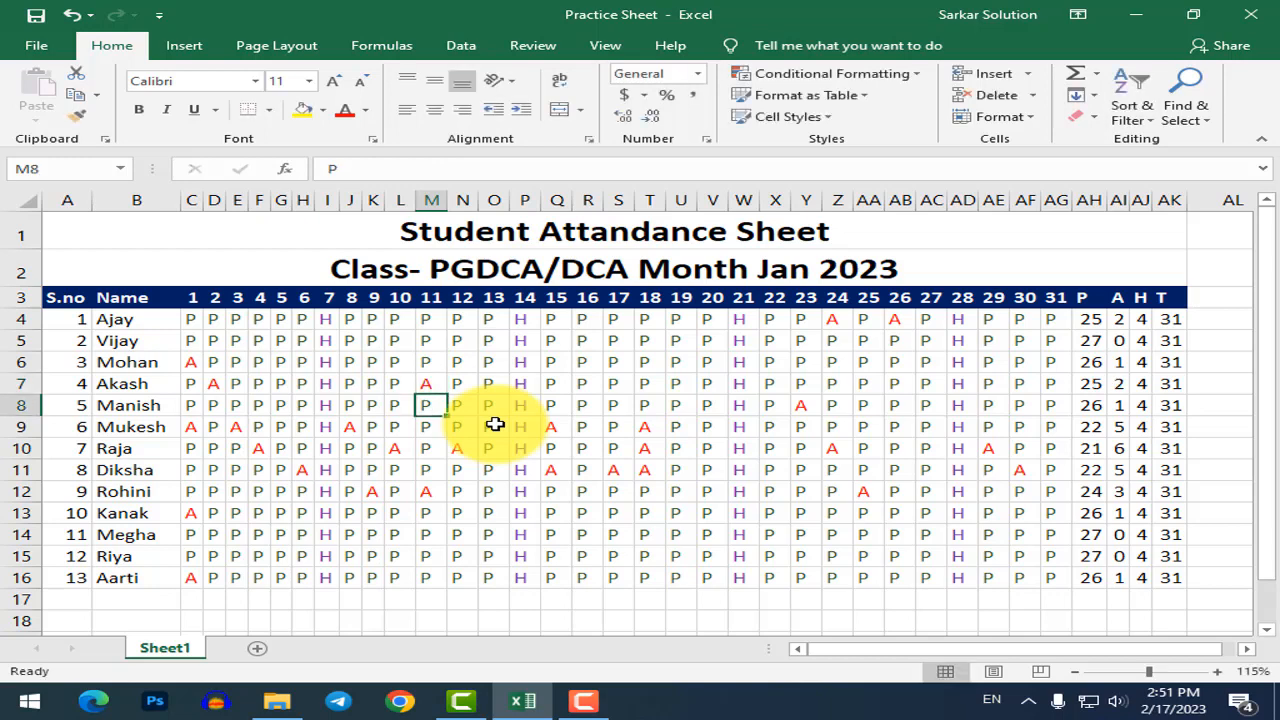
{"action": "left_click", "coordinate": [620, 386]}
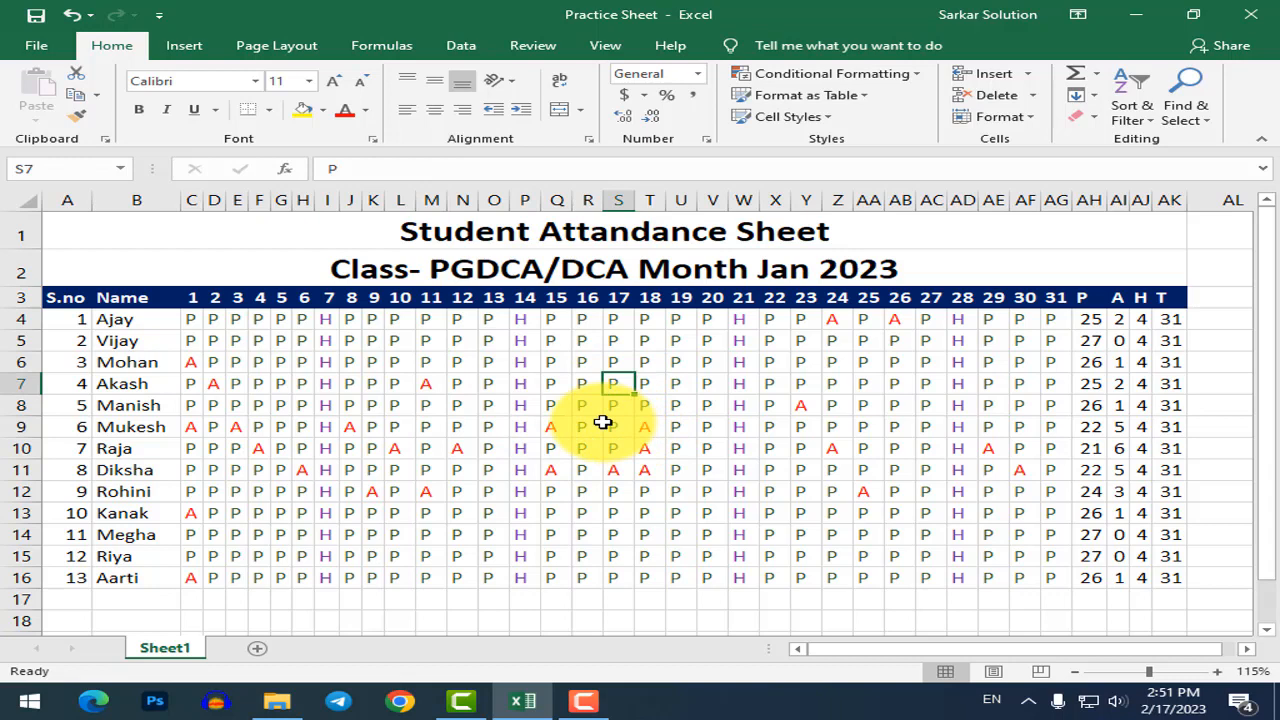
{"action": "key", "text": "BackSpace"}
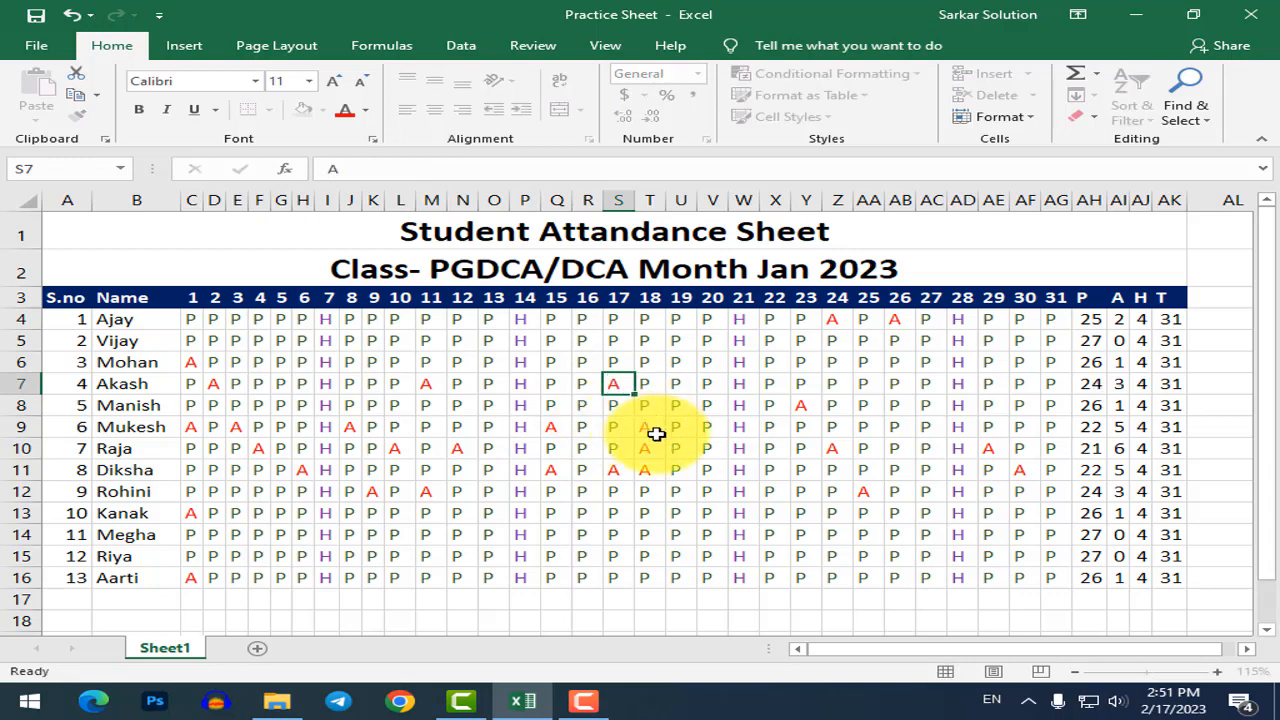
{"action": "type", "text": "A"}
{"action": "key", "text": "Return"}
Enter P in S11 for student 8's day 17, then set P11 to P and restore H.
{"action": "left_click", "coordinate": [623, 466]}
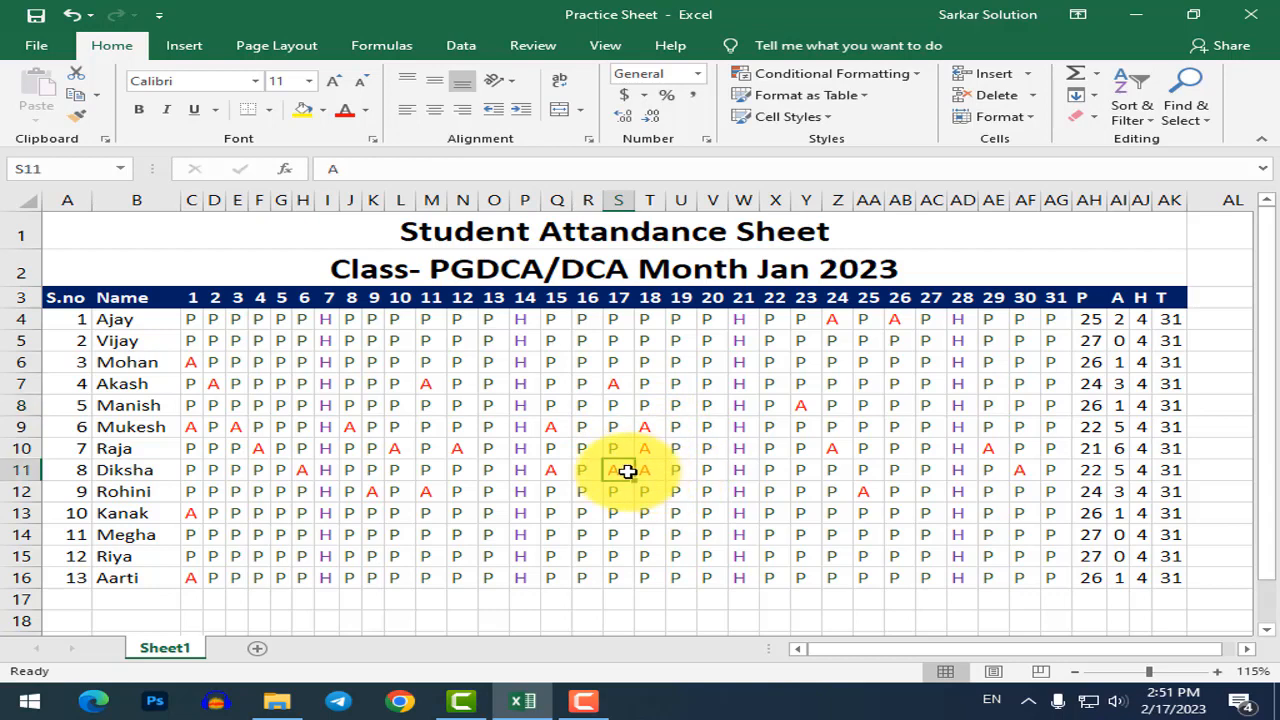
{"action": "type", "text": "P"}
{"action": "key", "text": "Return"}
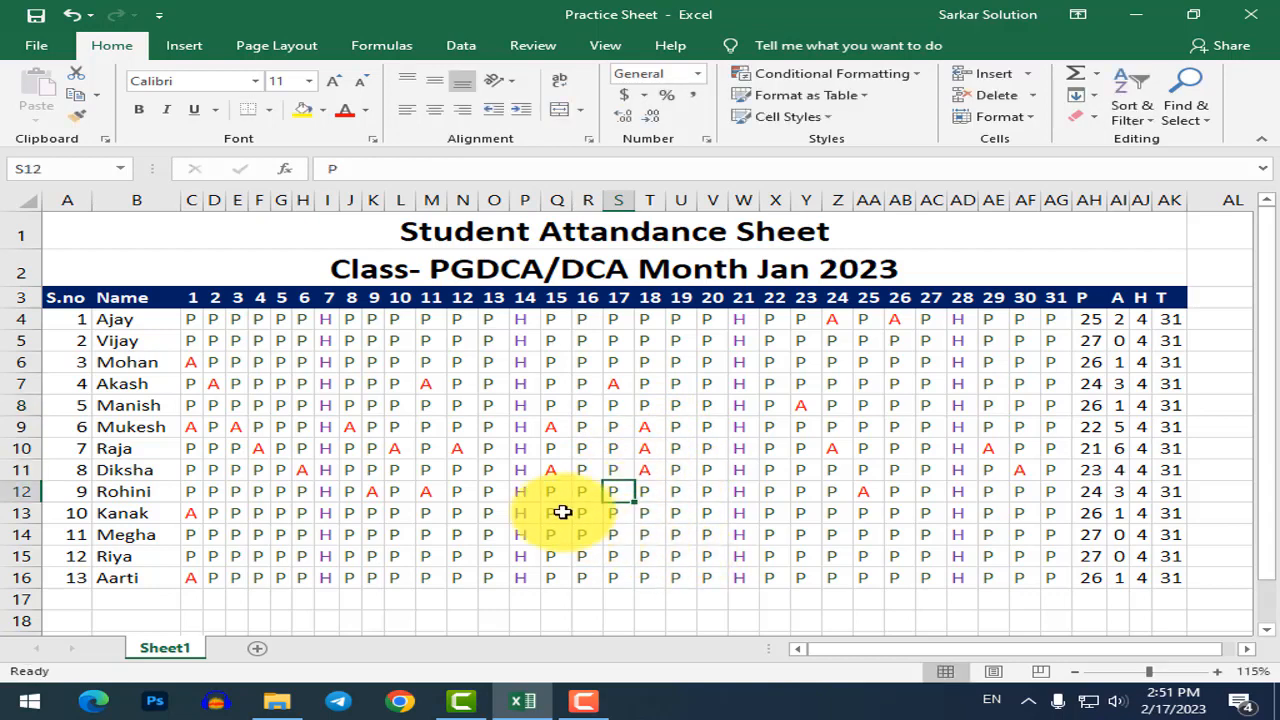
{"action": "left_click", "coordinate": [523, 472]}
{"action": "type", "text": "P"}
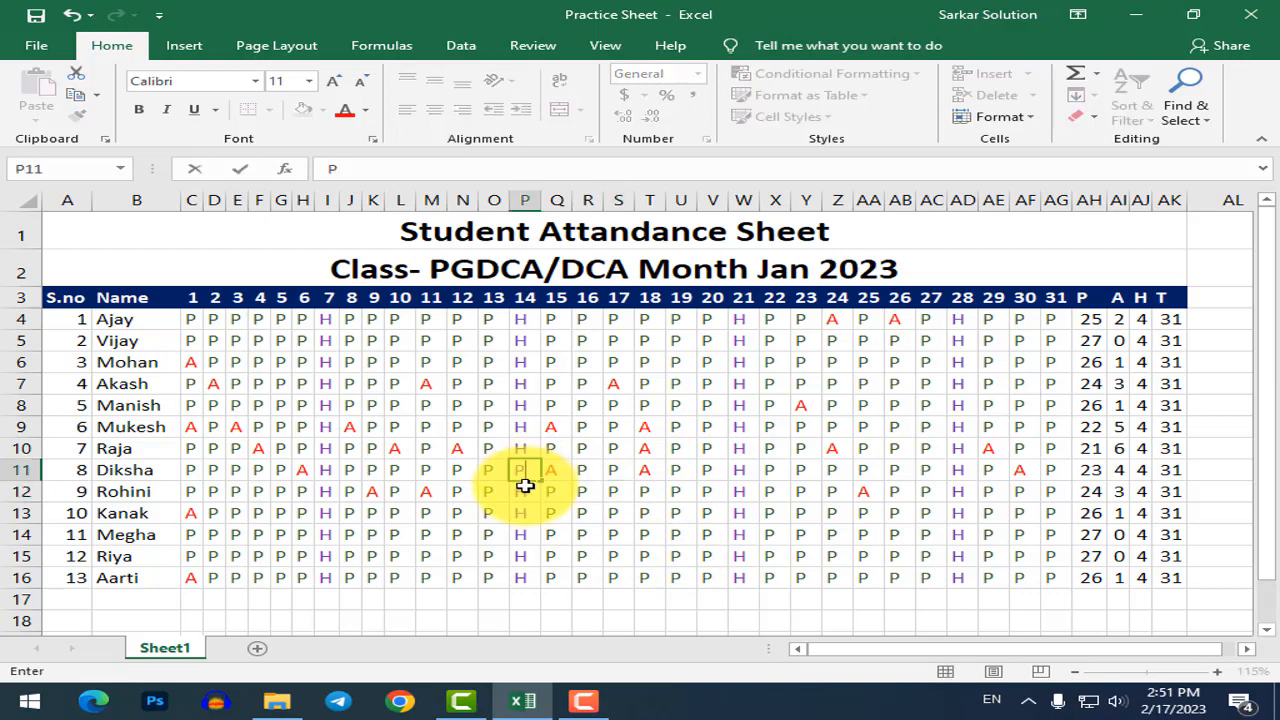
{"action": "key", "text": "Return"}
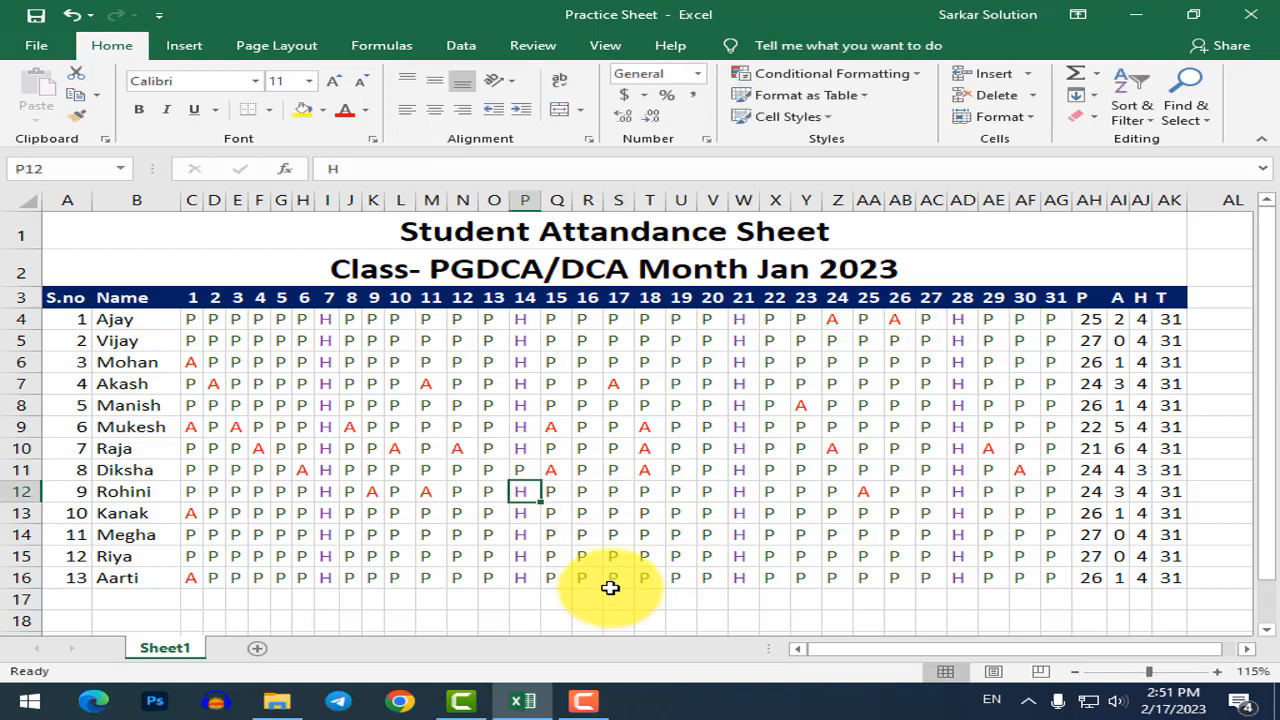
{"action": "left_click", "coordinate": [528, 468]}
{"action": "type", "text": "H"}
{"action": "left_click", "coordinate": [565, 553]}
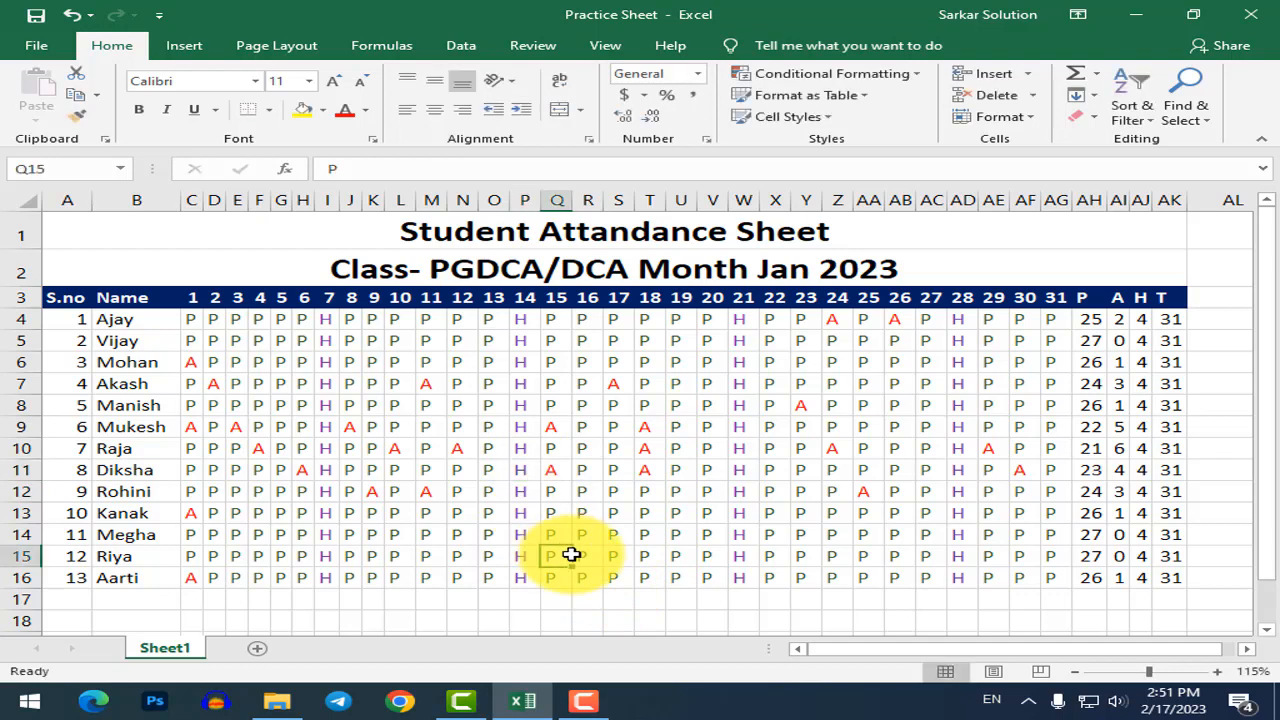
Select the attendance grid C4:AG16 and start a new conditional formatting rule.
{"action": "left_click_drag", "start_coordinate": [186, 312], "coordinate": [1053, 580]}
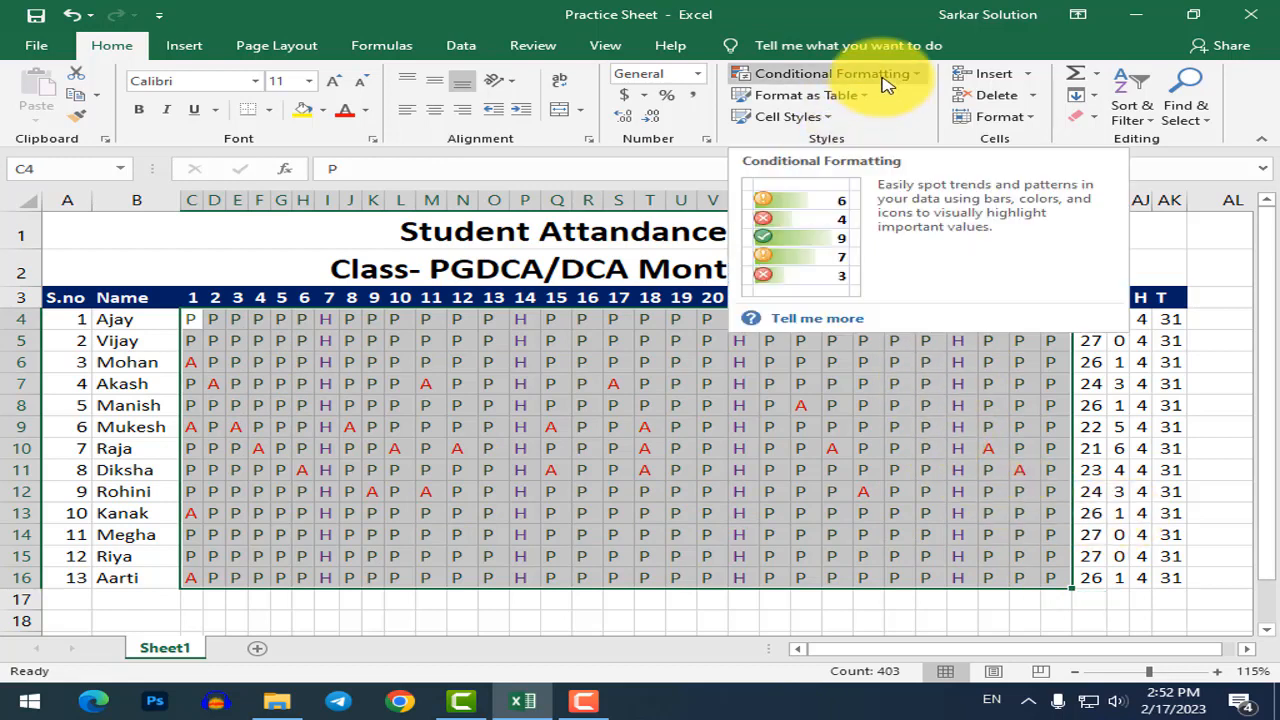
{"action": "left_click", "coordinate": [914, 72]}
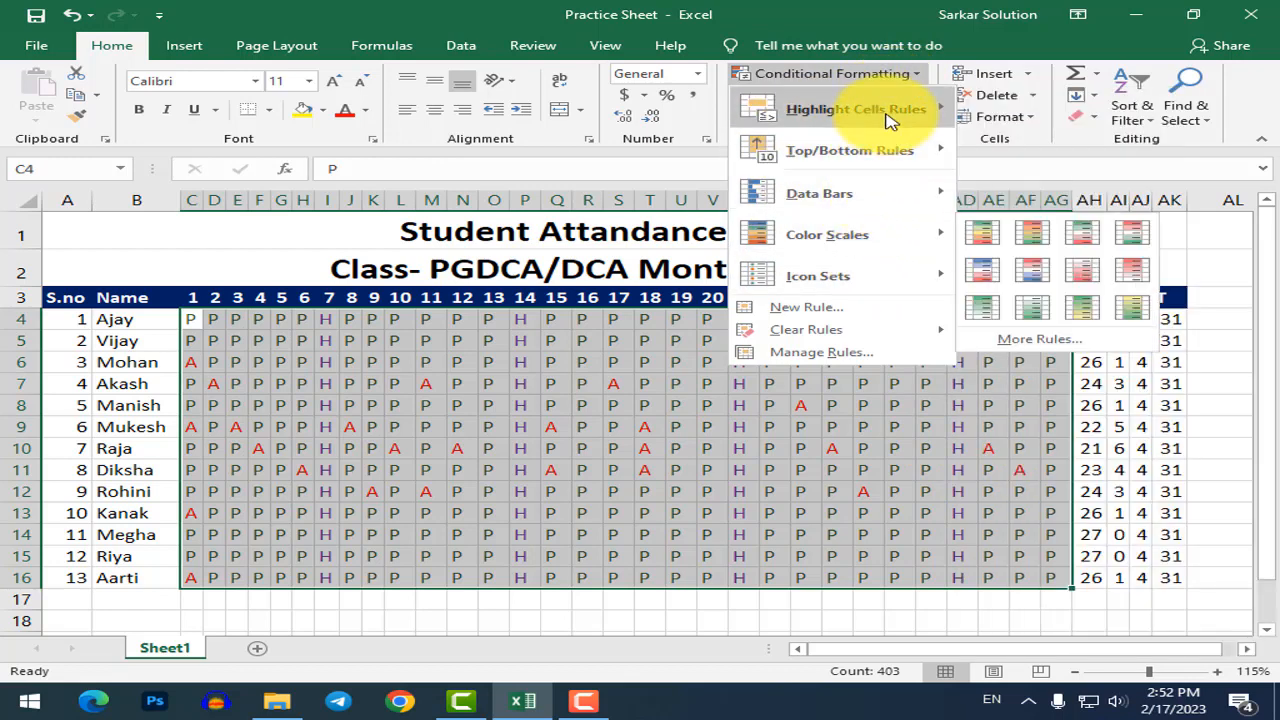
{"action": "left_click", "coordinate": [806, 308]}
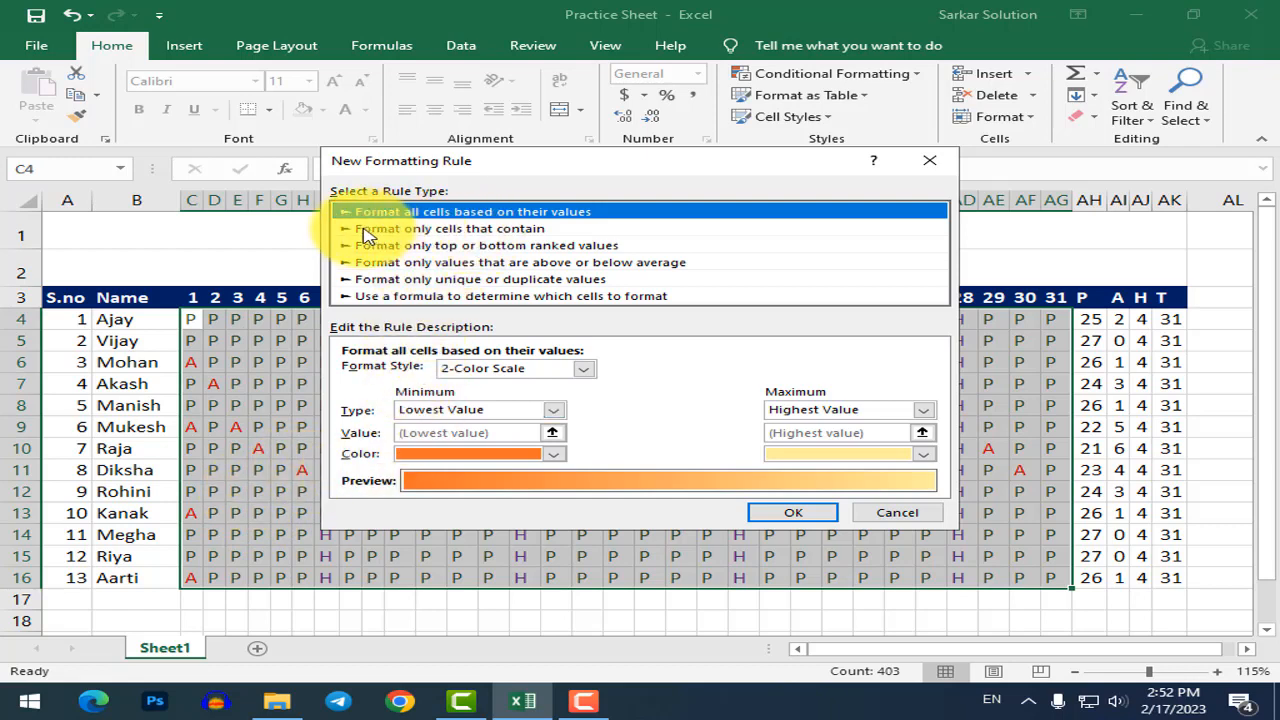
Create a rule that formats cells equal to P with orange font.
{"action": "left_click", "coordinate": [425, 230]}
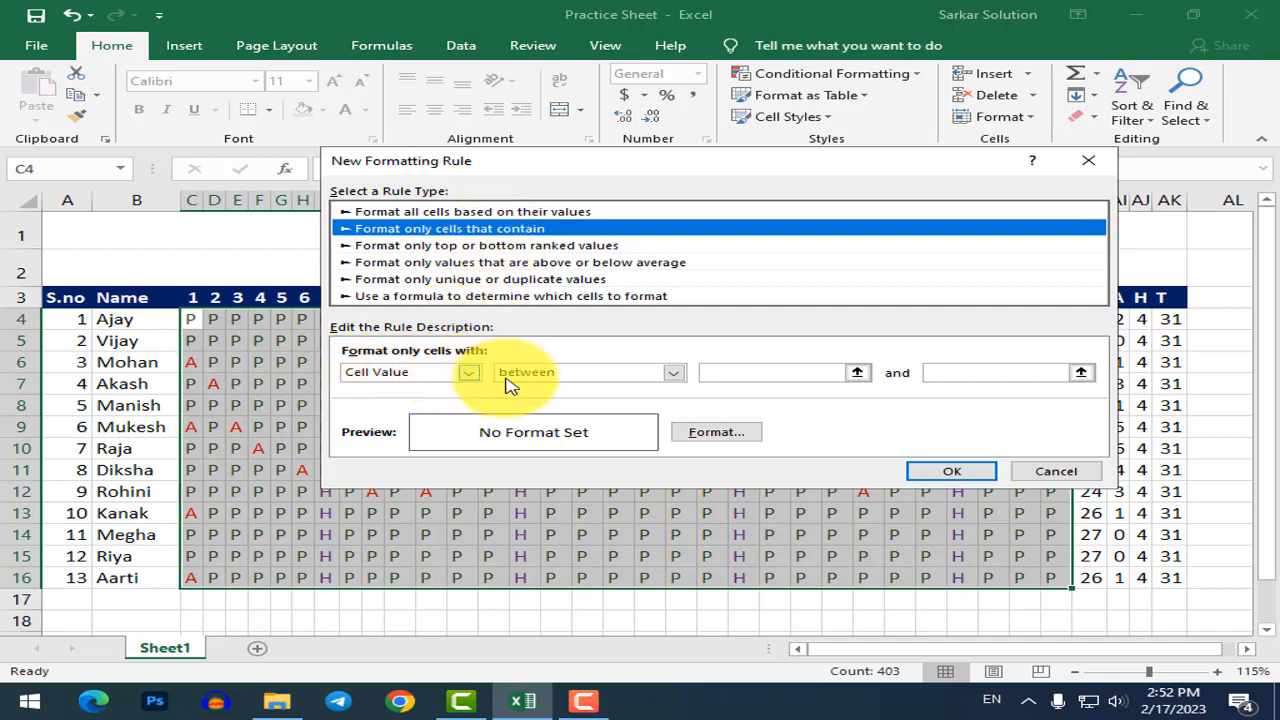
{"action": "left_click", "coordinate": [576, 380]}
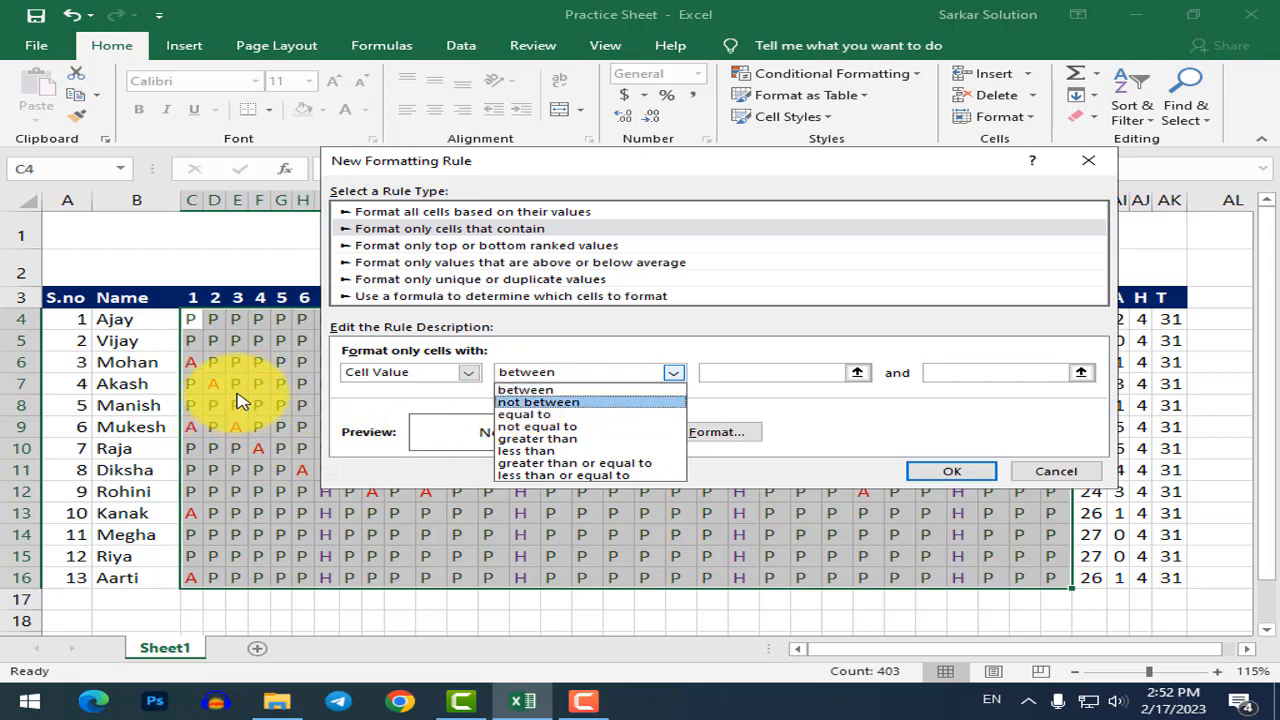
{"action": "left_click", "coordinate": [525, 414]}
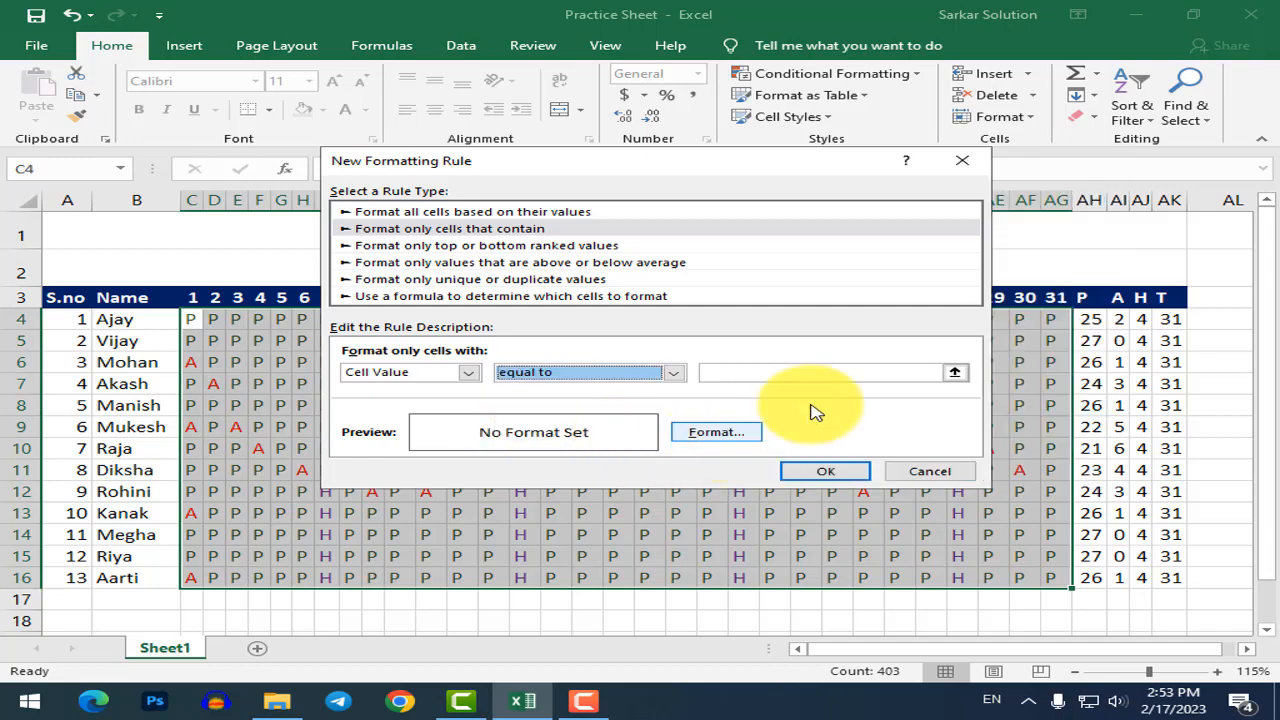
{"action": "left_click", "coordinate": [800, 372]}
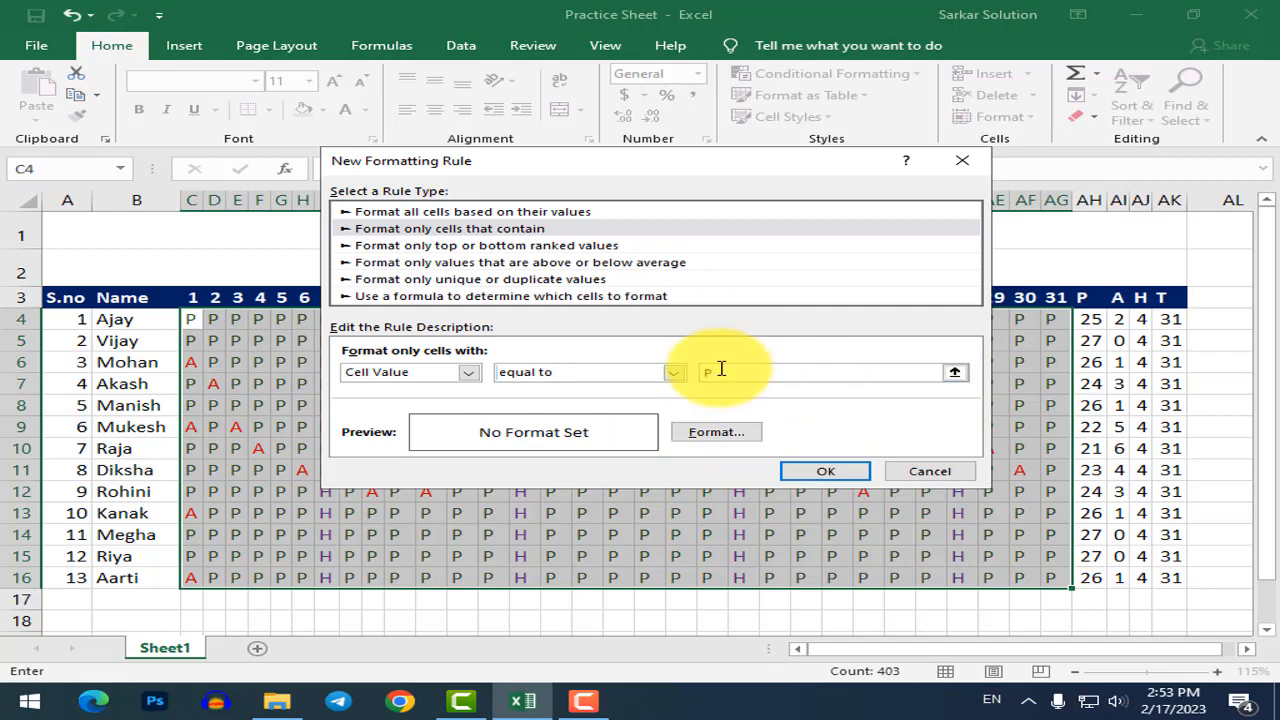
{"action": "left_click", "coordinate": [720, 435]}
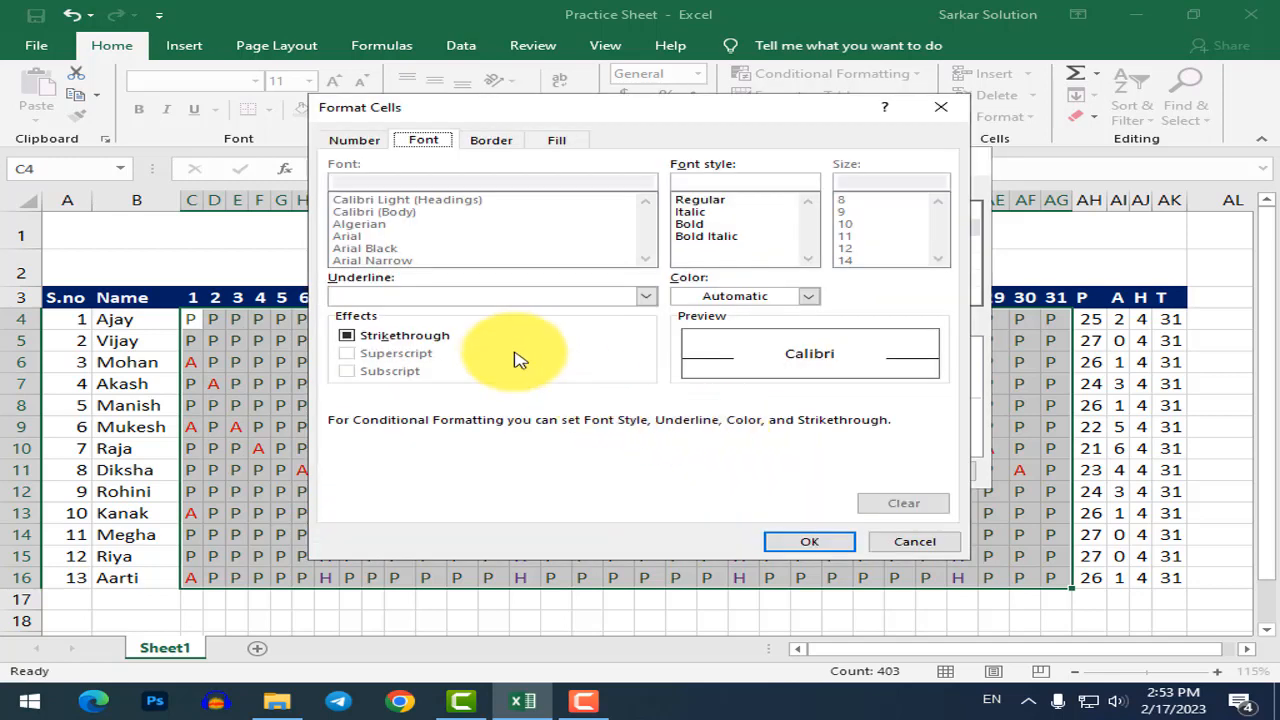
{"action": "left_click", "coordinate": [809, 296]}
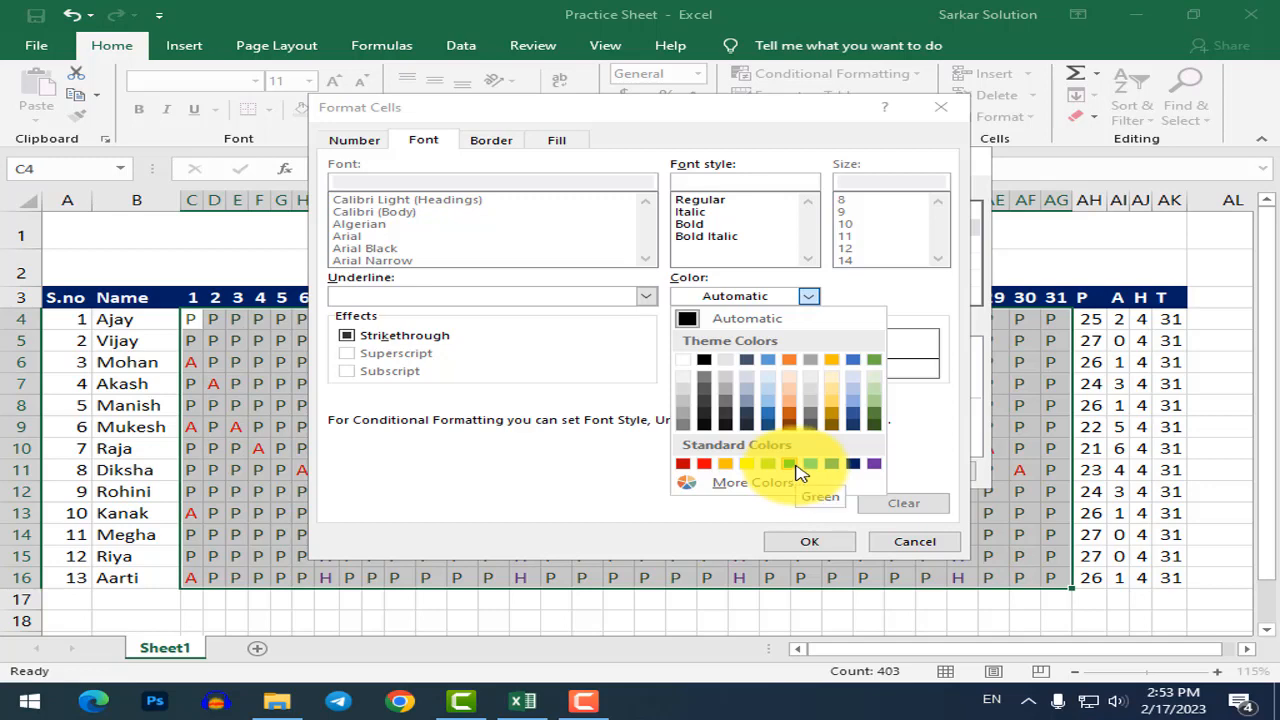
{"action": "left_click", "coordinate": [725, 466]}
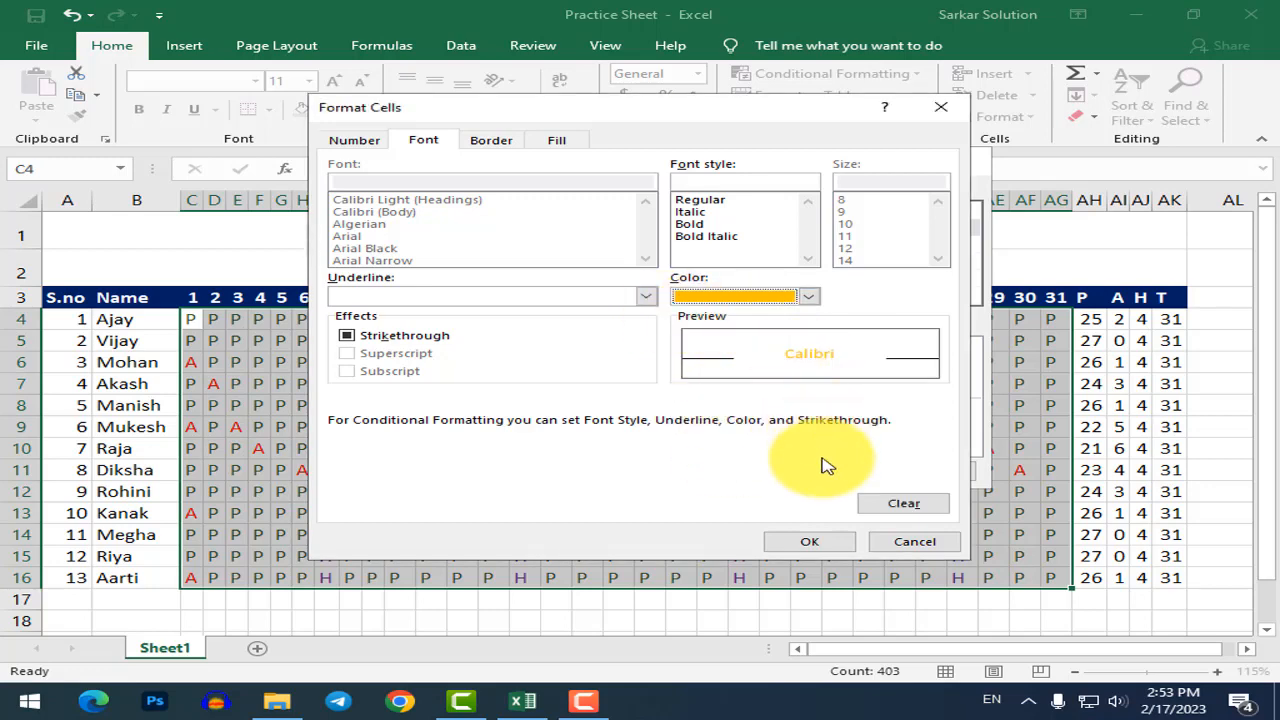
{"action": "left_click", "coordinate": [810, 543]}
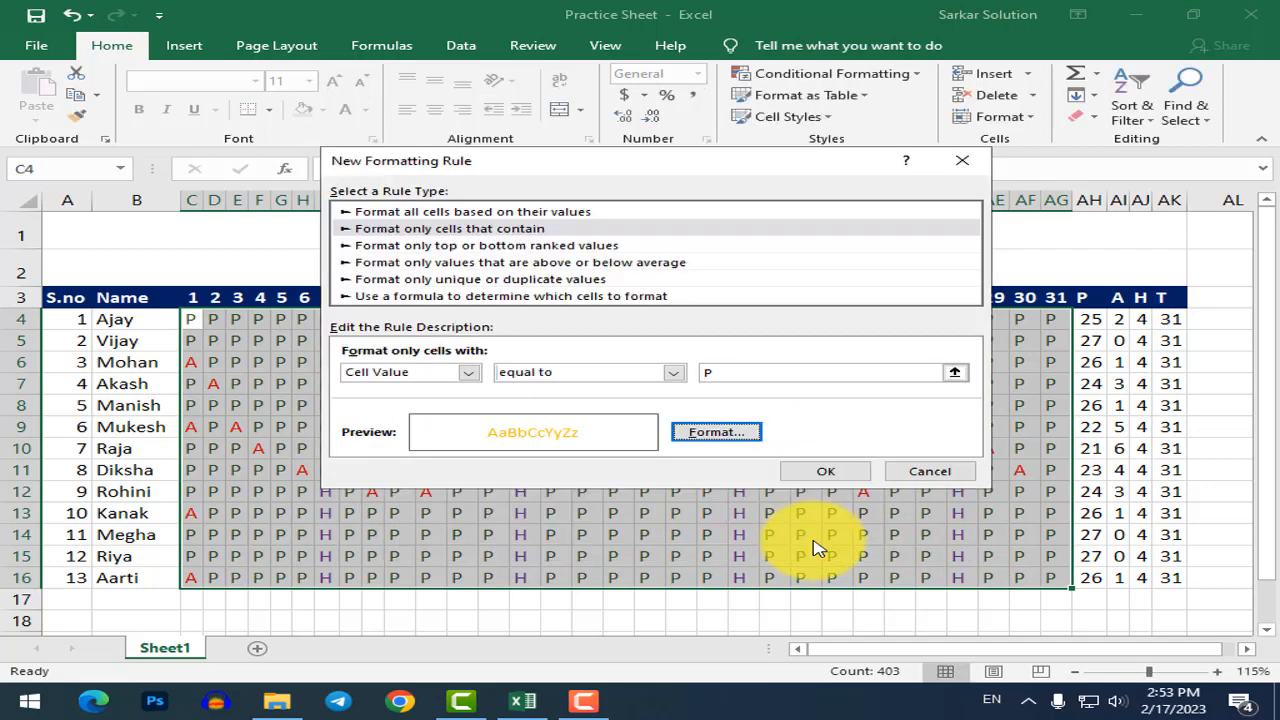
{"action": "left_click", "coordinate": [822, 472]}
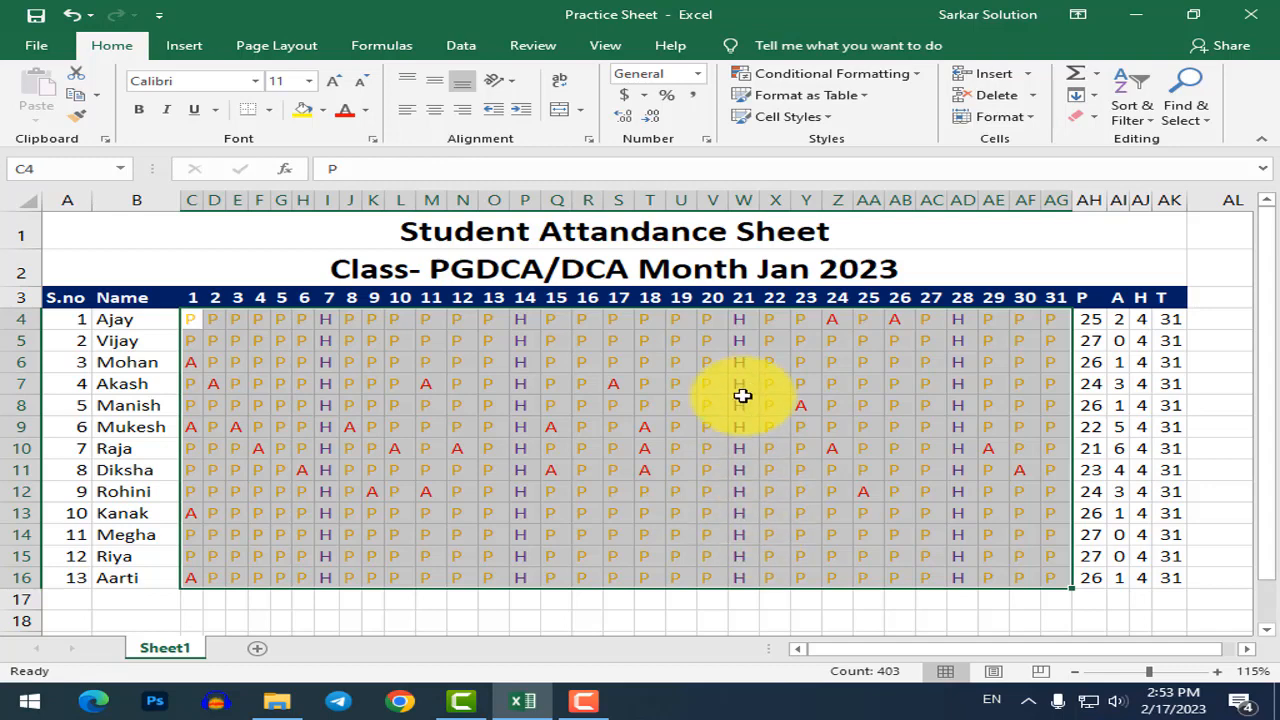
Add a second cell-value-equal-to-P rule using green font colour.
{"action": "left_click", "coordinate": [846, 78]}
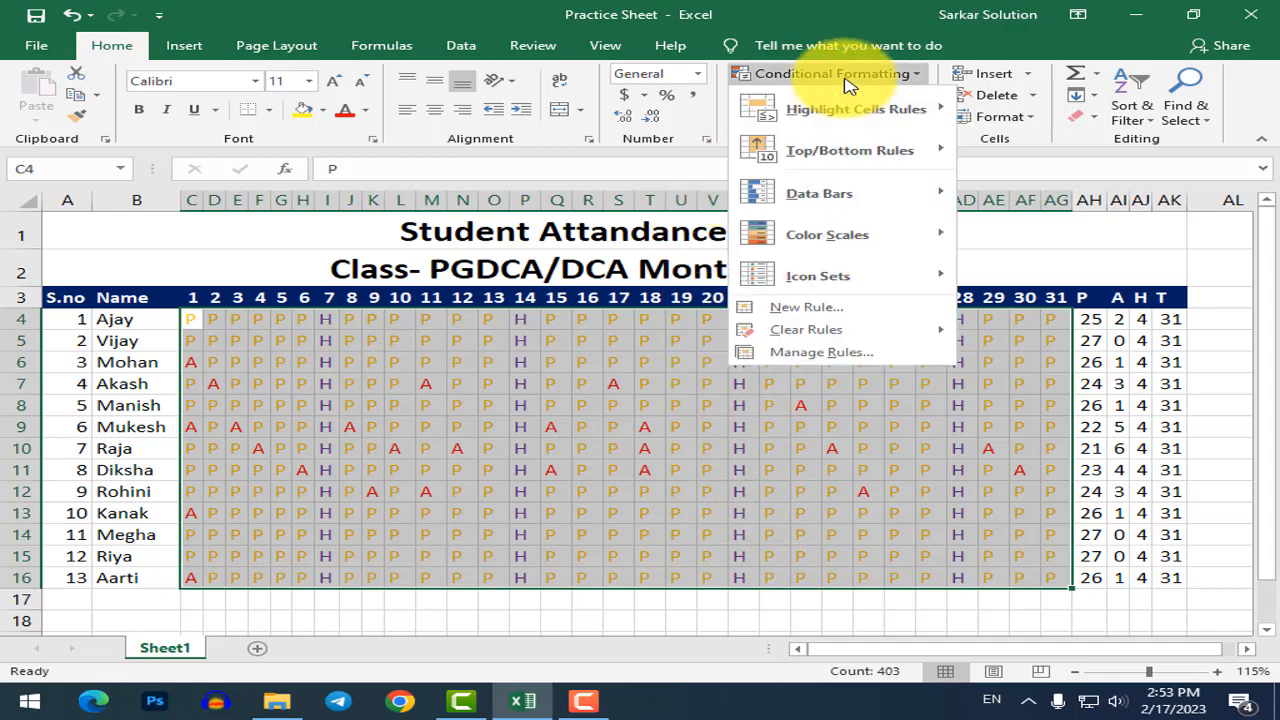
{"action": "left_click", "coordinate": [810, 308]}
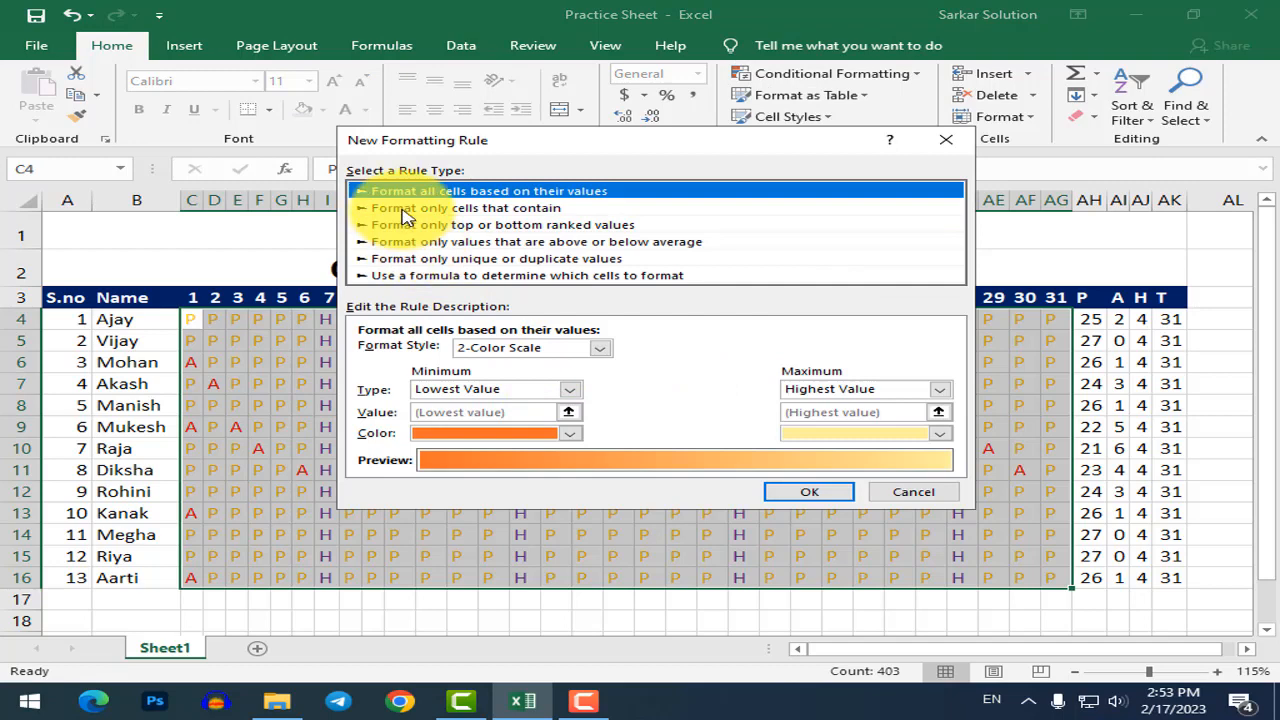
{"action": "left_click", "coordinate": [406, 209]}
{"action": "left_click", "coordinate": [586, 353]}
{"action": "left_click", "coordinate": [547, 394]}
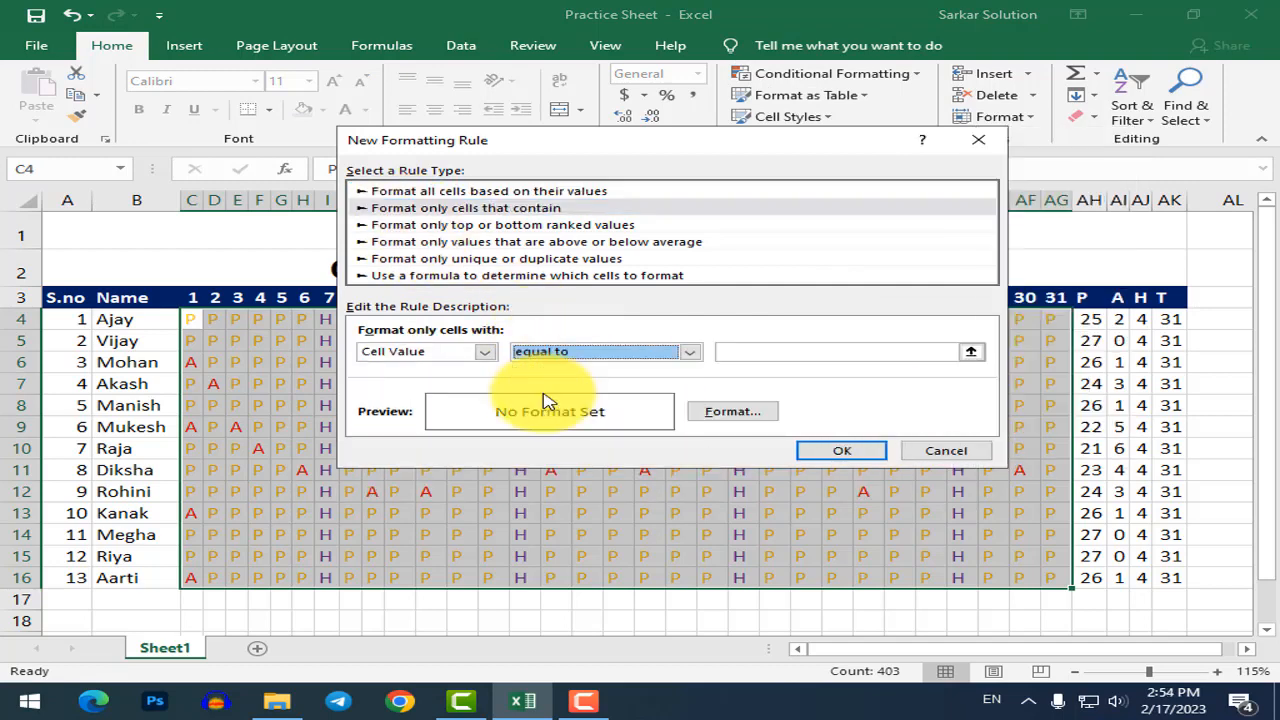
{"action": "left_click", "coordinate": [789, 353]}
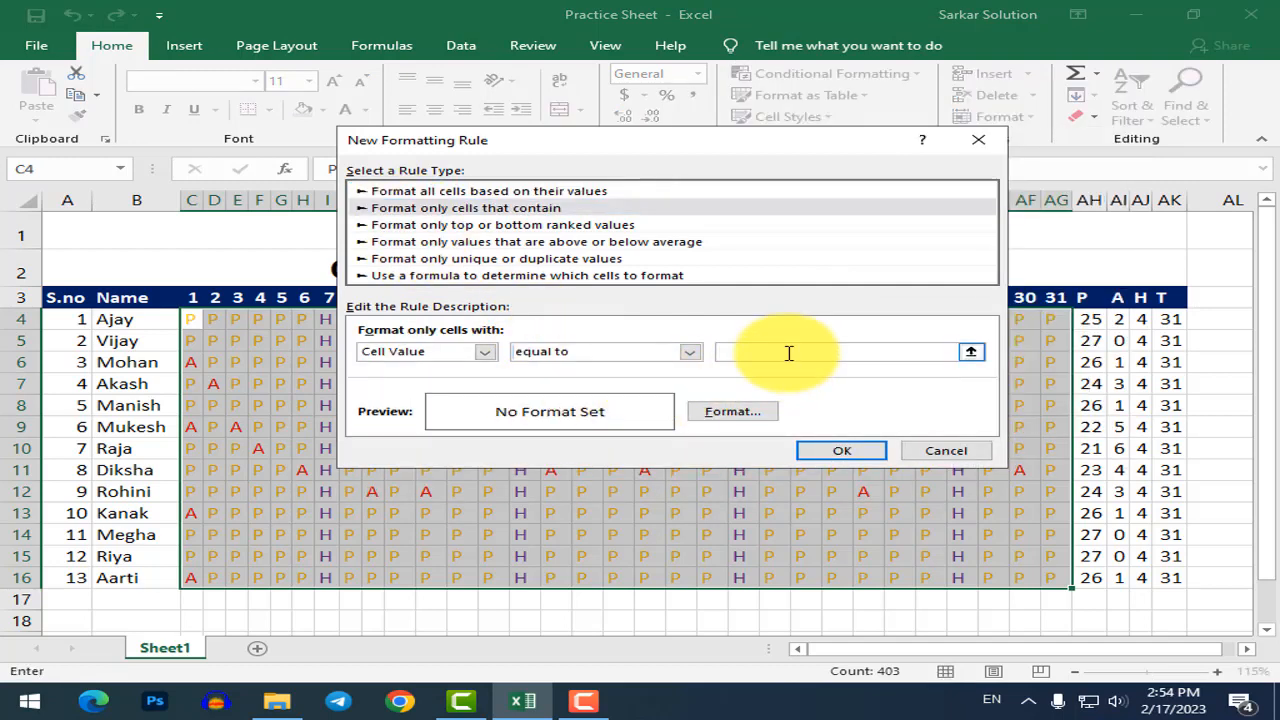
{"action": "left_click", "coordinate": [732, 412]}
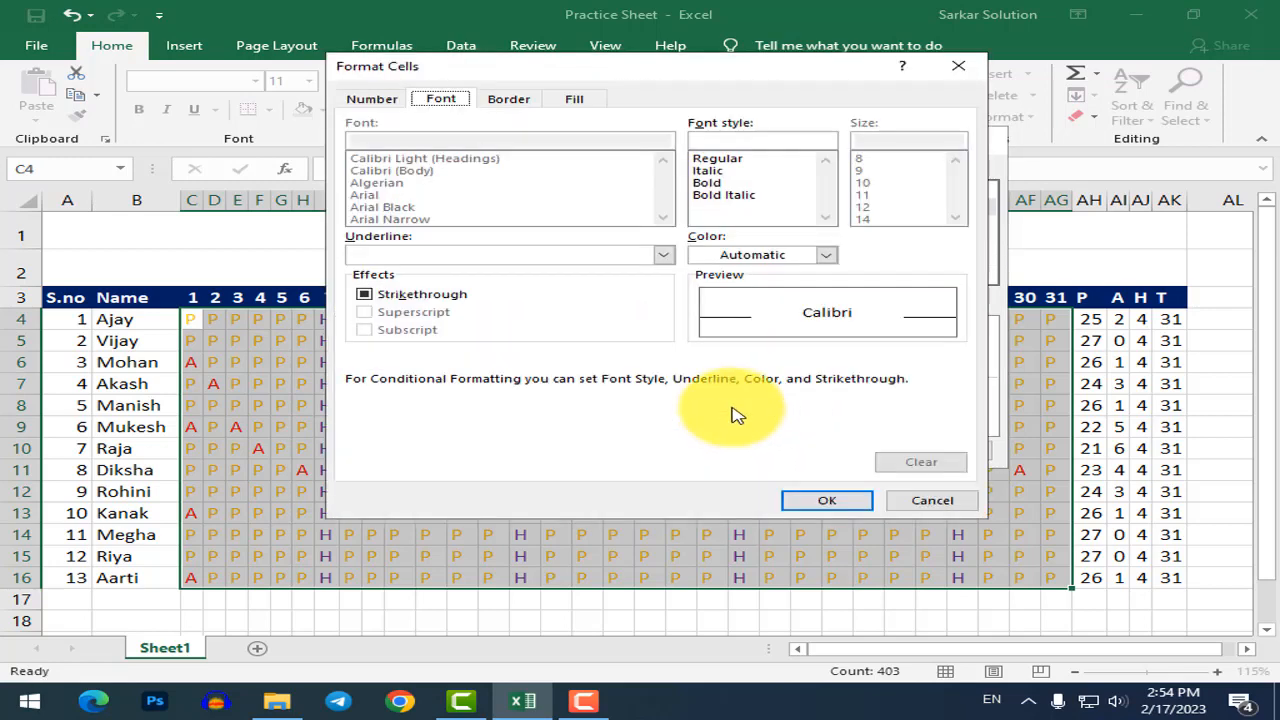
{"action": "left_click", "coordinate": [766, 256]}
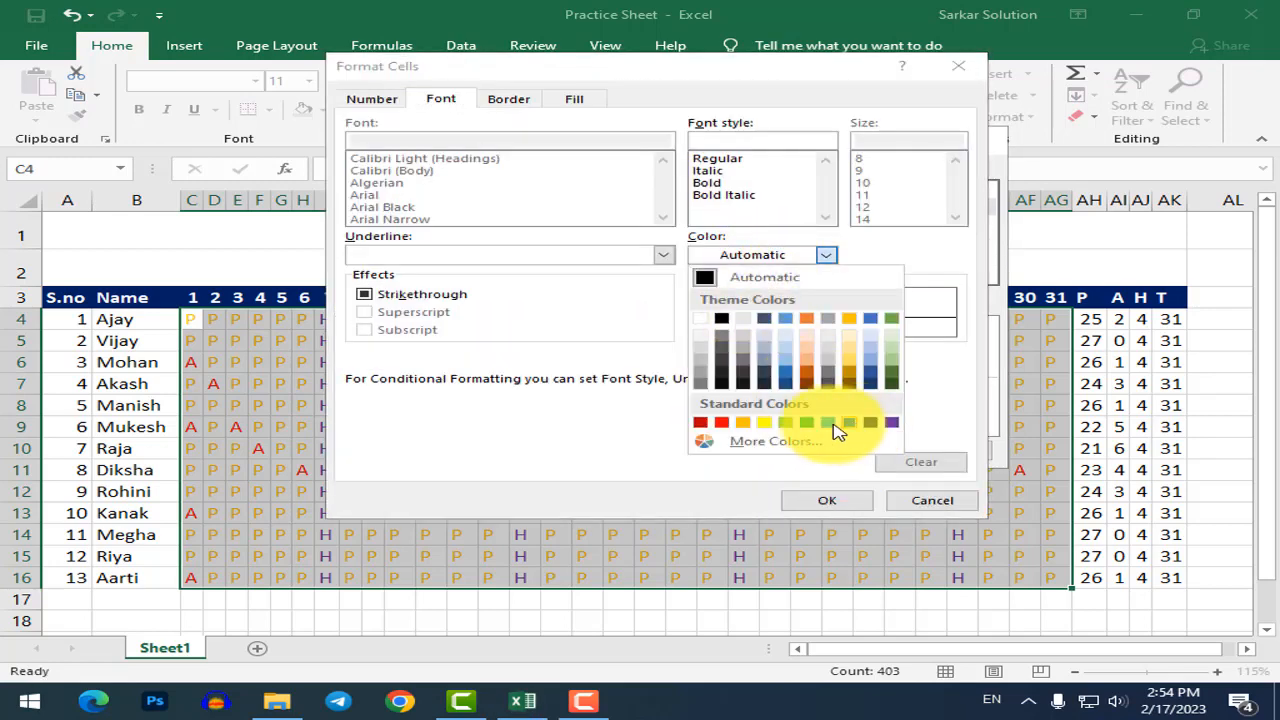
{"action": "left_click", "coordinate": [814, 424]}
{"action": "left_click", "coordinate": [834, 500]}
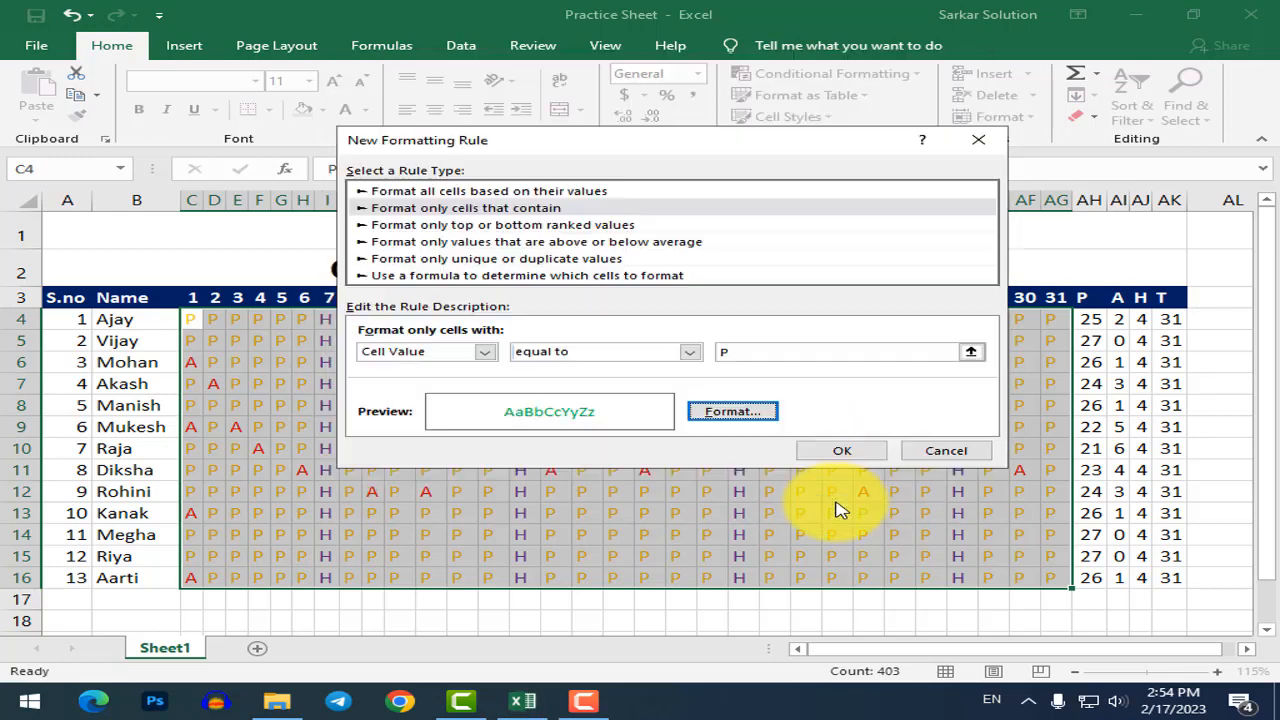
{"action": "left_click", "coordinate": [826, 452]}
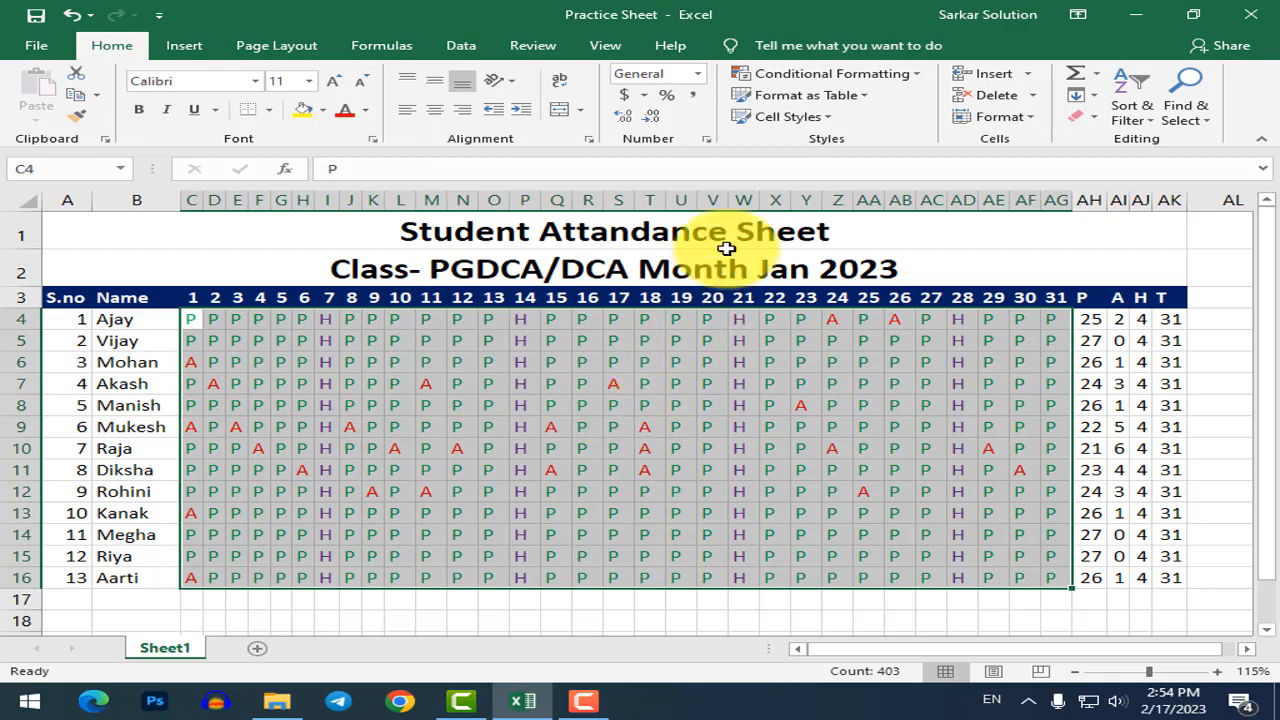
Add a rule showing cells equal to A in red font.
{"action": "left_click", "coordinate": [895, 78]}
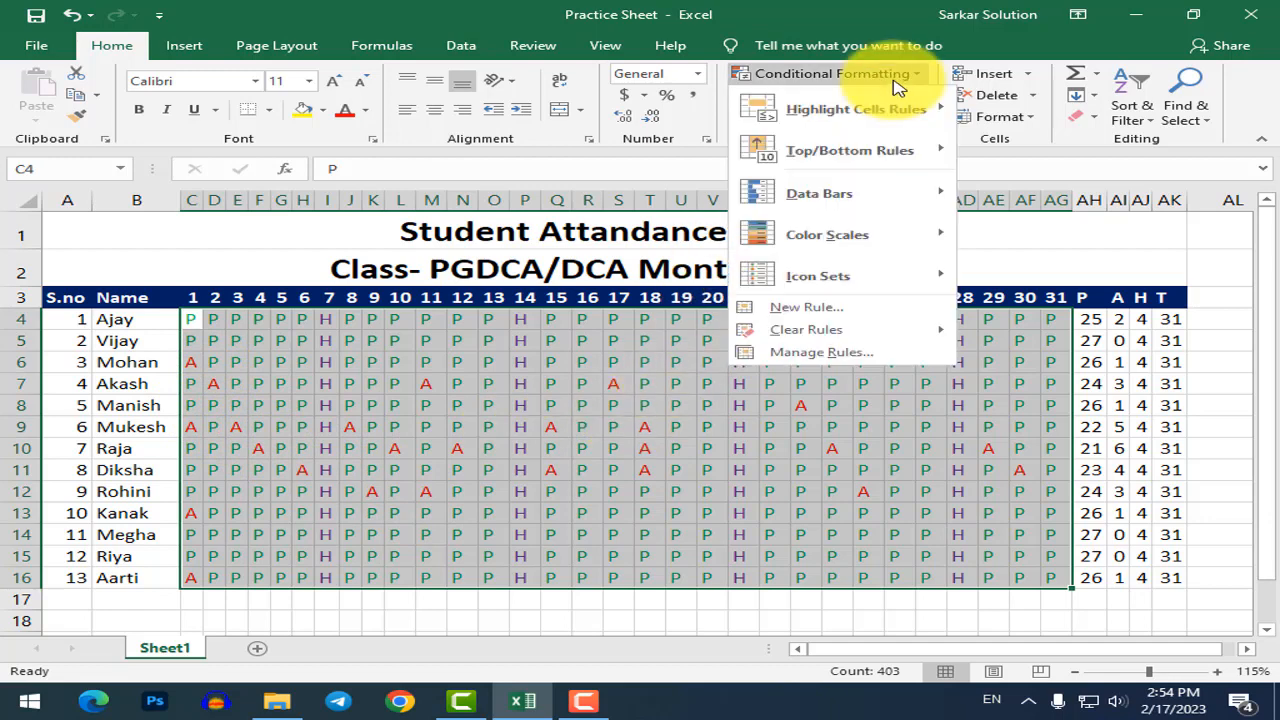
{"action": "left_click", "coordinate": [815, 311]}
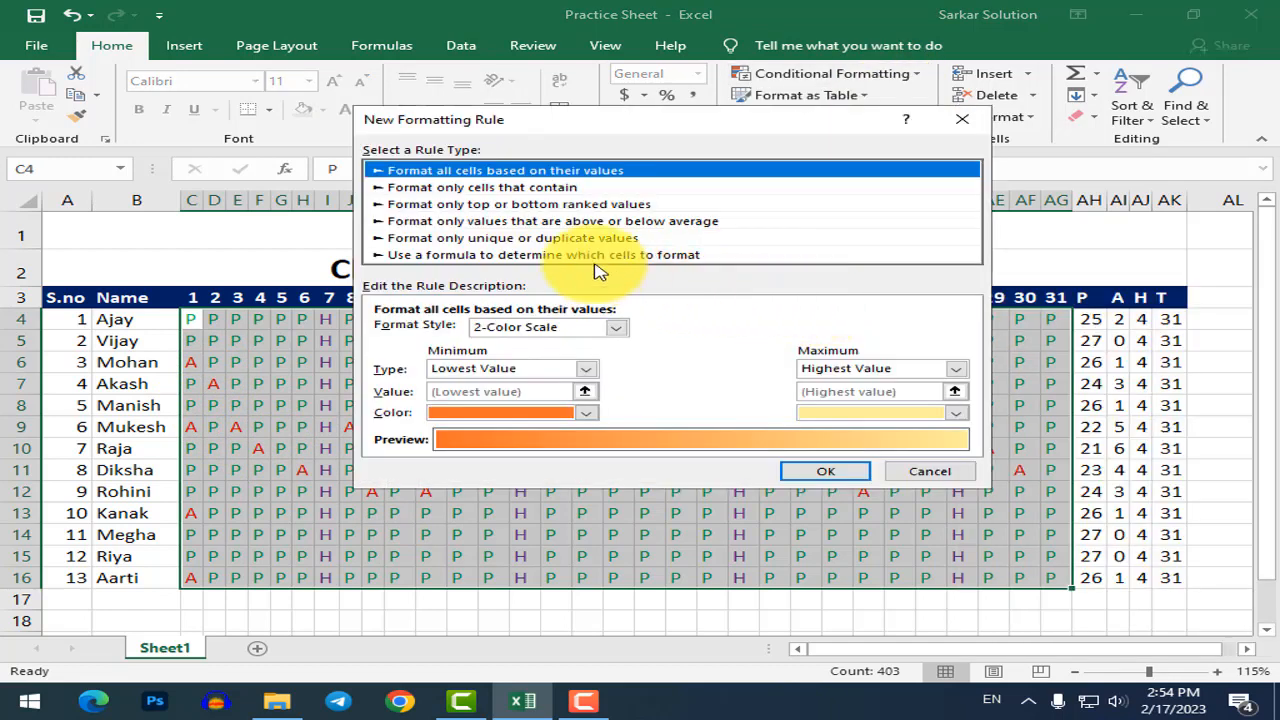
{"action": "left_click", "coordinate": [468, 187]}
{"action": "left_click", "coordinate": [565, 332]}
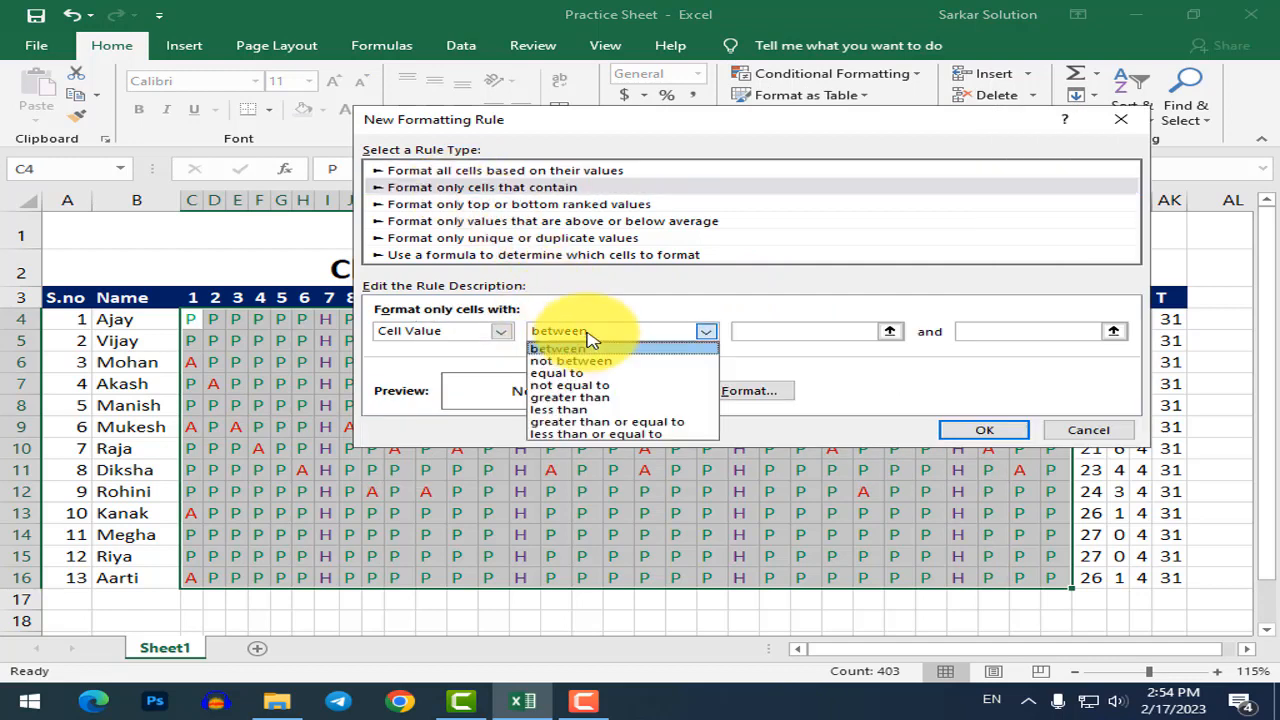
{"action": "left_click", "coordinate": [586, 370]}
{"action": "left_click", "coordinate": [860, 329]}
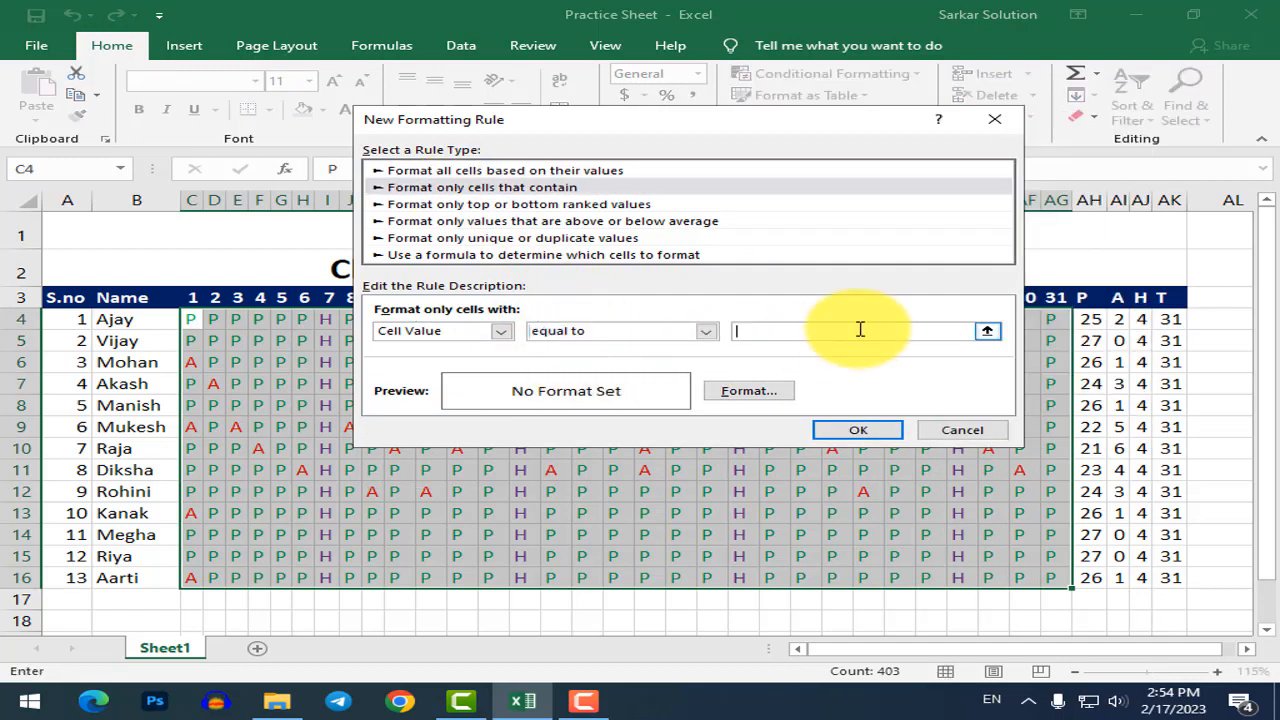
{"action": "type", "text": "A"}
{"action": "left_click", "coordinate": [749, 390]}
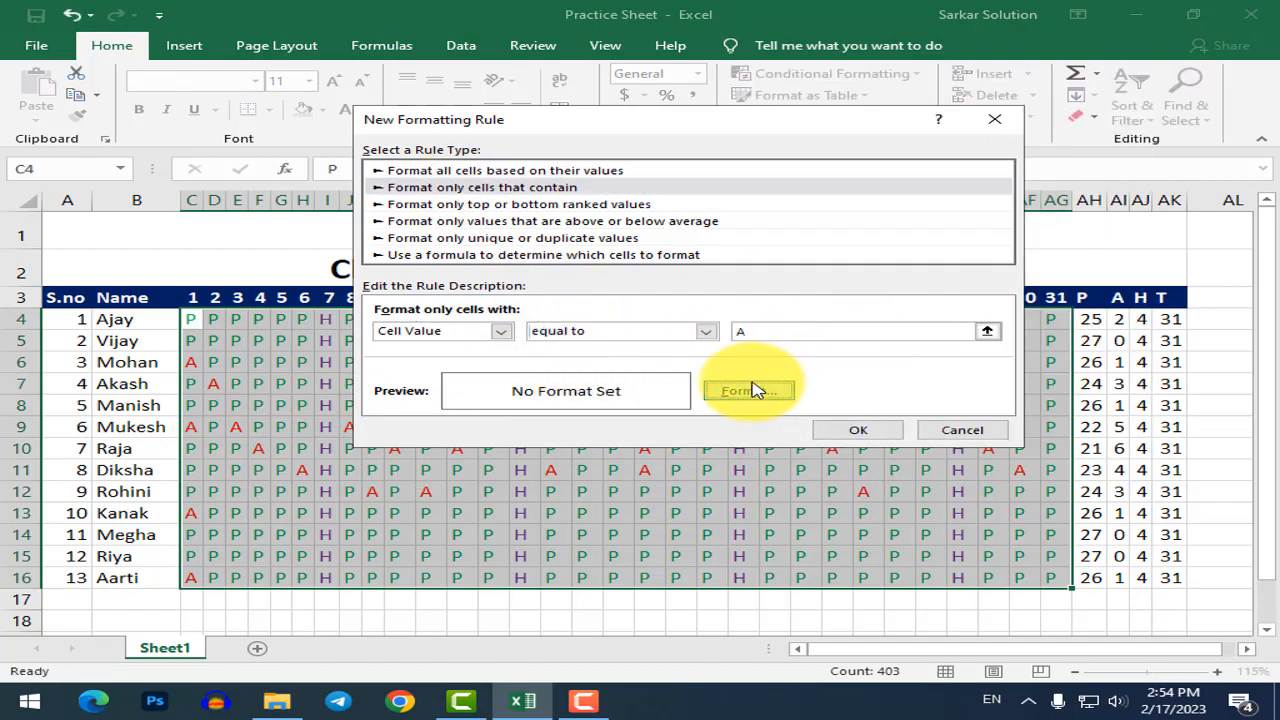
{"action": "left_click", "coordinate": [812, 236]}
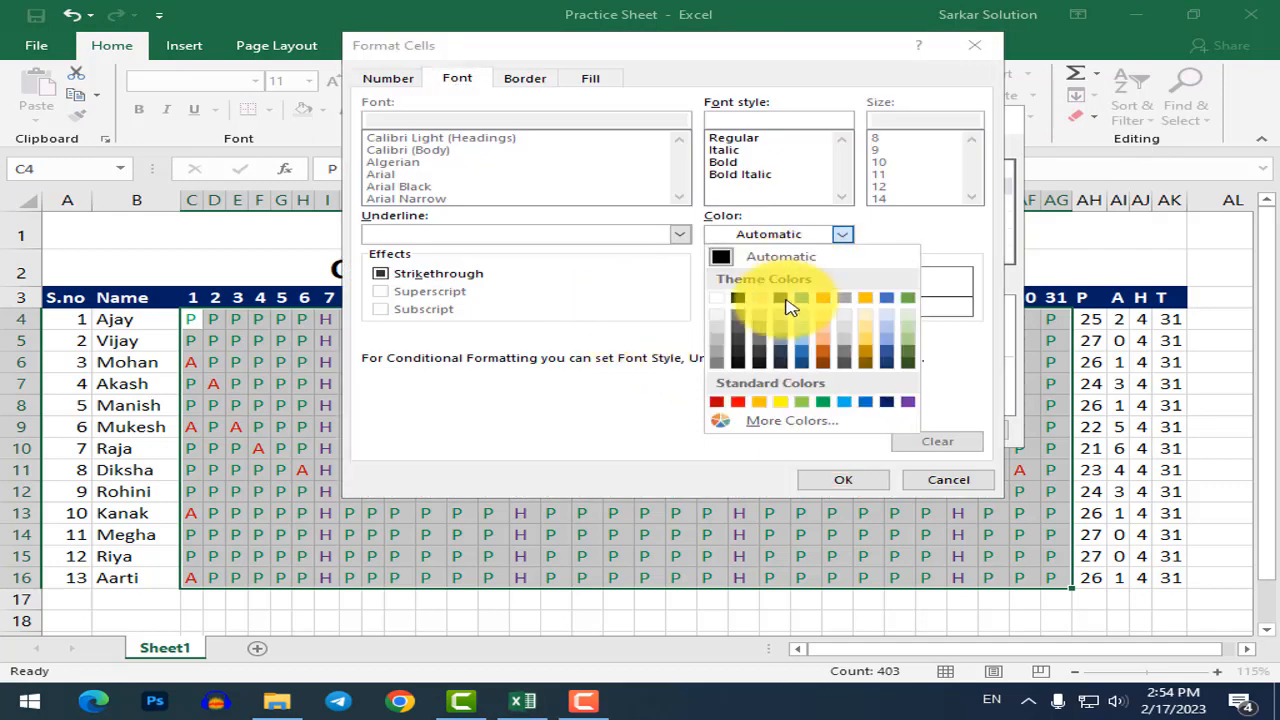
{"action": "left_click", "coordinate": [716, 402]}
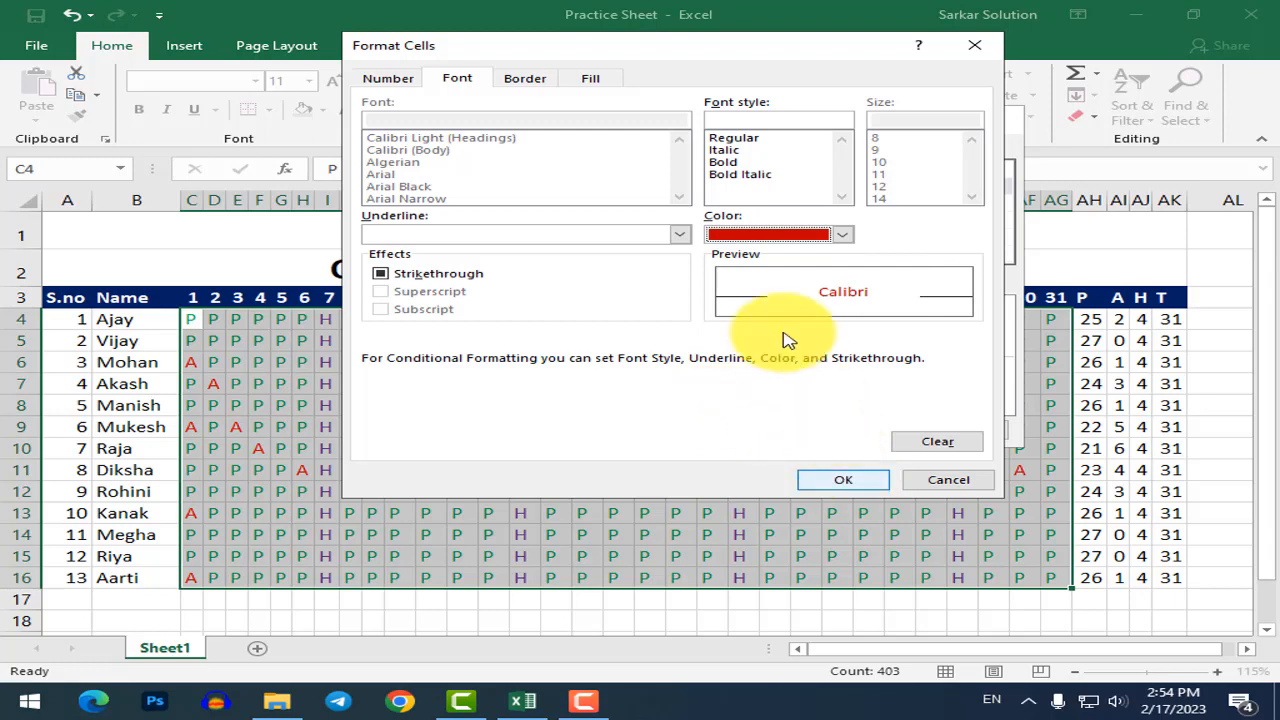
{"action": "left_click", "coordinate": [850, 480]}
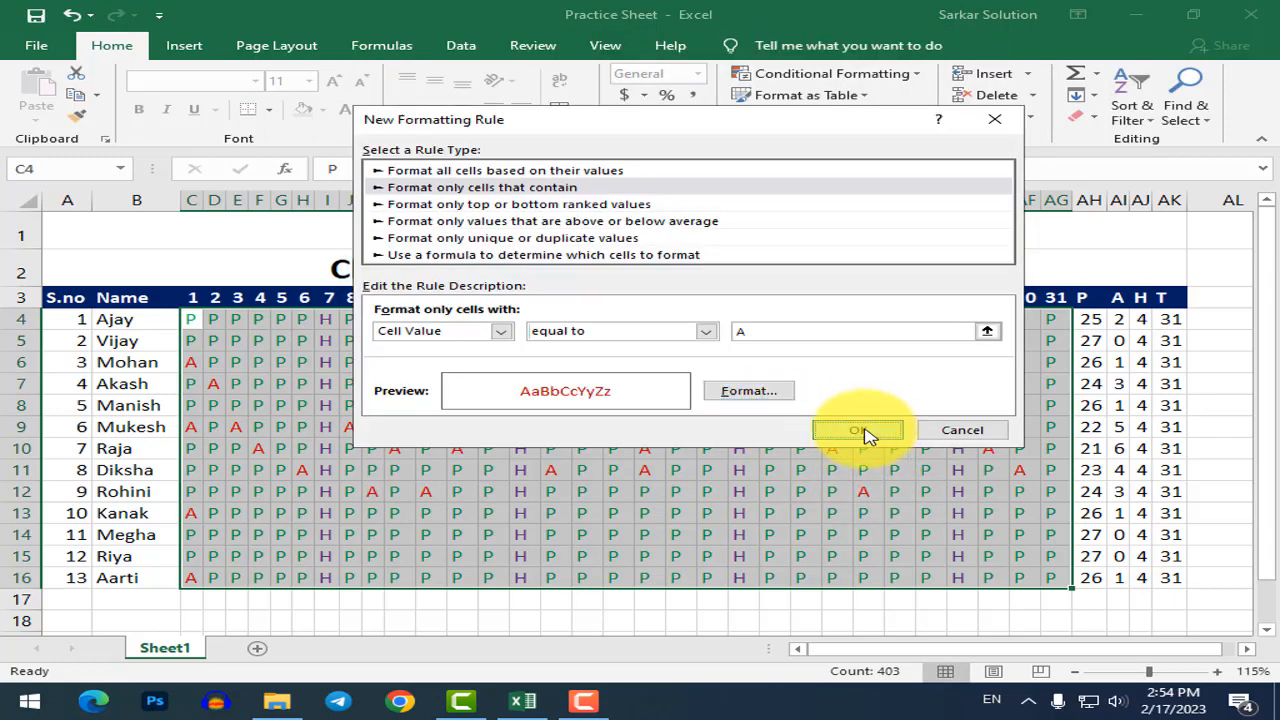
{"action": "left_click", "coordinate": [862, 430]}
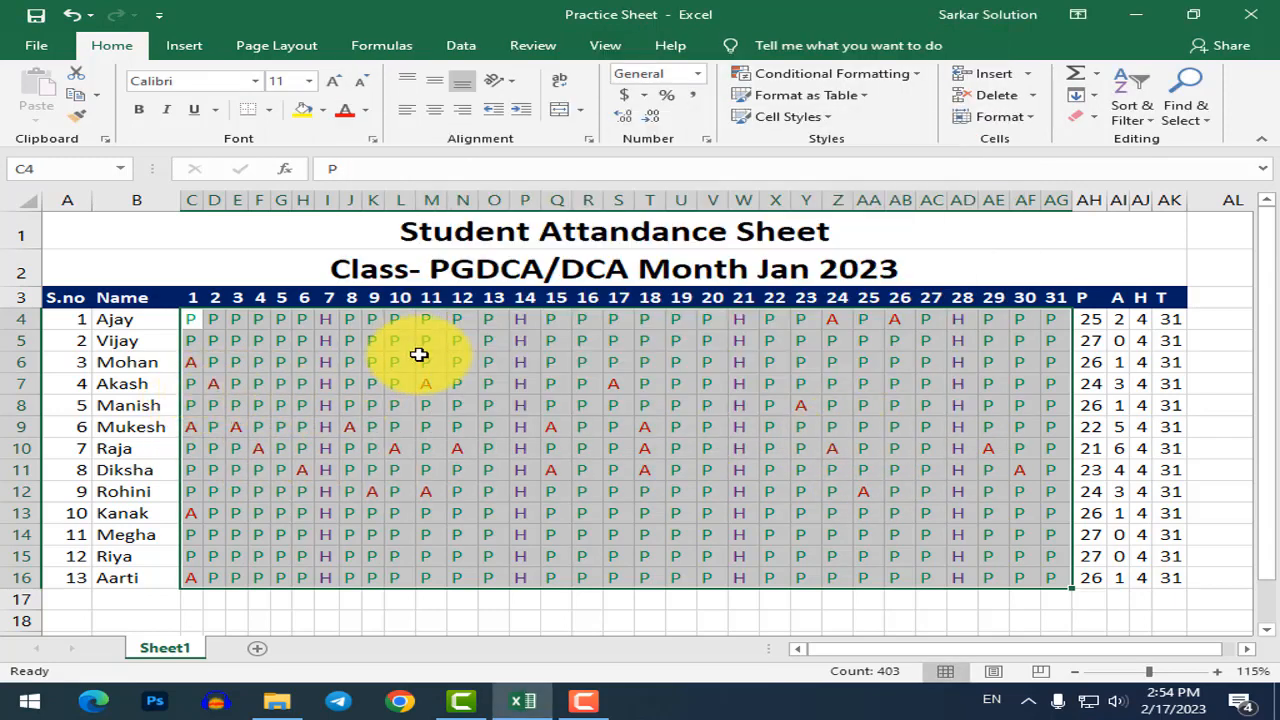
{"action": "left_click", "coordinate": [878, 76]}
Add a rule colouring cells equal to H in dark blue font.
{"action": "left_click", "coordinate": [833, 310]}
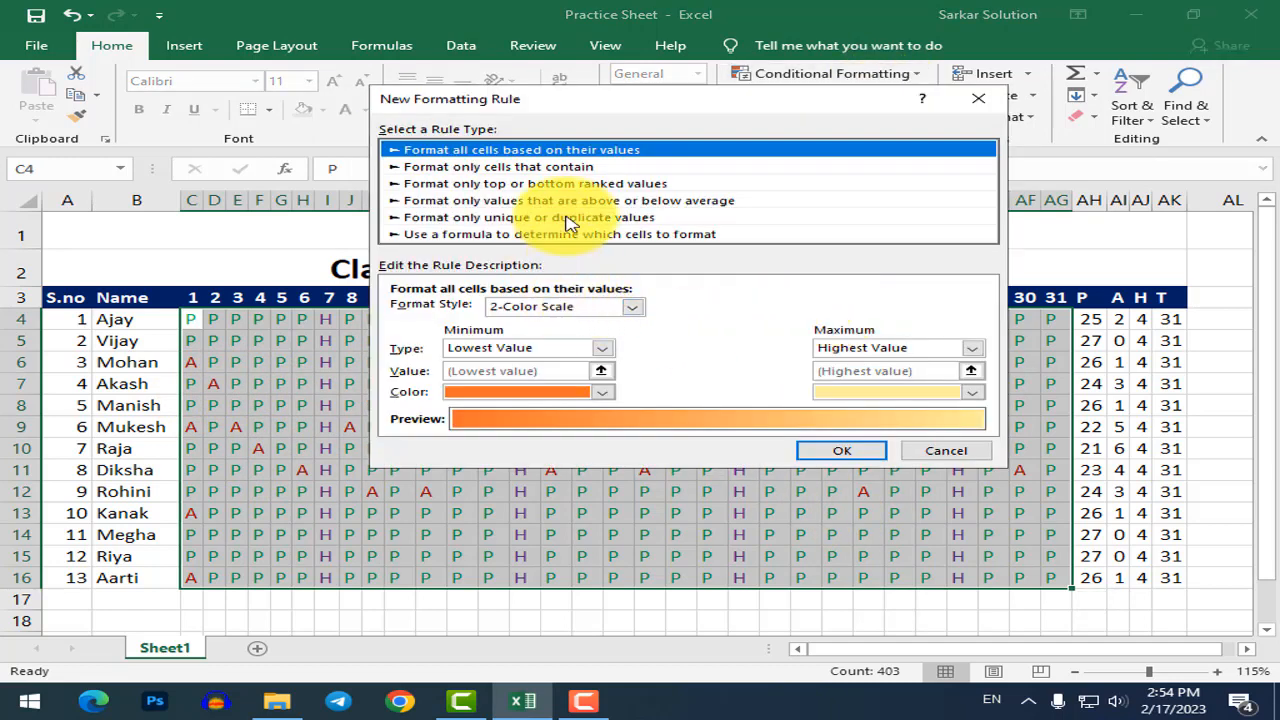
{"action": "left_click", "coordinate": [543, 167]}
{"action": "left_click", "coordinate": [596, 312]}
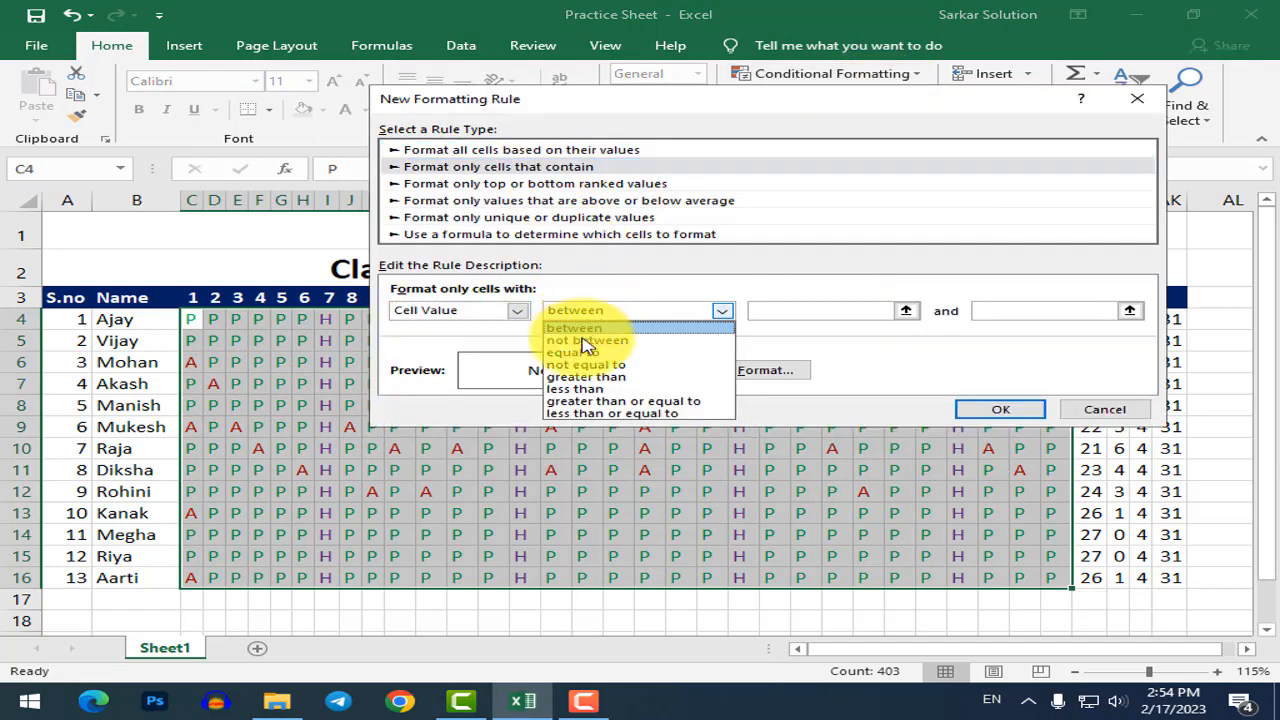
{"action": "left_click", "coordinate": [582, 350]}
{"action": "left_click", "coordinate": [825, 310]}
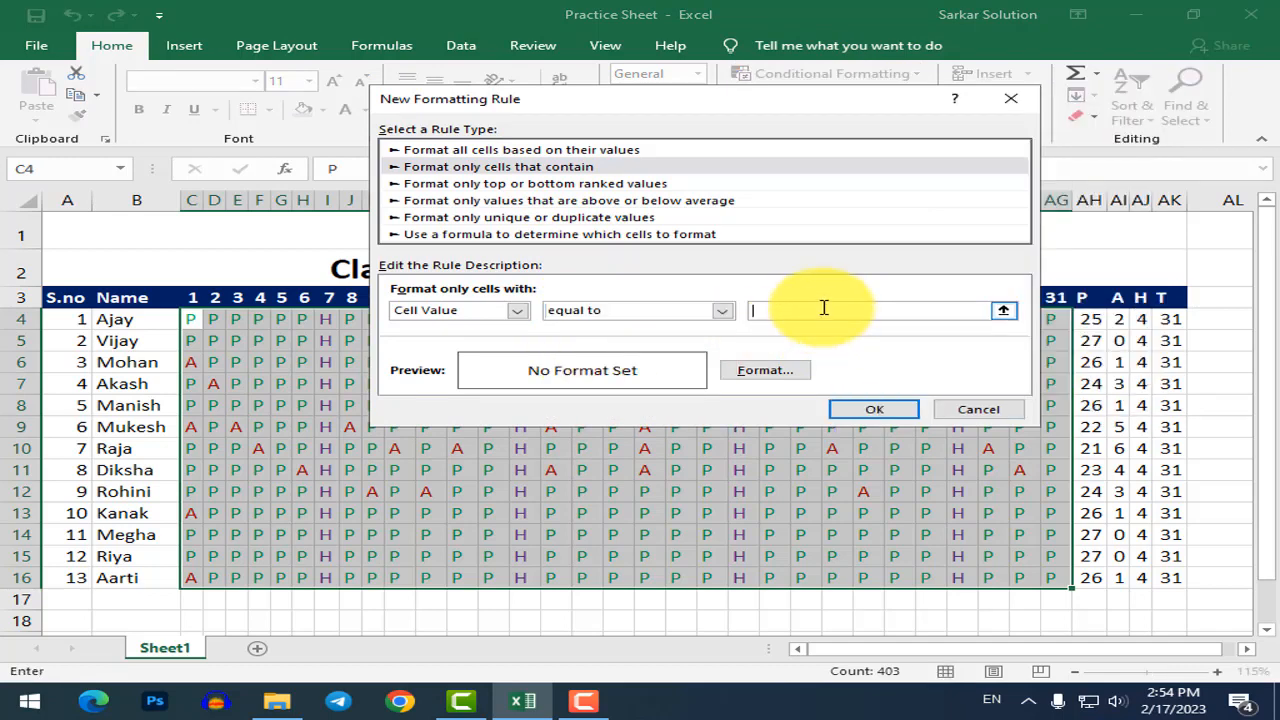
{"action": "left_click", "coordinate": [768, 371]}
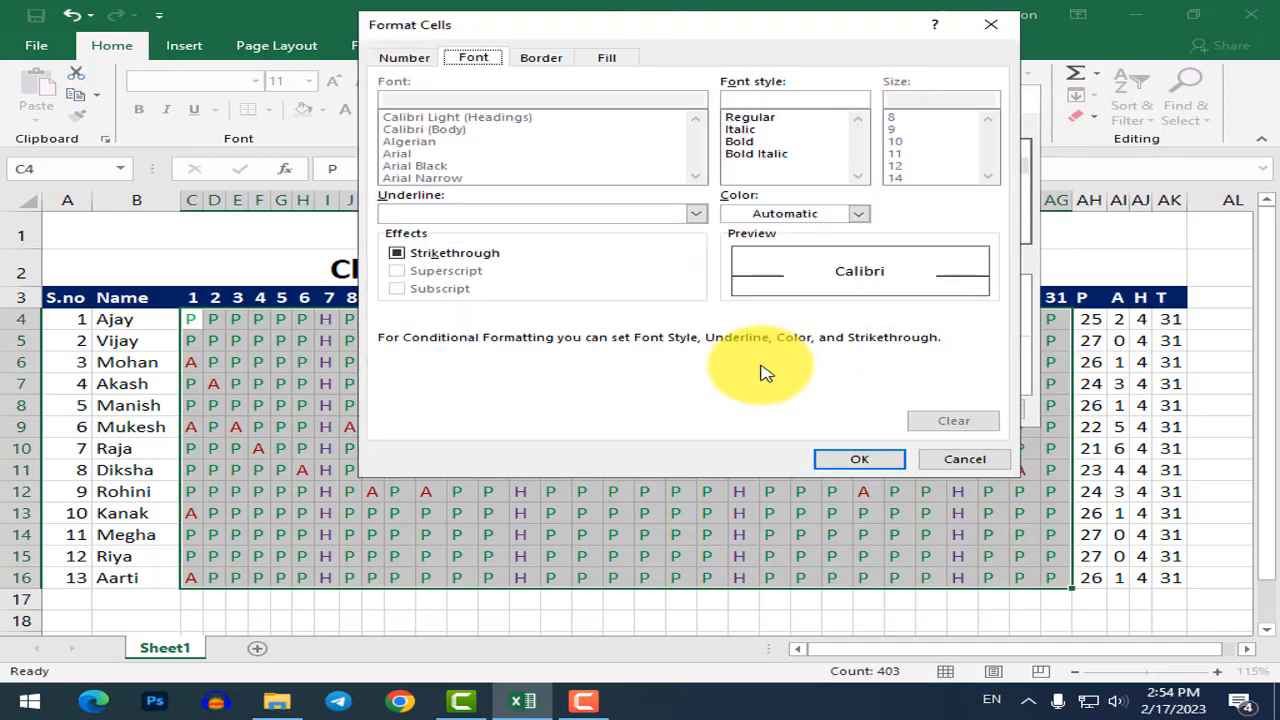
{"action": "left_click", "coordinate": [813, 222]}
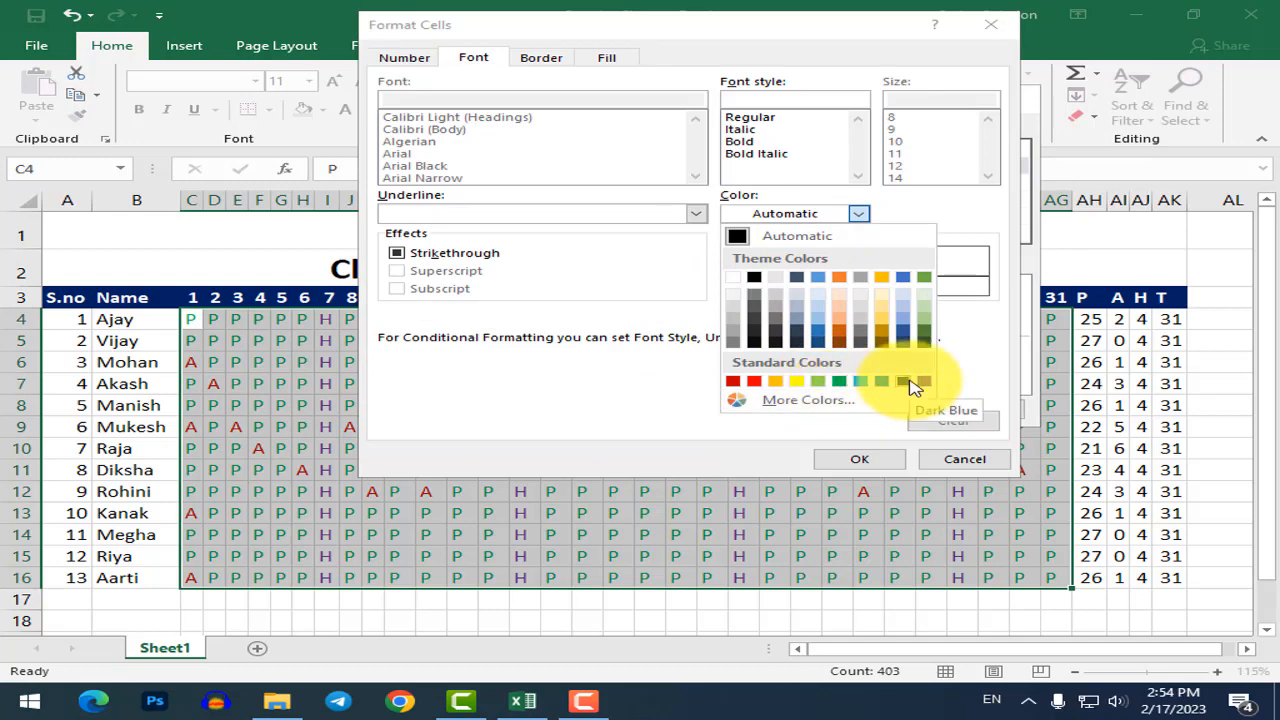
{"action": "left_click", "coordinate": [912, 384]}
{"action": "left_click", "coordinate": [868, 459]}
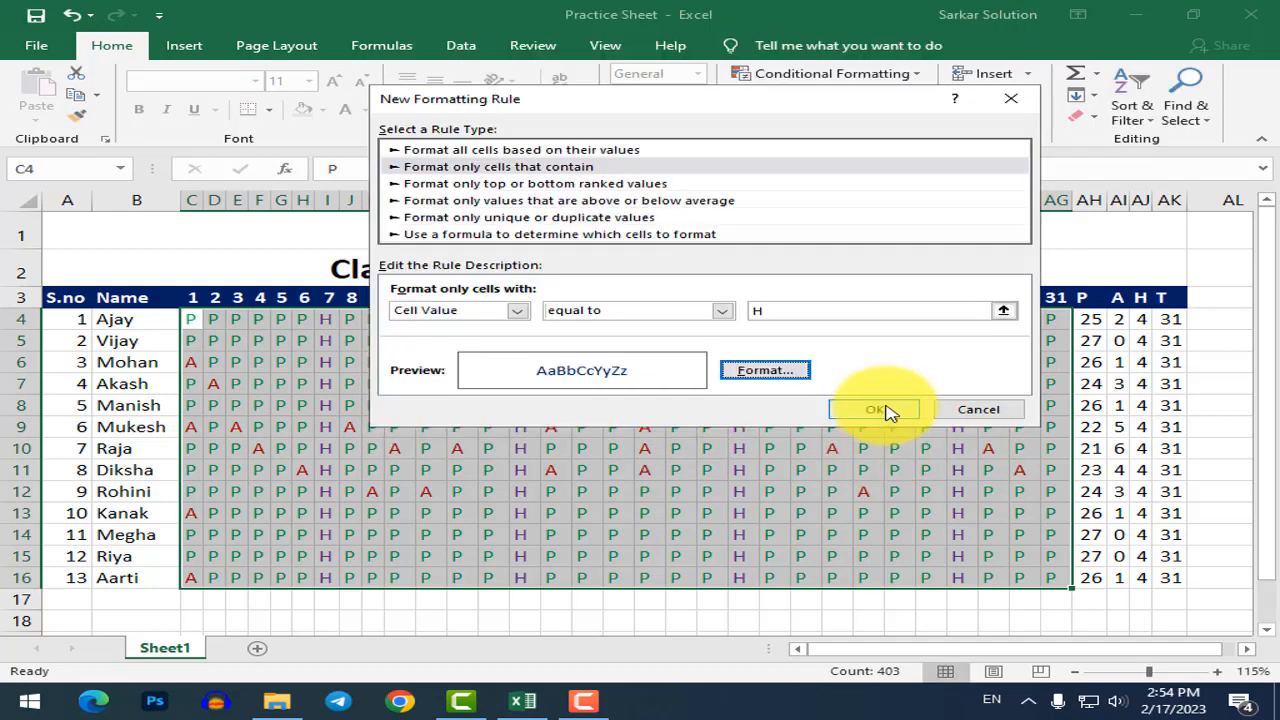
{"action": "left_click", "coordinate": [885, 410]}
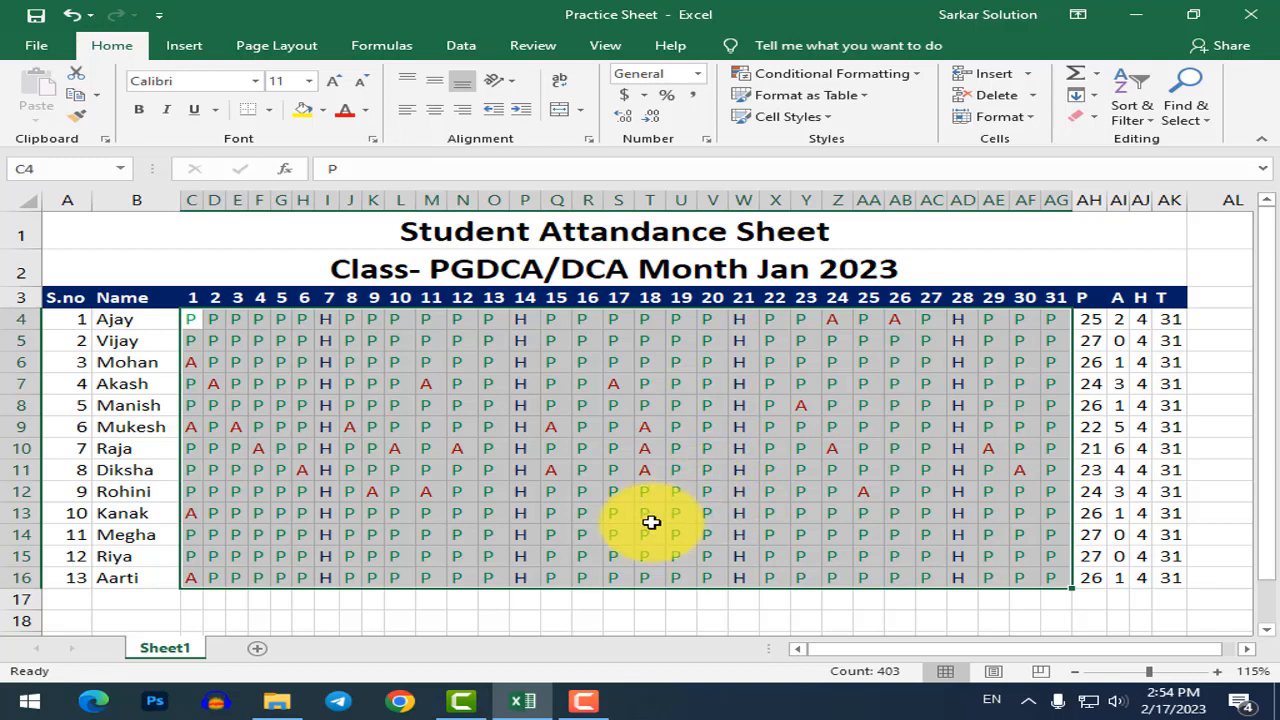
Enter A in R14 and U14 for days 16 and 19.
{"action": "left_click", "coordinate": [612, 534]}
{"action": "left_click", "coordinate": [588, 534]}
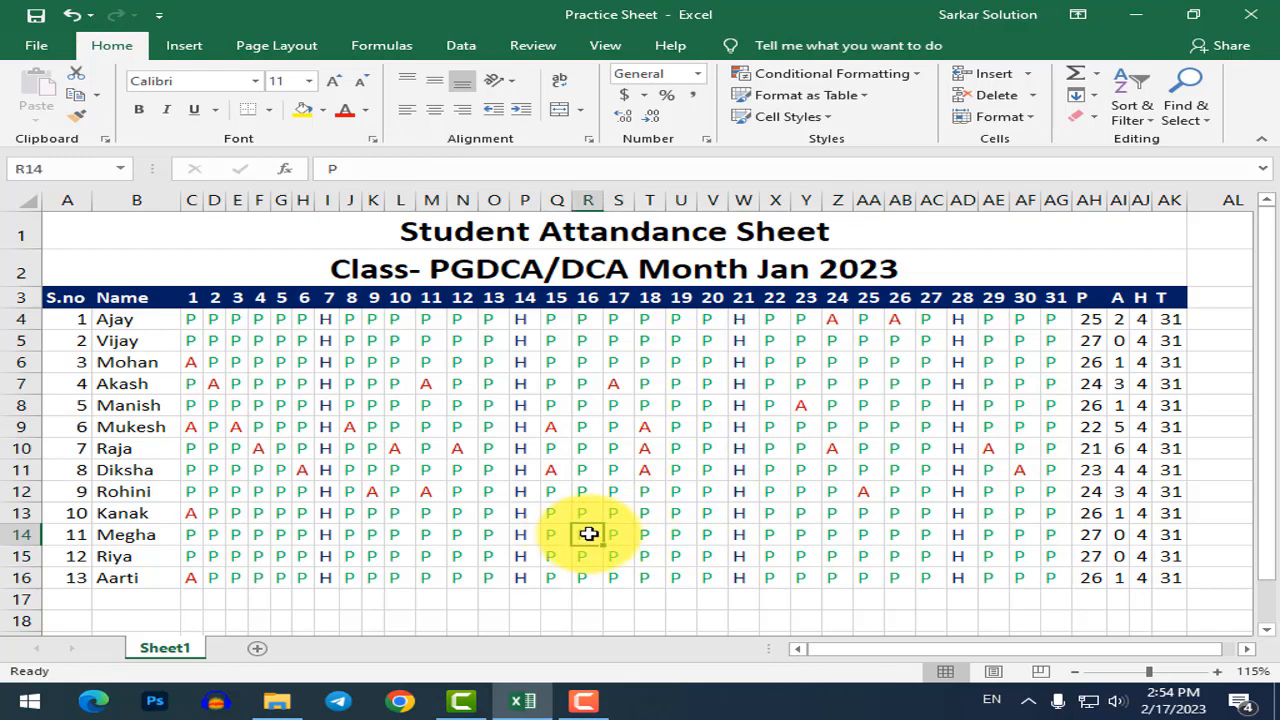
{"action": "type", "text": "A"}
{"action": "key", "text": "Return"}
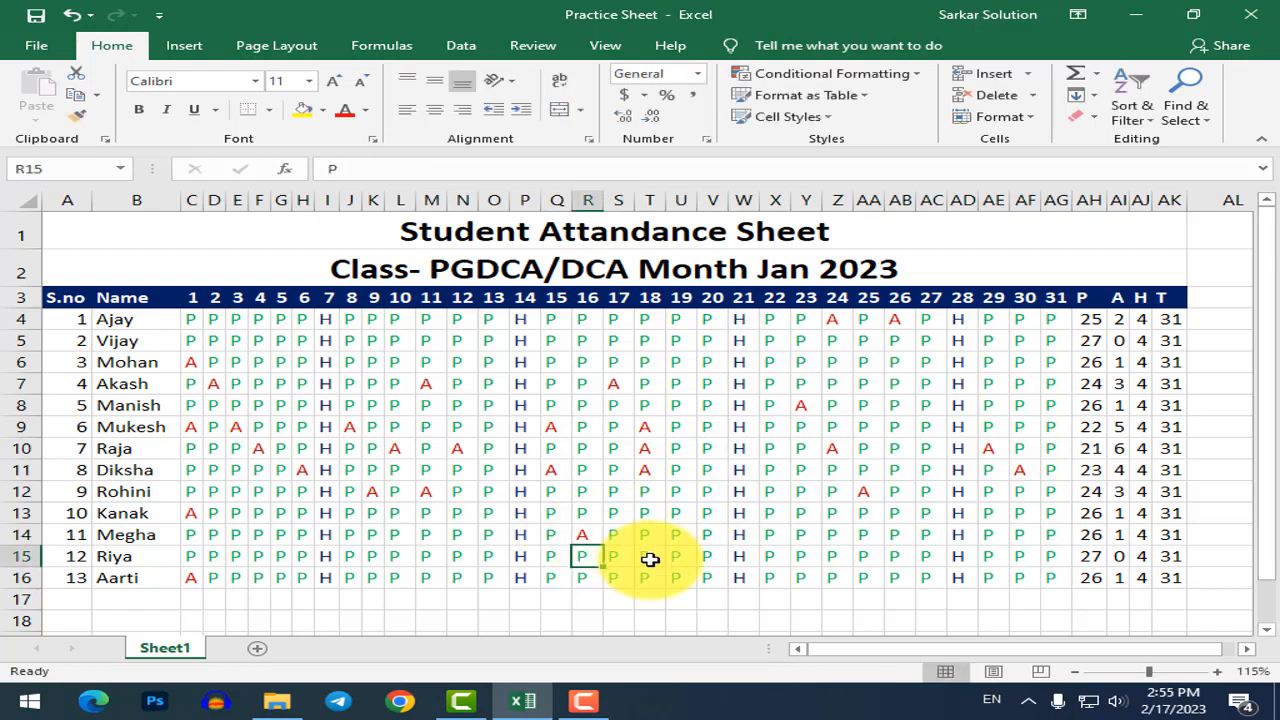
{"action": "left_click", "coordinate": [672, 535]}
{"action": "type", "text": "A"}
{"action": "left_click", "coordinate": [672, 577]}
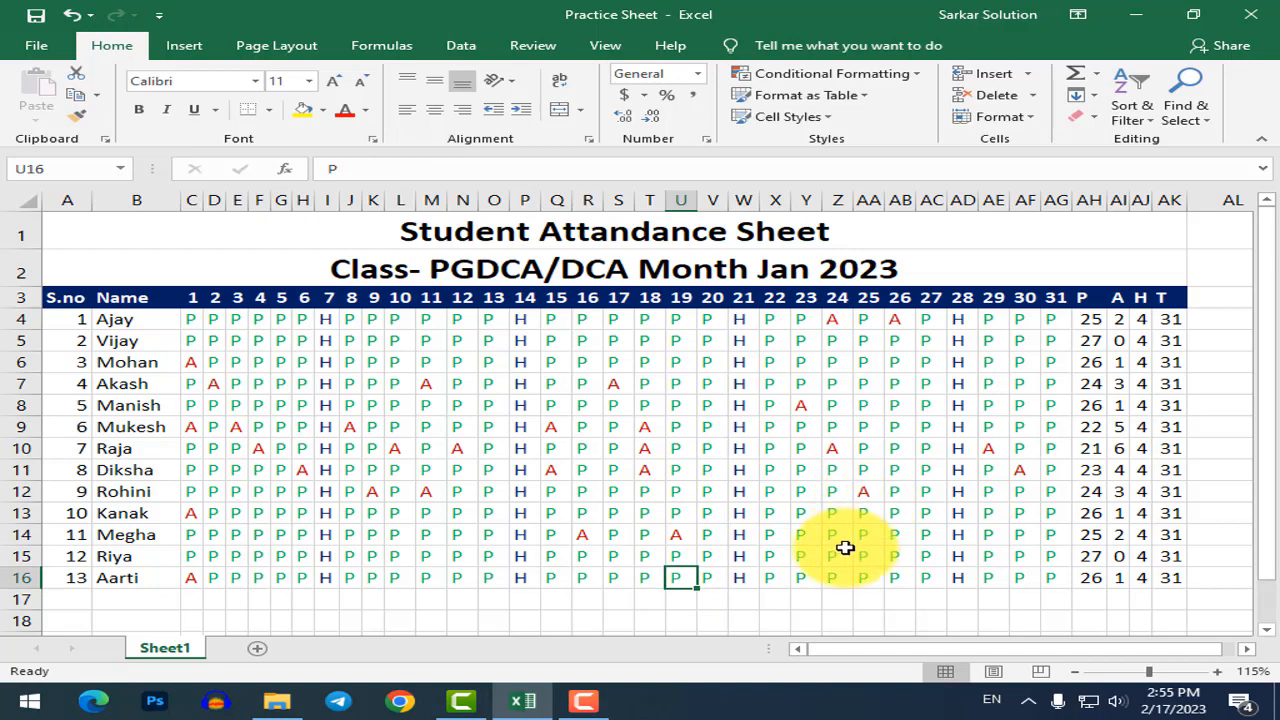
Enter A in Z15, AA7 and K5 for days 24, 25 and 9.
{"action": "left_click", "coordinate": [836, 556]}
{"action": "type", "text": "A"}
{"action": "left_click", "coordinate": [877, 390]}
{"action": "type", "text": "A"}
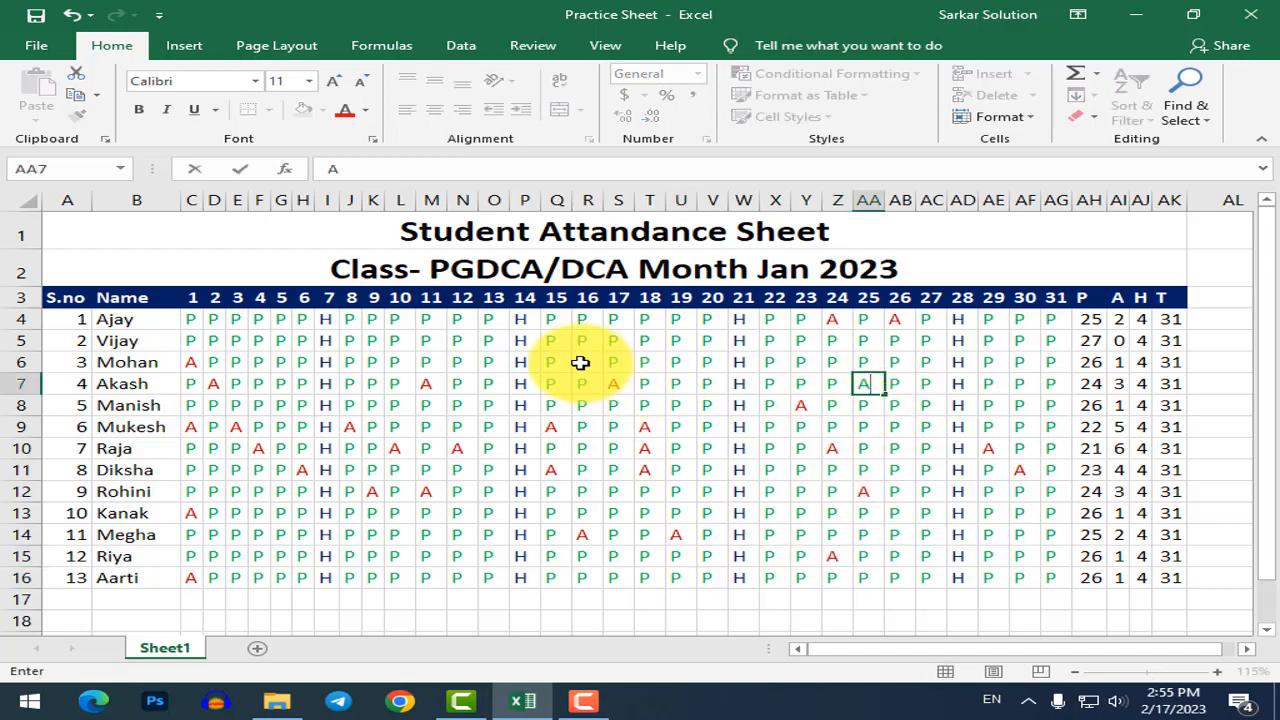
{"action": "left_click", "coordinate": [373, 340]}
{"action": "type", "text": "A"}
{"action": "left_click", "coordinate": [403, 406]}
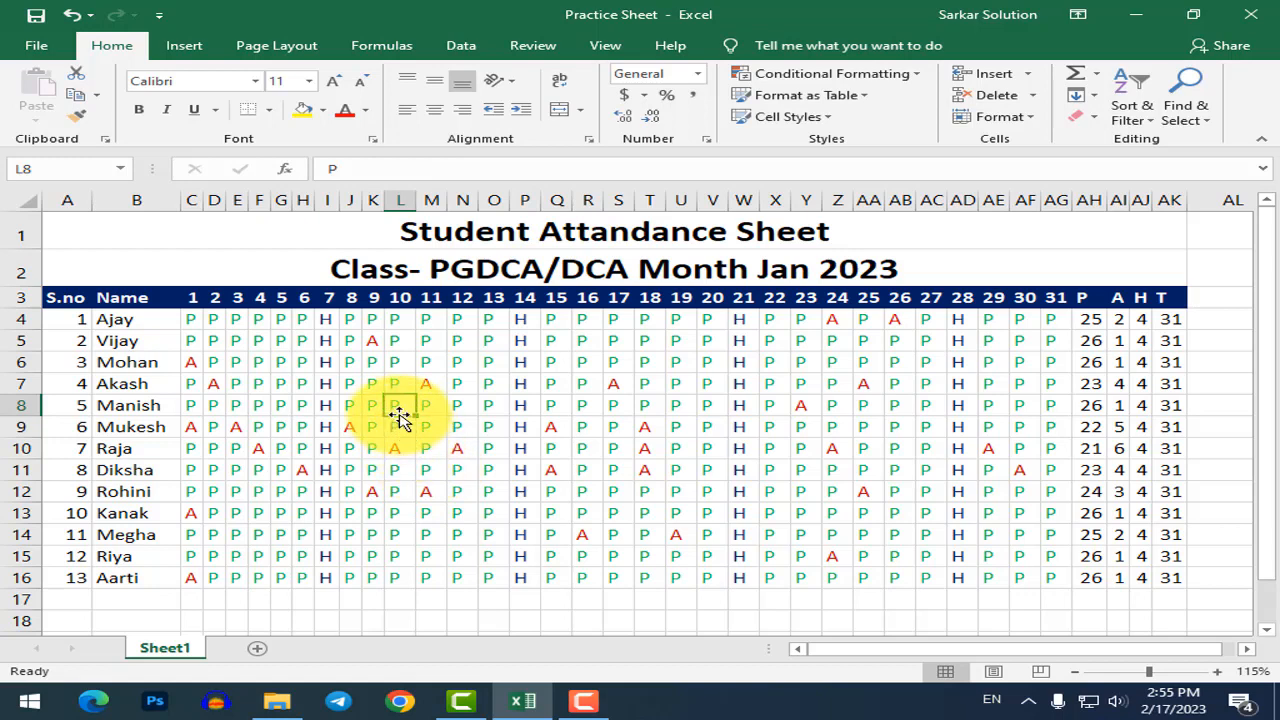
Review the coloured marks, briefly opening the Conditional Formatting menu, and scroll down.
{"action": "left_click", "coordinate": [460, 446]}
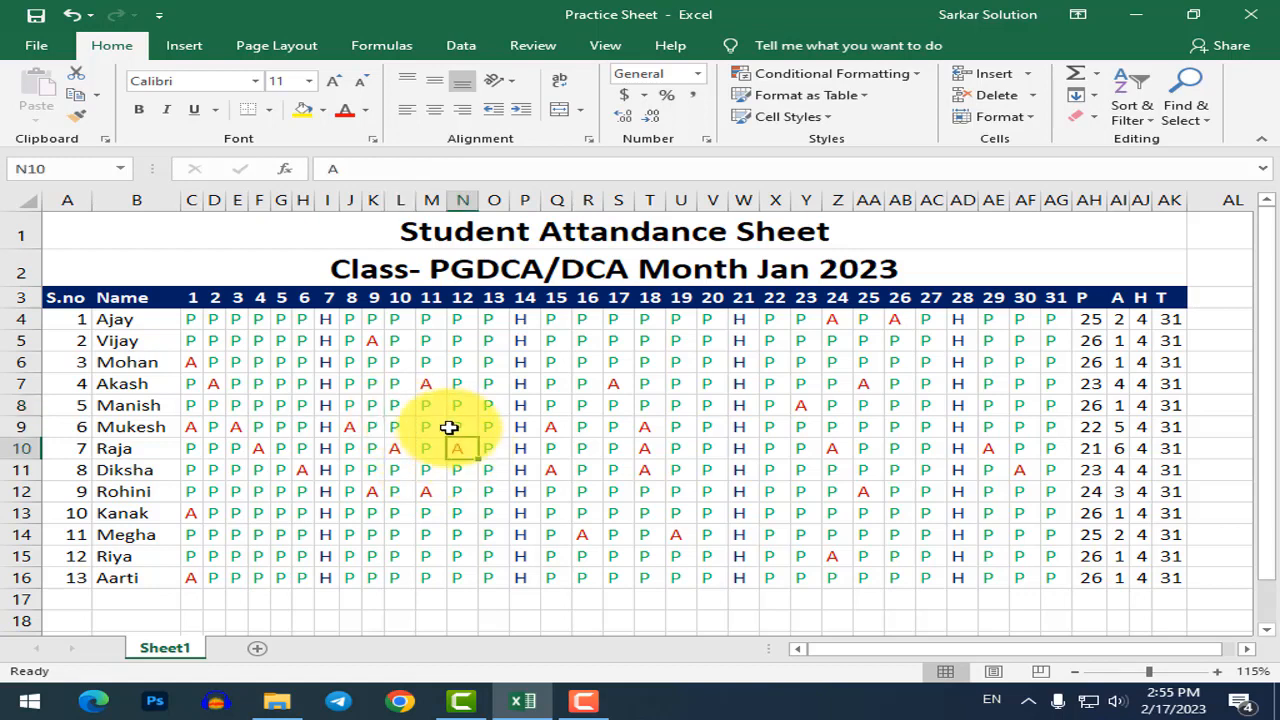
{"action": "left_click", "coordinate": [822, 75]}
{"action": "key", "text": "Escape"}
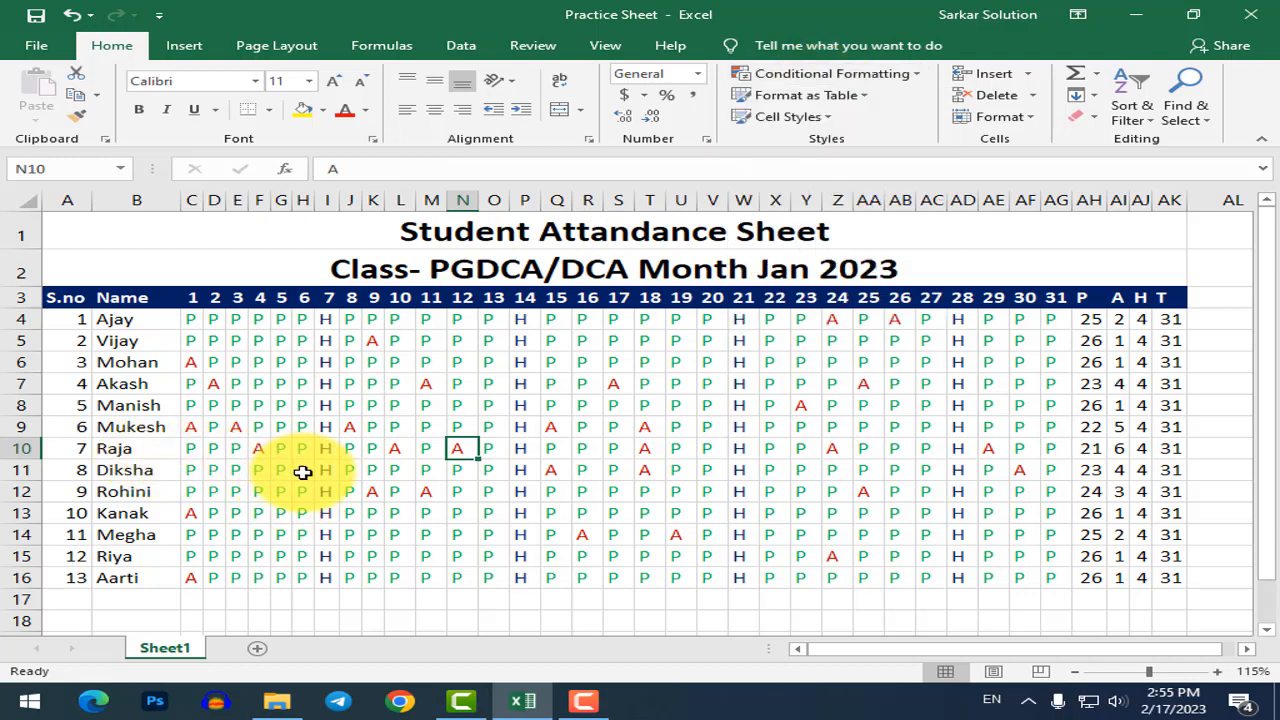
{"action": "left_click", "coordinate": [301, 470]}
{"action": "left_click", "coordinate": [838, 558]}
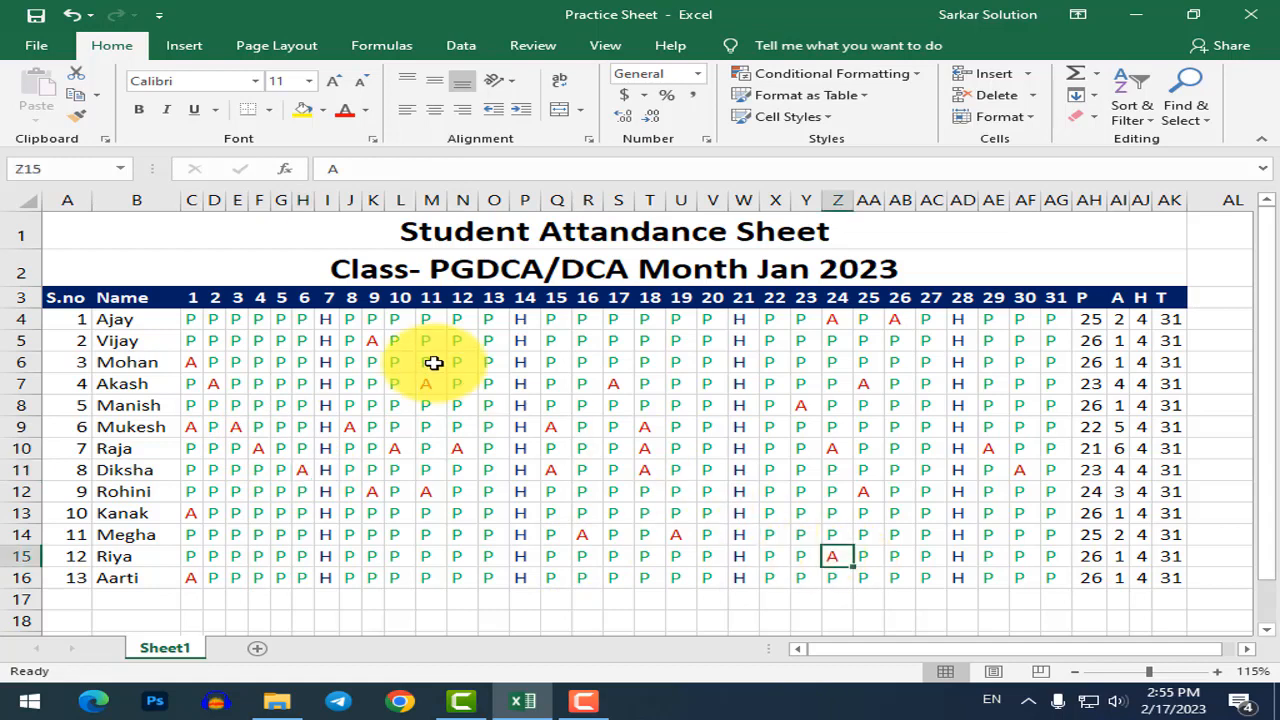
{"action": "left_click", "coordinate": [237, 383]}
{"action": "scroll", "coordinate": [297, 560], "scroll_direction": "down", "scroll_amount": 4}
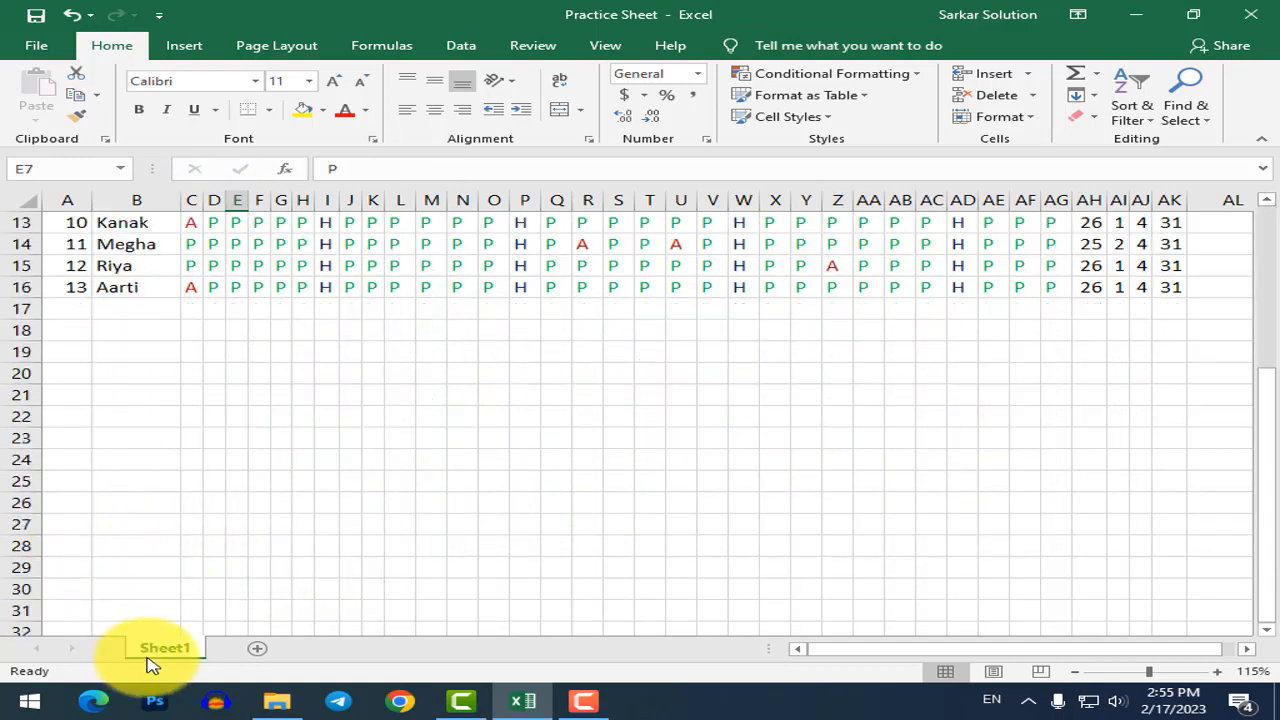
Add a new worksheet and enter 17 FEB in cell A6.
{"action": "left_click", "coordinate": [257, 648]}
{"action": "scroll", "coordinate": [105, 465], "scroll_direction": "up", "scroll_amount": 4, "text": "ctrl"}
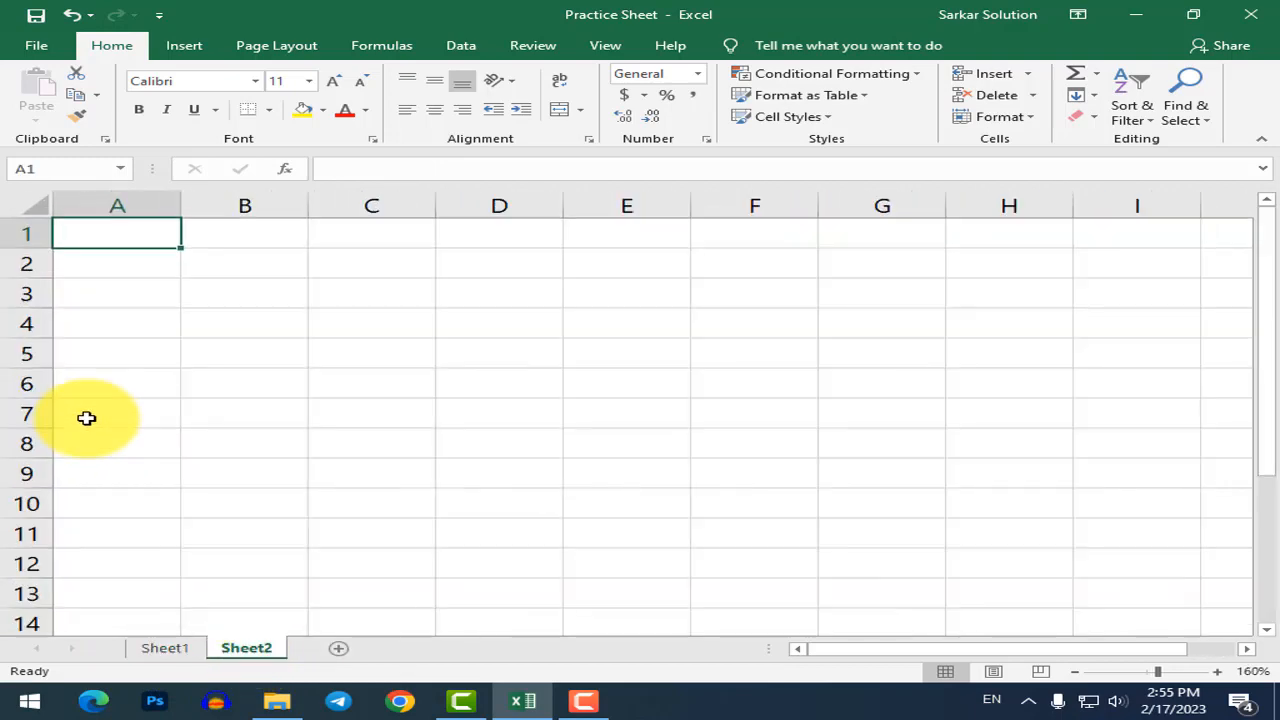
{"action": "left_click", "coordinate": [137, 380]}
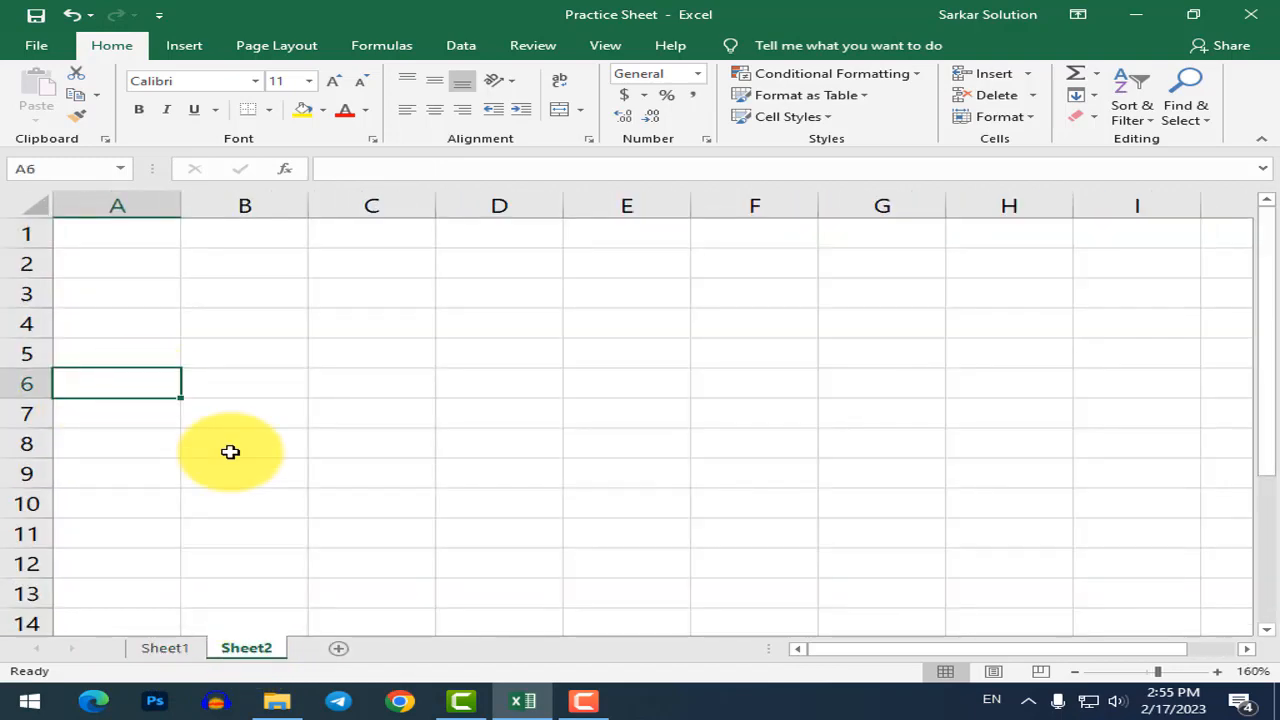
{"action": "type", "text": "17"}
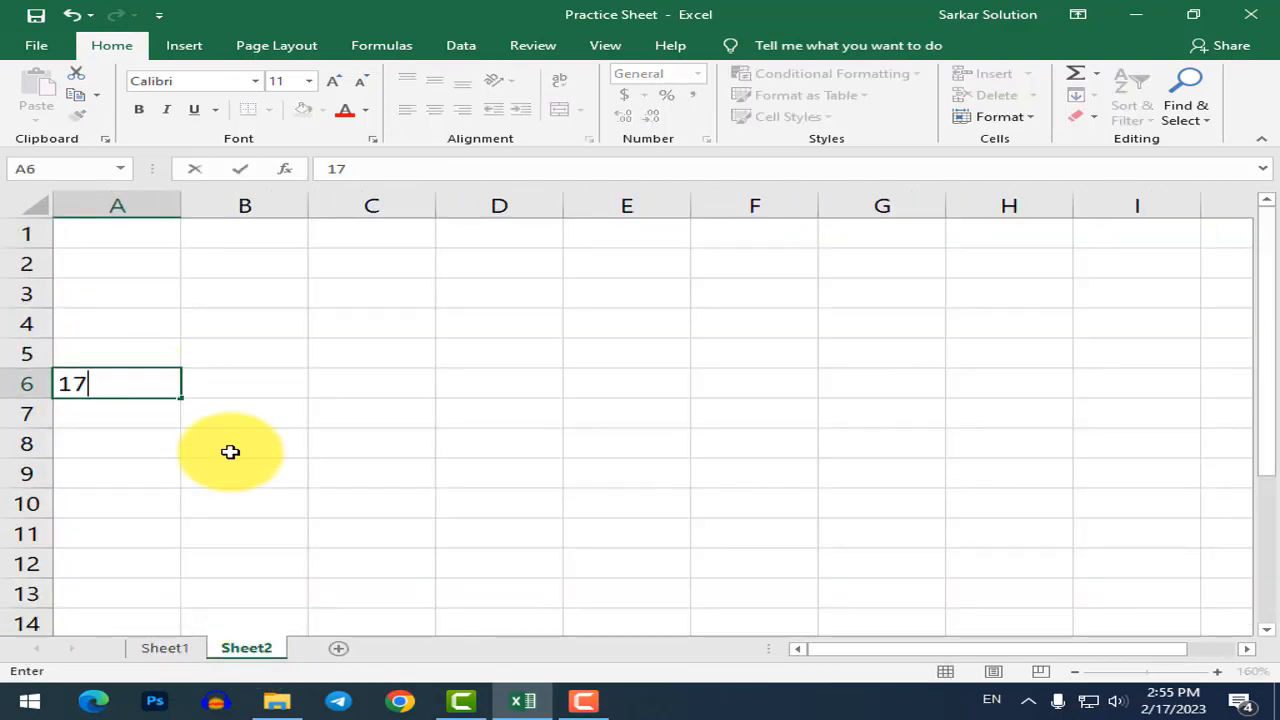
{"action": "type", "text": " FEB"}
{"action": "key", "text": "Return"}
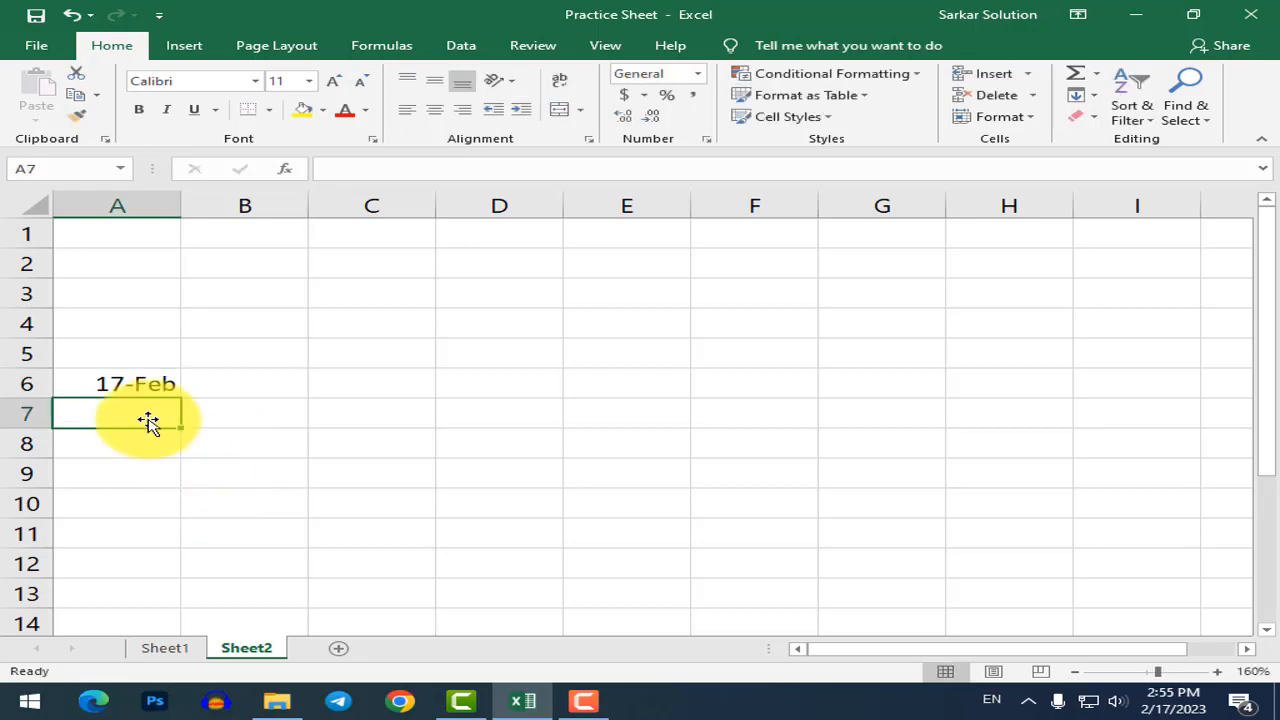
Fill the date series from A6 down to A18, ending at 1-Mar.
{"action": "left_click", "coordinate": [123, 378]}
{"action": "left_click_drag", "start_coordinate": [181, 399], "coordinate": [220, 540]}
{"action": "left_click", "coordinate": [310, 477]}
{"action": "scroll", "coordinate": [203, 500], "scroll_direction": "up", "scroll_amount": 2}
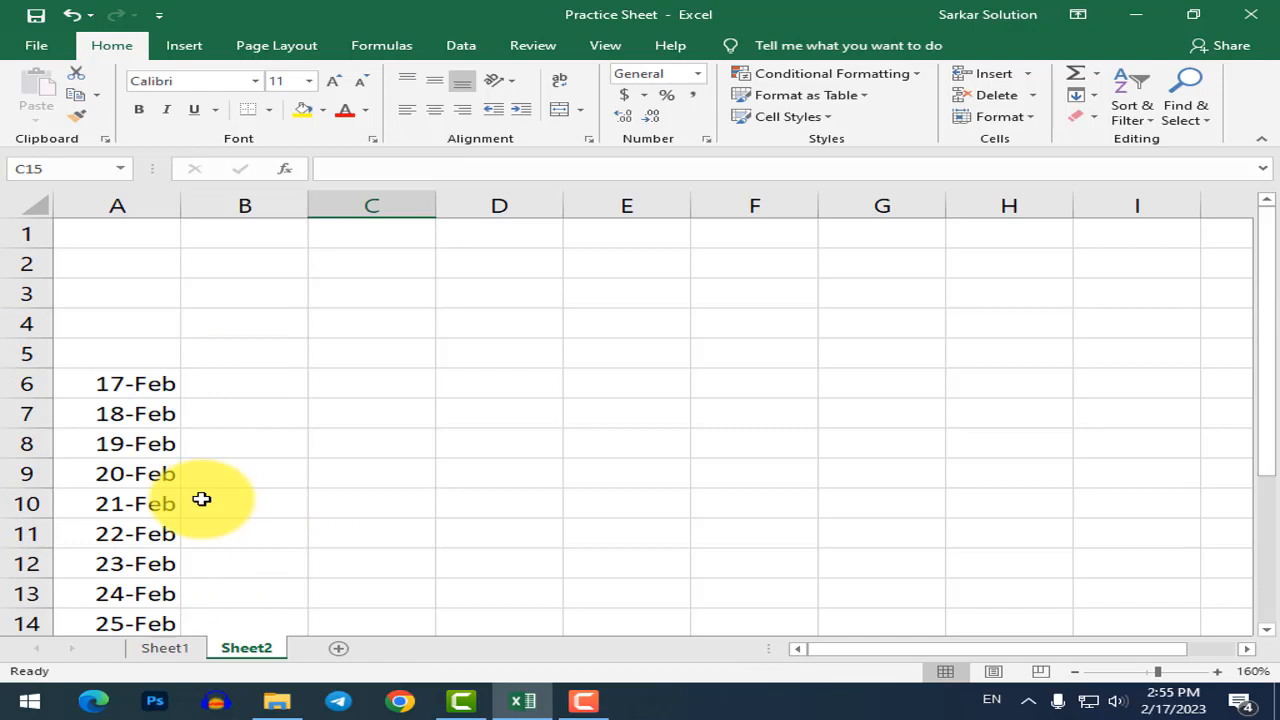
Overwrite A7 with 2 and compare its value with the dates around it.
{"action": "left_click", "coordinate": [124, 412]}
{"action": "type", "text": "2"}
{"action": "left_click", "coordinate": [234, 471]}
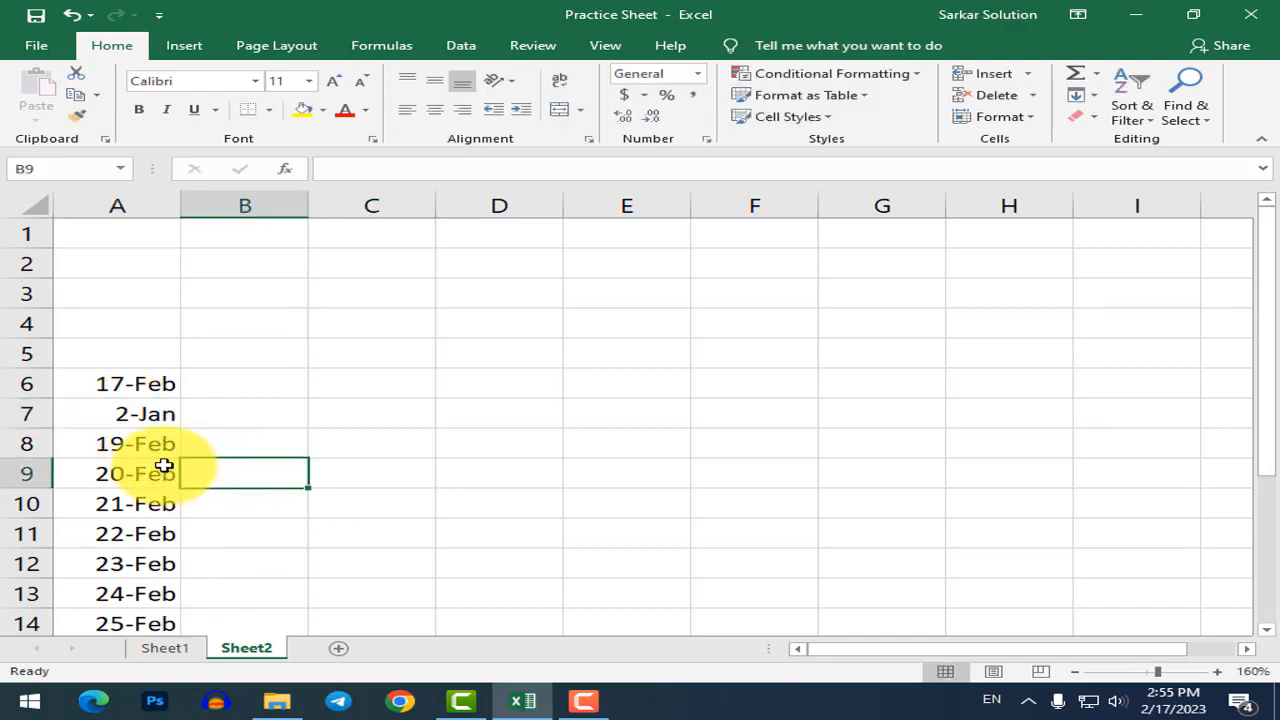
{"action": "left_click", "coordinate": [143, 425]}
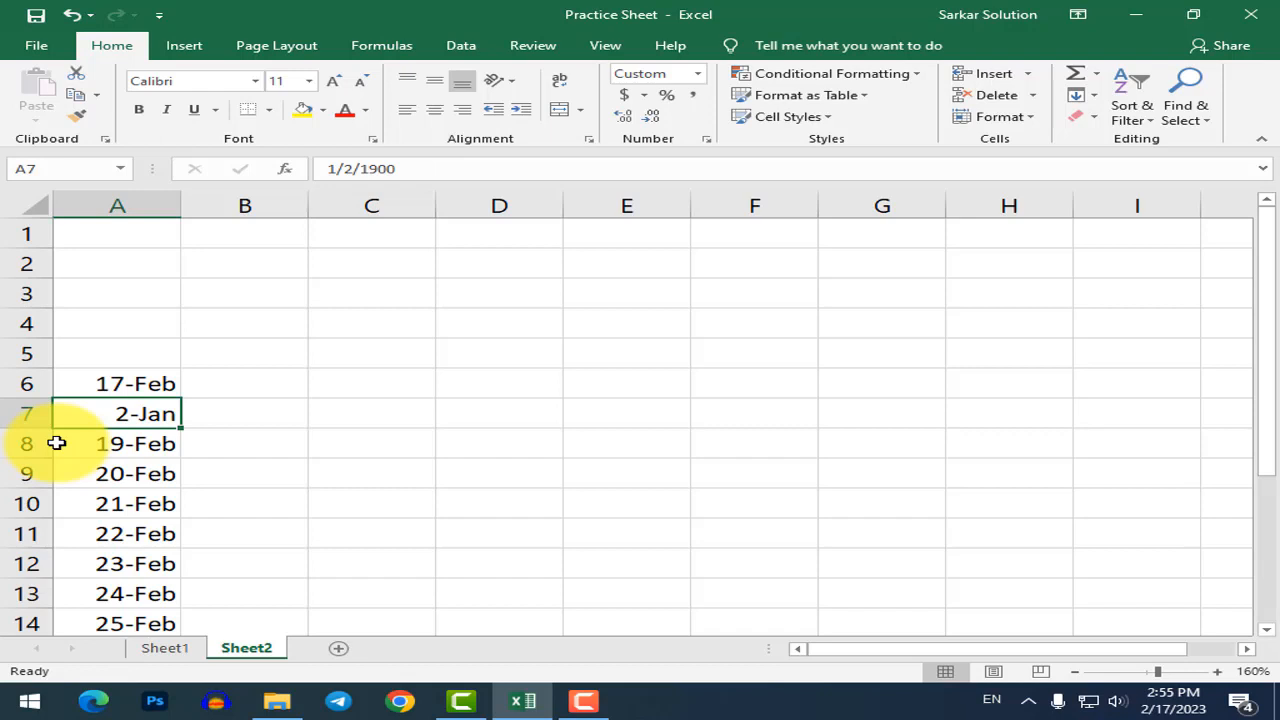
{"action": "left_click", "coordinate": [121, 472]}
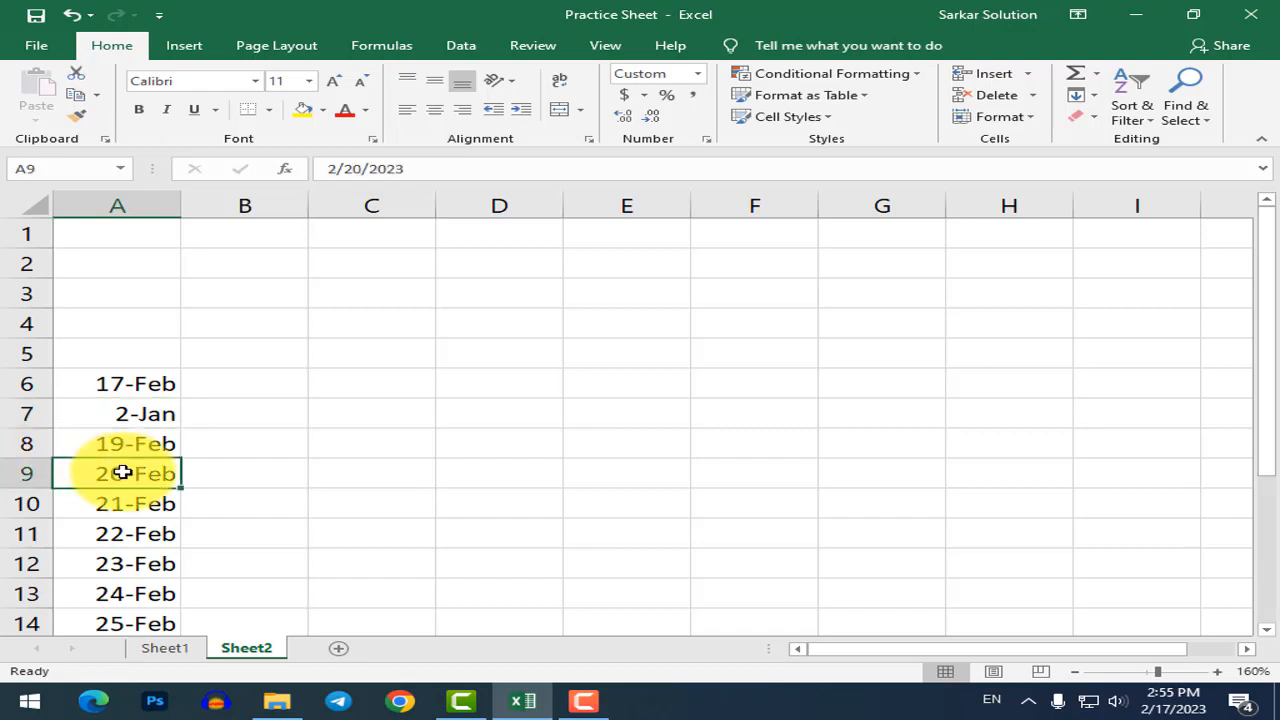
{"action": "left_click", "coordinate": [152, 412]}
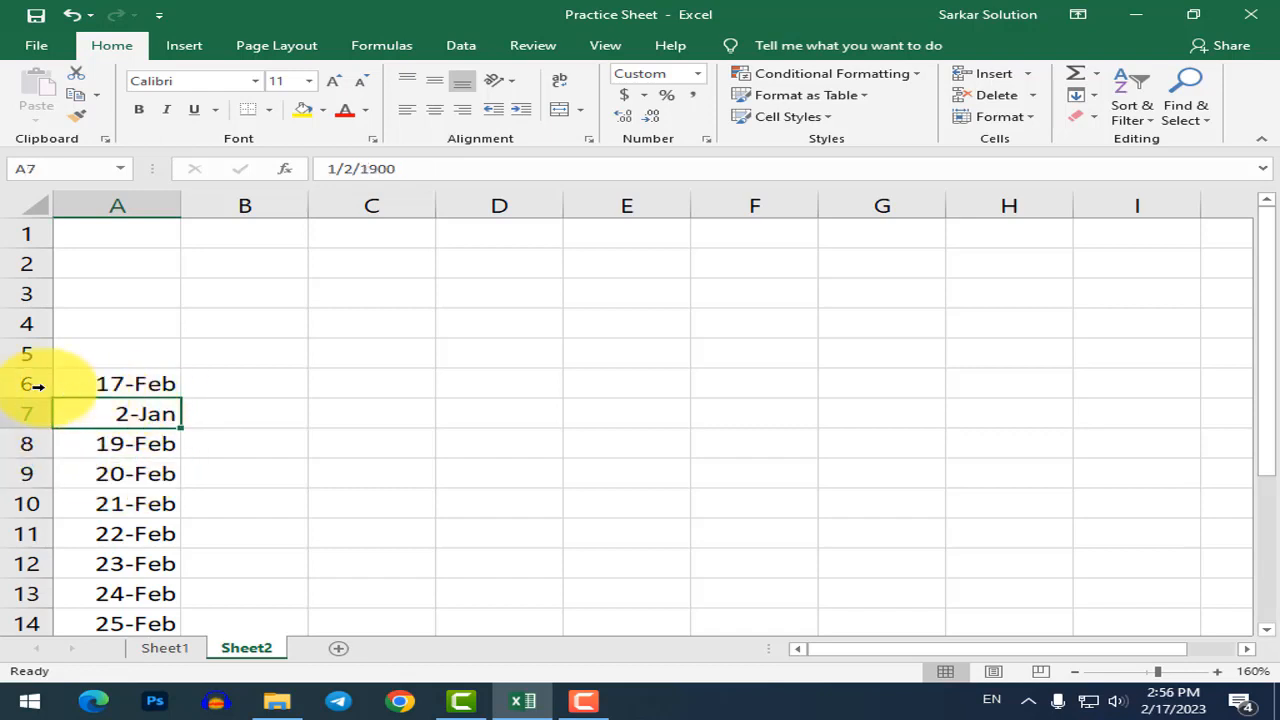
Apply the General number format to the dates in A6:A18.
{"action": "left_click", "coordinate": [121, 191]}
{"action": "right_click", "coordinate": [112, 200]}
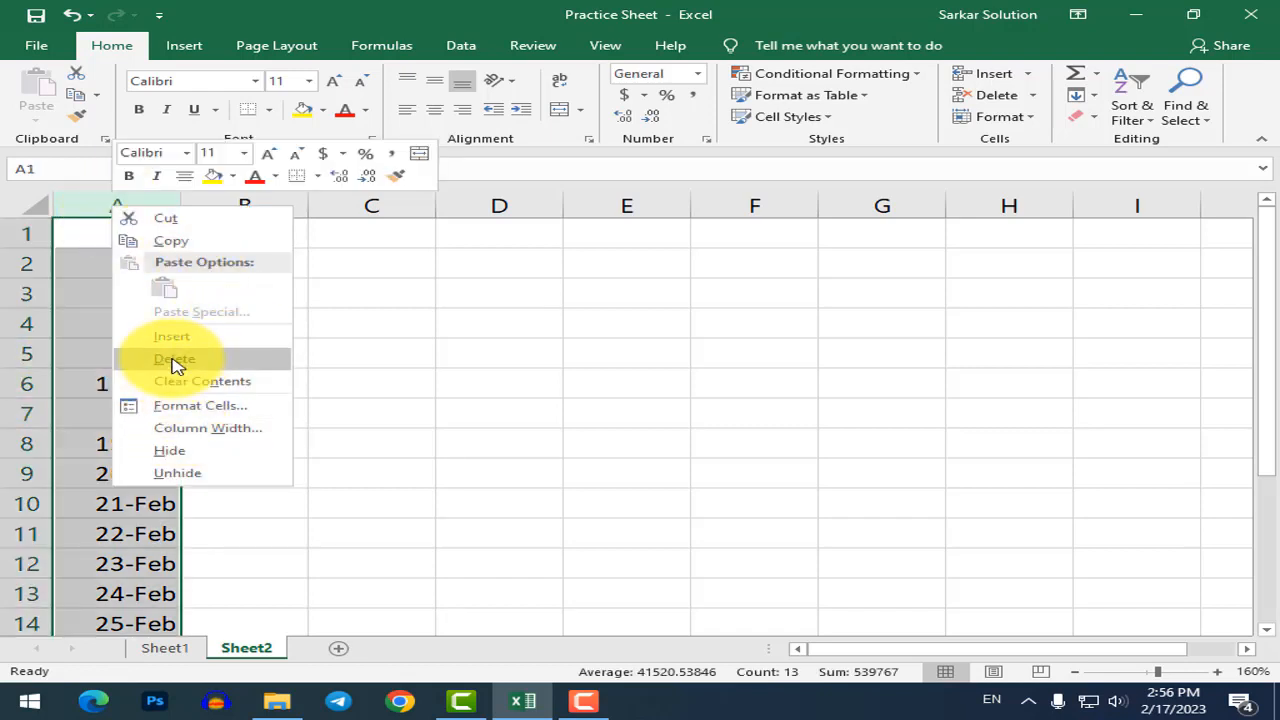
{"action": "key", "text": "Escape"}
{"action": "left_click", "coordinate": [110, 378]}
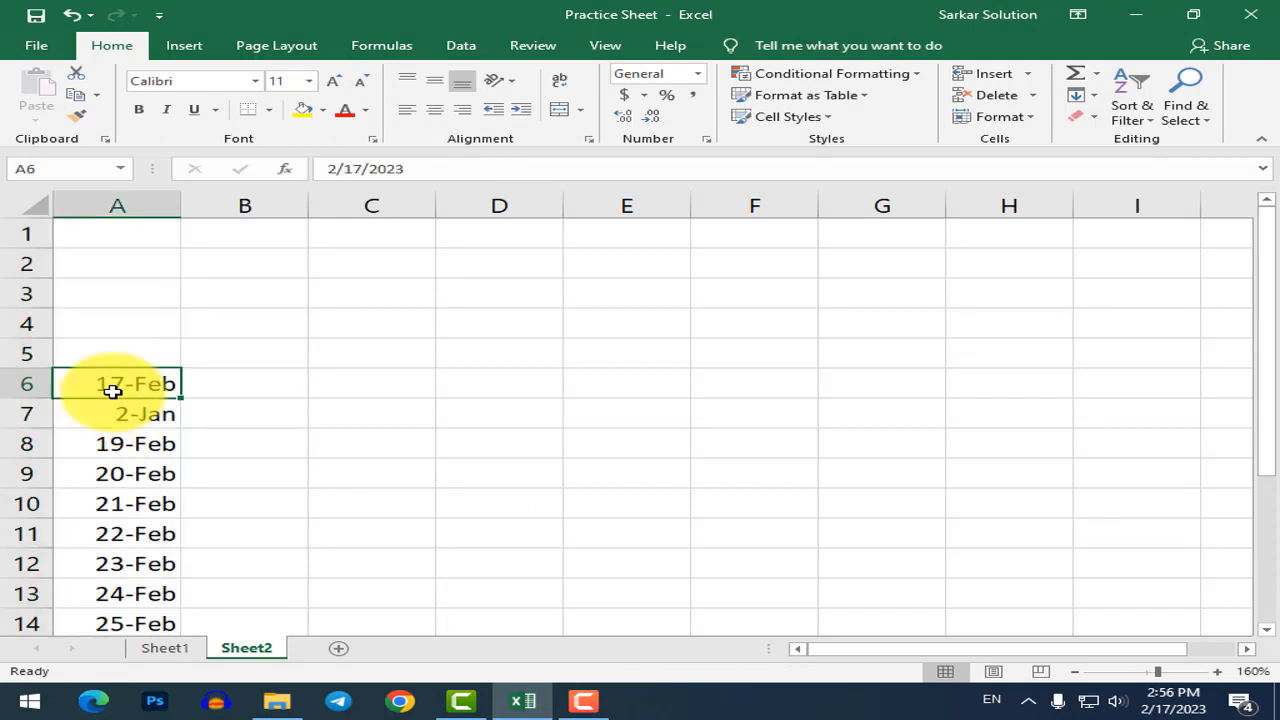
{"action": "left_click_drag", "start_coordinate": [100, 378], "coordinate": [109, 563]}
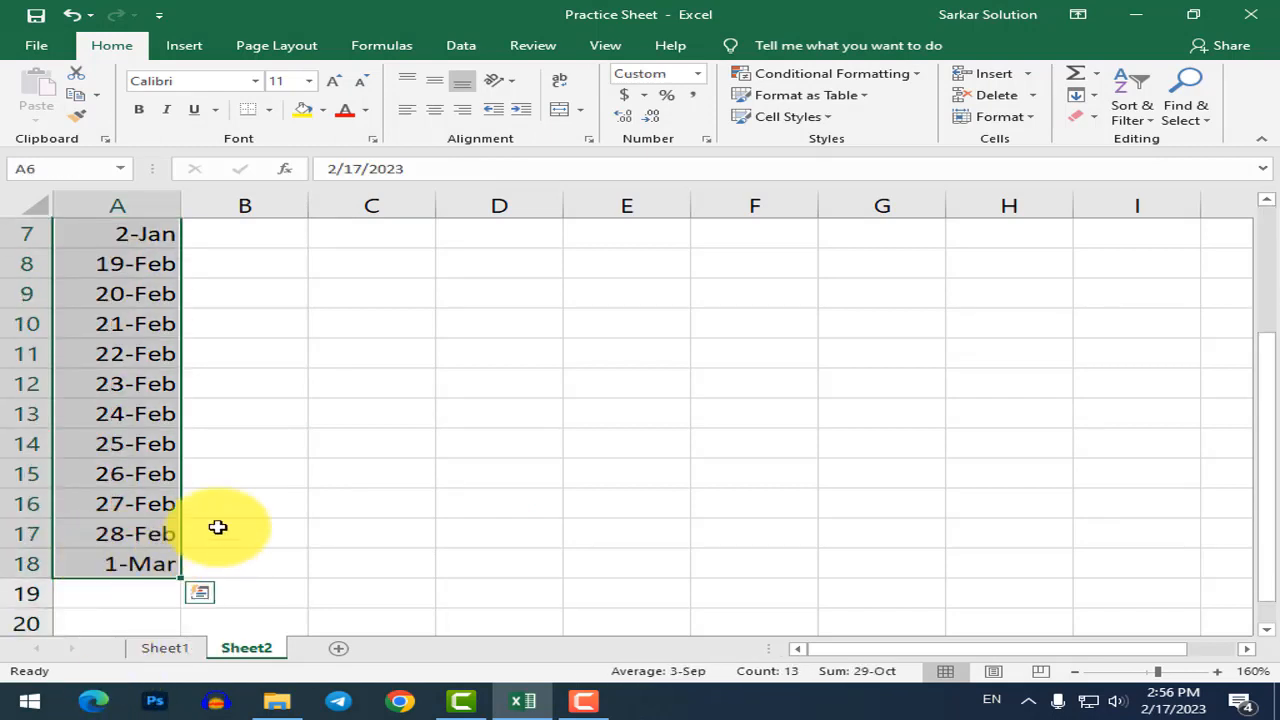
{"action": "scroll", "coordinate": [225, 506], "scroll_direction": "up", "scroll_amount": 2}
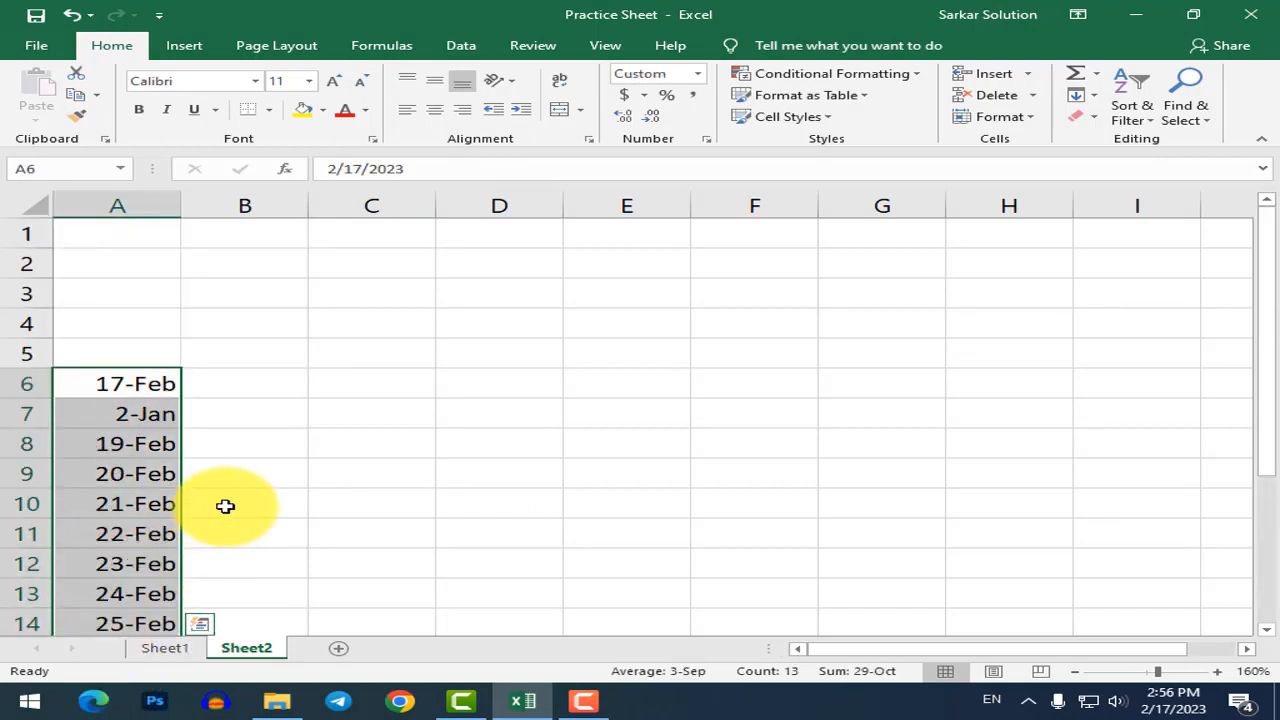
{"action": "left_click", "coordinate": [697, 76]}
{"action": "left_click", "coordinate": [697, 76]}
{"action": "left_click", "coordinate": [697, 76]}
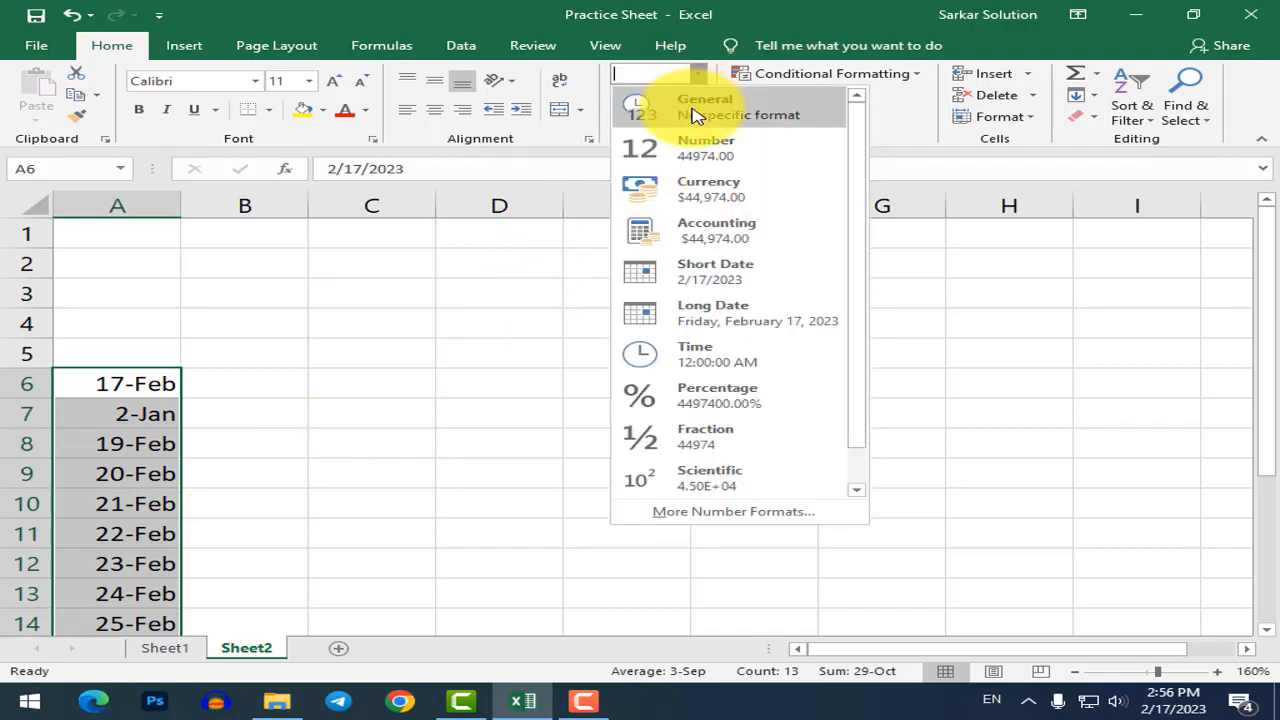
{"action": "left_click", "coordinate": [697, 114]}
Inspect the resulting values in A6 (44974) and A7 (2).
{"action": "left_click", "coordinate": [260, 411]}
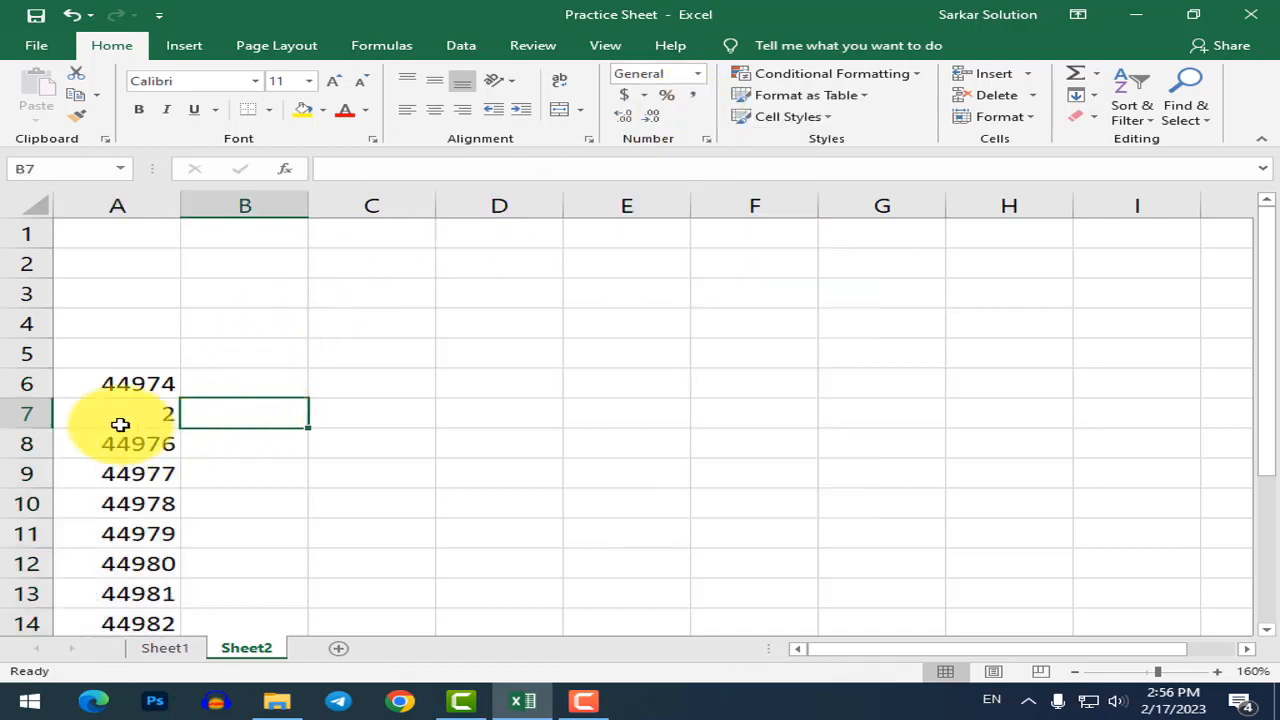
{"action": "left_click", "coordinate": [121, 419]}
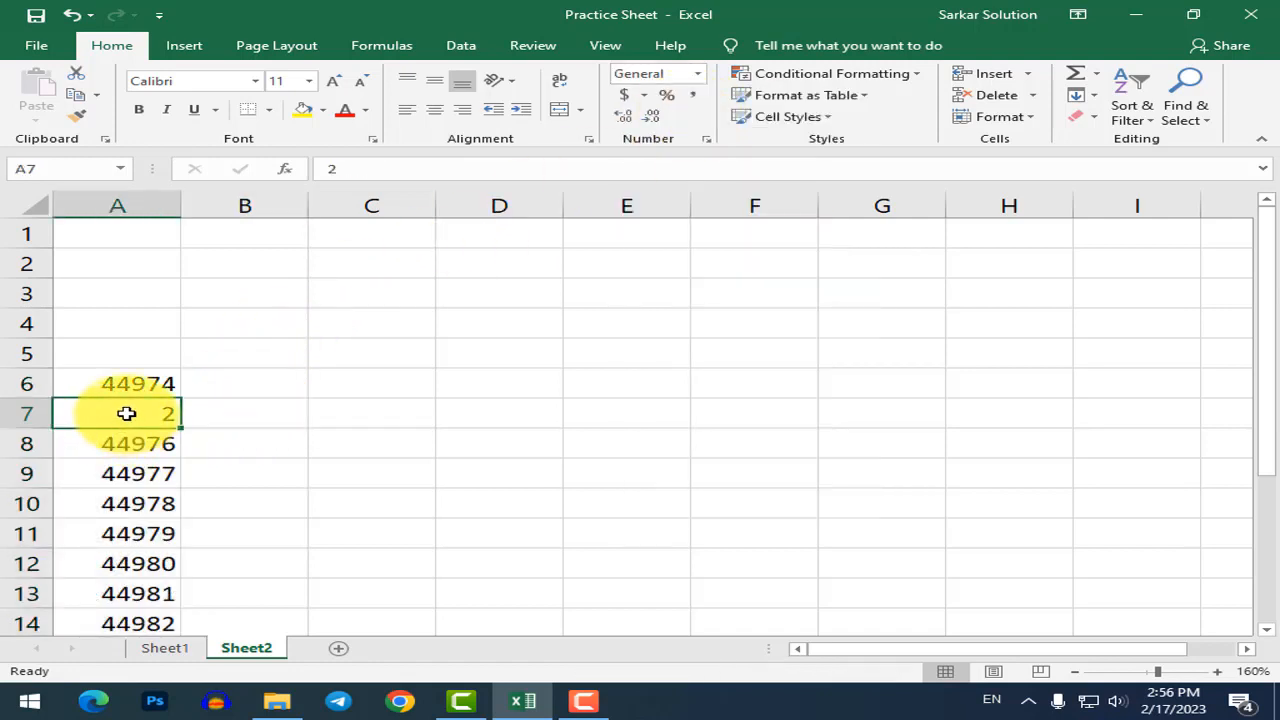
{"action": "left_click", "coordinate": [143, 388]}
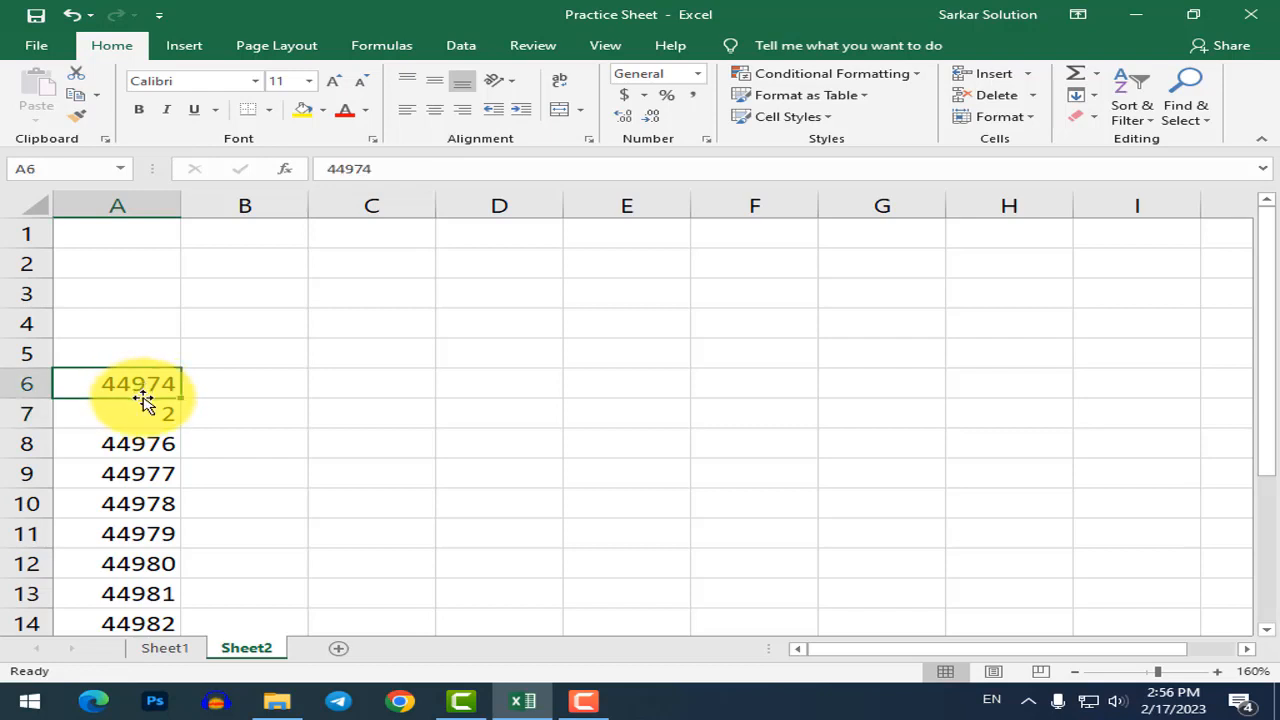
{"action": "left_click", "coordinate": [143, 419]}
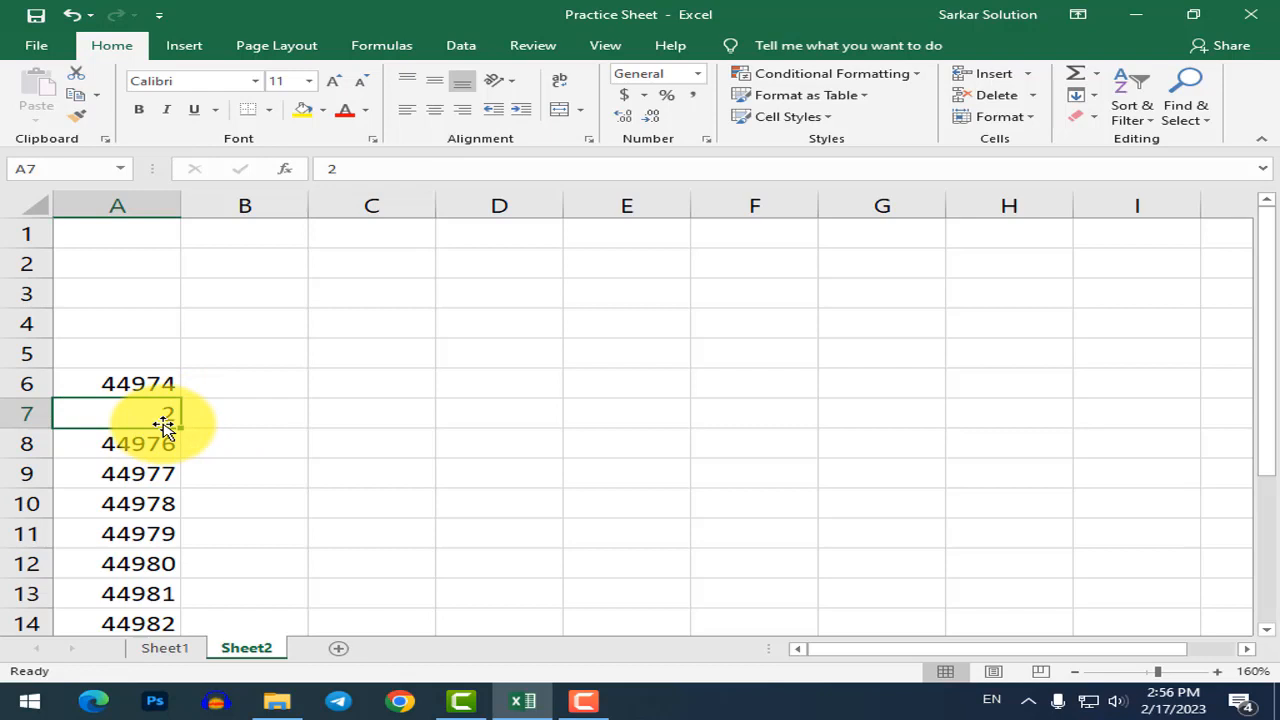
Type an 11-digit phone number starting with 0 into C6 and check the stored value.
{"action": "left_click", "coordinate": [245, 422]}
{"action": "left_click", "coordinate": [326, 390]}
{"action": "scroll", "coordinate": [318, 414], "scroll_direction": "up", "scroll_amount": 3, "text": "ctrl"}
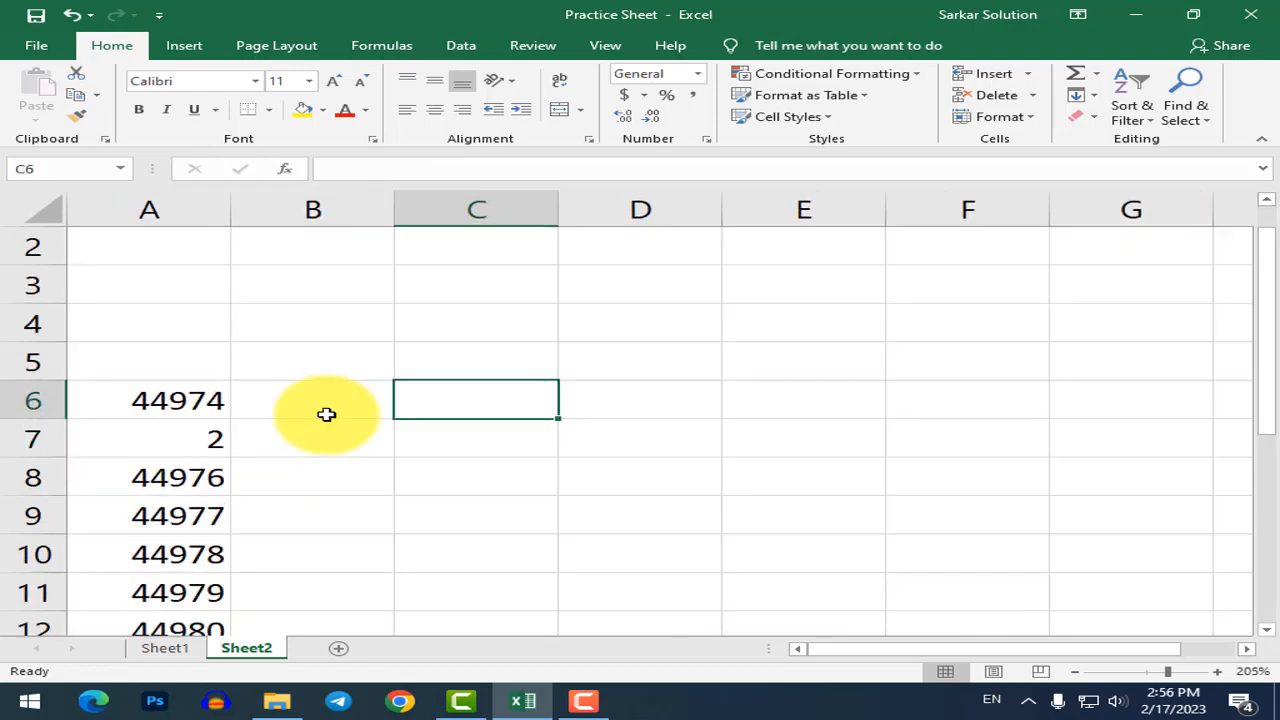
{"action": "left_click", "coordinate": [330, 412]}
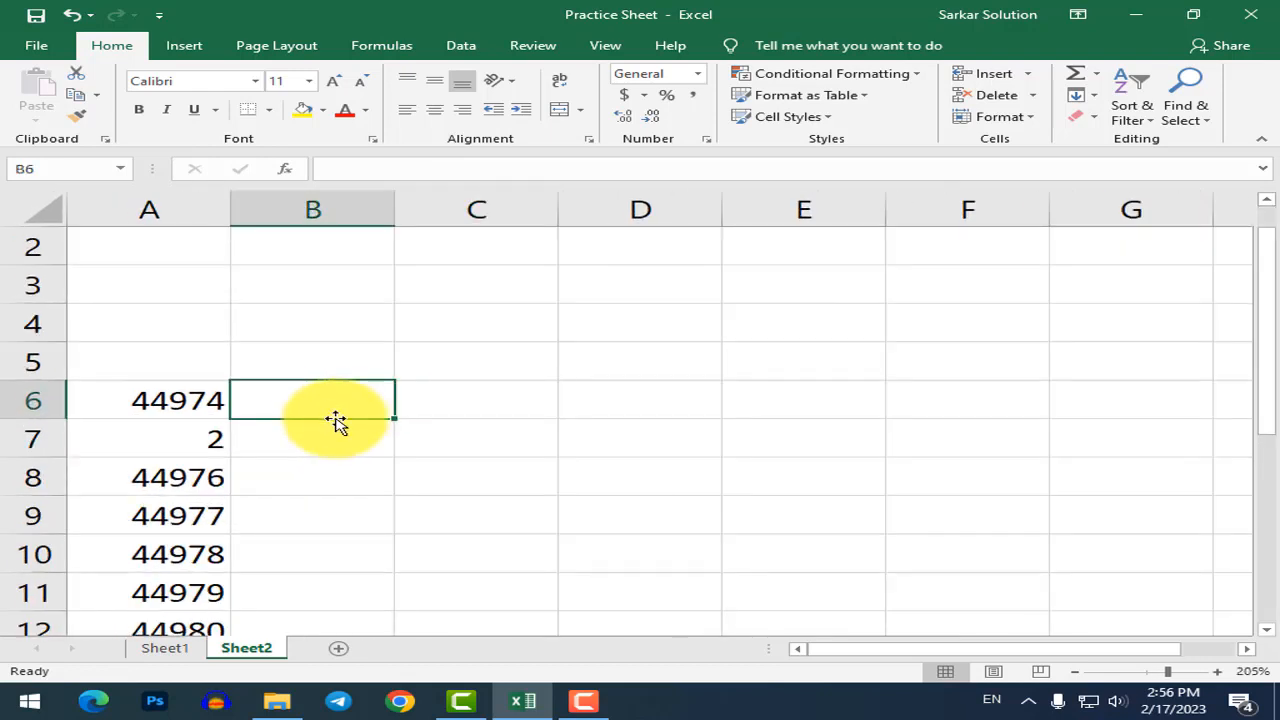
{"action": "key", "text": "Right"}
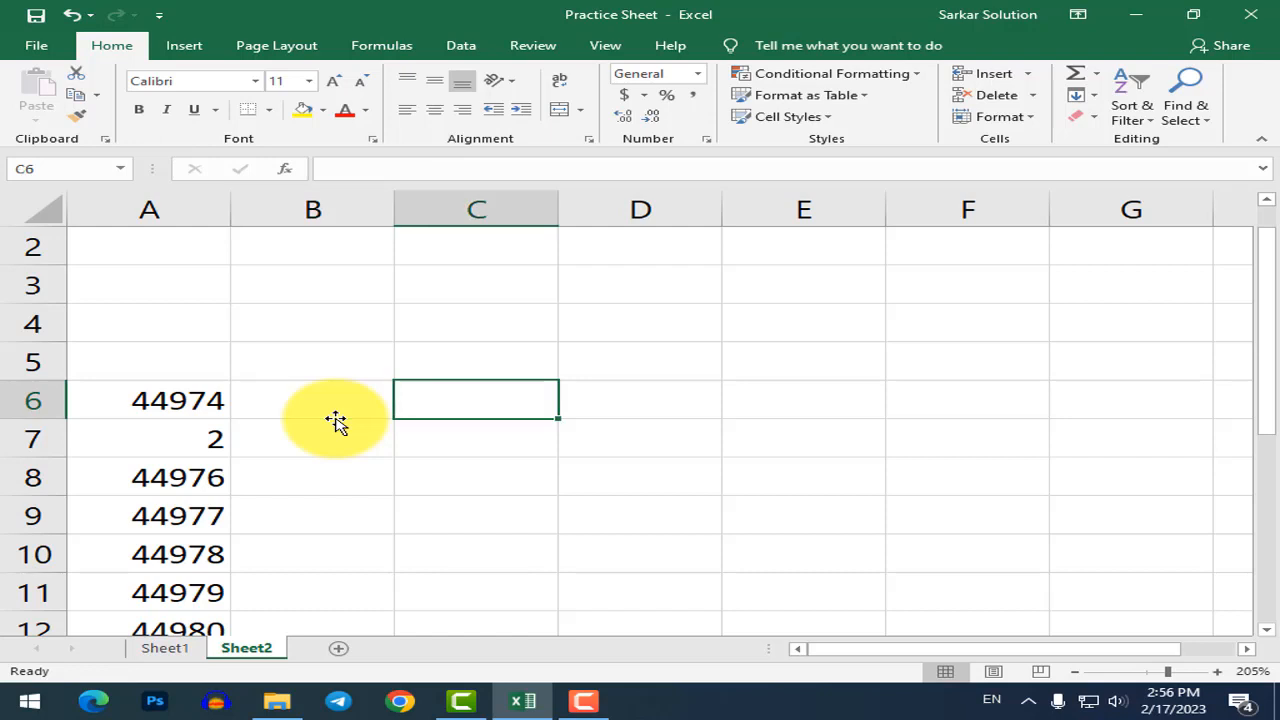
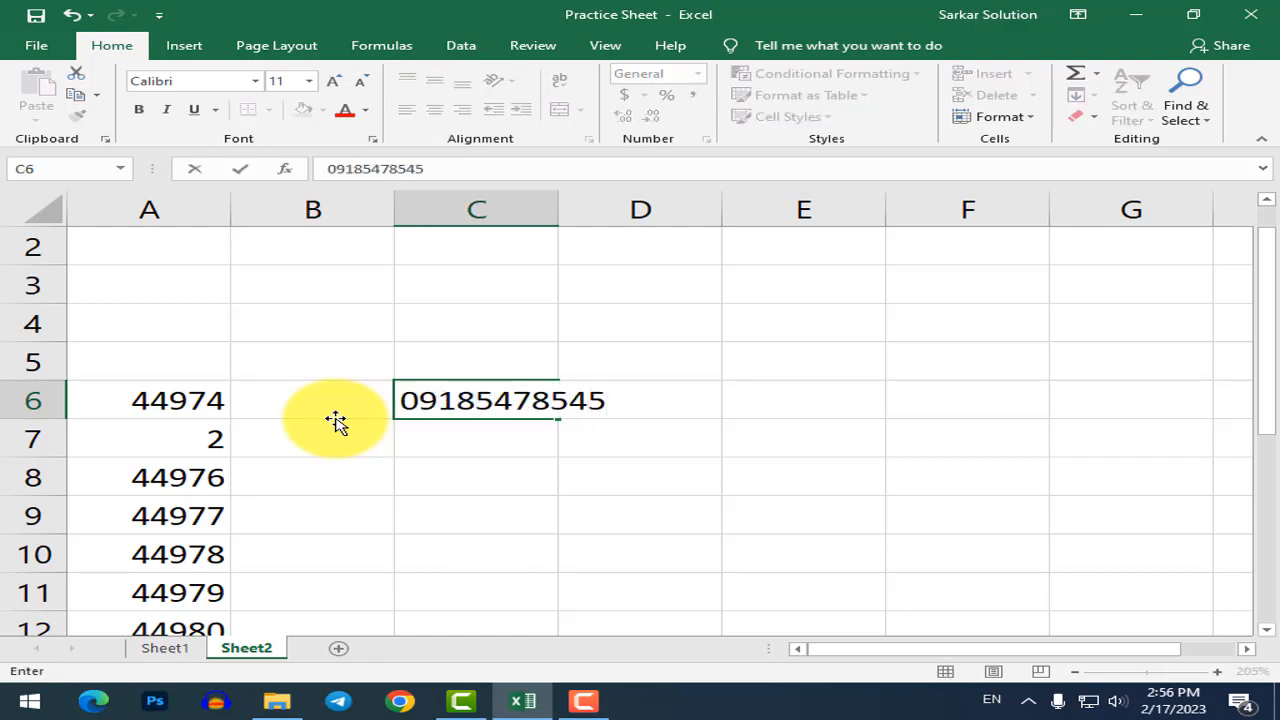
{"action": "key", "text": "Return"}
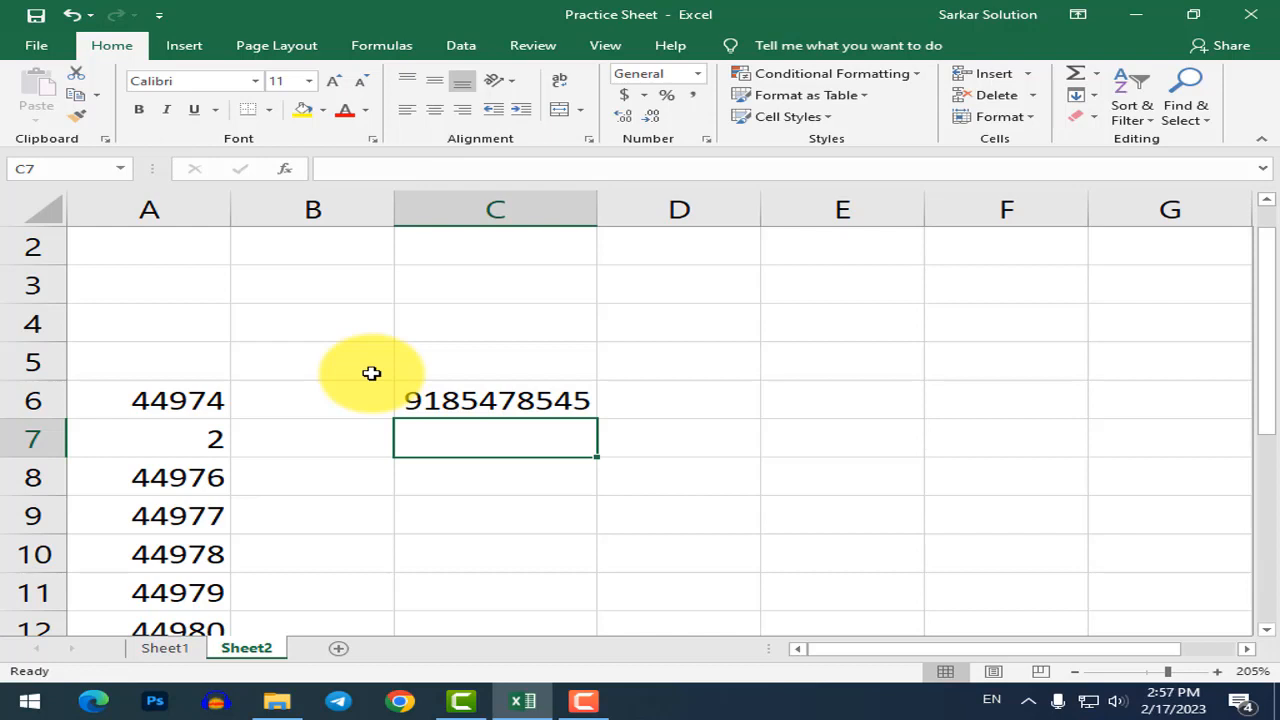
{"action": "left_click", "coordinate": [458, 404]}
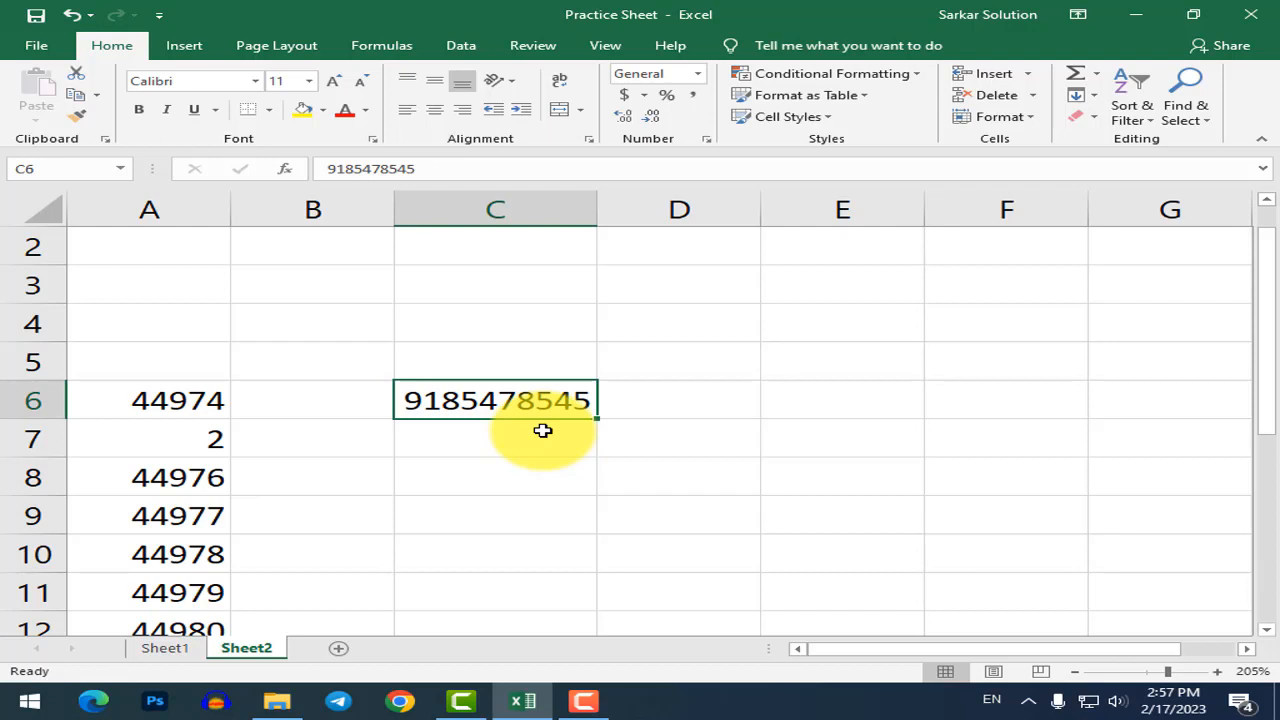
{"action": "left_click", "coordinate": [663, 410]}
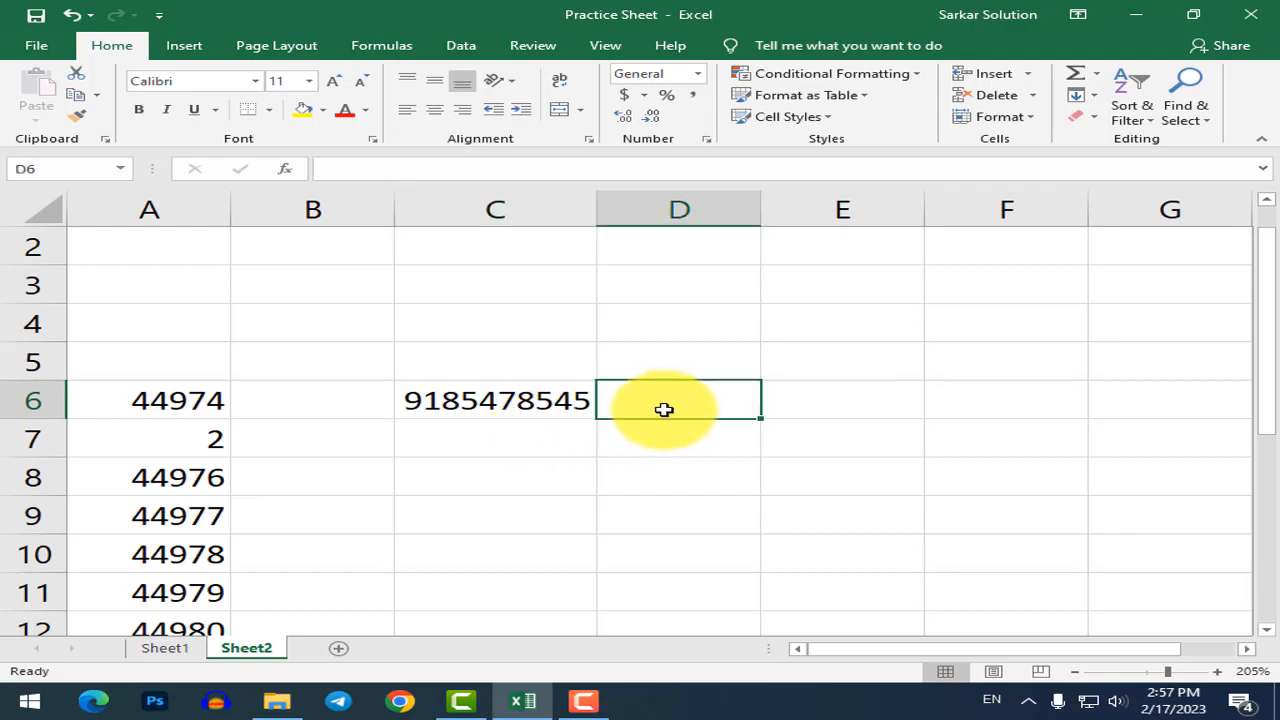
Enter 265, 625 and 845 in cells D6, D7 and D8.
{"action": "type", "text": "265"}
{"action": "key", "text": "Return"}
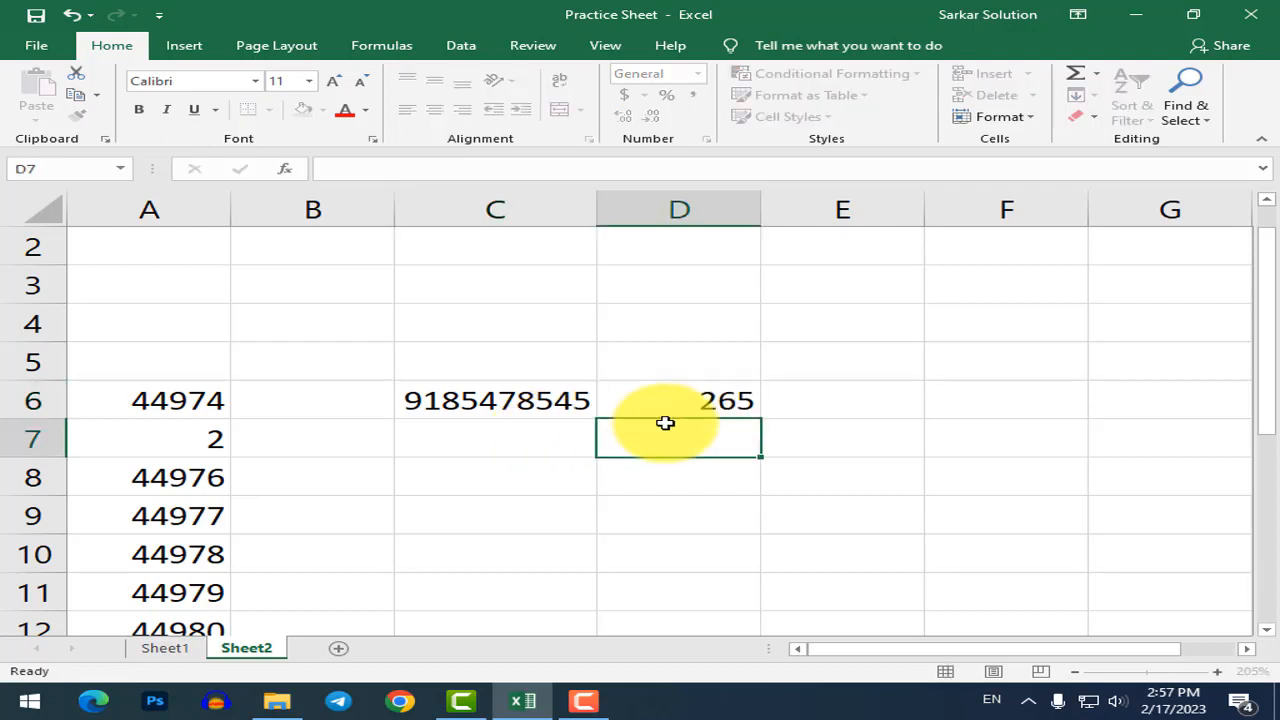
{"action": "type", "text": "625"}
{"action": "key", "text": "Return"}
{"action": "type", "text": "845"}
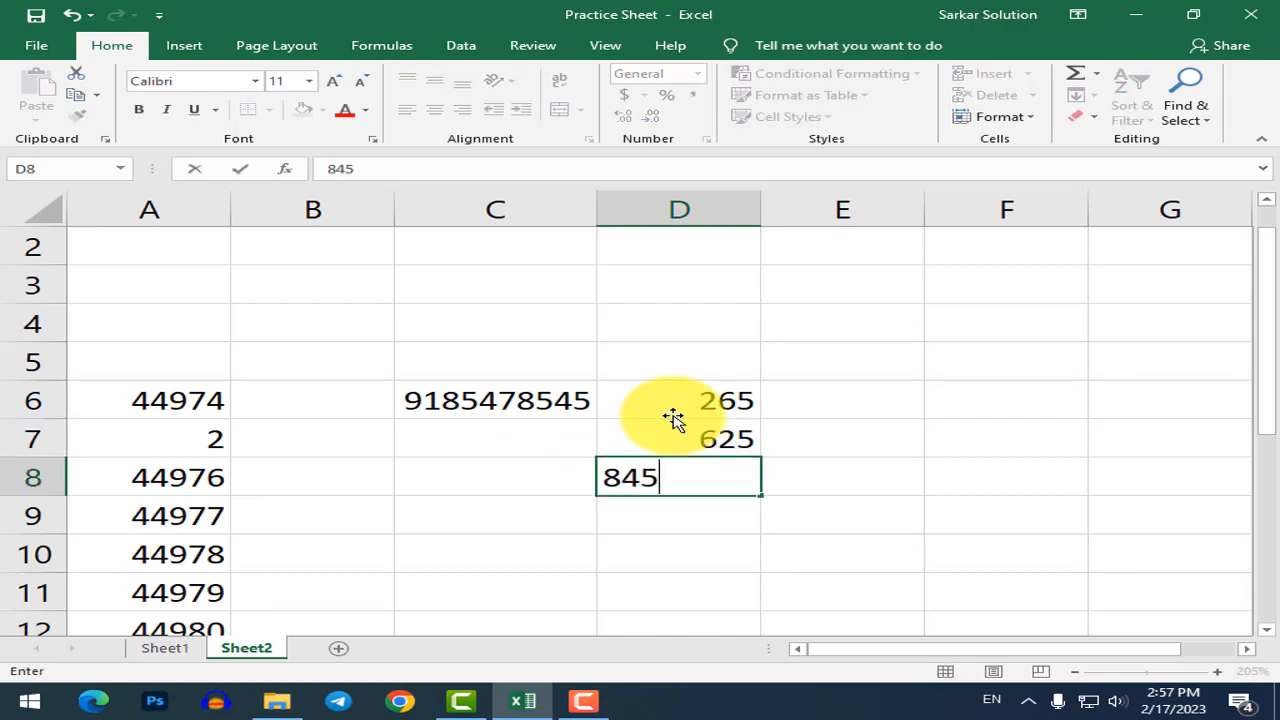
{"action": "key", "text": "Return"}
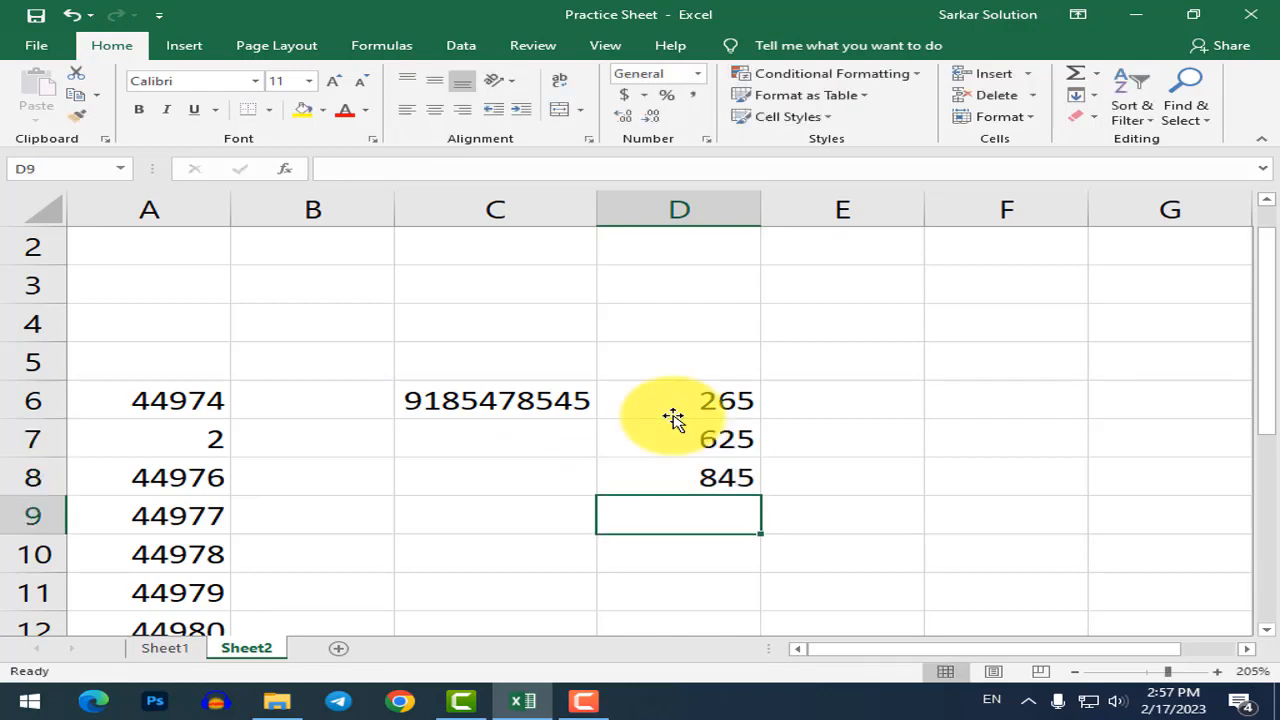
Apply the Text number format to the phone number cell C6.
{"action": "left_click", "coordinate": [515, 407]}
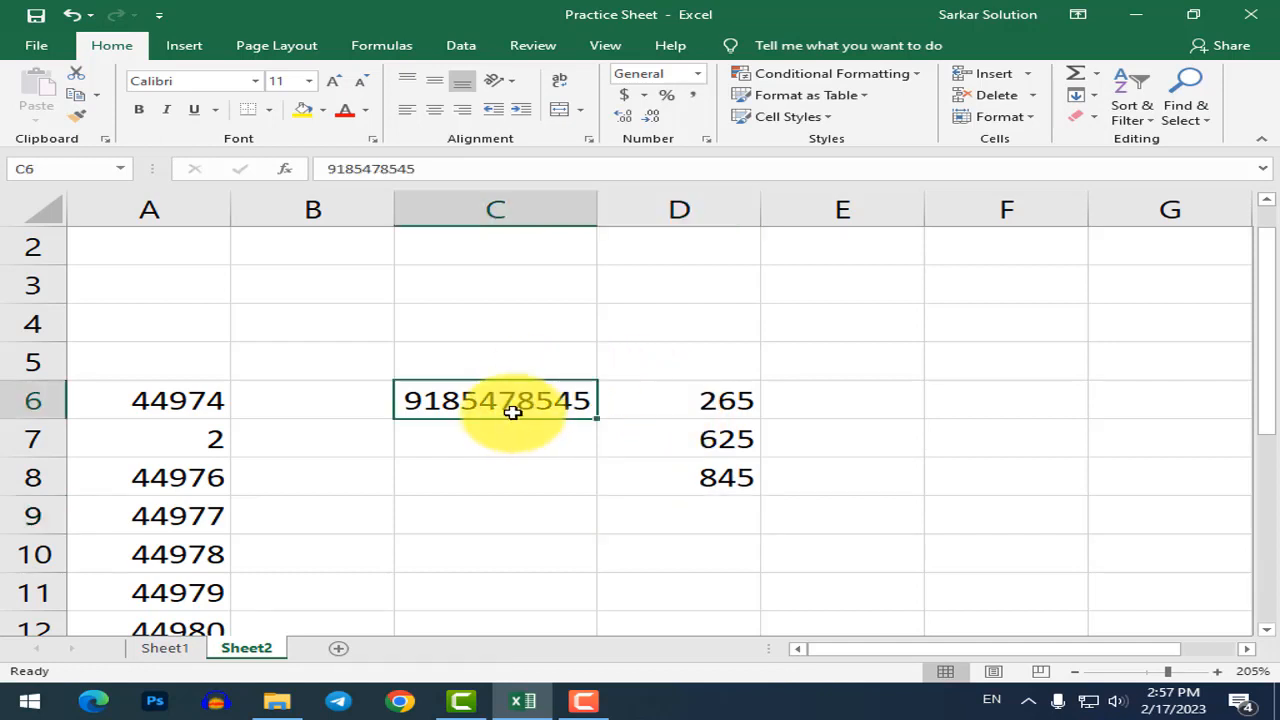
{"action": "left_click", "coordinate": [696, 74]}
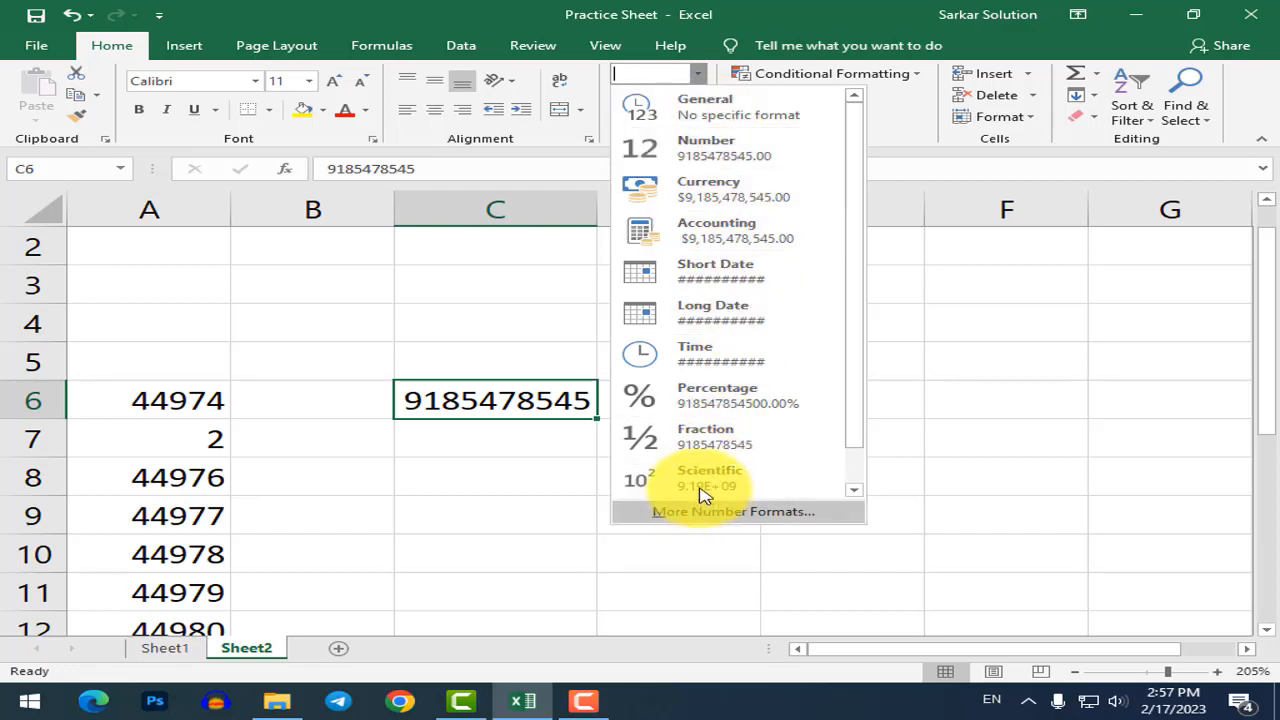
{"action": "scroll", "coordinate": [703, 495], "scroll_direction": "down", "scroll_amount": 1}
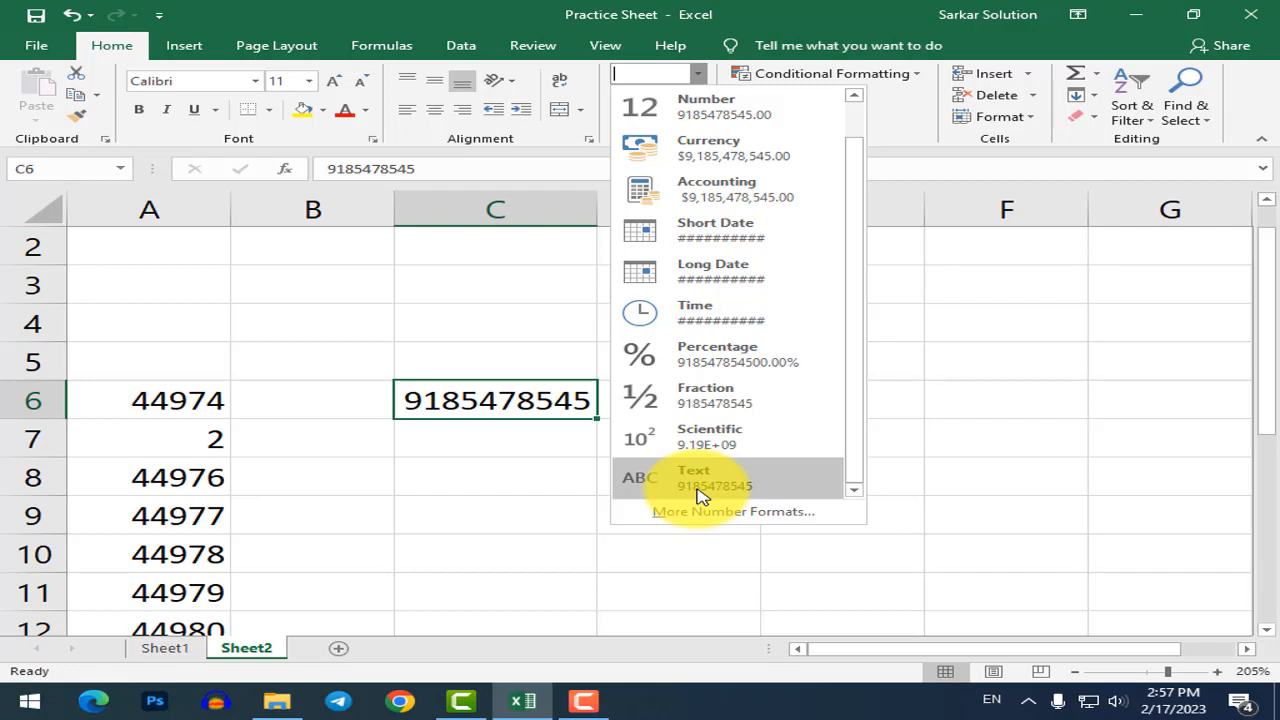
{"action": "left_click", "coordinate": [703, 485]}
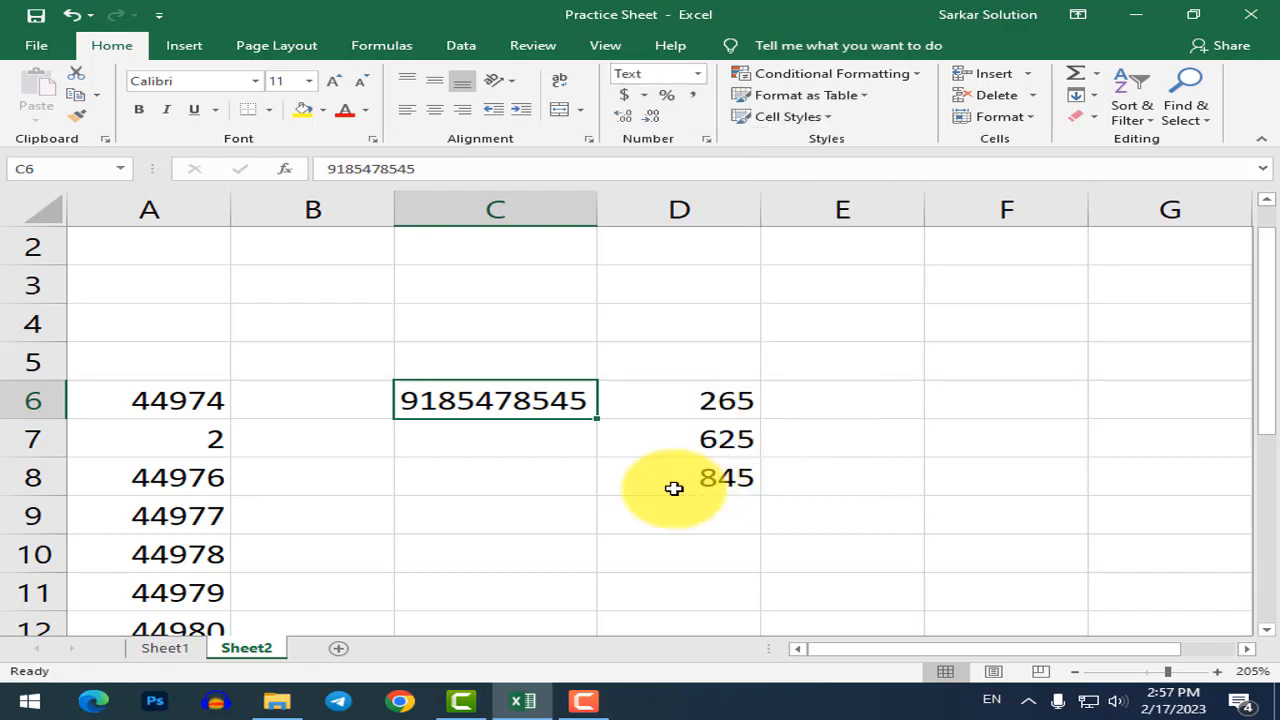
Prefix C6's phone number with 000 and widen column C so it shows fully.
{"action": "double_click", "coordinate": [410, 398]}
{"action": "type", "text": "000"}
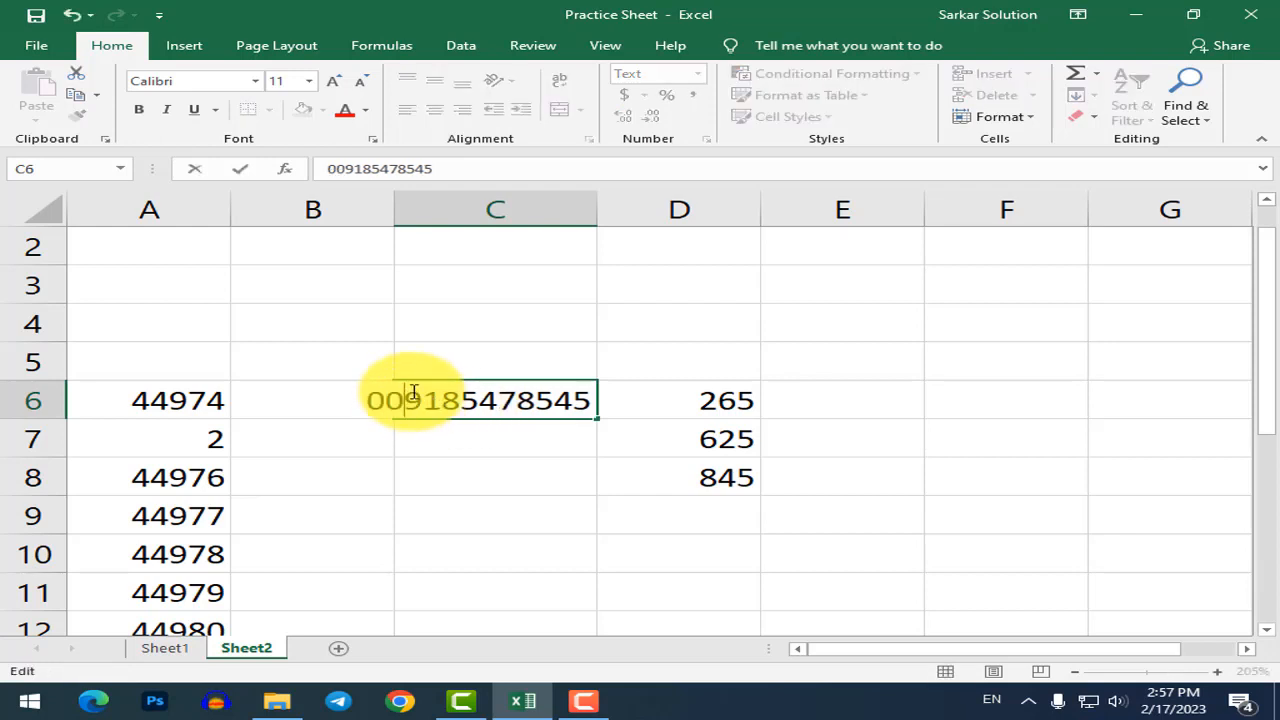
{"action": "key", "text": "Return"}
{"action": "left_click", "coordinate": [527, 503]}
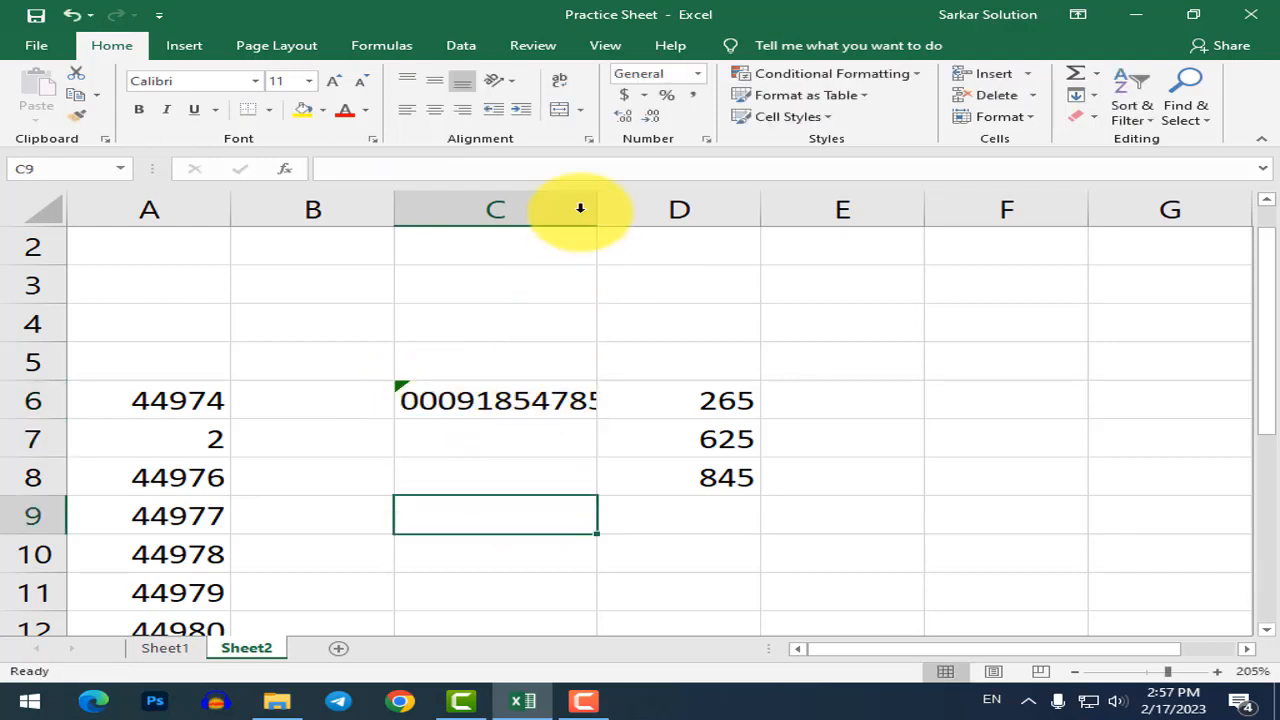
{"action": "left_click_drag", "start_coordinate": [596, 207], "coordinate": [650, 205]}
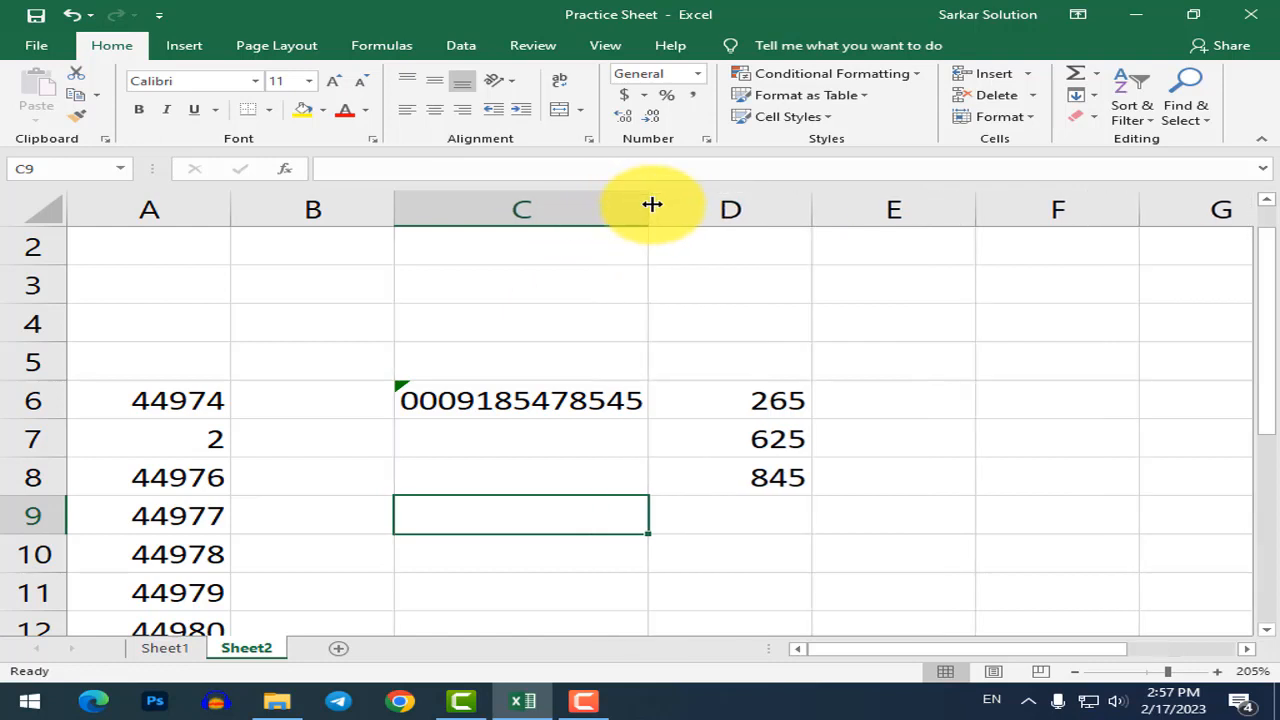
{"action": "left_click", "coordinate": [407, 392]}
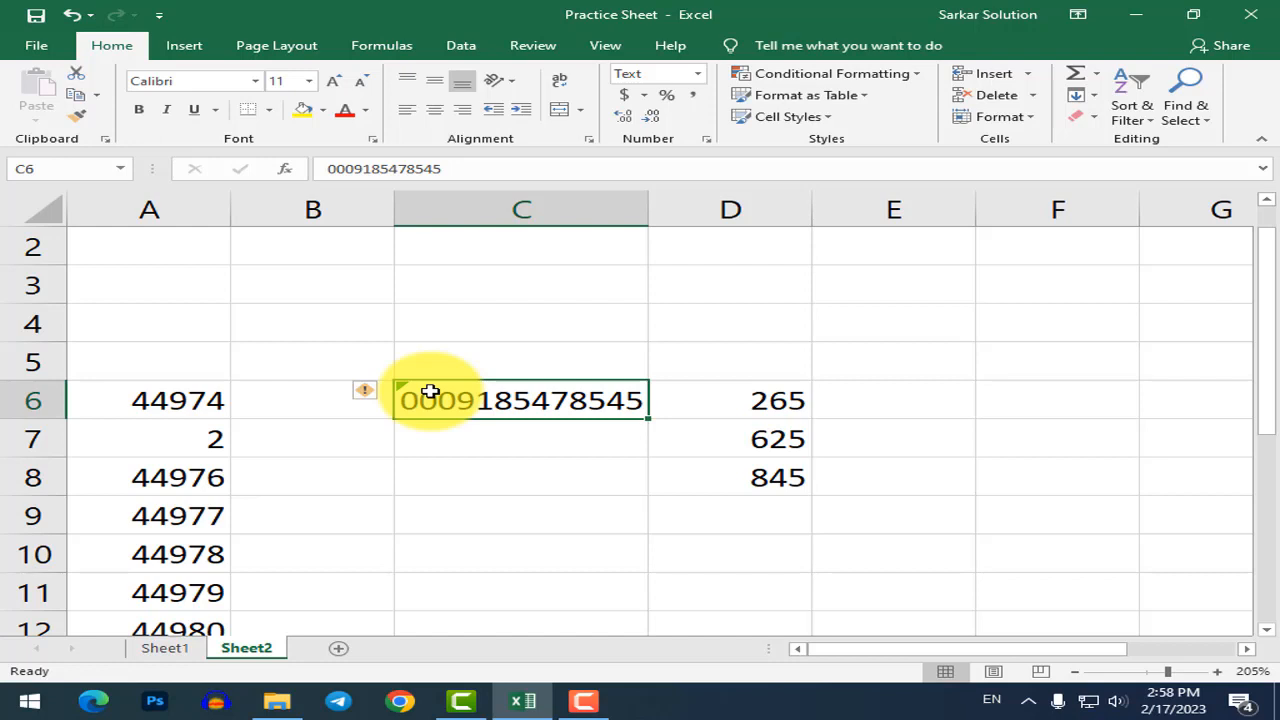
{"action": "left_click", "coordinate": [429, 486]}
{"action": "left_click", "coordinate": [413, 393]}
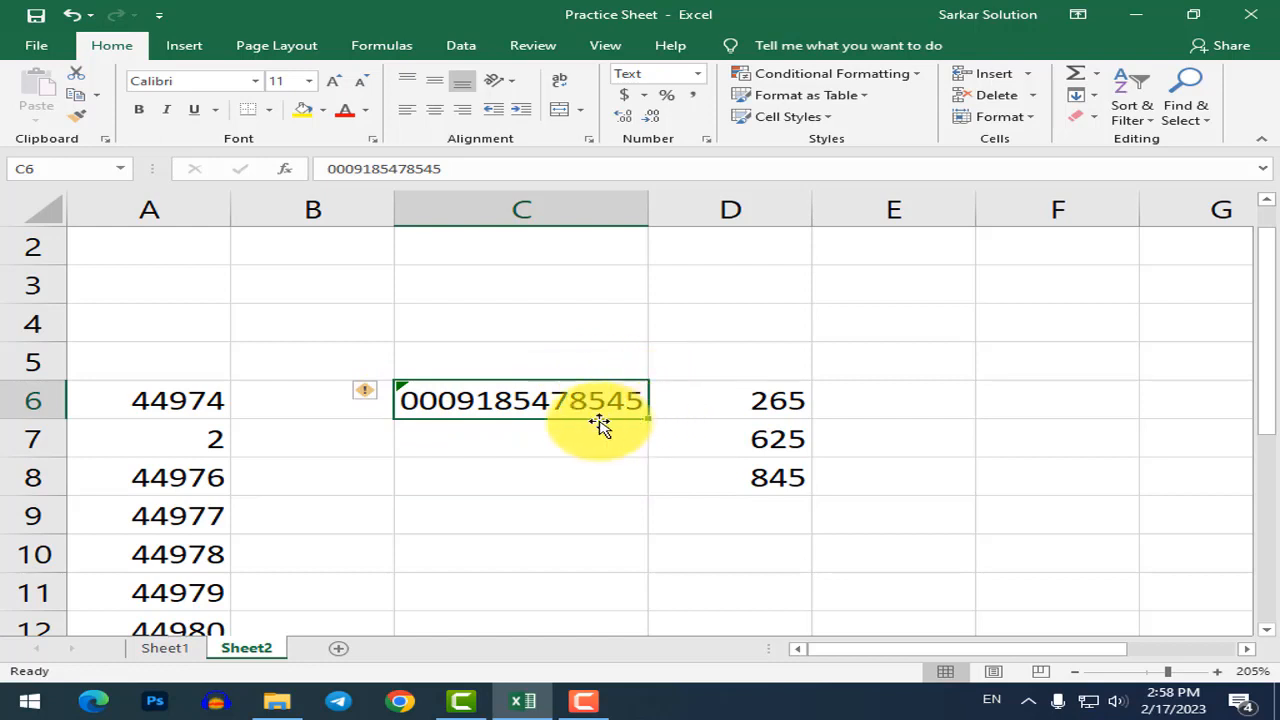
{"action": "double_click", "coordinate": [531, 400]}
{"action": "key", "text": "BackSpace"}
{"action": "key", "text": "BackSpace"}
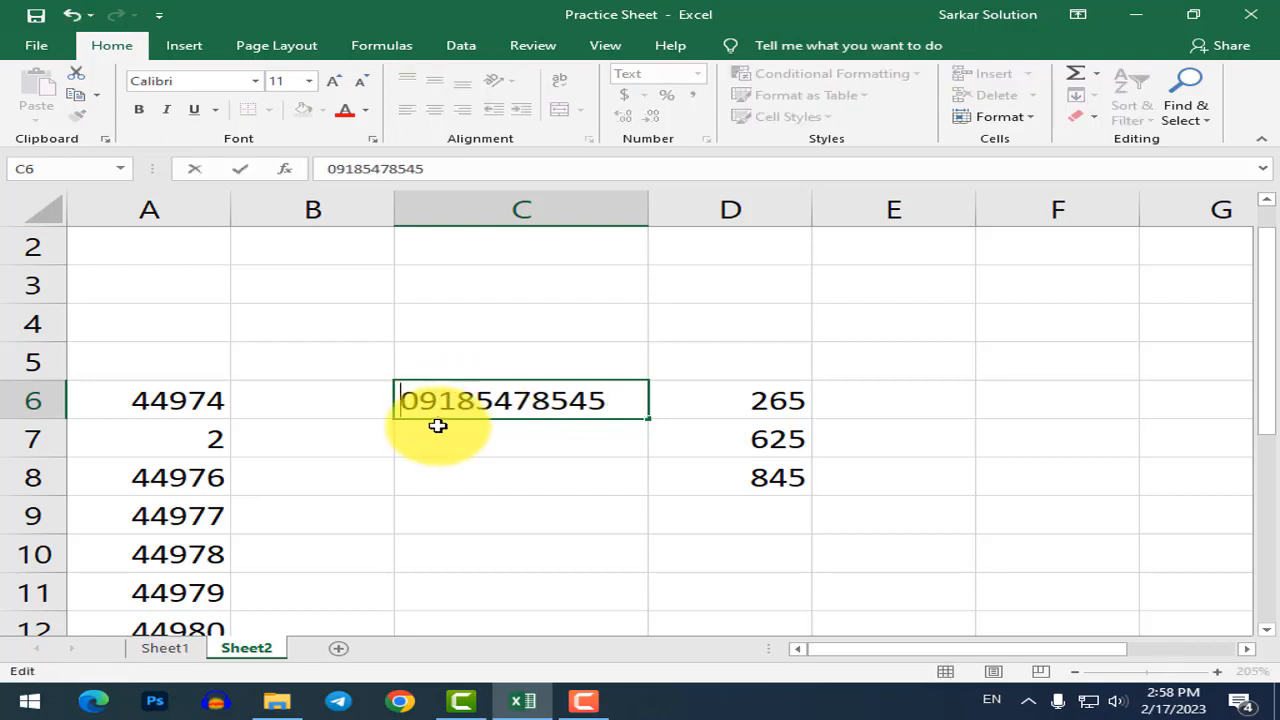
{"action": "key", "text": "Return"}
{"action": "key", "text": "Return"}
{"action": "left_click", "coordinate": [500, 400]}
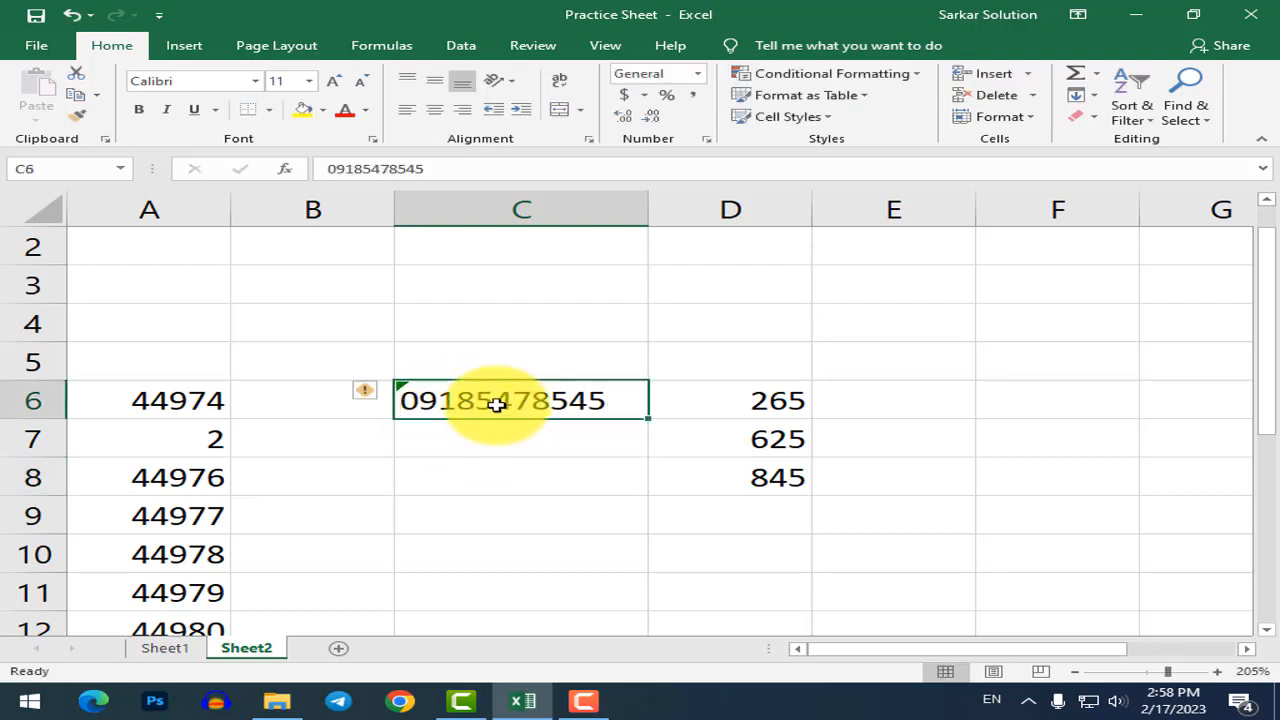
{"action": "left_click", "coordinate": [696, 75]}
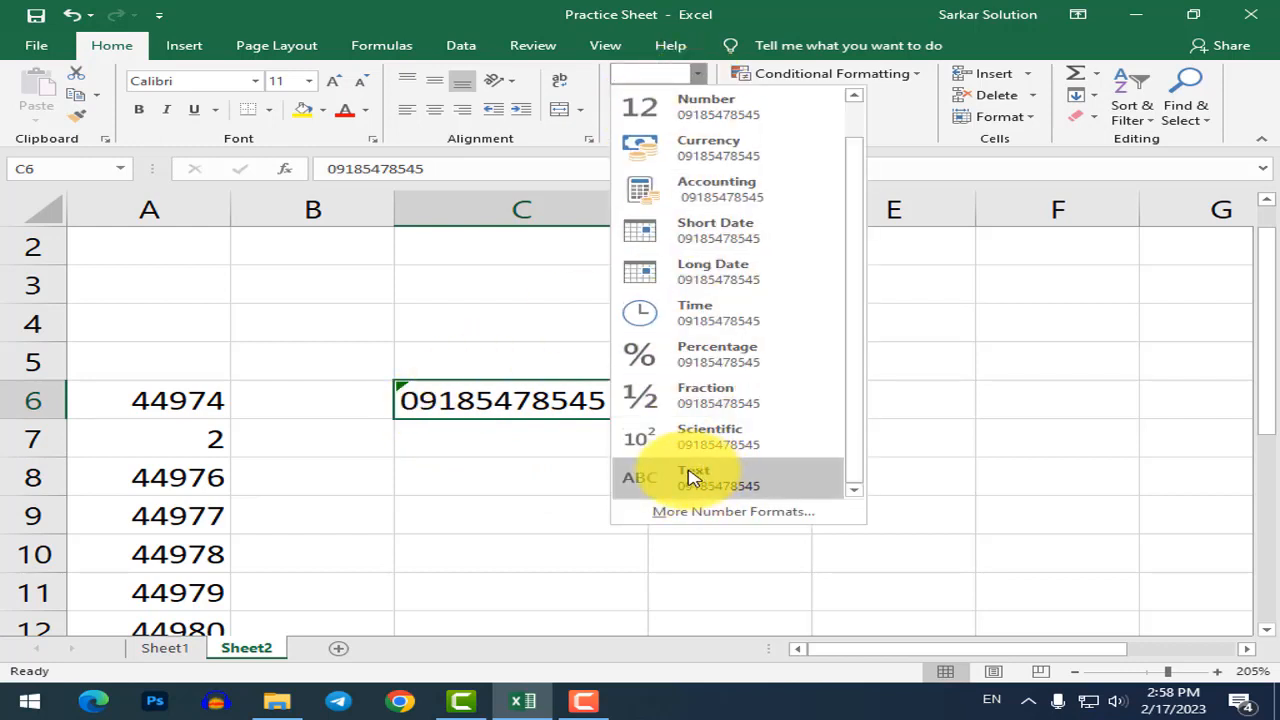
{"action": "scroll", "coordinate": [695, 300], "scroll_direction": "up", "scroll_amount": 1}
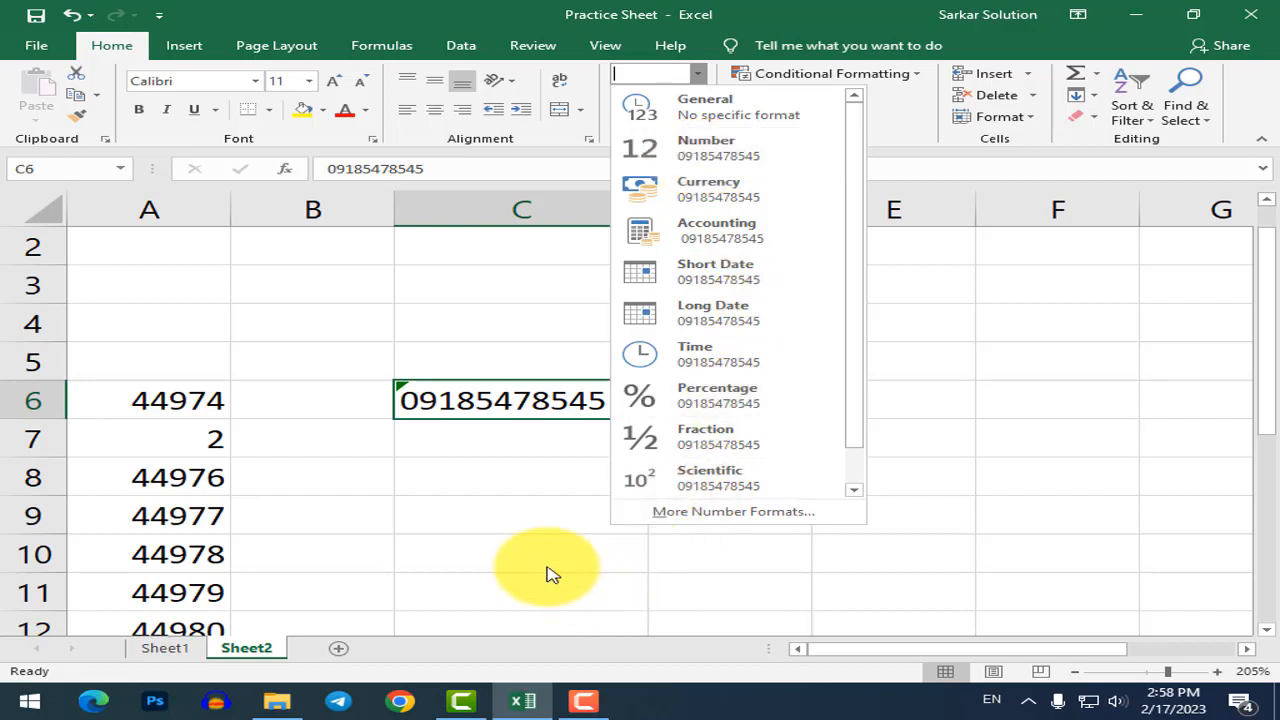
Enter 50.50000 in cell C9.
{"action": "left_click", "coordinate": [506, 523]}
{"action": "type", "text": "50"}
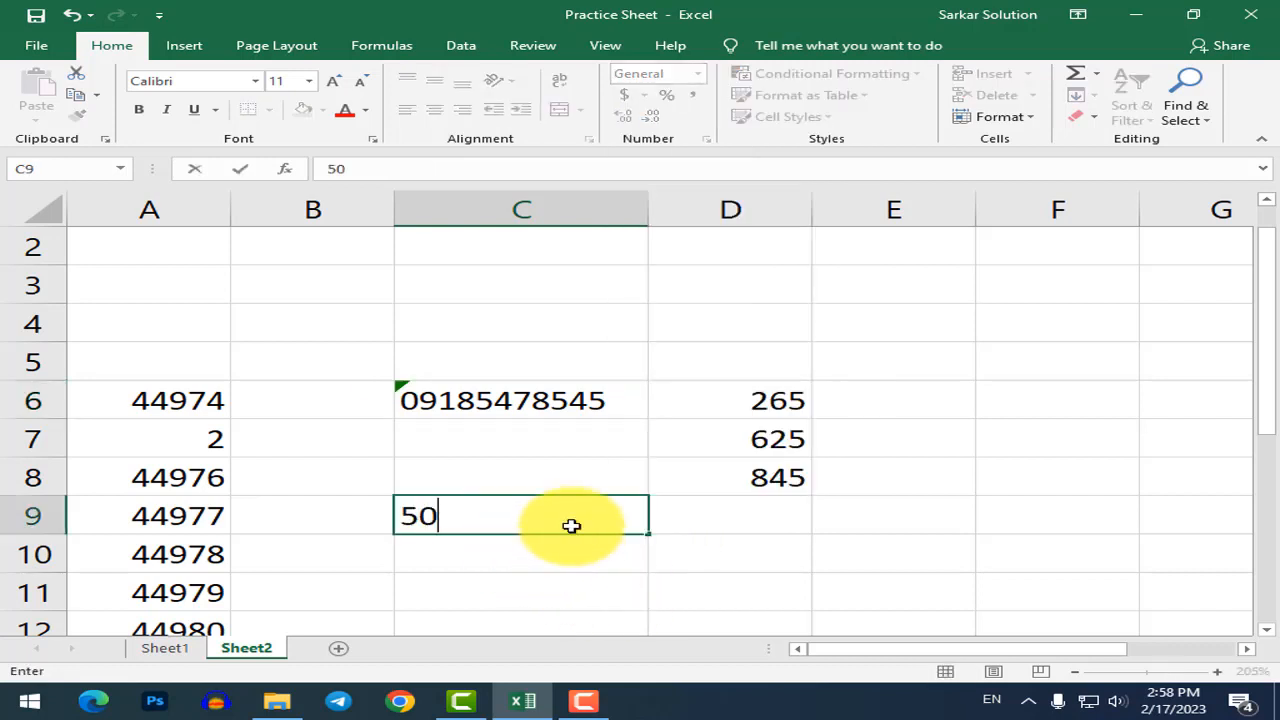
{"action": "type", "text": ".50000"}
{"action": "key", "text": "Return"}
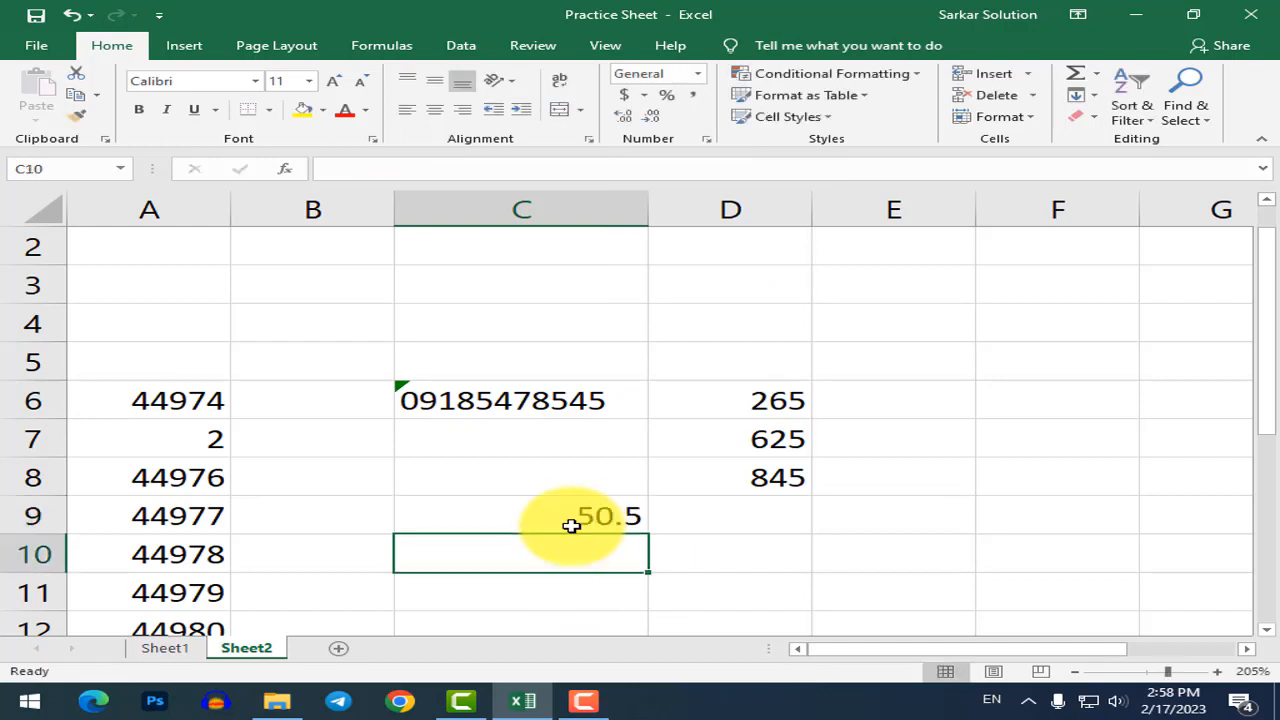
{"action": "left_click", "coordinate": [600, 517]}
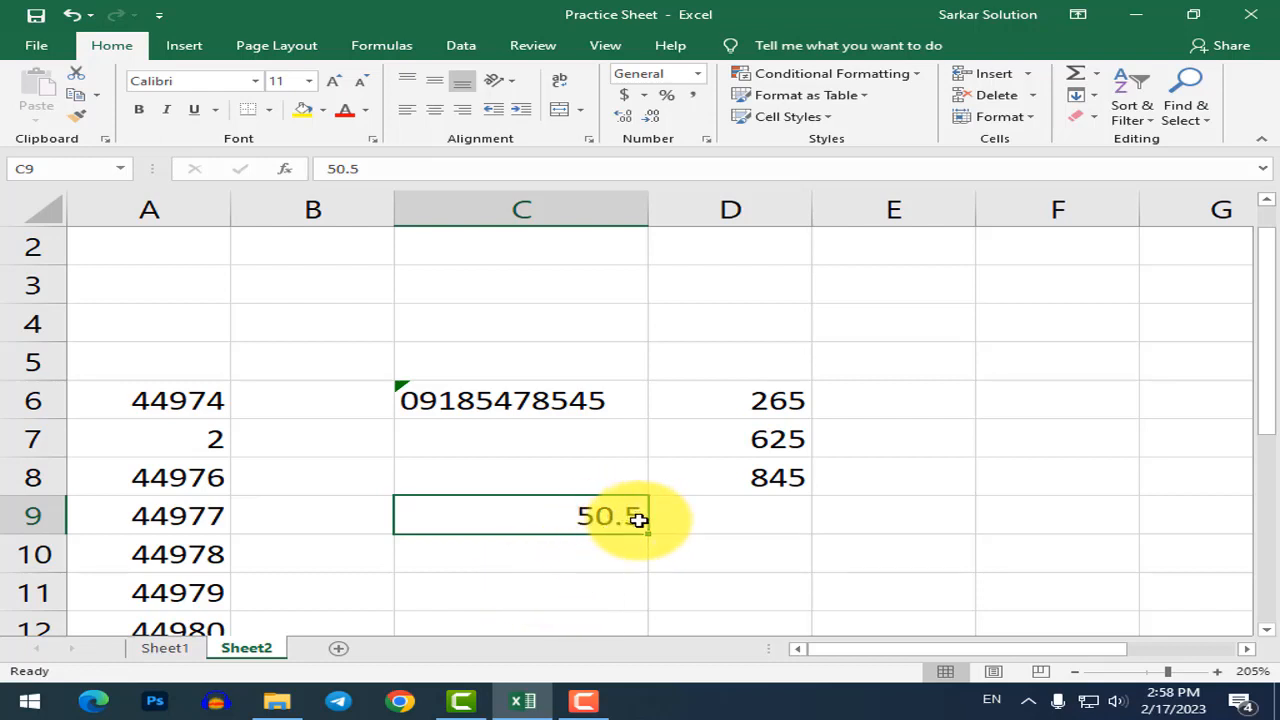
Adjust C9's decimal places with Increase and Decrease Decimal so it displays 50.5.
{"action": "left_click", "coordinate": [622, 121]}
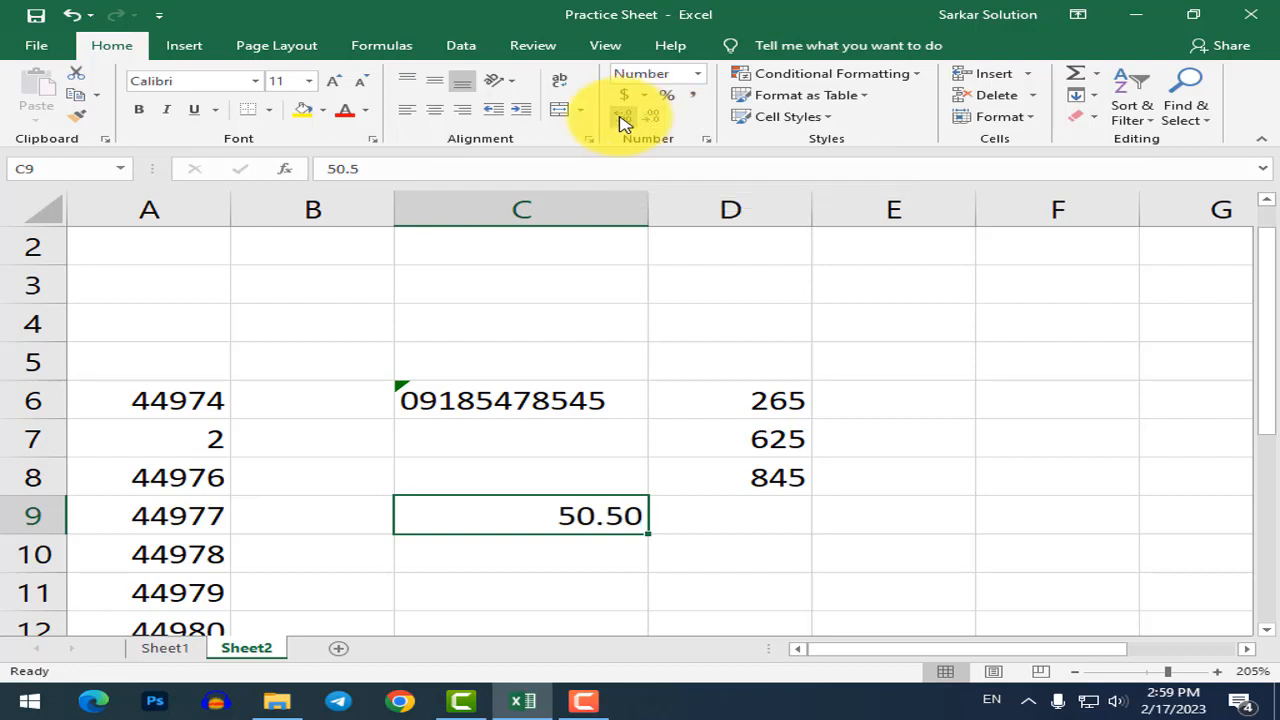
{"action": "left_click", "coordinate": [622, 121]}
{"action": "left_click", "coordinate": [622, 121]}
{"action": "left_click", "coordinate": [622, 121]}
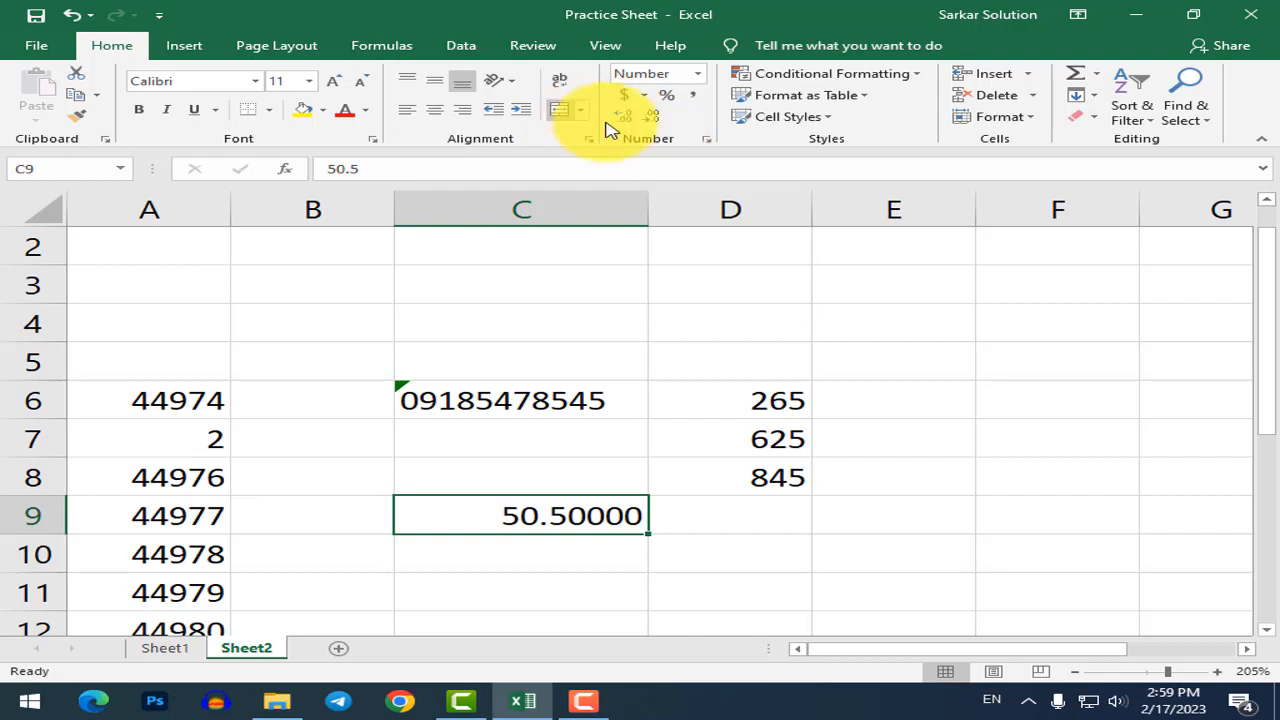
{"action": "left_click", "coordinate": [663, 125]}
{"action": "left_click", "coordinate": [663, 125]}
{"action": "left_click", "coordinate": [663, 125]}
{"action": "left_click", "coordinate": [663, 125]}
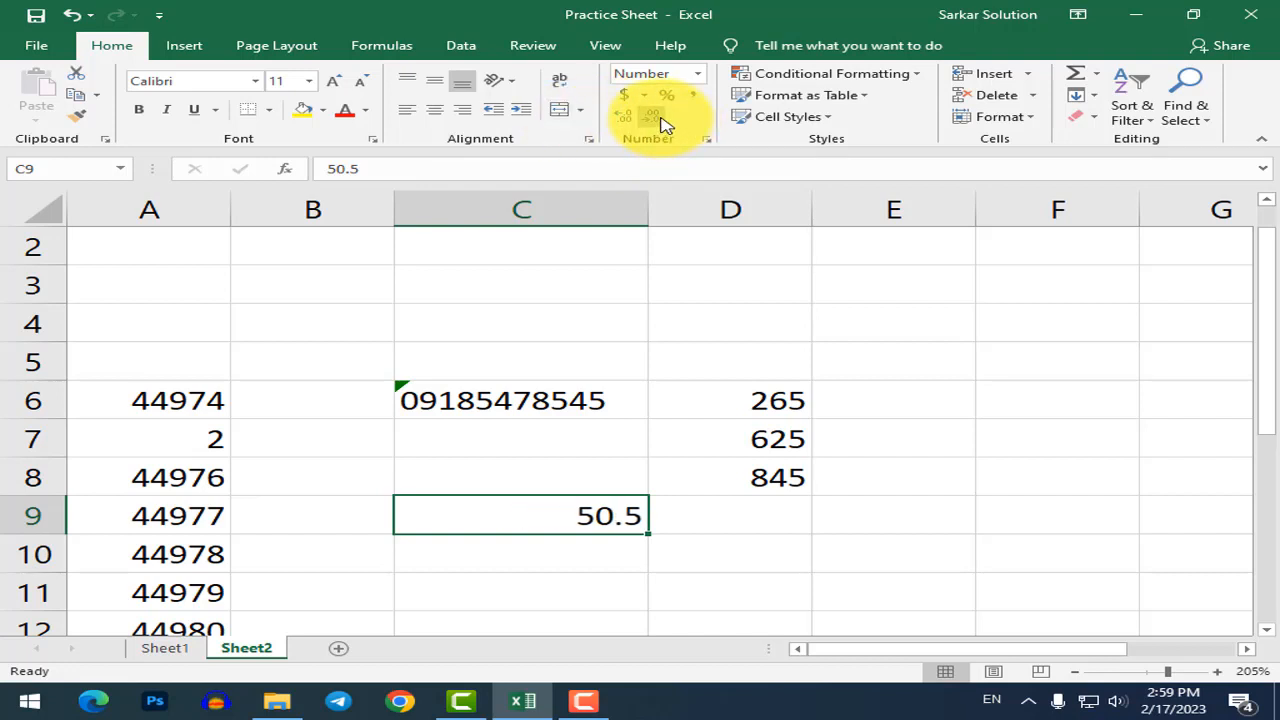
{"action": "left_click", "coordinate": [694, 358]}
{"action": "left_click", "coordinate": [548, 392]}
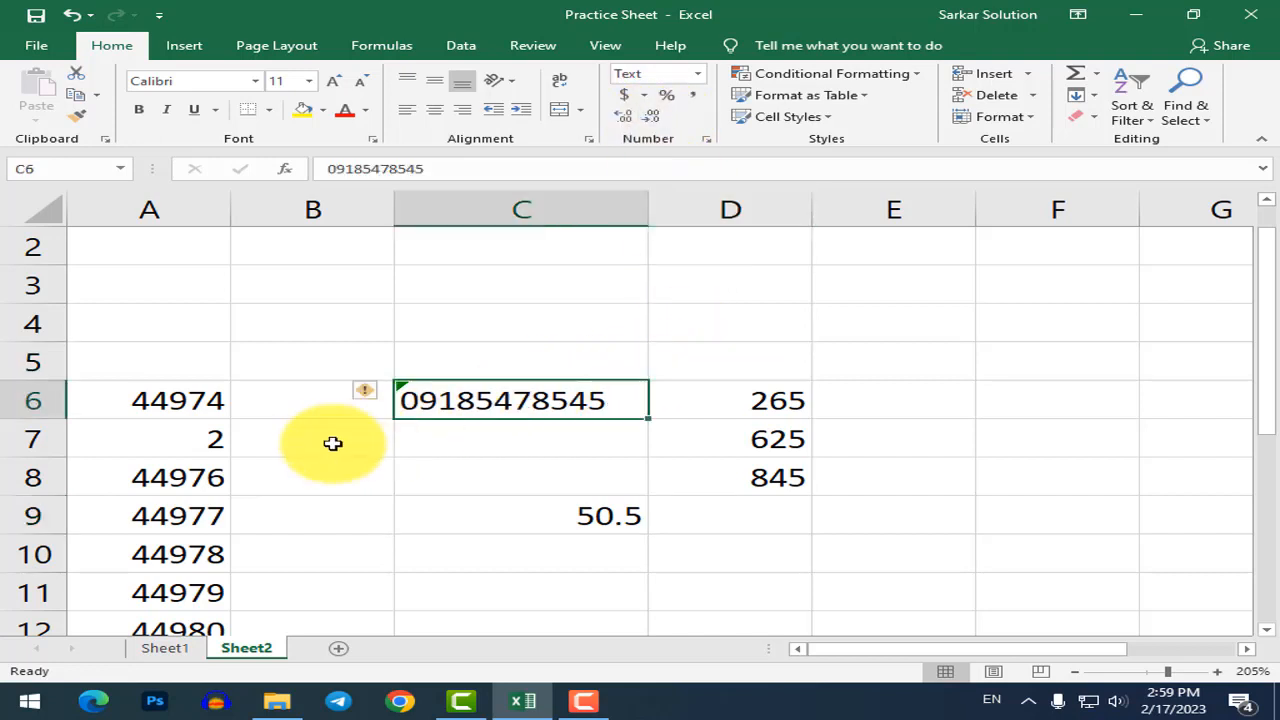
{"action": "left_click", "coordinate": [205, 468]}
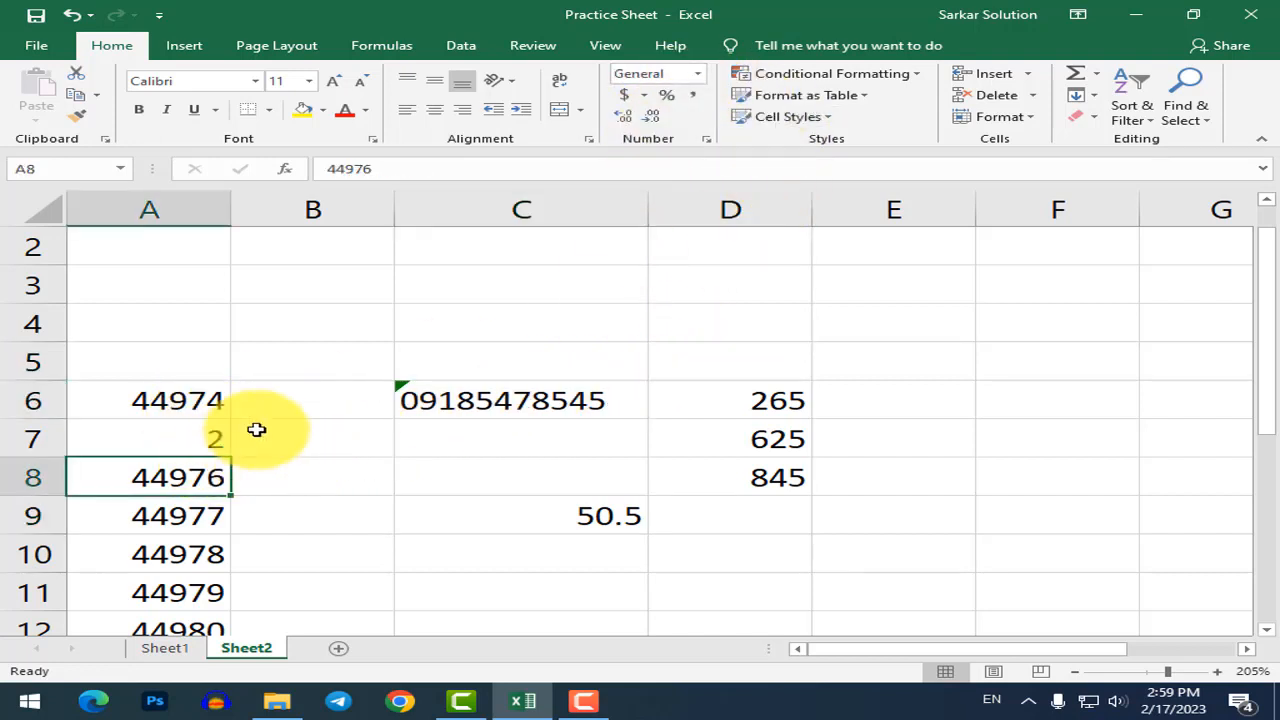
{"action": "left_click", "coordinate": [699, 76]}
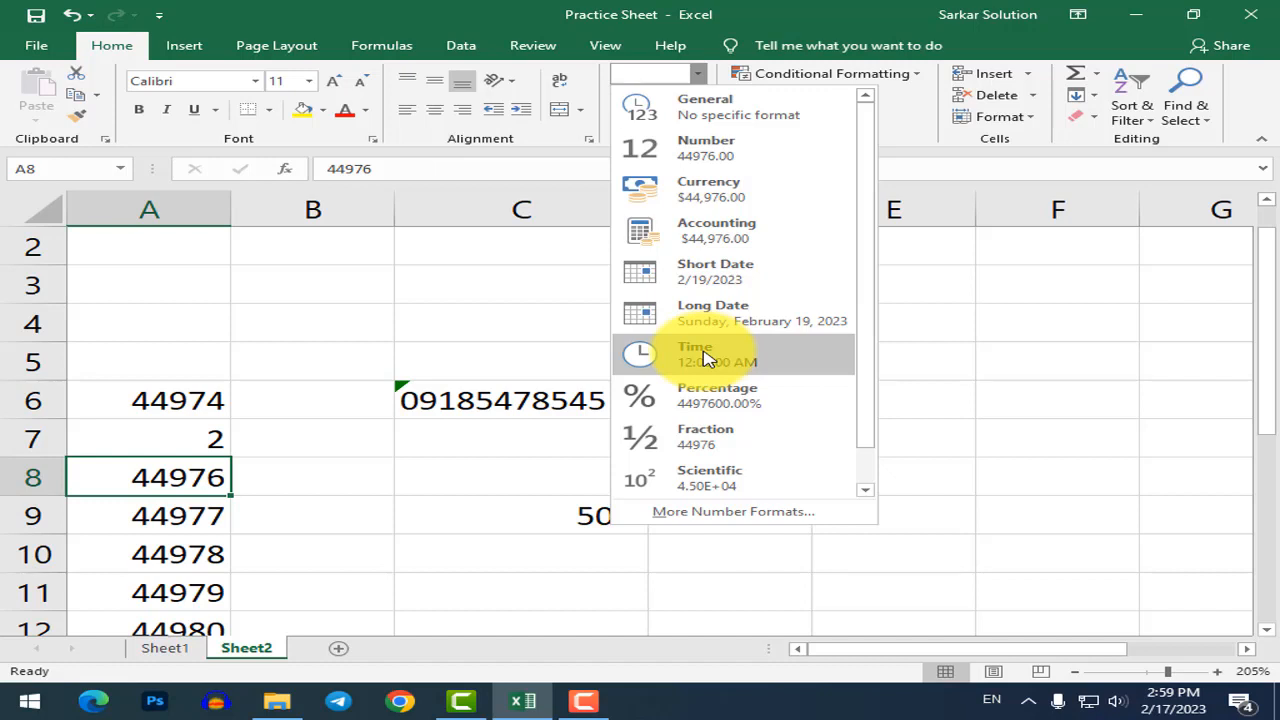
{"action": "left_click", "coordinate": [545, 516]}
{"action": "left_click", "coordinate": [326, 357]}
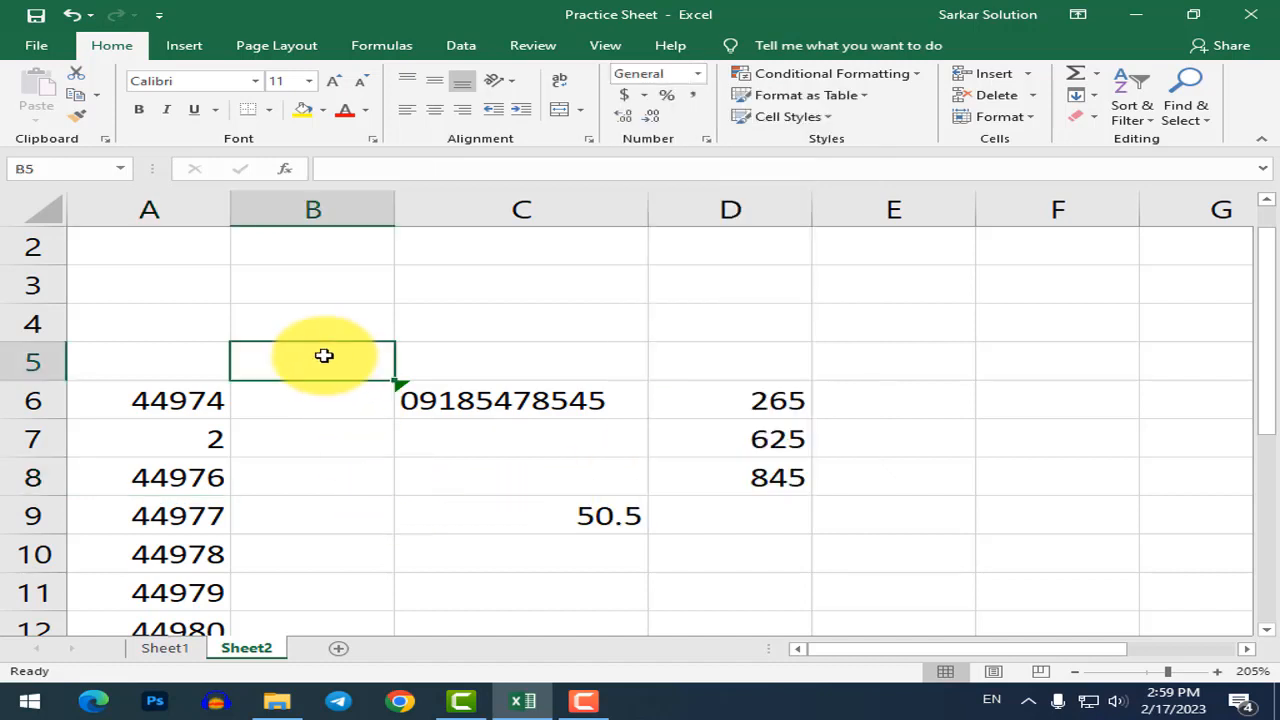
{"action": "left_click", "coordinate": [203, 214]}
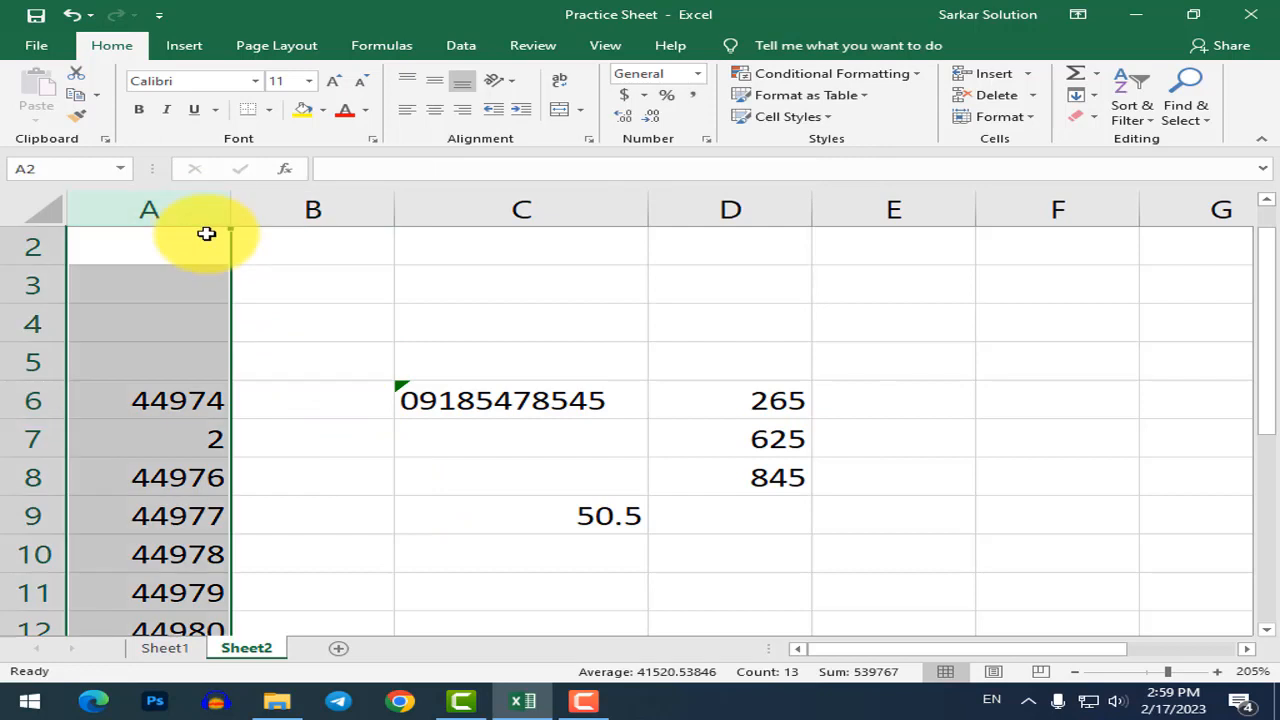
{"action": "left_click", "coordinate": [332, 358]}
{"action": "left_click", "coordinate": [290, 520]}
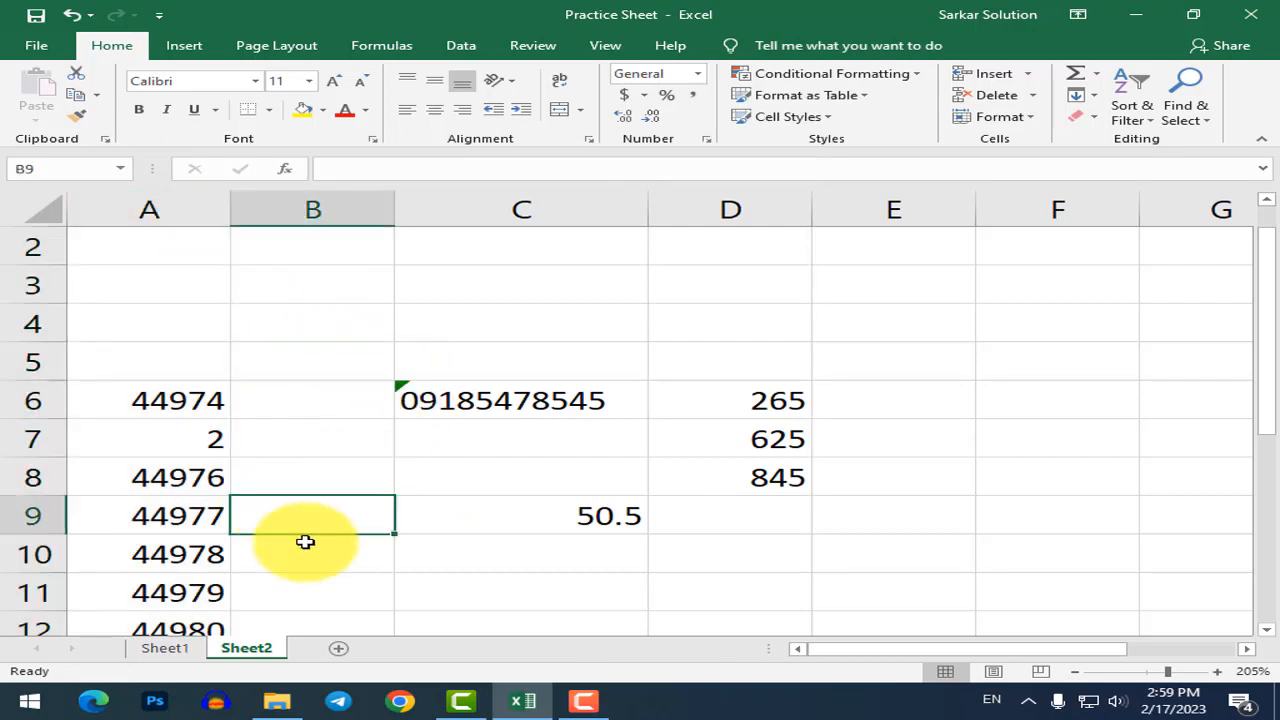
{"action": "scroll", "coordinate": [305, 541], "scroll_direction": "down", "scroll_amount": 2}
{"action": "left_click", "coordinate": [335, 476]}
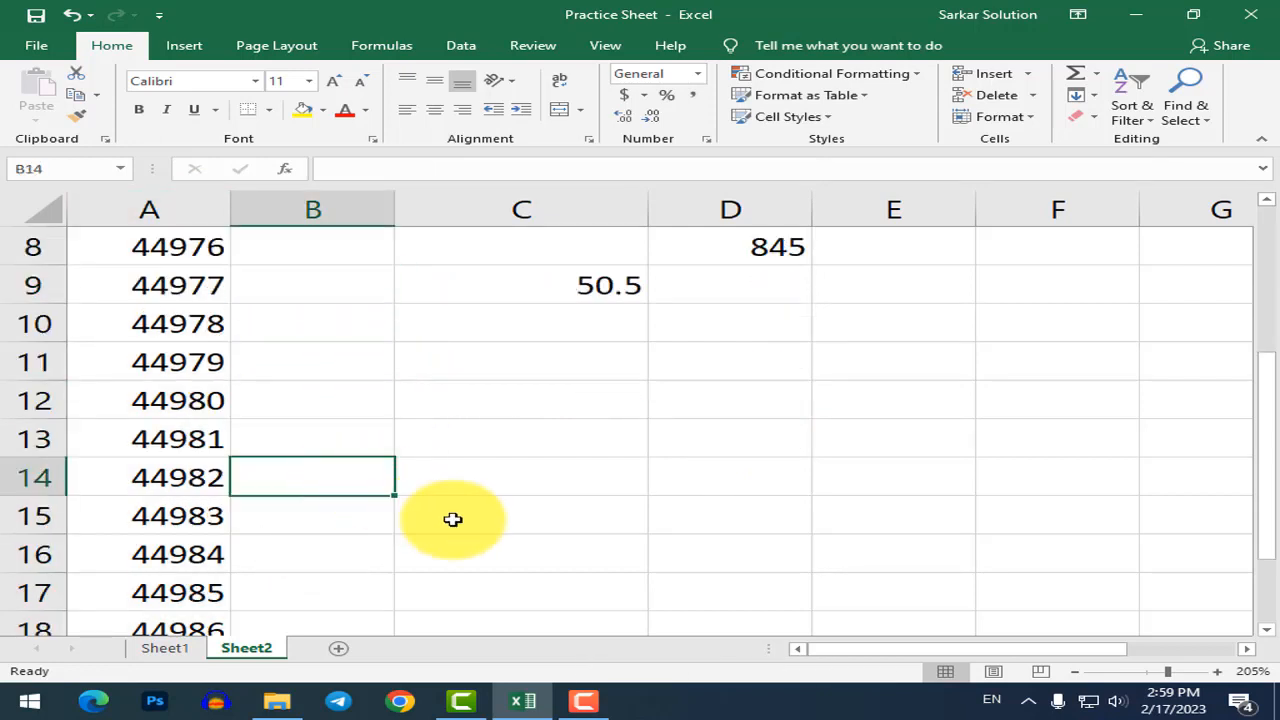
Enter Computer in B14 and narrow column A until its numbers show ###.
{"action": "type", "text": "Computer"}
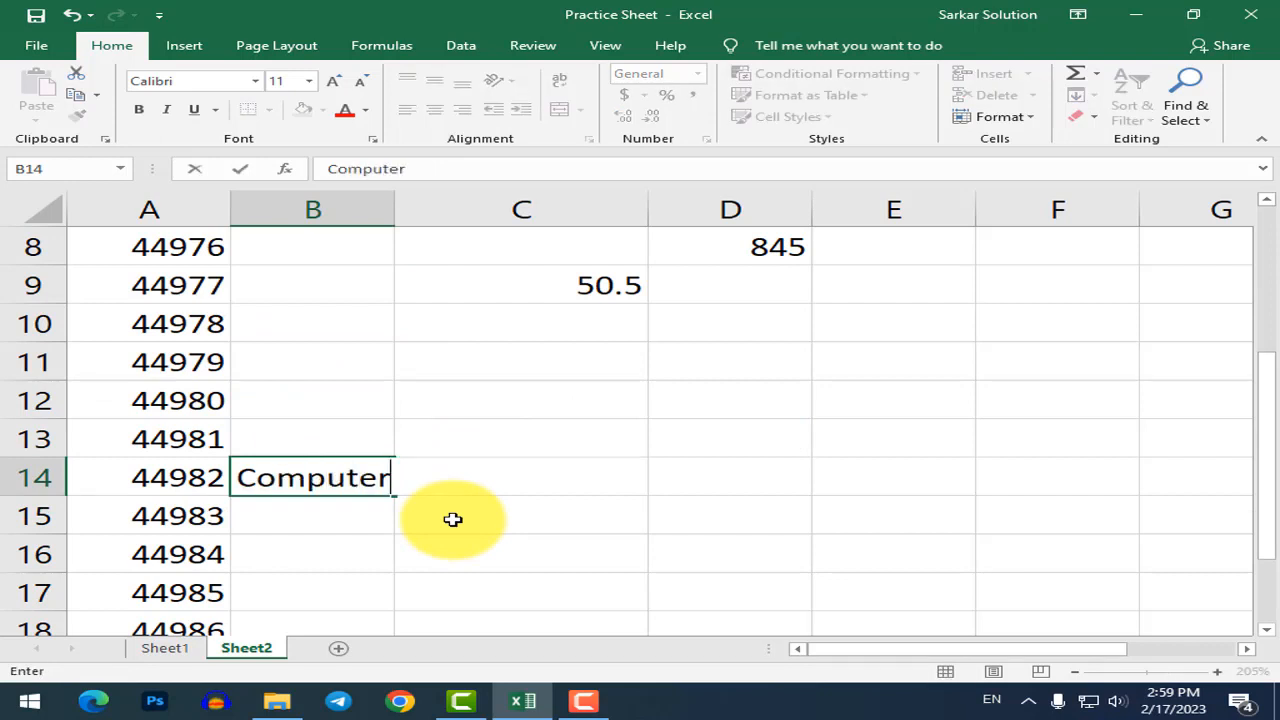
{"action": "left_click", "coordinate": [517, 551]}
{"action": "left_click_drag", "start_coordinate": [230, 205], "coordinate": [137, 208]}
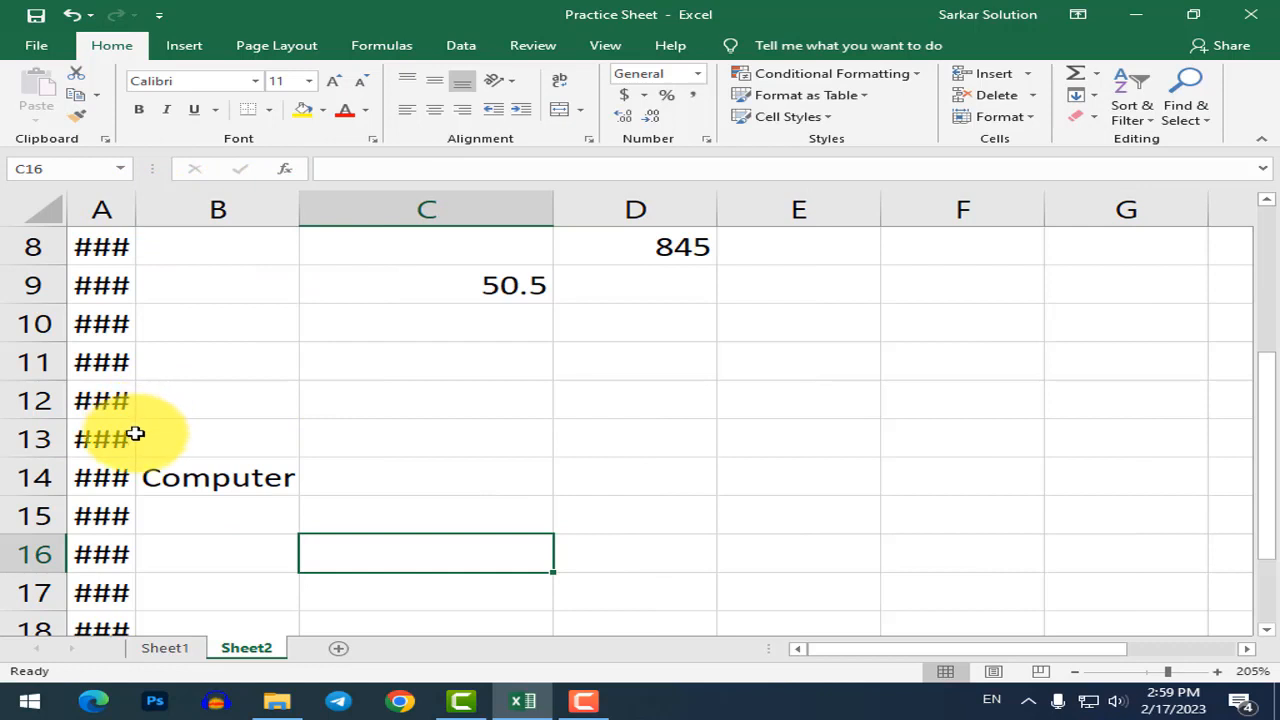
{"action": "left_click", "coordinate": [100, 246]}
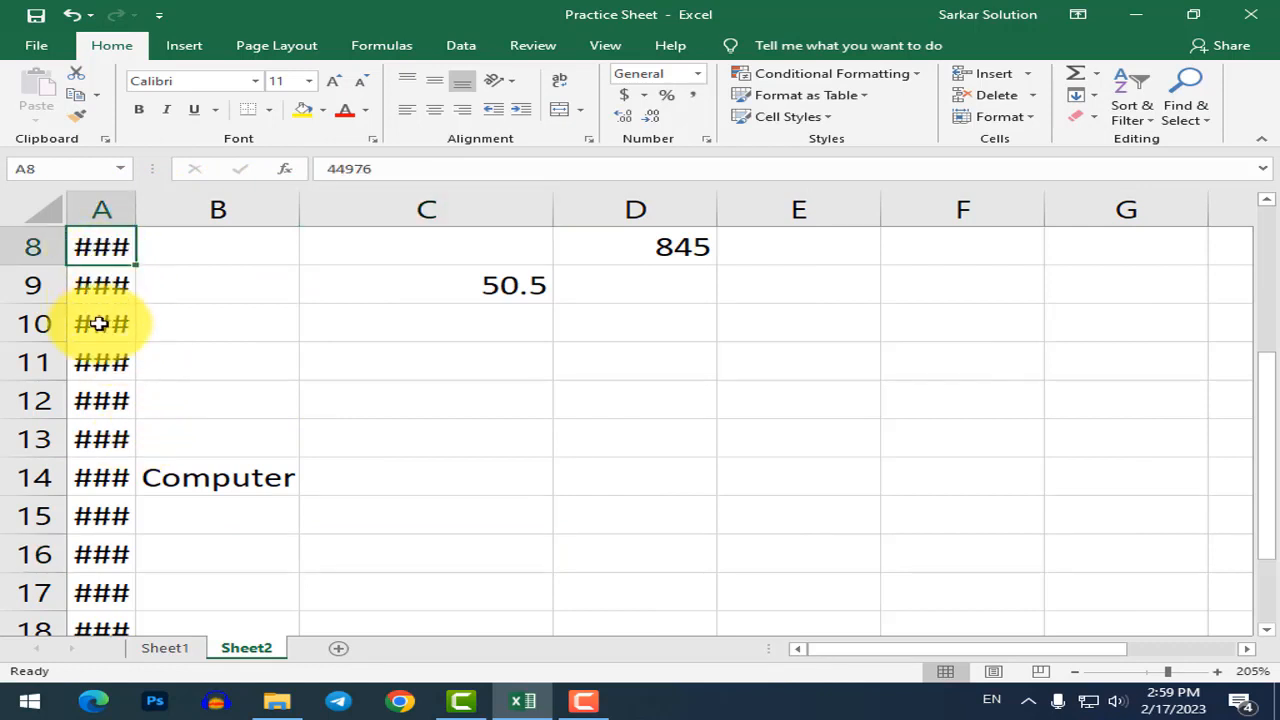
{"action": "left_click", "coordinate": [101, 361]}
{"action": "left_click", "coordinate": [101, 323]}
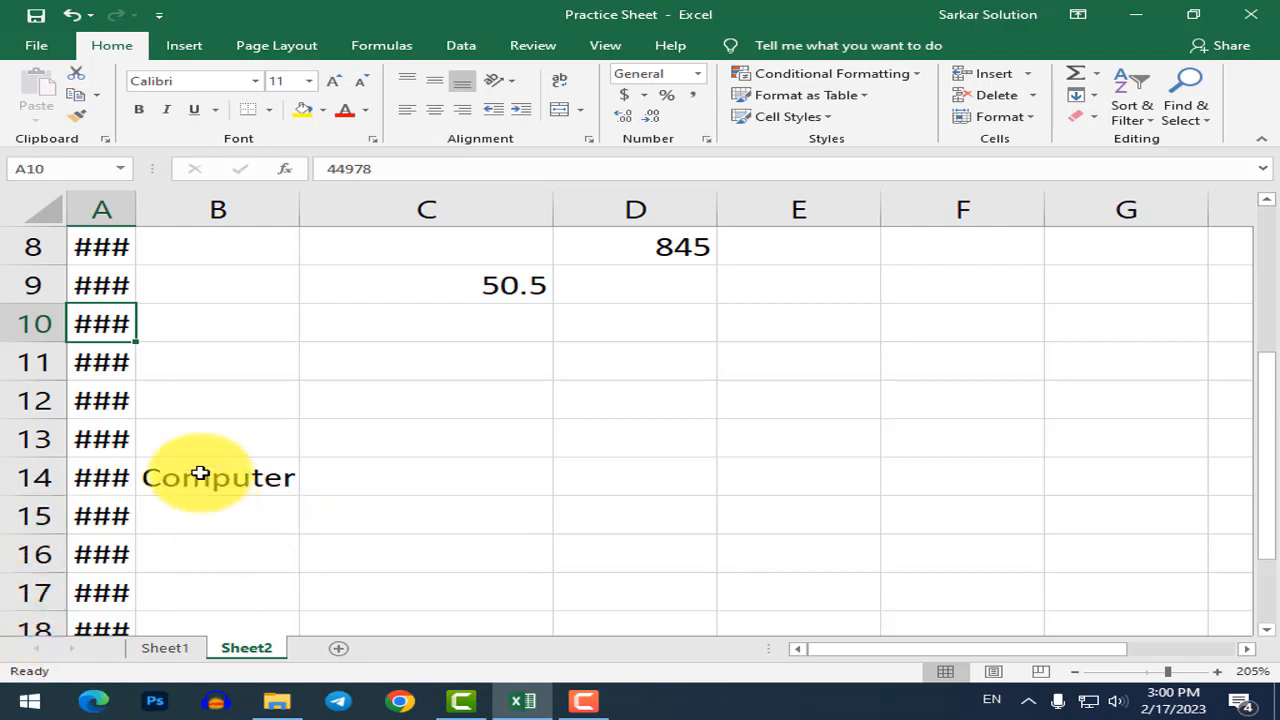
AutoFit column A so its serial numbers display in full.
{"action": "double_click", "coordinate": [136, 210]}
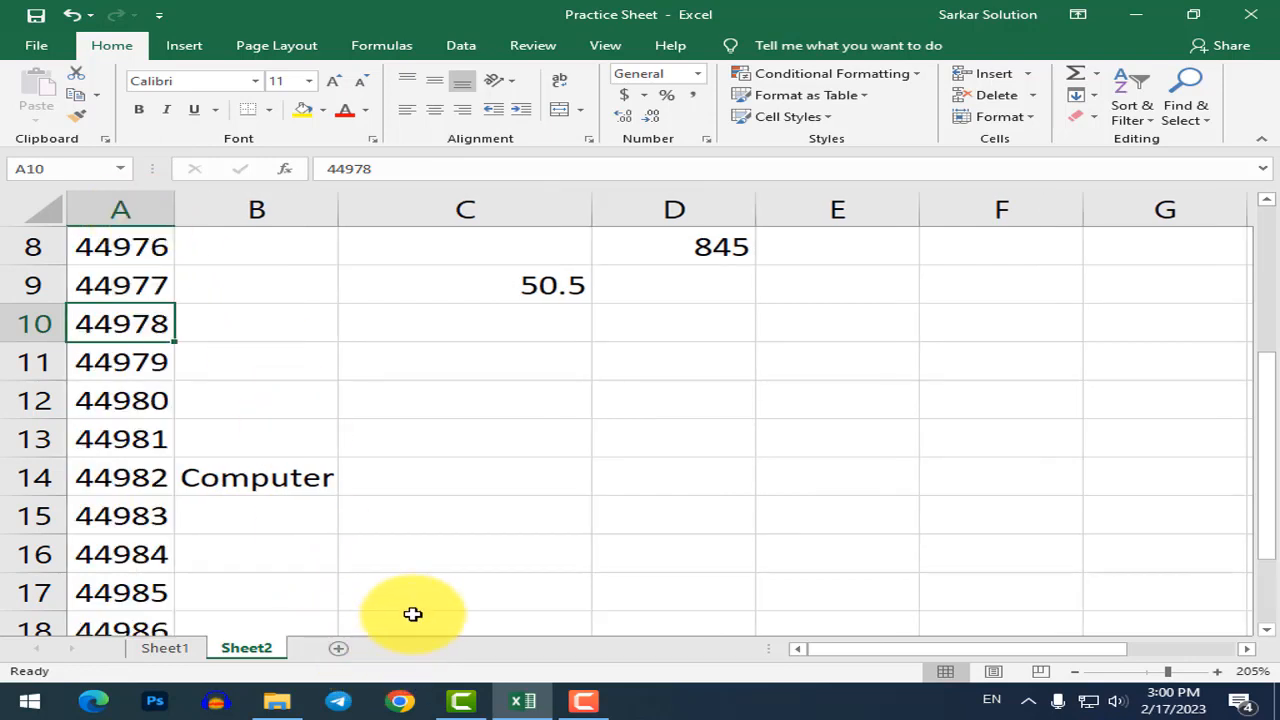
{"action": "left_click", "coordinate": [446, 585]}
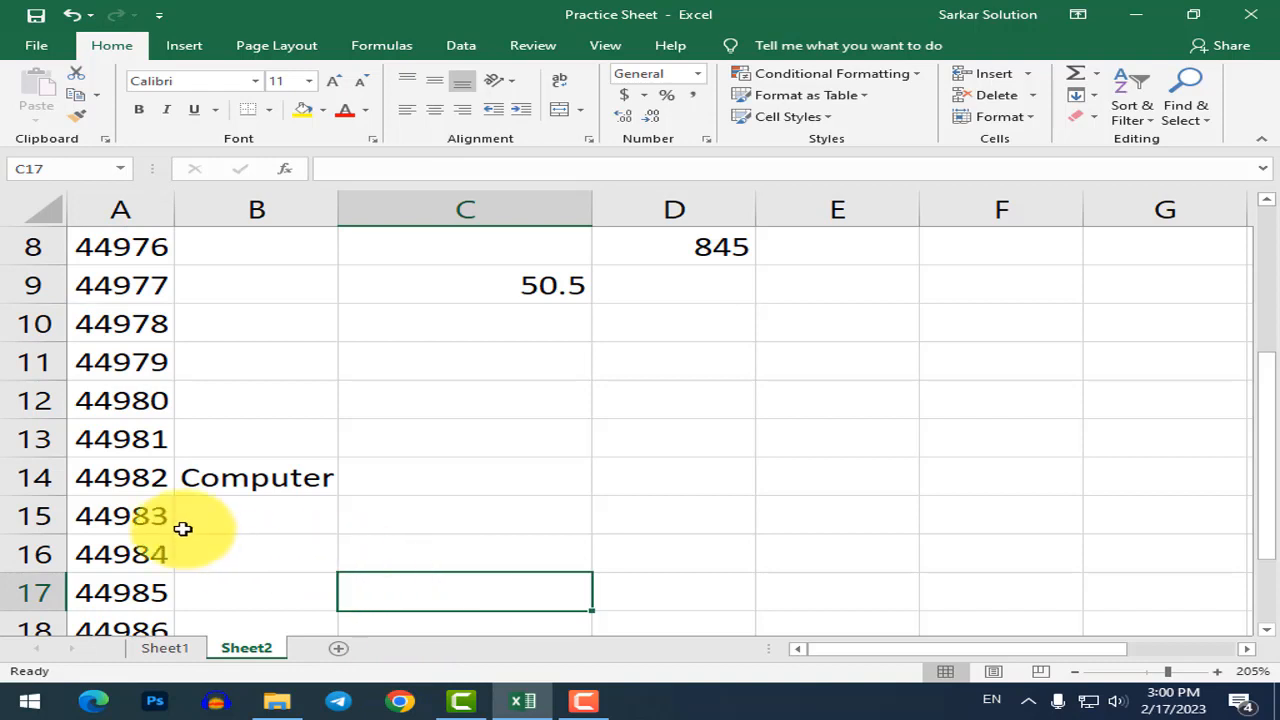
{"action": "left_click", "coordinate": [229, 520]}
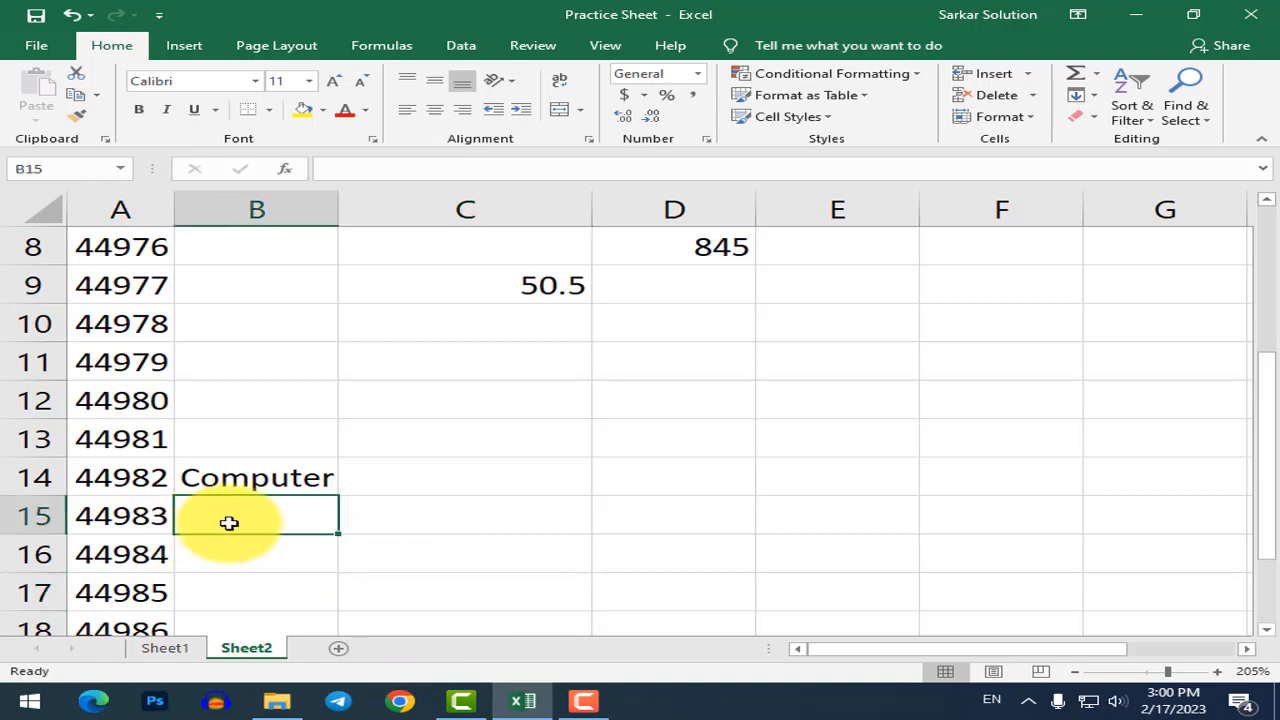
Delete the Sheet2 tab and confirm the permanent deletion, returning to Sheet1.
{"action": "right_click", "coordinate": [268, 645]}
{"action": "left_click", "coordinate": [266, 649]}
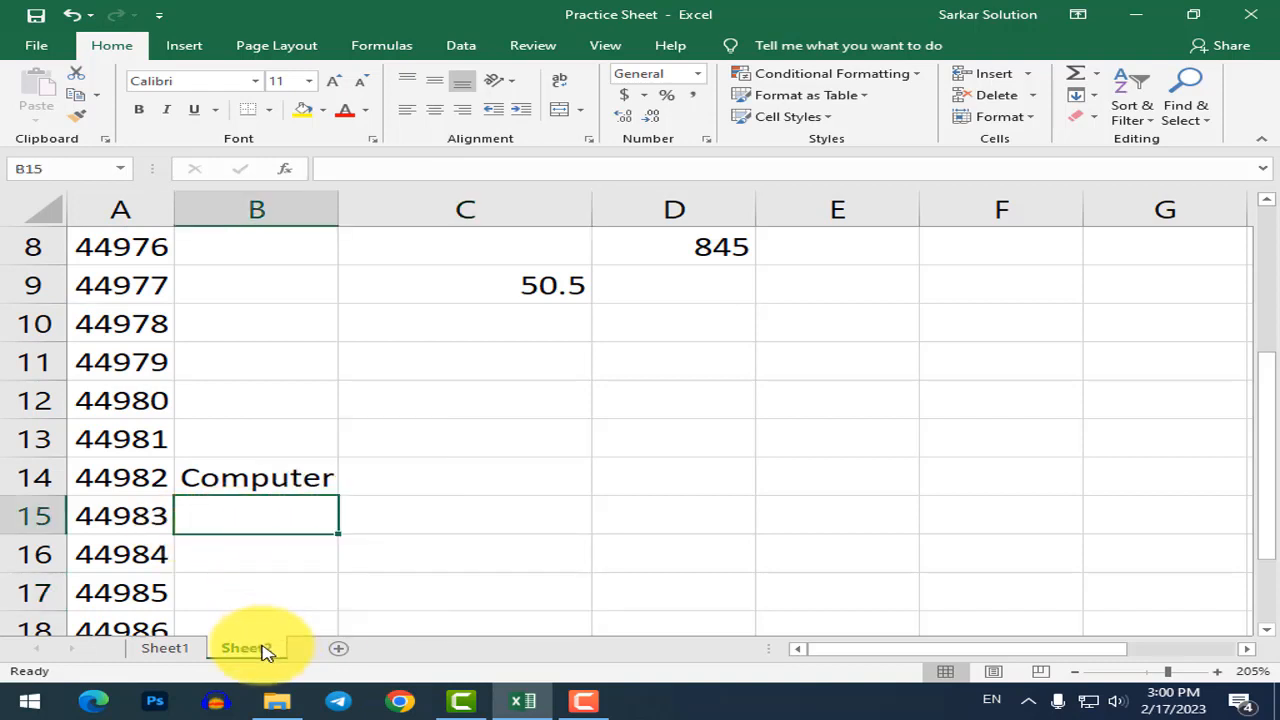
{"action": "right_click", "coordinate": [268, 651]}
{"action": "left_click", "coordinate": [323, 477]}
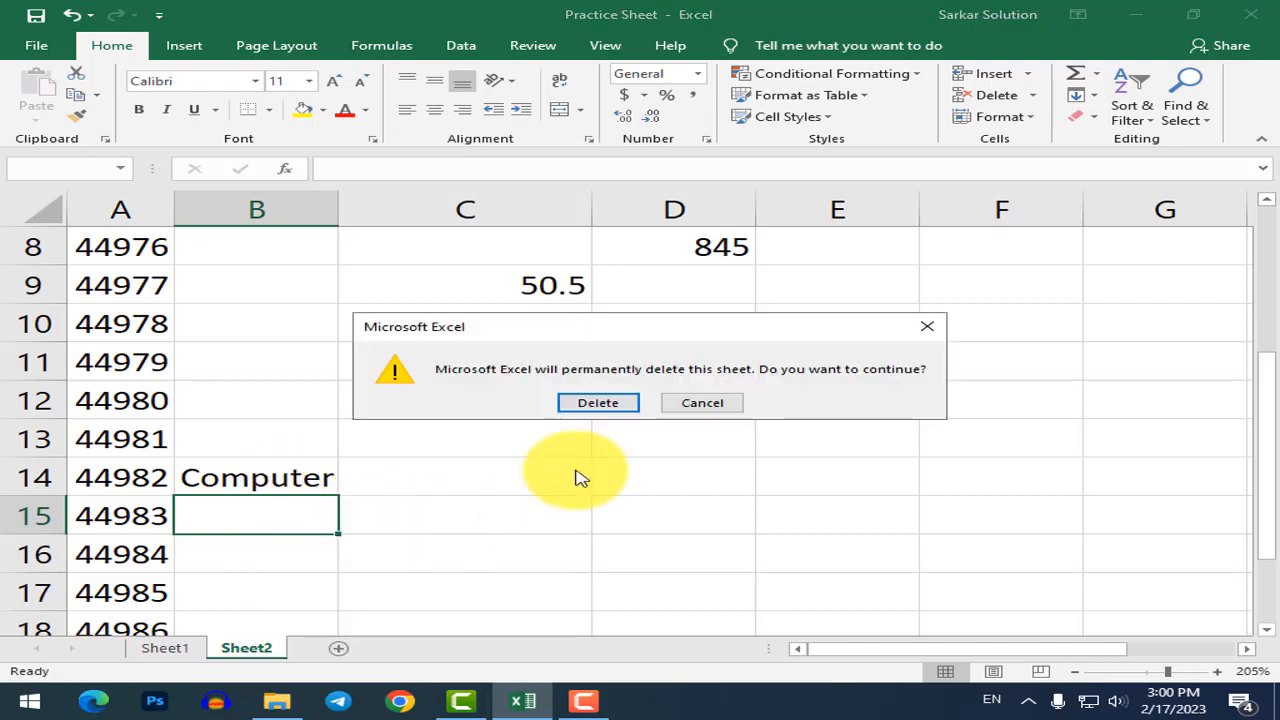
{"action": "left_click", "coordinate": [606, 405]}
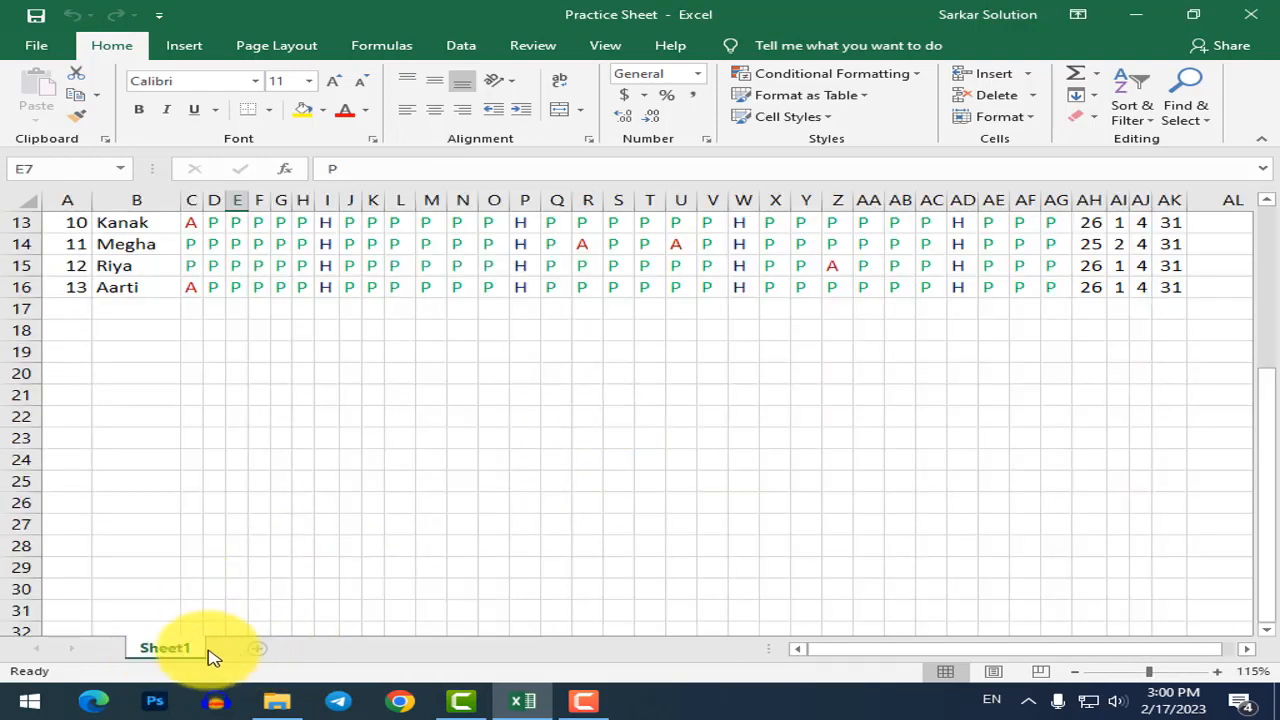
{"action": "right_click", "coordinate": [158, 650]}
{"action": "left_click", "coordinate": [160, 652]}
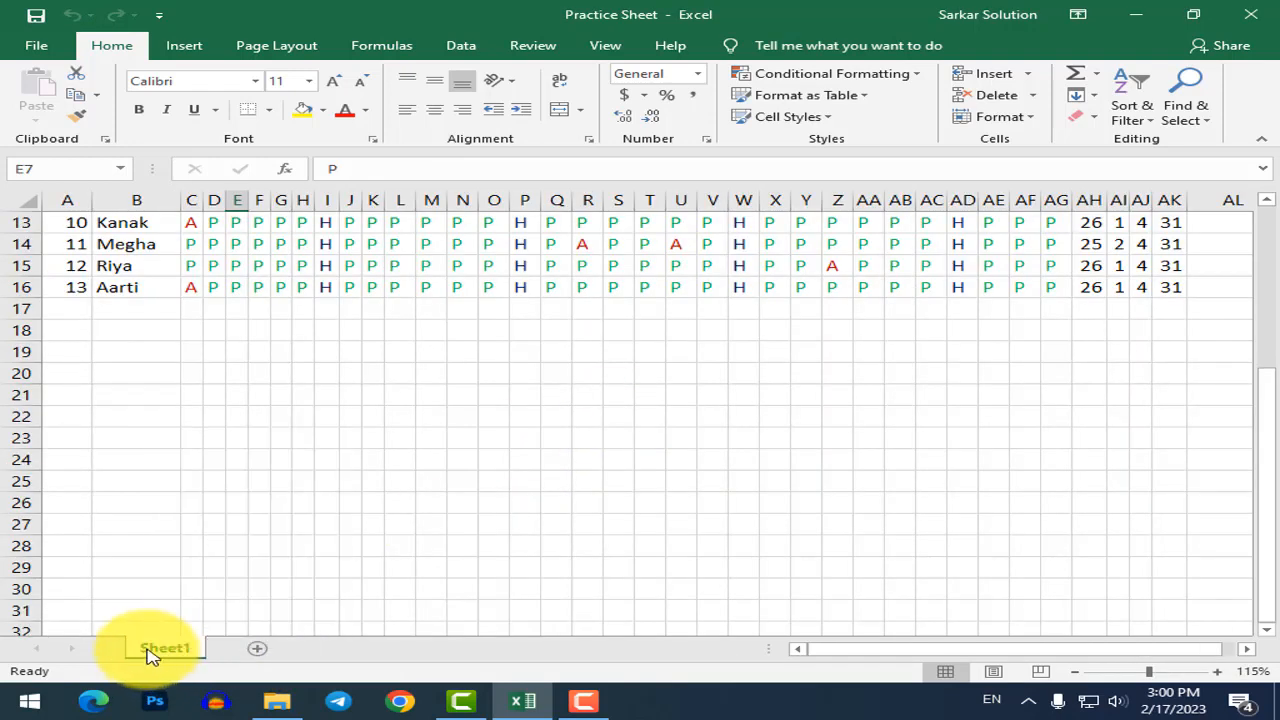
{"action": "right_click", "coordinate": [148, 652]}
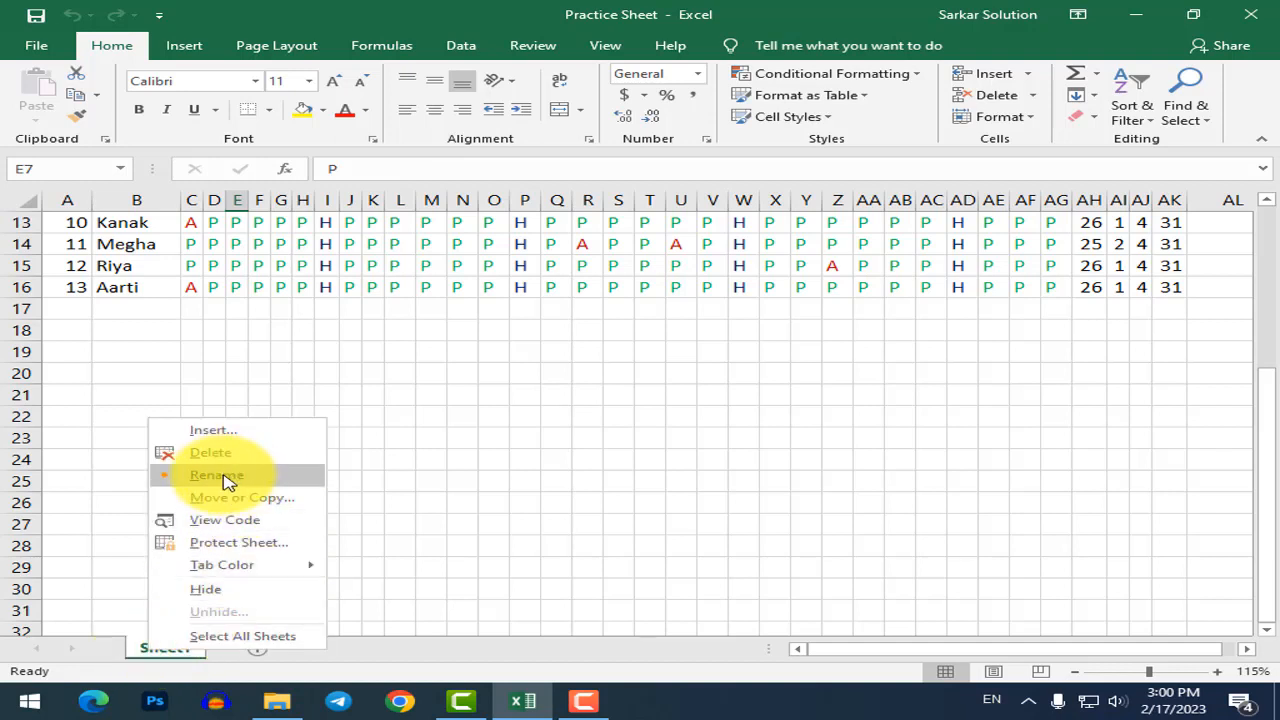
{"action": "left_click", "coordinate": [662, 663]}
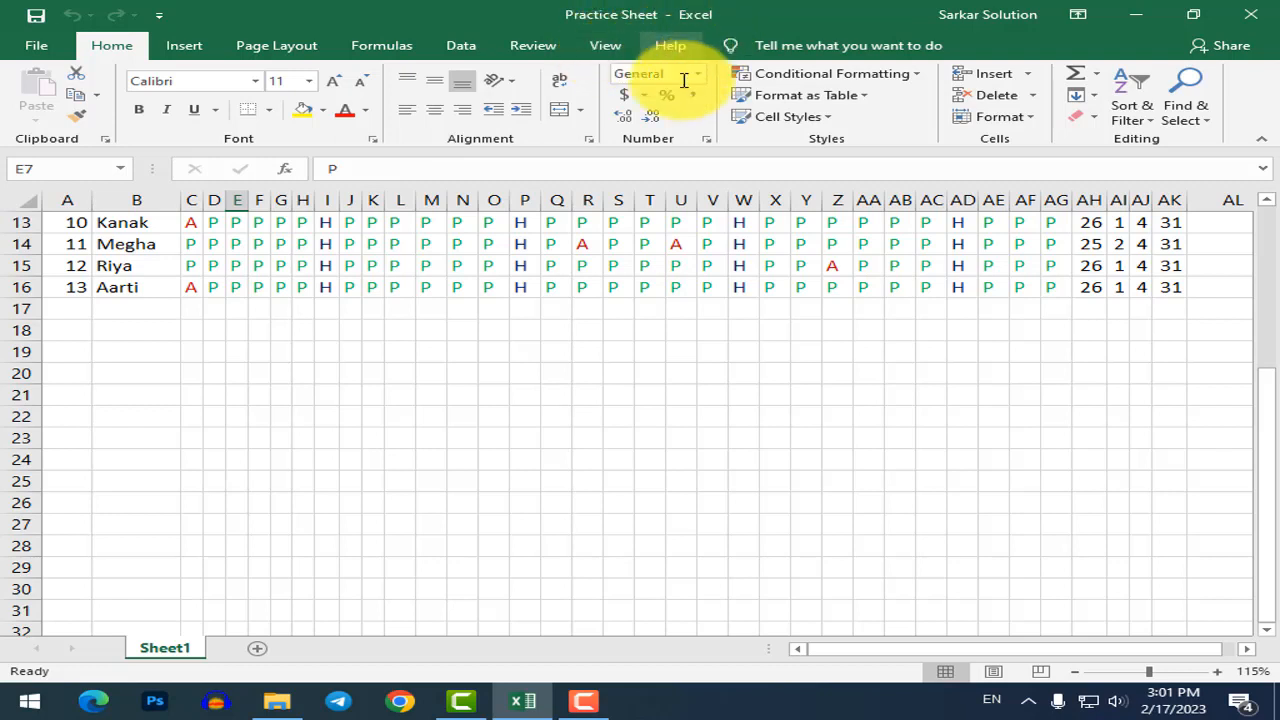
{"action": "left_click", "coordinate": [609, 520]}
{"action": "left_click", "coordinate": [548, 451]}
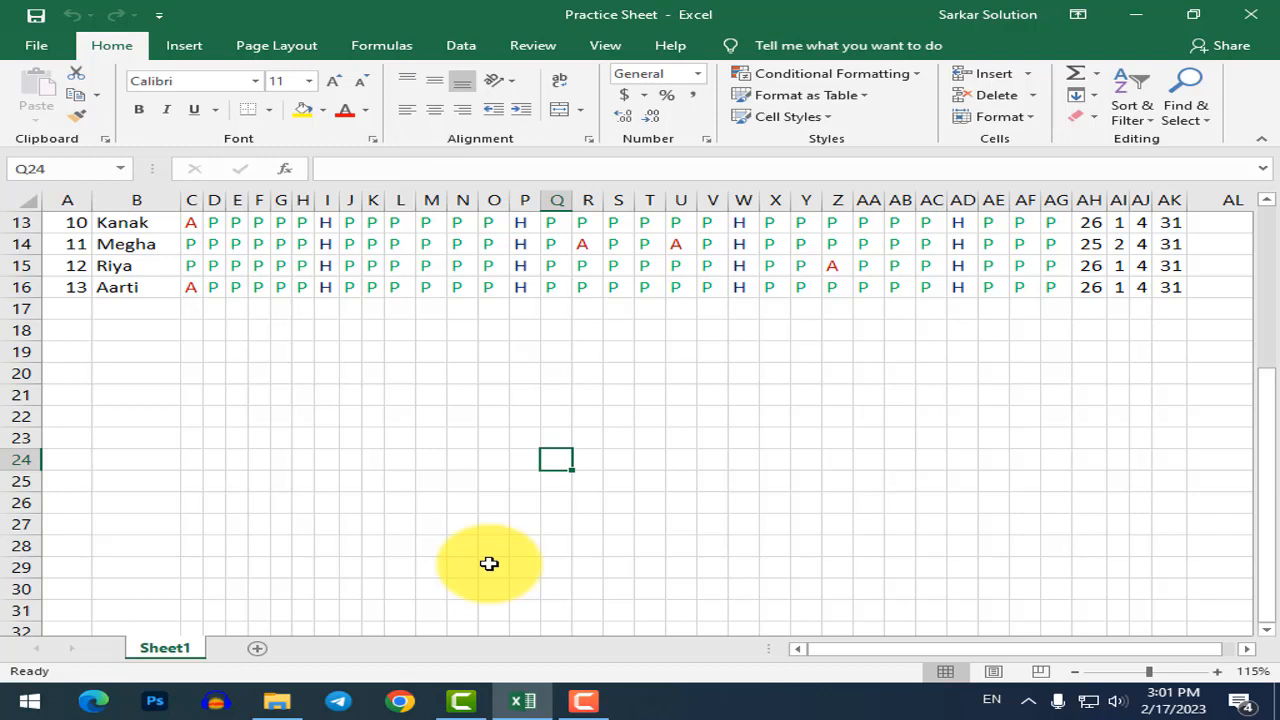
Rename the Sheet1 tab to 'Attandance Sheet' and insert a new blank worksheet.
{"action": "left_click", "coordinate": [556, 502]}
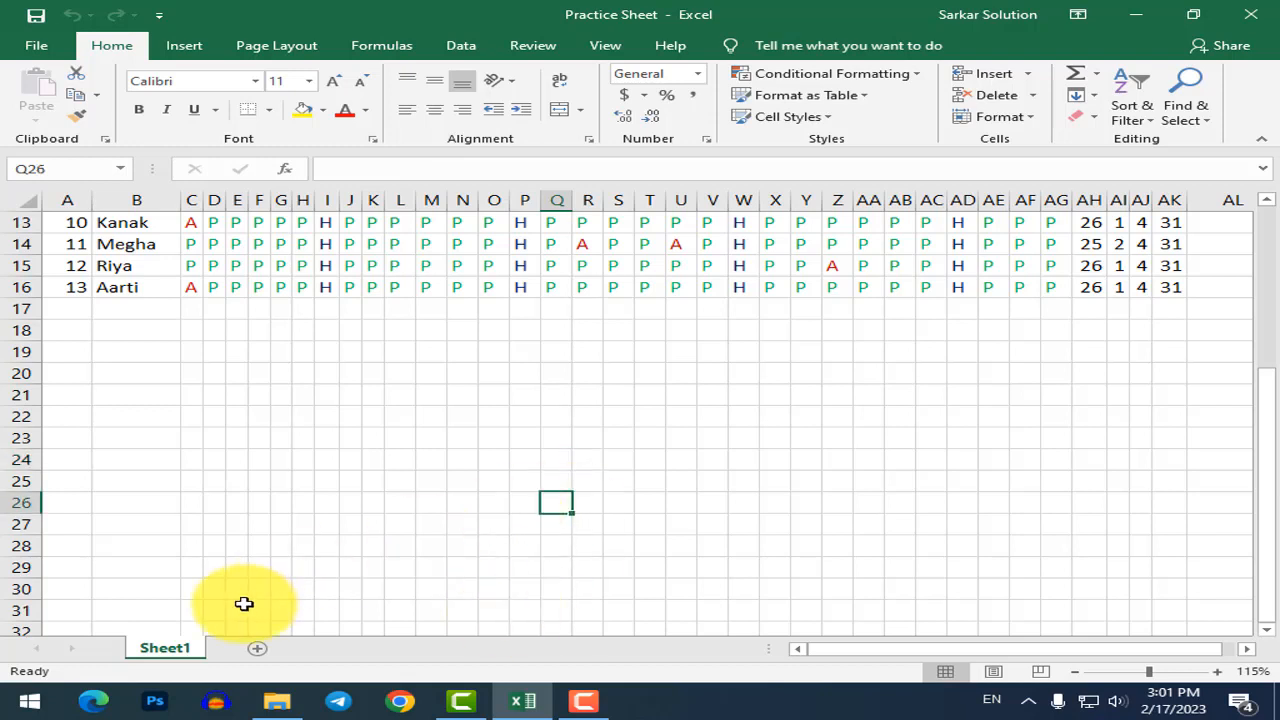
{"action": "right_click", "coordinate": [171, 646]}
{"action": "left_click", "coordinate": [240, 466]}
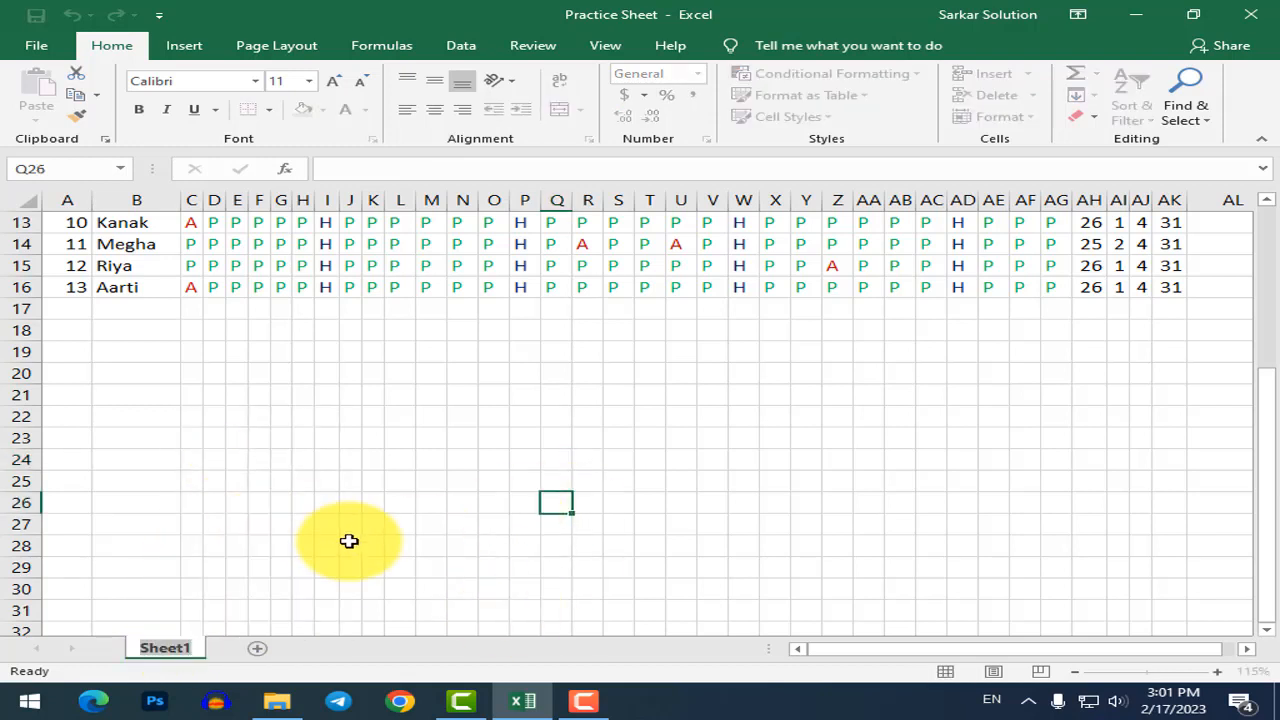
{"action": "type", "text": "Attan"}
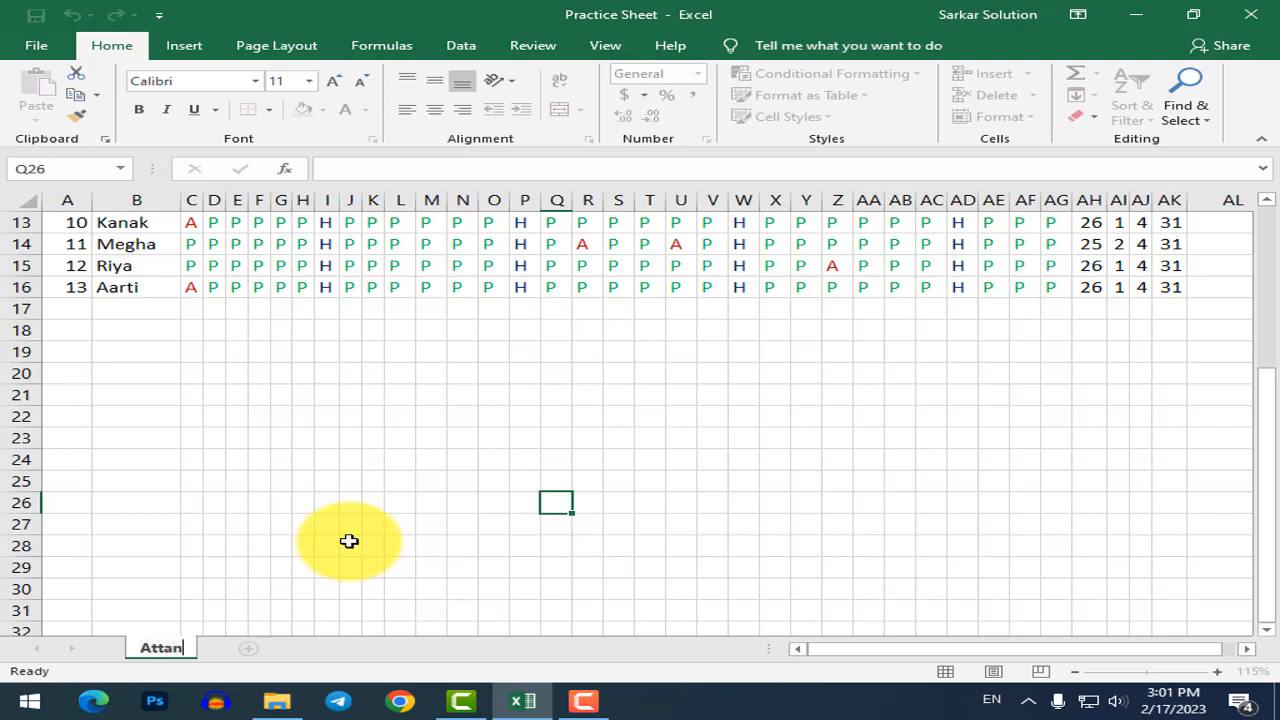
{"action": "type", "text": "dance Sheet"}
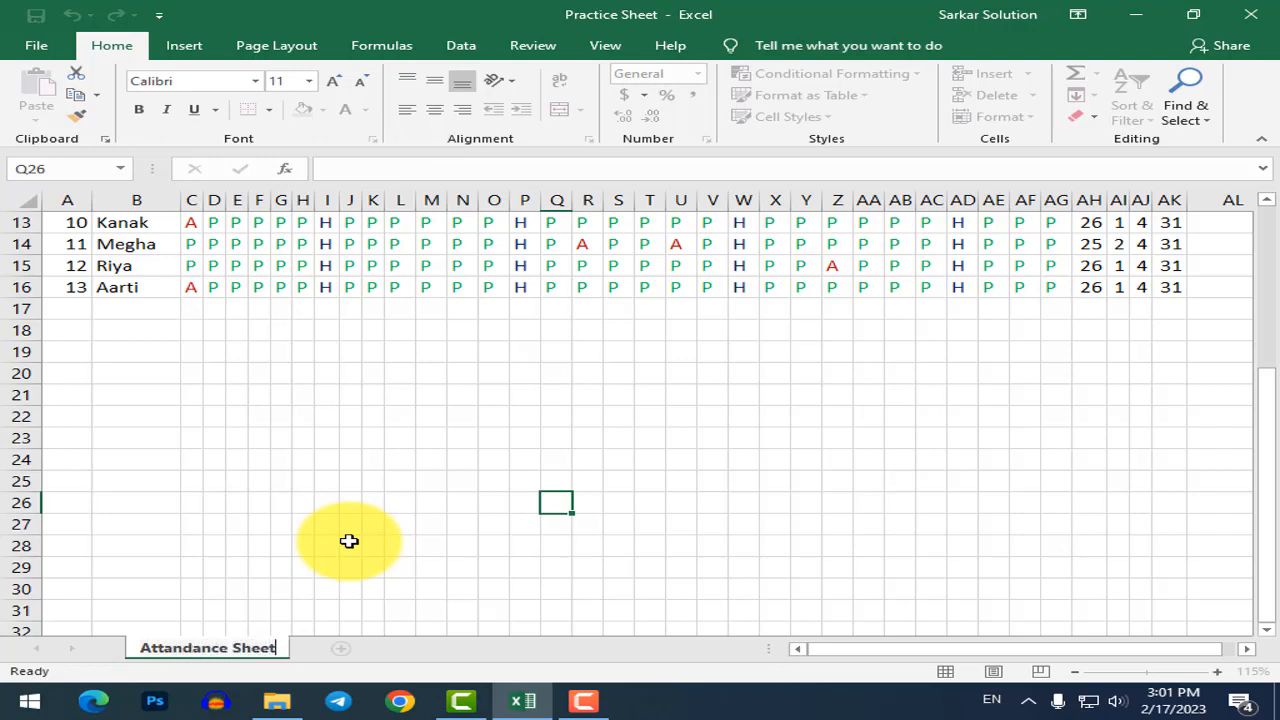
{"action": "key", "text": "Return"}
{"action": "left_click", "coordinate": [341, 648]}
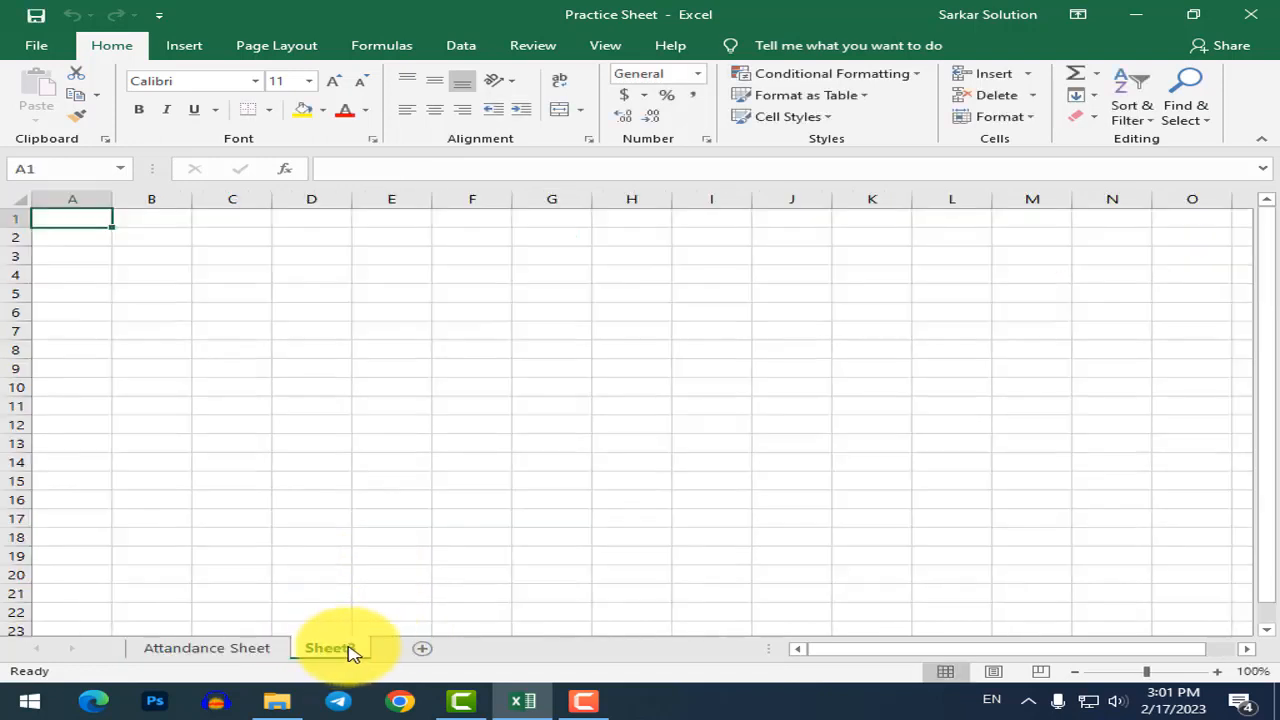
Rename the new Sheet3 tab to 'Fees Record'.
{"action": "right_click", "coordinate": [343, 652]}
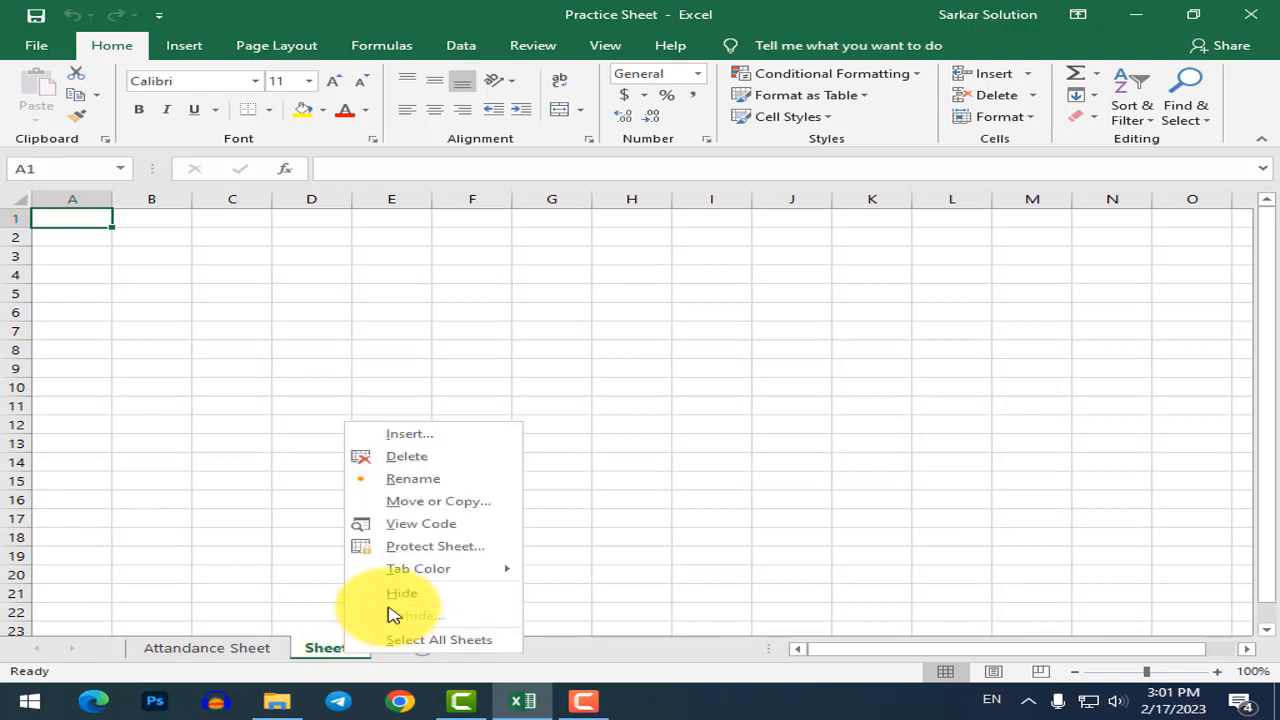
{"action": "left_click", "coordinate": [413, 479]}
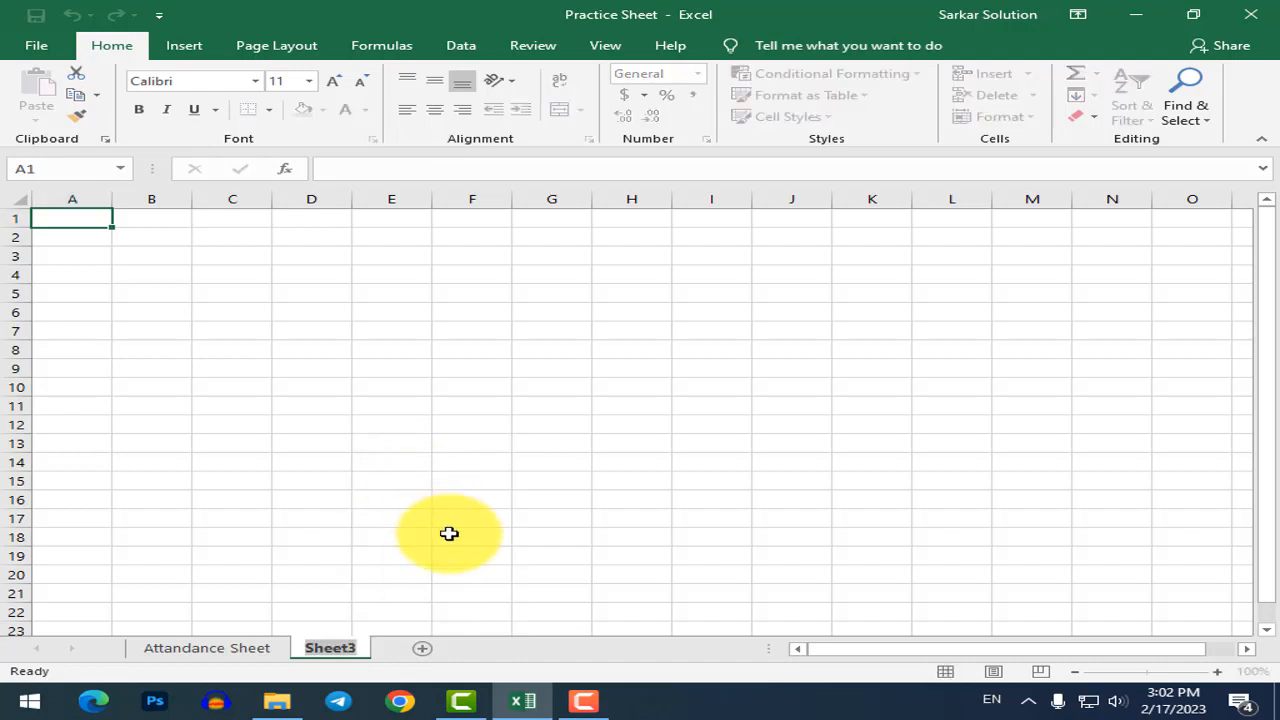
{"action": "type", "text": "Fees Recor"}
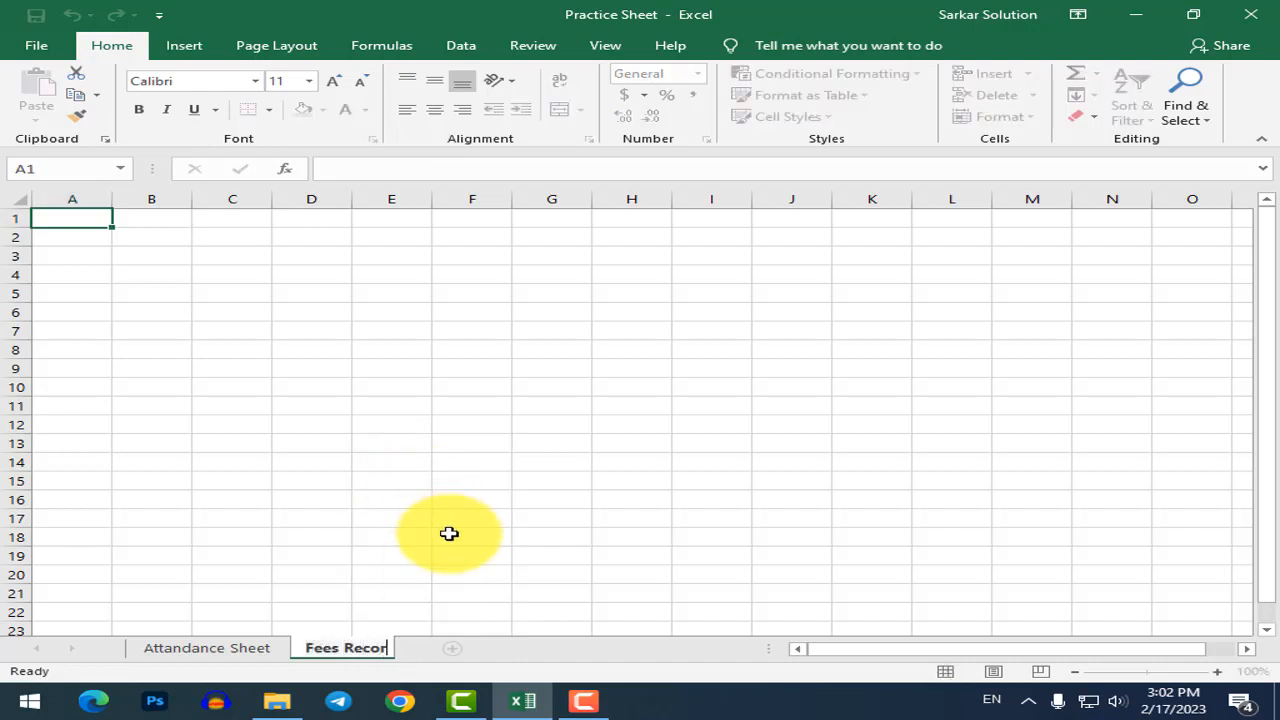
{"action": "type", "text": "d"}
{"action": "key", "text": "Return"}
{"action": "left_click", "coordinate": [434, 556]}
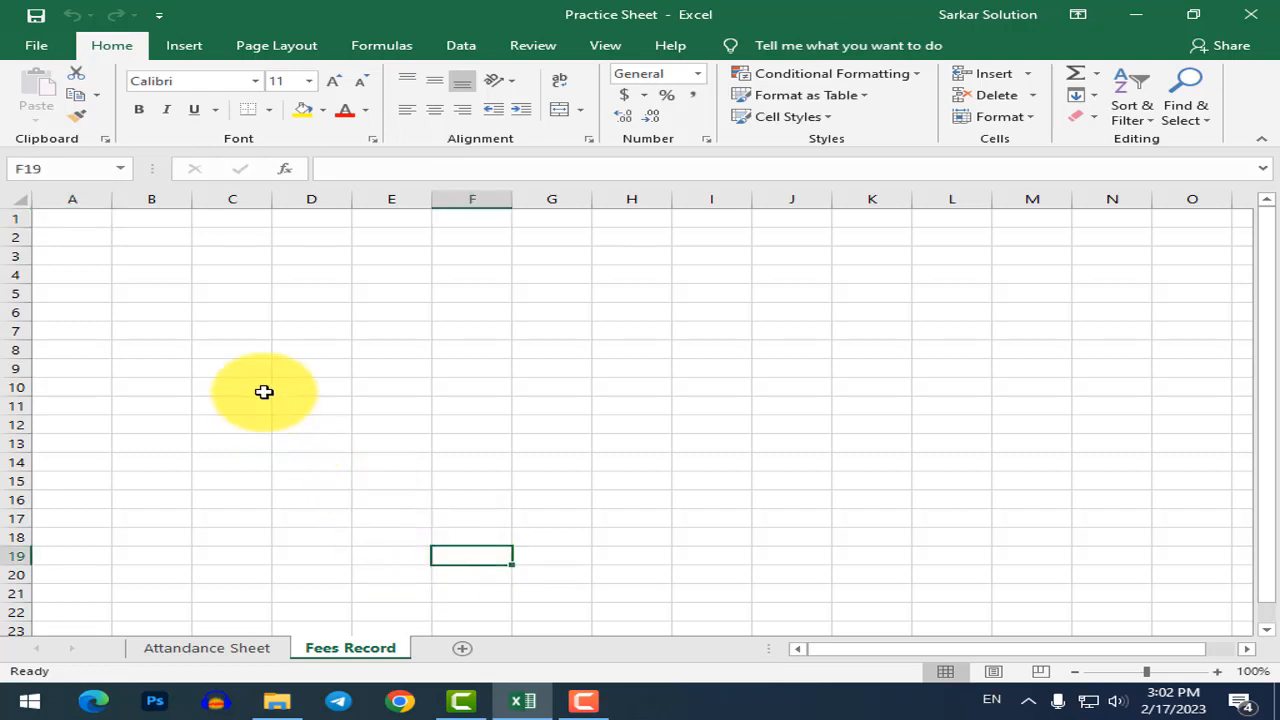
Apply Normal margins, Portrait orientation and A4 paper size from the Page Layout tab.
{"action": "scroll", "coordinate": [60, 288], "scroll_direction": "up", "scroll_amount": 5, "text": "ctrl"}
{"action": "left_click", "coordinate": [90, 262]}
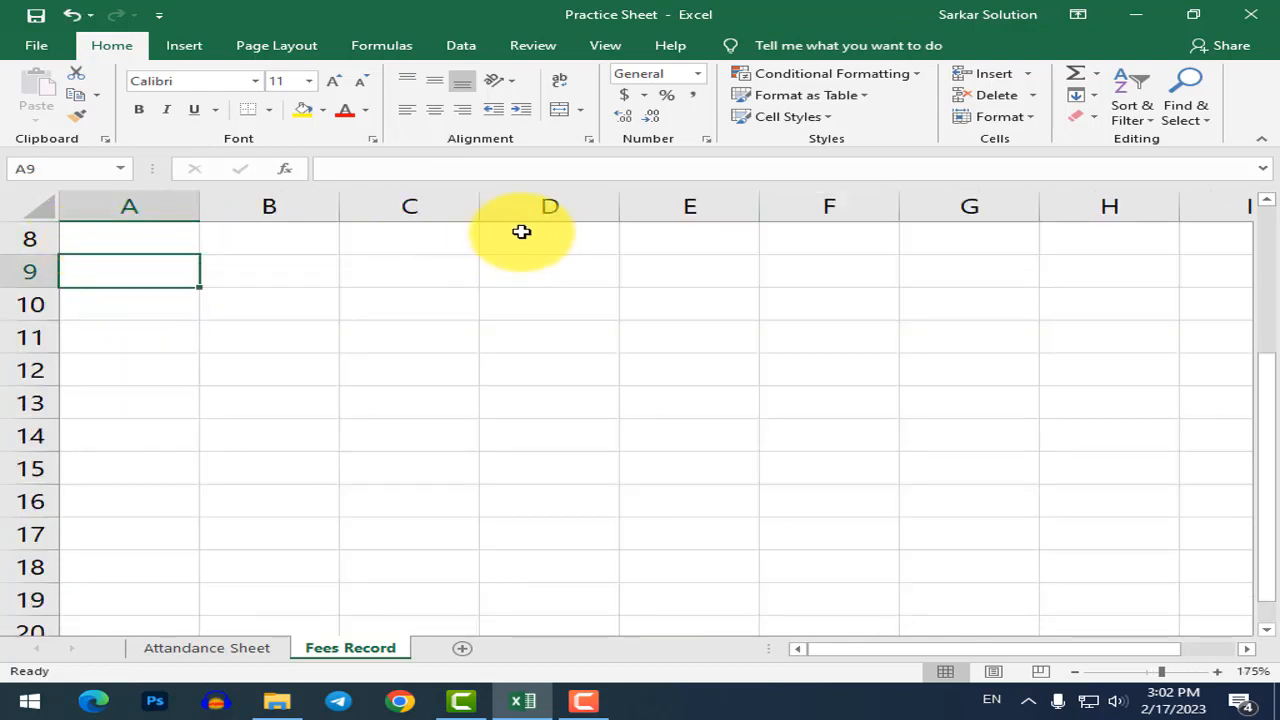
{"action": "left_click", "coordinate": [290, 48]}
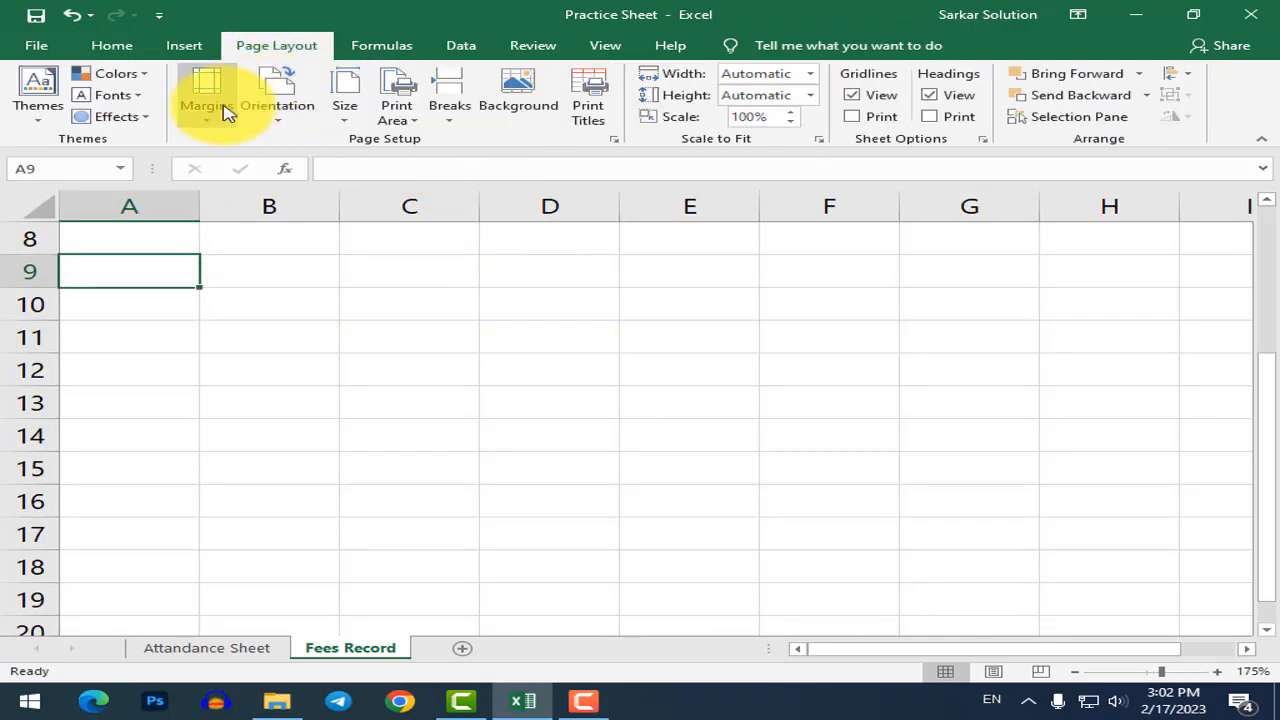
{"action": "left_click", "coordinate": [222, 110]}
{"action": "left_click", "coordinate": [224, 158]}
{"action": "left_click", "coordinate": [305, 118]}
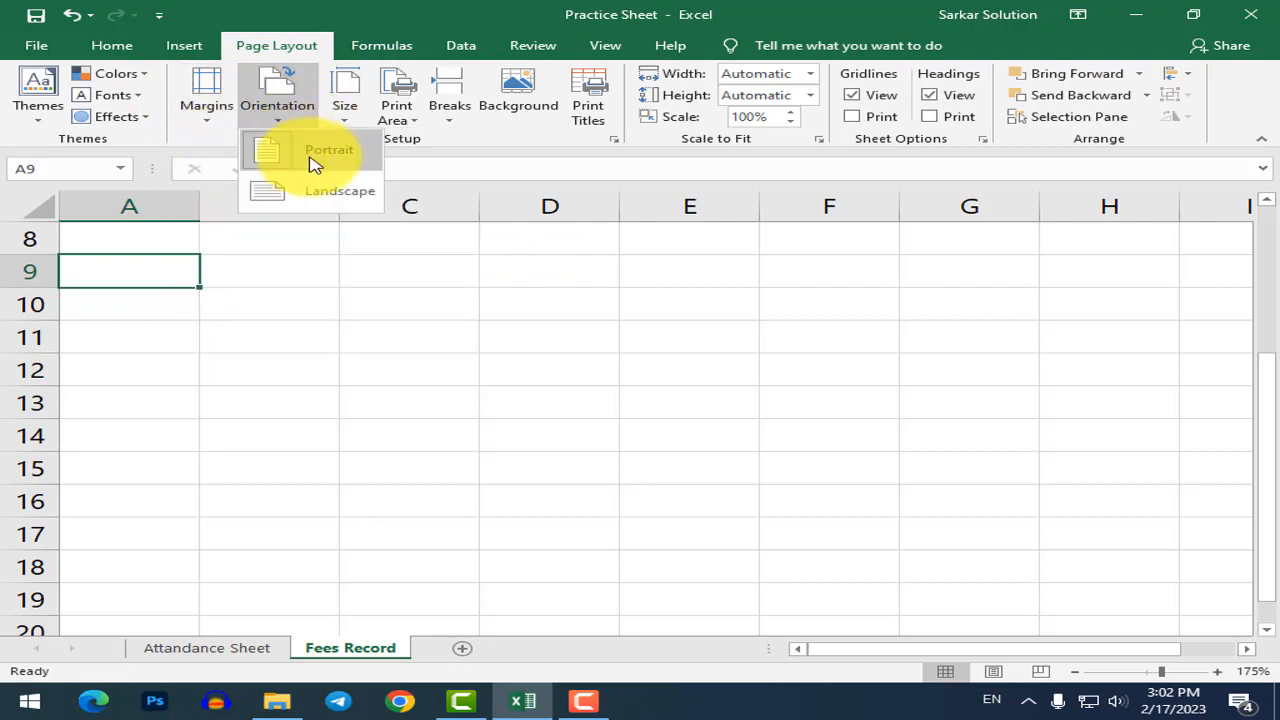
{"action": "left_click", "coordinate": [316, 158]}
{"action": "left_click", "coordinate": [340, 118]}
{"action": "left_click", "coordinate": [367, 165]}
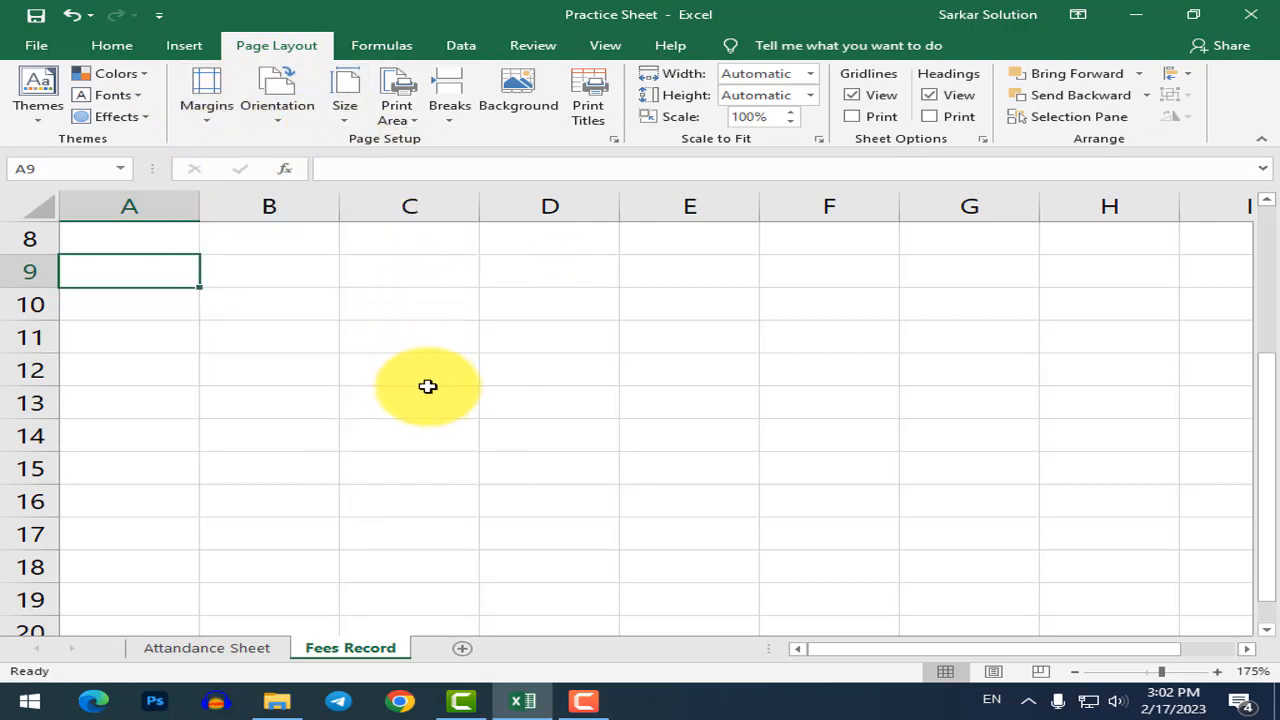
{"action": "left_click", "coordinate": [345, 110]}
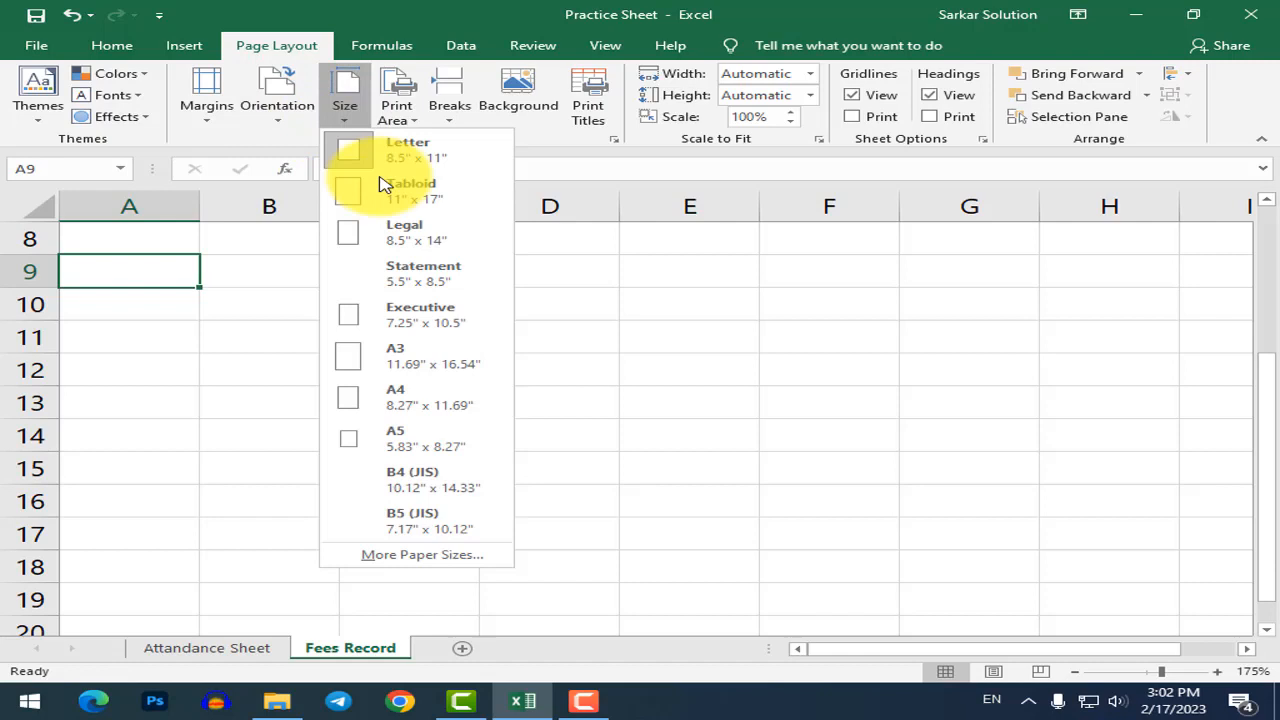
{"action": "left_click", "coordinate": [405, 398]}
{"action": "scroll", "coordinate": [398, 371], "scroll_direction": "down", "scroll_amount": 4, "text": "ctrl"}
{"action": "scroll", "coordinate": [398, 371], "scroll_direction": "down", "scroll_amount": 3, "text": "ctrl"}
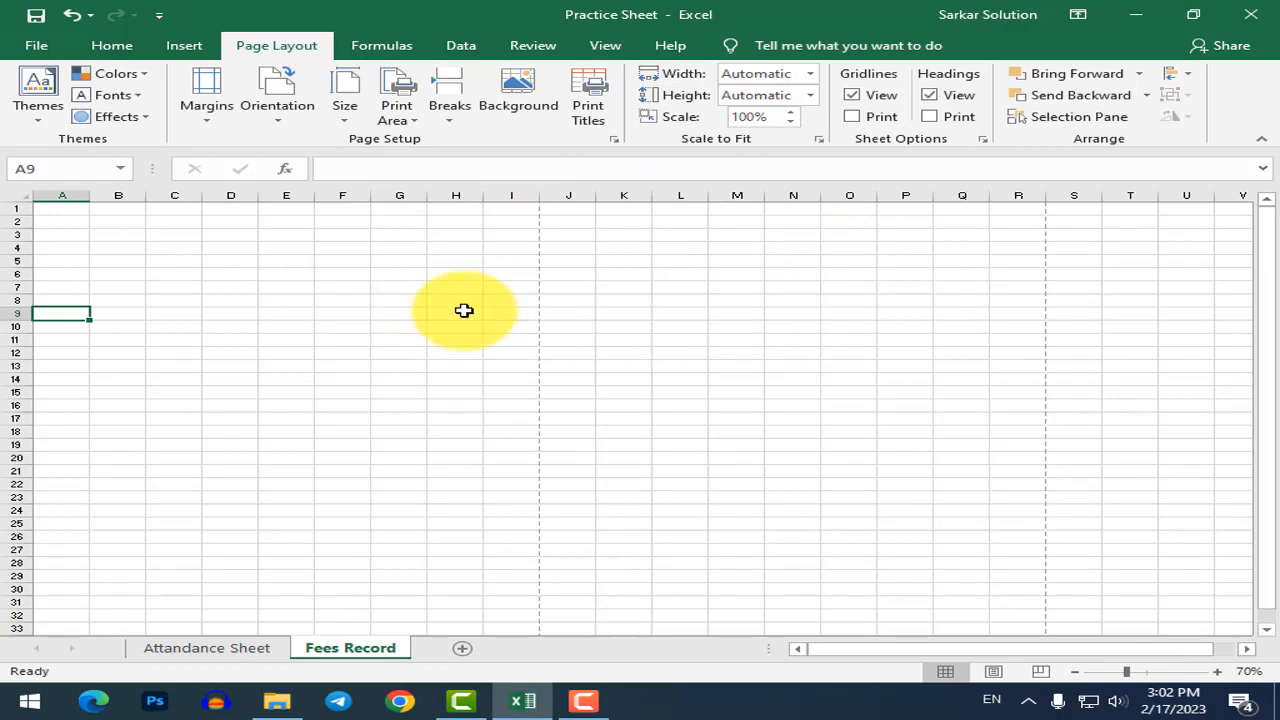
{"action": "scroll", "coordinate": [120, 277], "scroll_direction": "up", "scroll_amount": 6, "text": "ctrl"}
Enter the S.no heading in A2 and serial numbers 1 to 5 below it.
{"action": "left_click", "coordinate": [90, 259]}
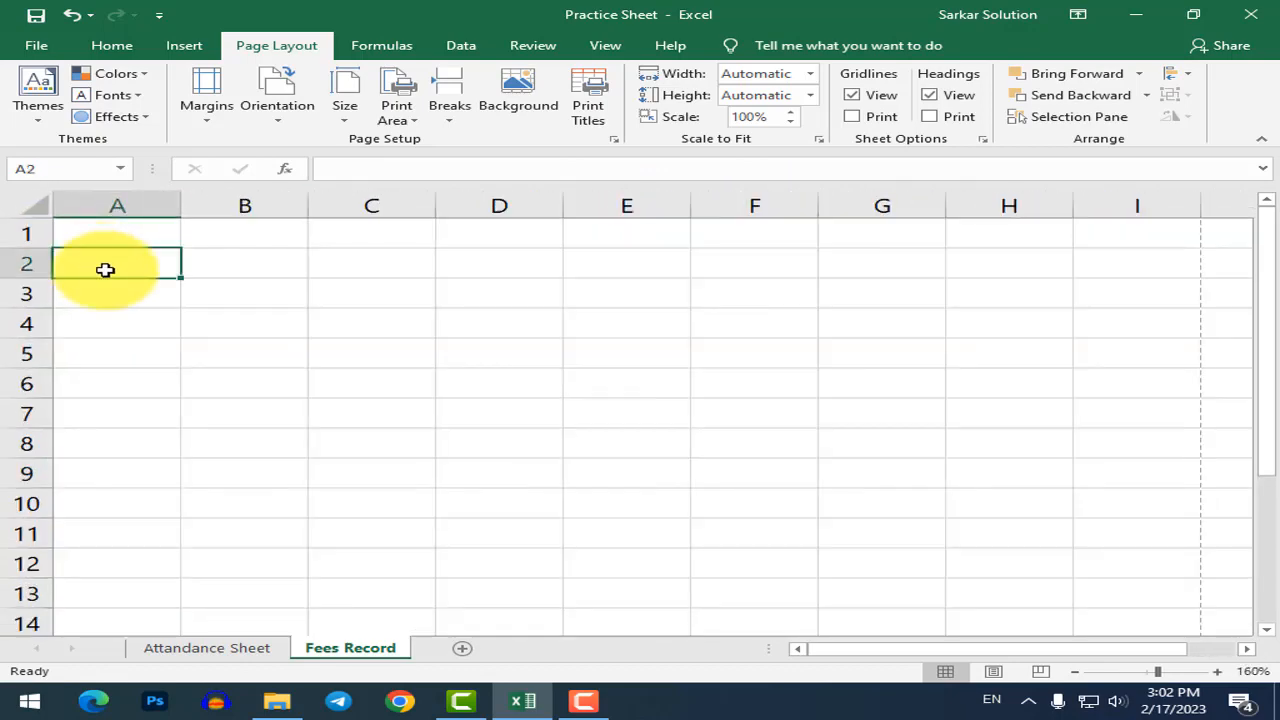
{"action": "type", "text": "1"}
{"action": "key", "text": "Return"}
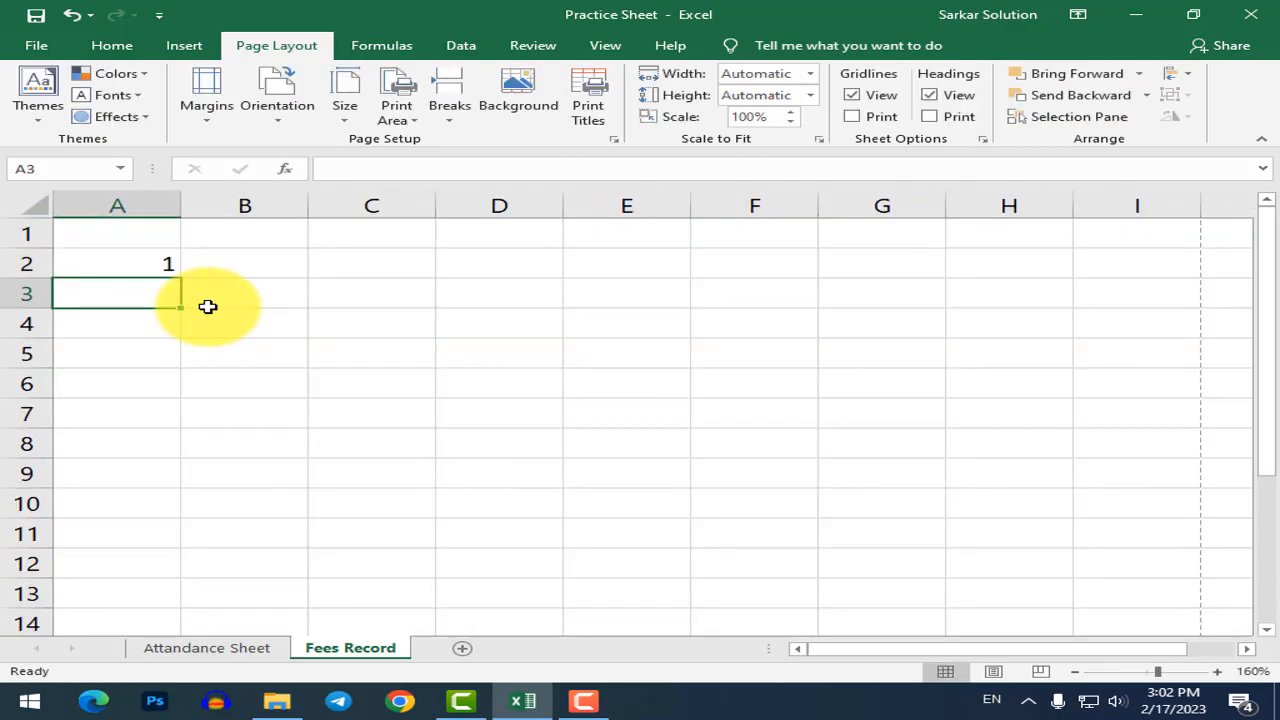
{"action": "key", "text": "Up"}
{"action": "type", "text": "S.no"}
{"action": "key", "text": "Tab"}
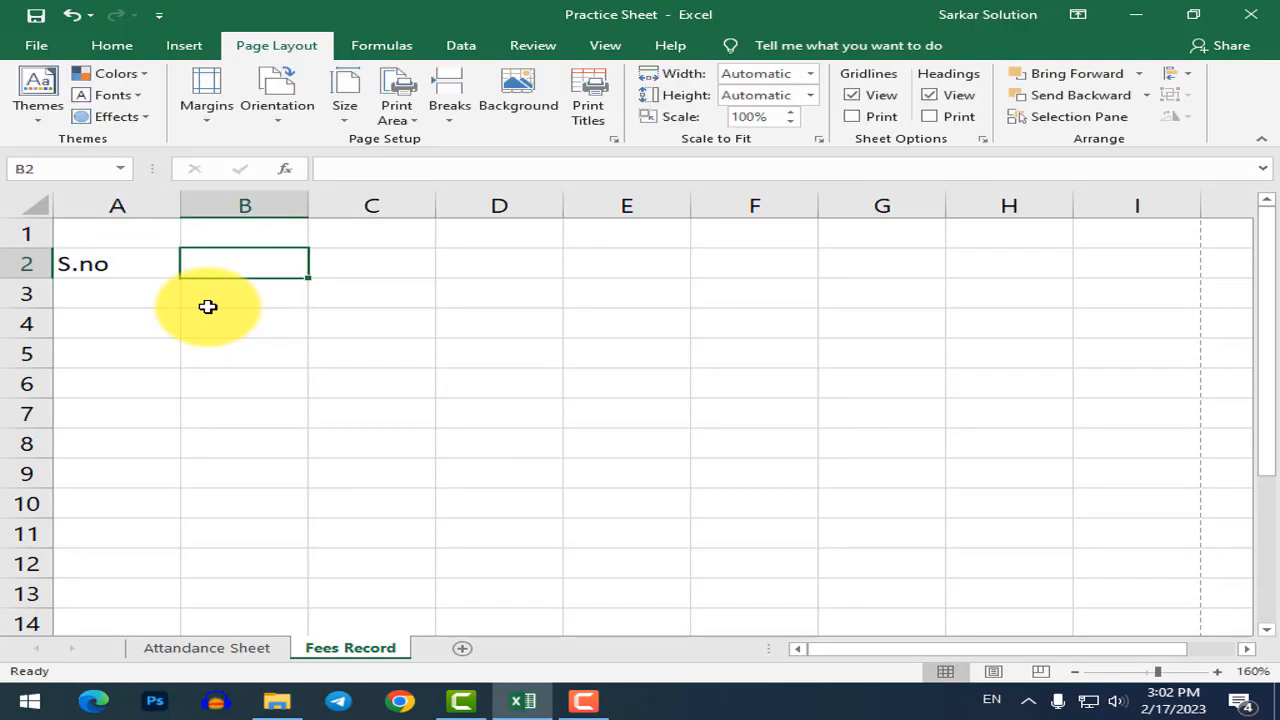
{"action": "key", "text": "Return"}
{"action": "type", "text": "1"}
{"action": "key", "text": "Return"}
{"action": "type", "text": "2"}
{"action": "key", "text": "Return"}
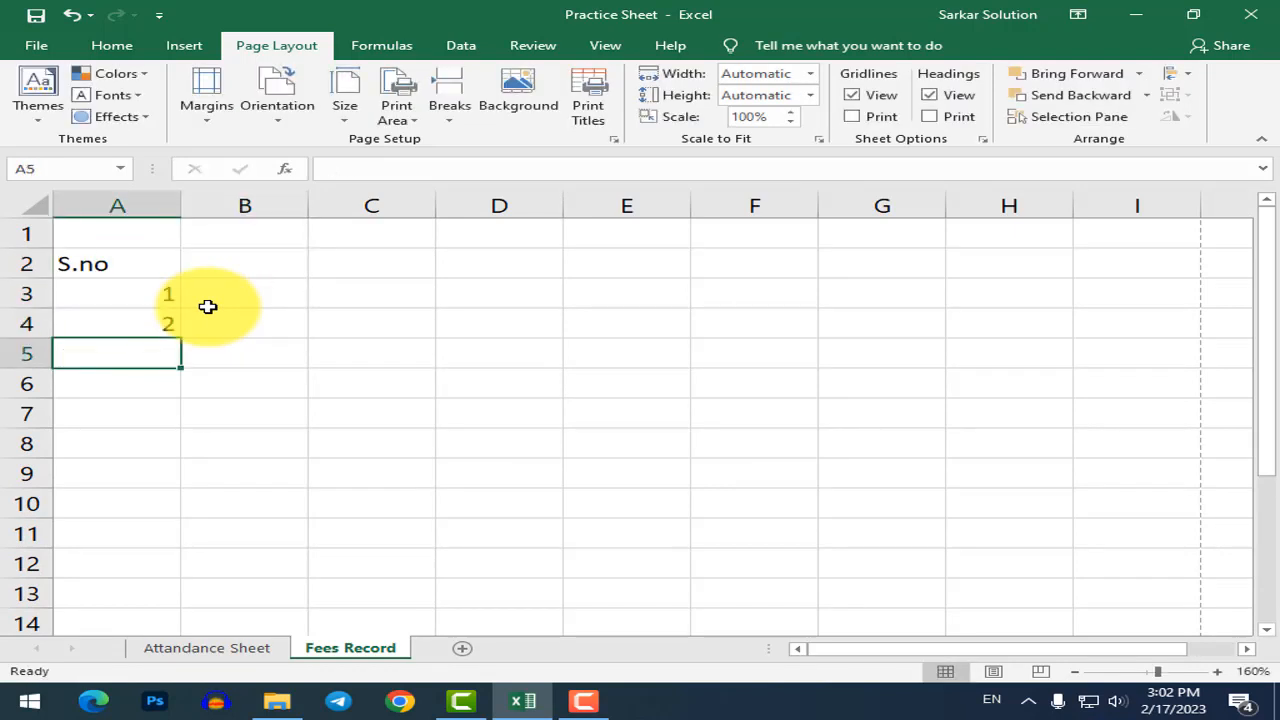
{"action": "type", "text": "3"}
{"action": "key", "text": "Return"}
{"action": "type", "text": "4"}
{"action": "key", "text": "Return"}
{"action": "type", "text": "5"}
{"action": "key", "text": "Return"}
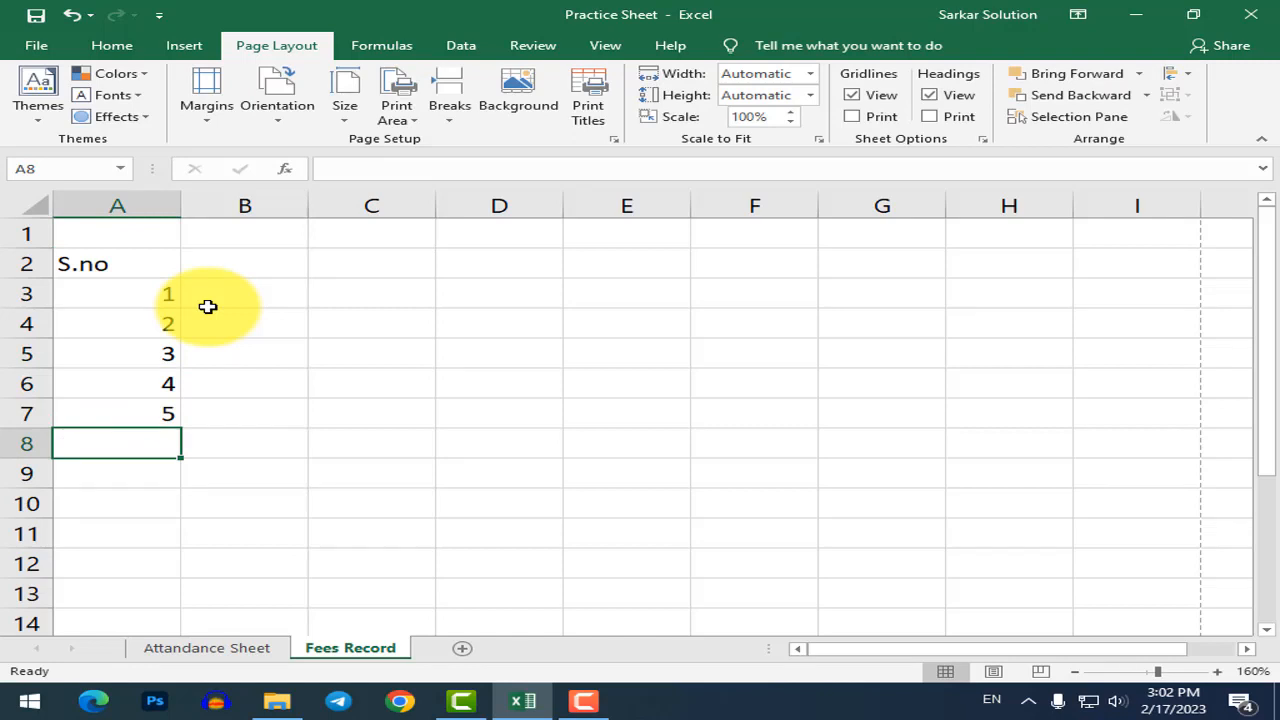
{"action": "key", "text": "Up"}
{"action": "key", "text": "Up"}
{"action": "key", "text": "Up"}
{"action": "key", "text": "Up"}
{"action": "key", "text": "Up"}
{"action": "key", "text": "Up"}
Type the 'Student Name' heading in cell B2.
{"action": "key", "text": "Right"}
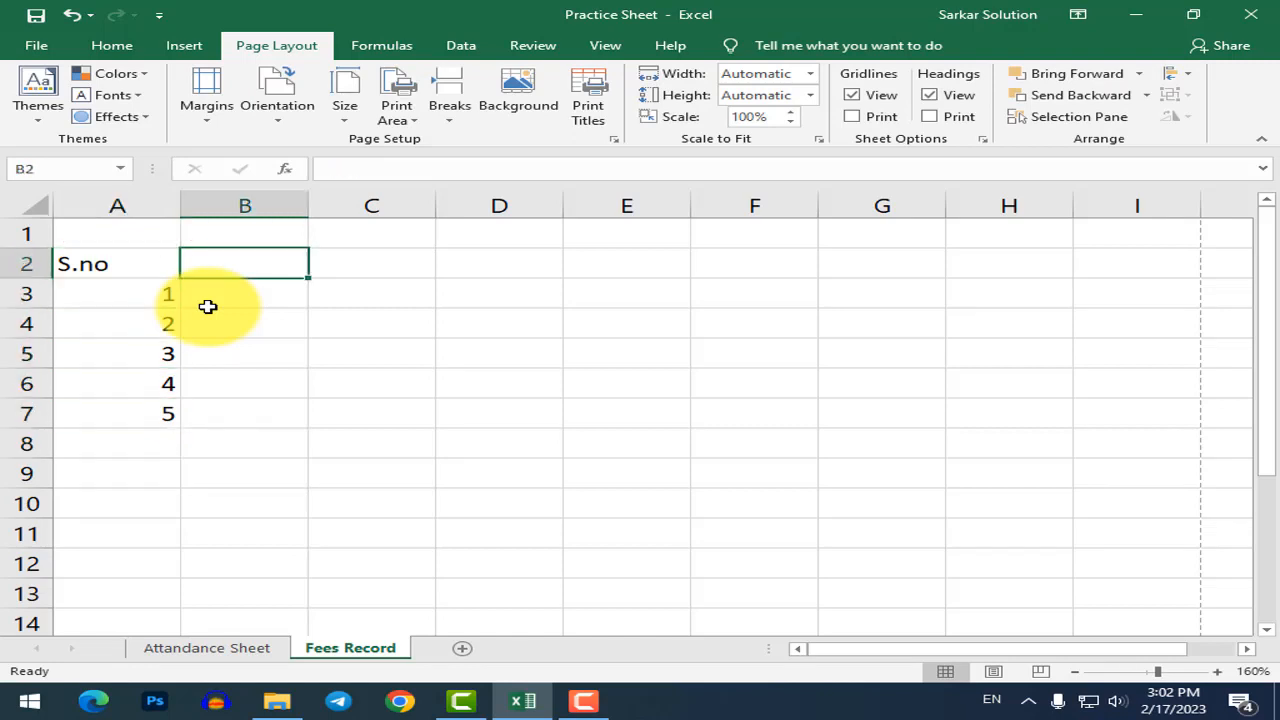
{"action": "type", "text": "N"}
{"action": "key", "text": "BackSpace"}
{"action": "type", "text": "St"}
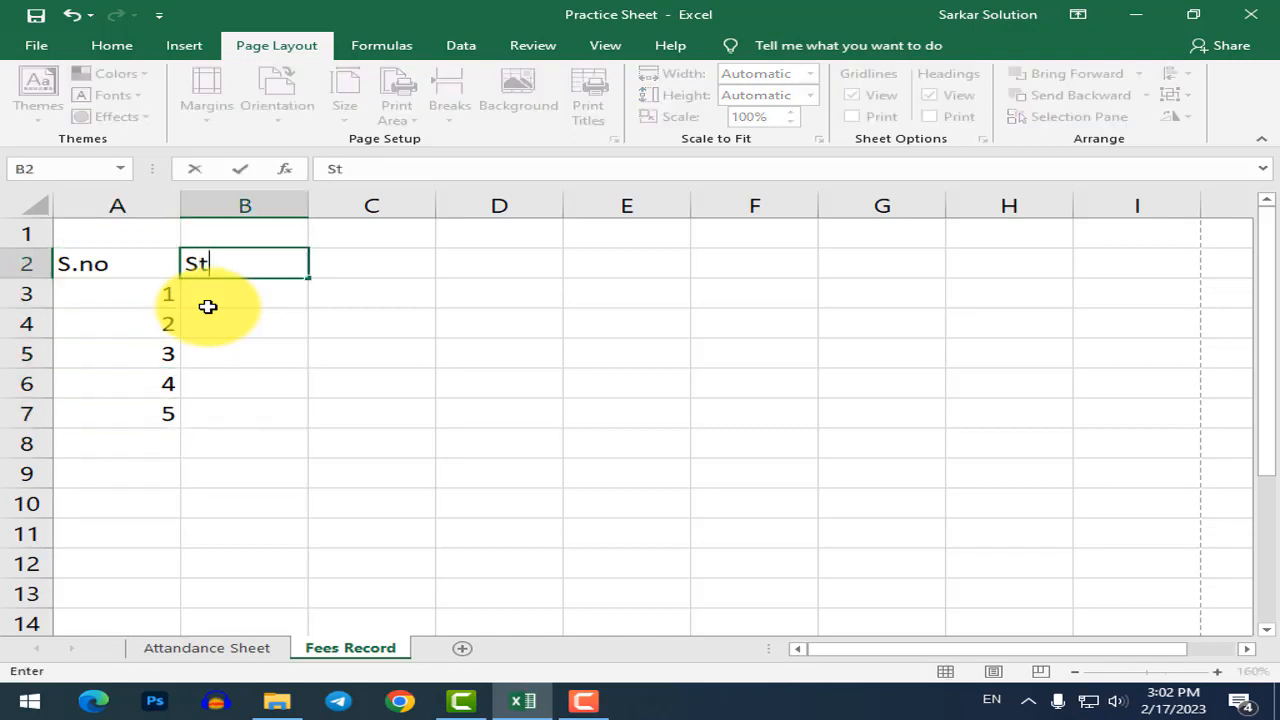
{"action": "type", "text": "uden"}
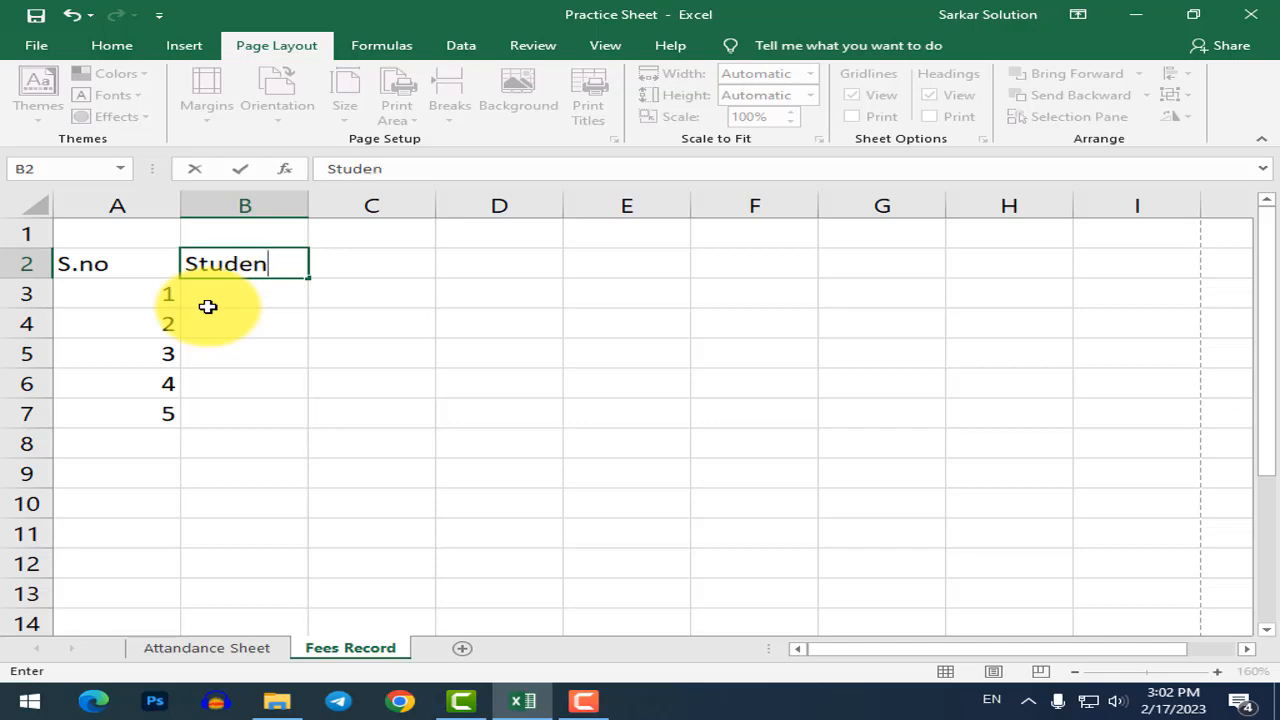
{"action": "type", "text": "t Name"}
{"action": "key", "text": "Return"}
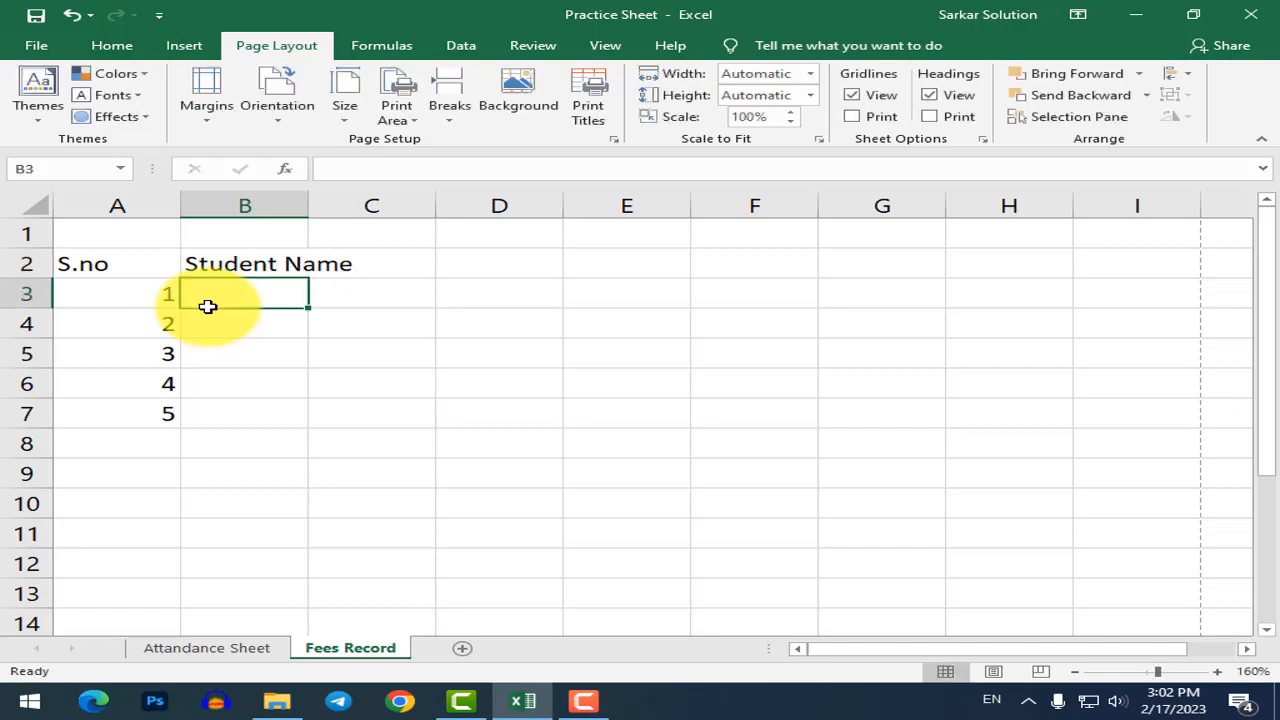
Enter the five students' names in B3:B7 beside their serial numbers.
{"action": "type", "text": "Dinesh"}
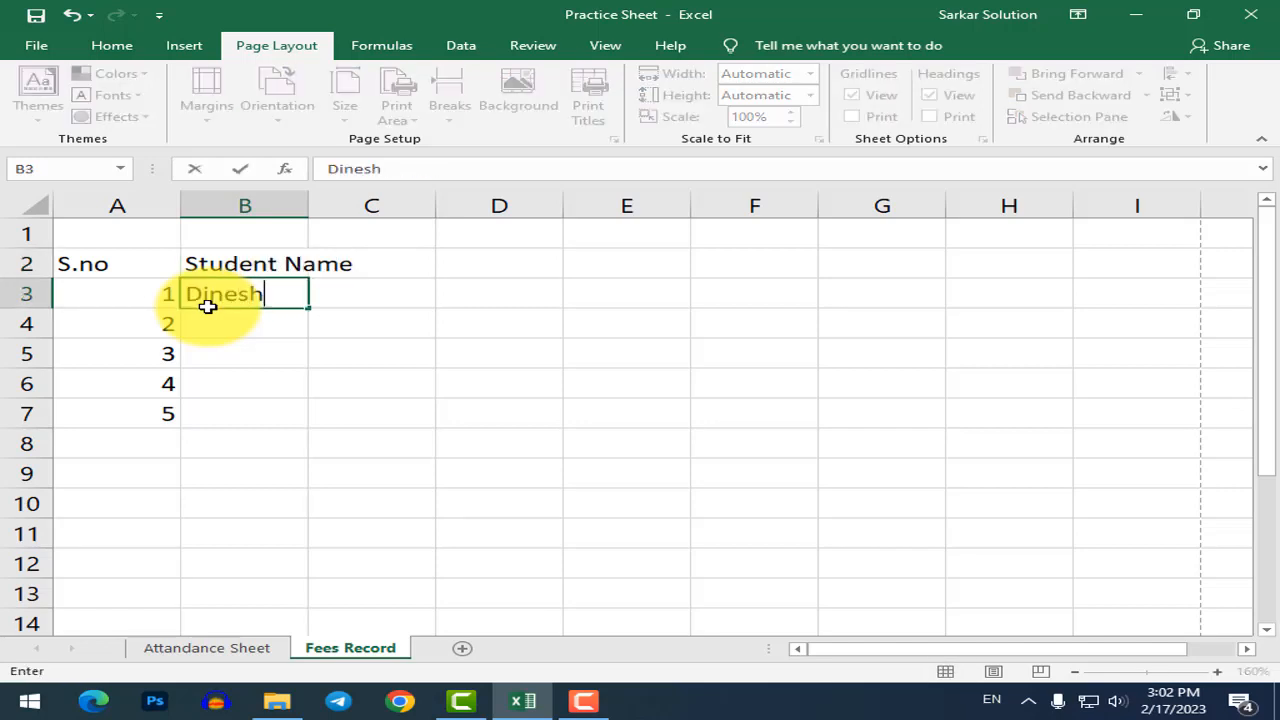
{"action": "key", "text": "Return"}
{"action": "type", "text": "Brije"}
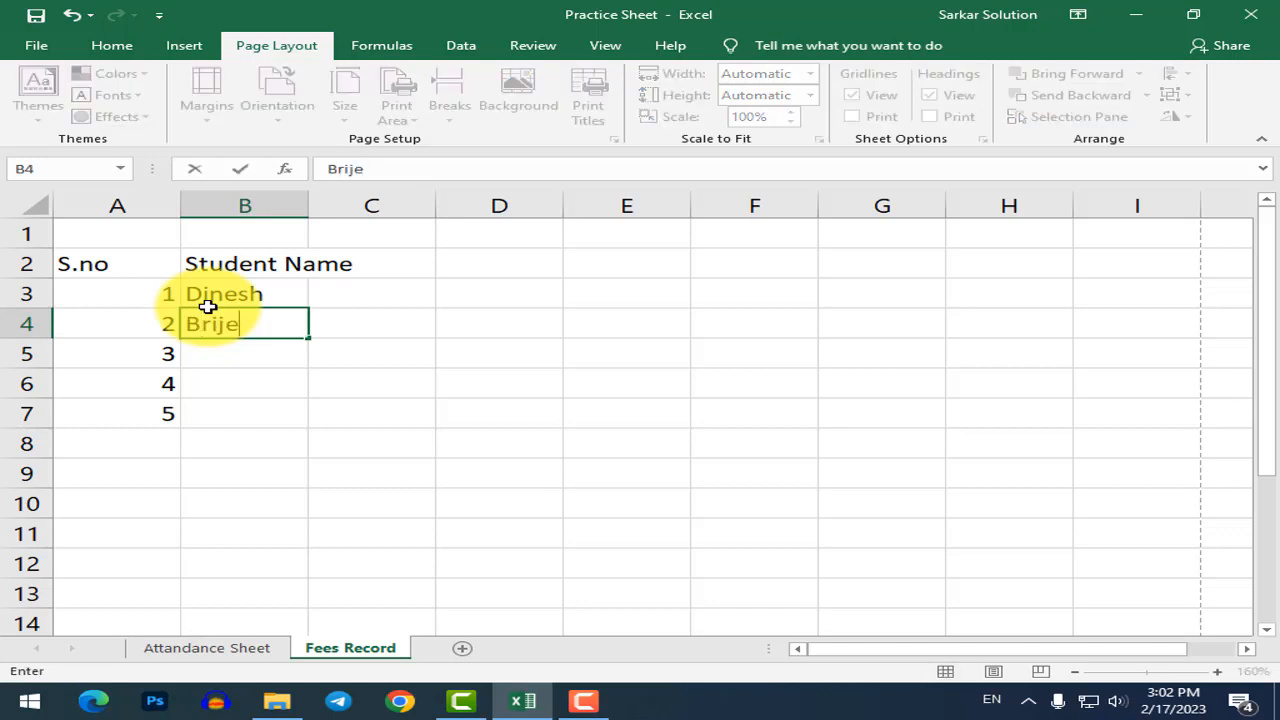
{"action": "key", "text": "BackSpace"}
{"action": "type", "text": "esh"}
{"action": "key", "text": "Return"}
{"action": "type", "text": "Mu"}
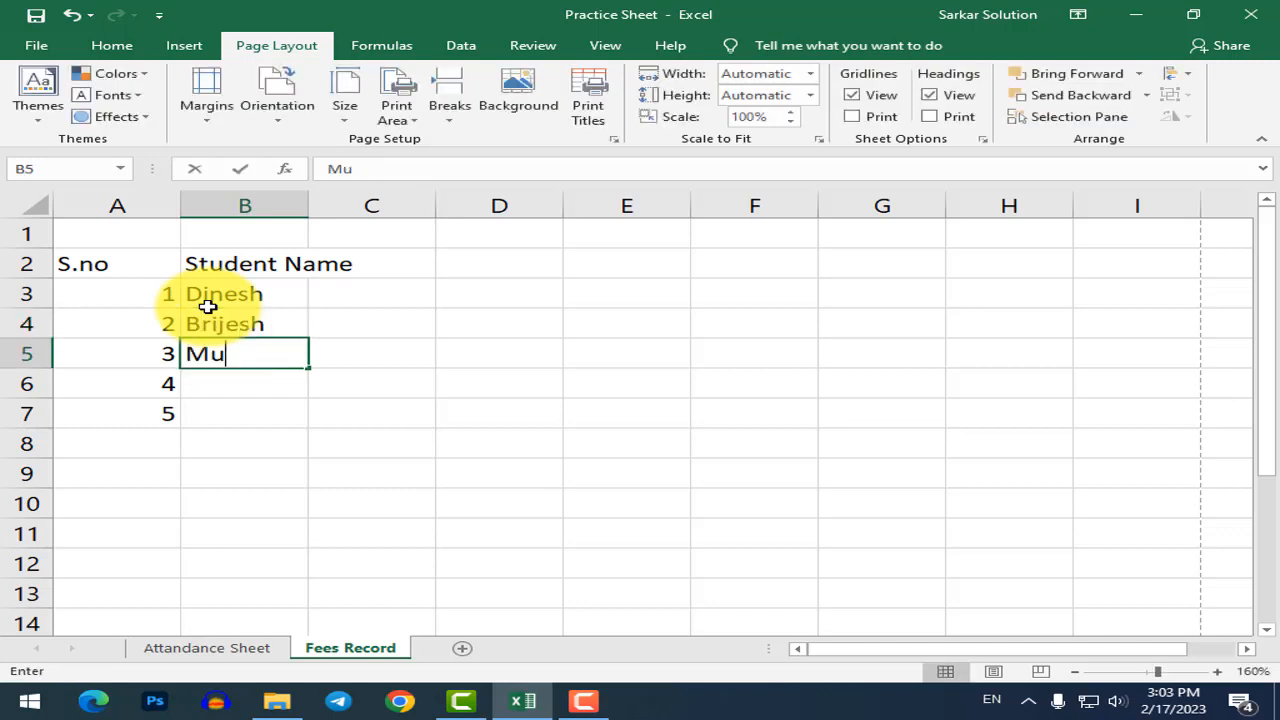
{"action": "type", "text": "kesh"}
{"action": "key", "text": "Return"}
{"action": "type", "text": "Mahesh"}
{"action": "key", "text": "Return"}
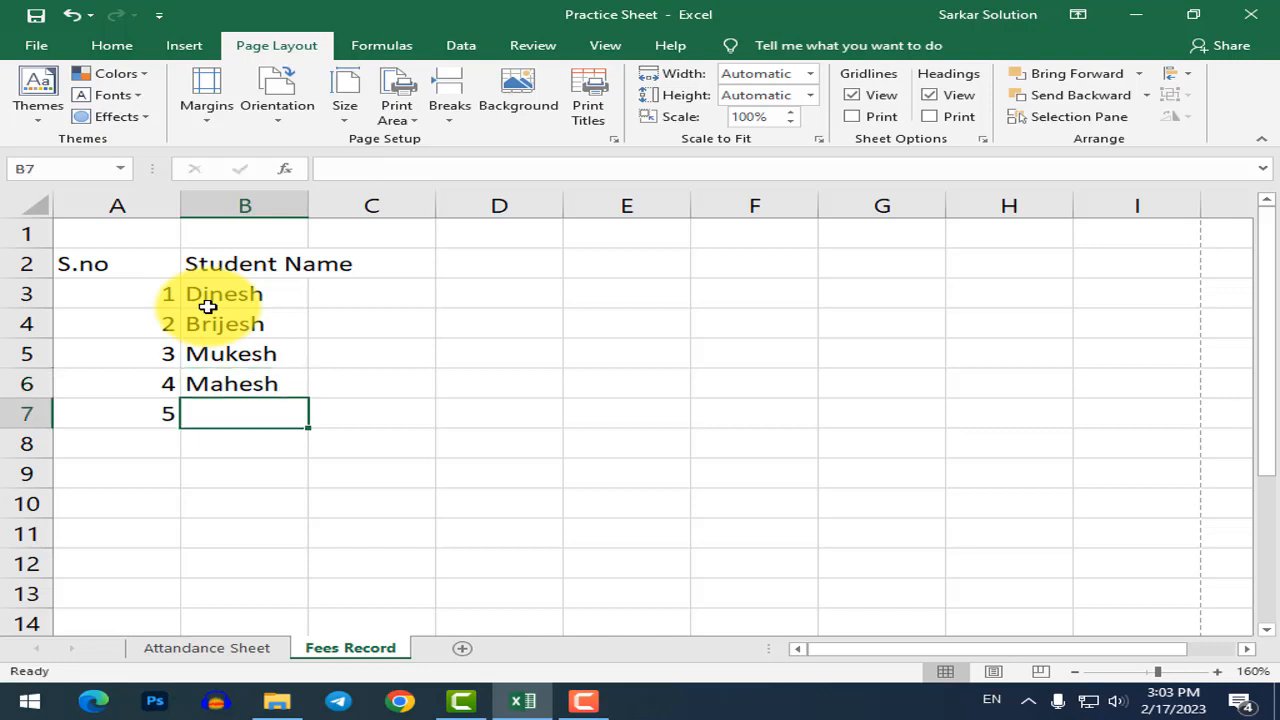
{"action": "type", "text": "KO"}
{"action": "key", "text": "BackSpace"}
{"action": "type", "text": "M"}
{"action": "key", "text": "BackSpace"}
{"action": "key", "text": "BackSpace"}
{"action": "type", "text": "MOhit"}
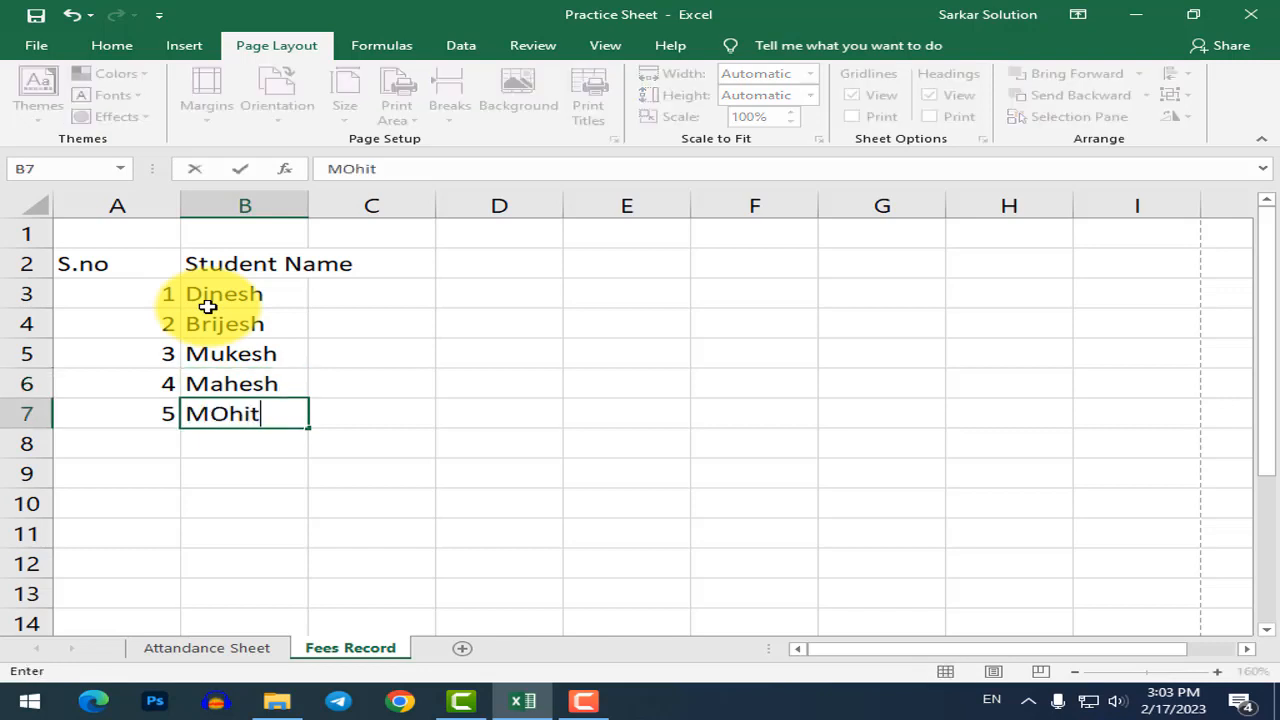
{"action": "key", "text": "ctrl+Return"}
{"action": "key", "text": "Return"}
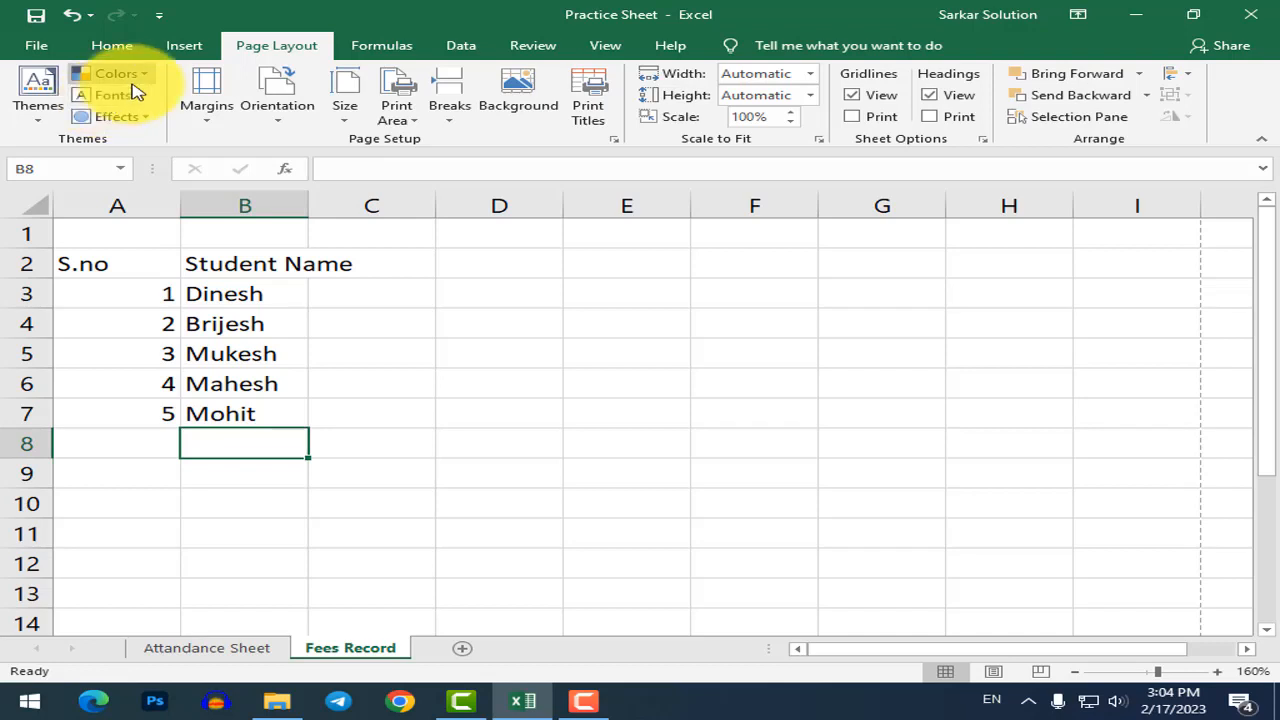
Enter the first month heading 'Jan' in cell C2.
{"action": "left_click", "coordinate": [364, 290]}
{"action": "left_click", "coordinate": [395, 256]}
{"action": "double_click", "coordinate": [395, 256]}
{"action": "left_click", "coordinate": [529, 329]}
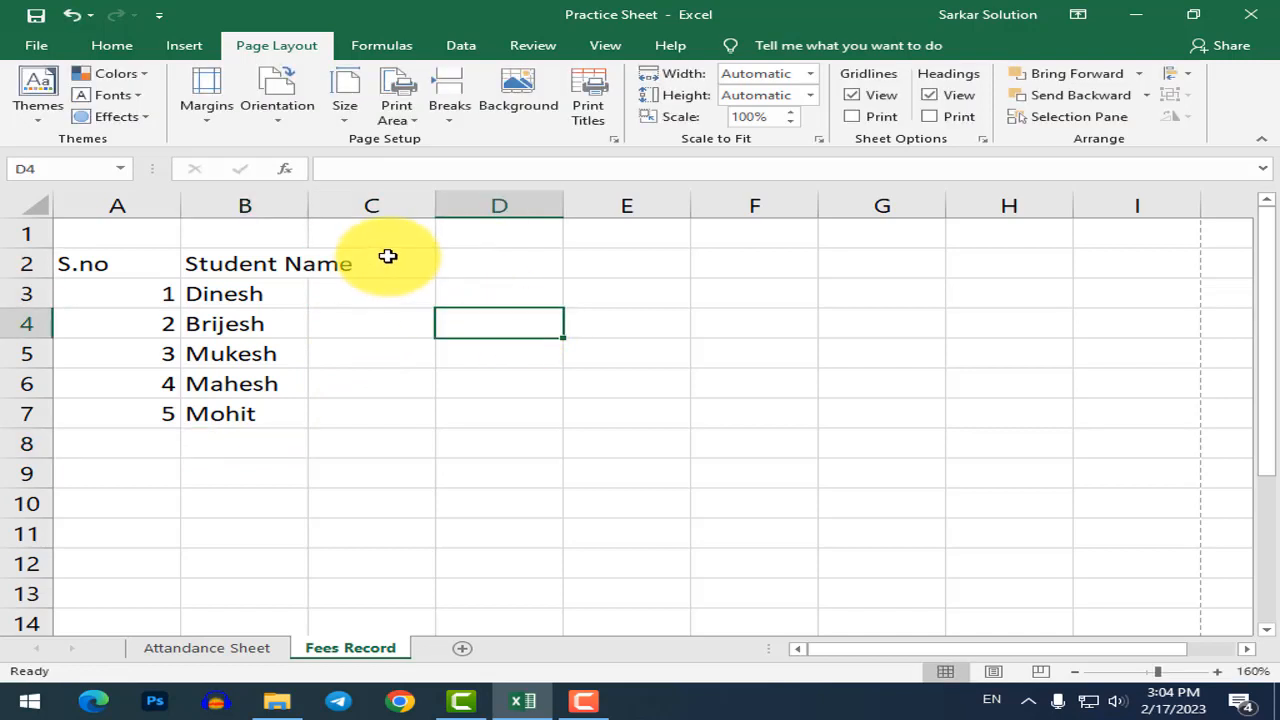
{"action": "left_click", "coordinate": [386, 254]}
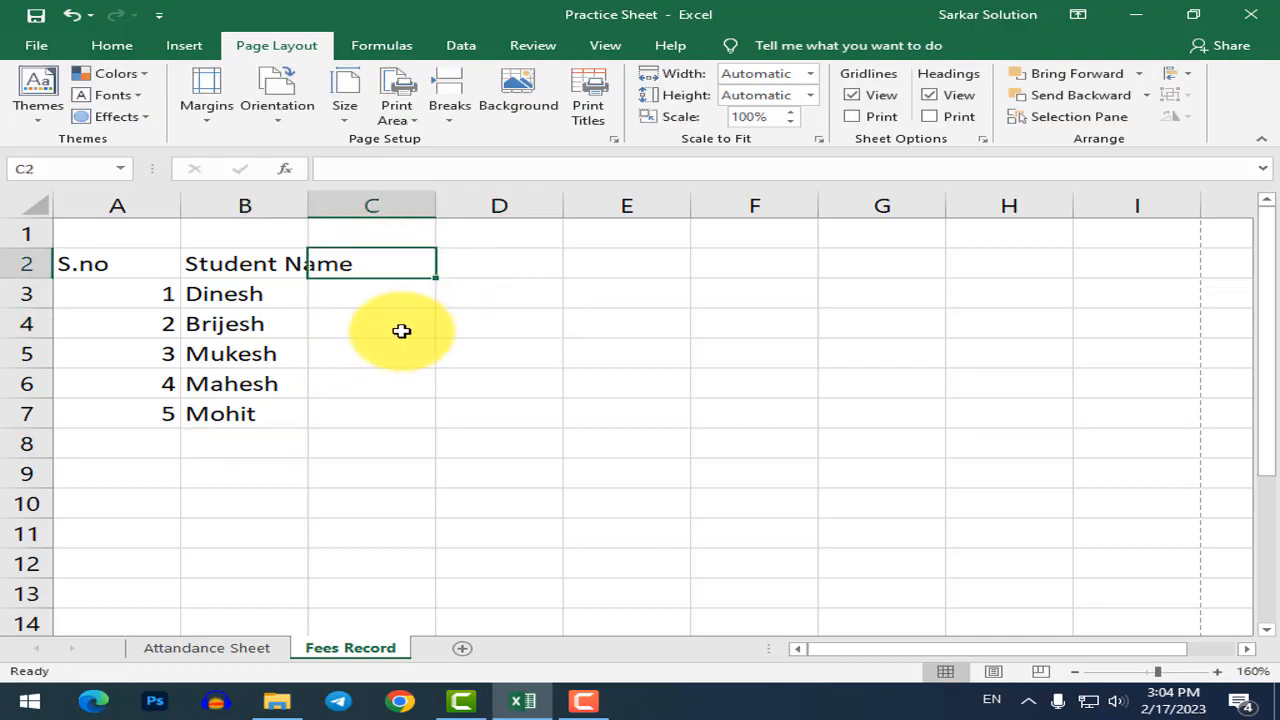
{"action": "type", "text": "Jan"}
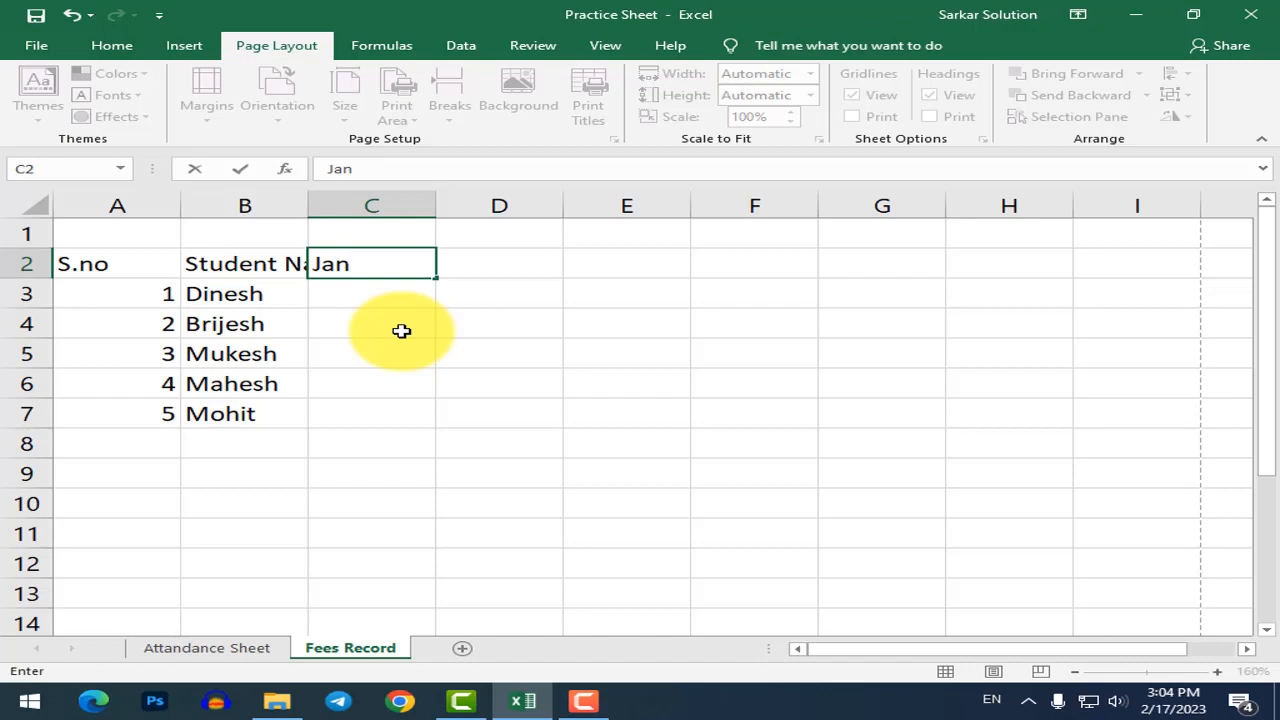
{"action": "key", "text": "Tab"}
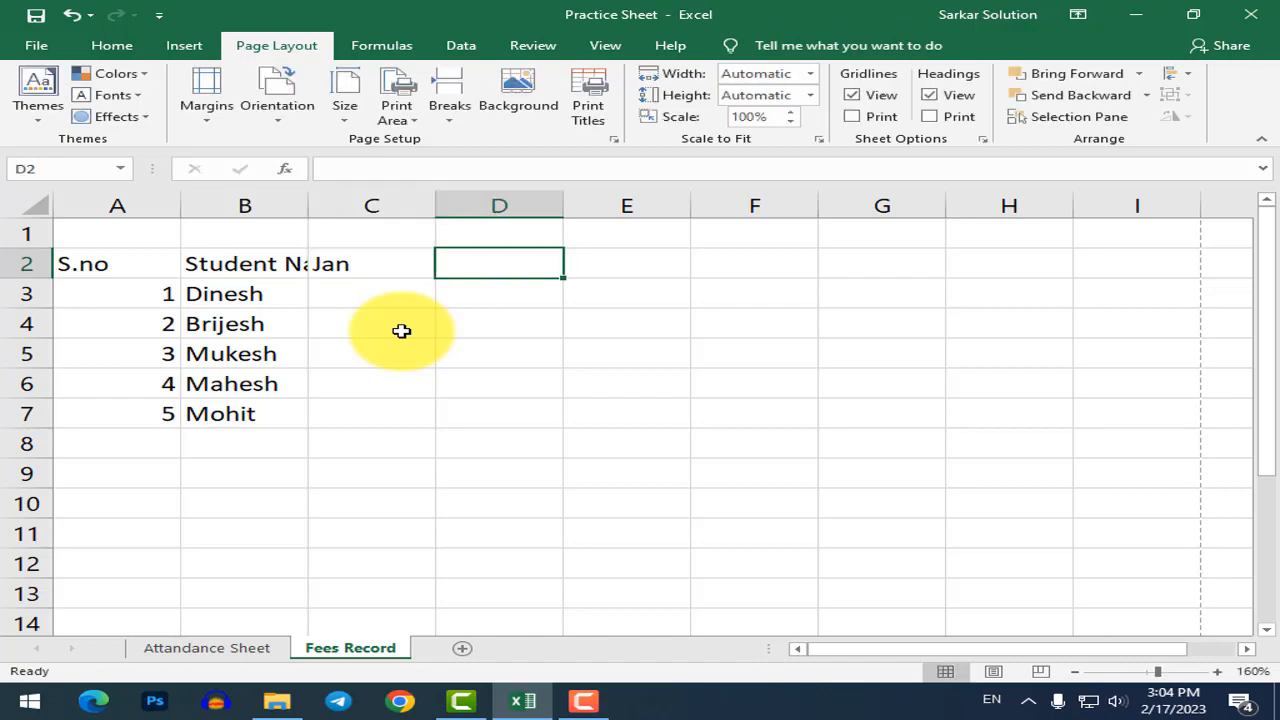
AutoFill the month headings Jan through Dec across C2:N2.
{"action": "left_click", "coordinate": [400, 273]}
{"action": "left_click_drag", "start_coordinate": [437, 279], "coordinate": [191, 283]}
{"action": "scroll", "coordinate": [525, 360], "scroll_direction": "down", "scroll_amount": 5}
{"action": "left_click", "coordinate": [143, 274]}
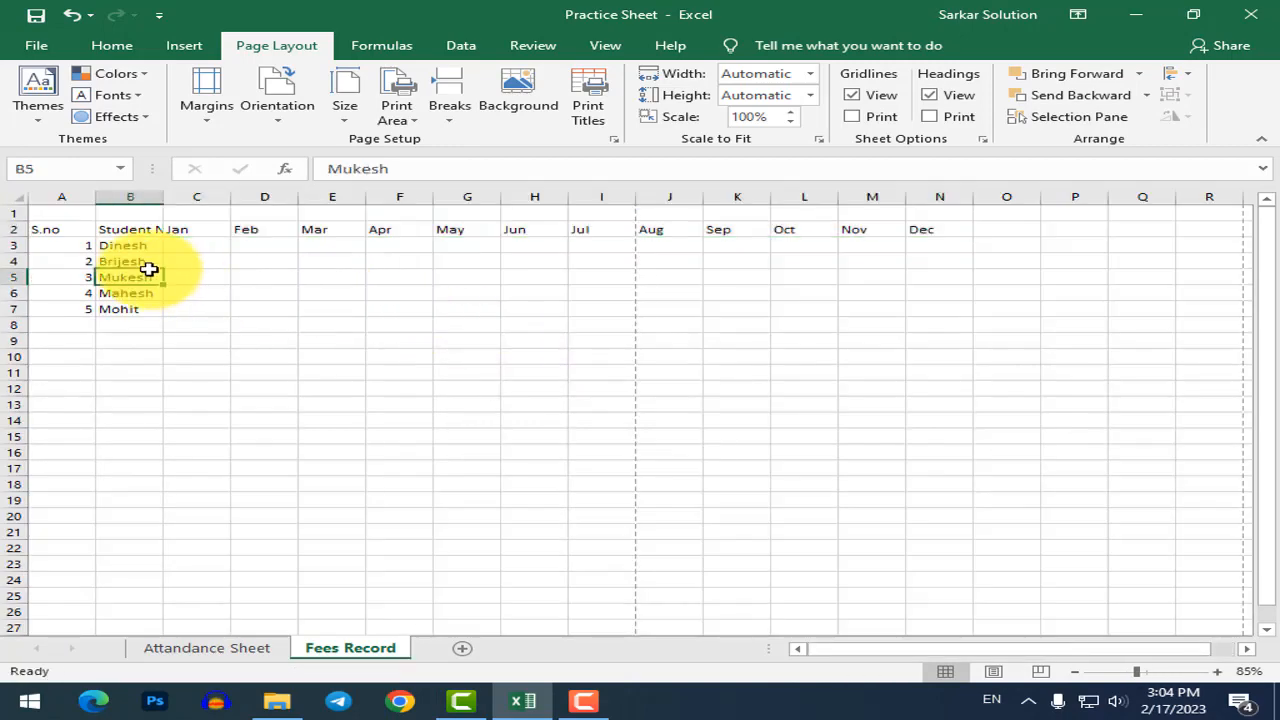
{"action": "left_click", "coordinate": [183, 248]}
{"action": "scroll", "coordinate": [110, 255], "scroll_direction": "up", "scroll_amount": 3}
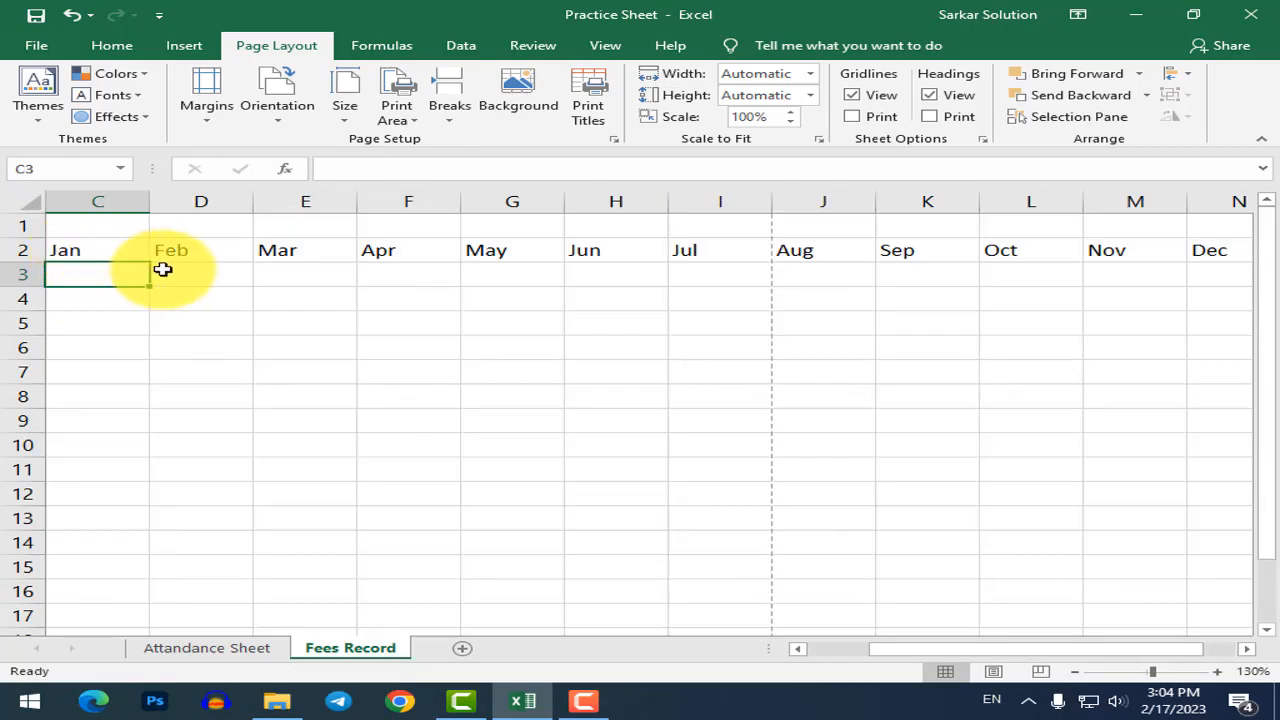
{"action": "scroll", "coordinate": [230, 285], "scroll_direction": "down", "scroll_amount": 3}
{"action": "left_click_drag", "start_coordinate": [63, 214], "coordinate": [929, 213]}
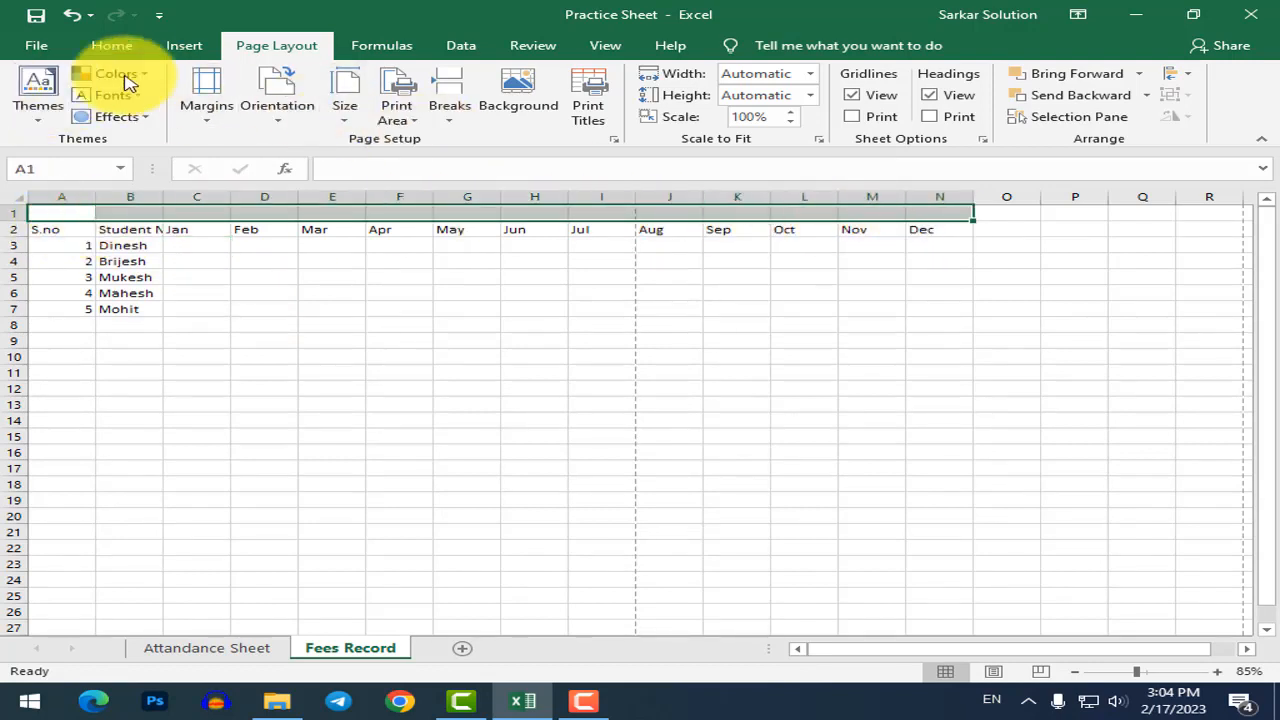
Enter 'Paid' in O2 and 'Balance' in P2 after the Dec heading.
{"action": "left_click", "coordinate": [1006, 304]}
{"action": "left_click", "coordinate": [1011, 226]}
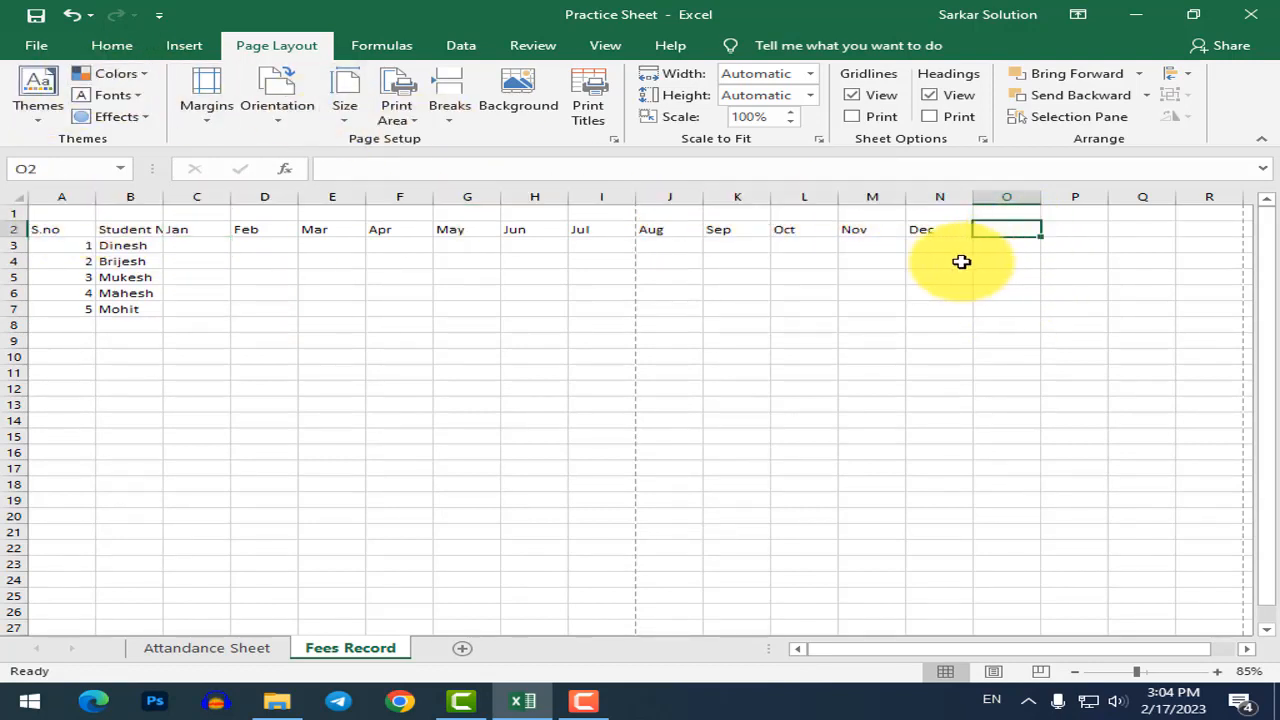
{"action": "type", "text": "To"}
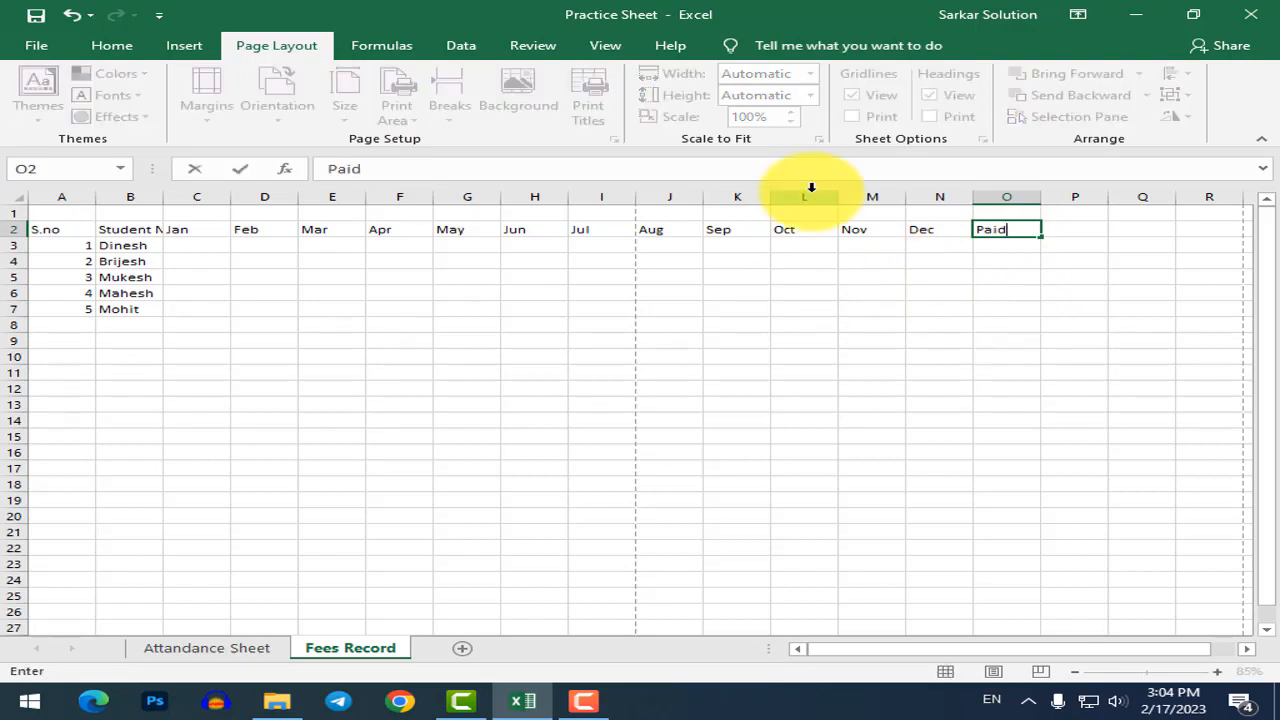
{"action": "key", "text": "Tab"}
{"action": "type", "text": "Bala"}
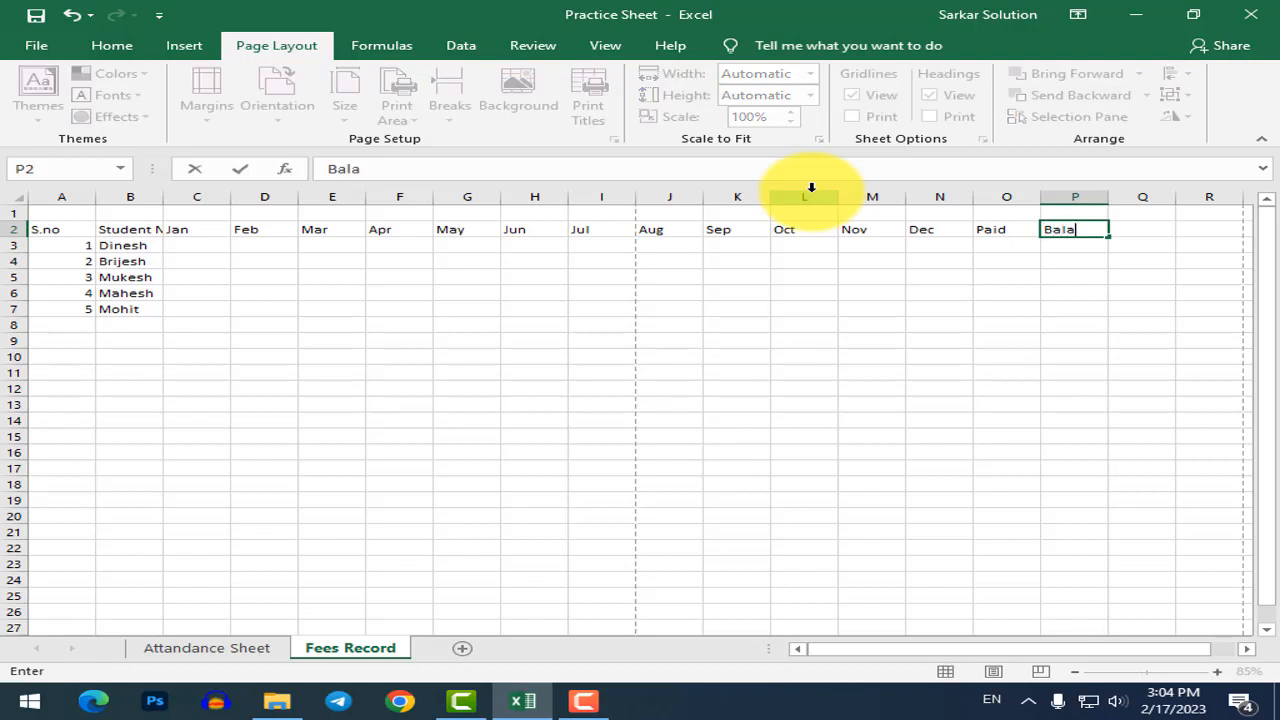
{"action": "key", "text": "Return"}
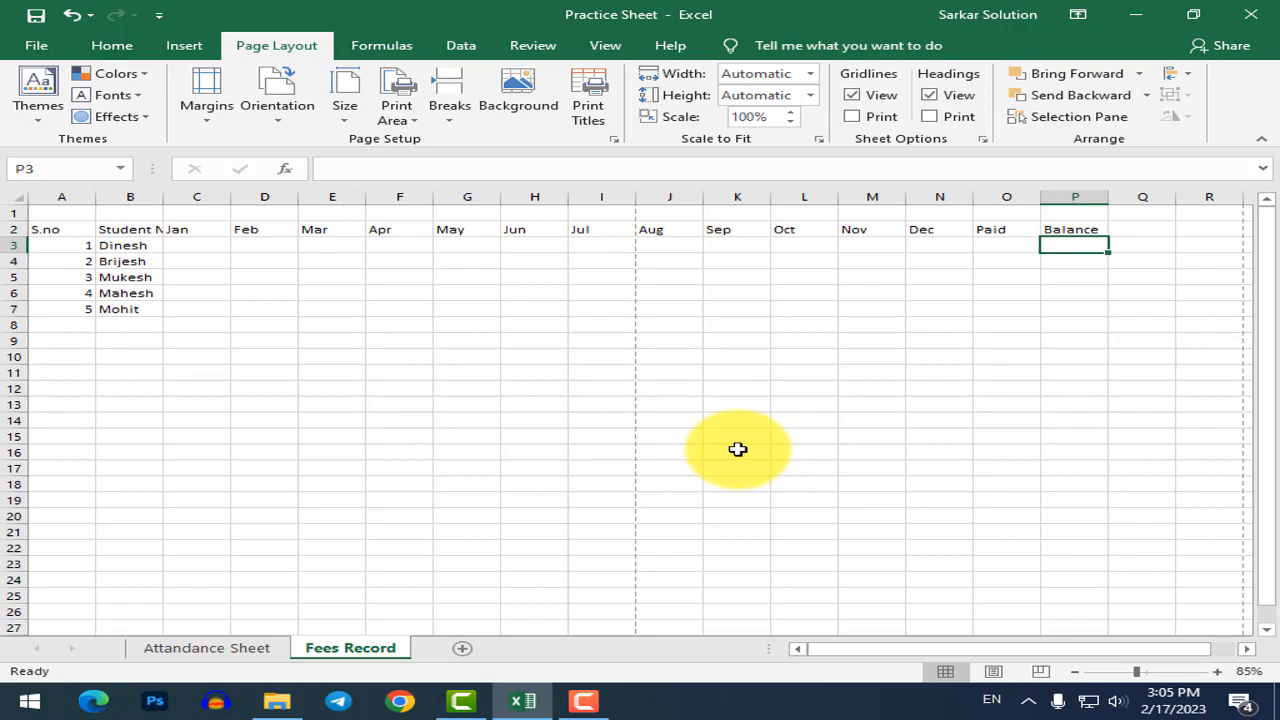
{"action": "left_click", "coordinate": [192, 246]}
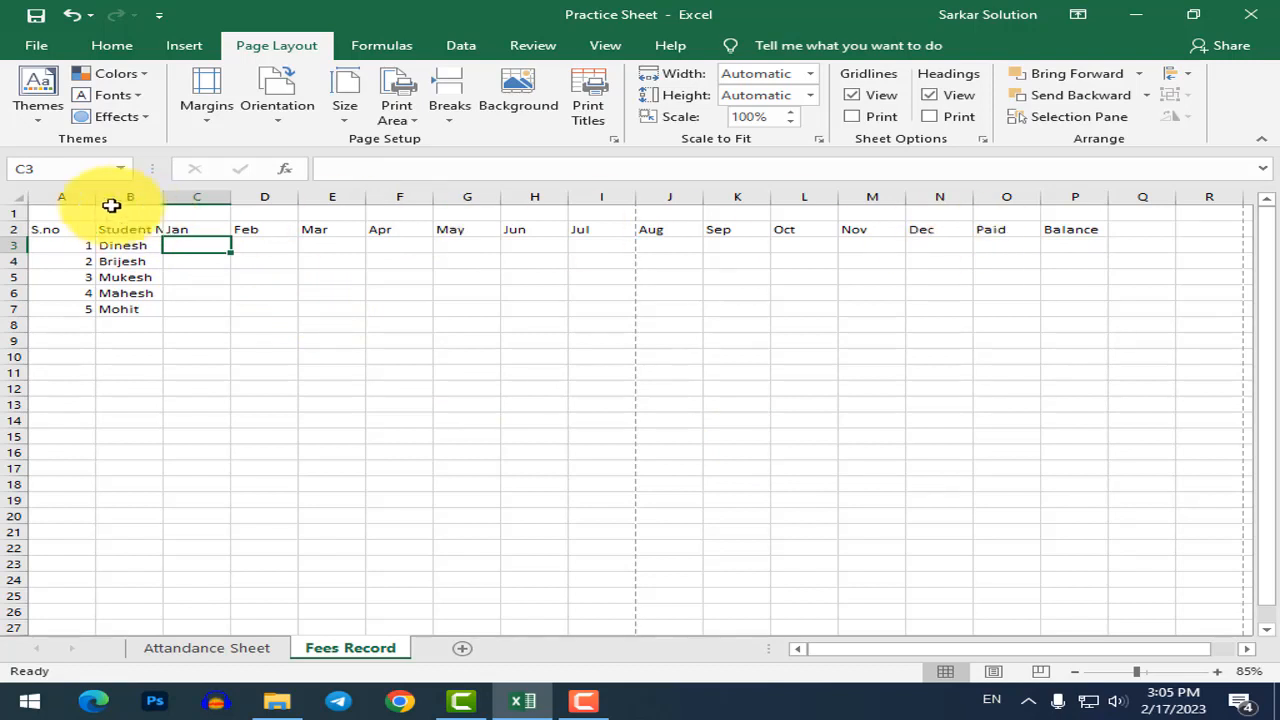
Merge and centre A1:P1 and enter the title 'Fees Record'.
{"action": "left_click_drag", "start_coordinate": [69, 210], "coordinate": [1080, 210]}
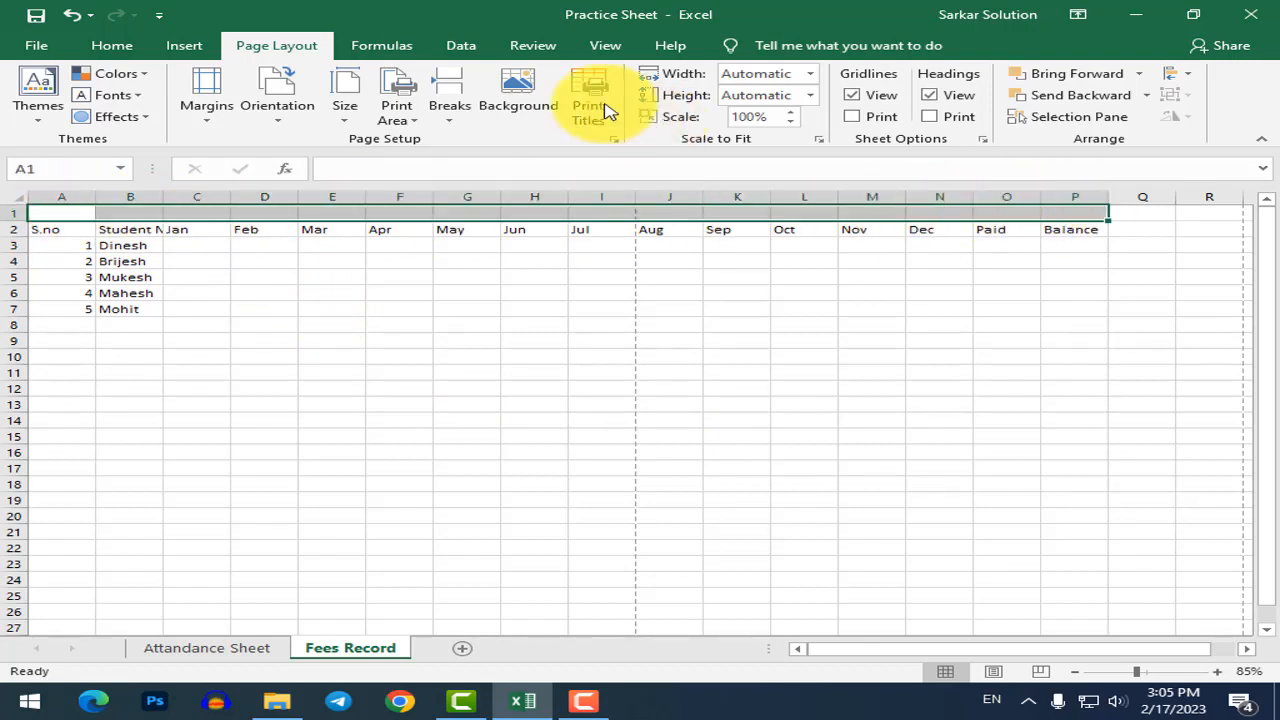
{"action": "left_click", "coordinate": [108, 47]}
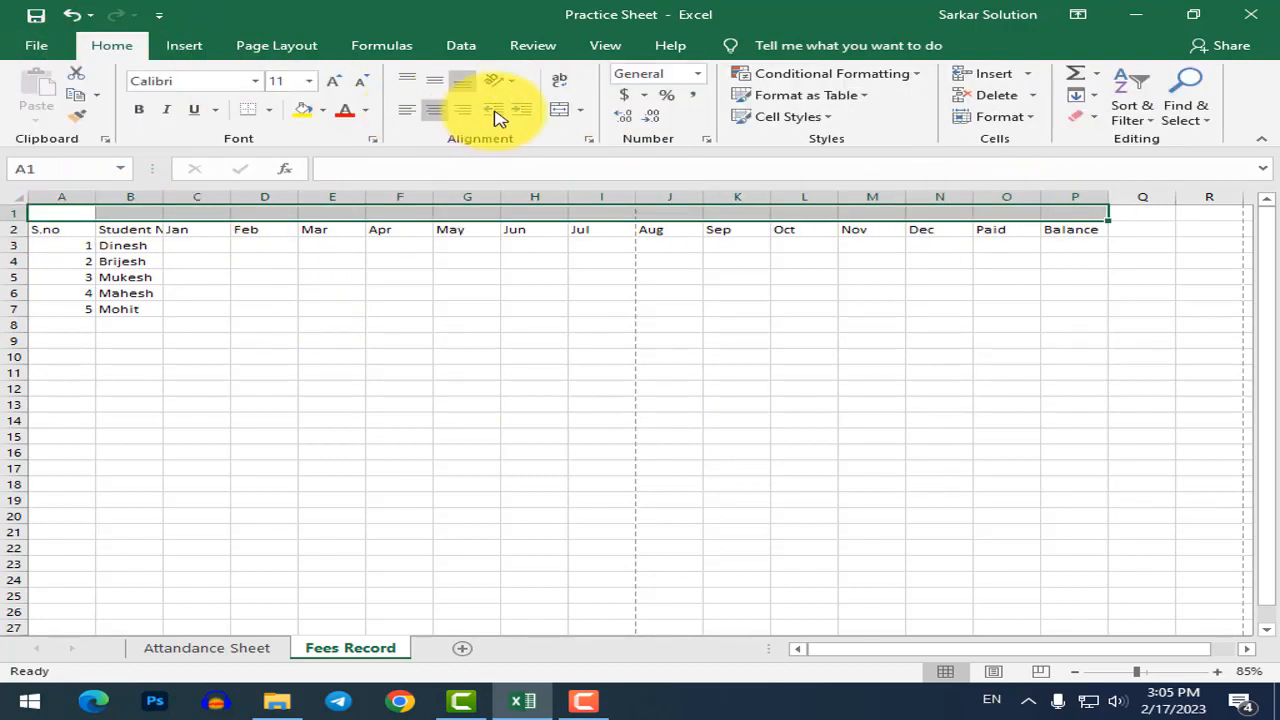
{"action": "left_click", "coordinate": [580, 120]}
{"action": "left_click", "coordinate": [563, 112]}
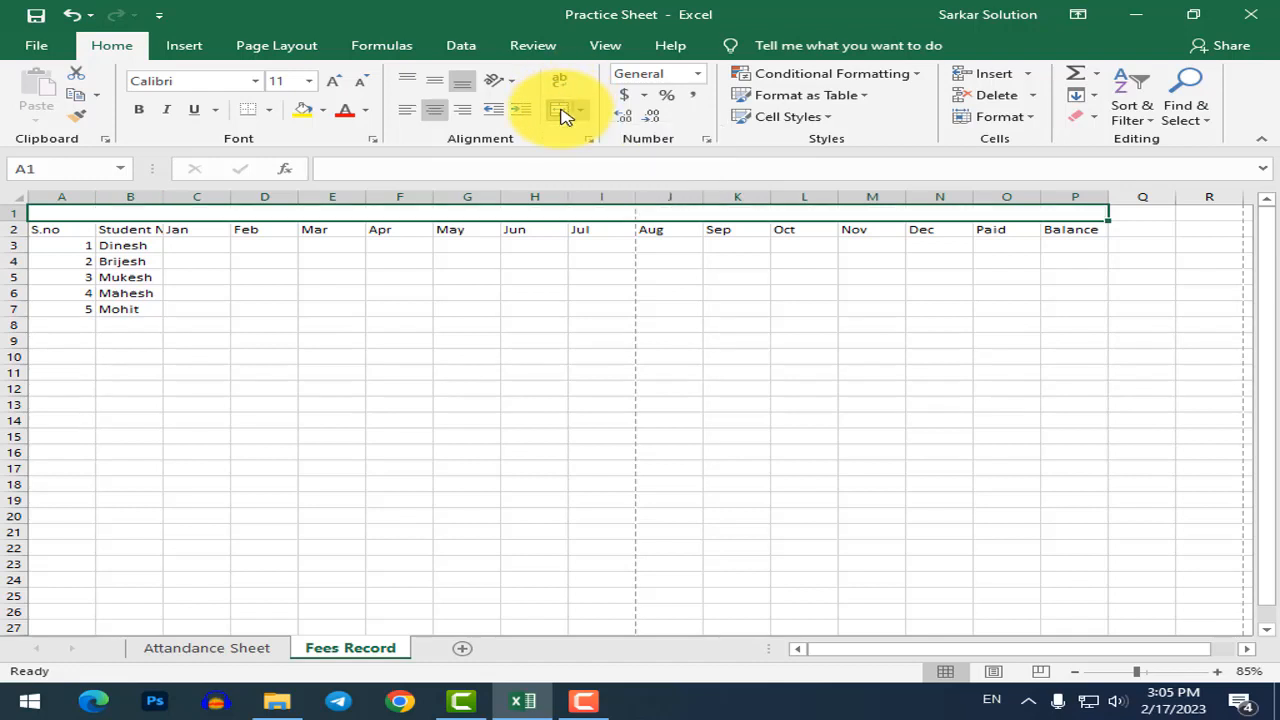
{"action": "type", "text": "Fee"}
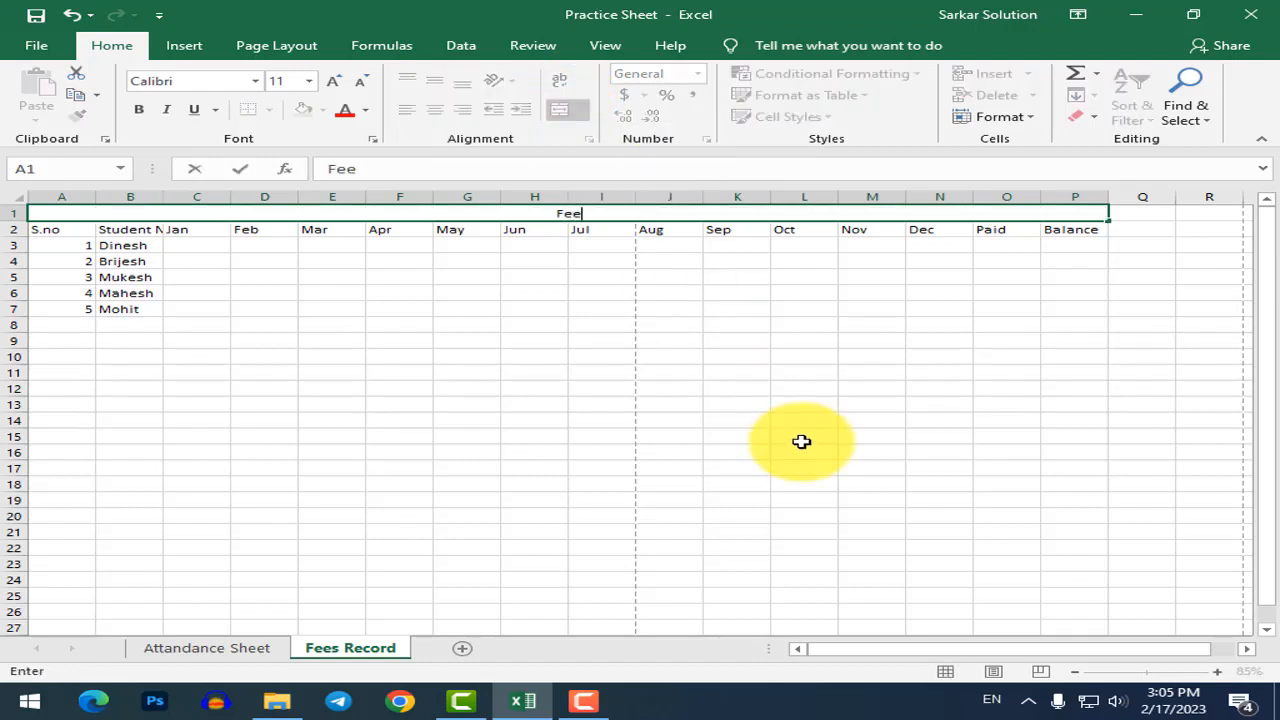
{"action": "type", "text": "s Record"}
{"action": "key", "text": "Return"}
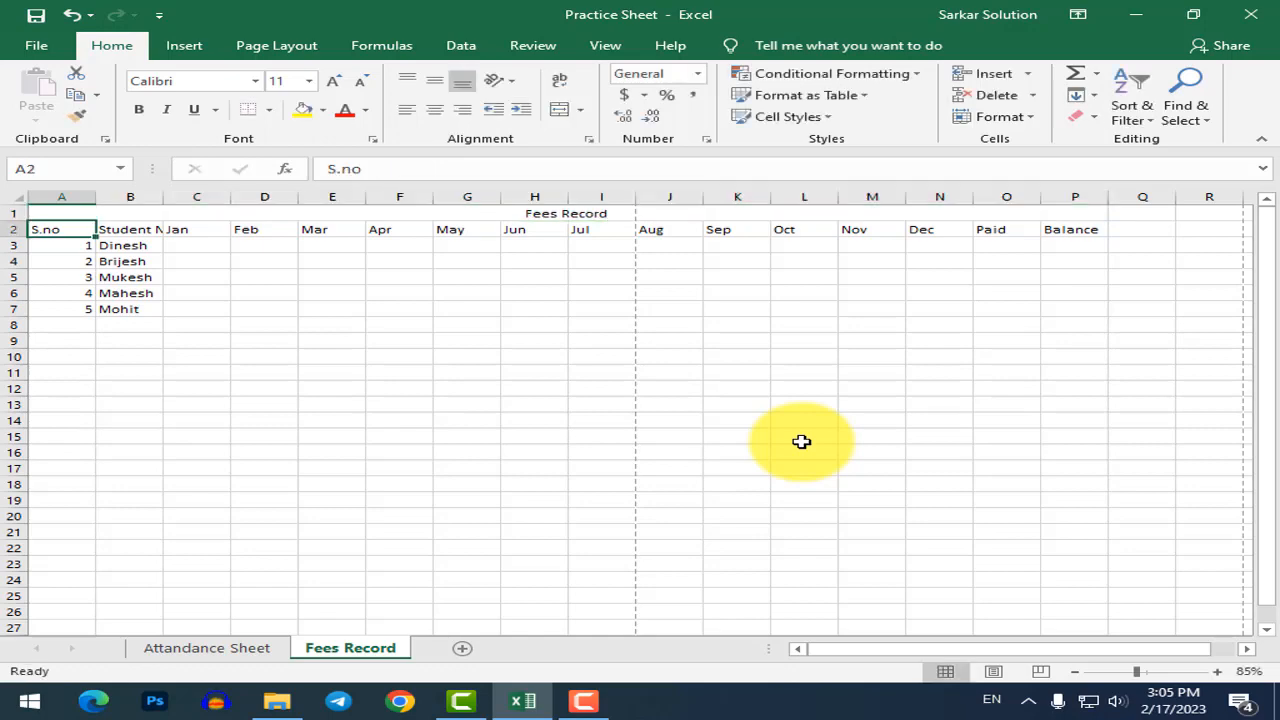
Increase the font size of the Fees Record title.
{"action": "left_click", "coordinate": [573, 213]}
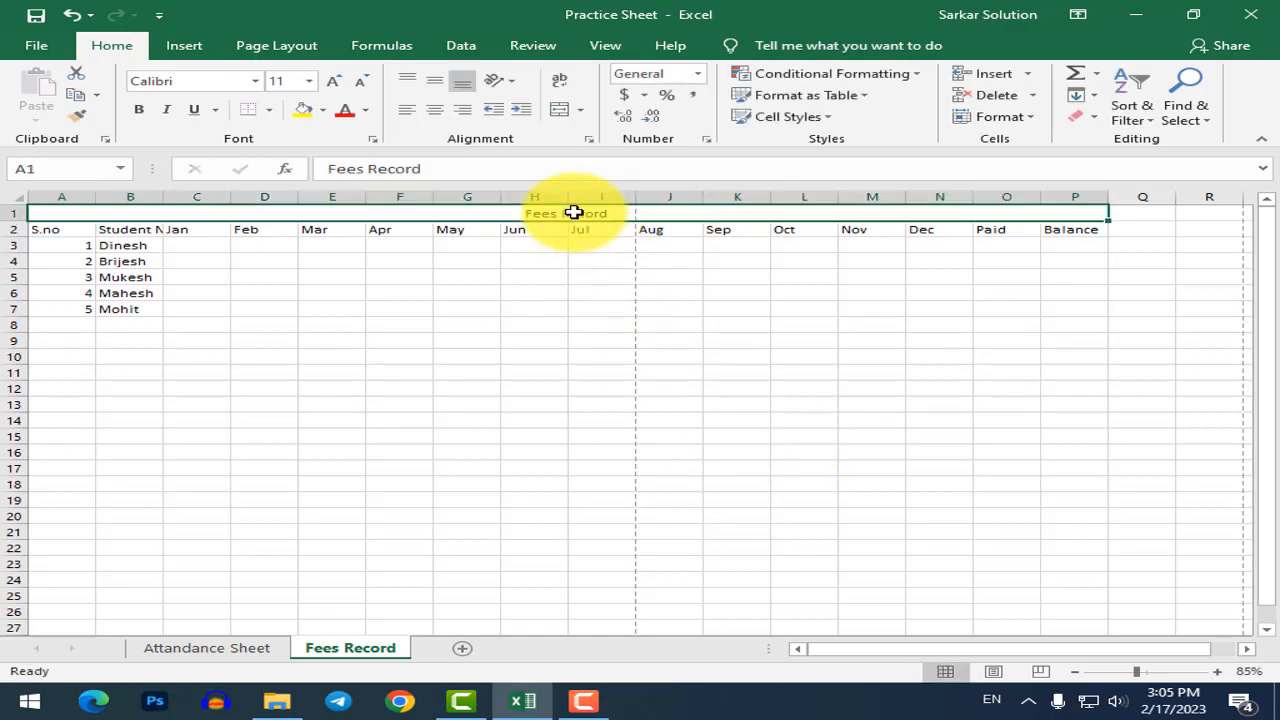
{"action": "left_click", "coordinate": [334, 82]}
{"action": "left_click", "coordinate": [334, 82]}
{"action": "left_click", "coordinate": [334, 82]}
{"action": "left_click", "coordinate": [334, 82]}
{"action": "left_click", "coordinate": [512, 302]}
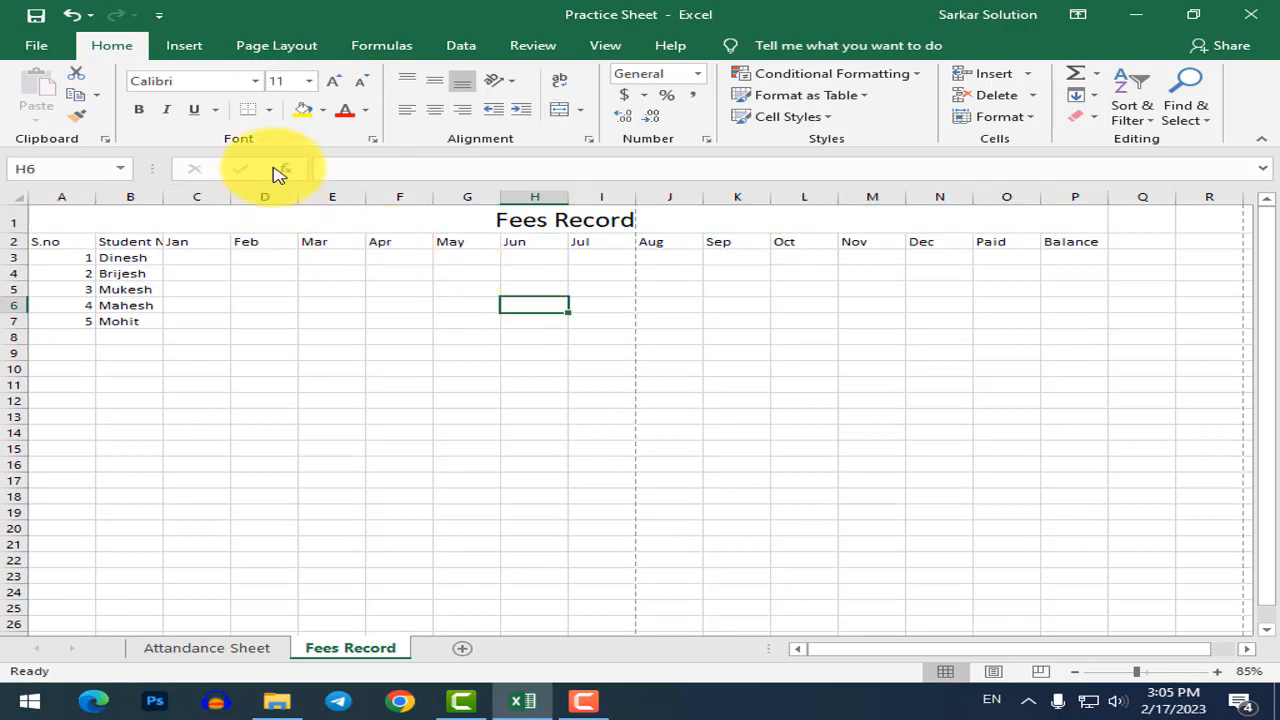
{"action": "left_click", "coordinate": [277, 47]}
Set the page to landscape orientation and narrow column A for the serial numbers.
{"action": "left_click", "coordinate": [300, 95]}
{"action": "left_click", "coordinate": [314, 194]}
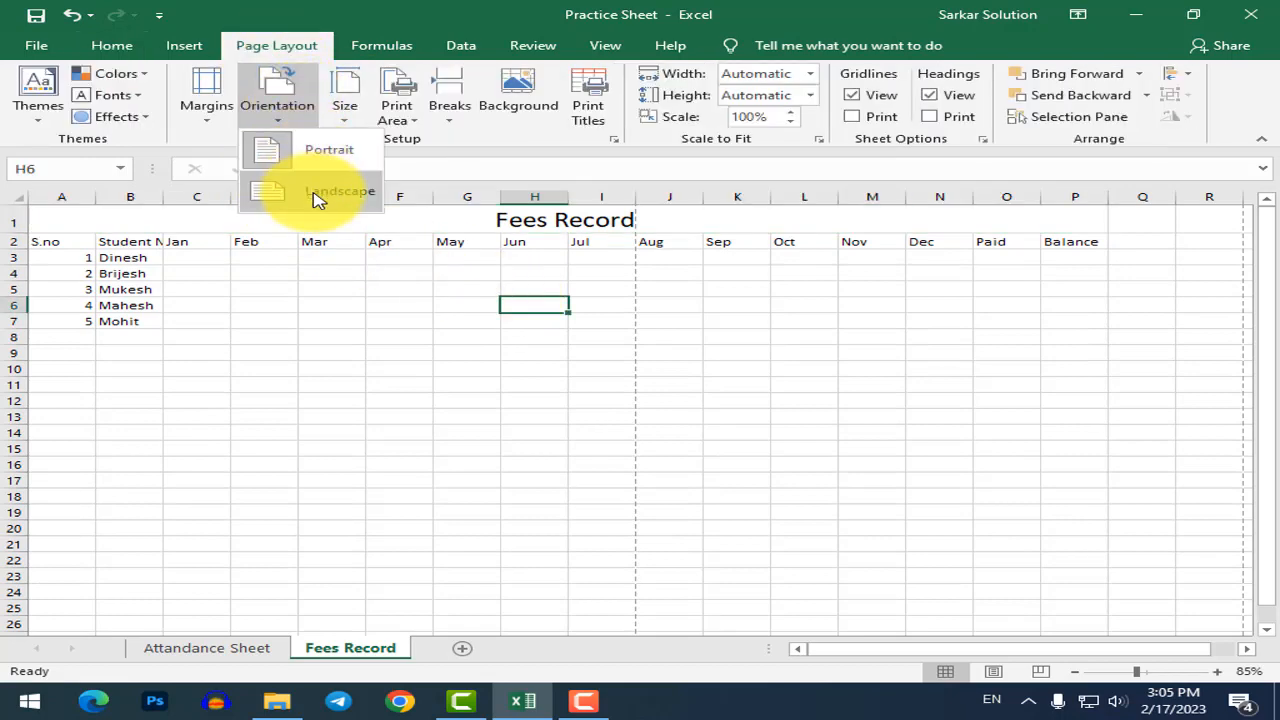
{"action": "left_click", "coordinate": [600, 318]}
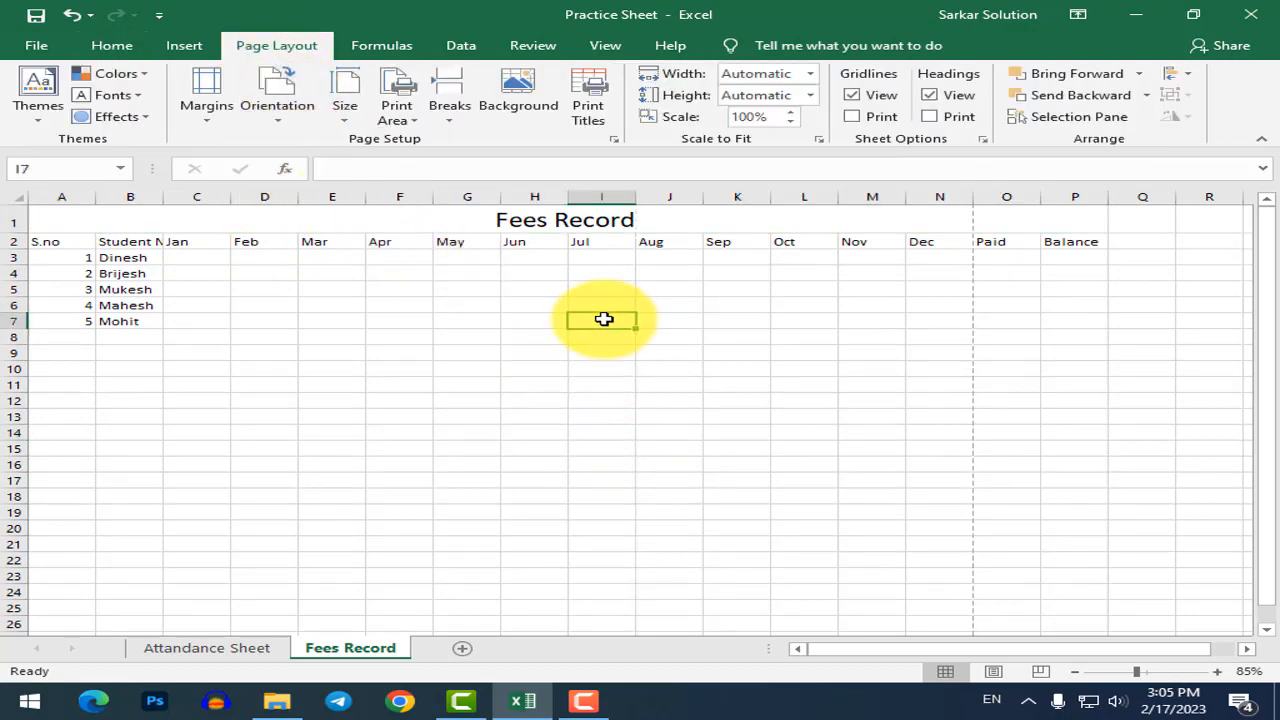
{"action": "left_click", "coordinate": [148, 274]}
{"action": "left_click_drag", "start_coordinate": [96, 196], "coordinate": [68, 197]}
Enter the first student's payments: 2000 for Jan in C3 and 500 for Feb in D3.
{"action": "left_click", "coordinate": [245, 296]}
{"action": "left_click", "coordinate": [214, 260]}
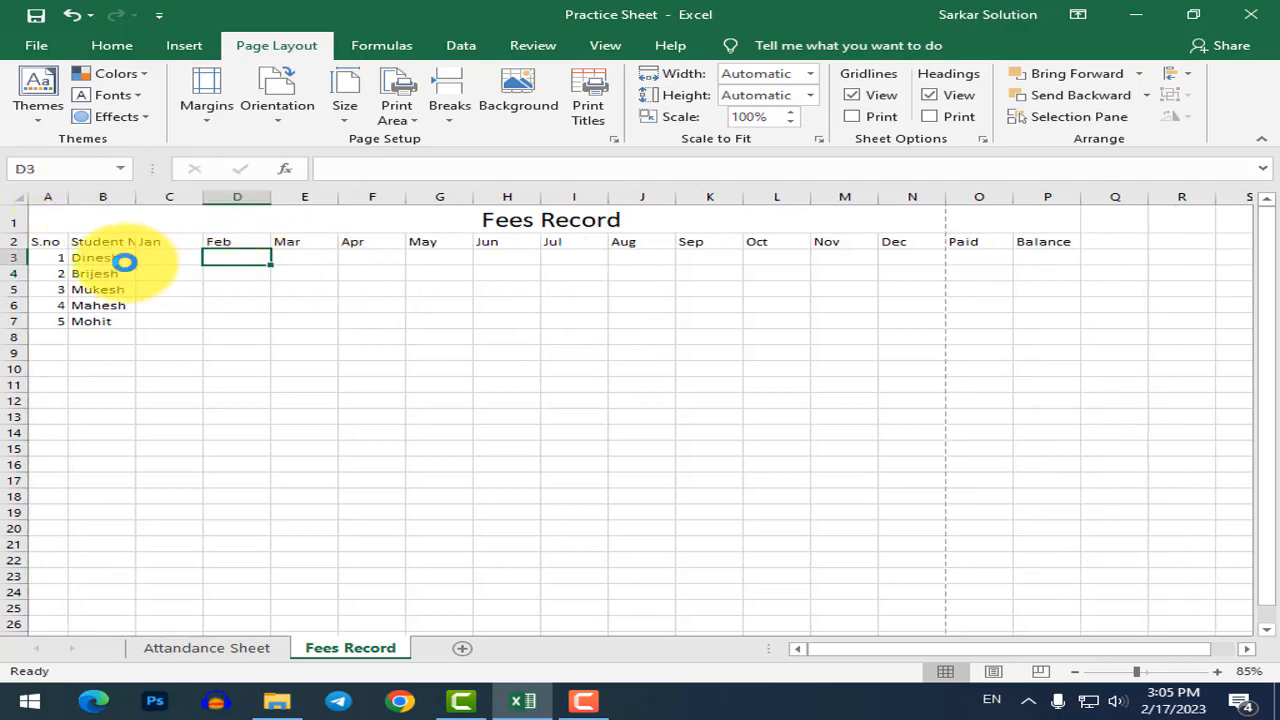
{"action": "scroll", "coordinate": [130, 270], "scroll_direction": "up", "scroll_amount": 3}
{"action": "left_click", "coordinate": [837, 654]}
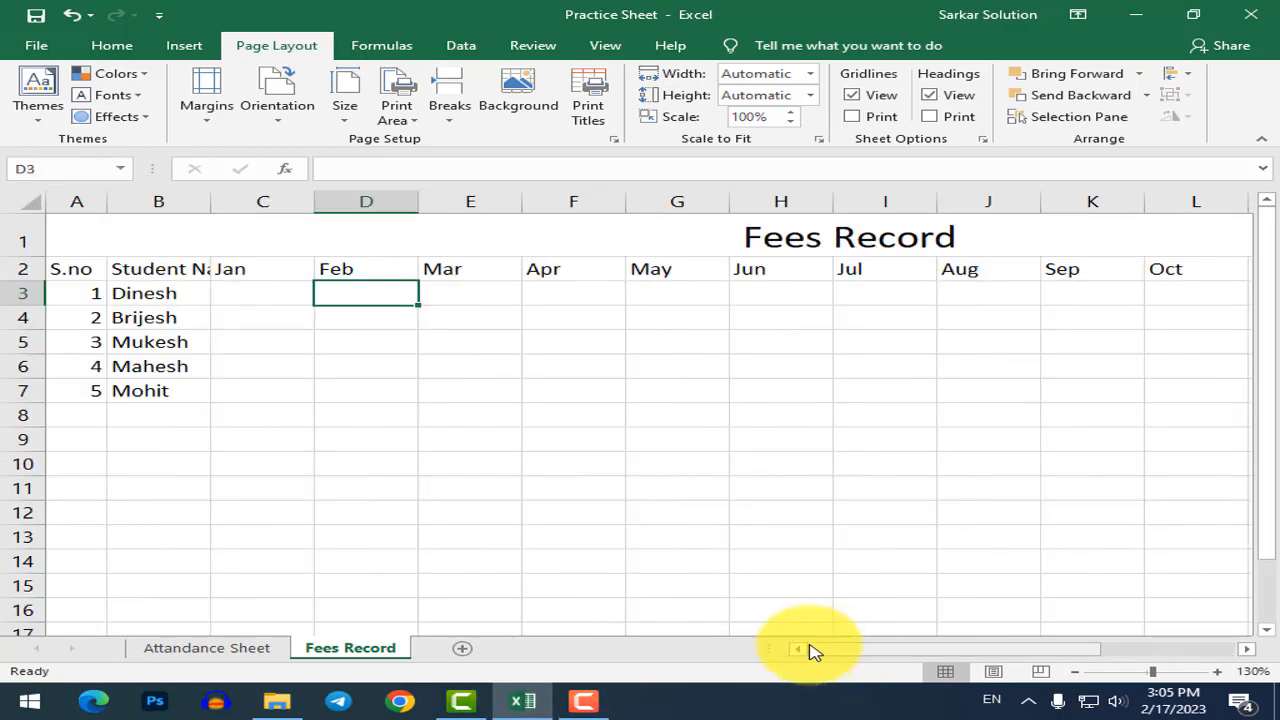
{"action": "left_click", "coordinate": [298, 291]}
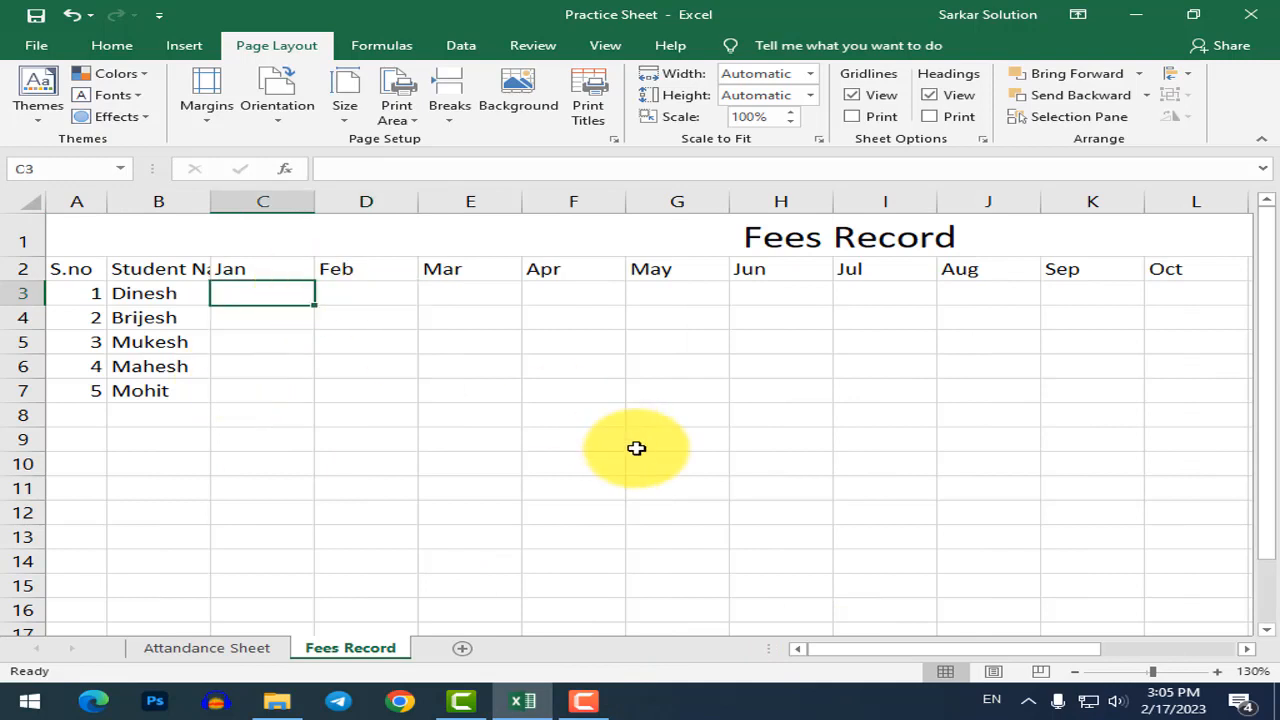
{"action": "type", "text": "2000"}
{"action": "key", "text": "Tab"}
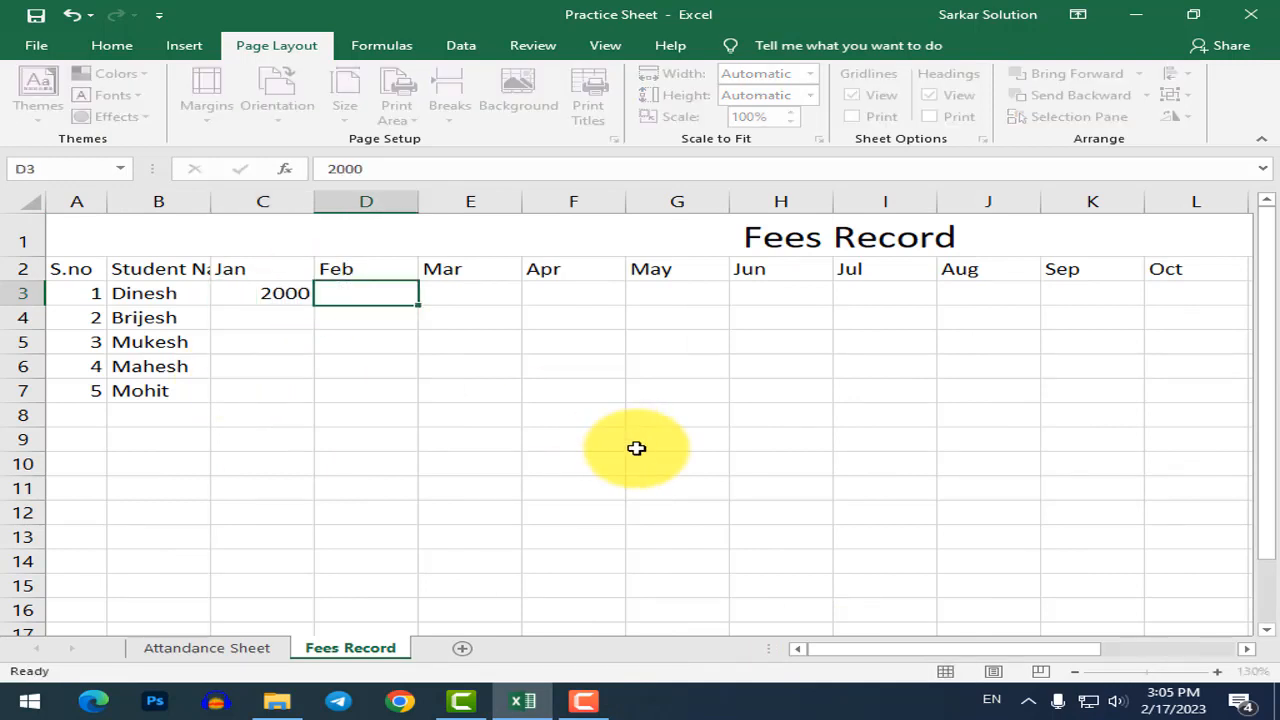
{"action": "type", "text": "500"}
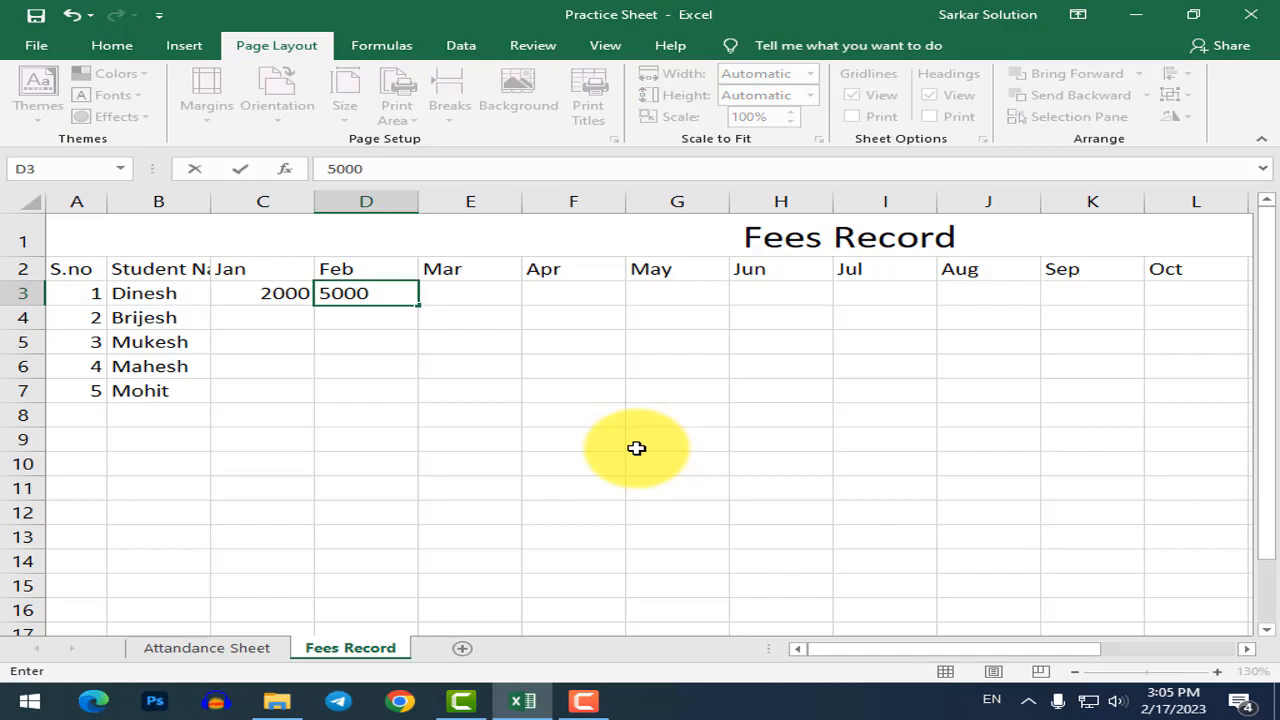
{"action": "key", "text": "Return"}
{"action": "scroll", "coordinate": [637, 448], "scroll_direction": "down", "scroll_amount": 3}
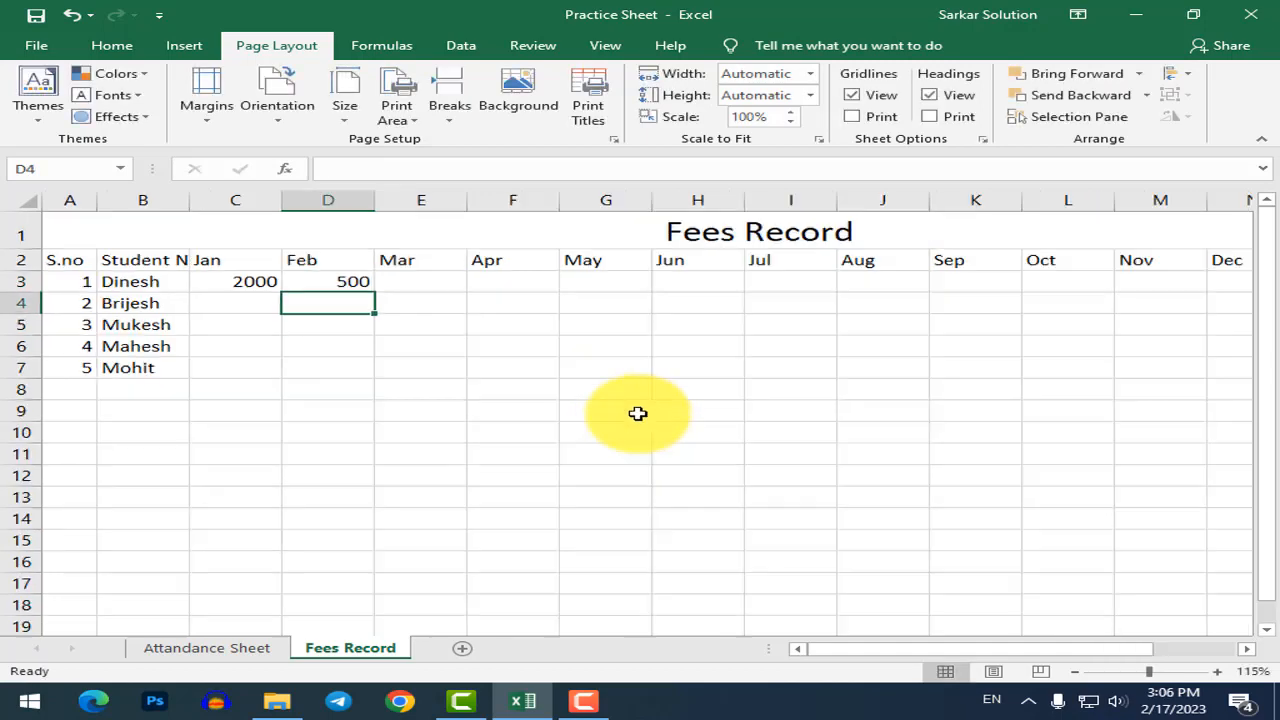
{"action": "left_click", "coordinate": [970, 262]}
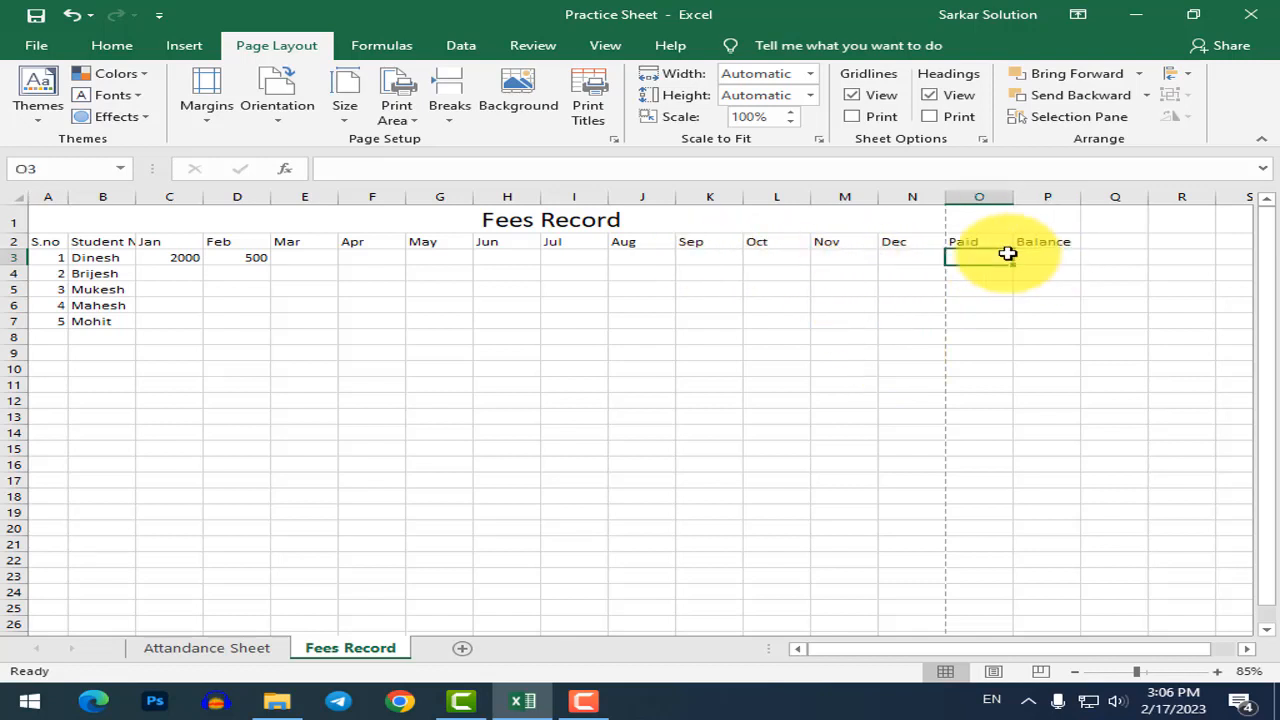
Identify the Jan–Dec payment range C3:N3 and select the Paid cell O3.
{"action": "left_click", "coordinate": [171, 257]}
{"action": "left_click", "coordinate": [906, 254]}
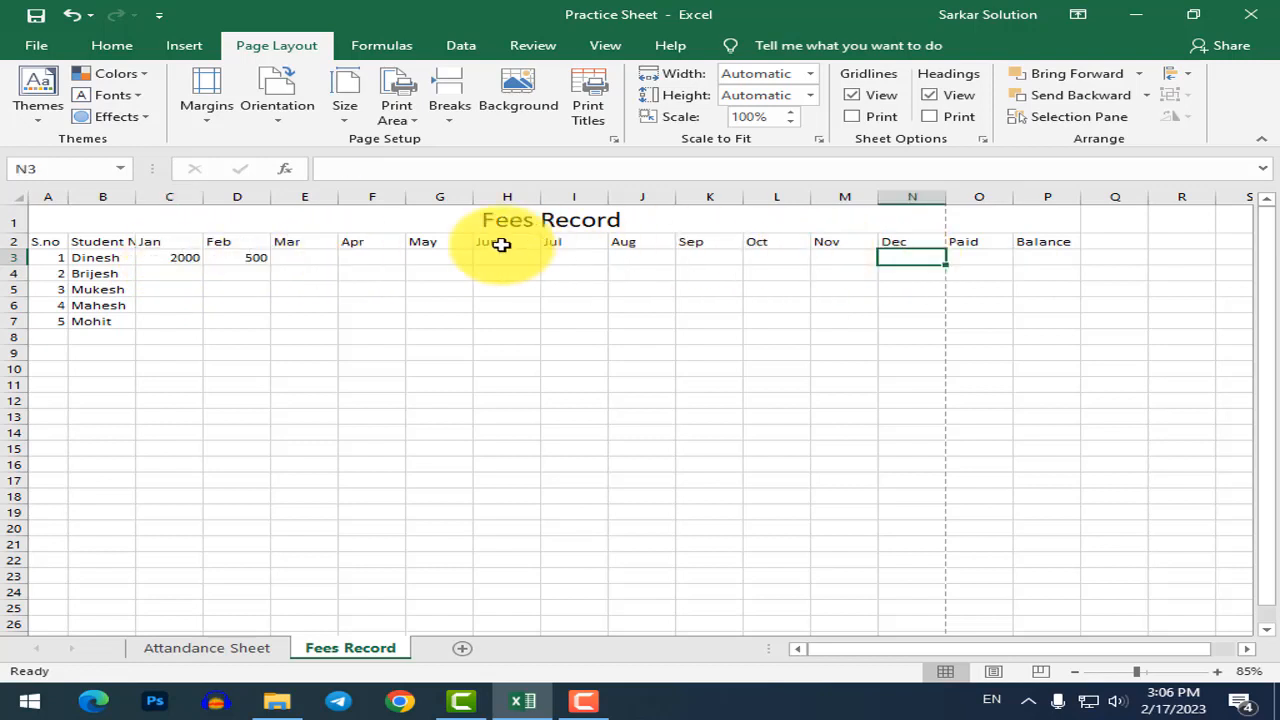
{"action": "left_click", "coordinate": [988, 253]}
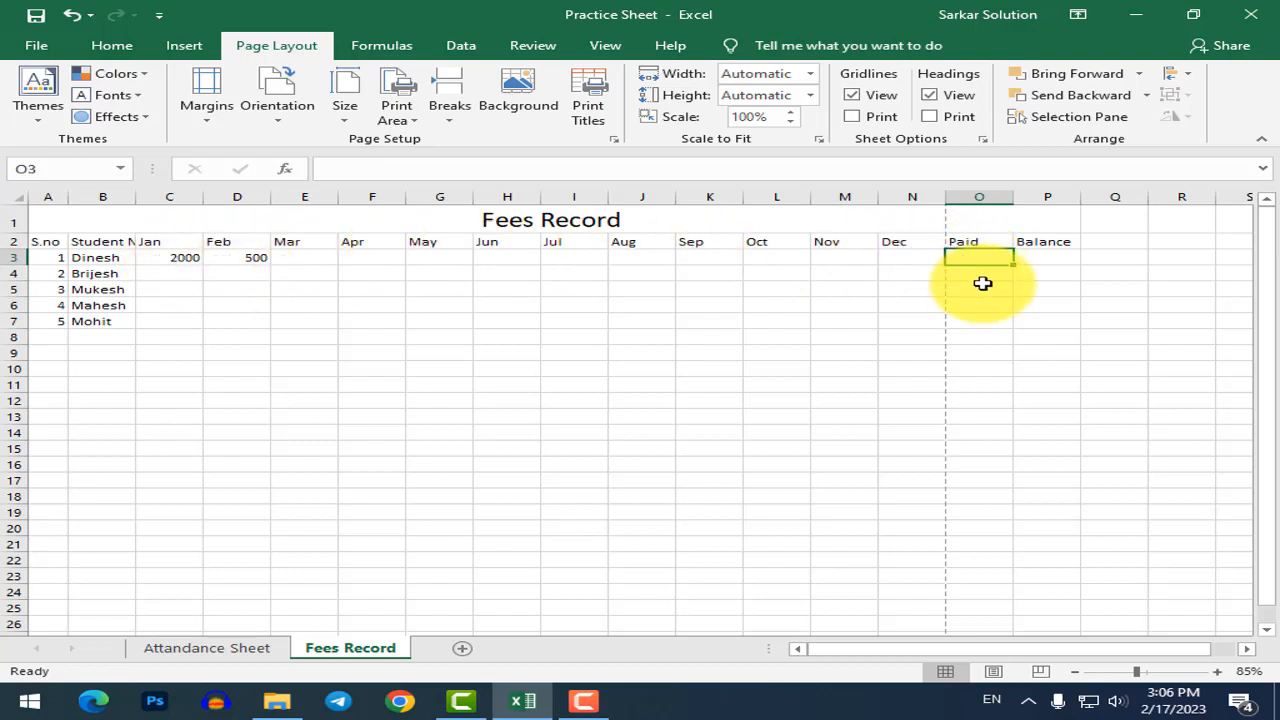
{"action": "type", "text": "="}
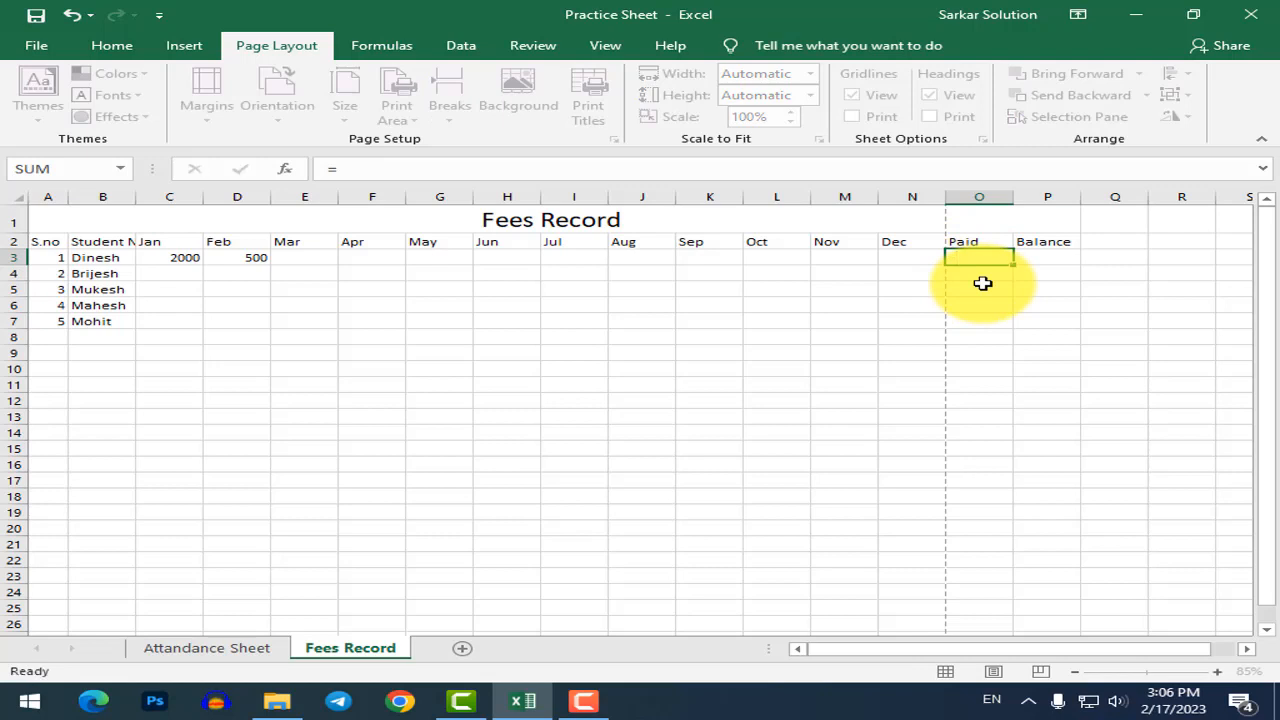
{"action": "key", "text": "Escape"}
{"action": "left_click", "coordinate": [186, 257]}
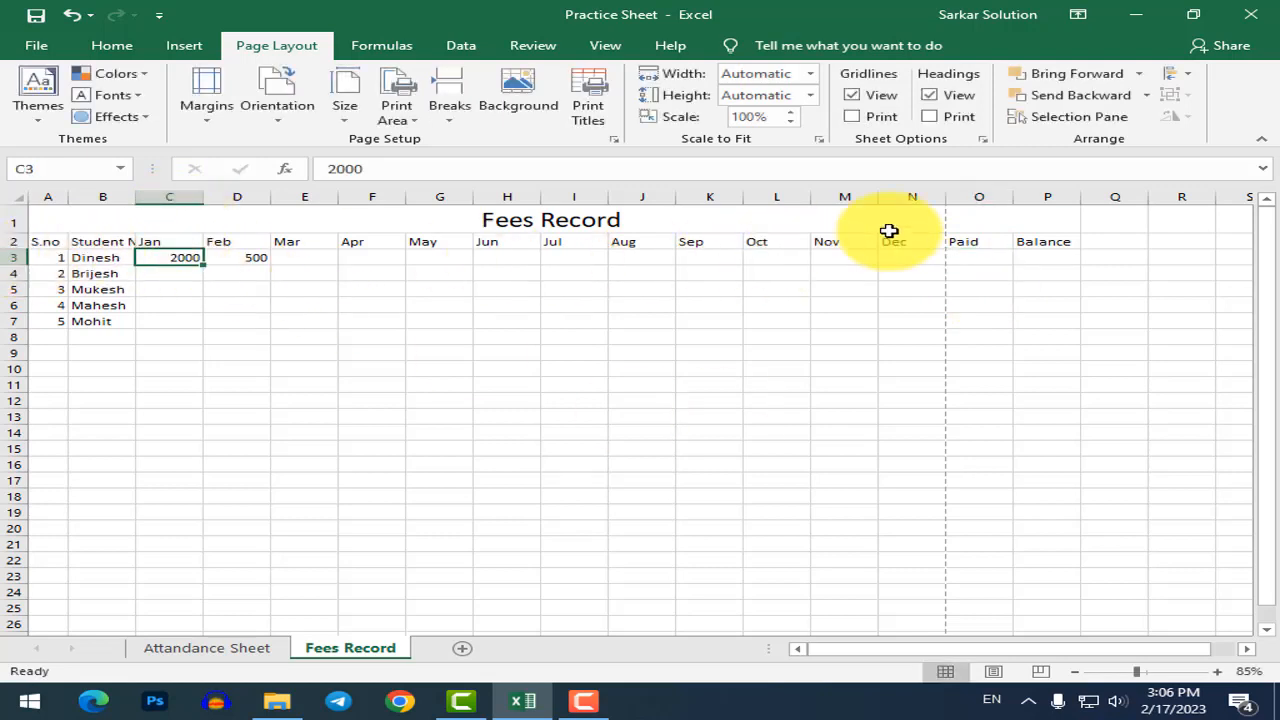
{"action": "left_click", "coordinate": [918, 258]}
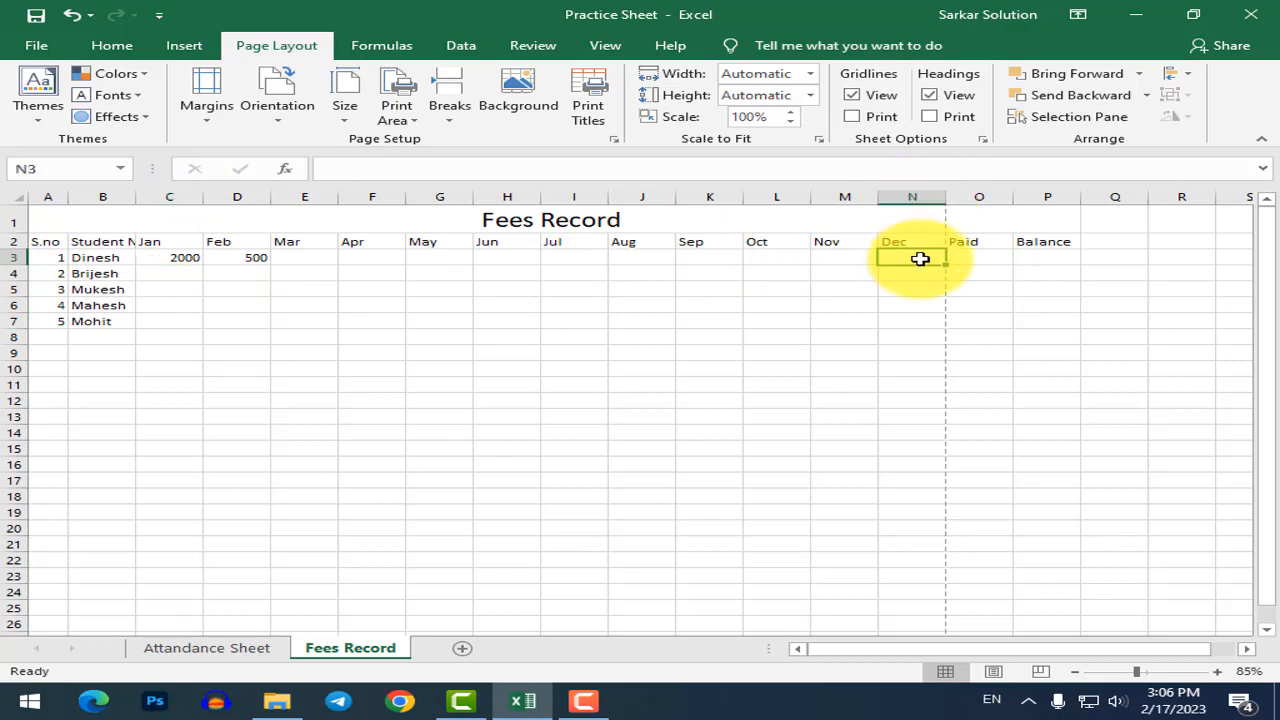
{"action": "left_click", "coordinate": [971, 257]}
{"action": "scroll", "coordinate": [971, 257], "scroll_direction": "up", "scroll_amount": 8, "text": "ctrl"}
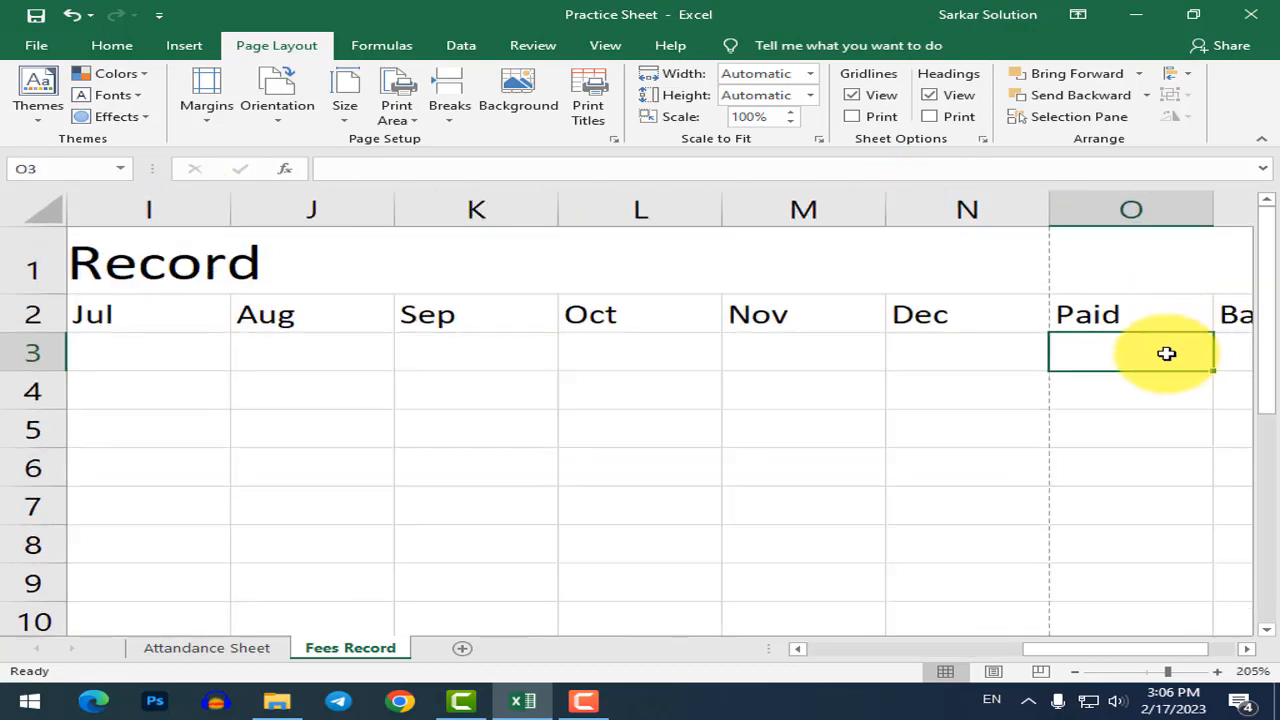
Enter =SUM(C3:N3) in O3 so the Paid total shows 2500.
{"action": "type", "text": "=sum"}
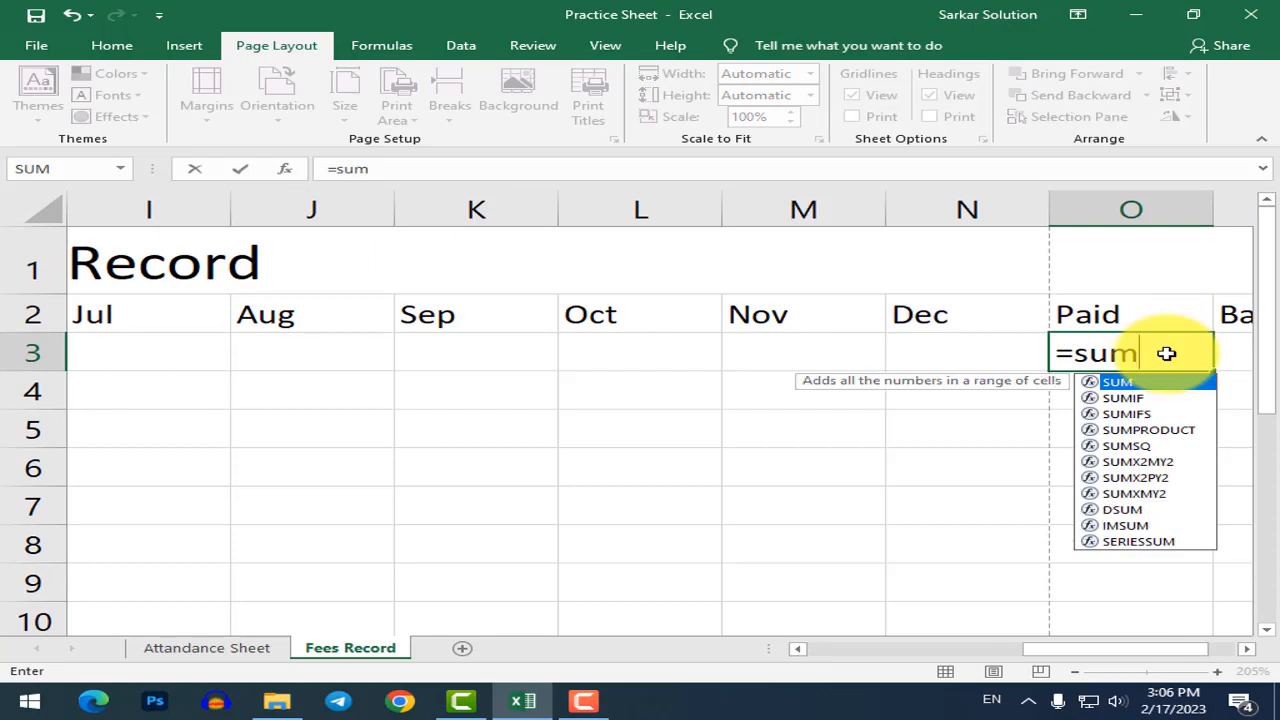
{"action": "type", "text": "(c3"}
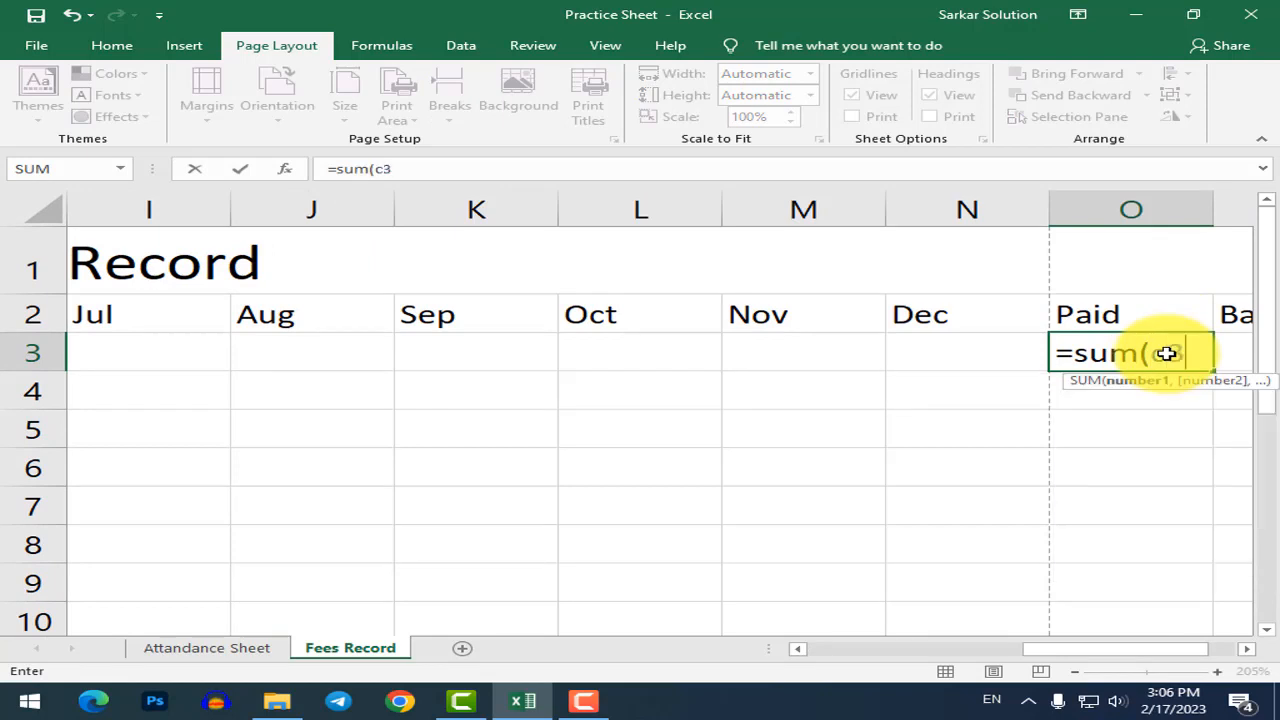
{"action": "type", "text": ":n3"}
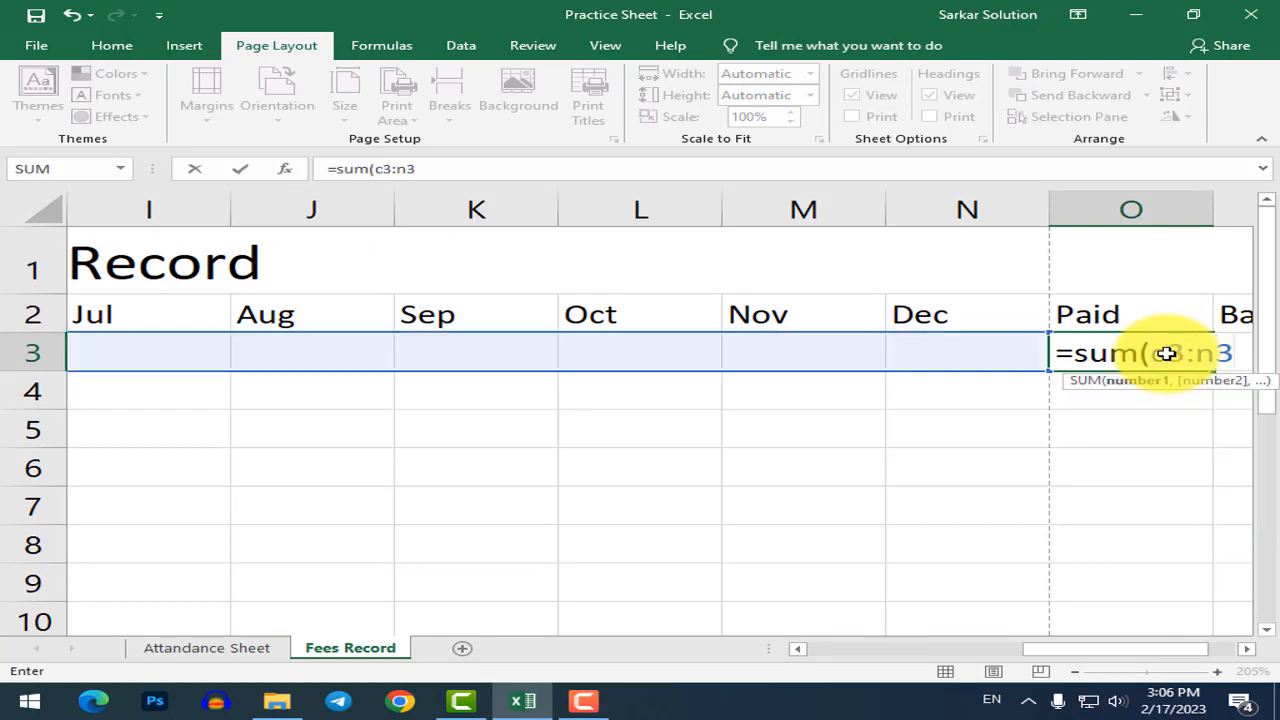
{"action": "type", "text": ")"}
{"action": "key", "text": "Return"}
{"action": "left_click", "coordinate": [1166, 353]}
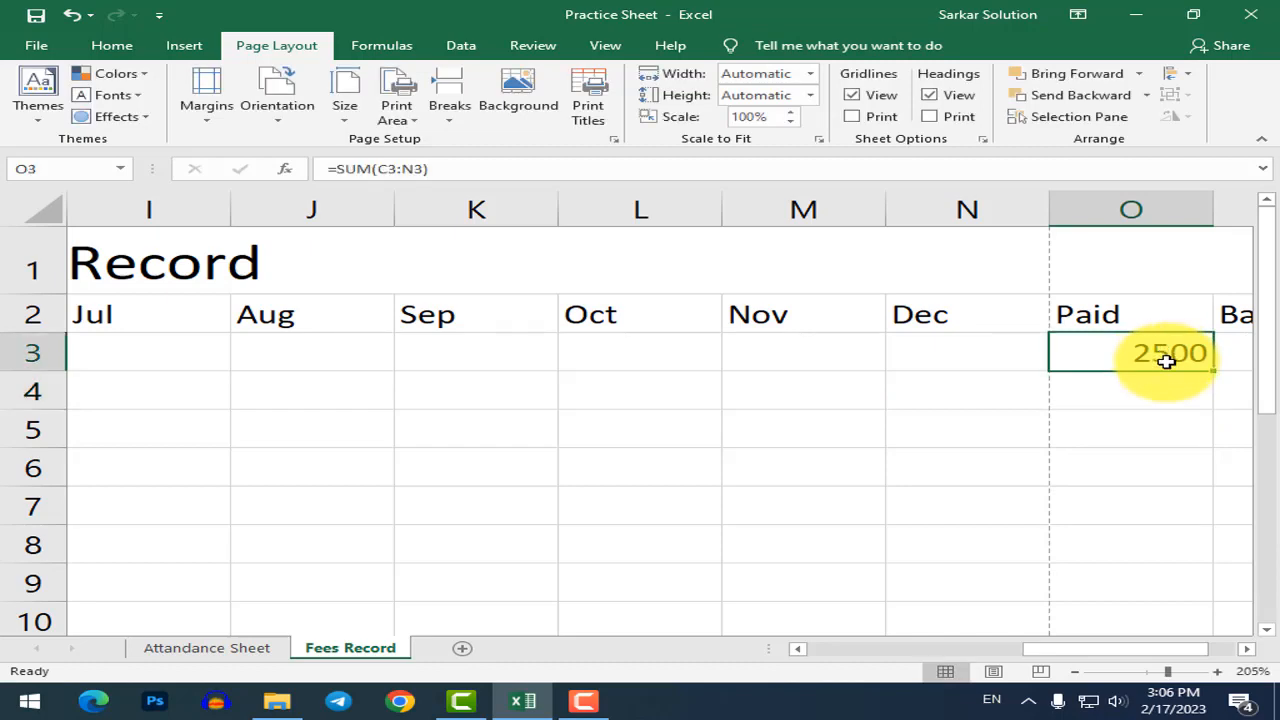
{"action": "scroll", "coordinate": [1000, 360], "scroll_direction": "down", "scroll_amount": 4}
{"action": "scroll", "coordinate": [740, 668], "scroll_direction": "down", "scroll_amount": 2}
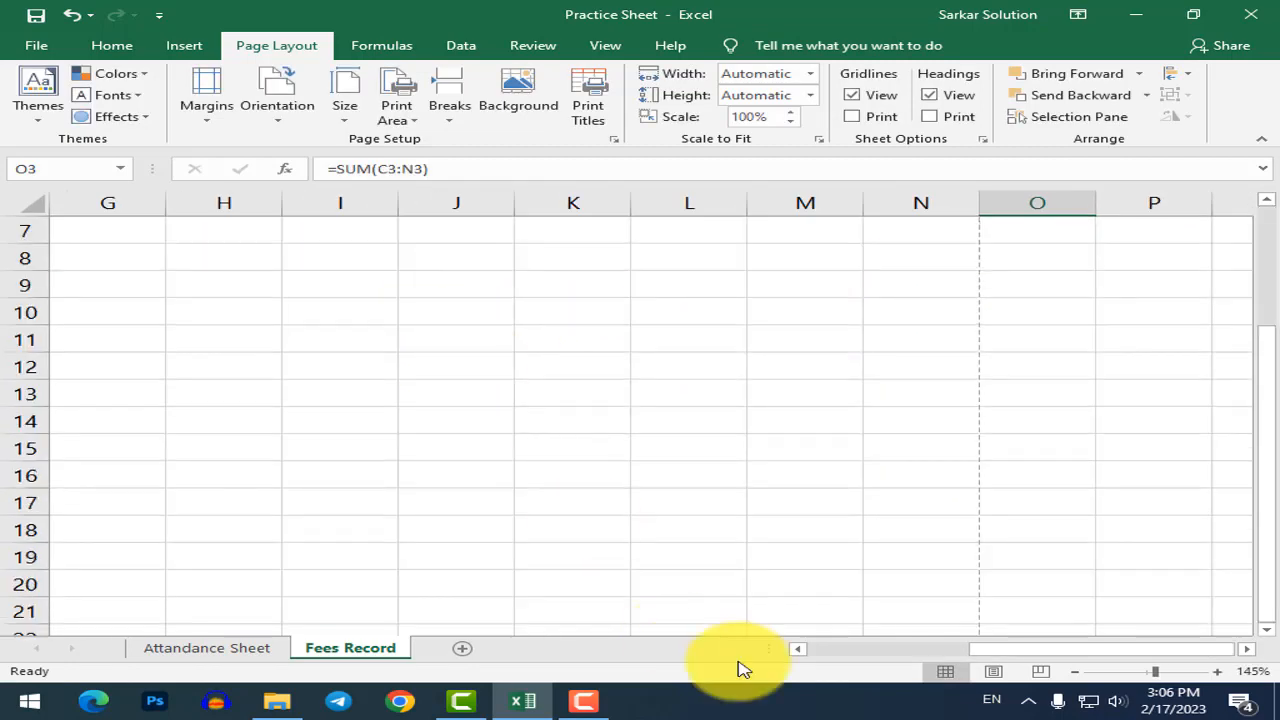
{"action": "left_click", "coordinate": [810, 648]}
{"action": "scroll", "coordinate": [500, 450], "scroll_direction": "up", "scroll_amount": 2}
{"action": "scroll", "coordinate": [466, 386], "scroll_direction": "down", "scroll_amount": 3}
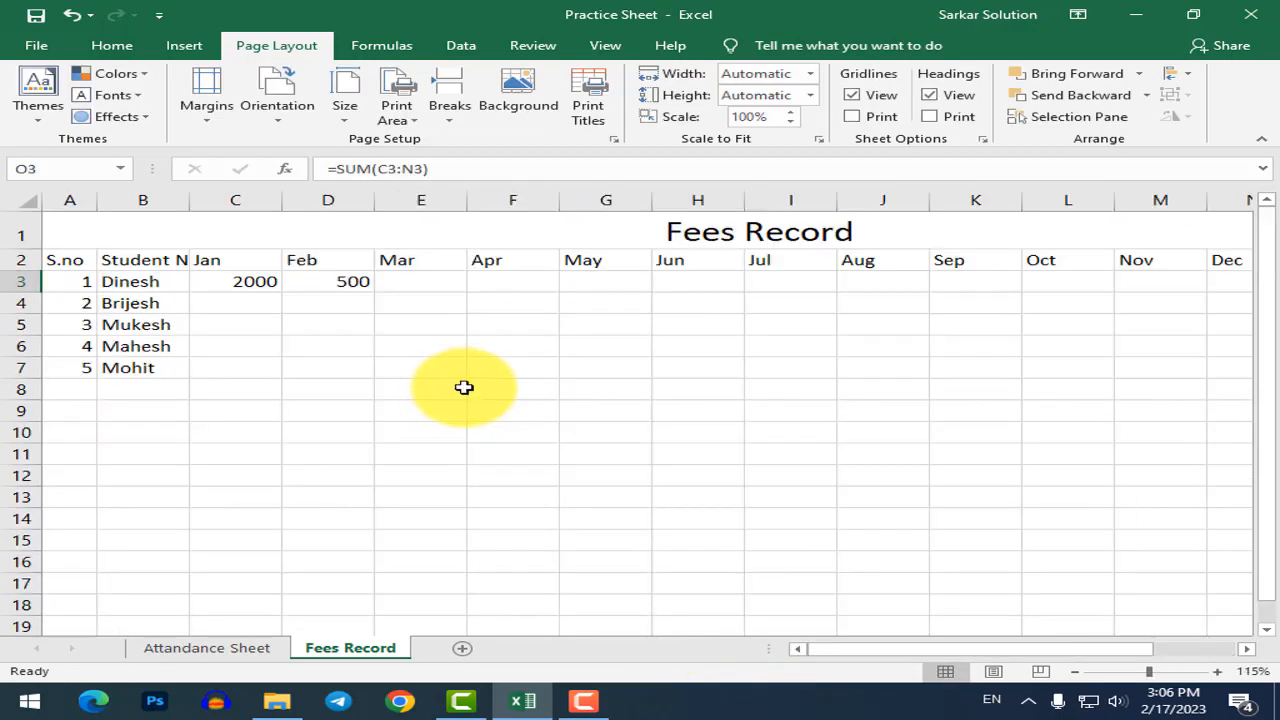
{"action": "scroll", "coordinate": [720, 343], "scroll_direction": "down", "scroll_amount": 2}
AutoFit the column widths of all table columns A–P.
{"action": "left_click", "coordinate": [205, 245]}
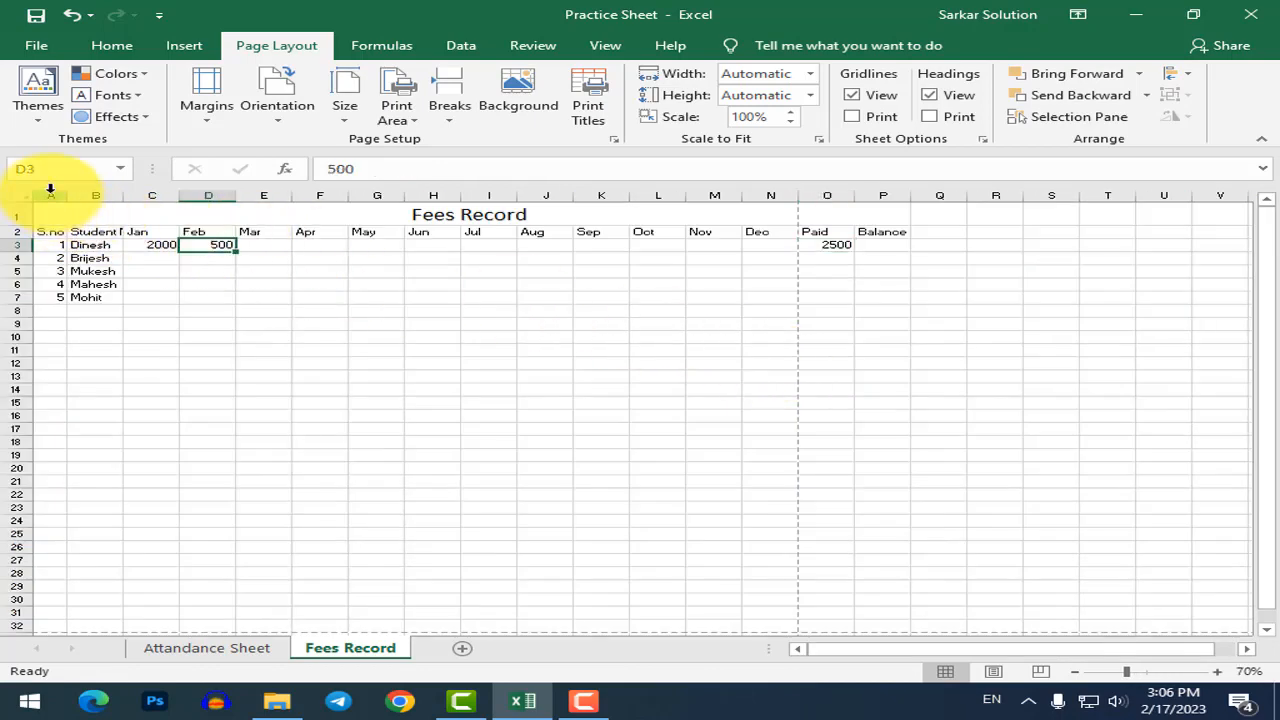
{"action": "left_click_drag", "start_coordinate": [49, 194], "coordinate": [909, 160]}
{"action": "left_click", "coordinate": [108, 46]}
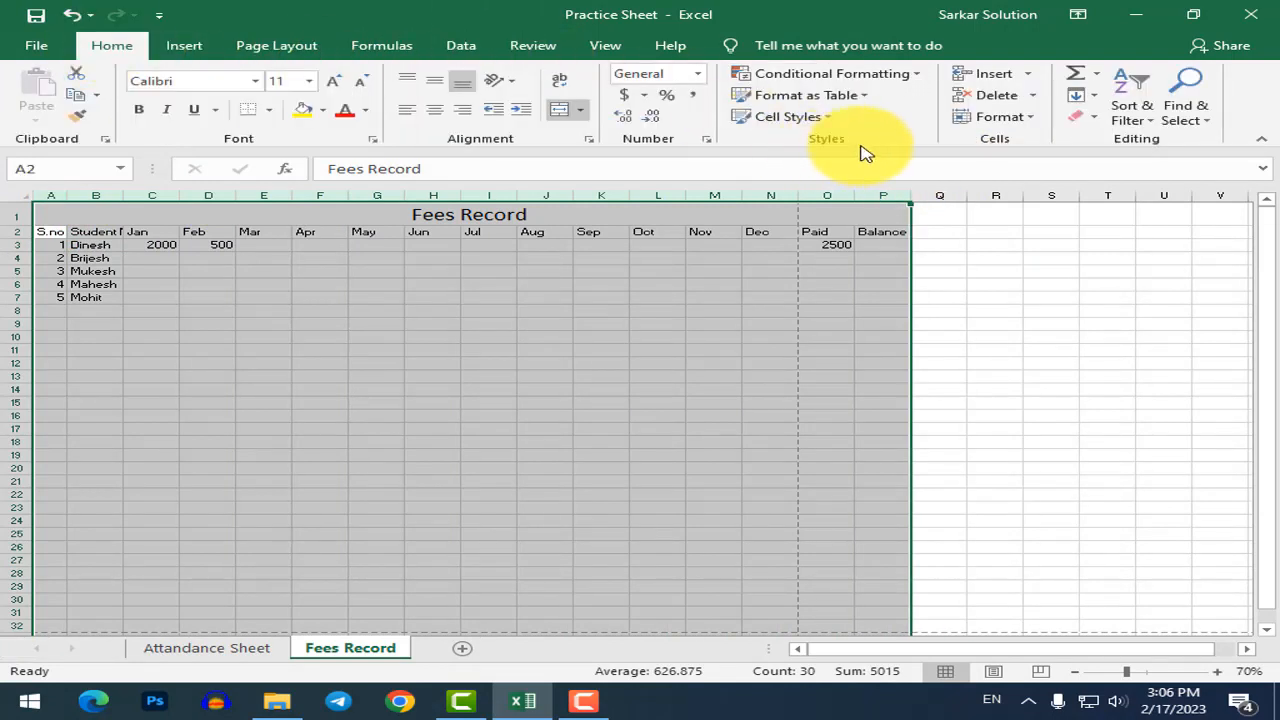
{"action": "left_click", "coordinate": [1003, 118]}
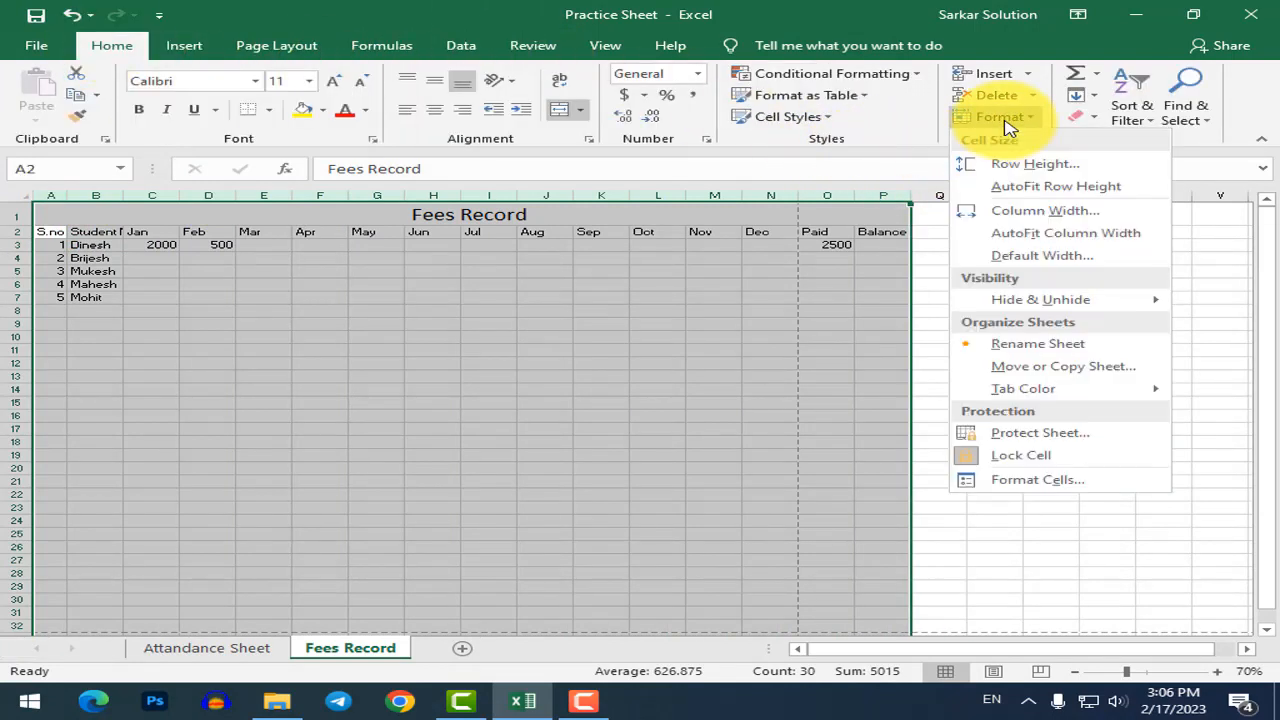
{"action": "left_click", "coordinate": [1036, 233]}
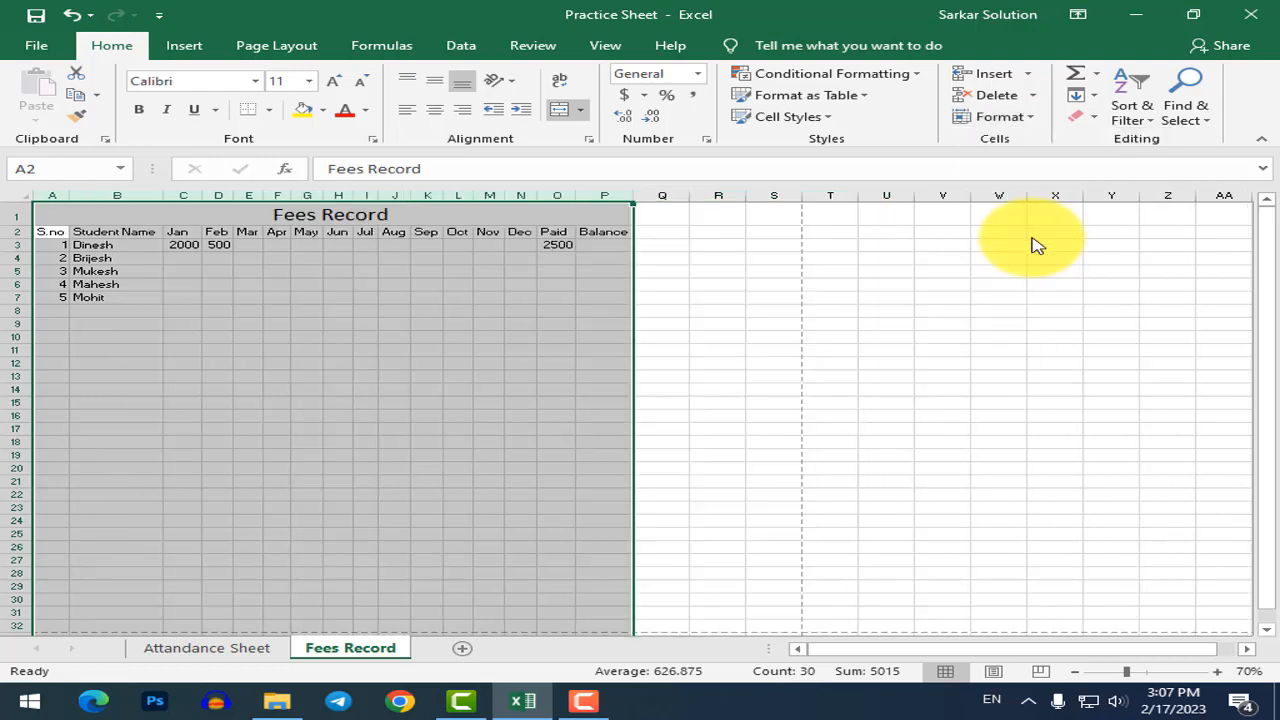
{"action": "left_click", "coordinate": [851, 320]}
{"action": "left_click", "coordinate": [716, 246]}
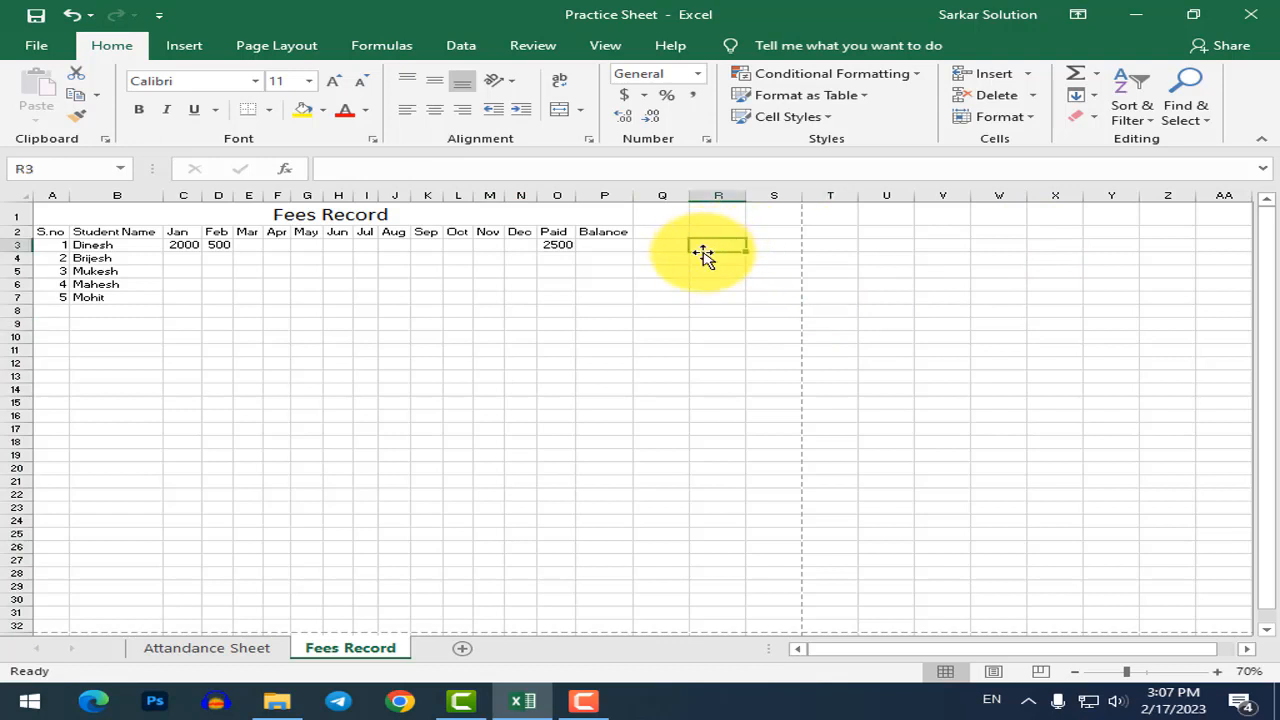
{"action": "left_click", "coordinate": [618, 309]}
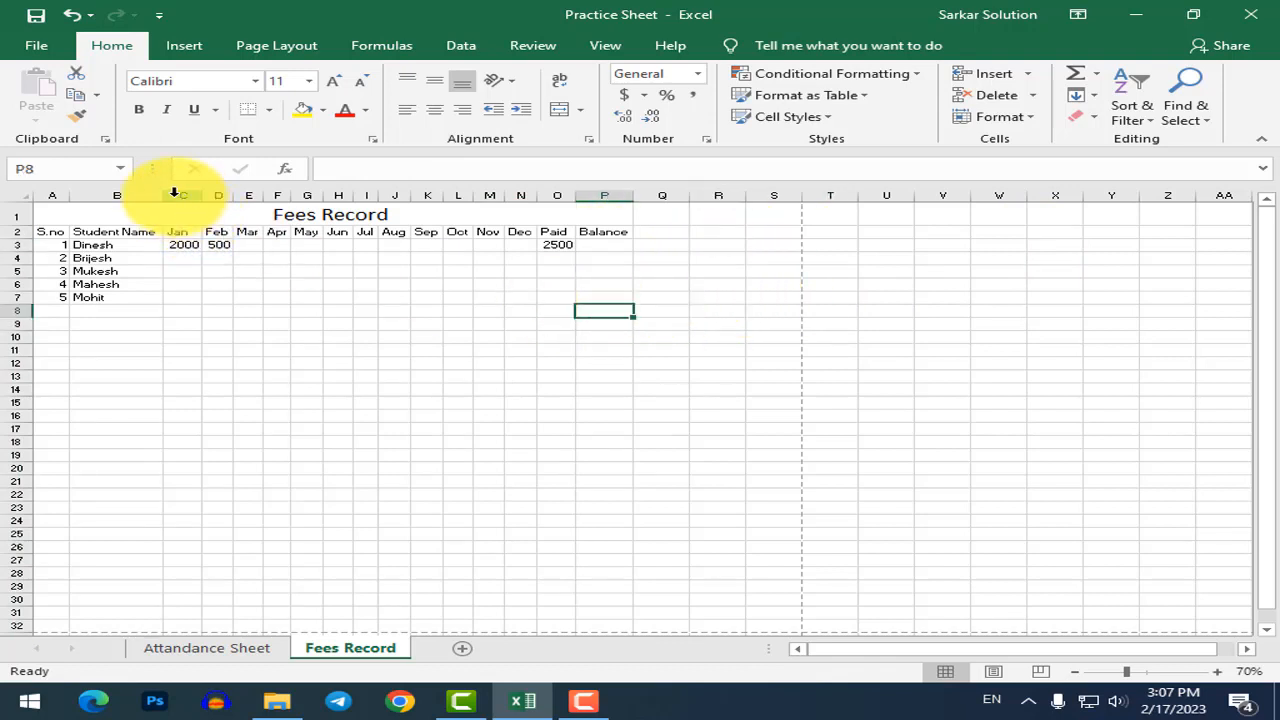
Widen the Student Name column so its full header shows.
{"action": "left_click_drag", "start_coordinate": [165, 194], "coordinate": [213, 195]}
{"action": "left_click", "coordinate": [316, 311]}
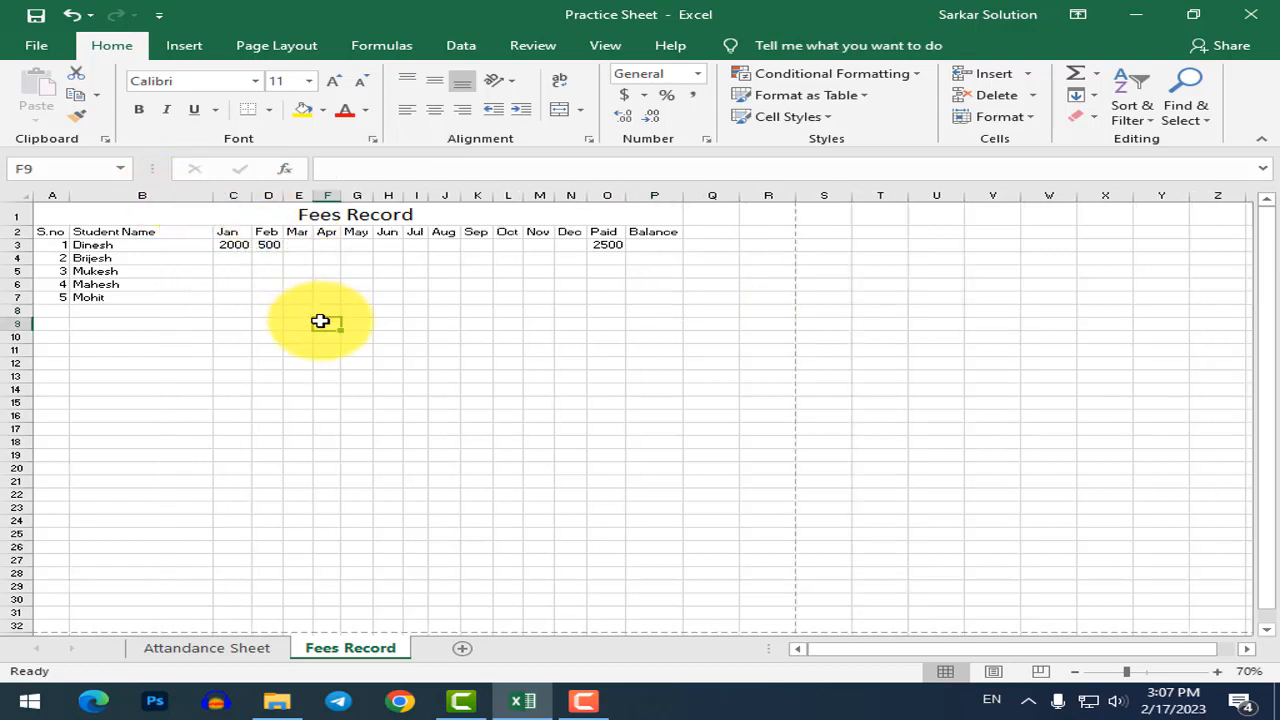
{"action": "left_click", "coordinate": [416, 310]}
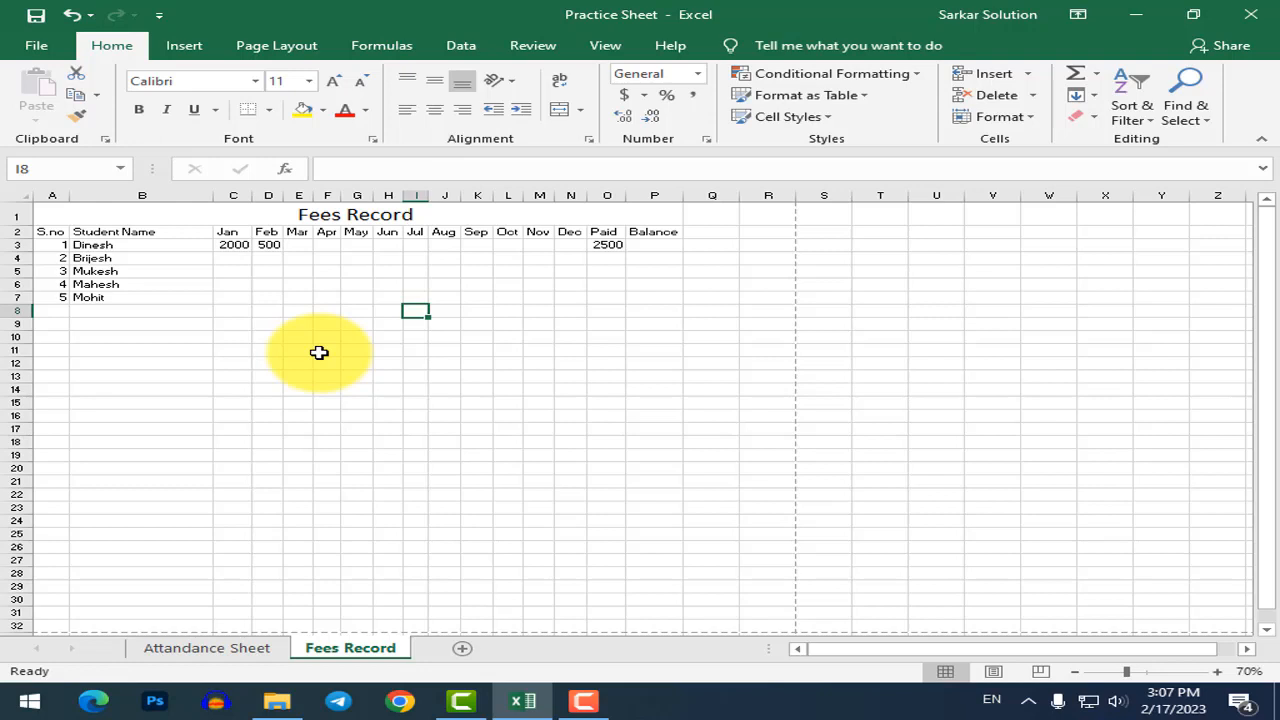
Enter 500 as the first student's Mar, Apr, May and Jun payments.
{"action": "left_click", "coordinate": [638, 402]}
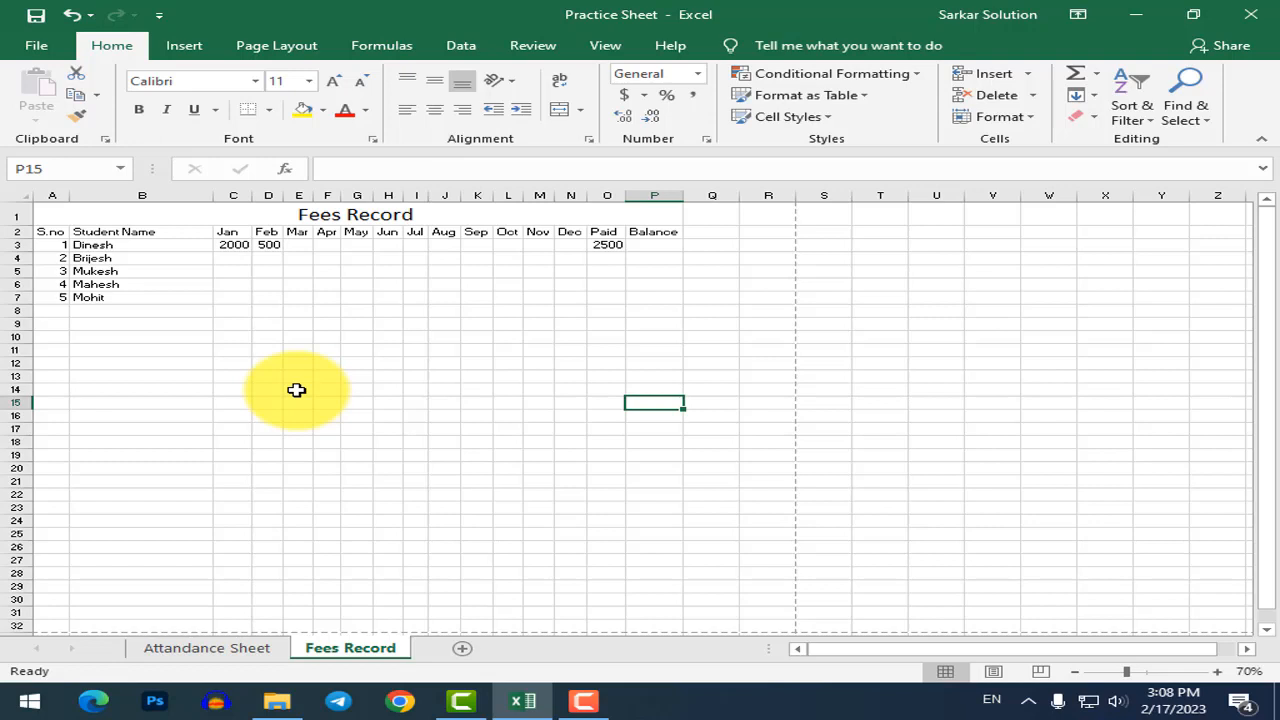
{"action": "left_click", "coordinate": [354, 389]}
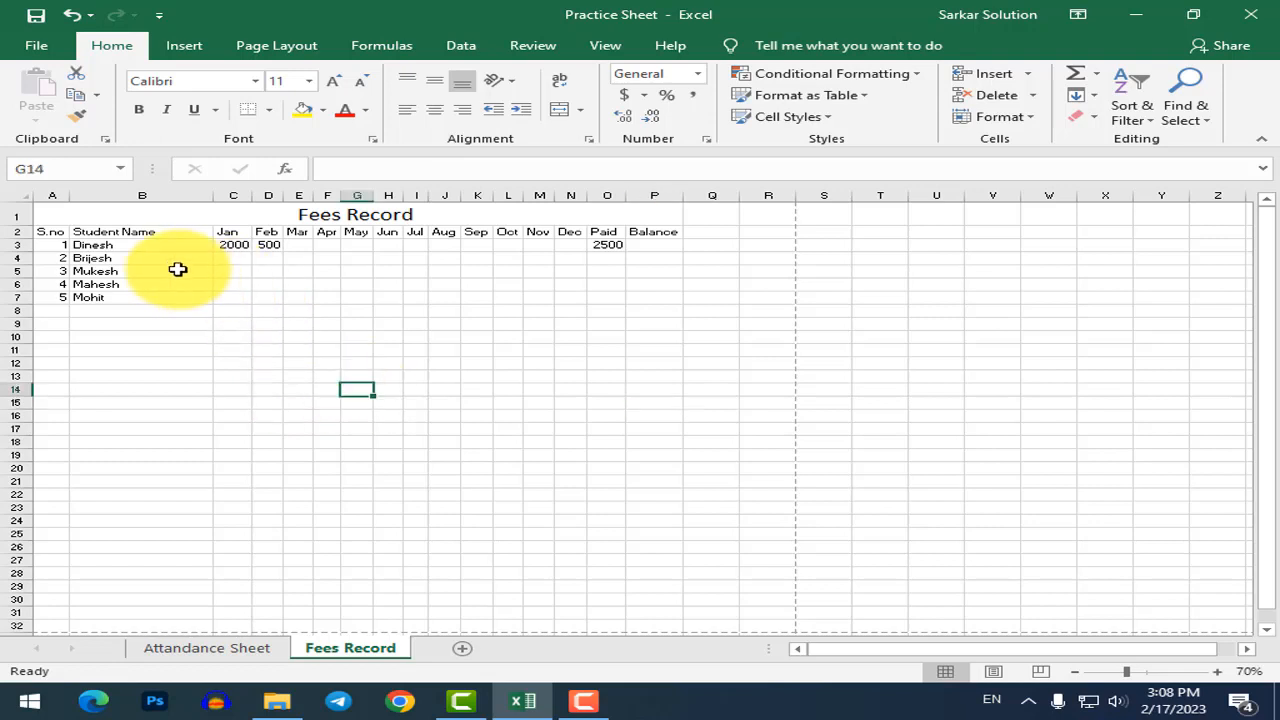
{"action": "scroll", "coordinate": [177, 269], "scroll_direction": "up", "scroll_amount": 3}
{"action": "left_click", "coordinate": [472, 283]}
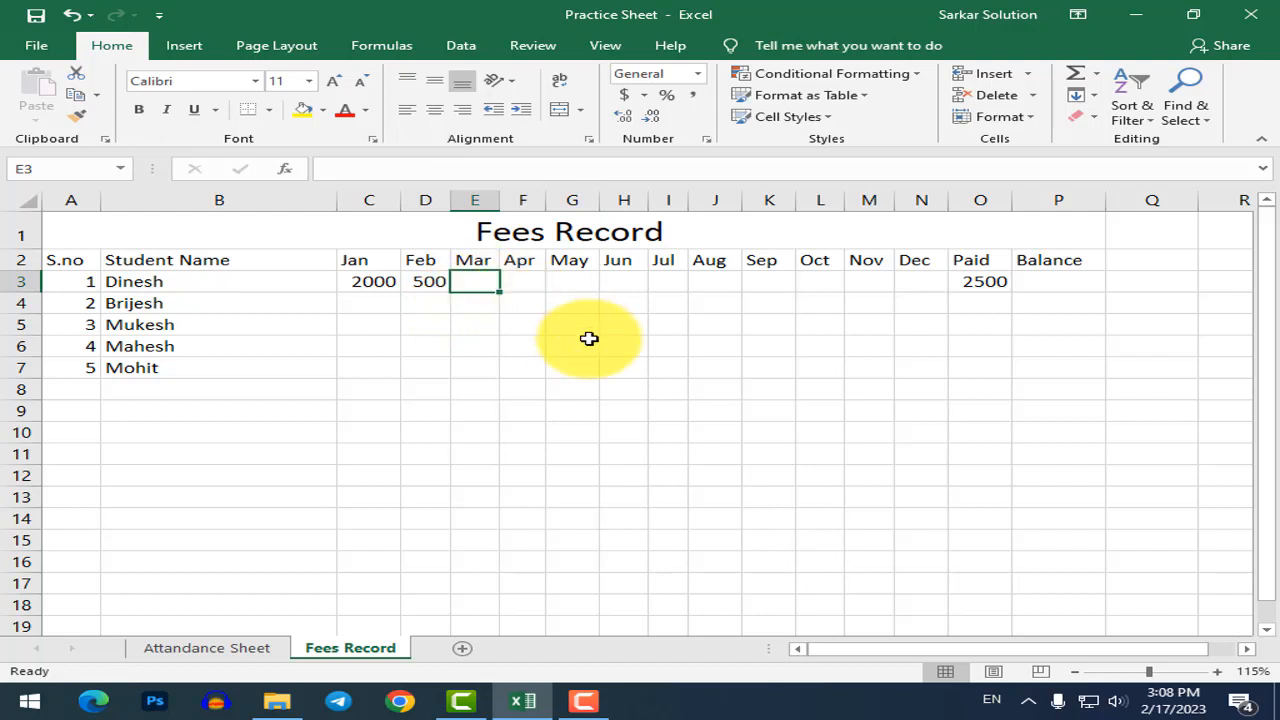
{"action": "type", "text": "500"}
{"action": "key", "text": "Tab"}
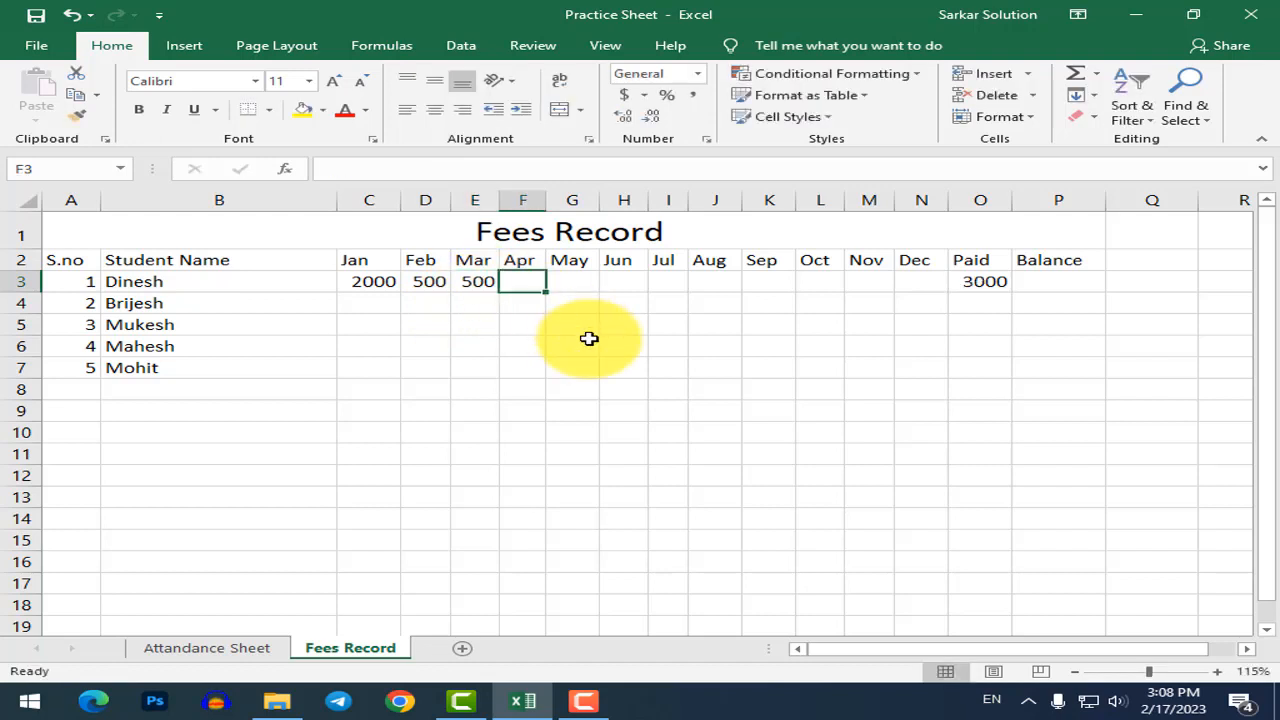
{"action": "type", "text": "500"}
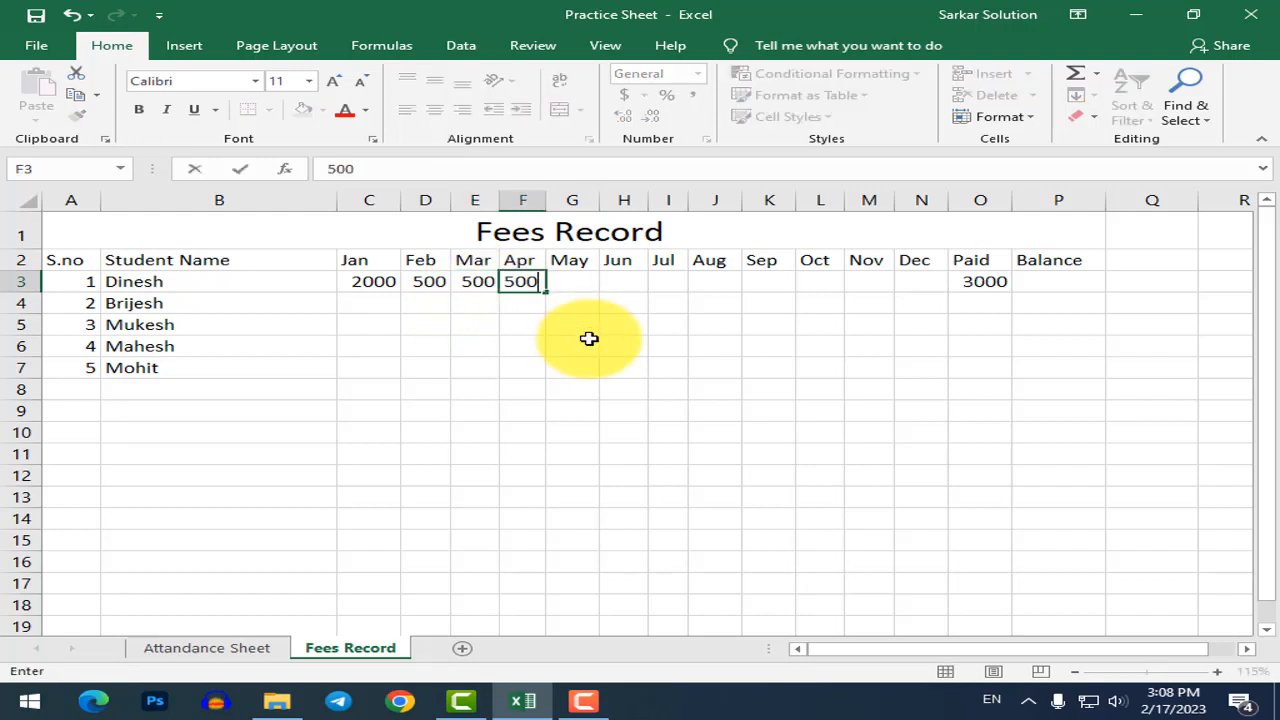
{"action": "key", "text": "Tab"}
{"action": "type", "text": "500"}
{"action": "key", "text": "Tab"}
{"action": "type", "text": "5000"}
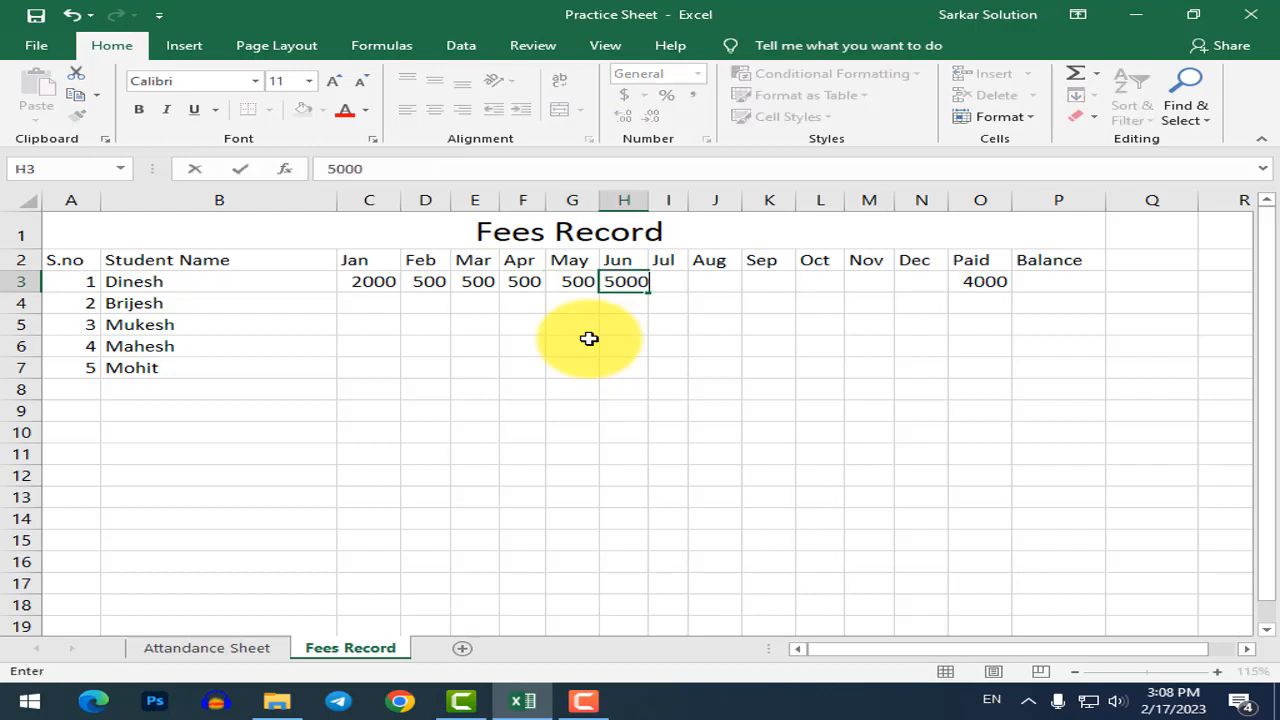
{"action": "key", "text": "Tab"}
{"action": "key", "text": "Left"}
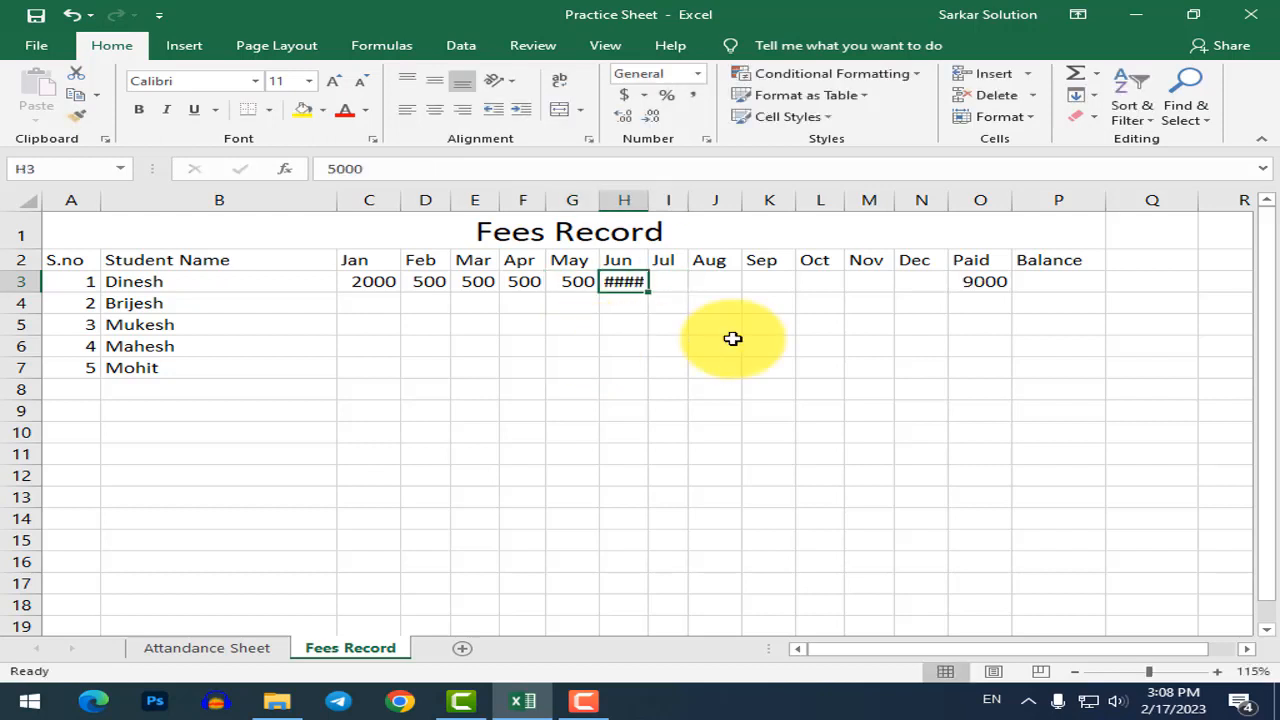
{"action": "type", "text": "500"}
{"action": "key", "text": "Return"}
{"action": "key", "text": "Up"}
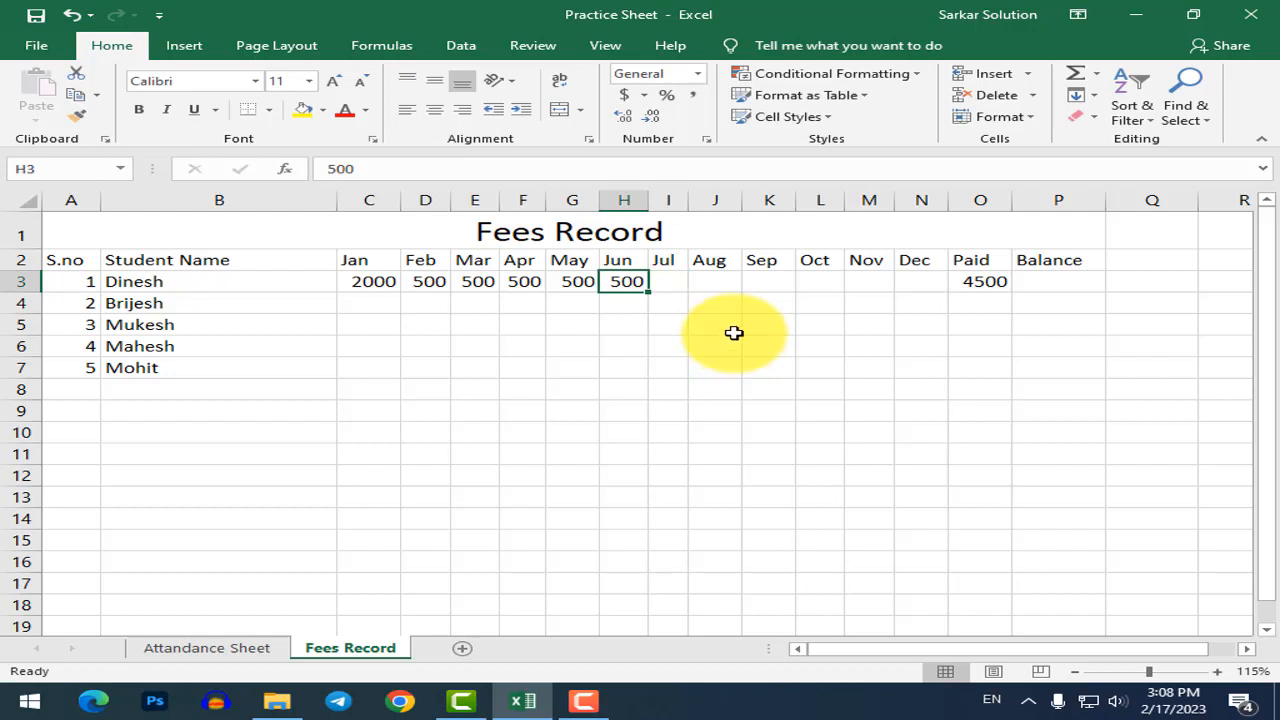
Enter 1000 for July and August, bringing the Paid total to 6500.
{"action": "left_click", "coordinate": [658, 283]}
{"action": "type", "text": "1000"}
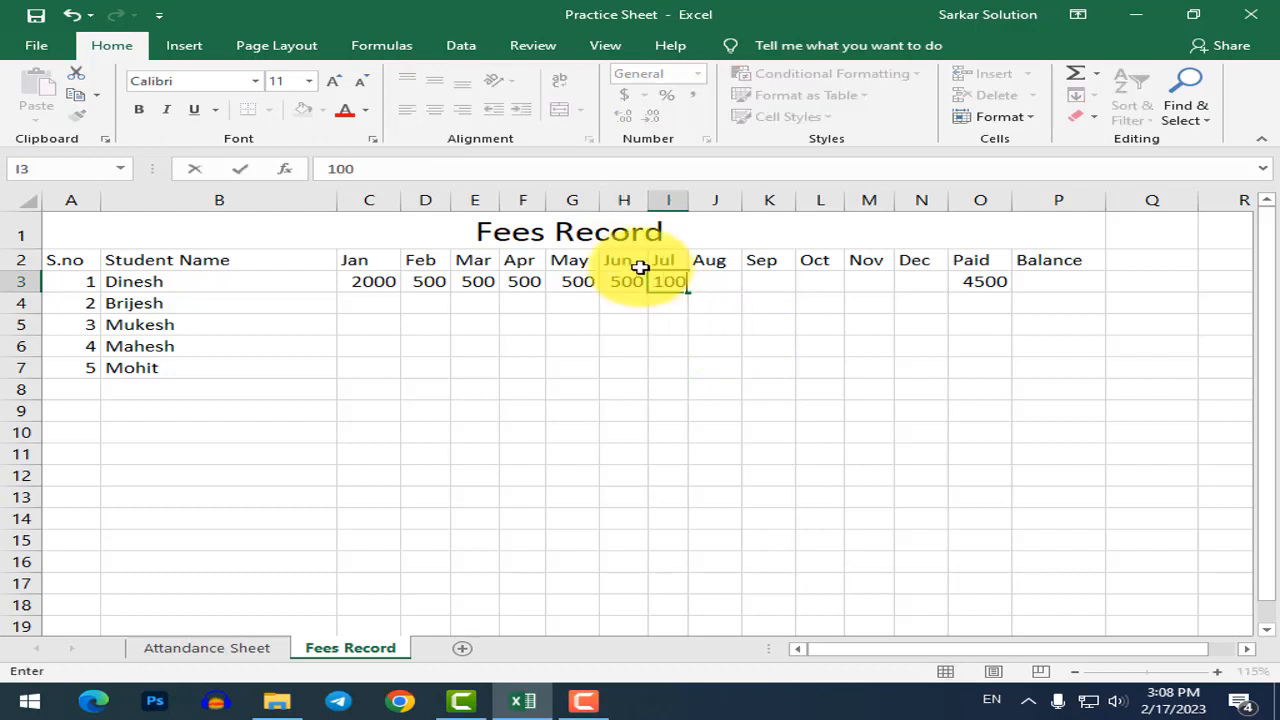
{"action": "key", "text": "Return"}
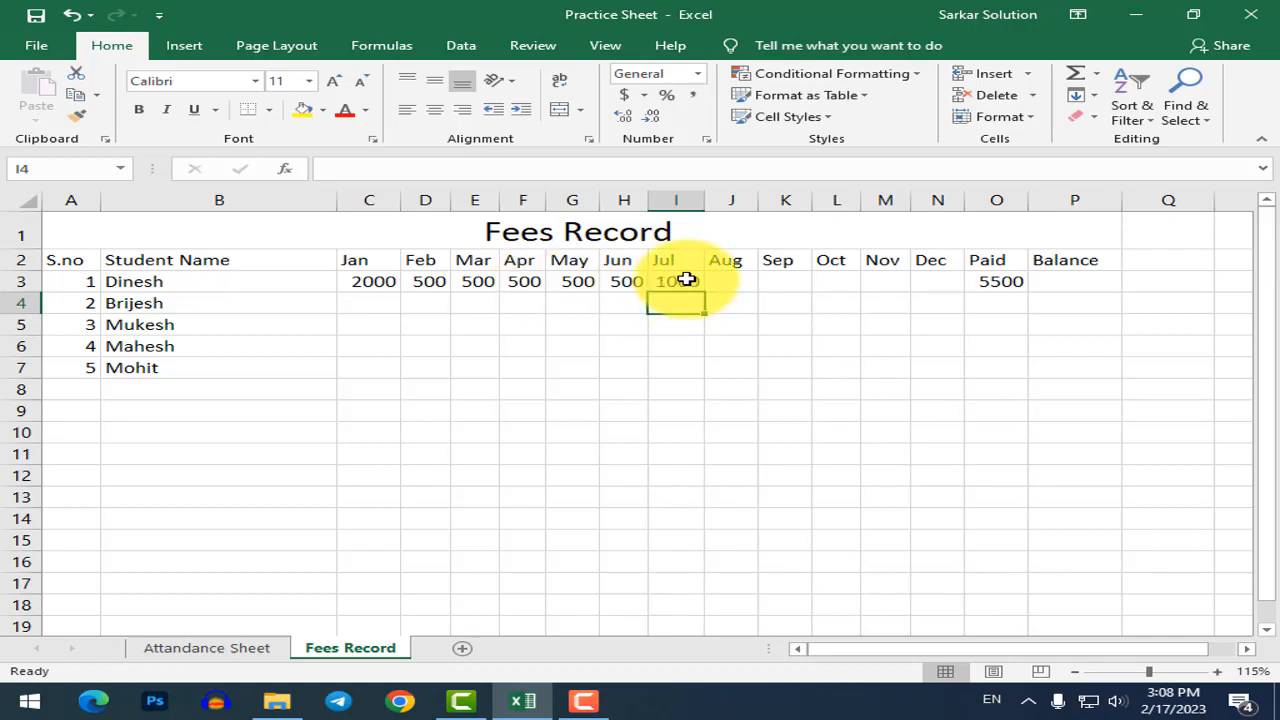
{"action": "left_click", "coordinate": [687, 281]}
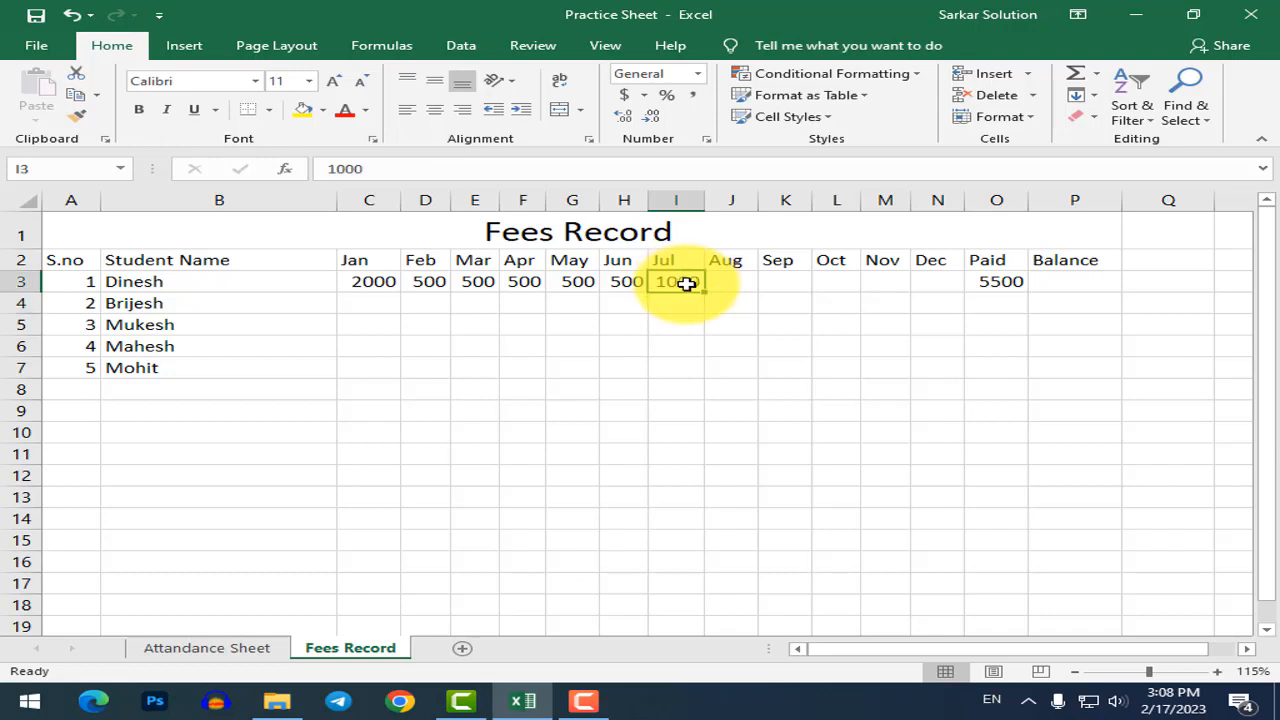
{"action": "left_click", "coordinate": [709, 281]}
{"action": "left_click", "coordinate": [692, 281]}
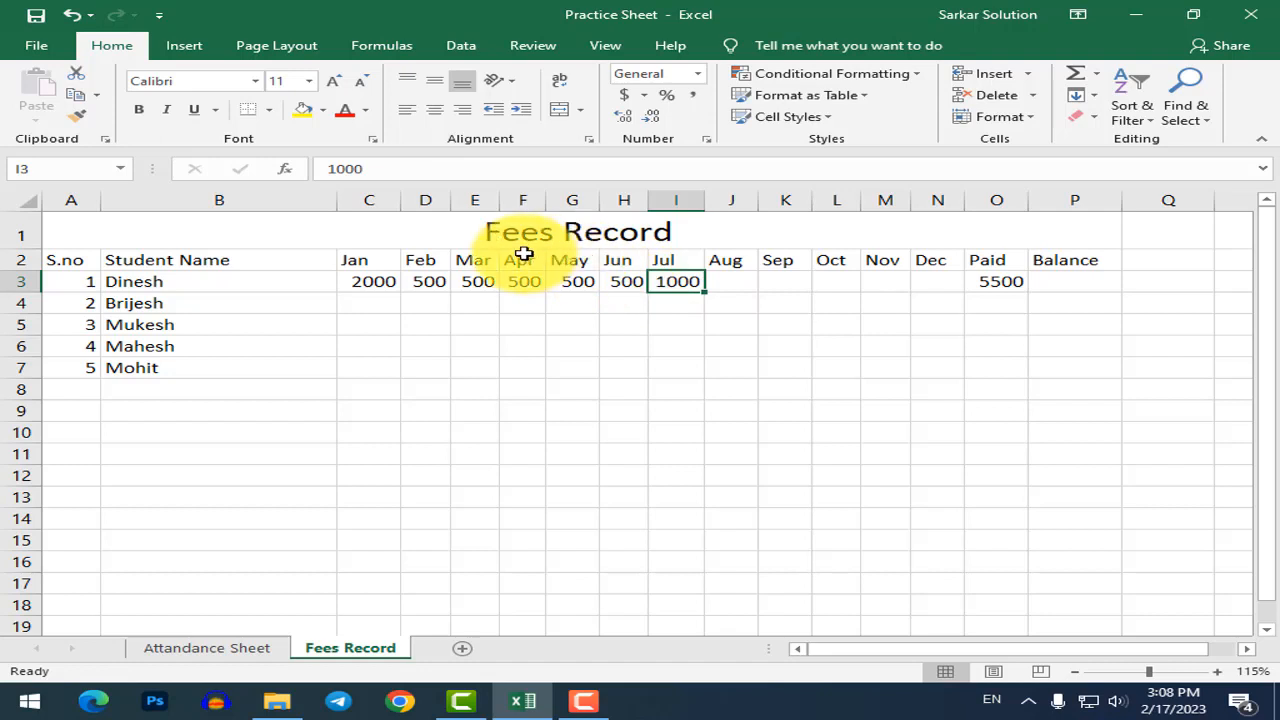
{"action": "left_click", "coordinate": [745, 281]}
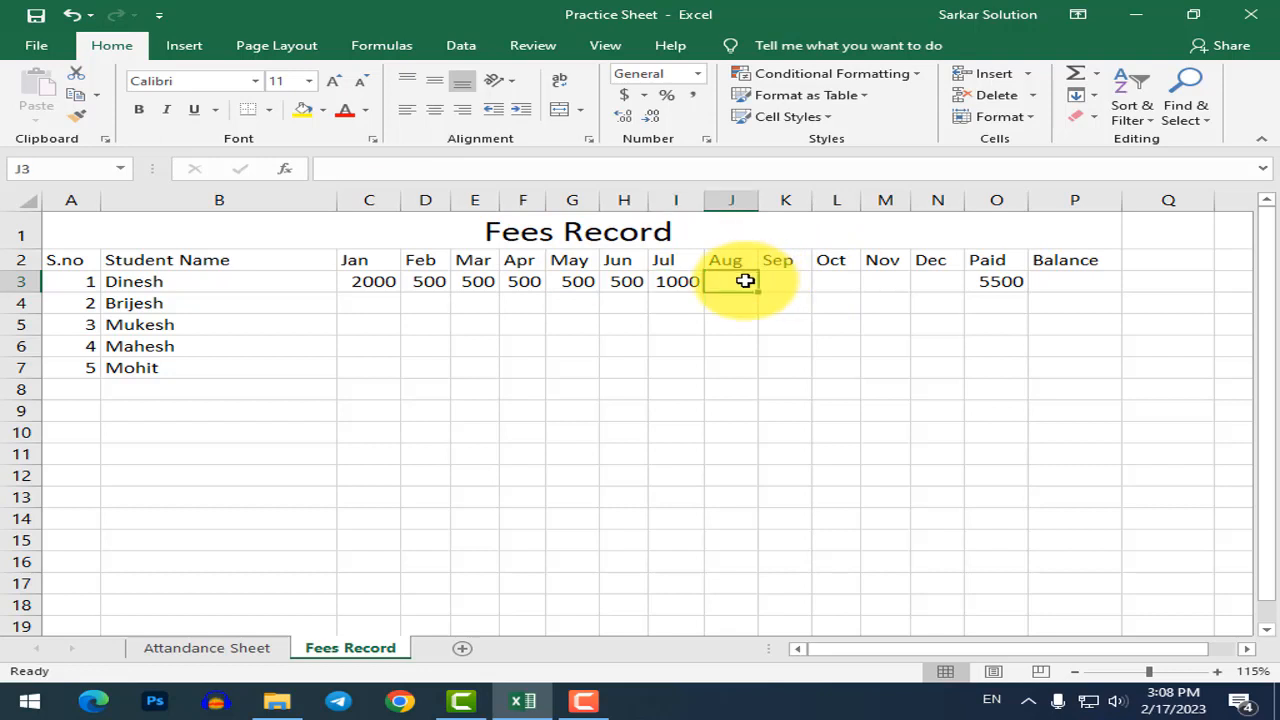
{"action": "type", "text": "1000"}
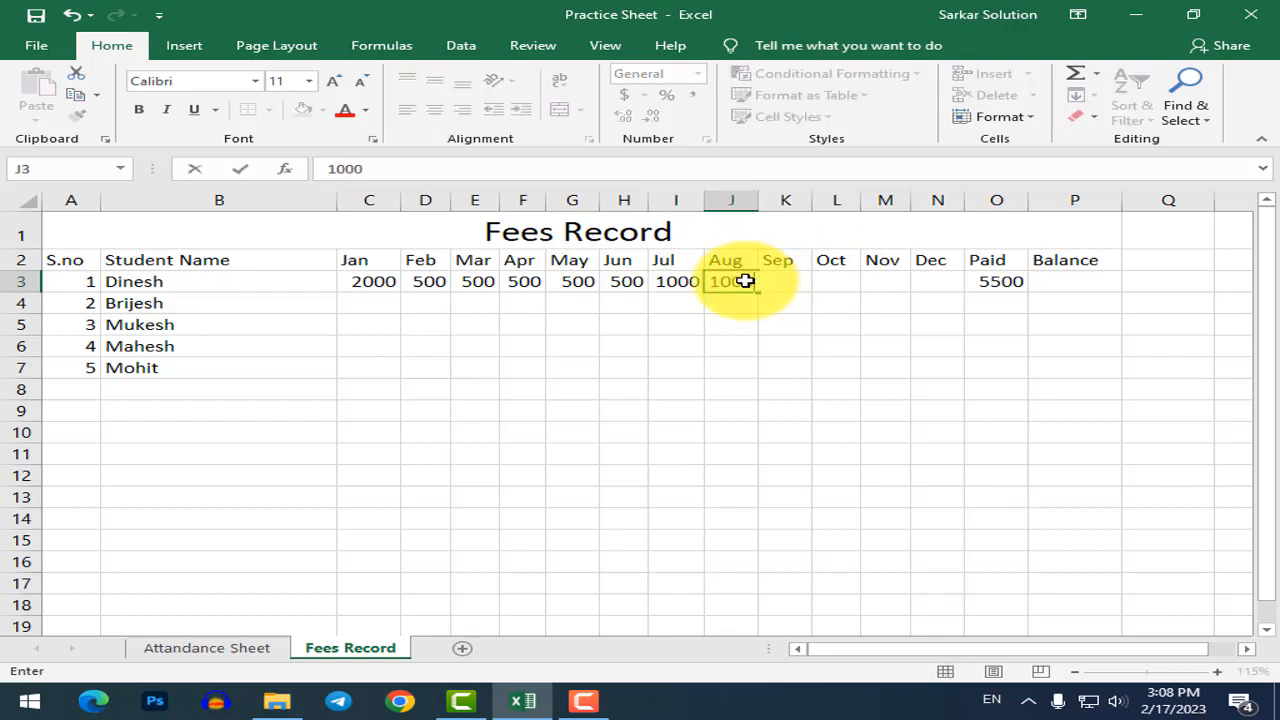
{"action": "key", "text": "Return"}
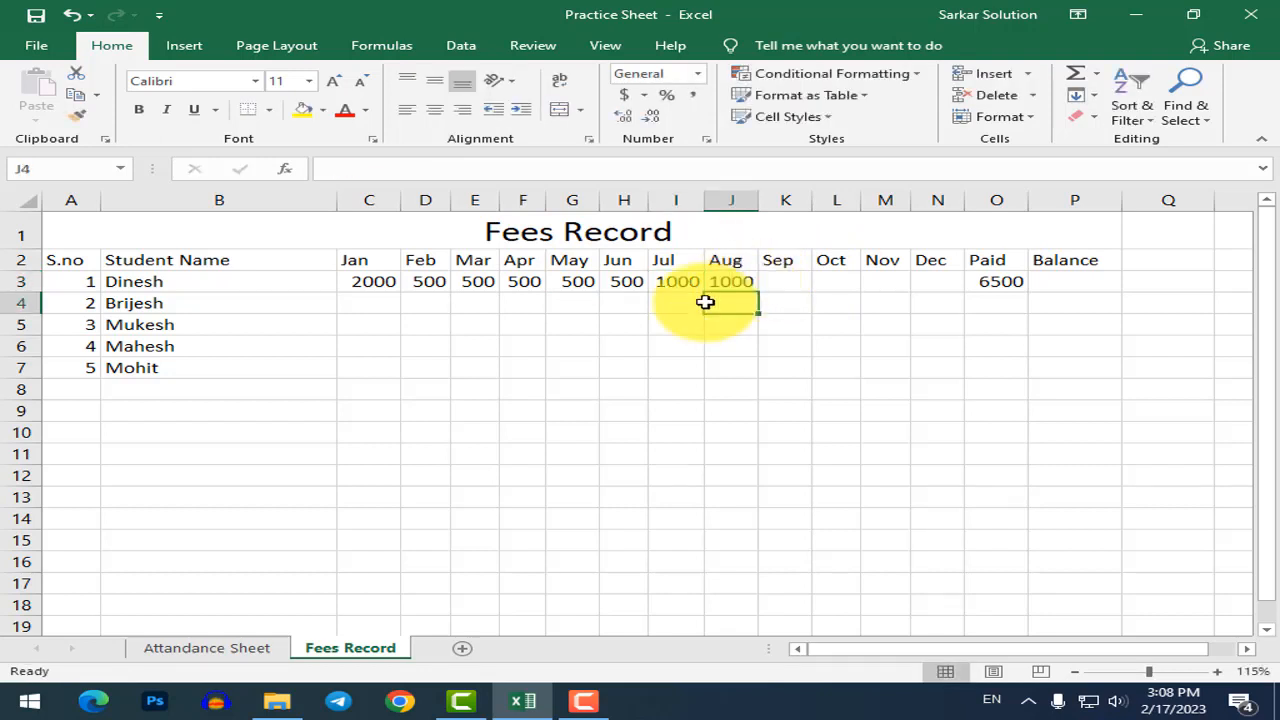
{"action": "left_click", "coordinate": [993, 283]}
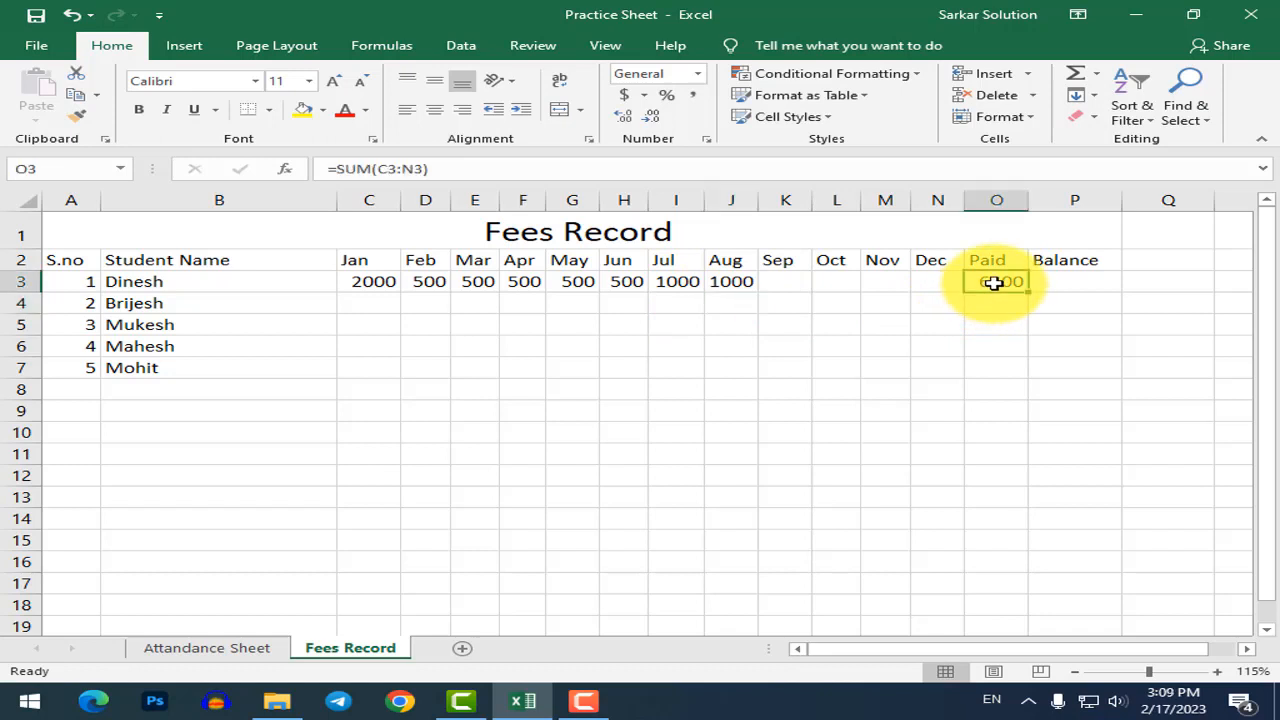
{"action": "left_click", "coordinate": [1048, 282]}
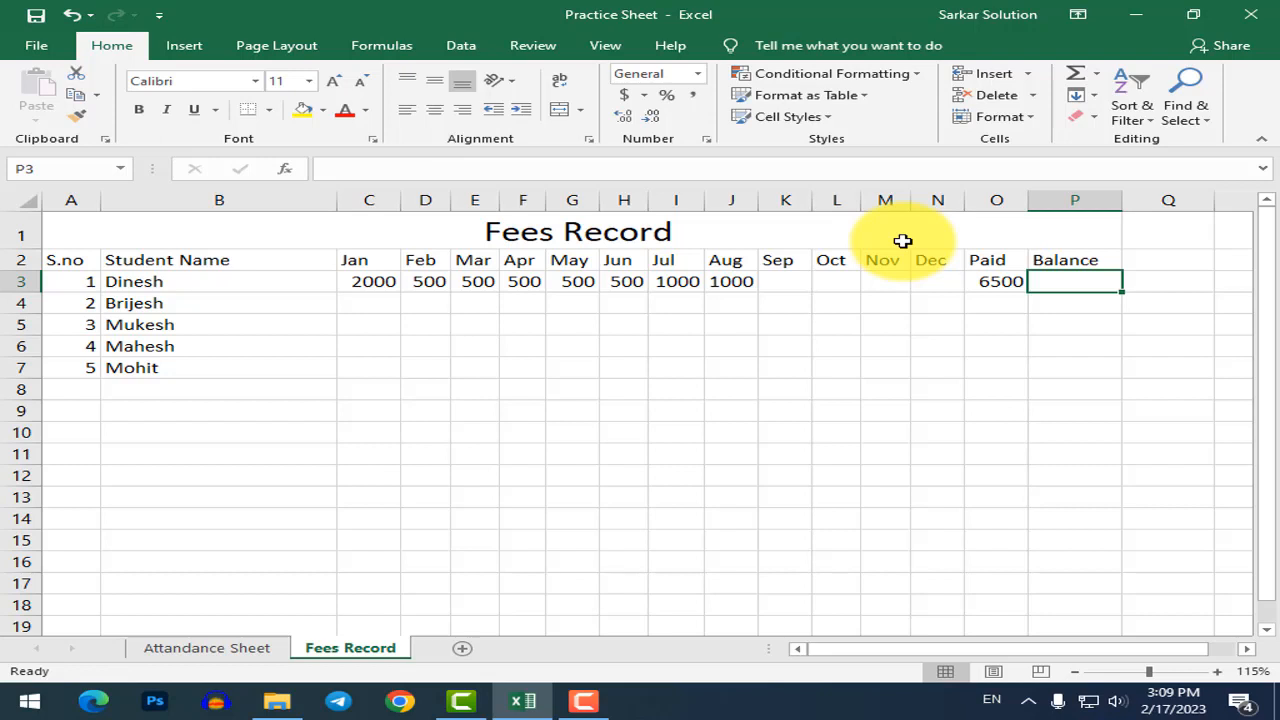
Enter =15000-O3 in P3 so the first student's Balance shows 8500.
{"action": "type", "text": "="}
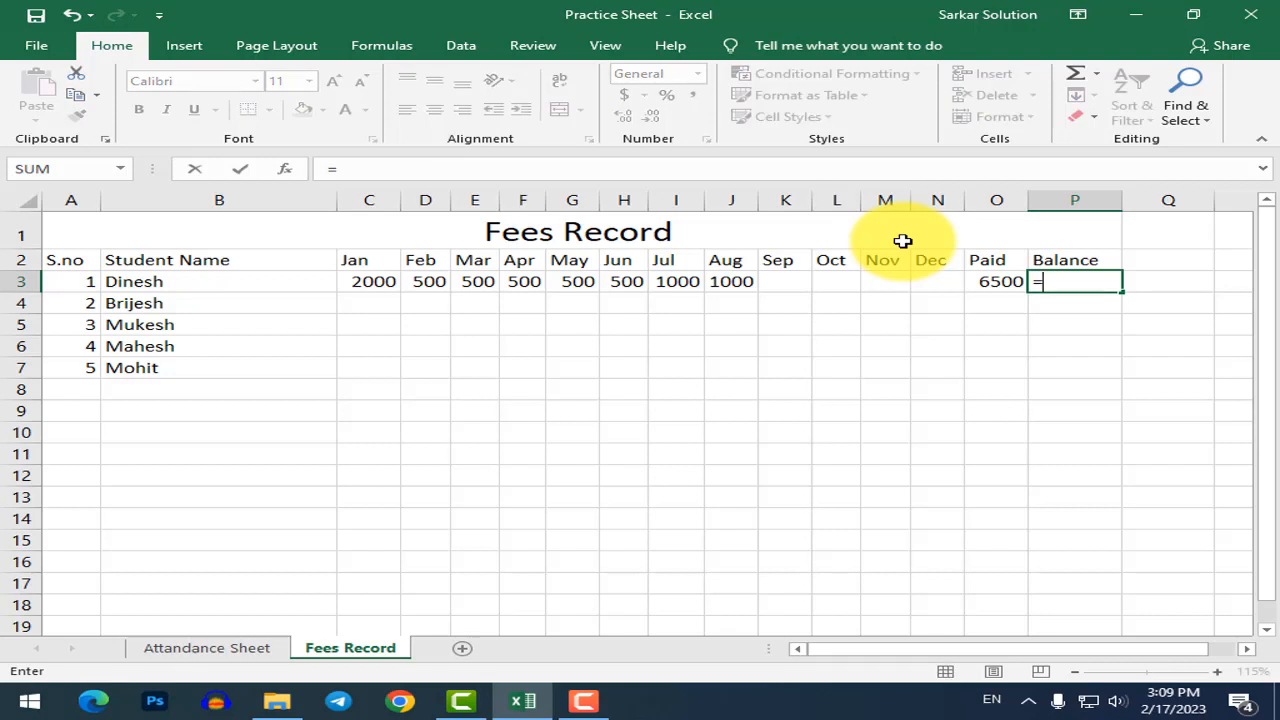
{"action": "type", "text": "1500"}
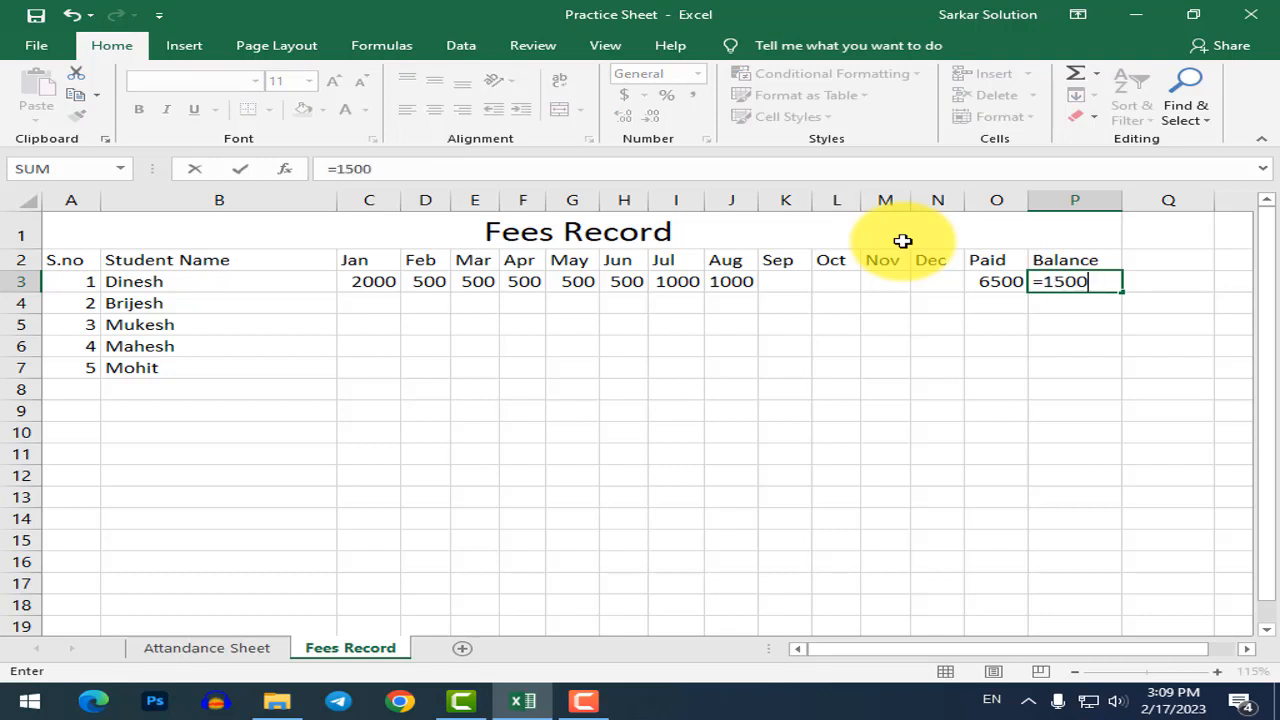
{"action": "type", "text": "0-"}
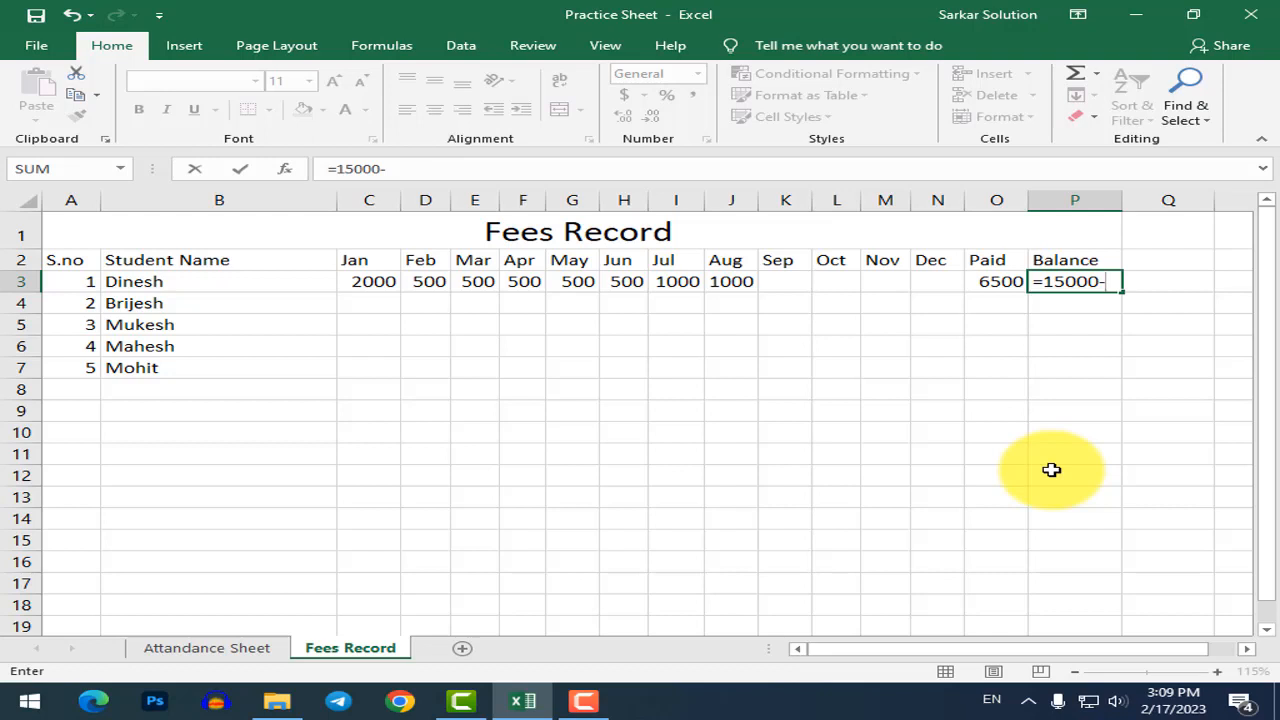
{"action": "type", "text": "o3"}
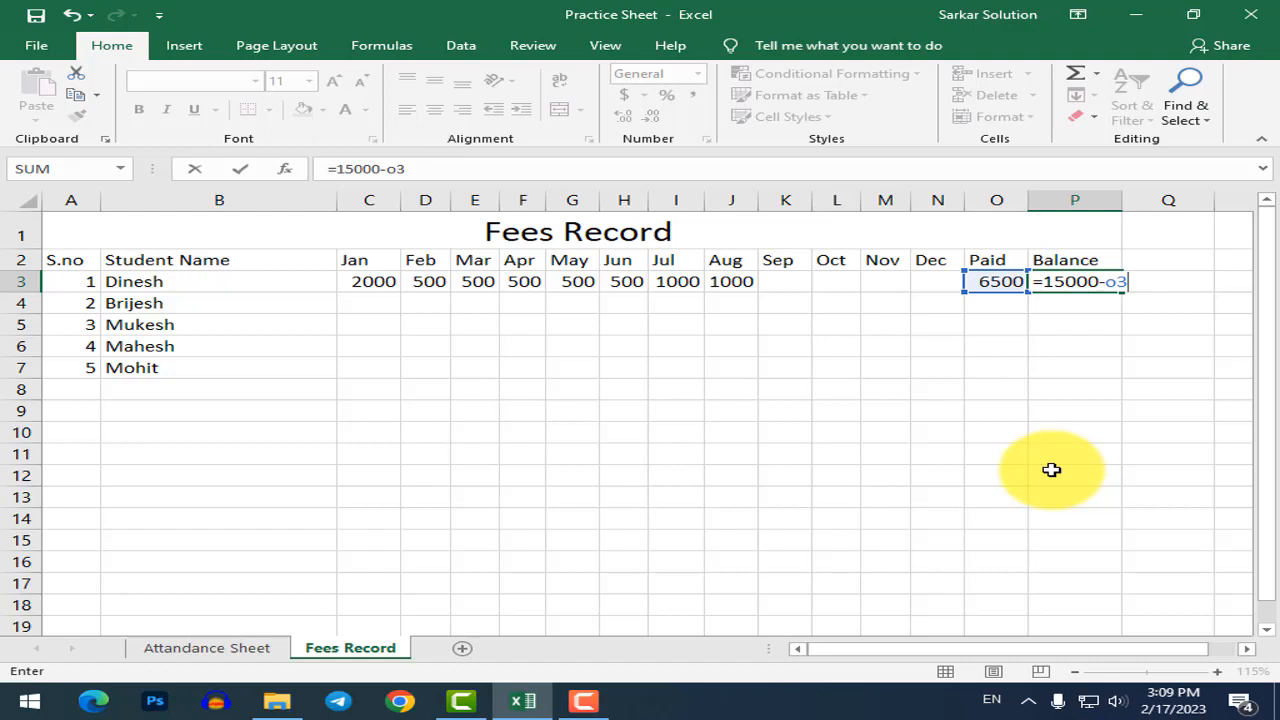
{"action": "key", "text": "Return"}
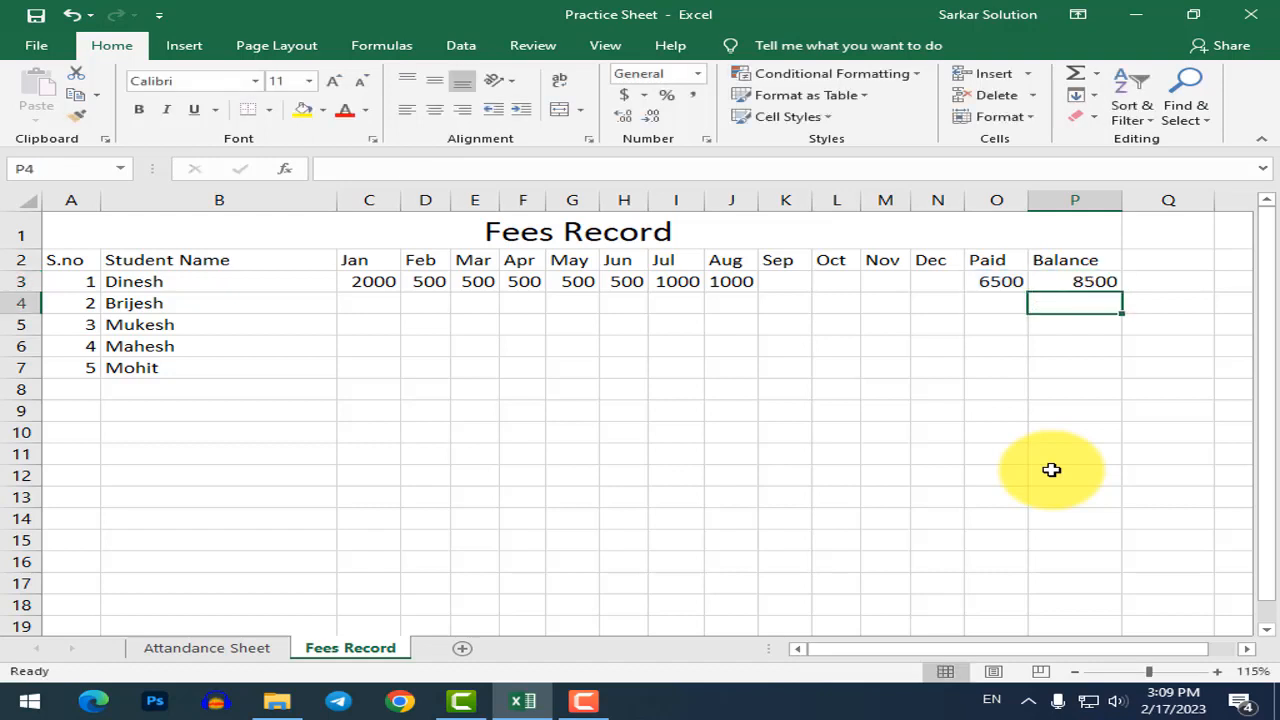
{"action": "left_click", "coordinate": [1112, 281]}
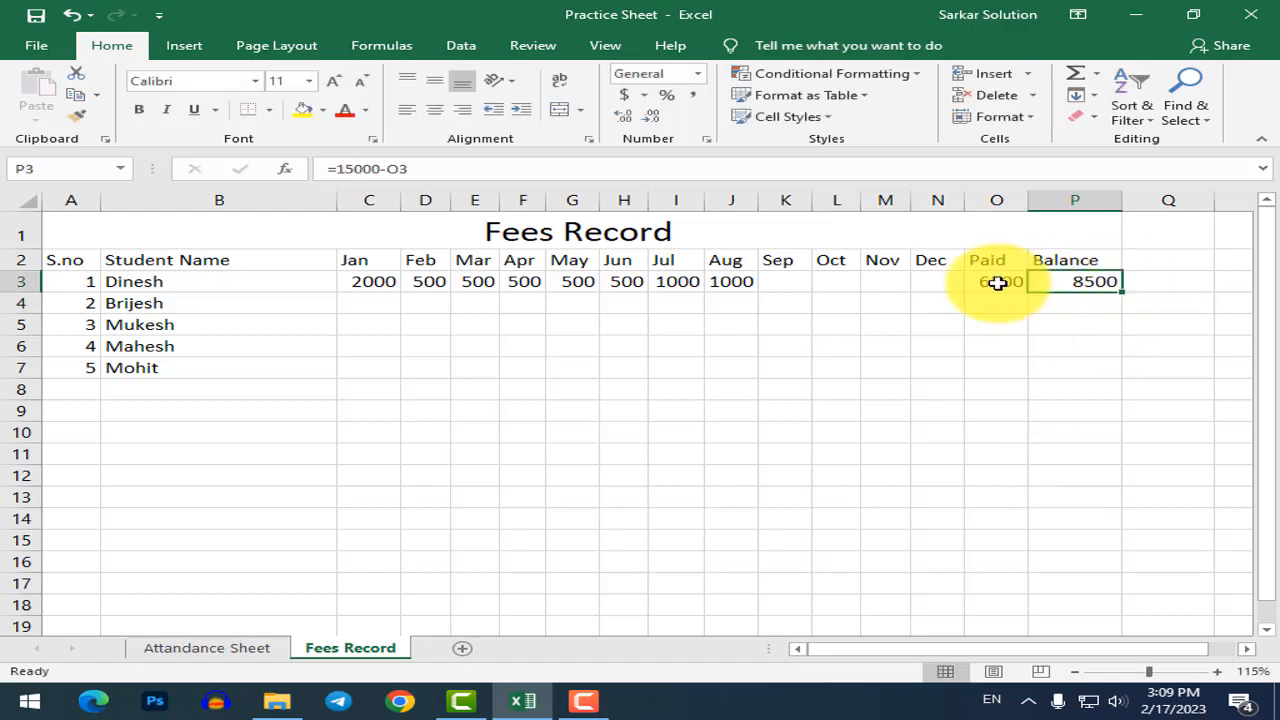
Enter Sep 1000 and Oct 5000, autofitting column L so 5000 shows.
{"action": "left_click", "coordinate": [789, 283]}
{"action": "type", "text": "1000"}
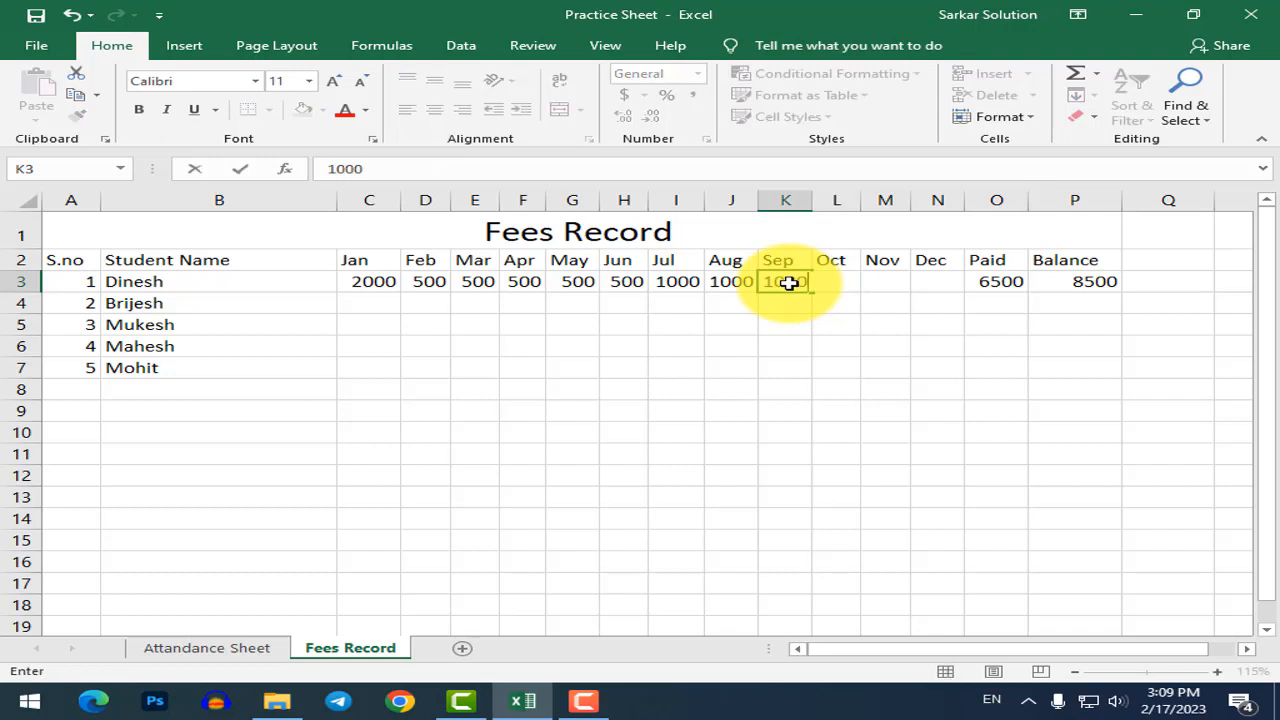
{"action": "key", "text": "Return"}
{"action": "key", "text": "Up"}
{"action": "key", "text": "Right"}
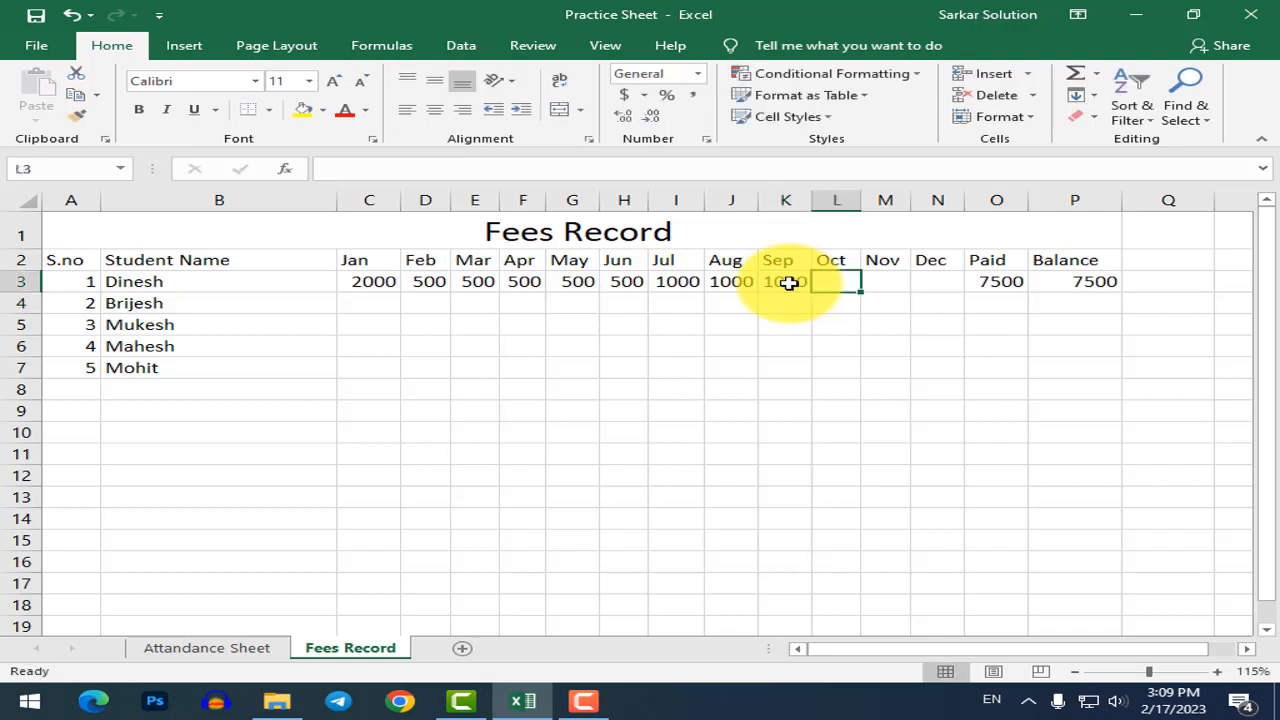
{"action": "type", "text": "5"}
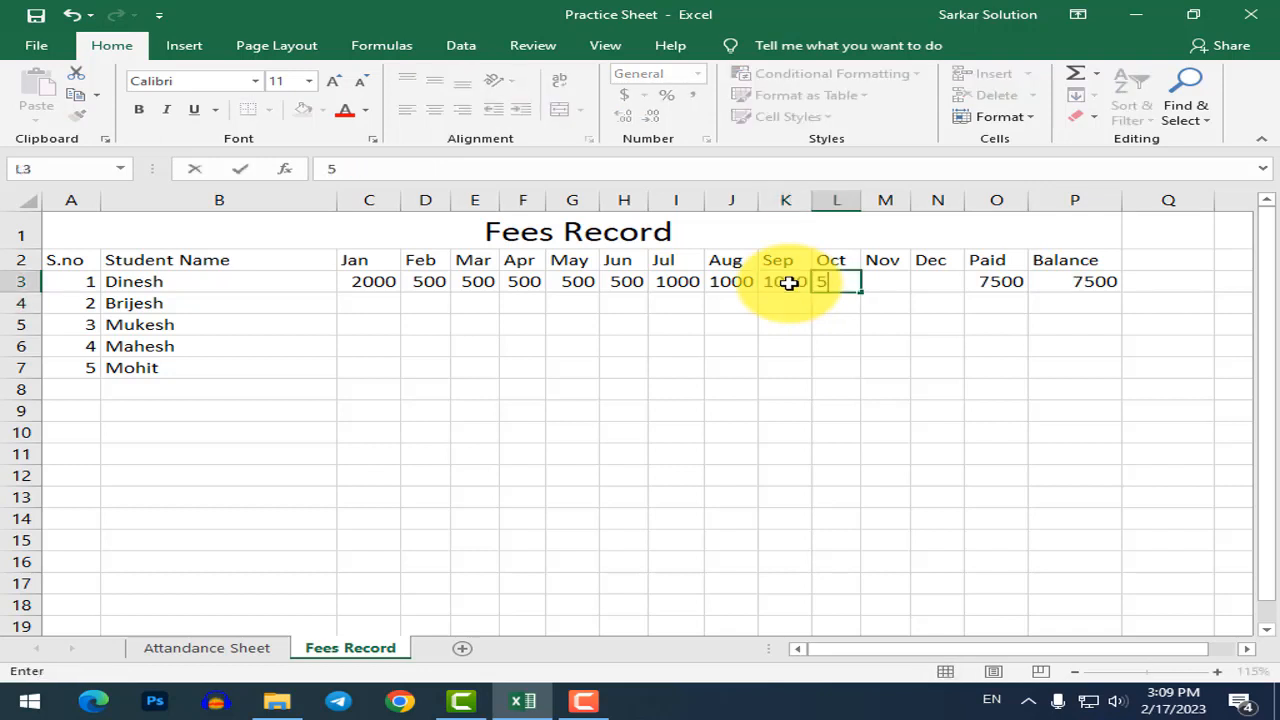
{"action": "type", "text": "000"}
{"action": "key", "text": "Tab"}
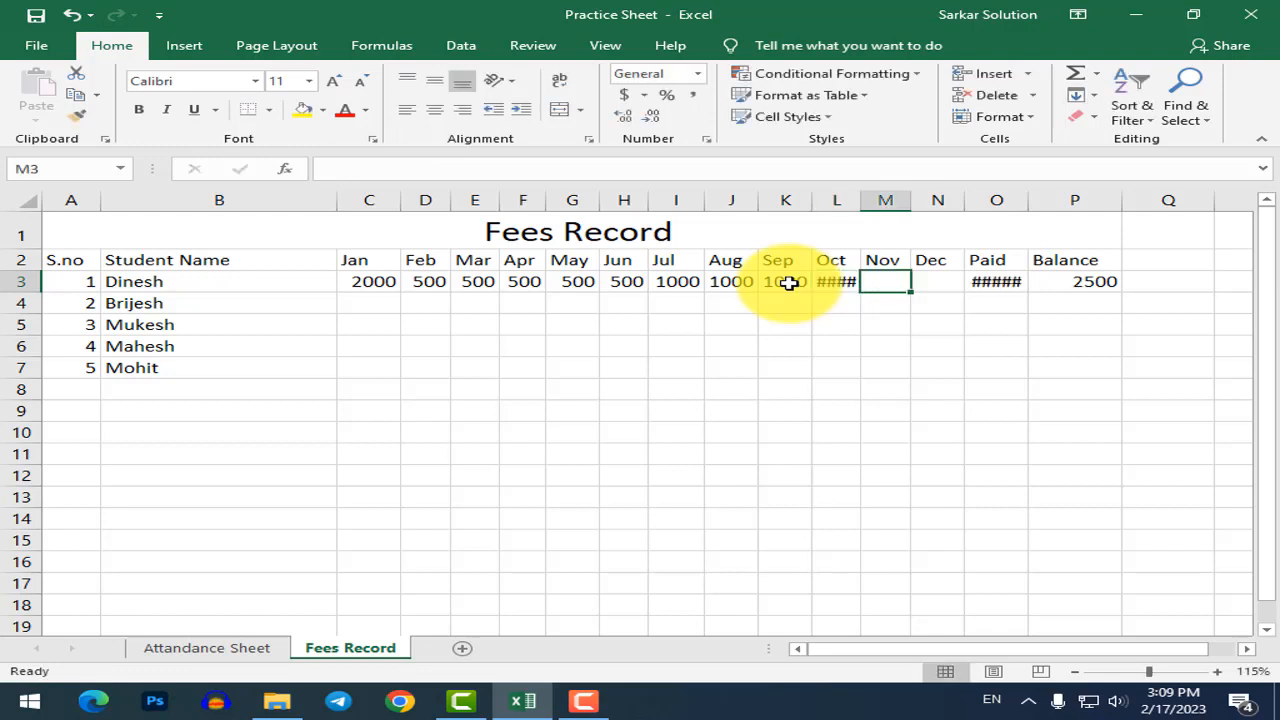
{"action": "left_click", "coordinate": [849, 281]}
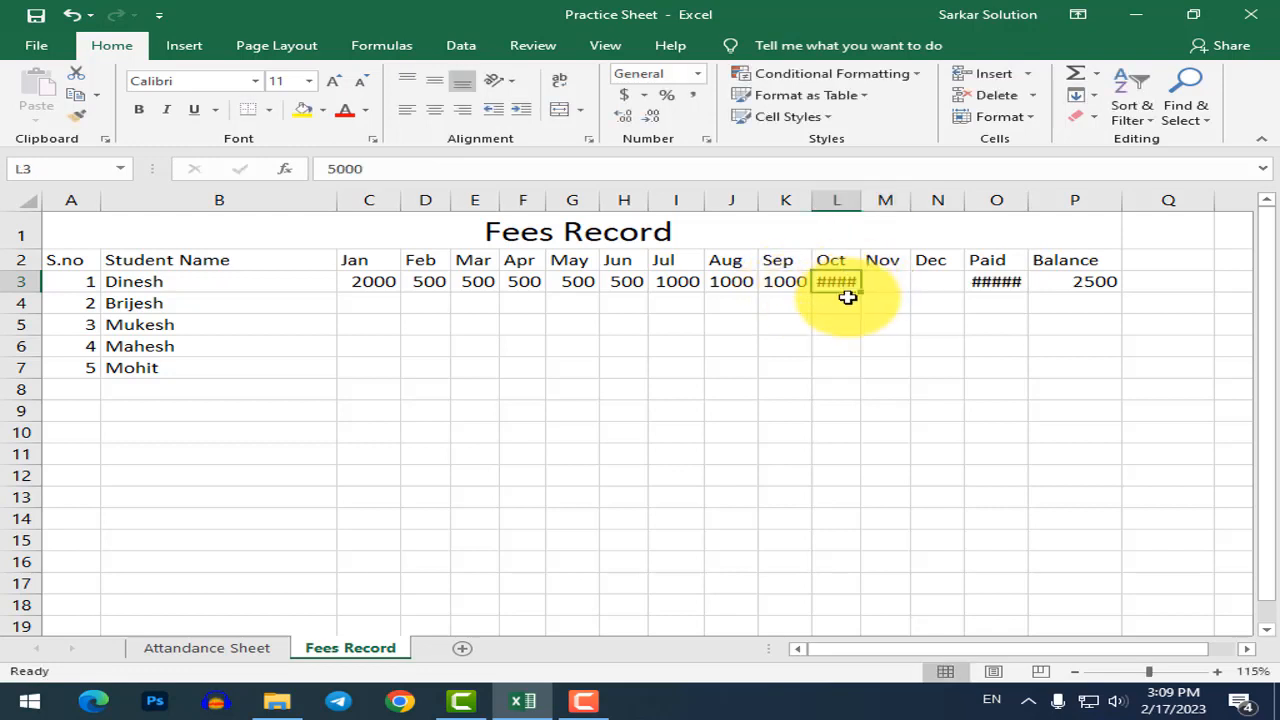
{"action": "double_click", "coordinate": [861, 200]}
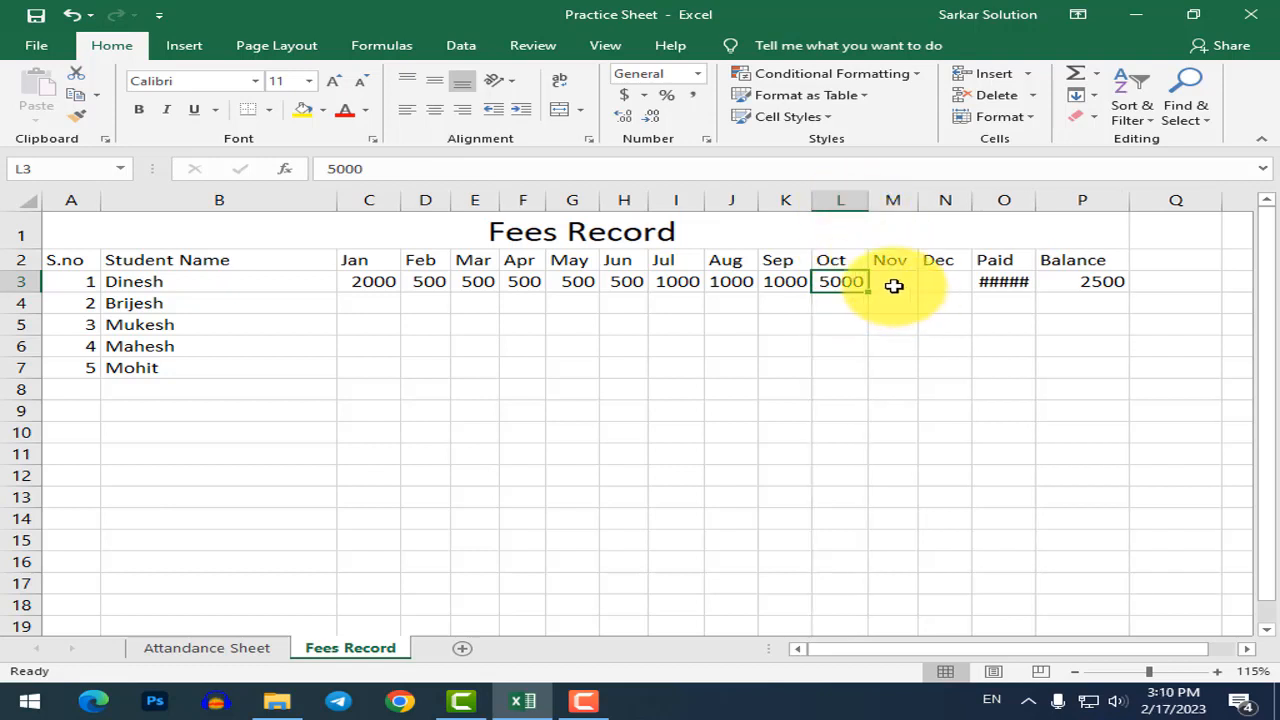
Enter Nov 500 and Dec 2000, and autofit the Paid column to show its total.
{"action": "left_click", "coordinate": [894, 285]}
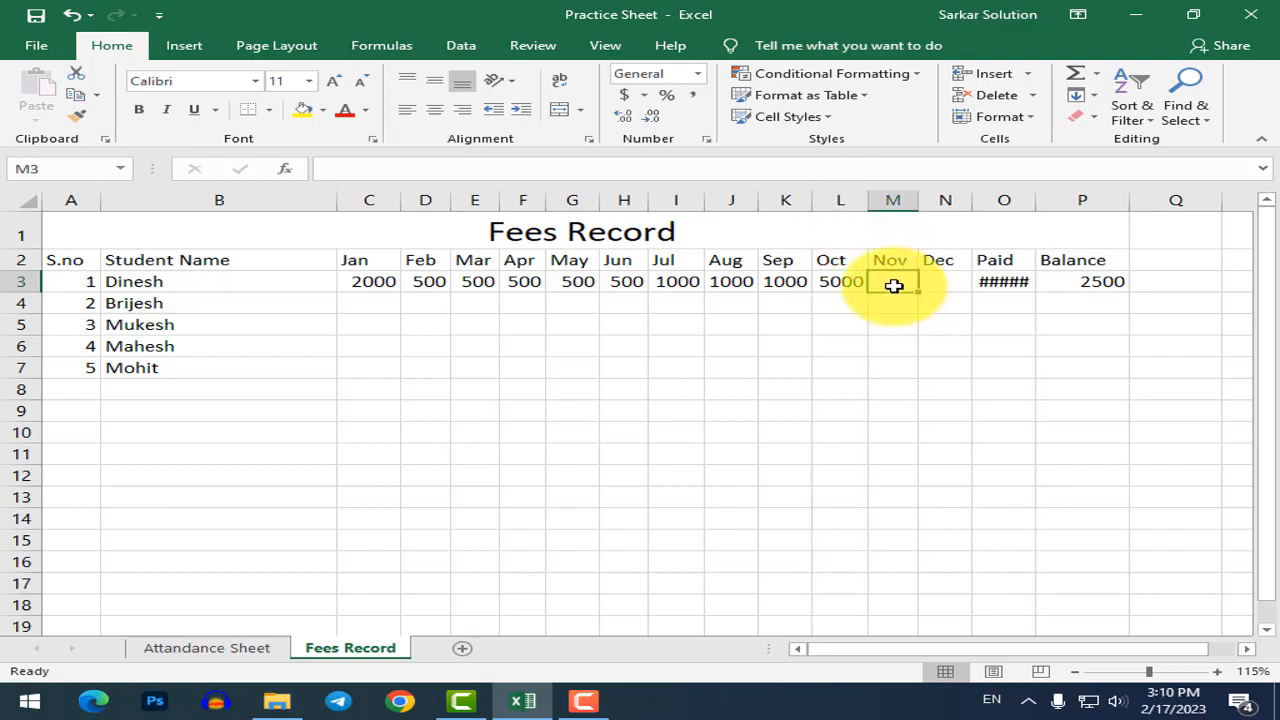
{"action": "type", "text": "500"}
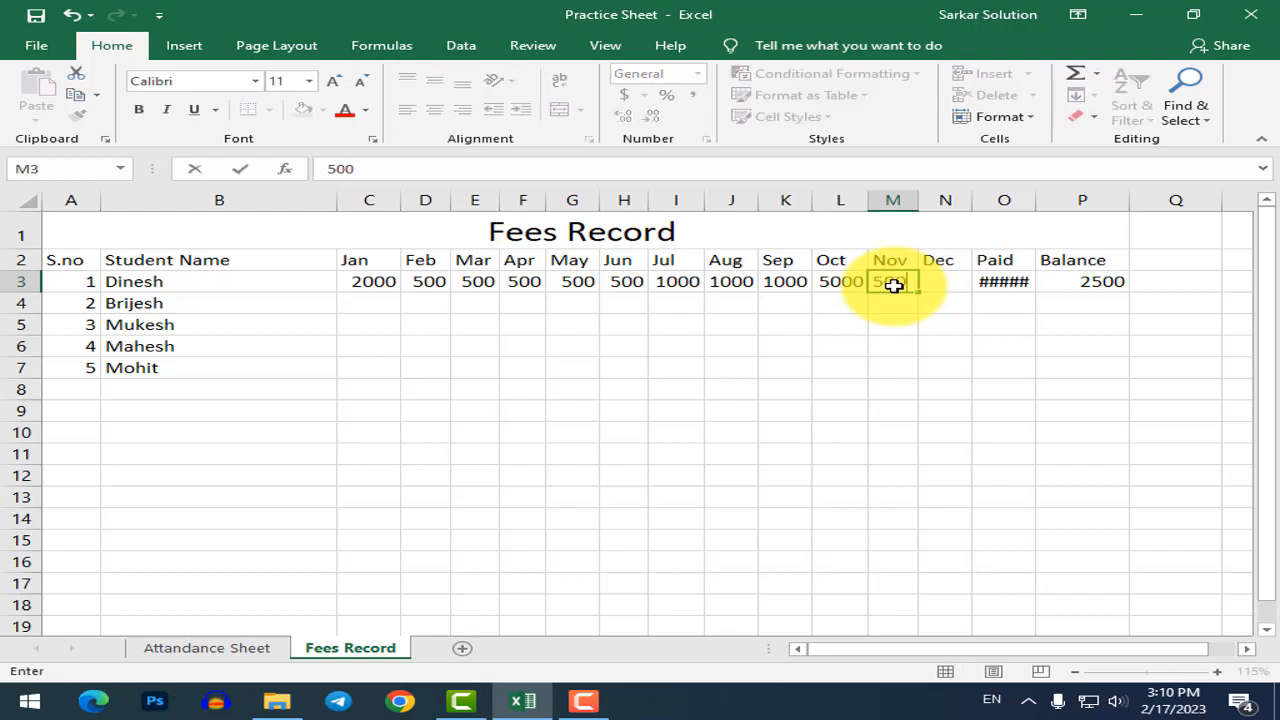
{"action": "key", "text": "Tab"}
{"action": "type", "text": "2000"}
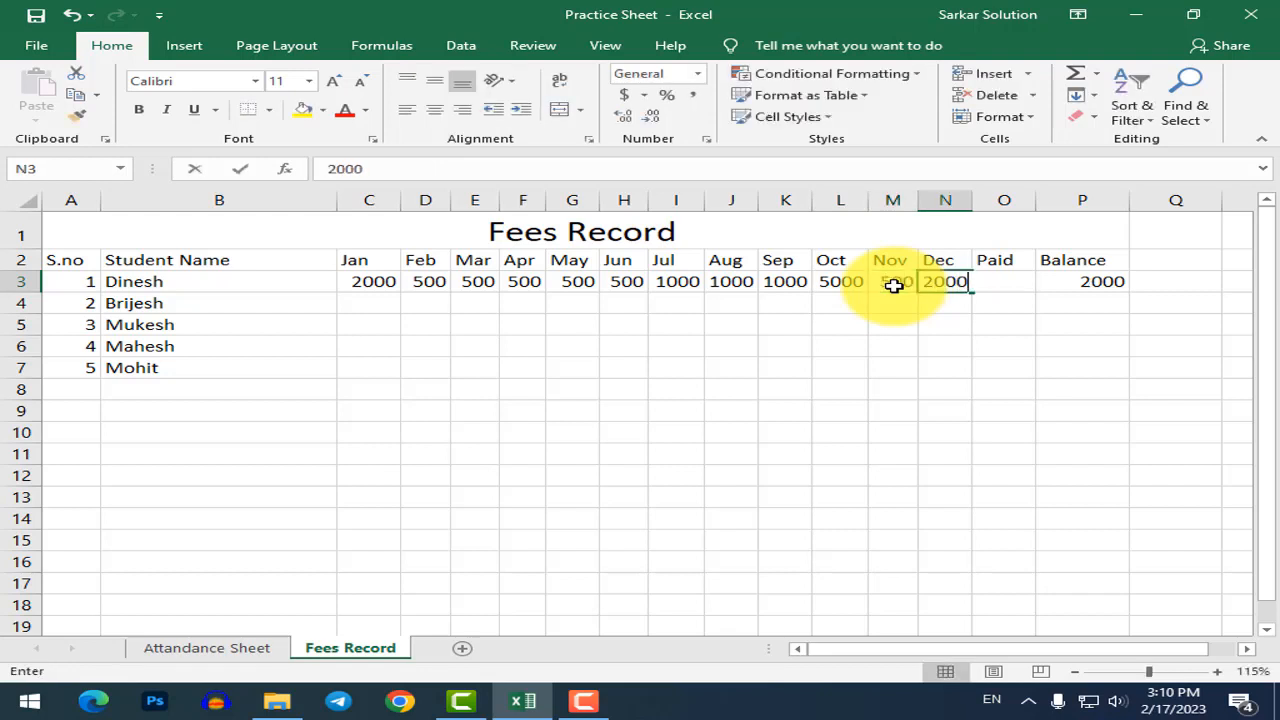
{"action": "key", "text": "Return"}
{"action": "key", "text": "Up"}
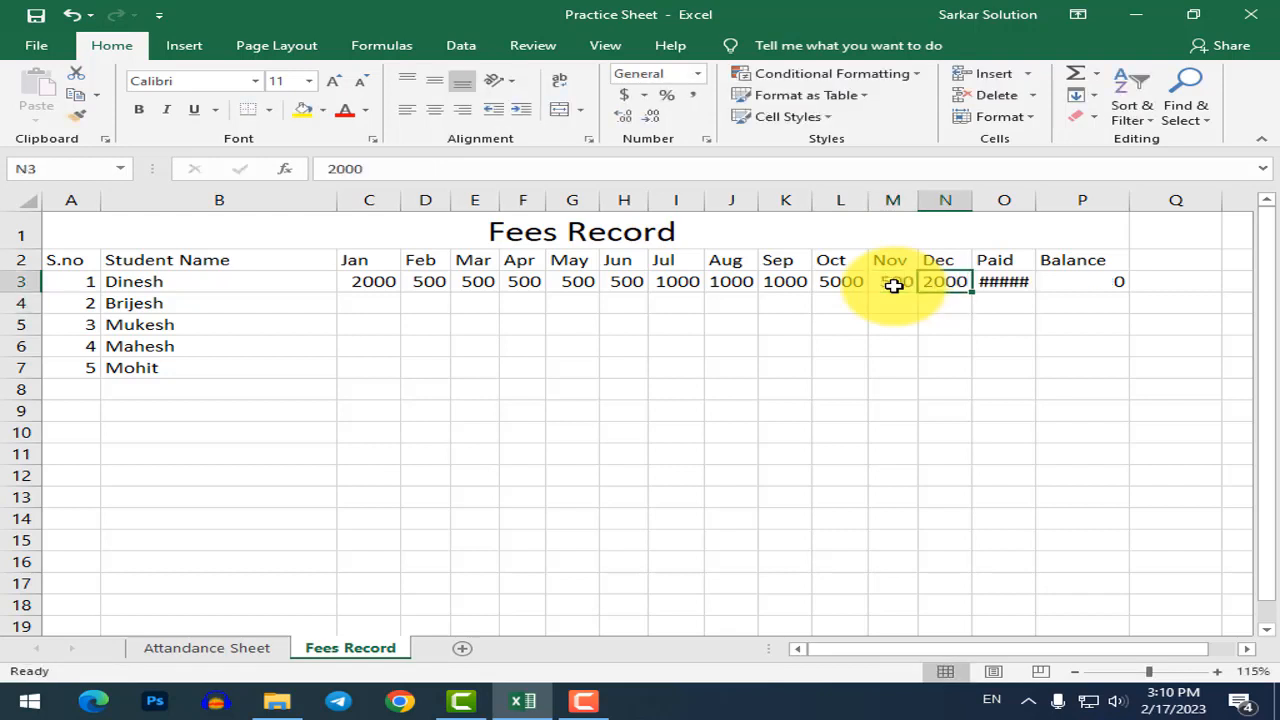
{"action": "double_click", "coordinate": [1035, 199]}
{"action": "left_click", "coordinate": [1087, 283]}
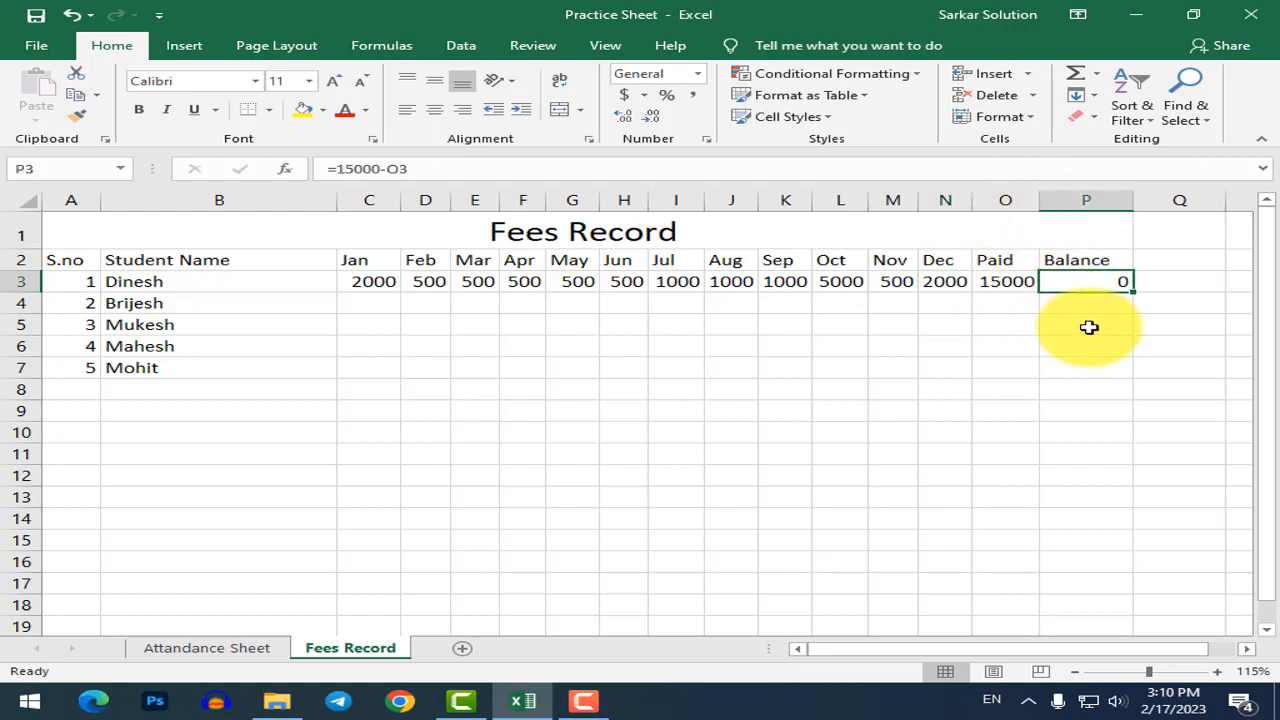
Change November's payment to 1000 and autofit the Nov column so it displays.
{"action": "left_click", "coordinate": [893, 281]}
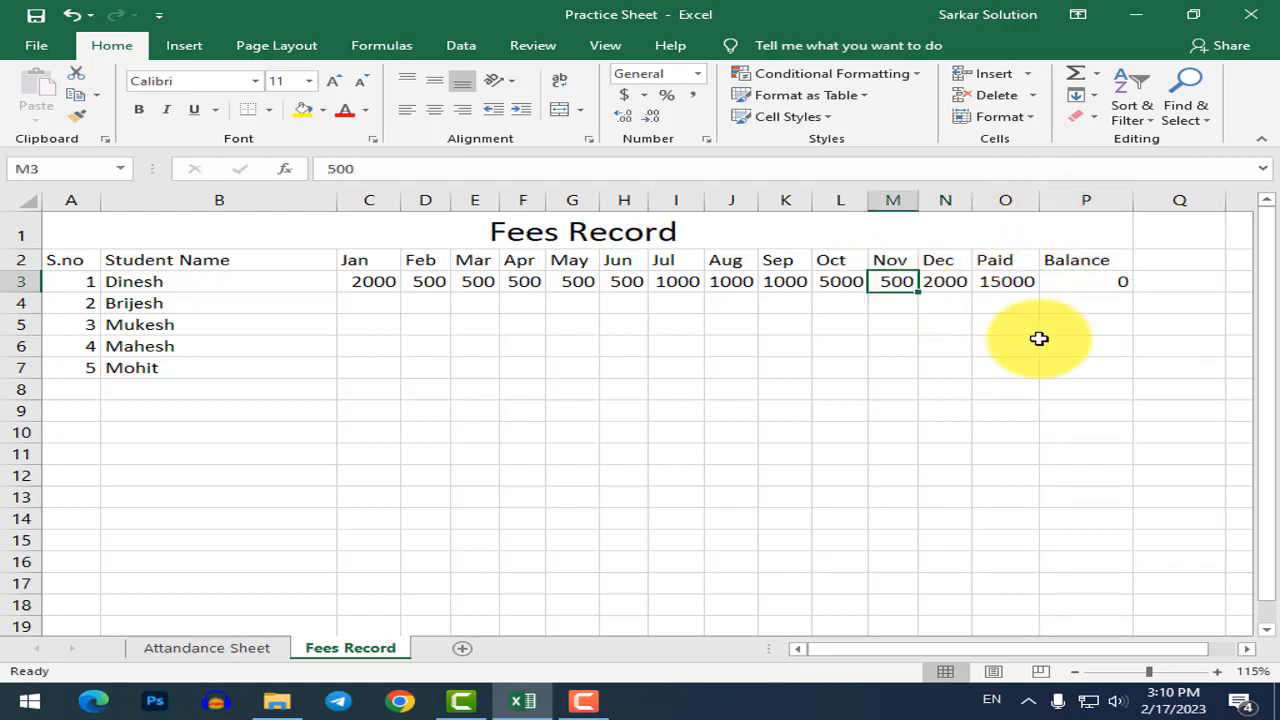
{"action": "type", "text": "1000"}
{"action": "key", "text": "Return"}
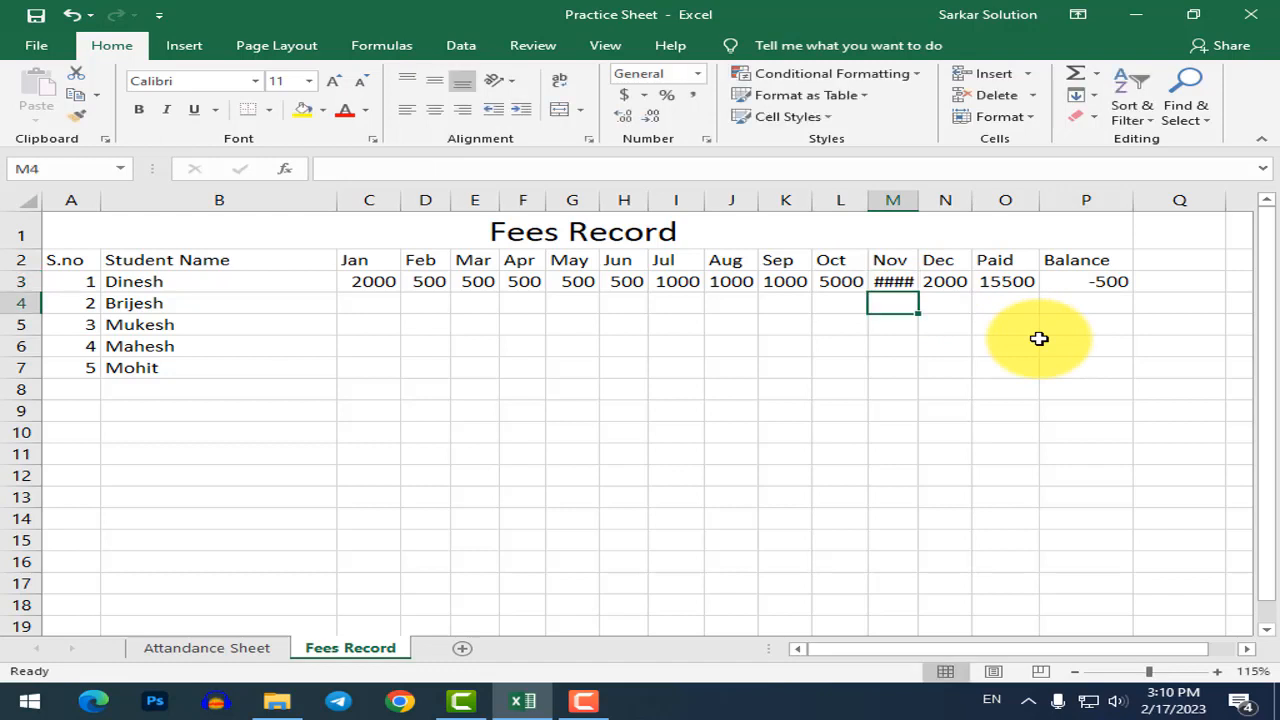
{"action": "double_click", "coordinate": [913, 205]}
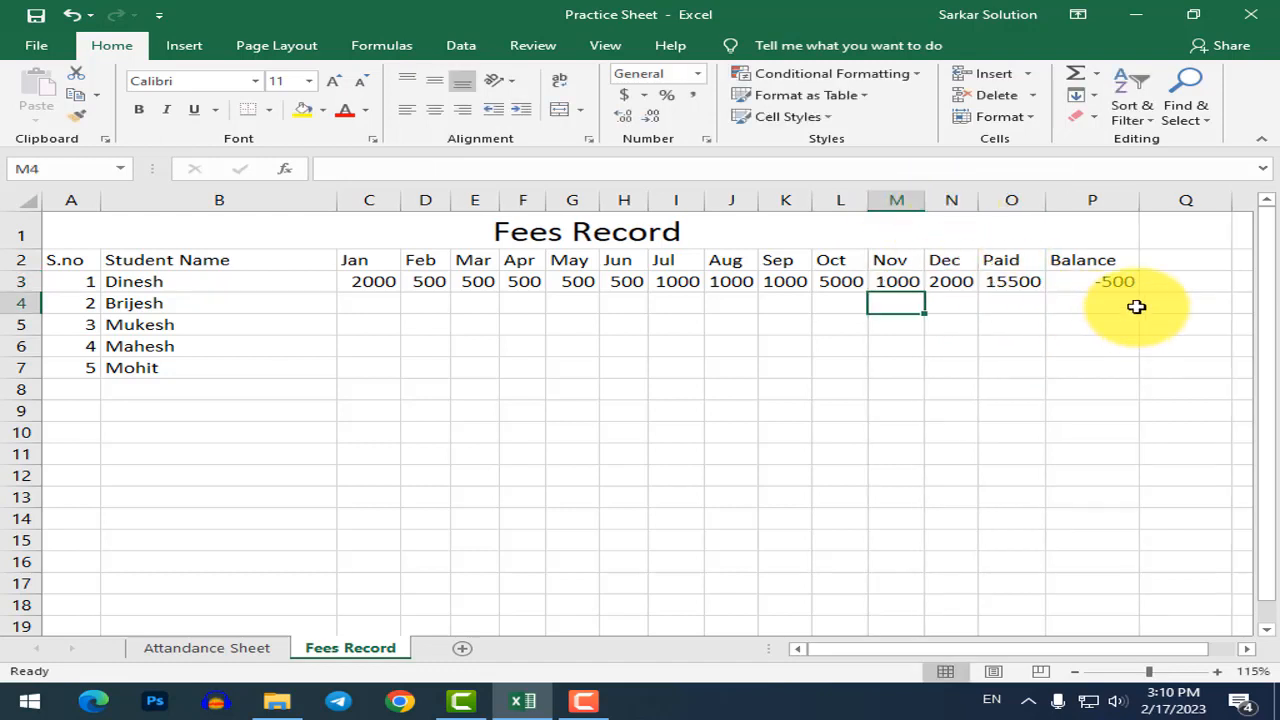
{"action": "left_click", "coordinate": [1118, 283]}
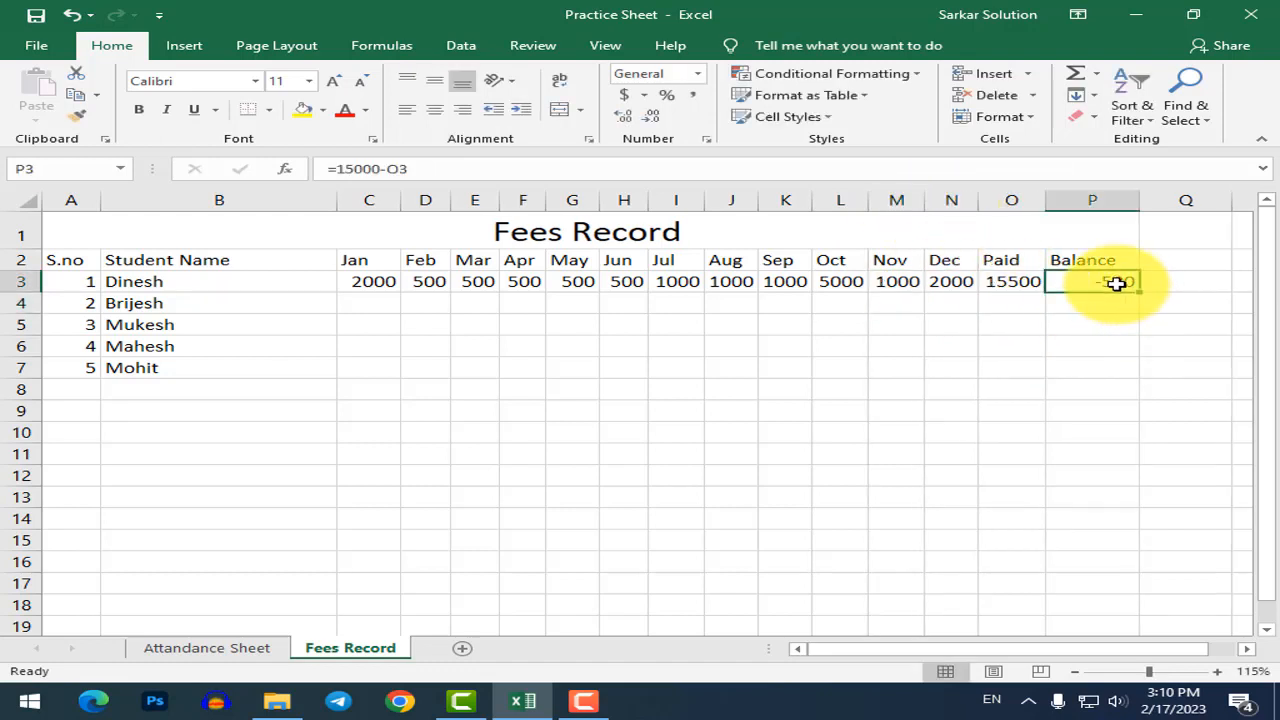
Review the Paid SUM formula and the =15000 Balance formula, leaving both unchanged.
{"action": "left_click", "coordinate": [1008, 296]}
{"action": "left_click", "coordinate": [1010, 279]}
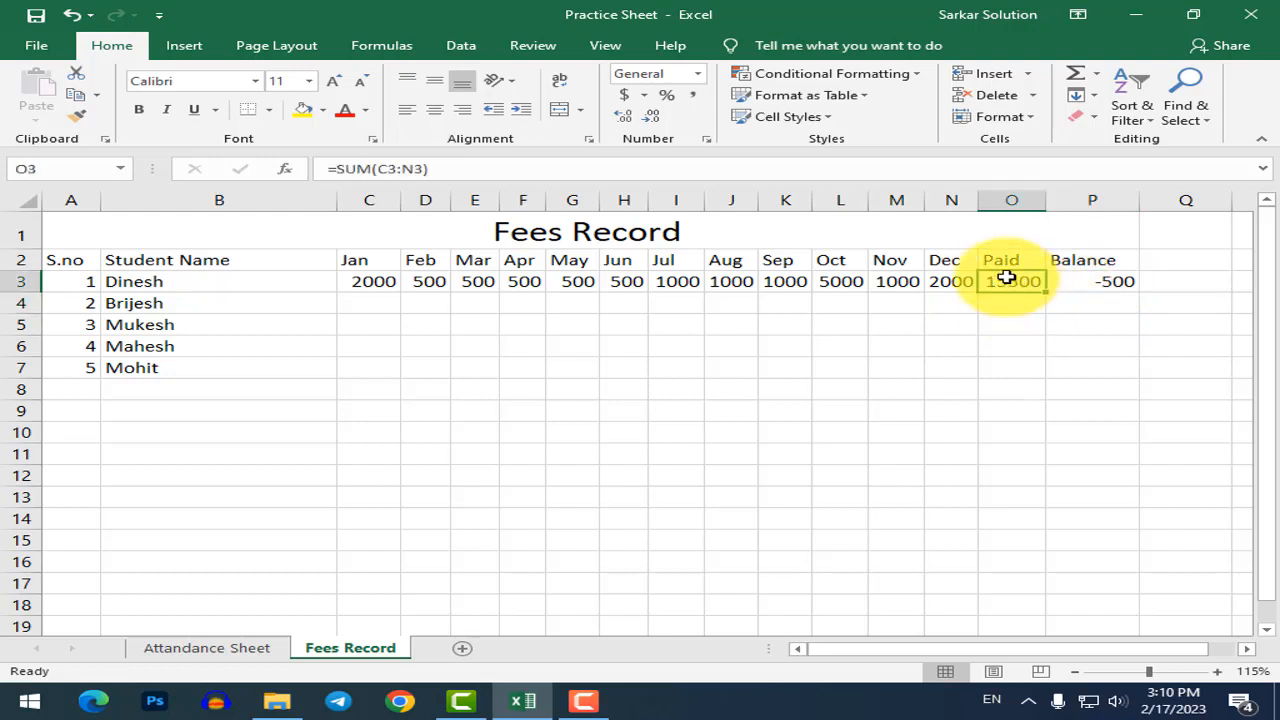
{"action": "double_click", "coordinate": [1079, 284]}
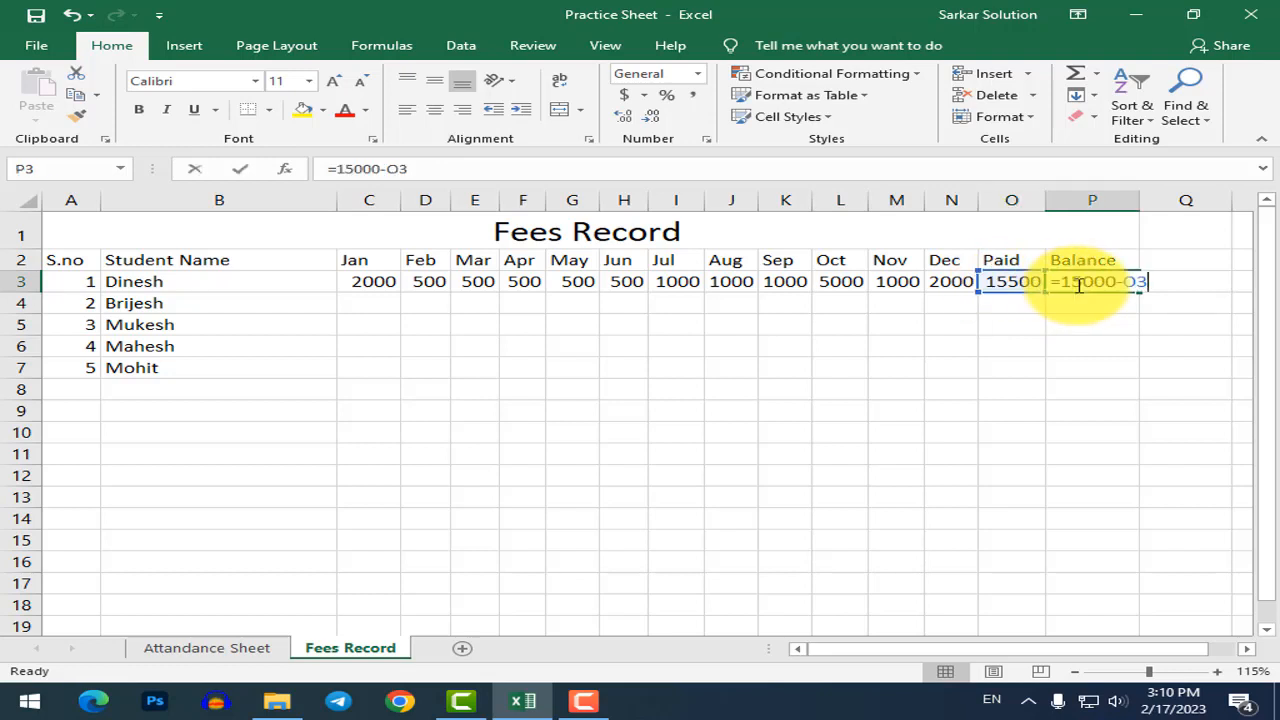
{"action": "left_click_drag", "start_coordinate": [1062, 283], "coordinate": [1106, 282]}
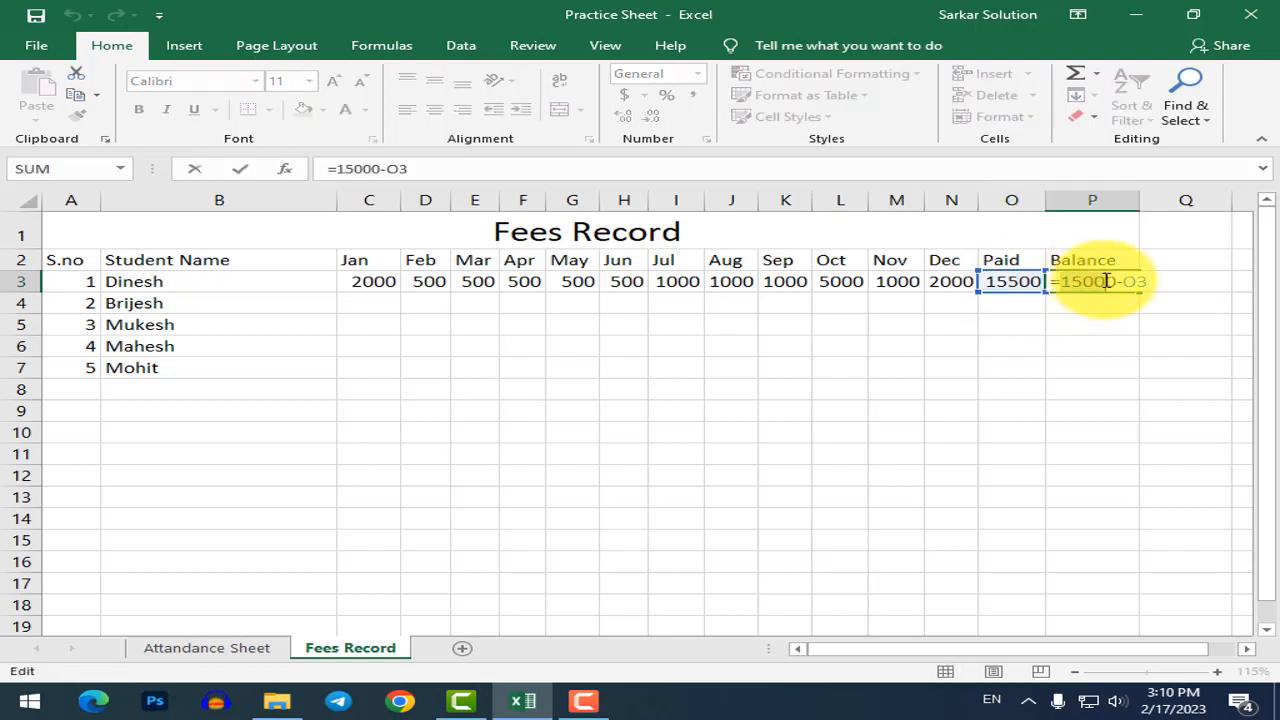
{"action": "left_click", "coordinate": [1106, 281]}
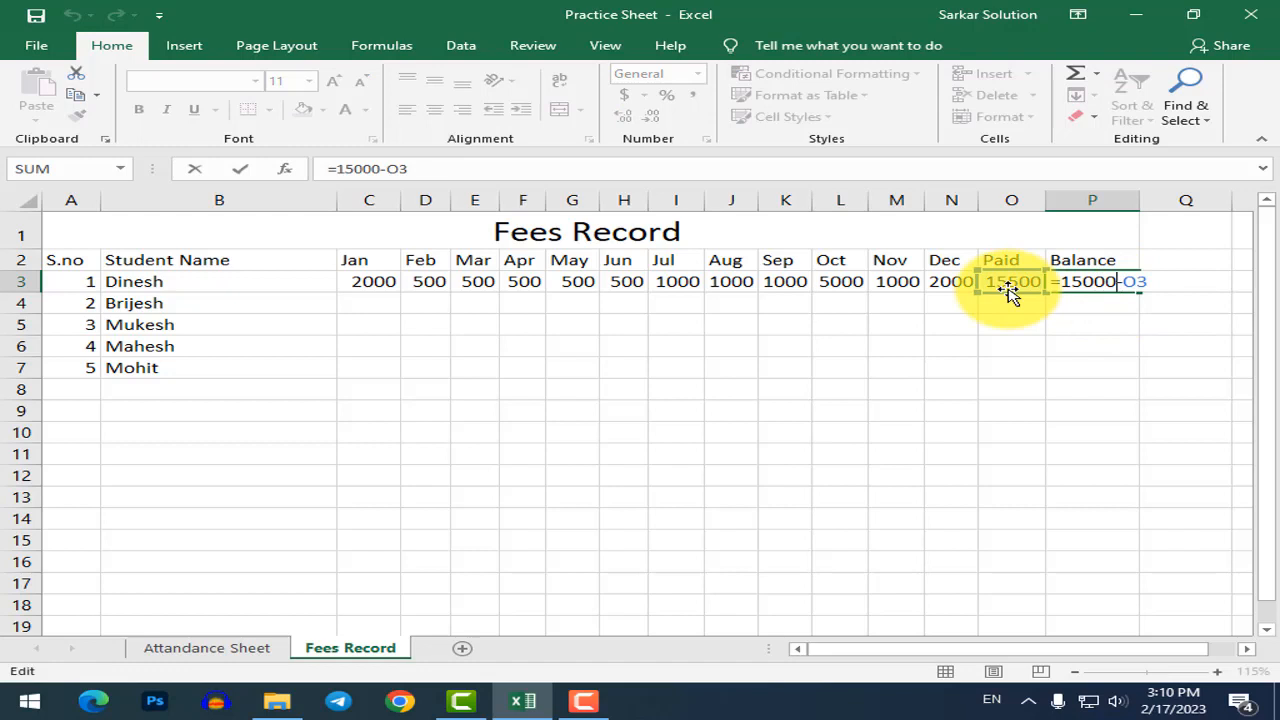
{"action": "key", "text": "Return"}
Copy the first student's Jan–Dec payments from row 3 down into rows 4–7 with Ctrl+D.
{"action": "left_click", "coordinate": [896, 324]}
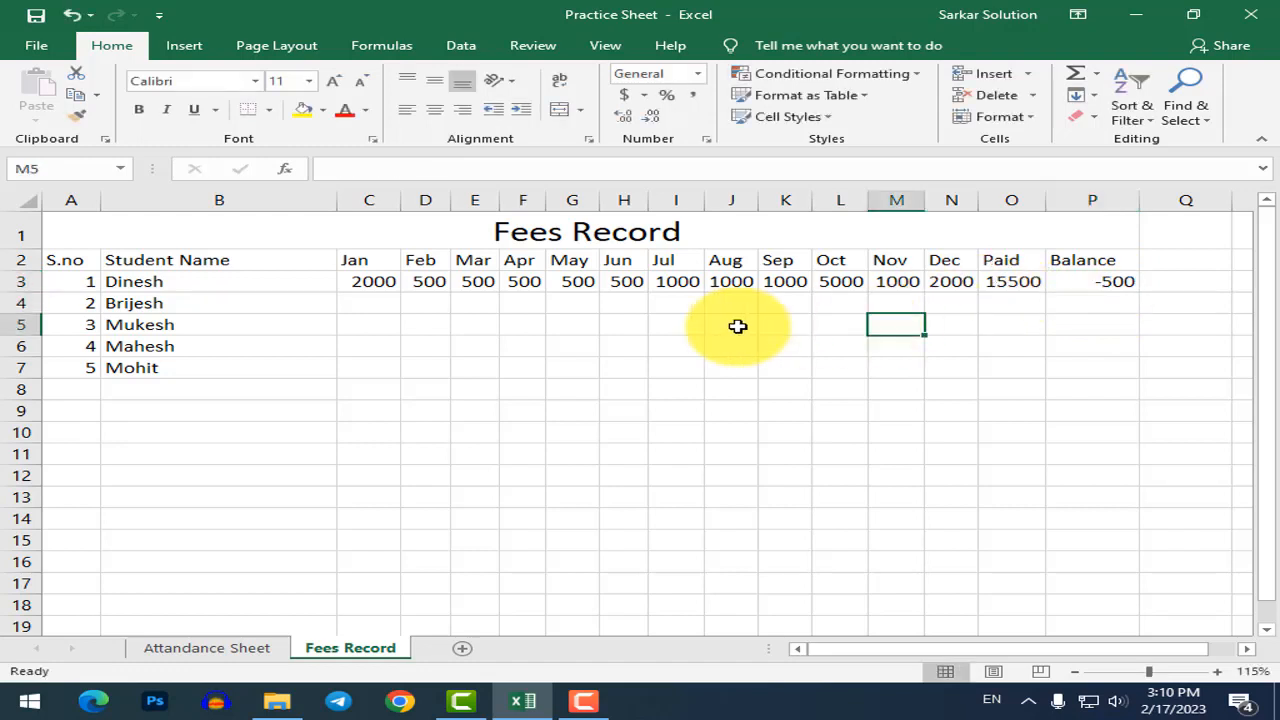
{"action": "left_click", "coordinate": [375, 303]}
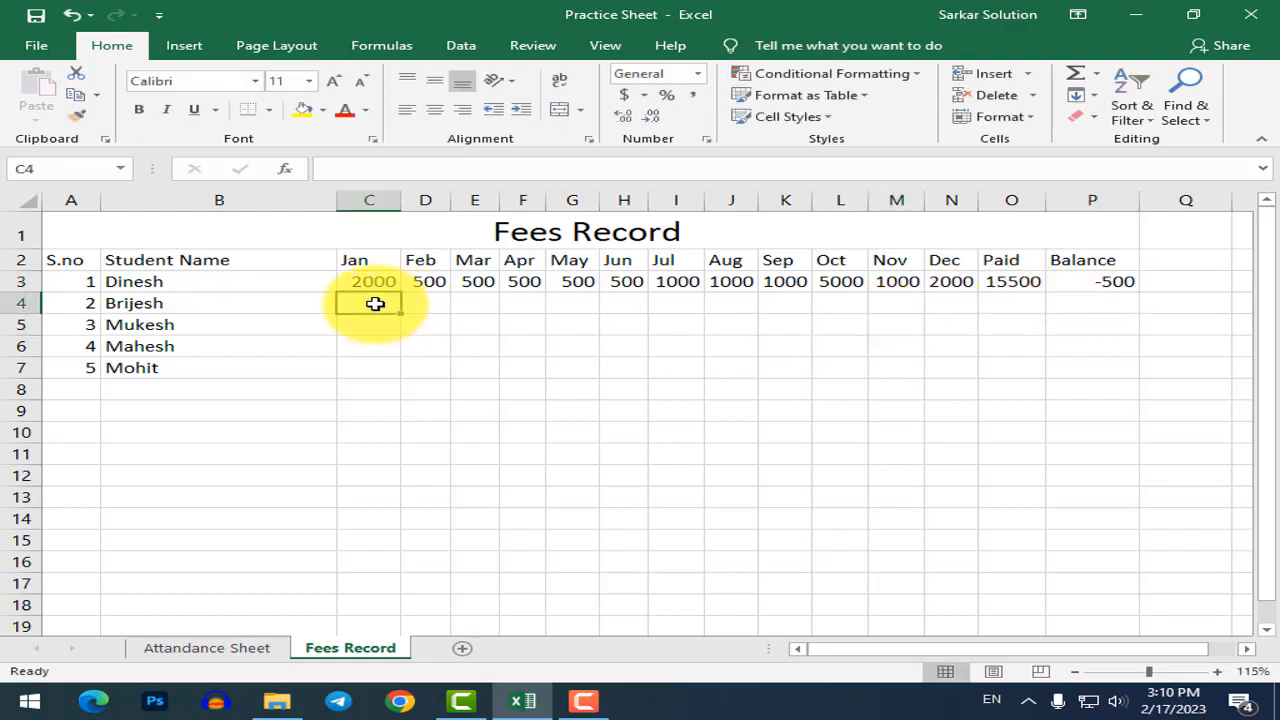
{"action": "left_click", "coordinate": [1000, 370]}
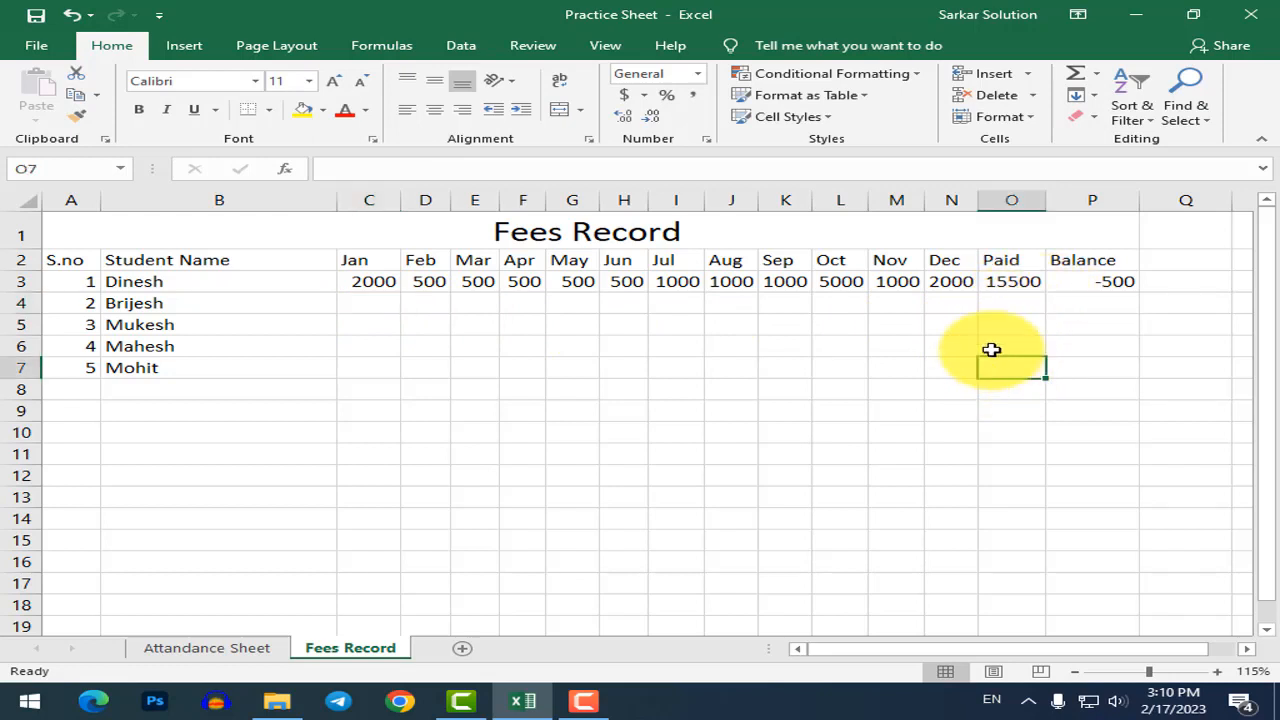
{"action": "left_click", "coordinate": [360, 280]}
{"action": "left_click_drag", "start_coordinate": [606, 274], "coordinate": [978, 291]}
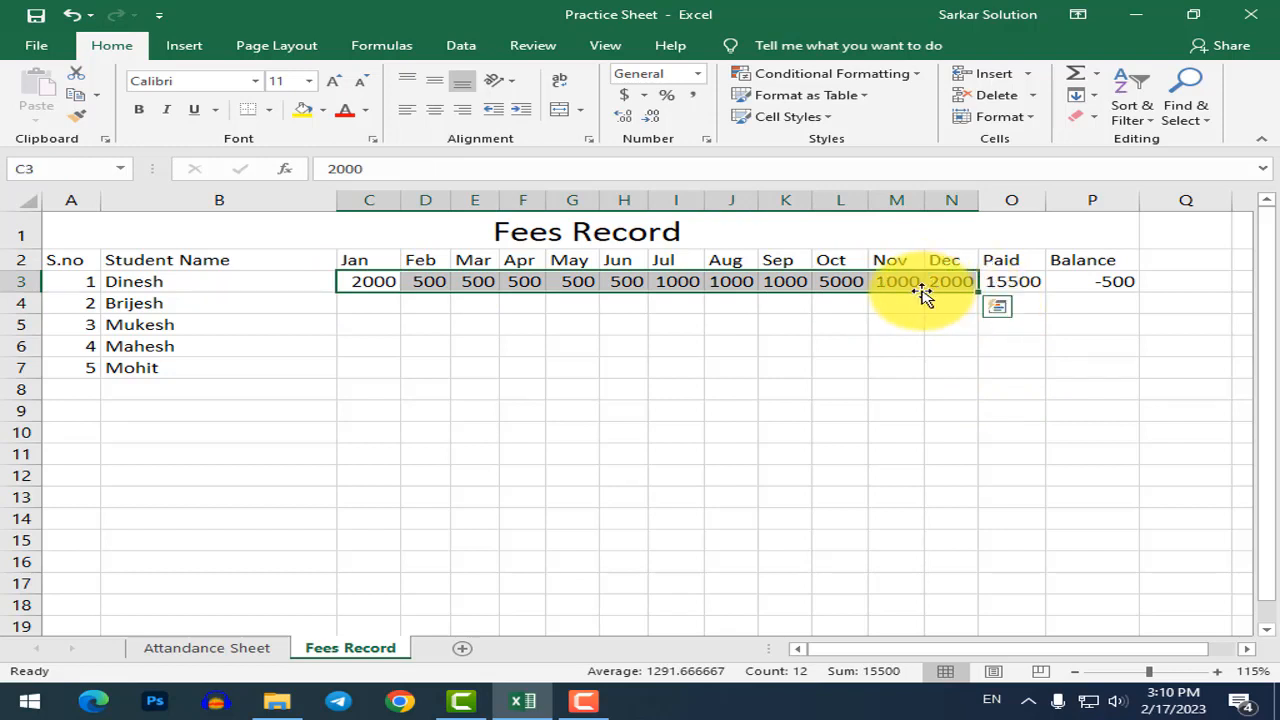
{"action": "left_click", "coordinate": [378, 288]}
{"action": "left_click_drag", "start_coordinate": [654, 331], "coordinate": [952, 357]}
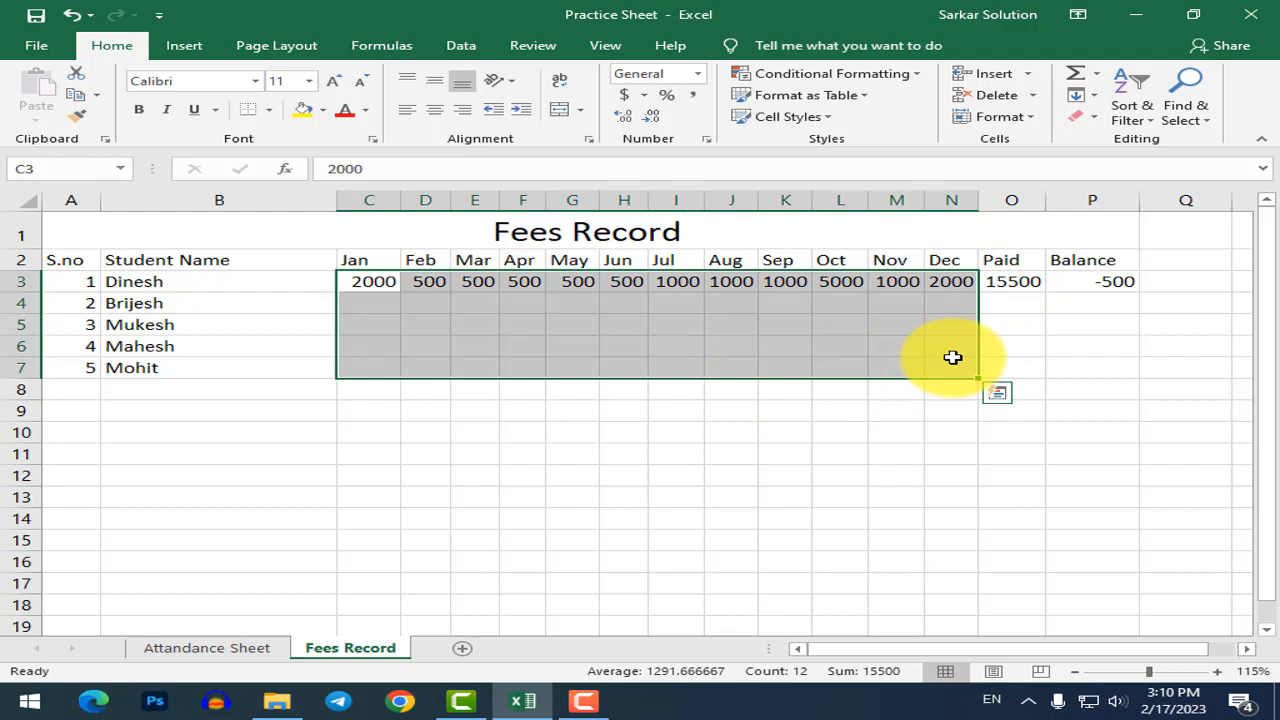
{"action": "key", "text": "ctrl+d"}
{"action": "left_click", "coordinate": [809, 451]}
{"action": "left_click", "coordinate": [529, 340]}
Clear the third student's June–December and the fourth student's August–December payments.
{"action": "left_click", "coordinate": [395, 328]}
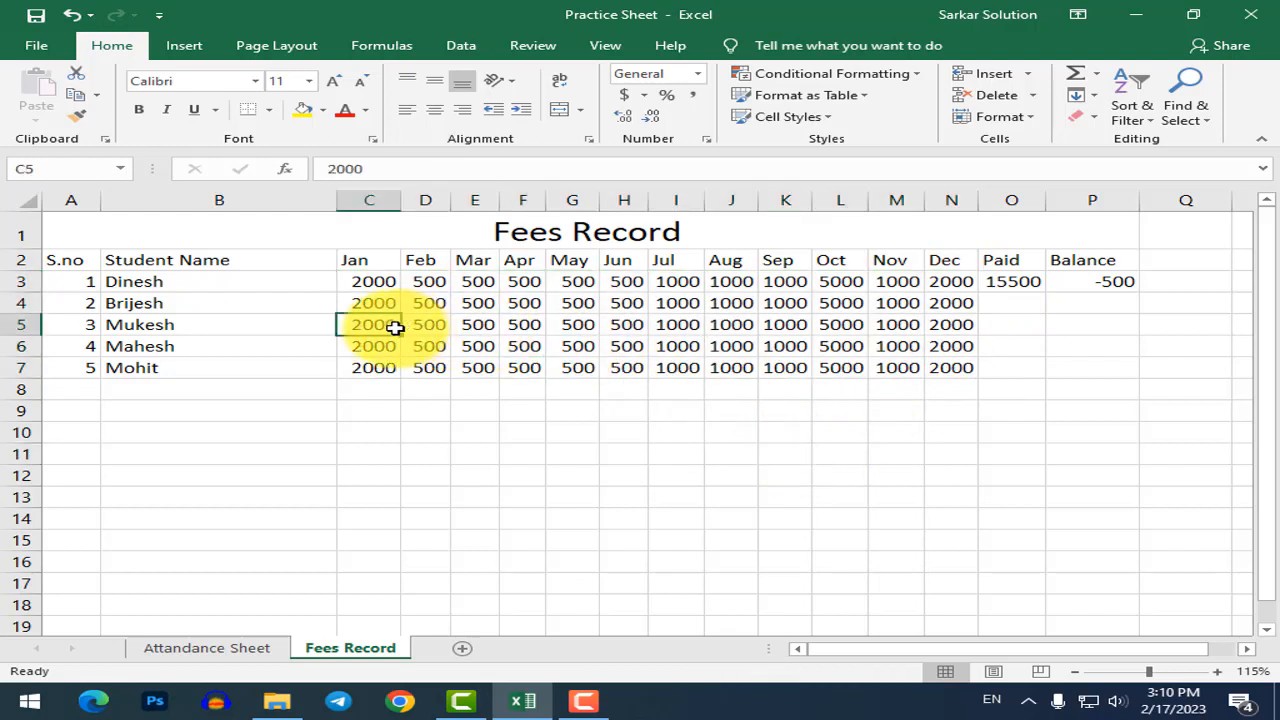
{"action": "left_click", "coordinate": [1015, 301]}
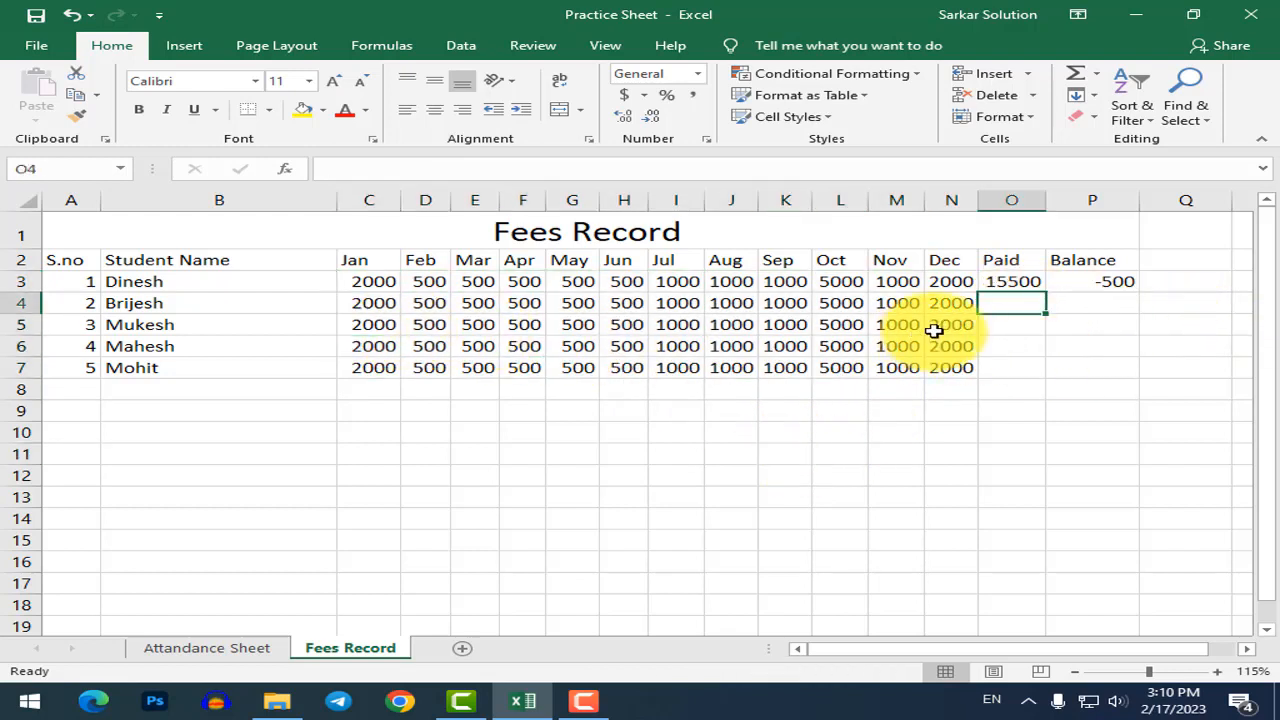
{"action": "left_click", "coordinate": [890, 323]}
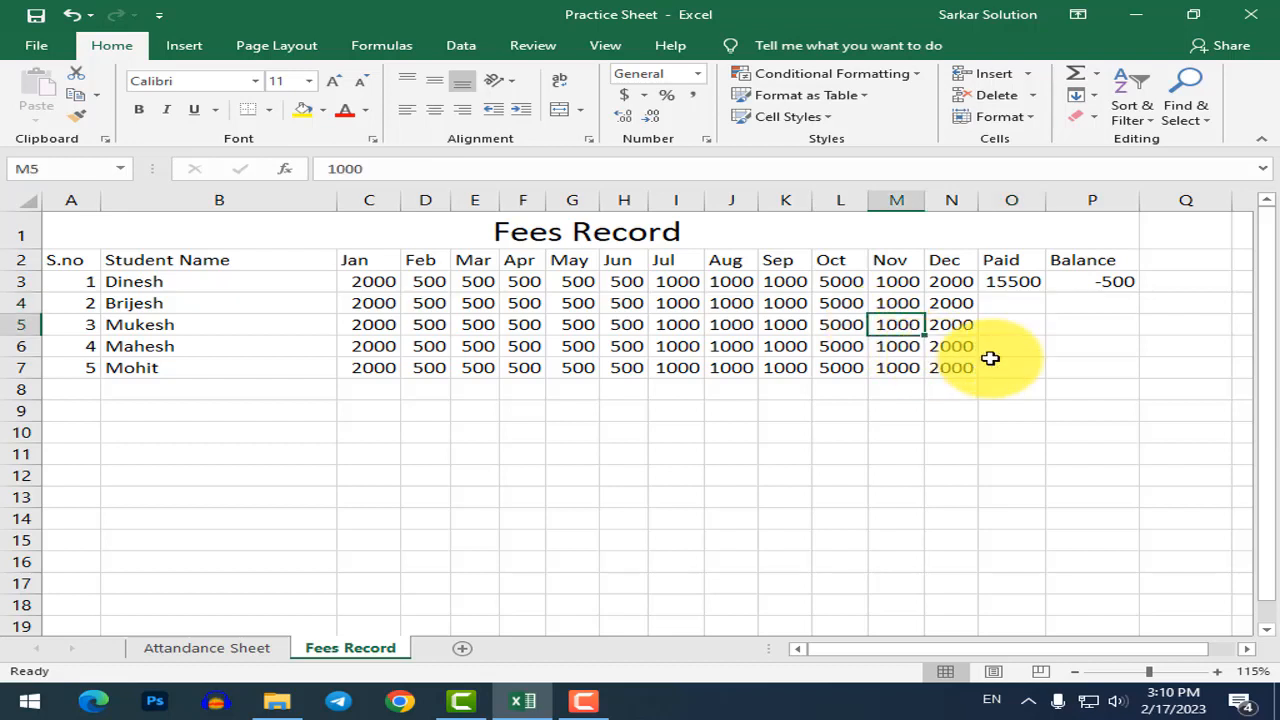
{"action": "key", "text": "Left"}
{"action": "key", "text": "Left"}
{"action": "key", "text": "Left"}
{"action": "key", "text": "Left"}
{"action": "key", "text": "Left"}
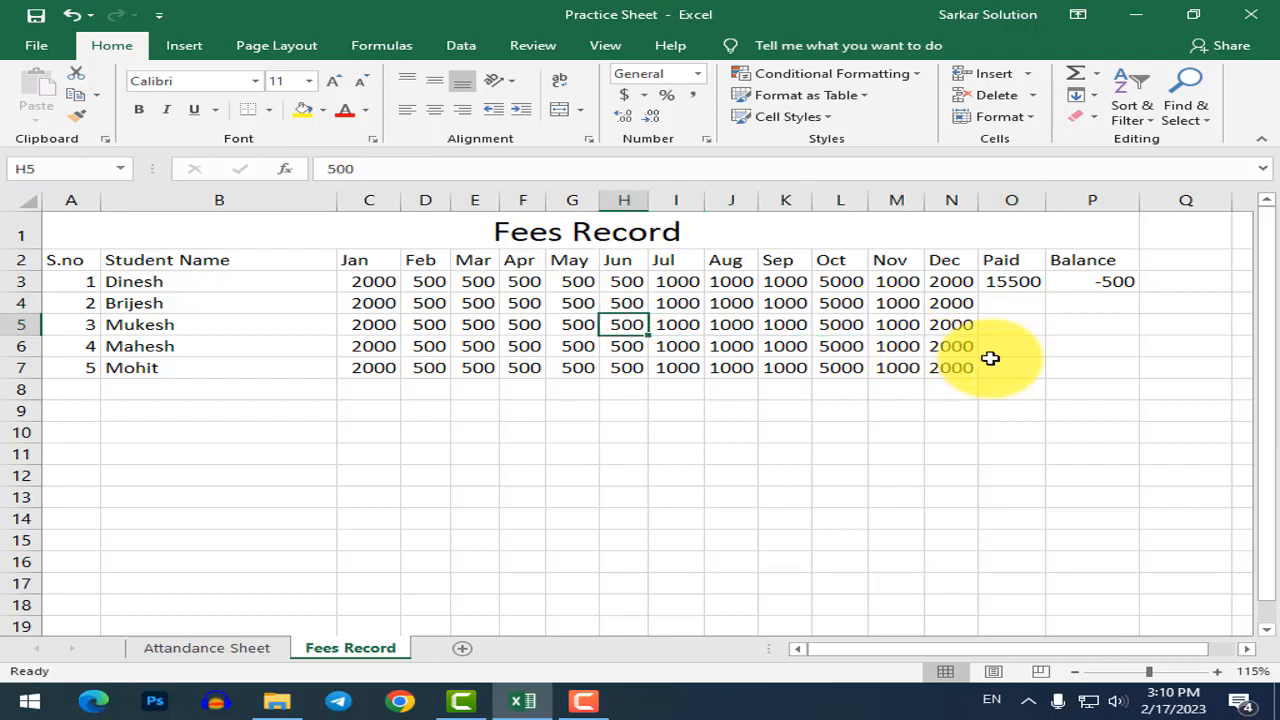
{"action": "key", "text": "shift+Right"}
{"action": "key", "text": "shift+Right"}
{"action": "key", "text": "shift+Right"}
{"action": "key", "text": "shift+Right"}
{"action": "key", "text": "shift+Right"}
{"action": "key", "text": "shift+Right"}
{"action": "key", "text": "Delete"}
{"action": "key", "text": "Down"}
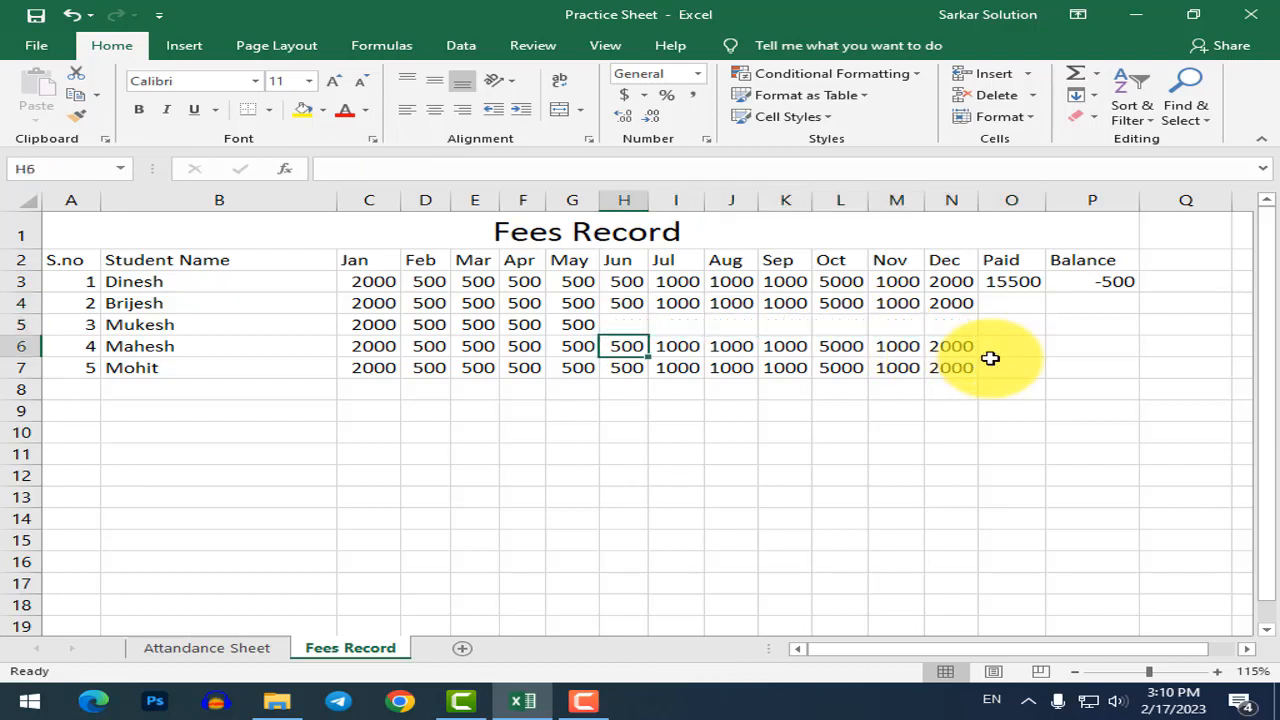
{"action": "key", "text": "Right"}
{"action": "key", "text": "Right"}
{"action": "key", "text": "shift+Right"}
{"action": "key", "text": "shift+Right"}
{"action": "key", "text": "shift+Right"}
{"action": "key", "text": "shift+Right"}
{"action": "key", "text": "Delete"}
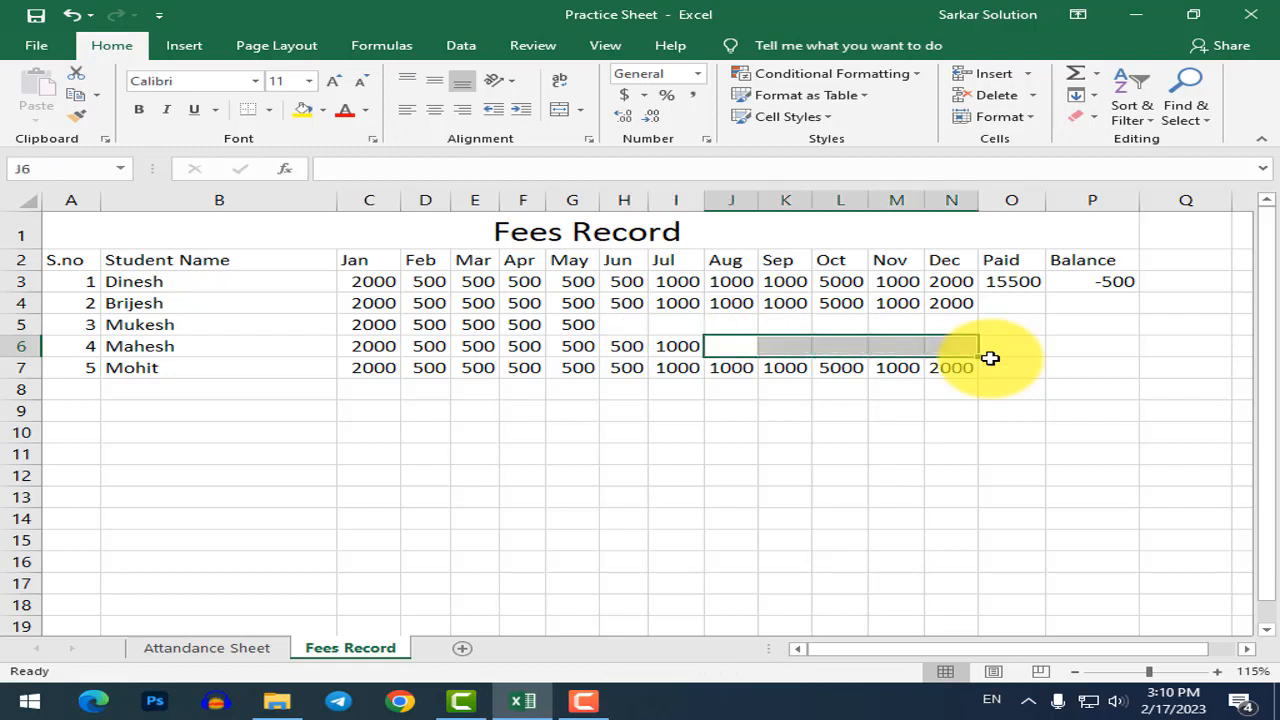
Clear the second student's August–October and the fifth student's October–December payments.
{"action": "key", "text": "Up"}
{"action": "key", "text": "Up"}
{"action": "key", "text": "shift+Right"}
{"action": "key", "text": "shift+Right"}
{"action": "key", "text": "shift+Right"}
{"action": "key", "text": "shift+Right"}
{"action": "key", "text": "shift+Right"}
{"action": "key", "text": "shift+Left"}
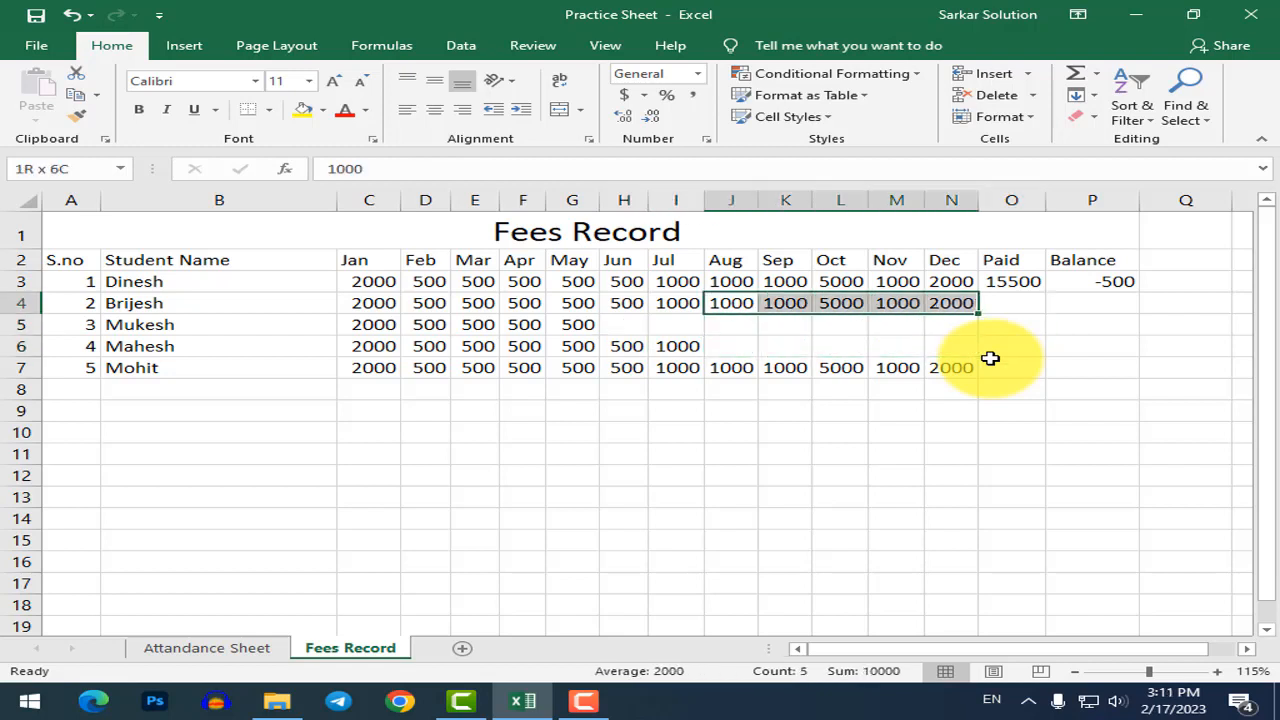
{"action": "key", "text": "shift+Left"}
{"action": "key", "text": "shift+Left"}
{"action": "key", "text": "Down"}
{"action": "key", "text": "Down"}
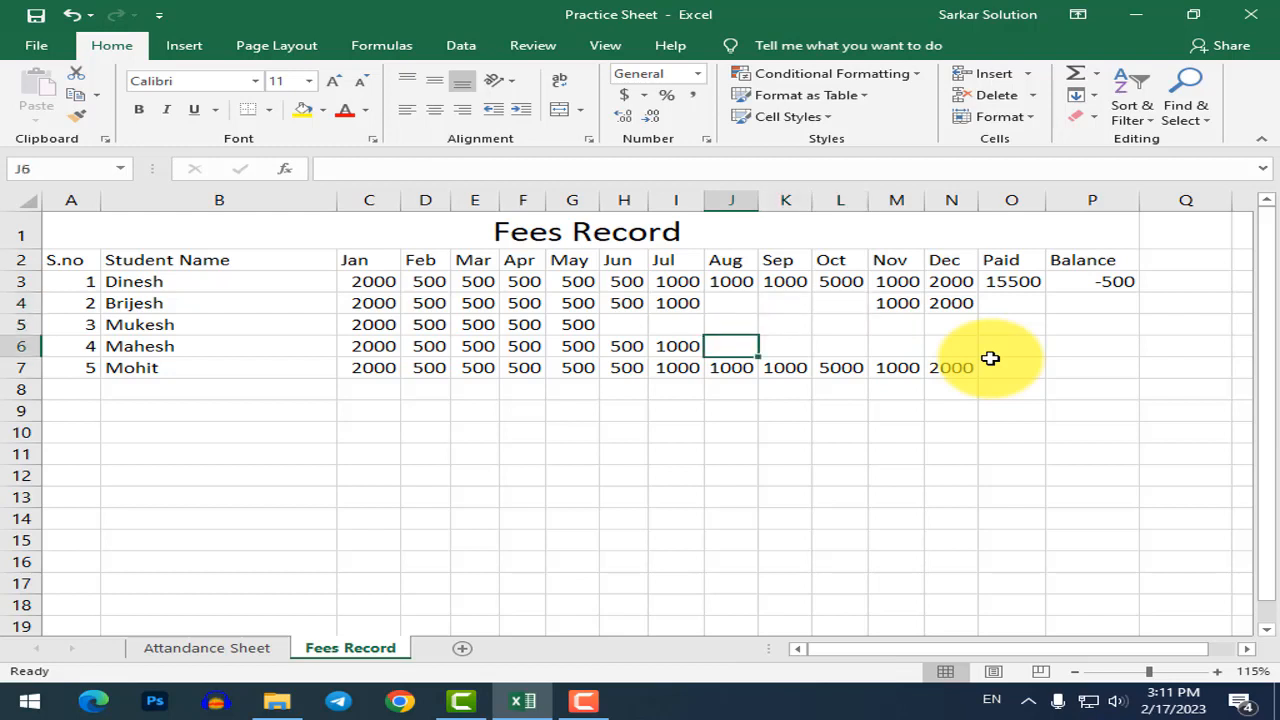
{"action": "key", "text": "Right"}
{"action": "key", "text": "Right"}
{"action": "key", "text": "Down"}
{"action": "key", "text": "Right"}
{"action": "key", "text": "Left"}
{"action": "key", "text": "shift+Right"}
{"action": "key", "text": "shift+Right"}
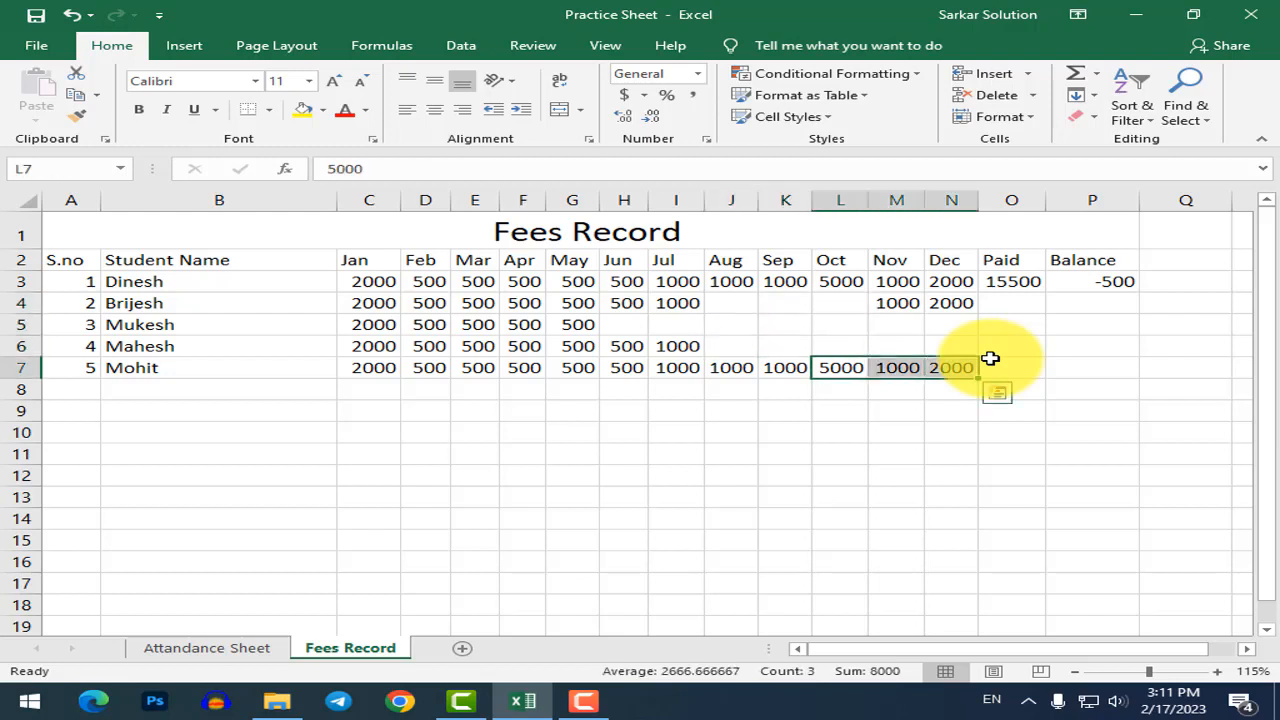
{"action": "key", "text": "Delete"}
{"action": "left_click", "coordinate": [1022, 305]}
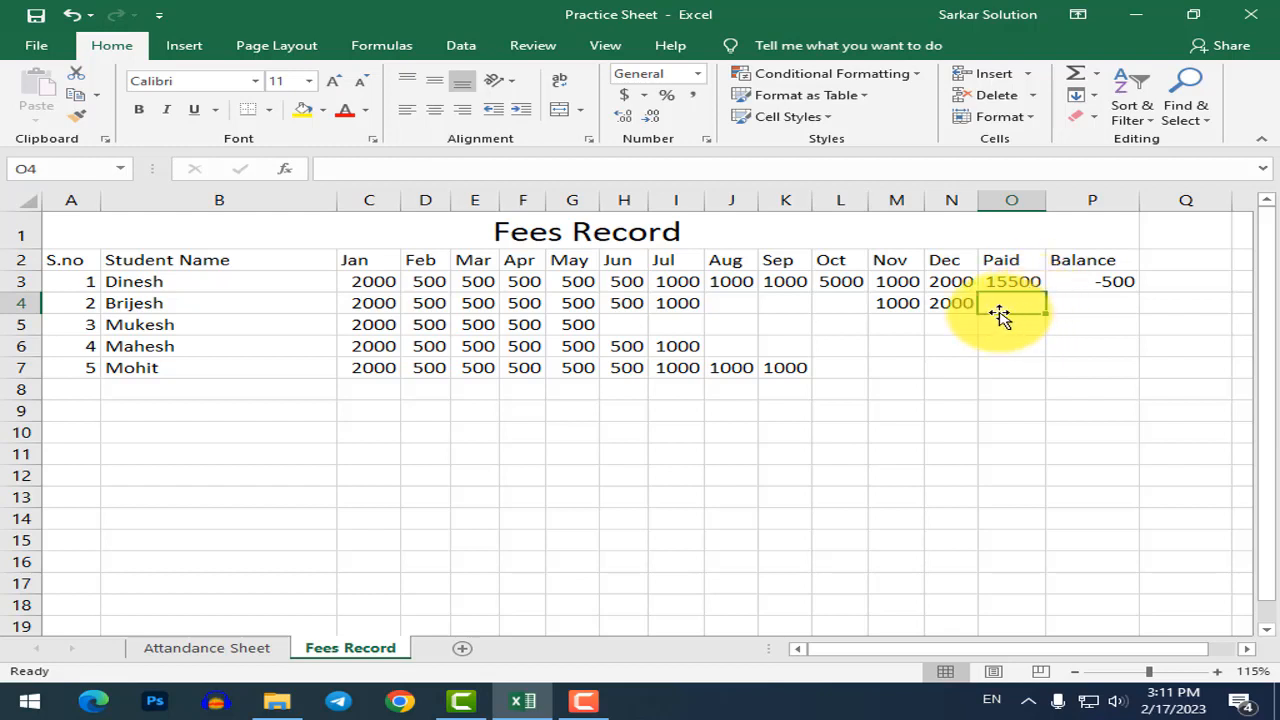
Enter =SUM(C4:N4) in O4 for a Paid total of 8500.
{"action": "type", "text": "=sum"}
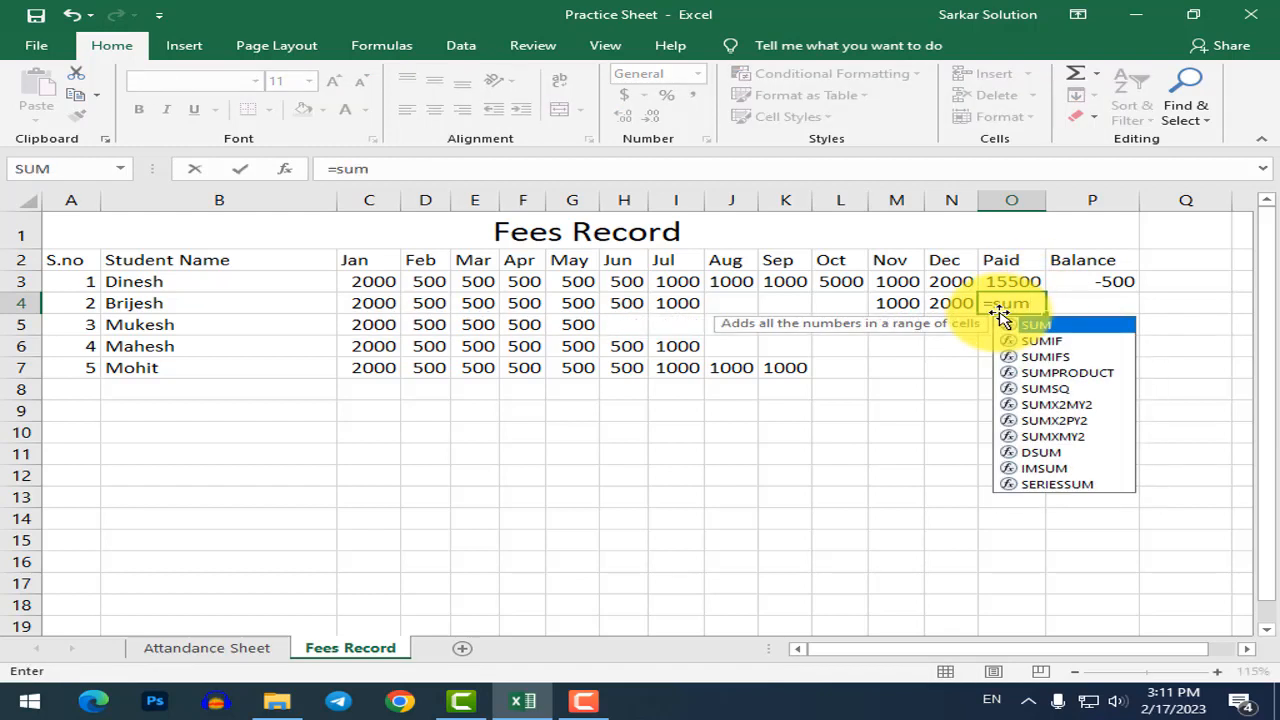
{"action": "type", "text": "("}
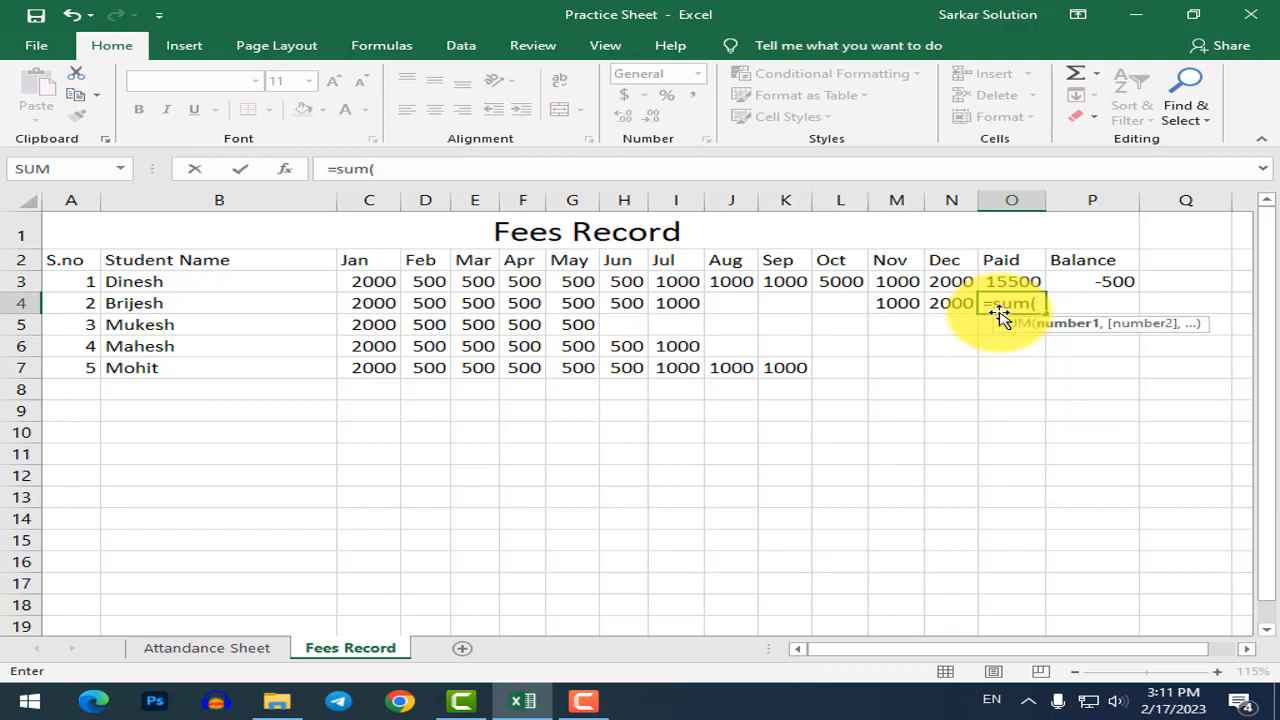
{"action": "type", "text": "c"}
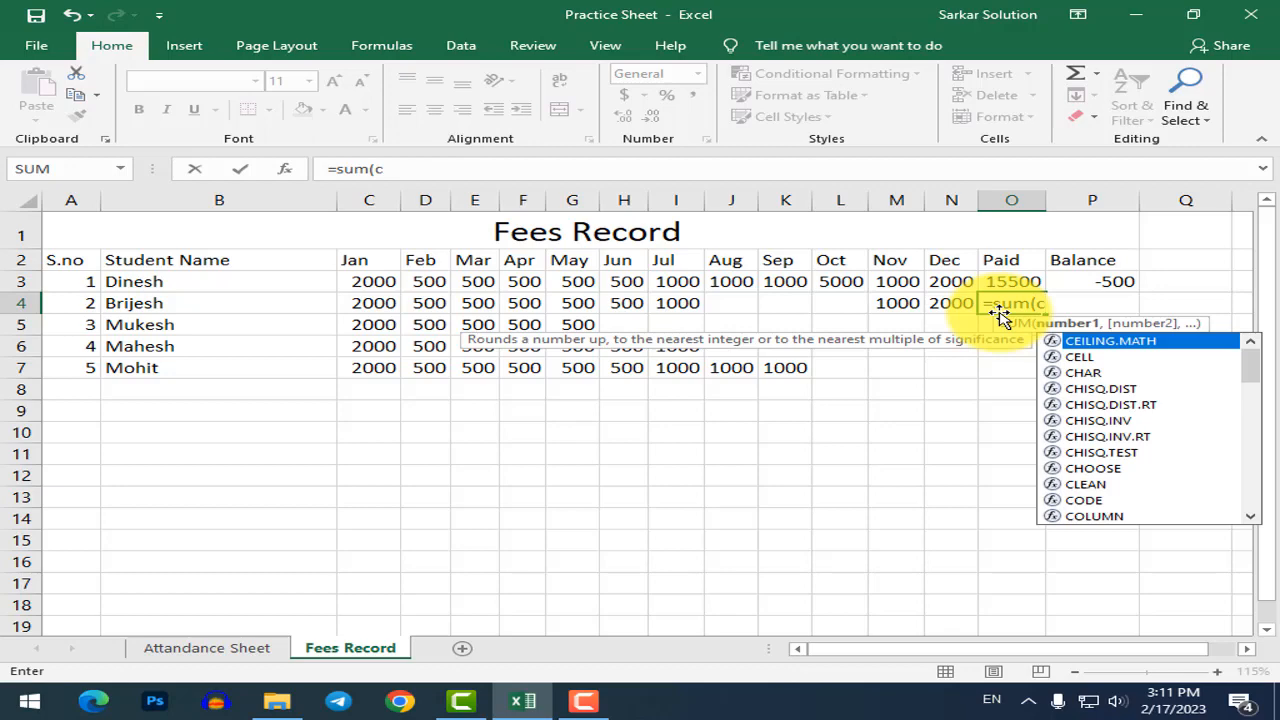
{"action": "type", "text": "4:n"}
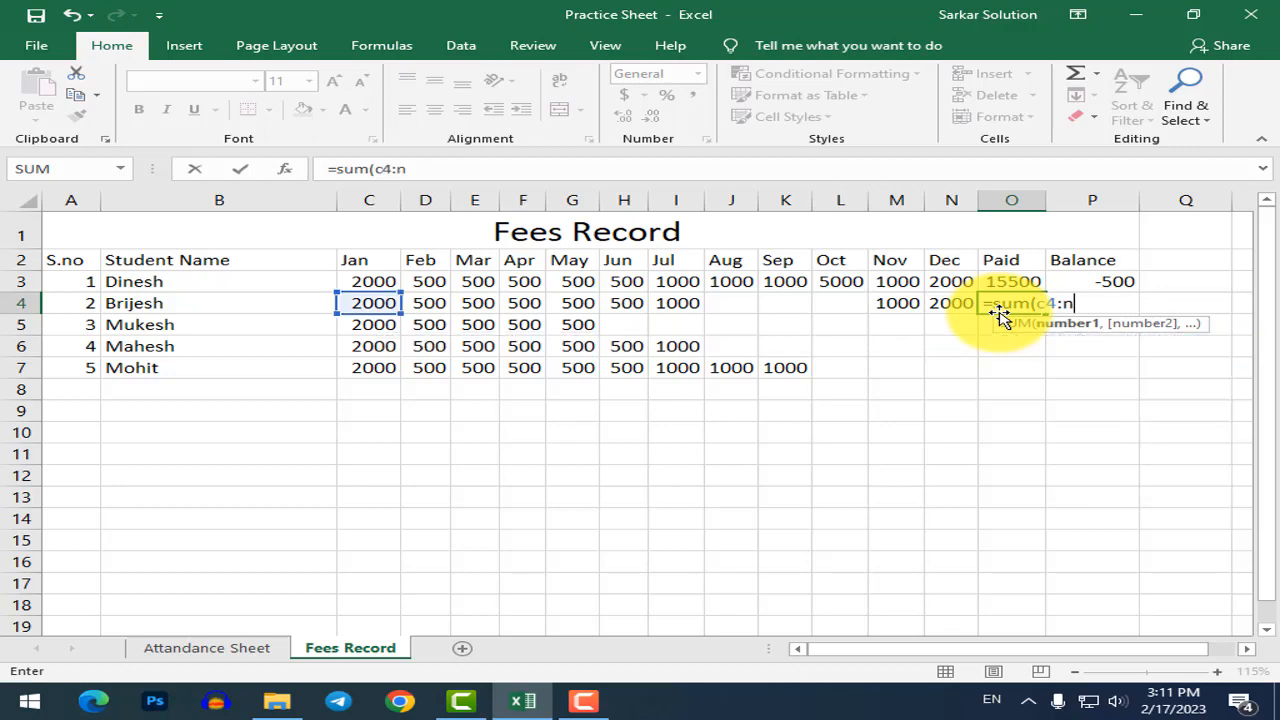
{"action": "type", "text": "4)"}
{"action": "key", "text": "Return"}
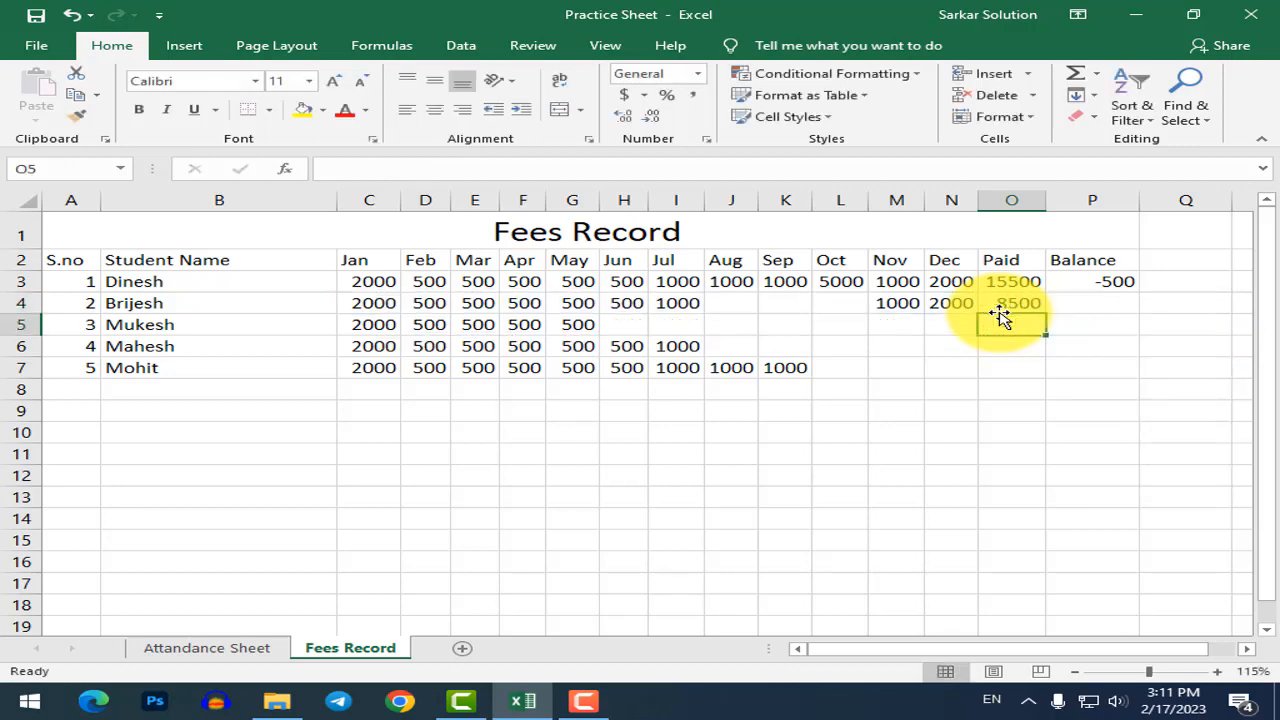
{"action": "key", "text": "Up"}
{"action": "key", "text": "Right"}
Enter the Balance formula =15000-O4 in P4, showing 6500.
{"action": "type", "text": "="}
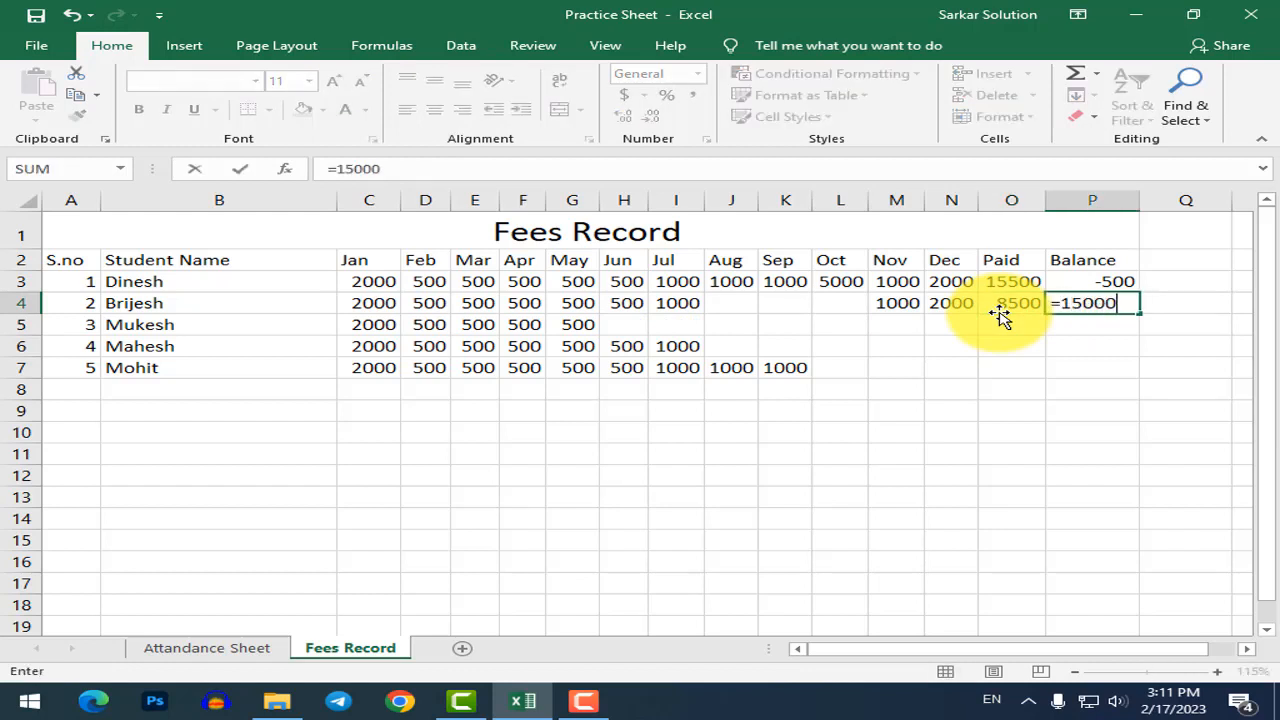
{"action": "left_click", "coordinate": [1001, 315]}
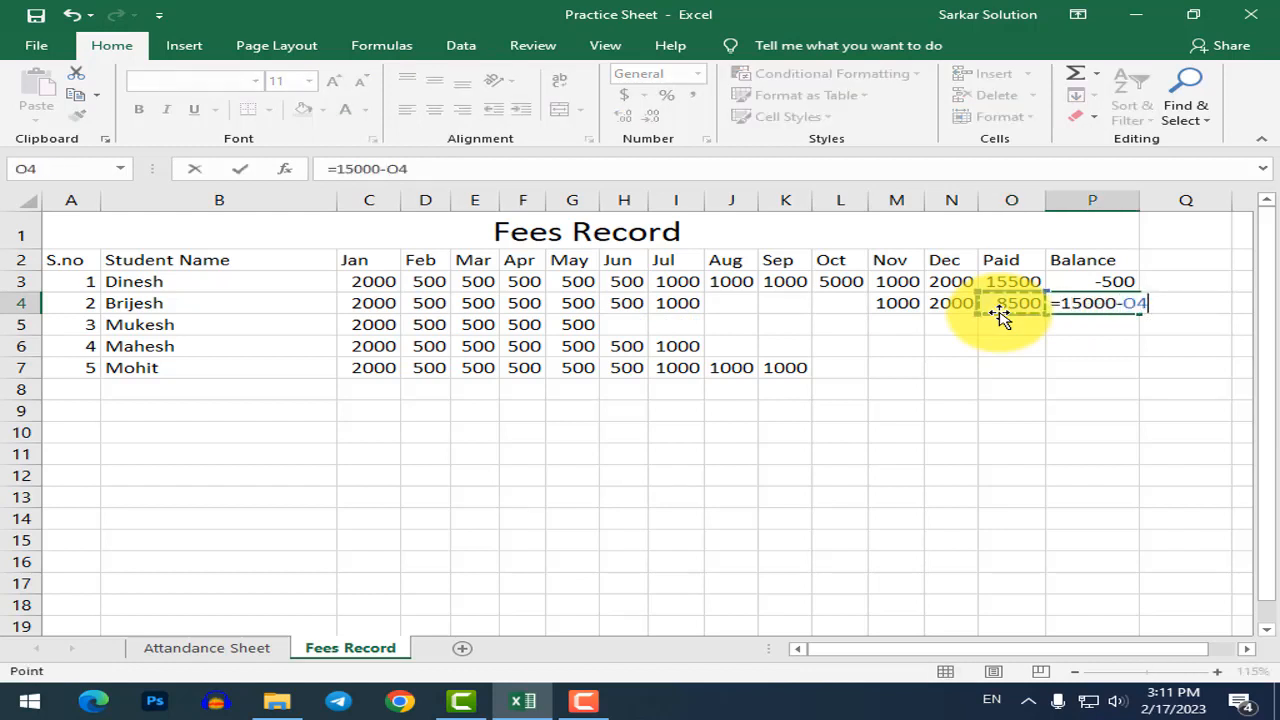
{"action": "key", "text": "Return"}
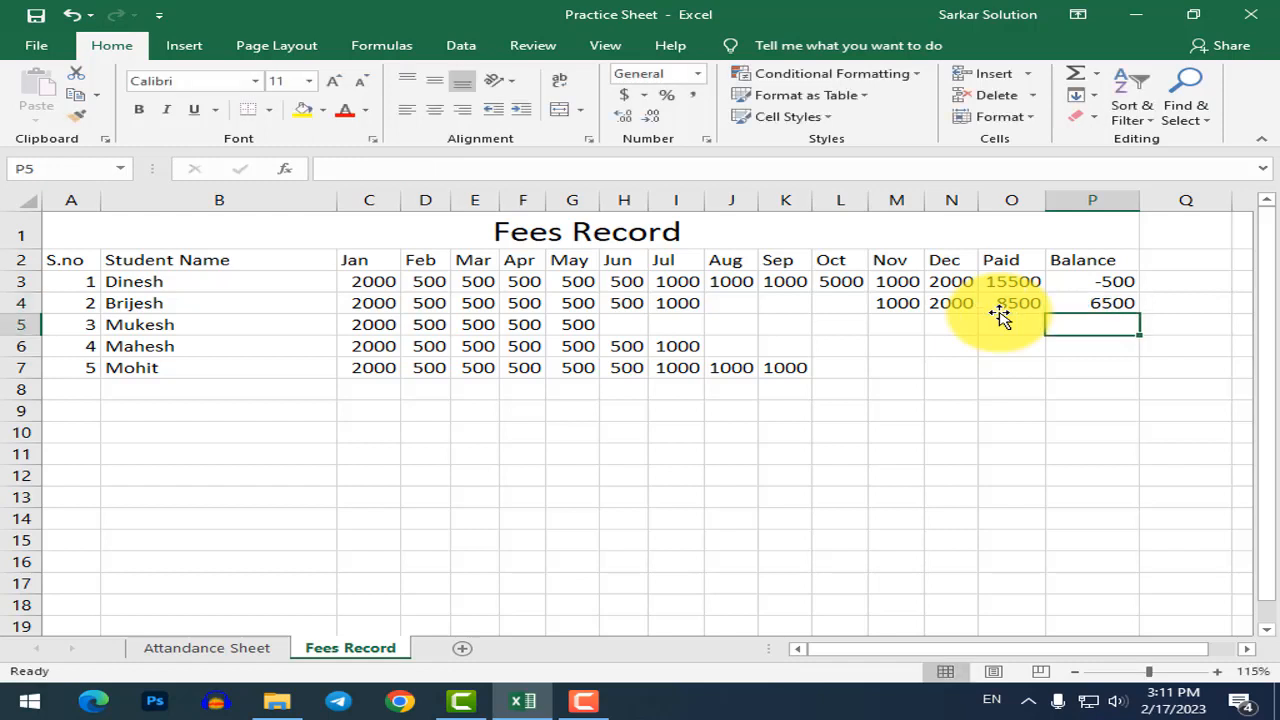
{"action": "left_click", "coordinate": [1080, 302]}
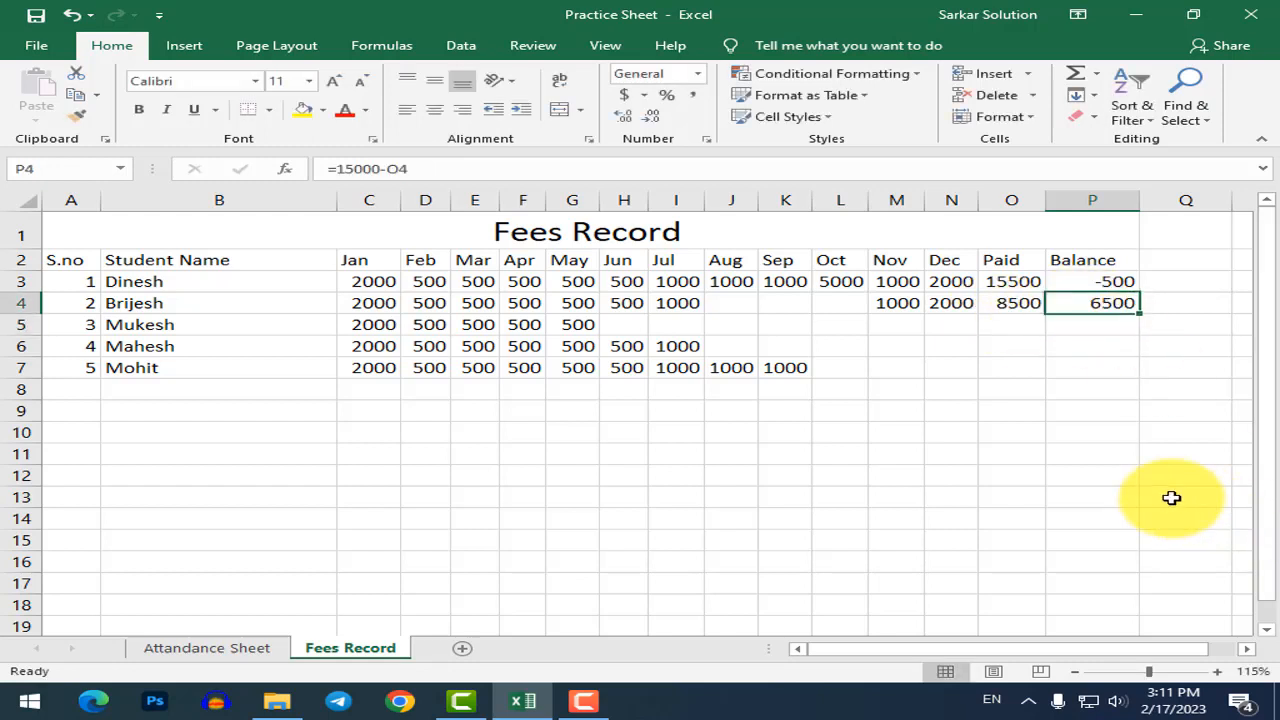
{"action": "left_click", "coordinate": [1071, 453]}
{"action": "left_click", "coordinate": [951, 367]}
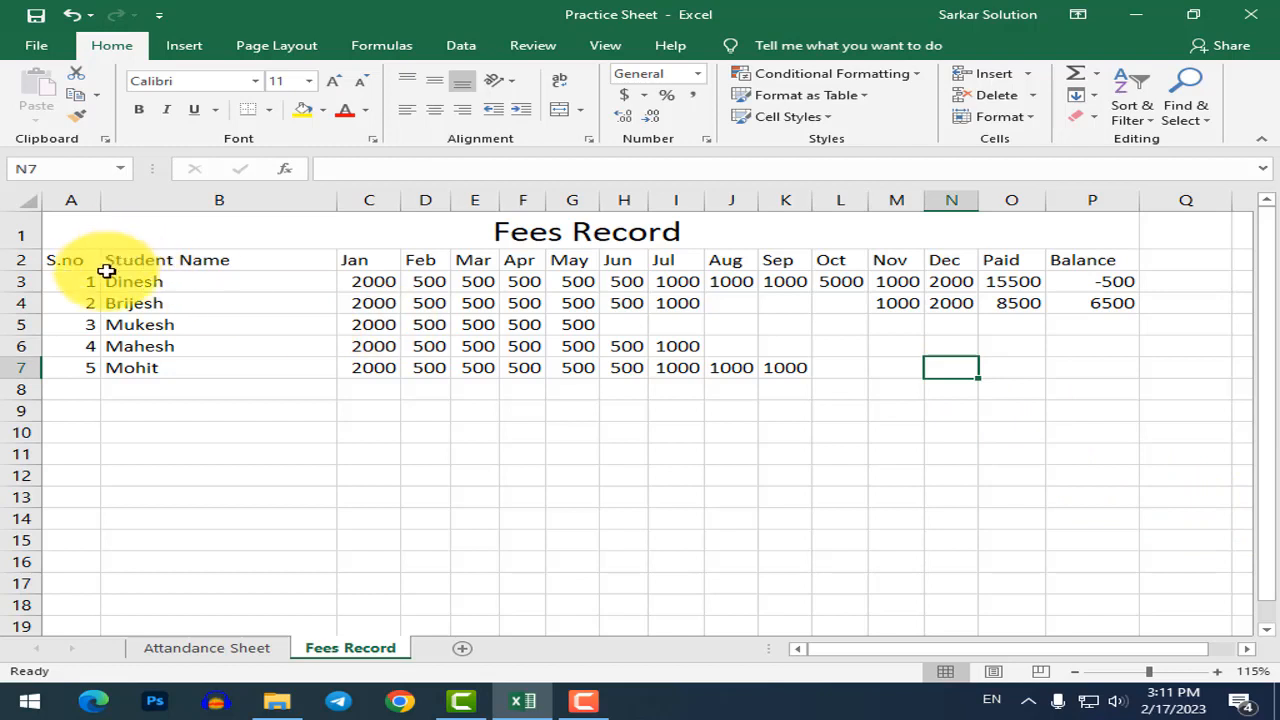
Browse the table styles gallery for the header row without applying a style.
{"action": "left_click_drag", "start_coordinate": [78, 261], "coordinate": [1048, 259]}
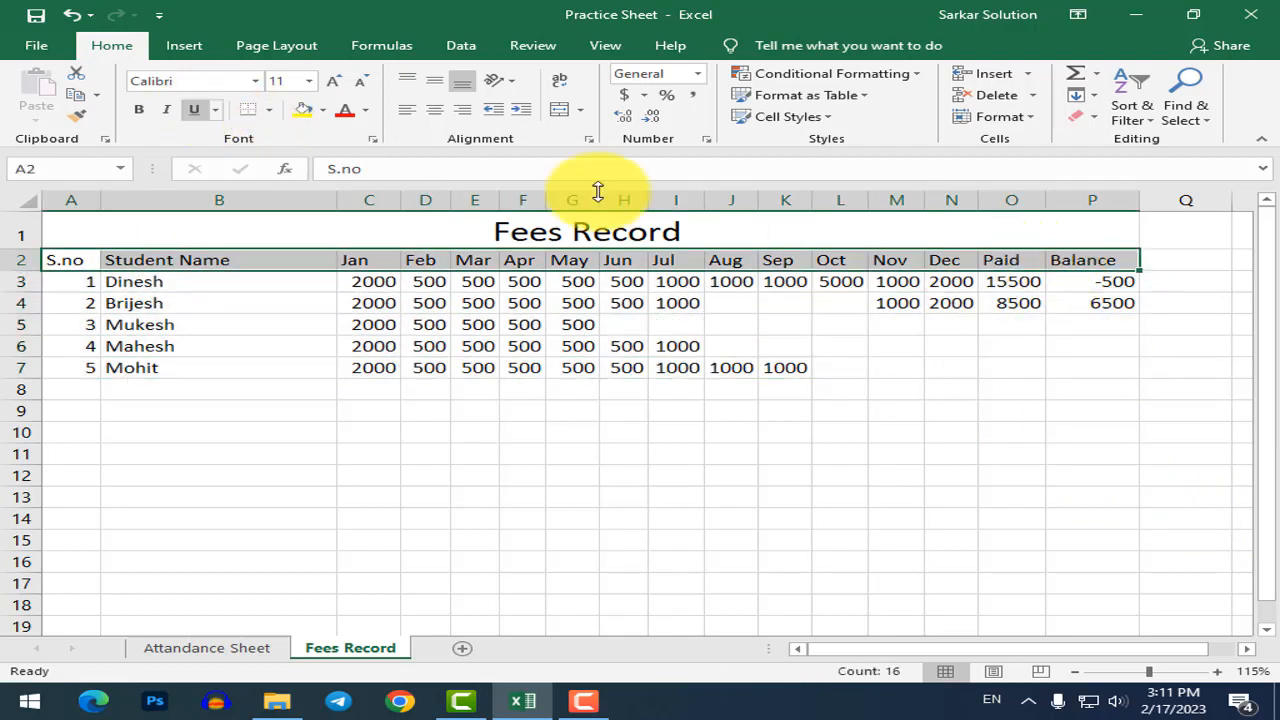
{"action": "left_click", "coordinate": [842, 108]}
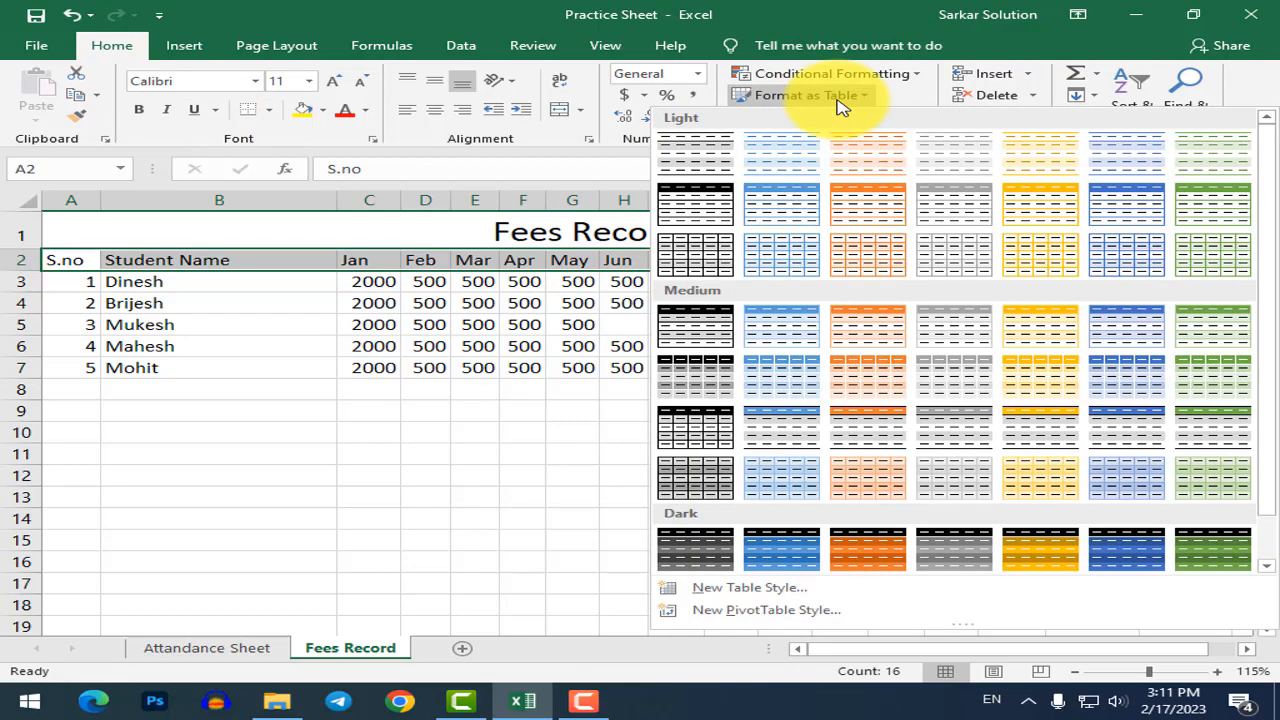
{"action": "key", "text": "Escape"}
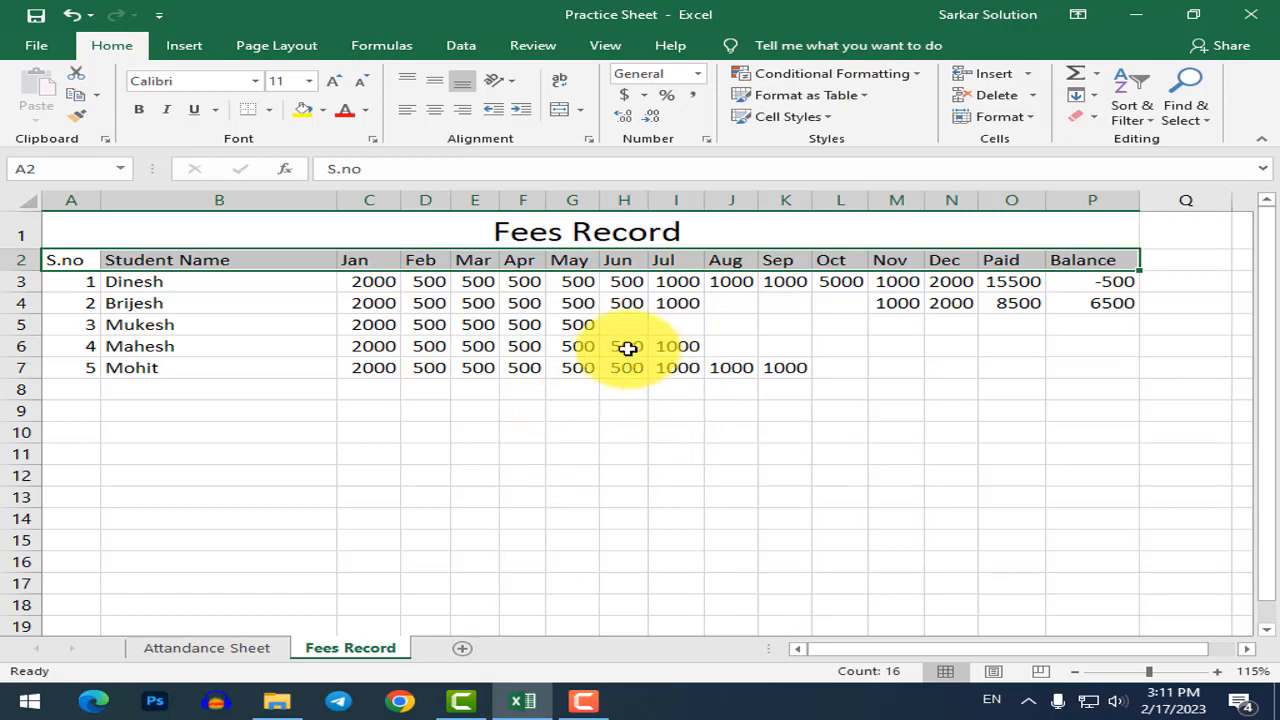
{"action": "scroll", "coordinate": [600, 340], "scroll_direction": "down", "scroll_amount": 2}
{"action": "scroll", "coordinate": [894, 311], "scroll_direction": "up", "scroll_amount": 1}
Fill the Paid SUM formula down O4:O7 (4000, 5500, 7500), then select O3:O7.
{"action": "left_click", "coordinate": [892, 320]}
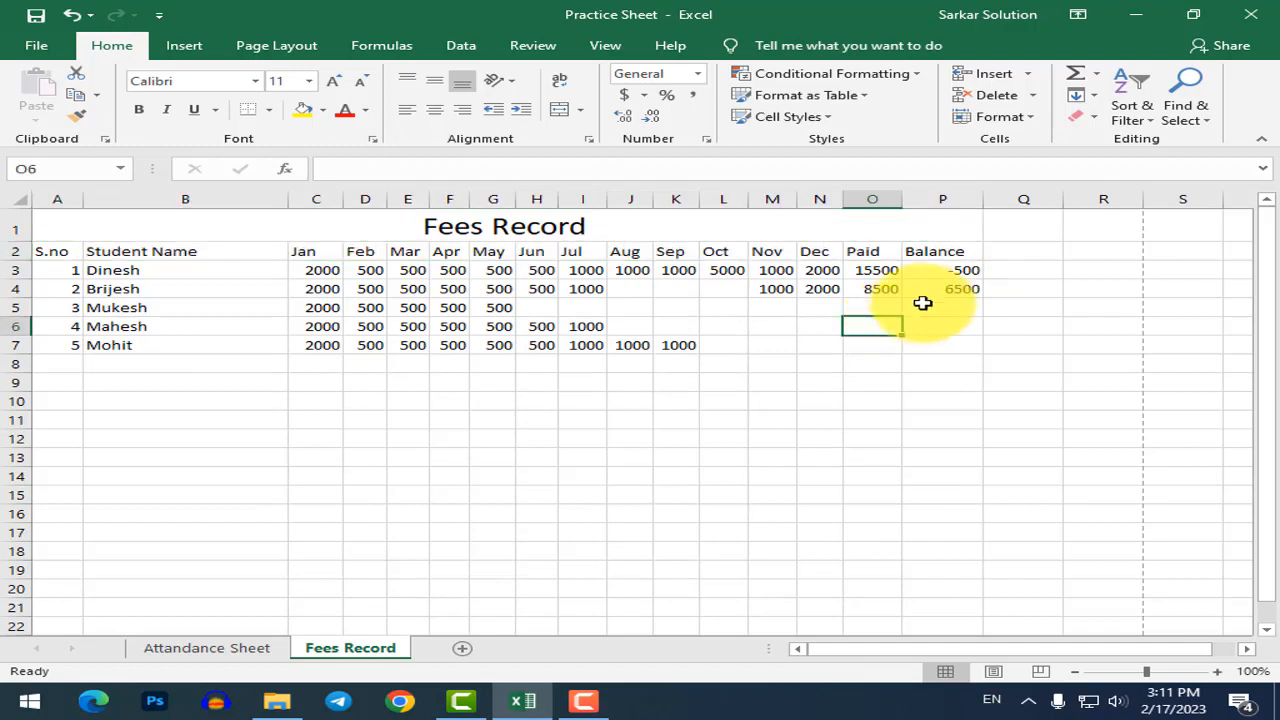
{"action": "left_click", "coordinate": [875, 270]}
{"action": "left_click", "coordinate": [871, 306]}
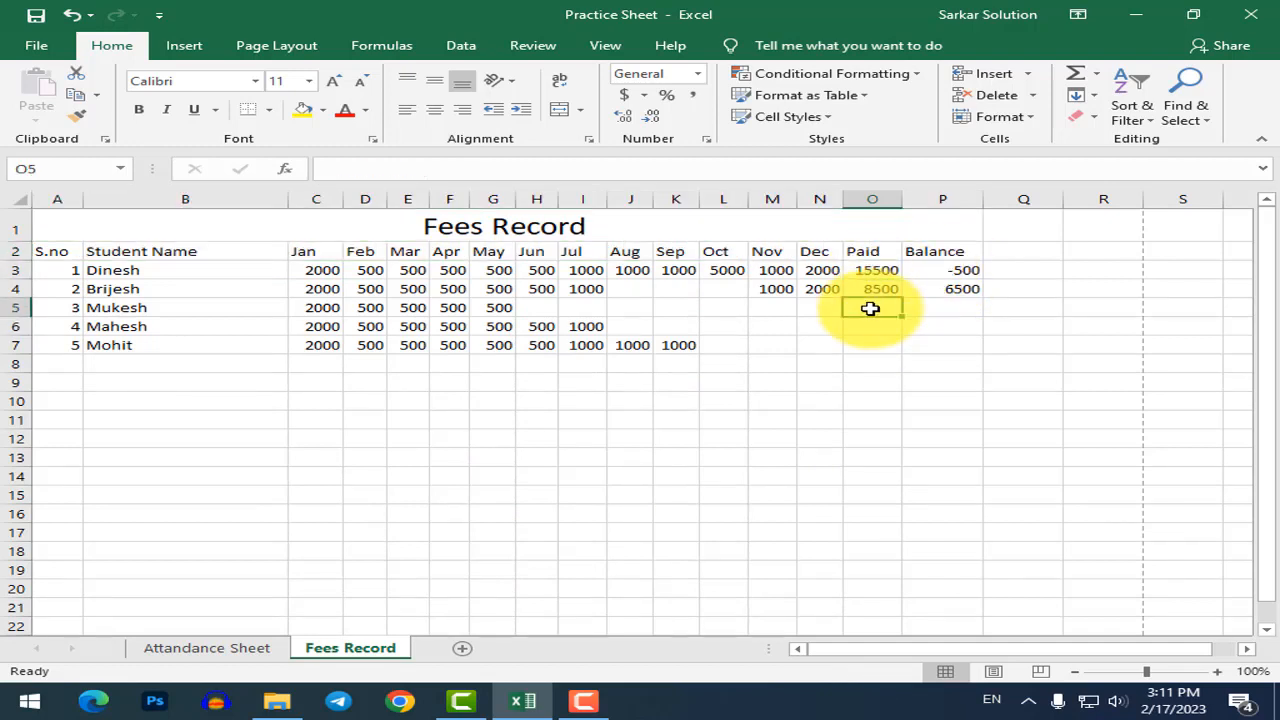
{"action": "left_click_drag", "start_coordinate": [873, 291], "coordinate": [878, 349]}
{"action": "key", "text": "ctrl+d"}
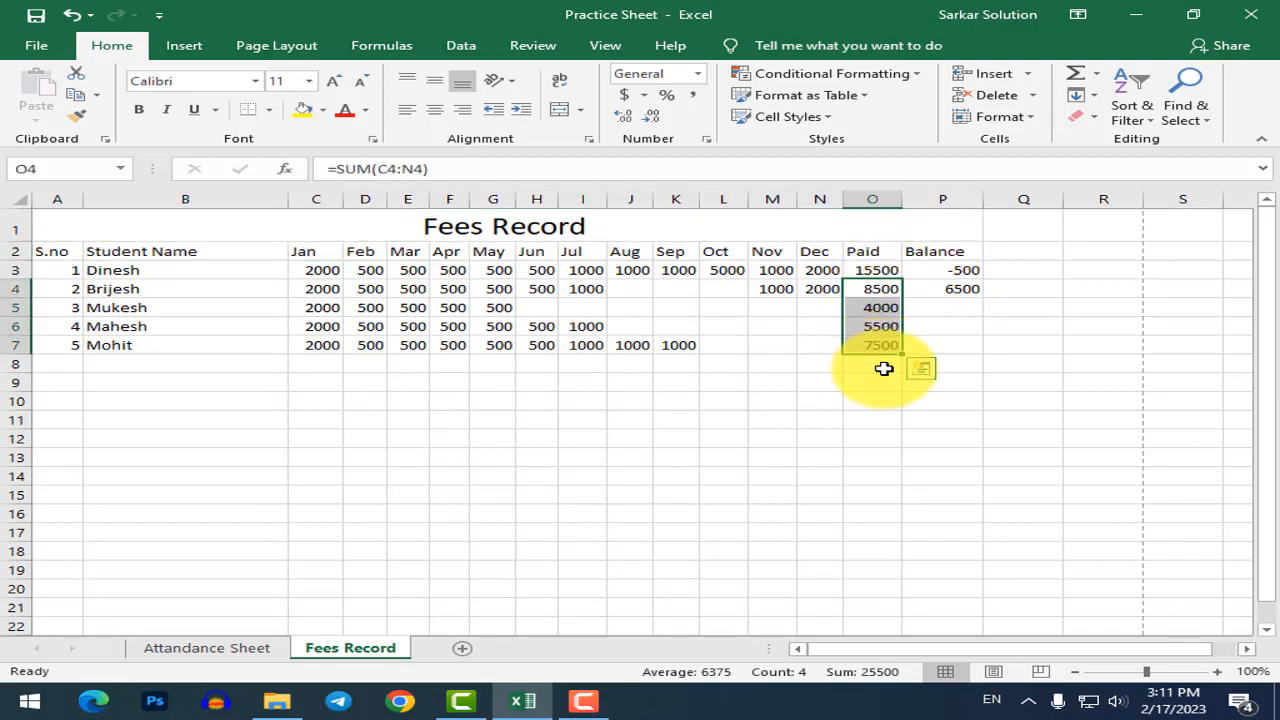
{"action": "left_click", "coordinate": [872, 401]}
{"action": "left_click_drag", "start_coordinate": [880, 271], "coordinate": [877, 348]}
{"action": "left_click", "coordinate": [878, 416]}
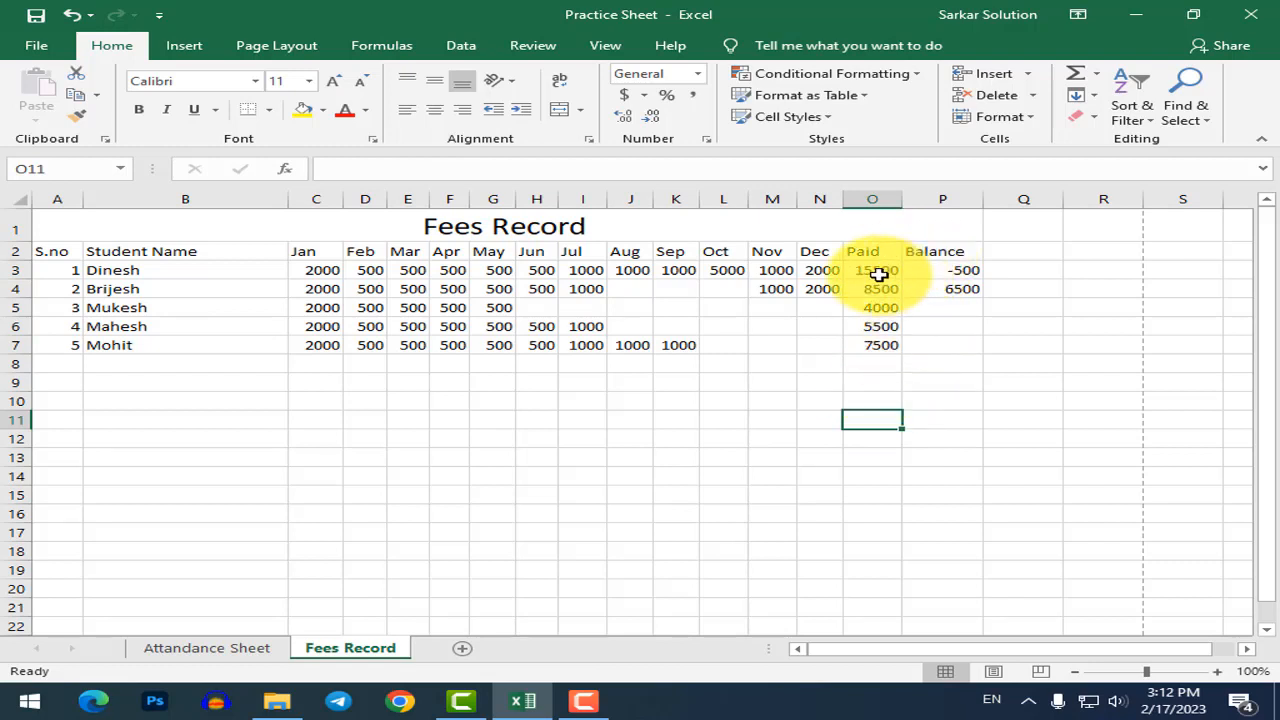
{"action": "left_click_drag", "start_coordinate": [875, 270], "coordinate": [872, 340]}
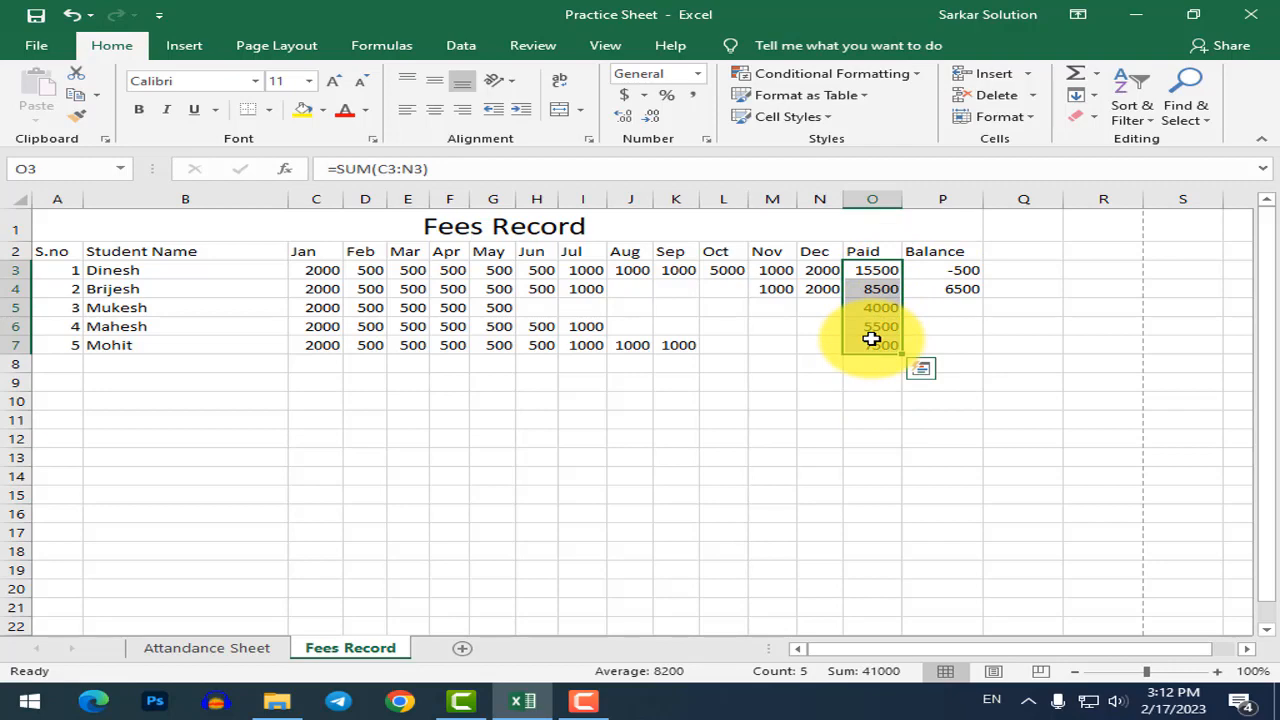
Apply a Less Than 8000 rule to O3:O7 with Light Red Fill and dark red text.
{"action": "scroll", "coordinate": [866, 277], "scroll_direction": "up", "scroll_amount": 2}
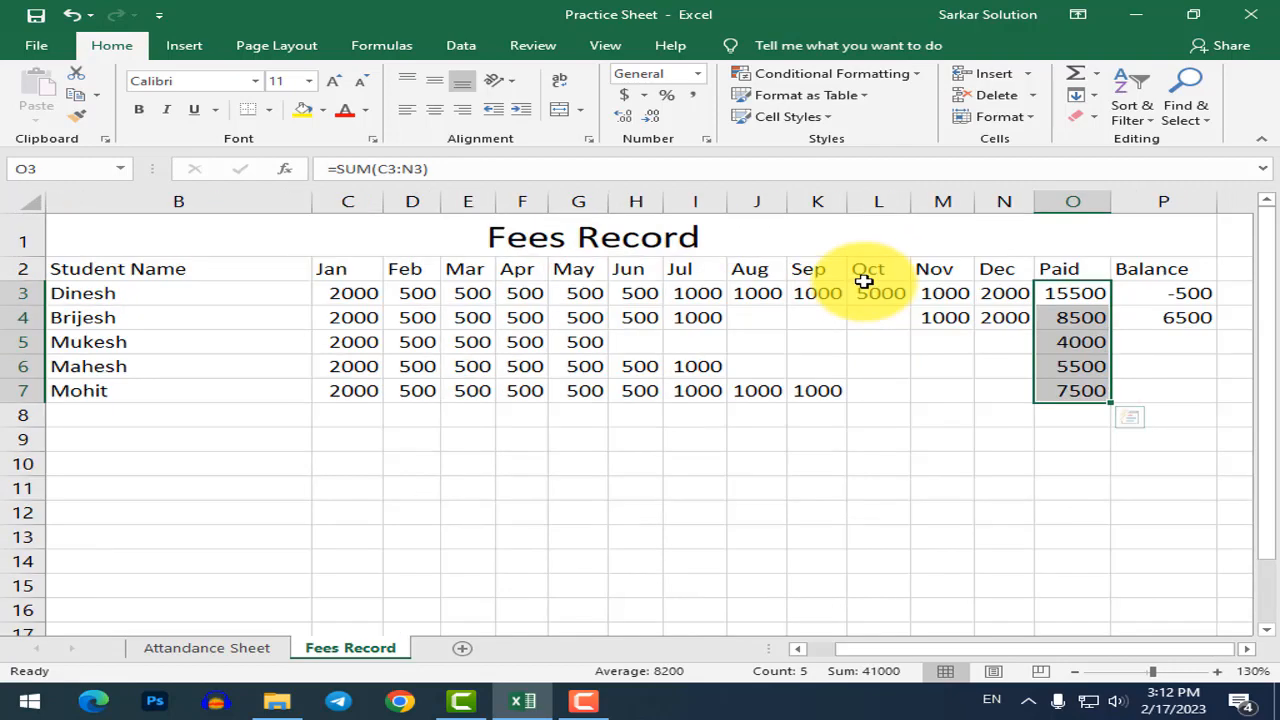
{"action": "key", "text": "ctrl+q"}
{"action": "left_click", "coordinate": [840, 74]}
{"action": "mouse_move", "coordinate": [886, 108]}
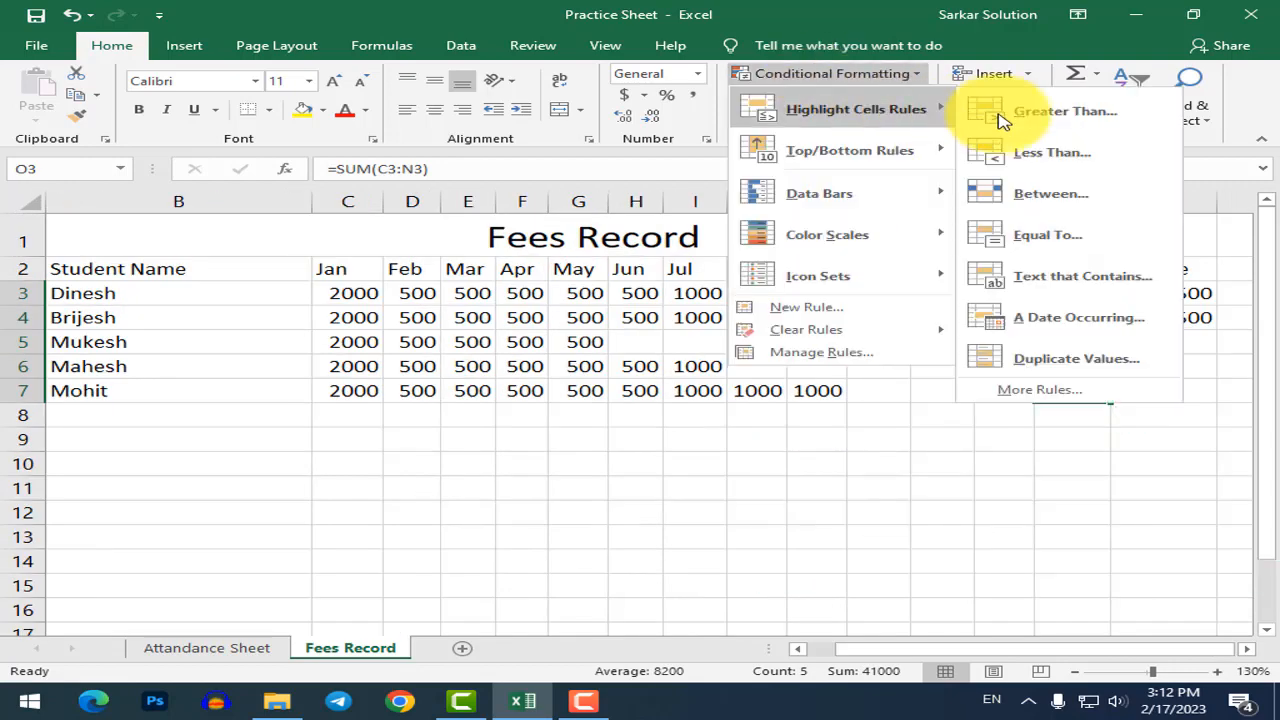
{"action": "left_click", "coordinate": [1030, 170]}
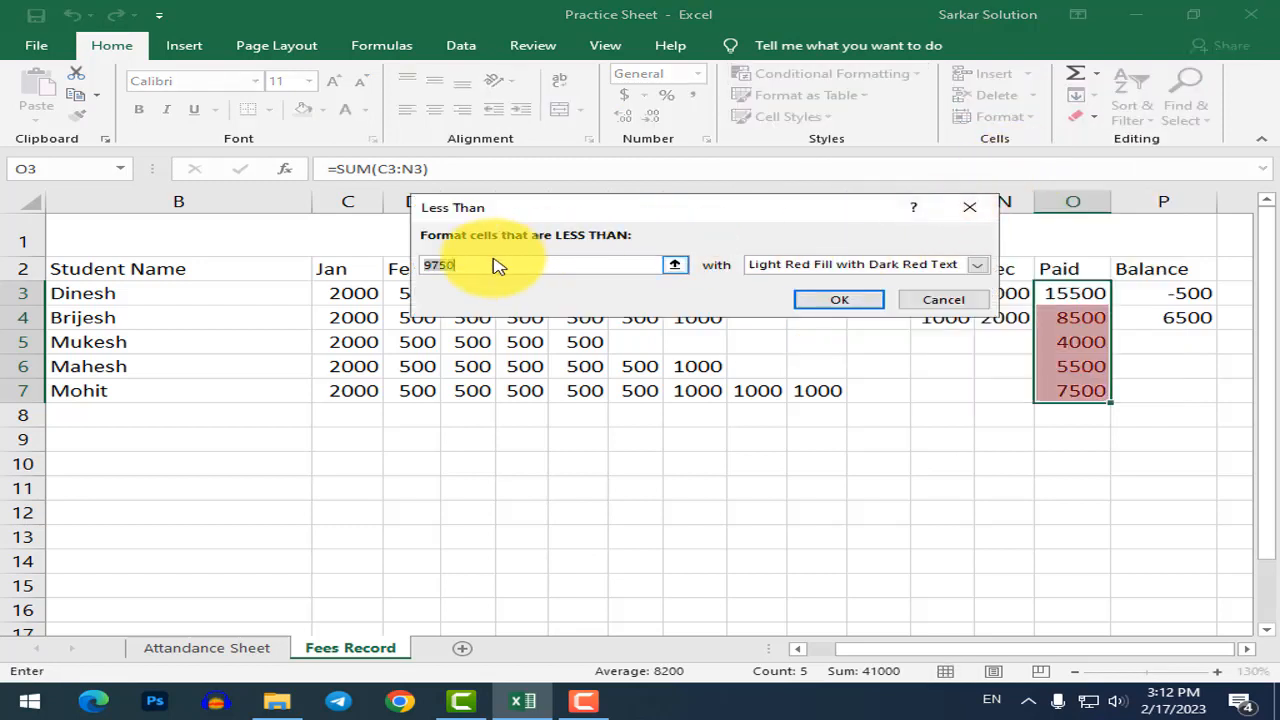
{"action": "type", "text": "8000"}
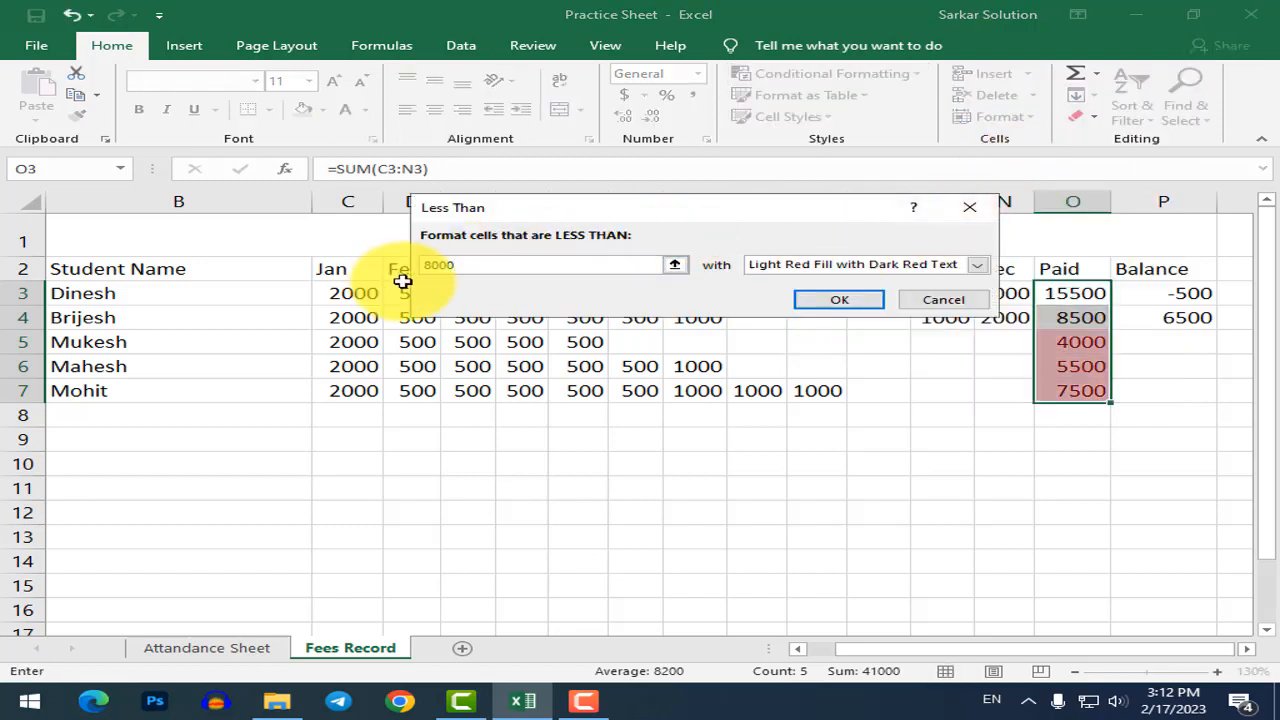
{"action": "left_click", "coordinate": [850, 299]}
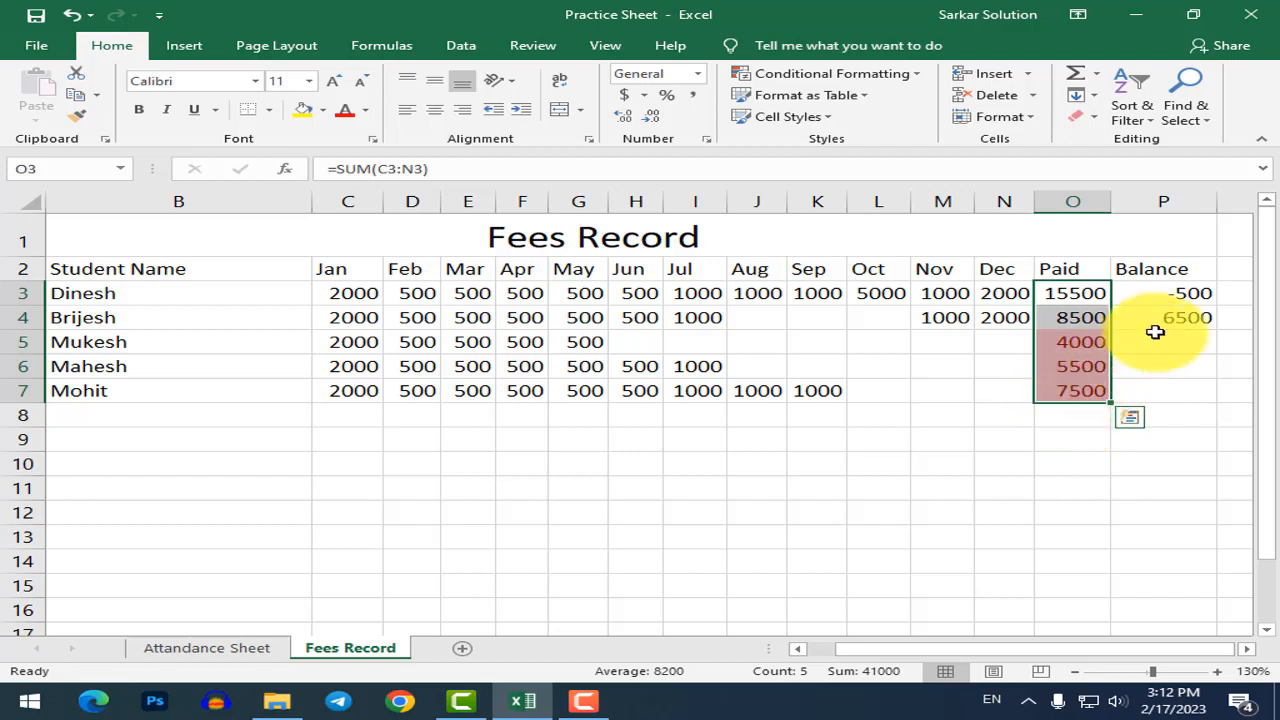
{"action": "left_click", "coordinate": [1178, 296]}
Add an Equal To 0 rule on P3:P7 with Green Fill and dark green text.
{"action": "left_click_drag", "start_coordinate": [1178, 296], "coordinate": [1166, 402]}
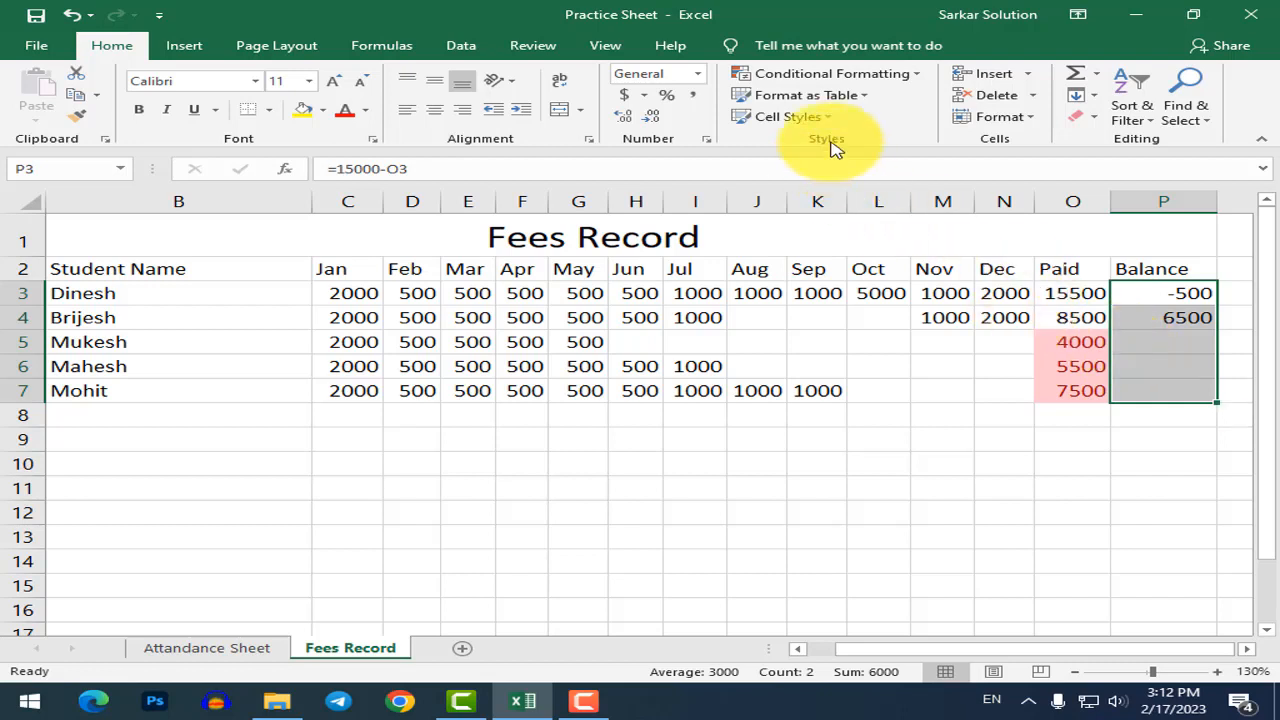
{"action": "left_click", "coordinate": [888, 76]}
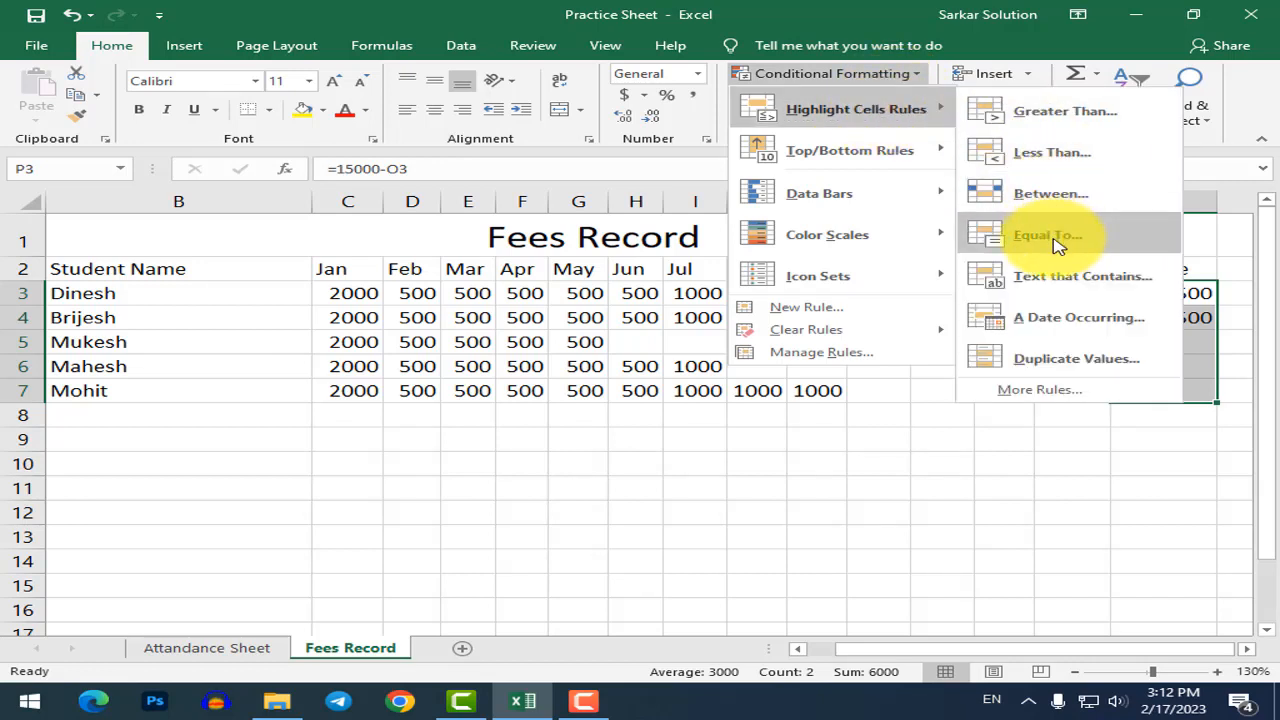
{"action": "left_click", "coordinate": [1047, 236]}
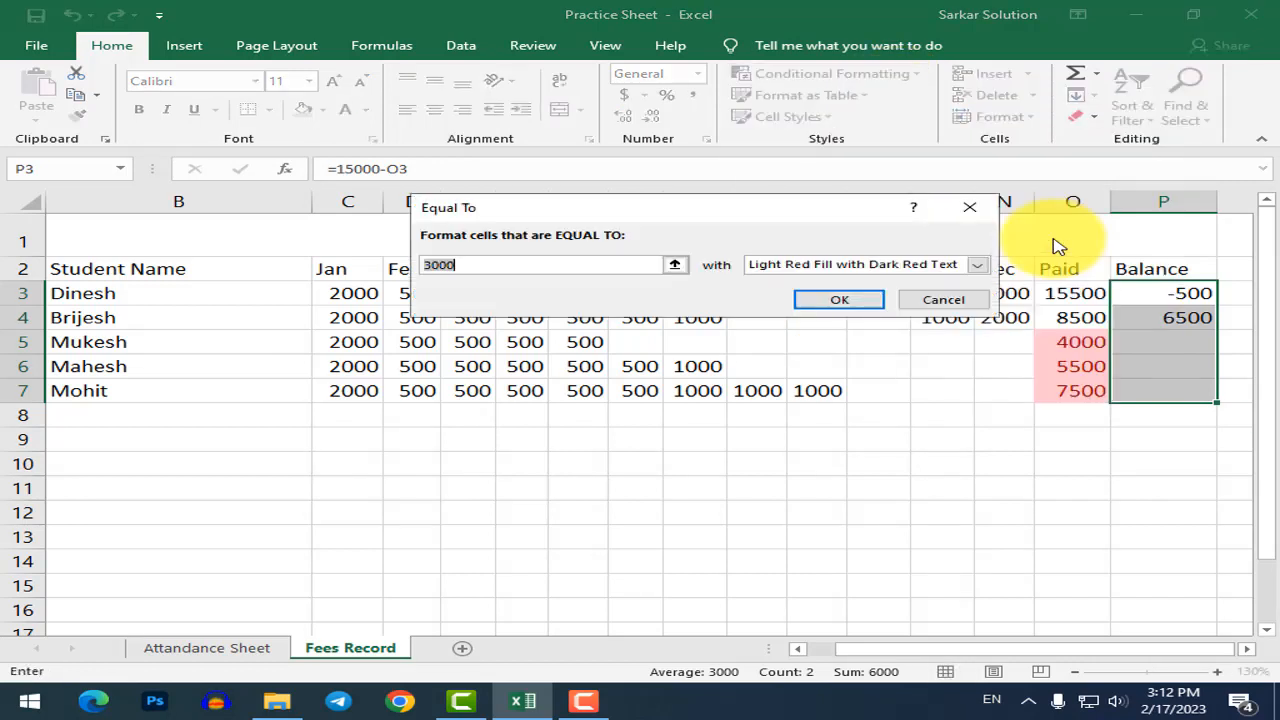
{"action": "type", "text": "0"}
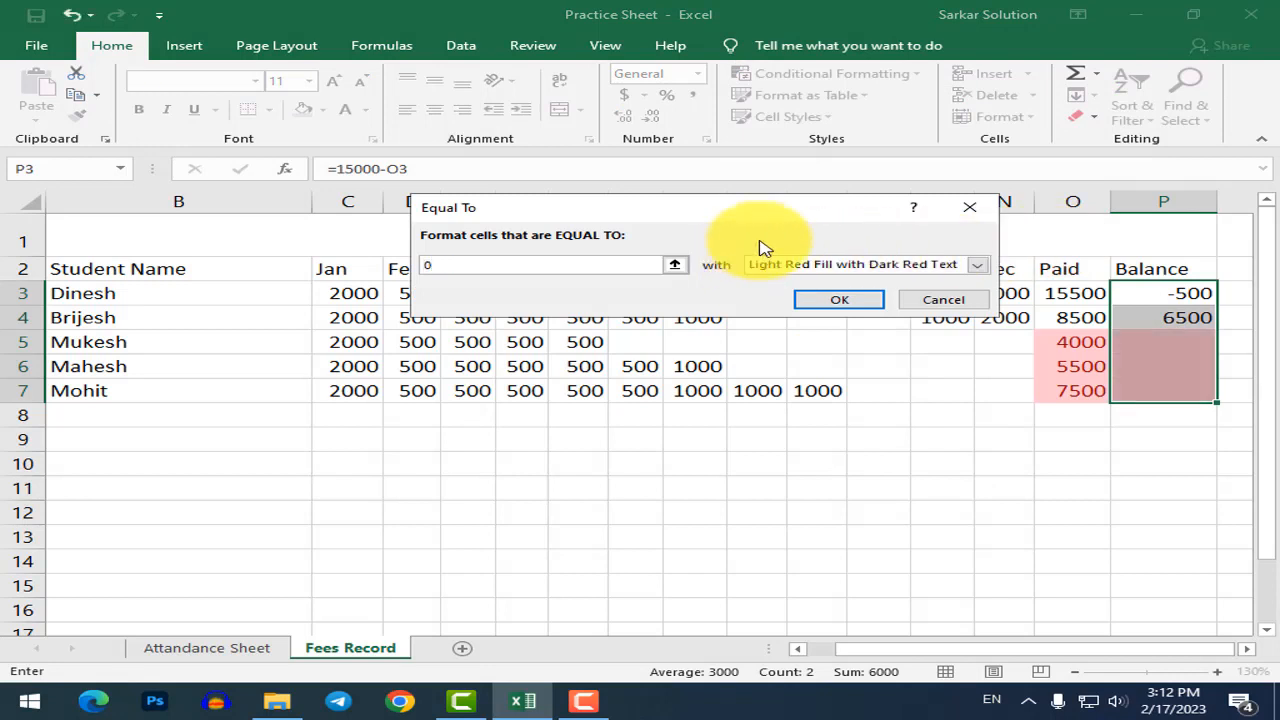
{"action": "left_click", "coordinate": [870, 268]}
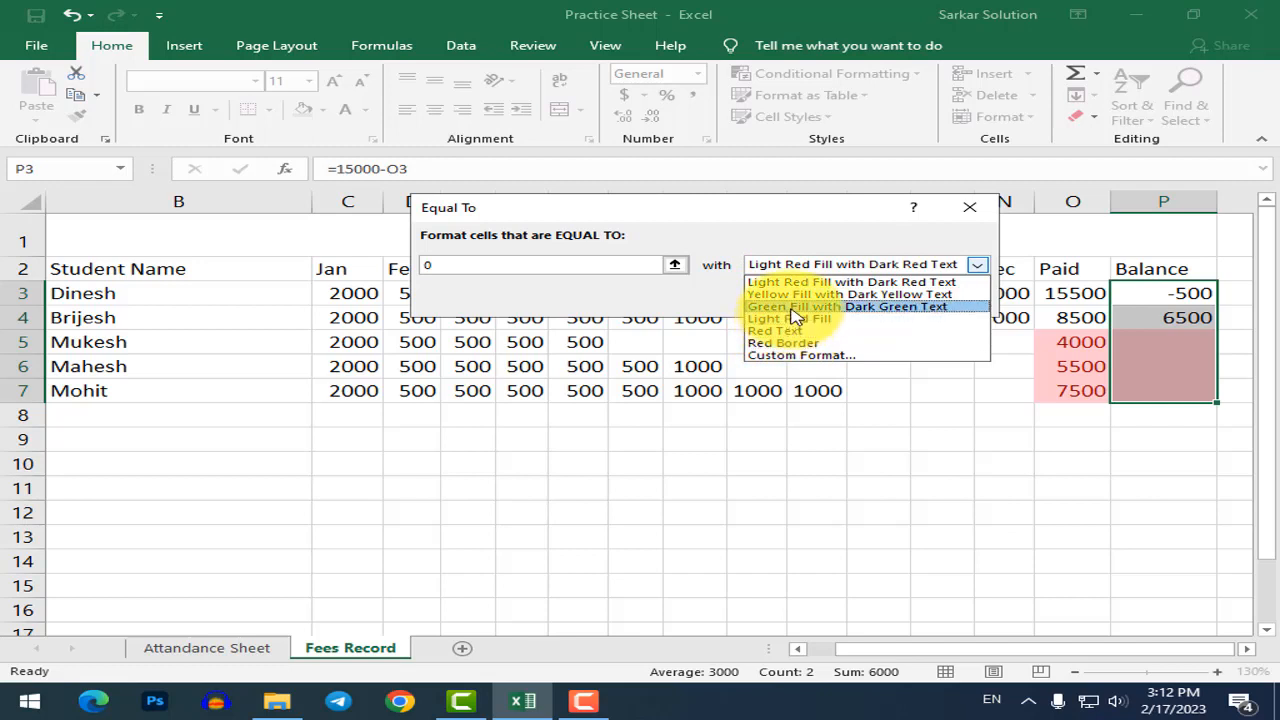
{"action": "left_click", "coordinate": [795, 306]}
{"action": "left_click", "coordinate": [846, 298]}
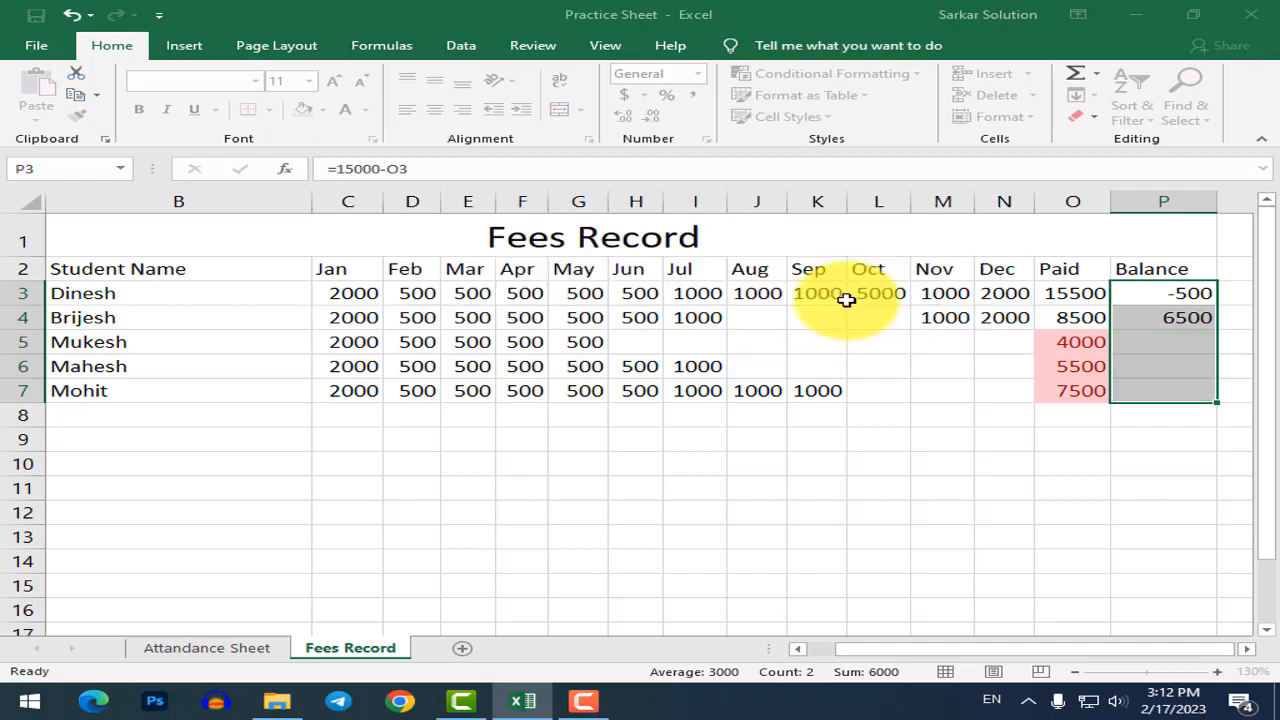
{"action": "left_click", "coordinate": [1125, 388]}
Fill the Balance formula down P4:P7, giving 11000, 9500 and 7500.
{"action": "left_click_drag", "start_coordinate": [1165, 318], "coordinate": [1174, 386]}
{"action": "key", "text": "ctrl+d"}
{"action": "left_click", "coordinate": [1164, 484]}
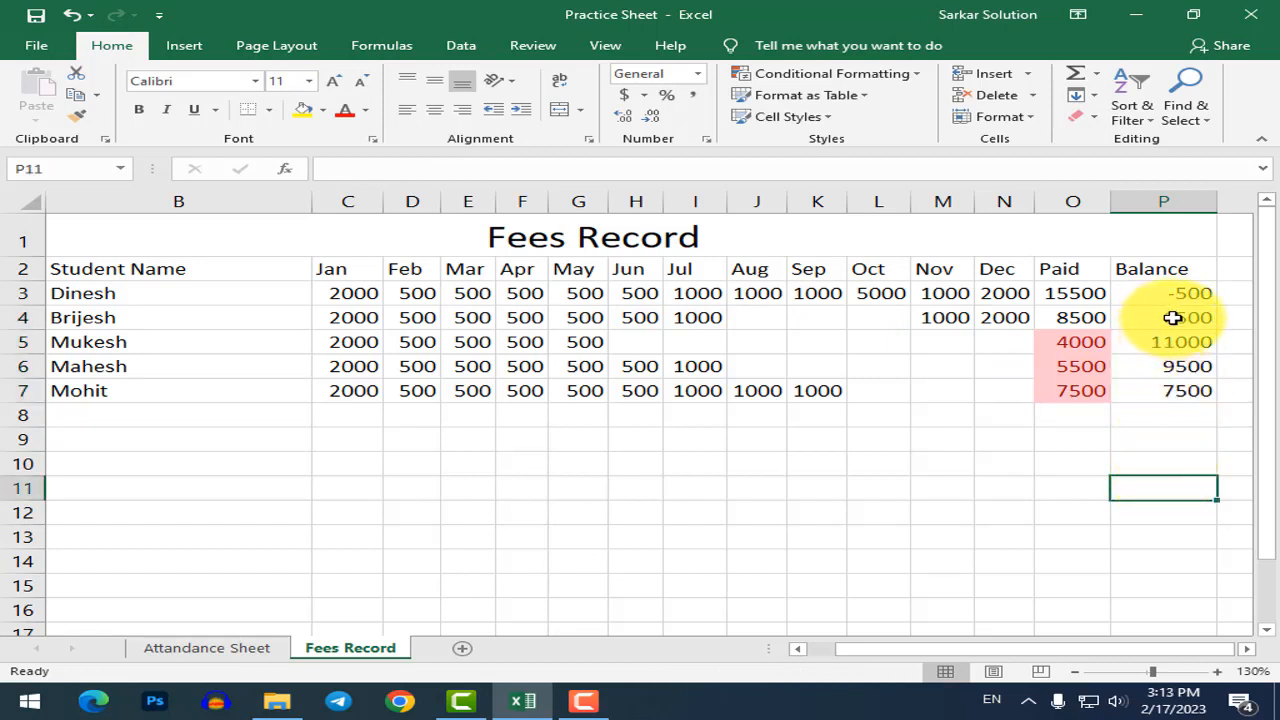
{"action": "left_click_drag", "start_coordinate": [1171, 298], "coordinate": [1167, 396]}
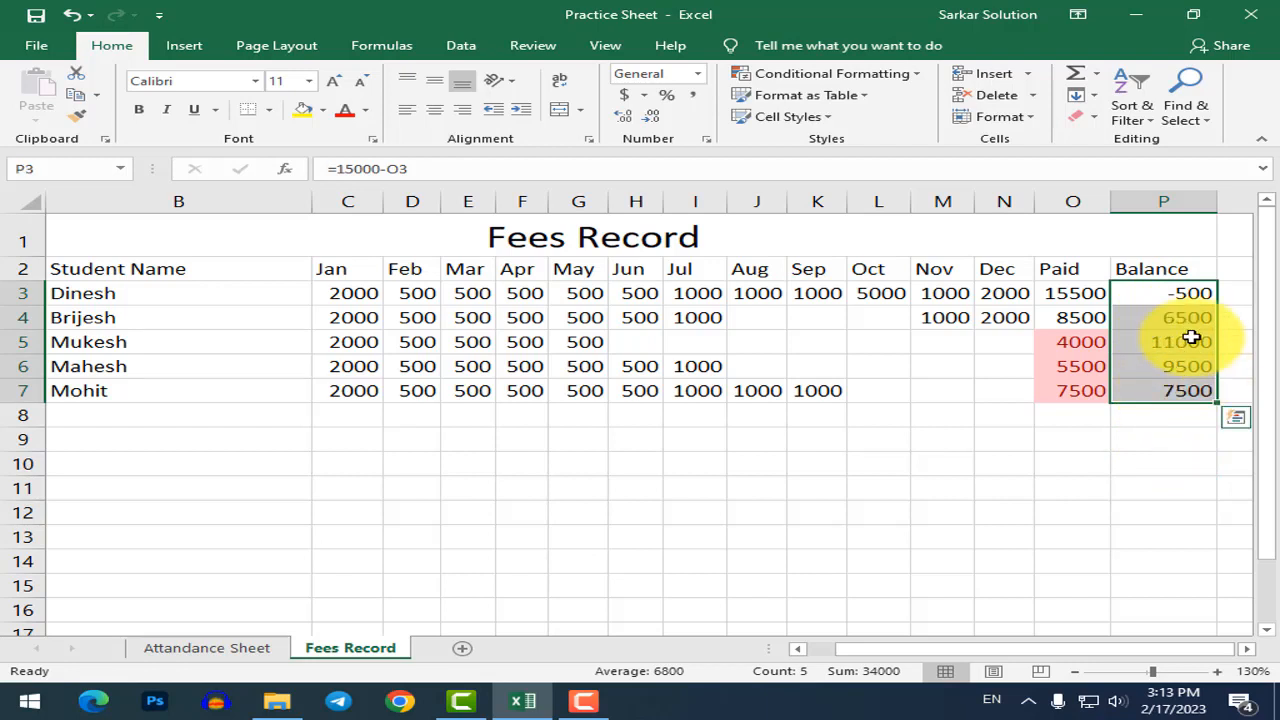
{"action": "left_click", "coordinate": [1175, 293]}
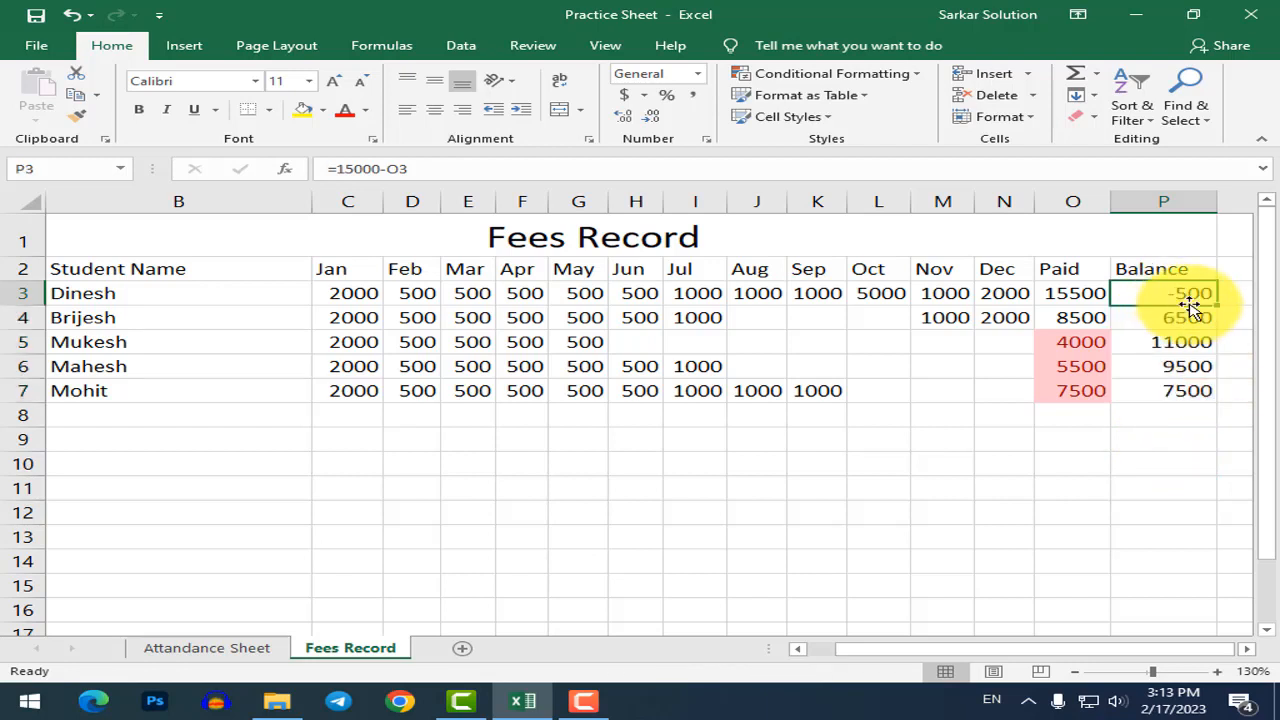
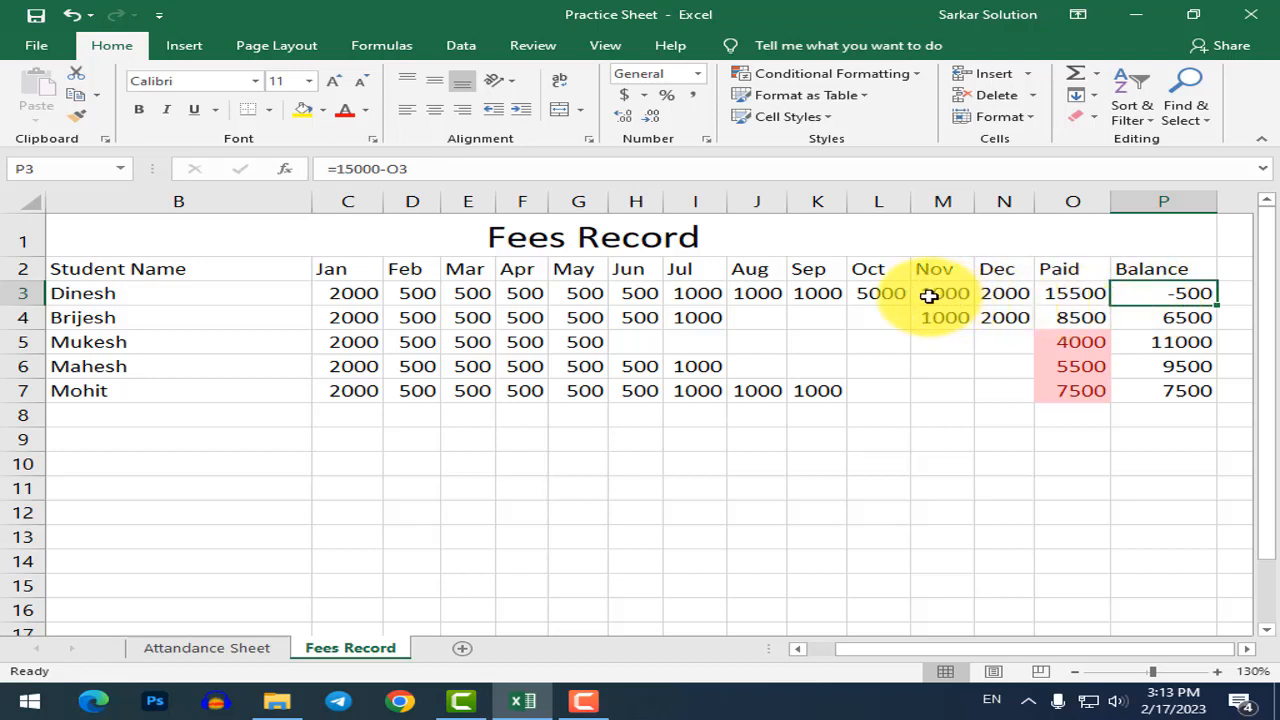
Enter 4500 as the first student's October fee in L3, bringing the P3 Balance to 0.
{"action": "left_click", "coordinate": [877, 292]}
{"action": "type", "text": "4500"}
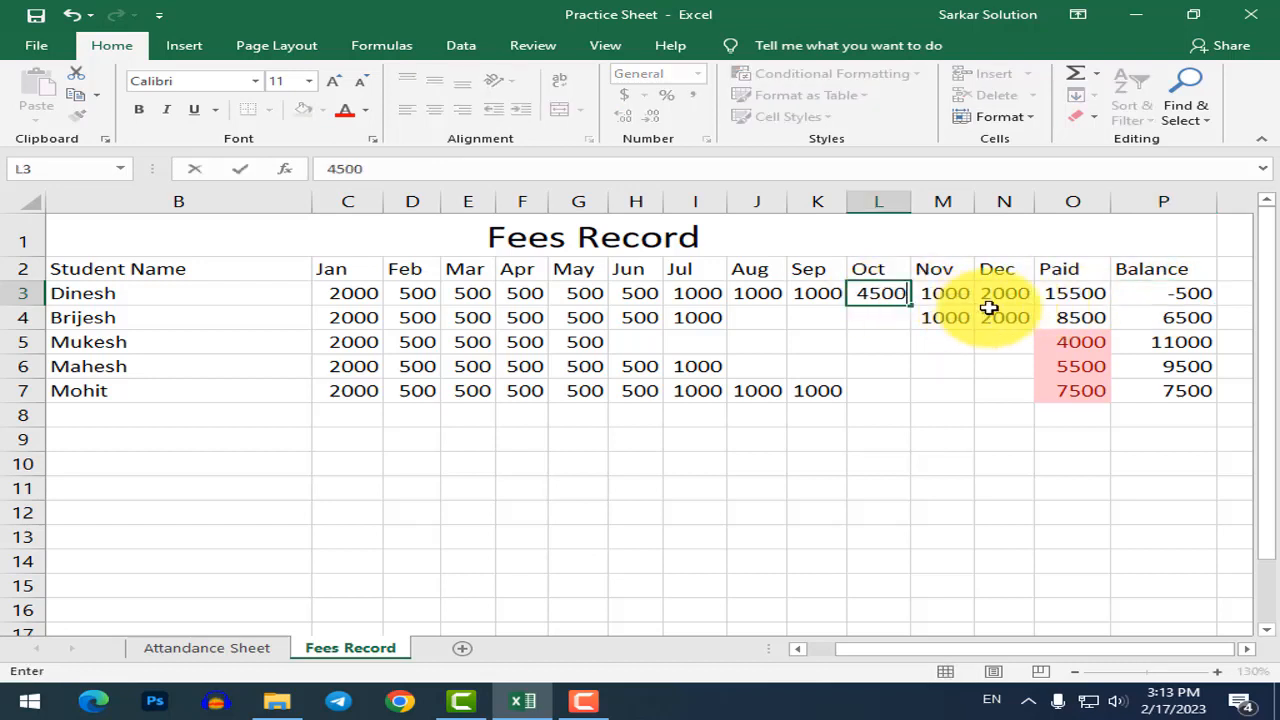
{"action": "key", "text": "Return"}
{"action": "left_click", "coordinate": [1191, 301]}
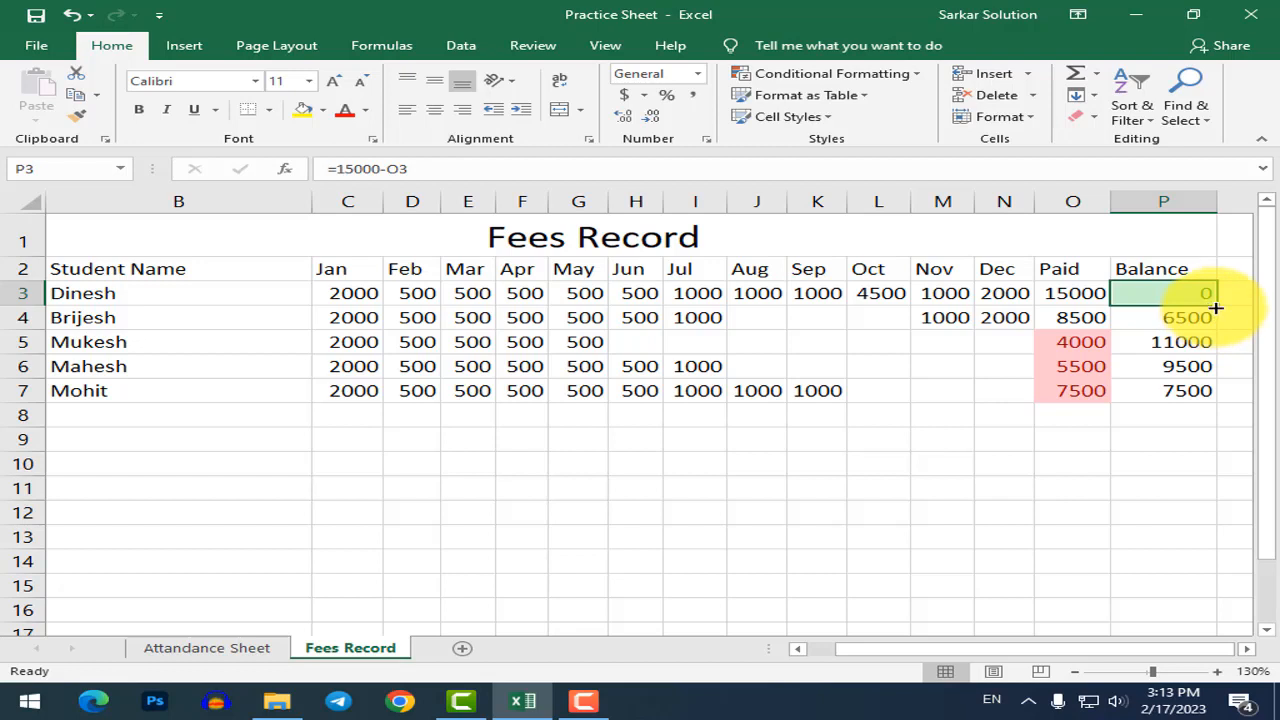
{"action": "left_click", "coordinate": [1025, 342]}
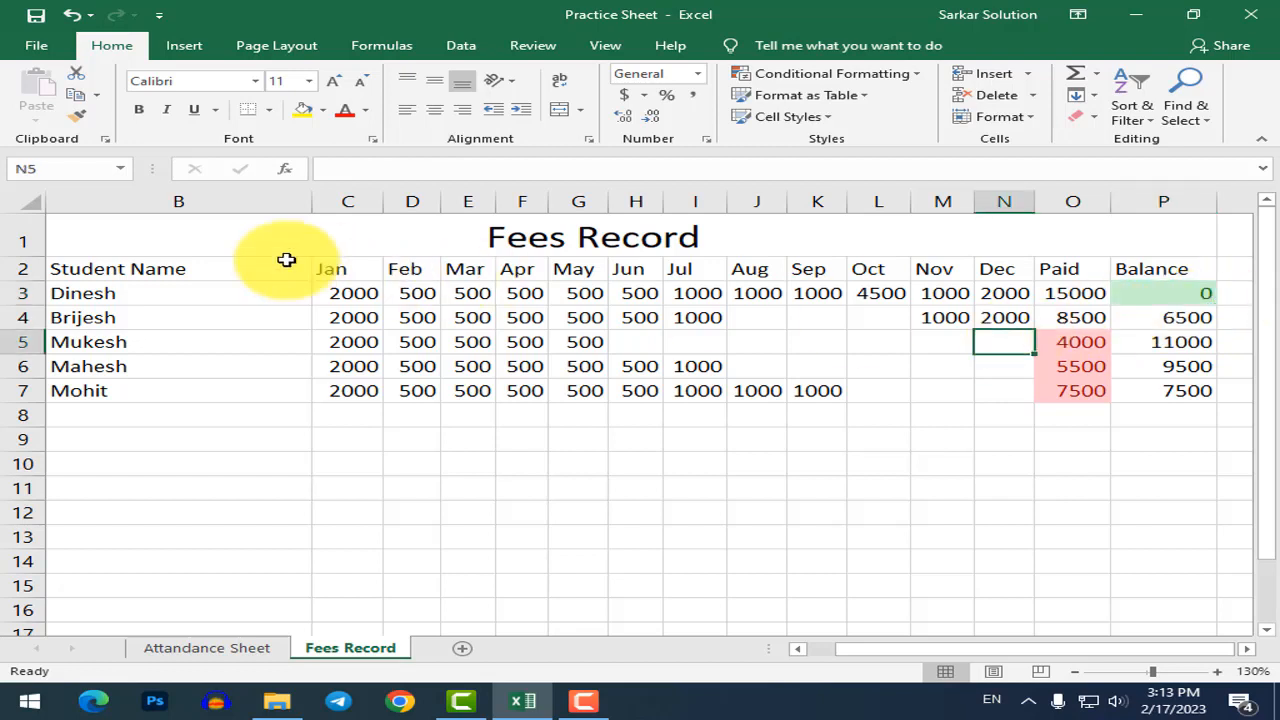
{"action": "left_click", "coordinate": [115, 265]}
{"action": "left_click", "coordinate": [829, 650]}
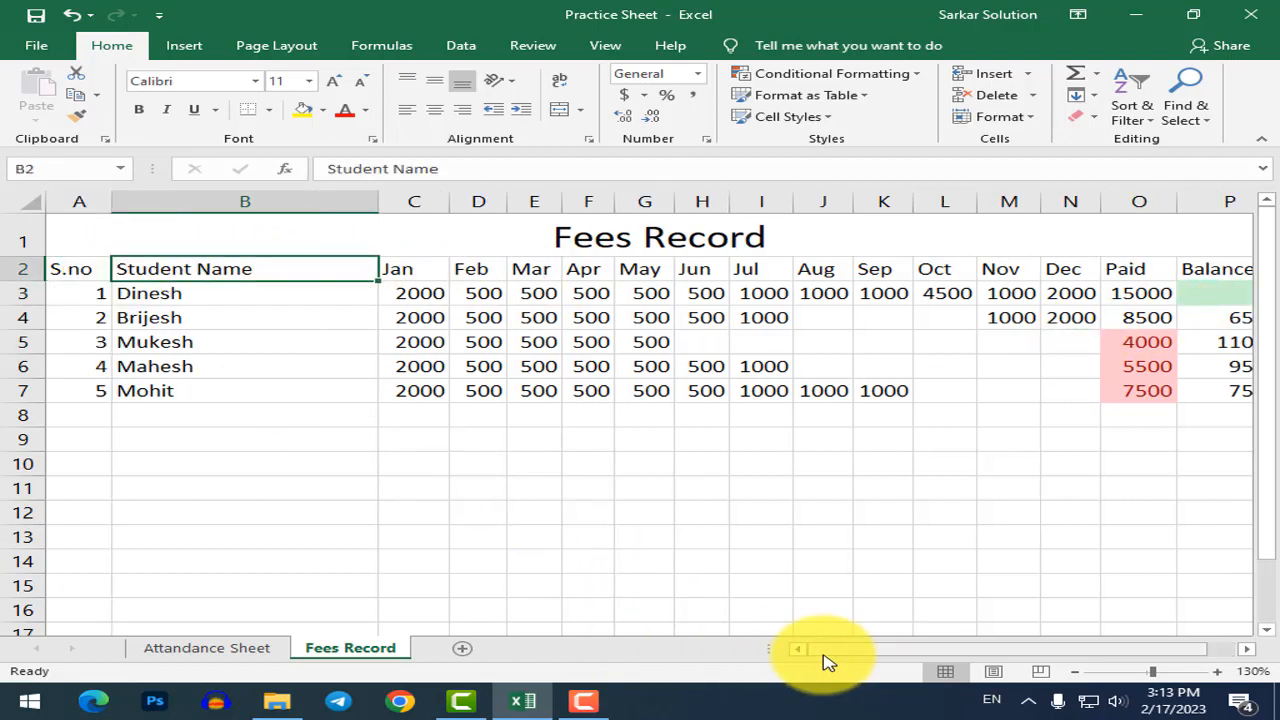
Make the header row A2:P2 bold at font size 12.
{"action": "left_click_drag", "start_coordinate": [94, 277], "coordinate": [883, 265]}
{"action": "left_click", "coordinate": [139, 109]}
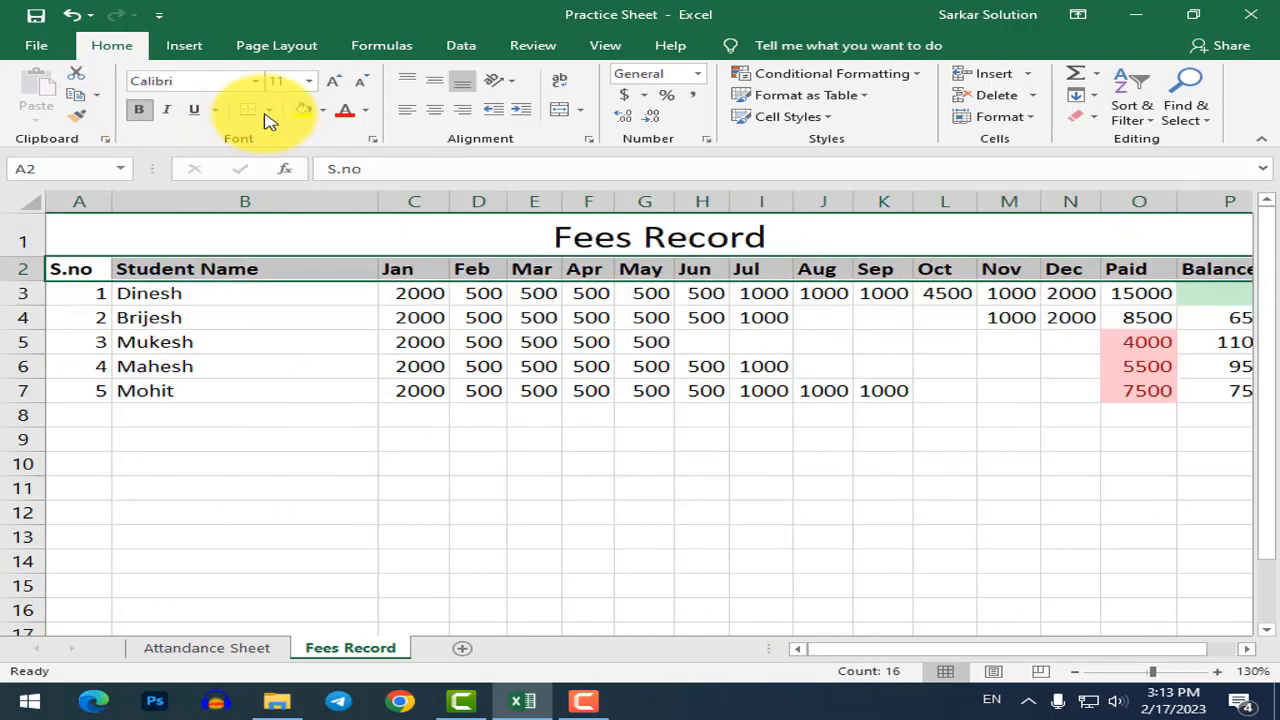
{"action": "left_click", "coordinate": [333, 82]}
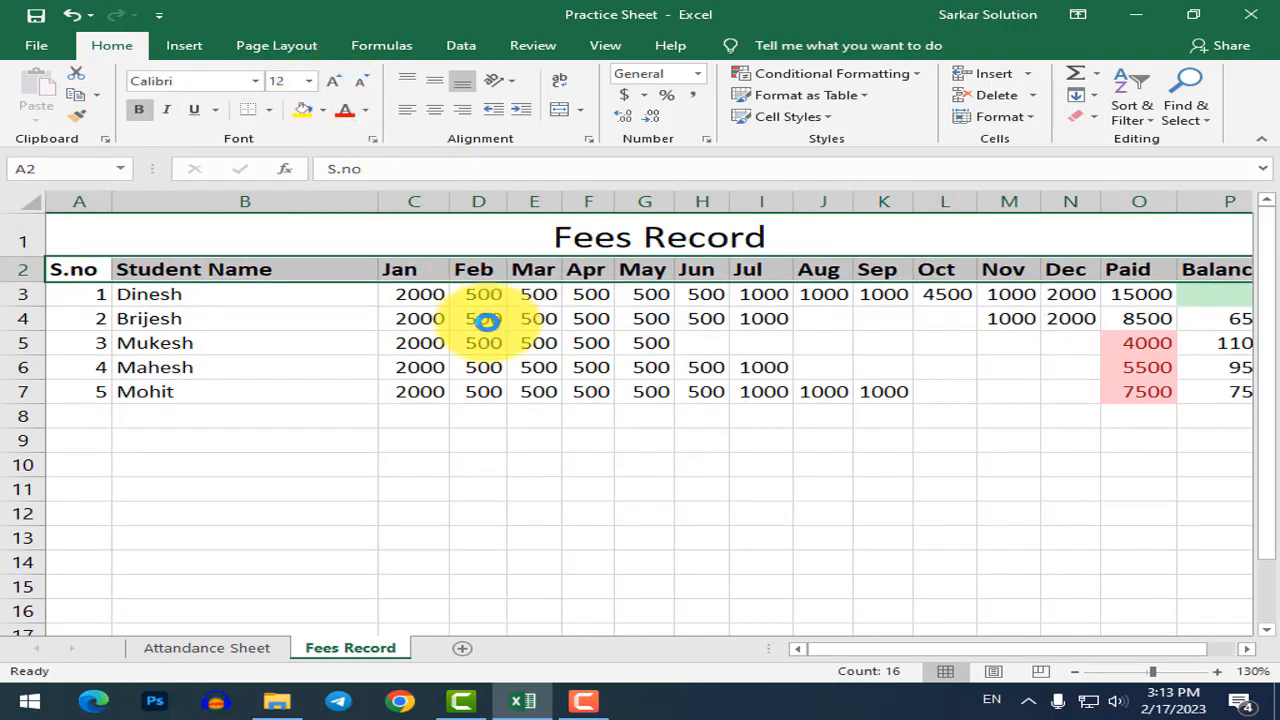
Apply All Borders to the student data cells A3:N7.
{"action": "scroll", "coordinate": [485, 320], "scroll_direction": "down", "scroll_amount": 3, "text": "ctrl"}
{"action": "left_click", "coordinate": [143, 286]}
{"action": "left_click_drag", "start_coordinate": [86, 265], "coordinate": [826, 347]}
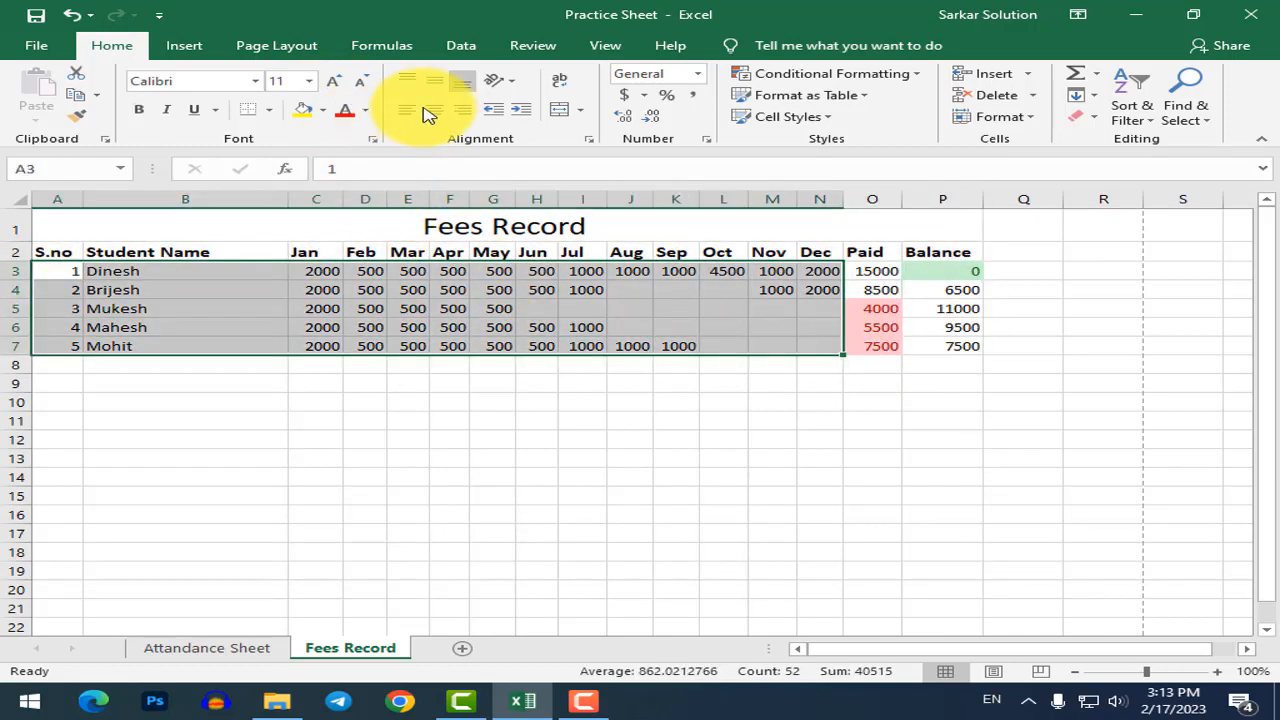
{"action": "left_click", "coordinate": [268, 110]}
{"action": "left_click", "coordinate": [305, 272]}
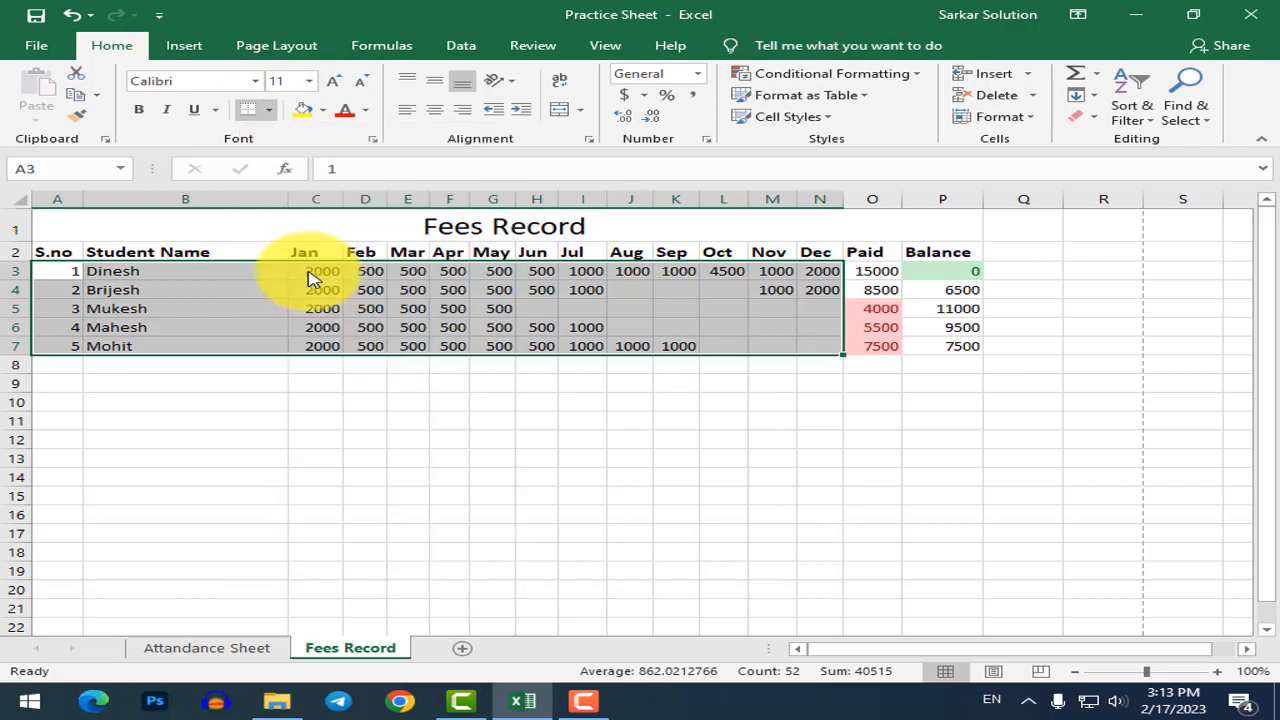
{"action": "left_click", "coordinate": [971, 349]}
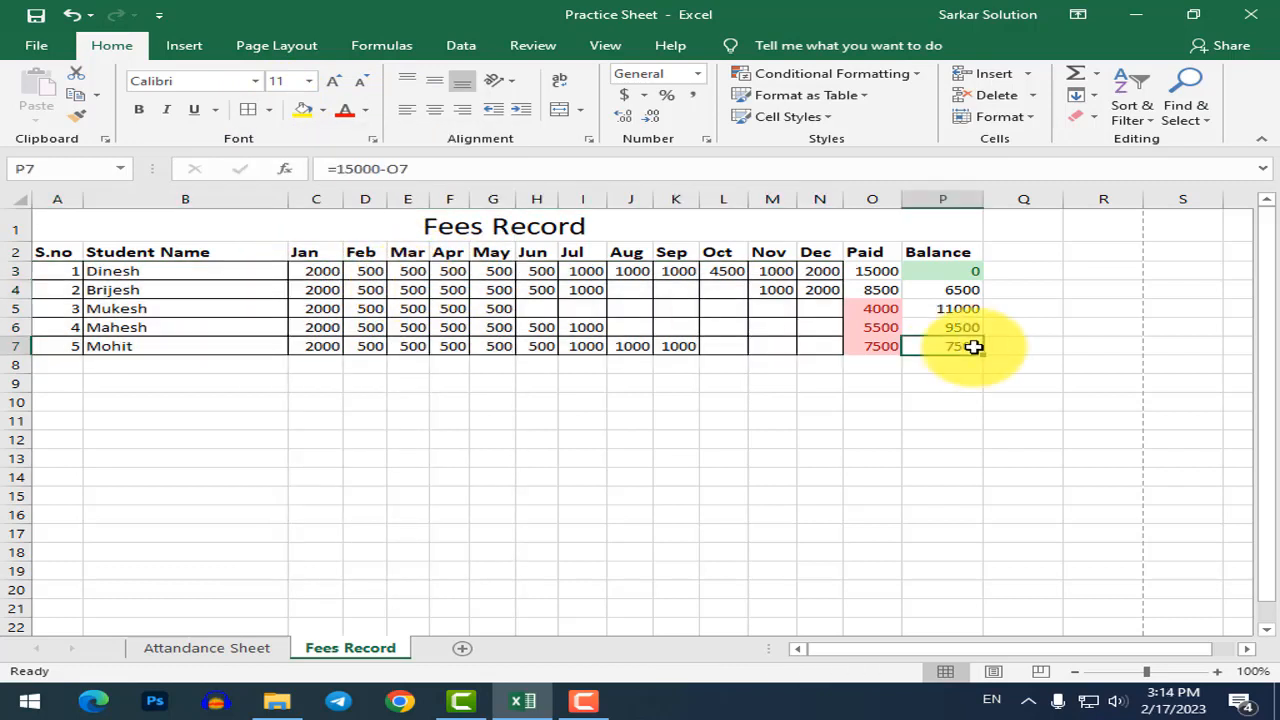
Apply All Borders to the Paid and Balance cells O3:P7.
{"action": "left_click_drag", "start_coordinate": [880, 271], "coordinate": [942, 348]}
{"action": "left_click", "coordinate": [942, 348]}
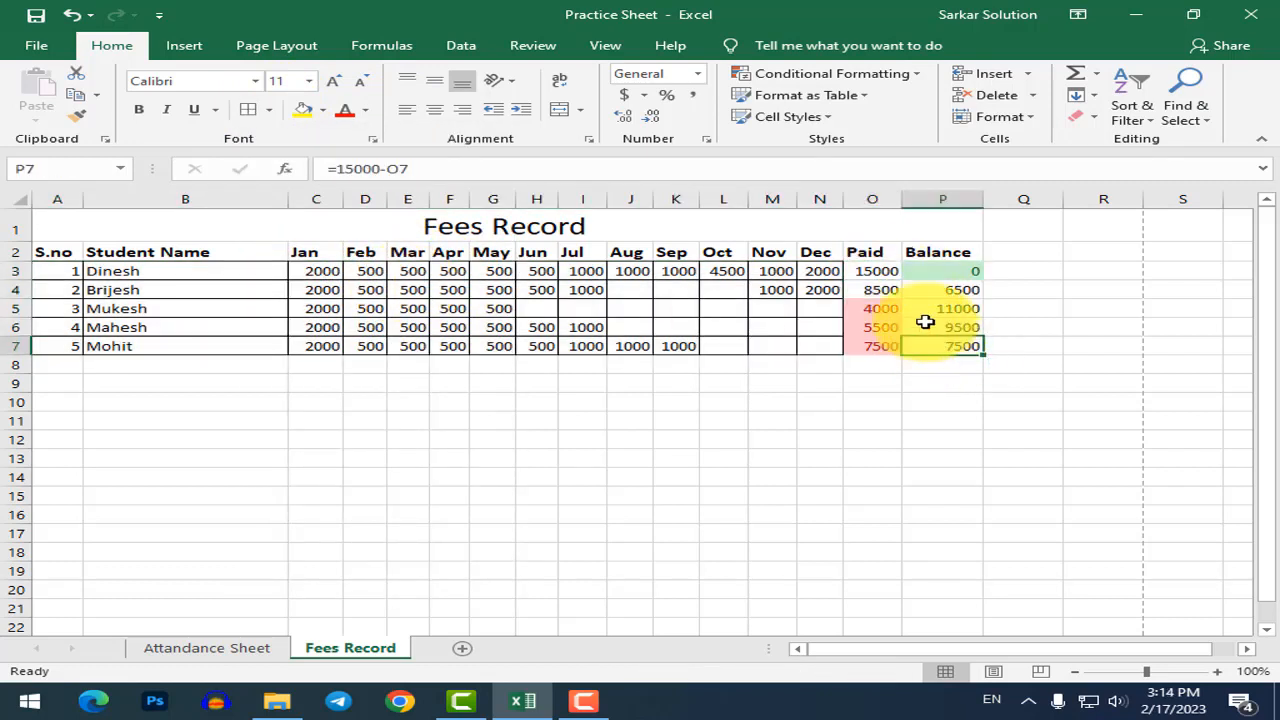
{"action": "left_click_drag", "start_coordinate": [880, 274], "coordinate": [943, 350]}
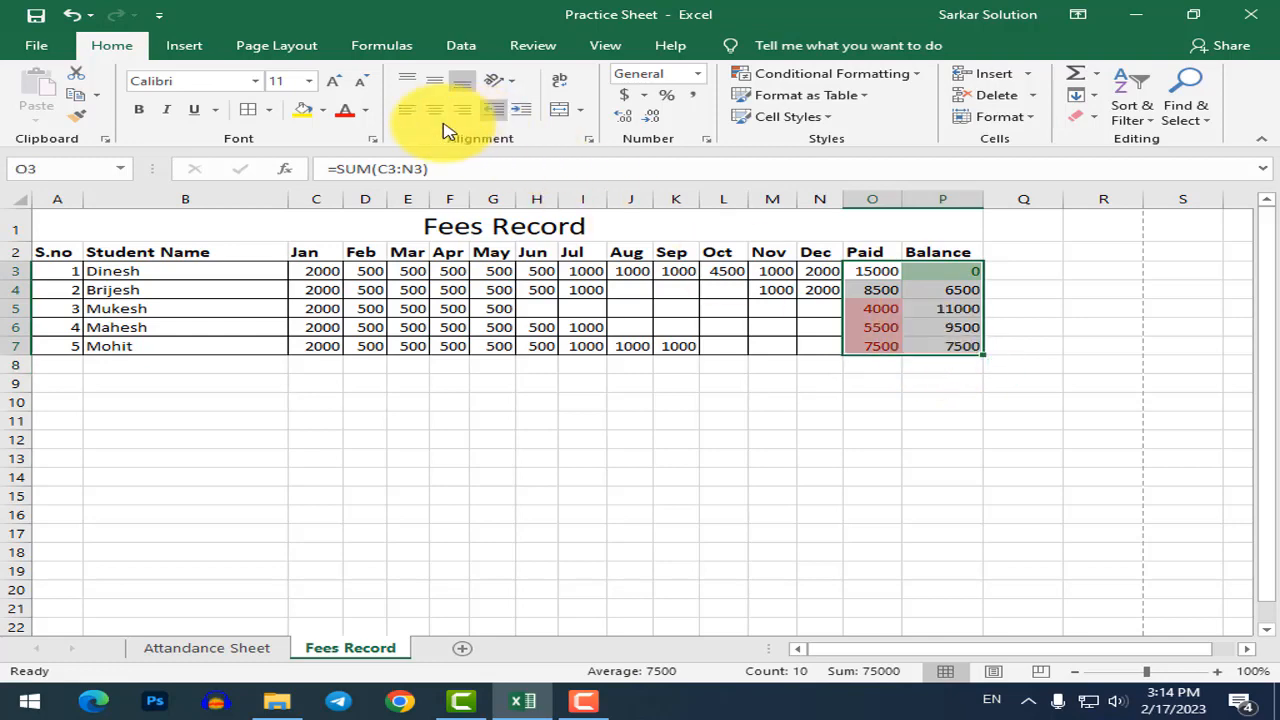
{"action": "left_click", "coordinate": [269, 112]}
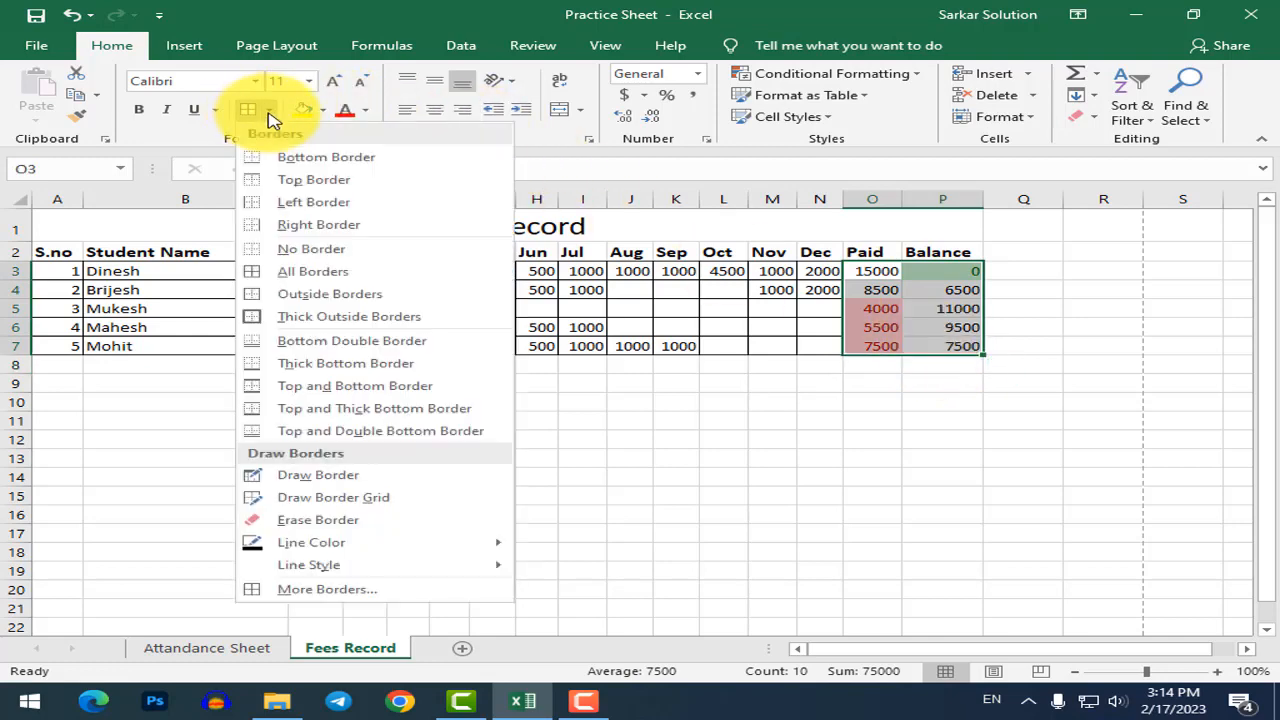
{"action": "left_click", "coordinate": [290, 272]}
{"action": "left_click", "coordinate": [1085, 494]}
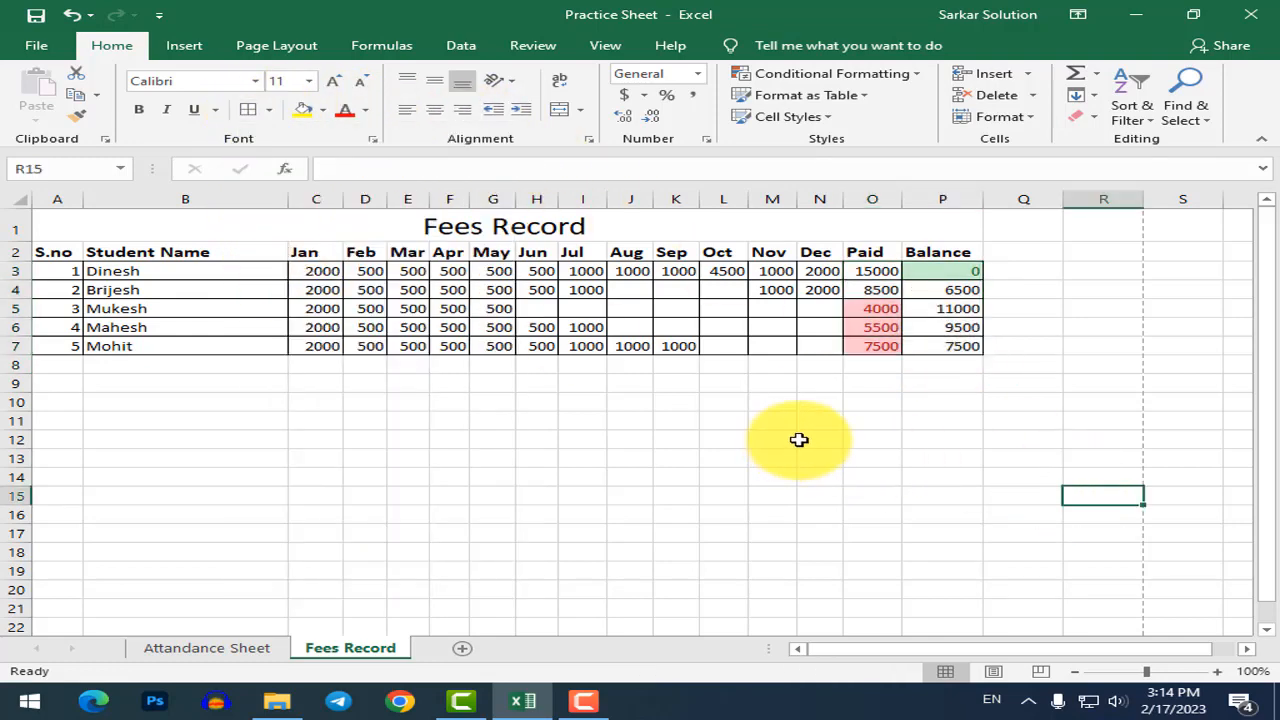
{"action": "scroll", "coordinate": [352, 296], "scroll_direction": "up", "scroll_amount": 2}
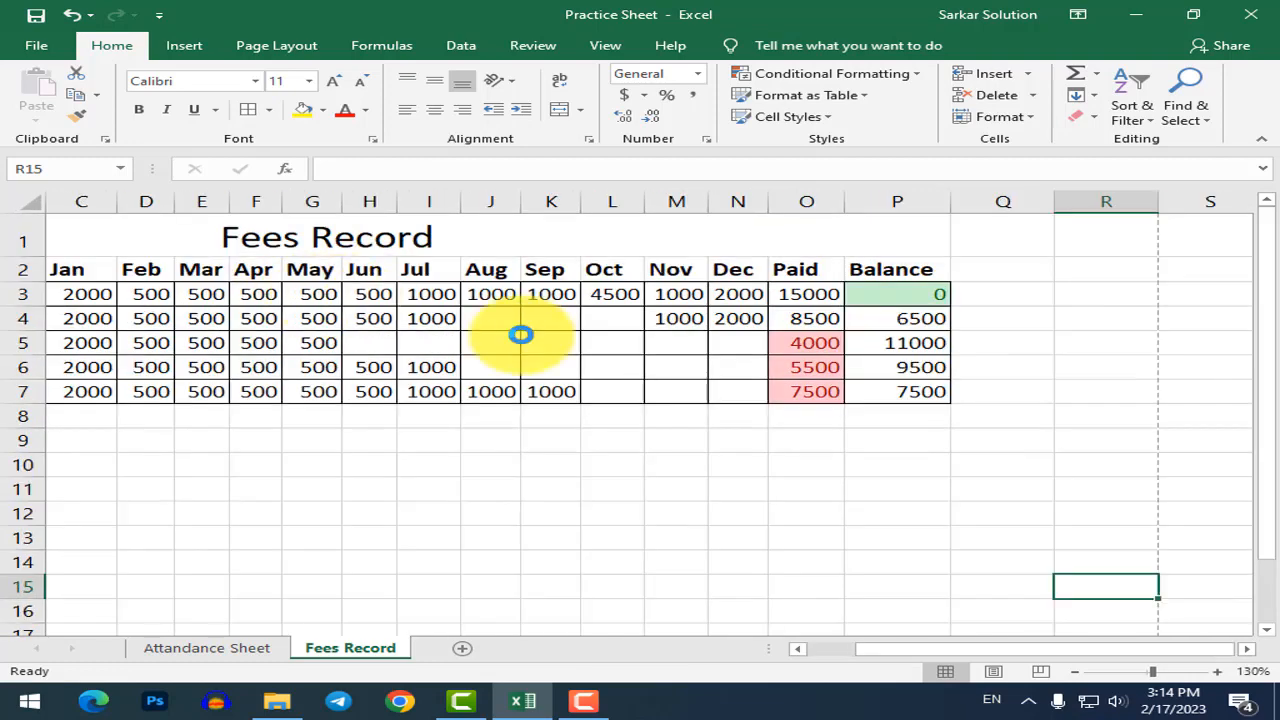
{"action": "scroll", "coordinate": [600, 334], "scroll_direction": "down", "scroll_amount": 2}
Shade the header row A2:P2 with a light gold fill.
{"action": "left_click_drag", "start_coordinate": [57, 250], "coordinate": [963, 257]}
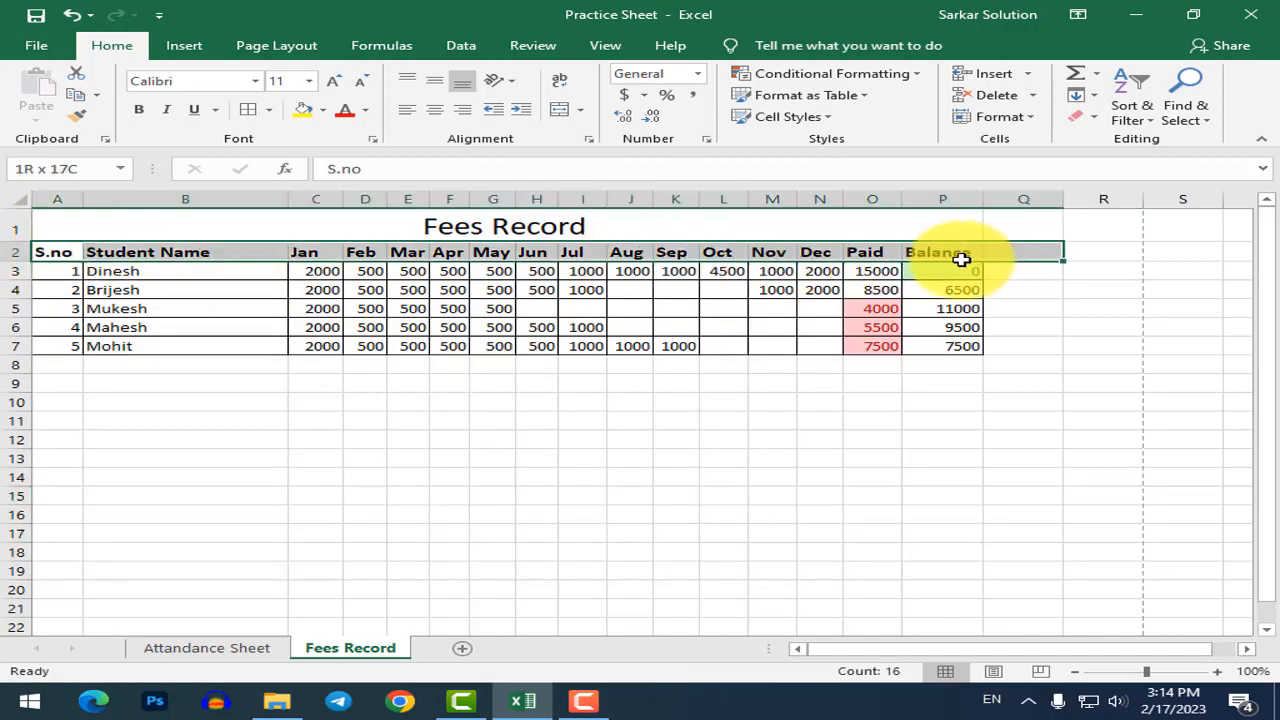
{"action": "left_click", "coordinate": [365, 271]}
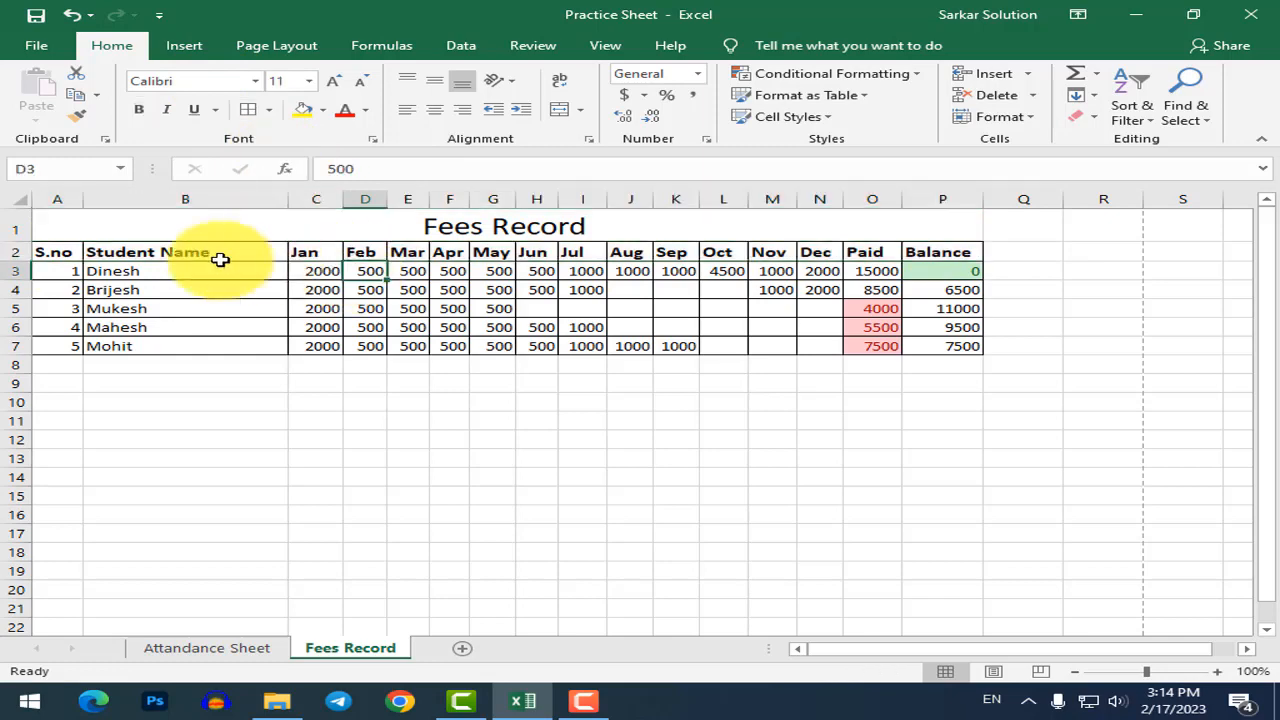
{"action": "left_click_drag", "start_coordinate": [40, 252], "coordinate": [942, 254]}
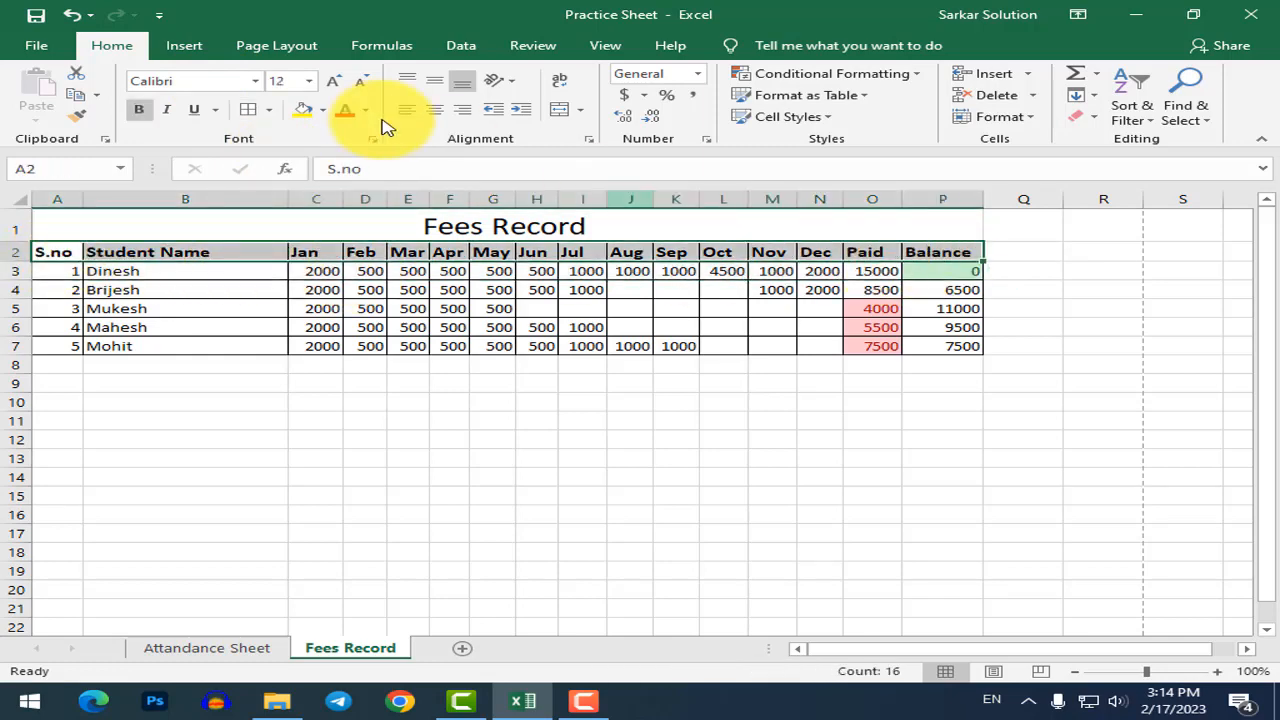
{"action": "left_click", "coordinate": [322, 109]}
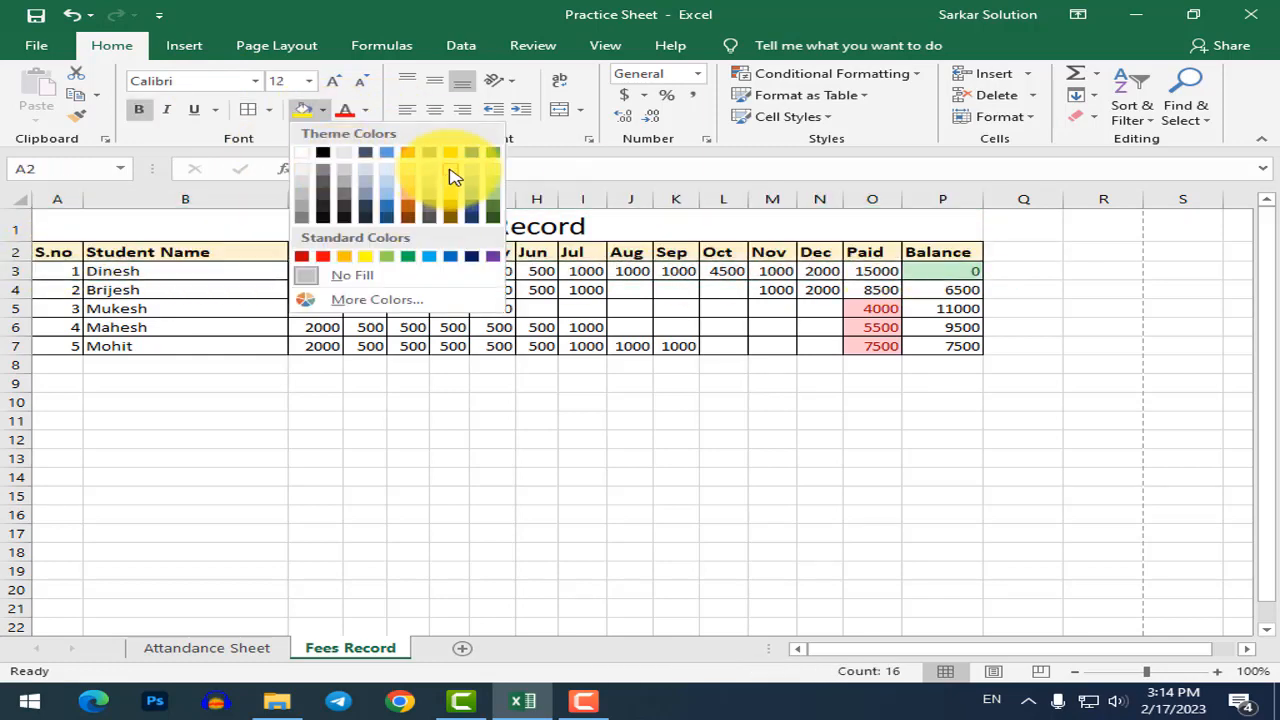
{"action": "left_click", "coordinate": [450, 178]}
{"action": "left_click", "coordinate": [445, 305]}
Bold the Fees Record title in A1 and minimise Excel to the desktop.
{"action": "scroll", "coordinate": [538, 275], "scroll_direction": "up", "scroll_amount": 2}
{"action": "left_click", "coordinate": [580, 236]}
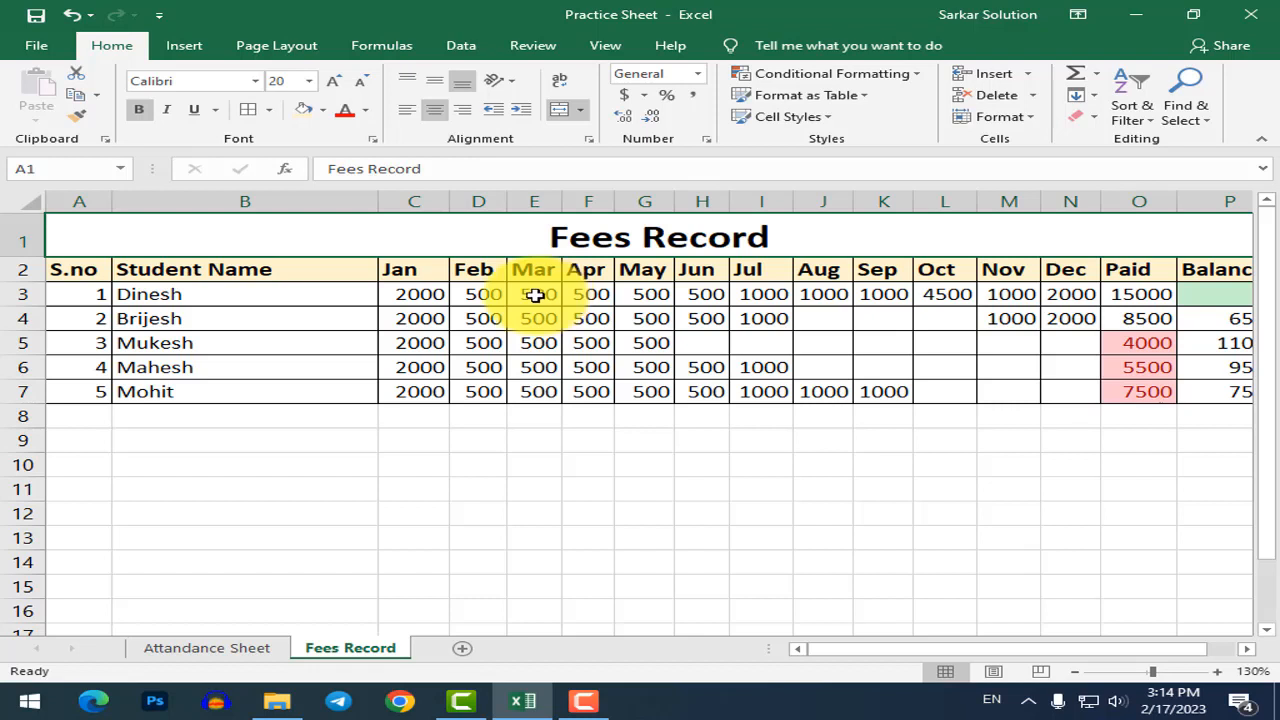
{"action": "key", "text": "super+d"}
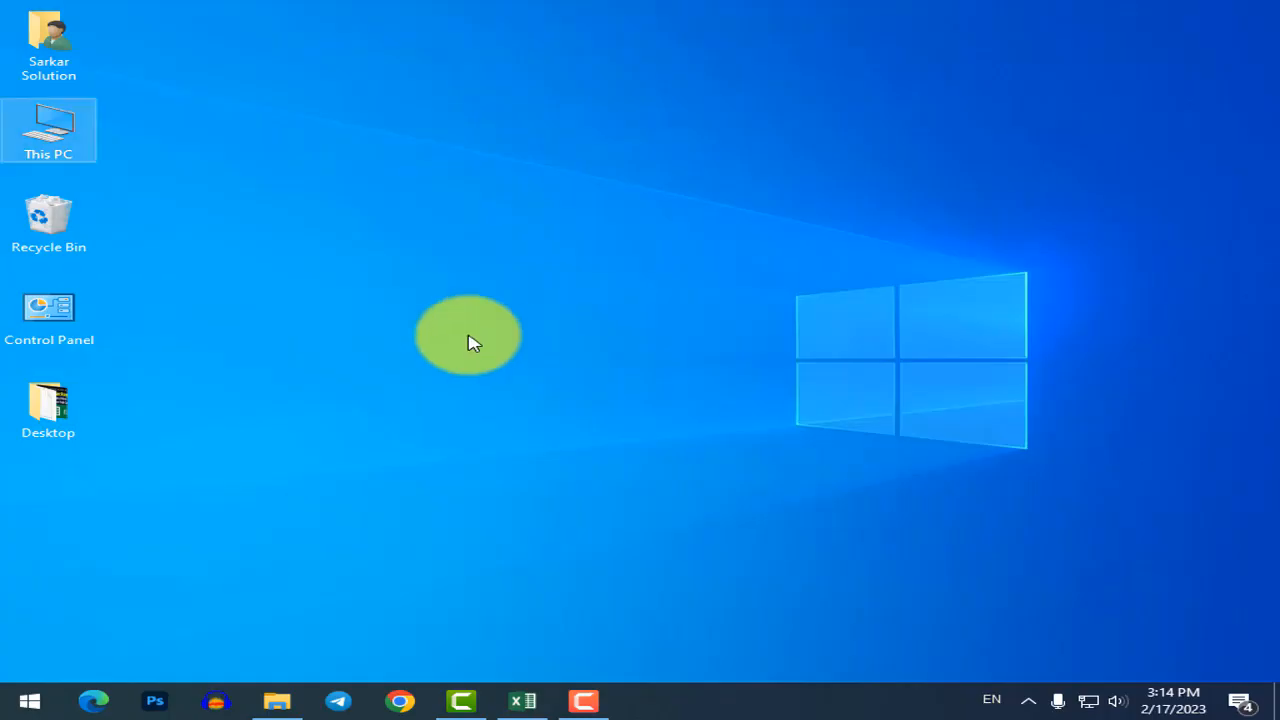
Open This PC from the desktop in a maximised File Explorer window.
{"action": "double_click", "coordinate": [62, 143]}
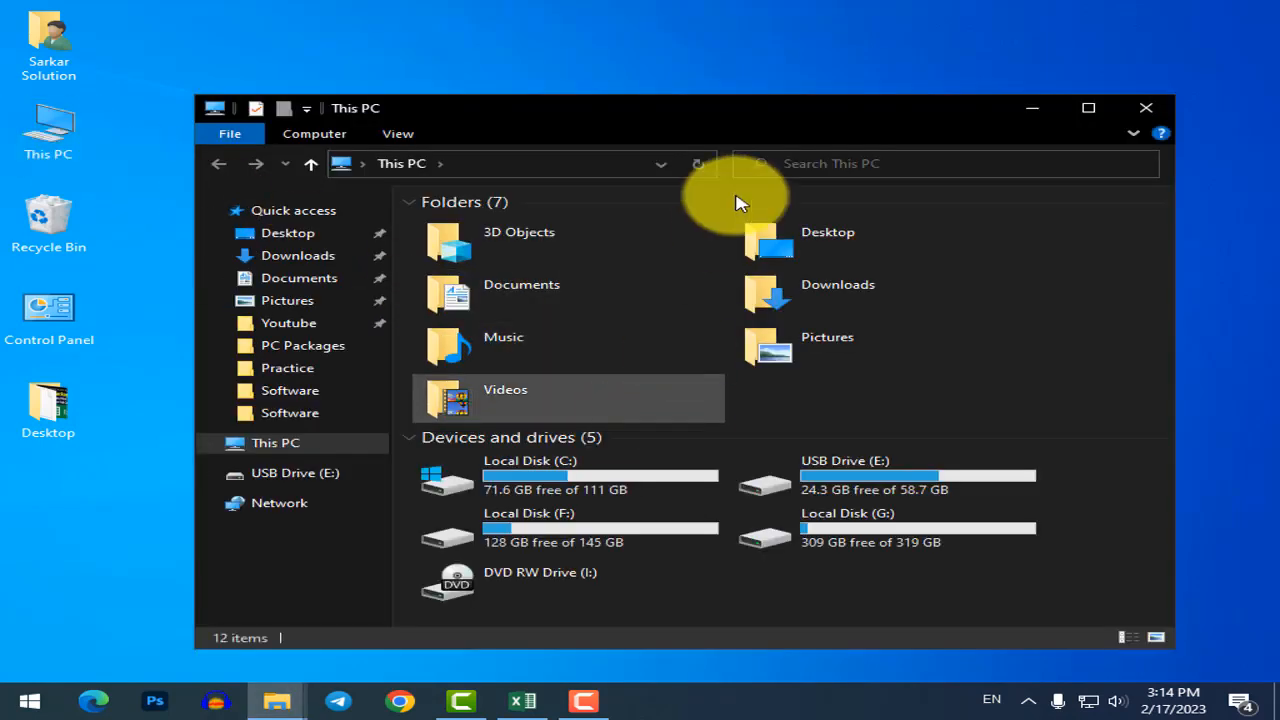
{"action": "double_click", "coordinate": [777, 112]}
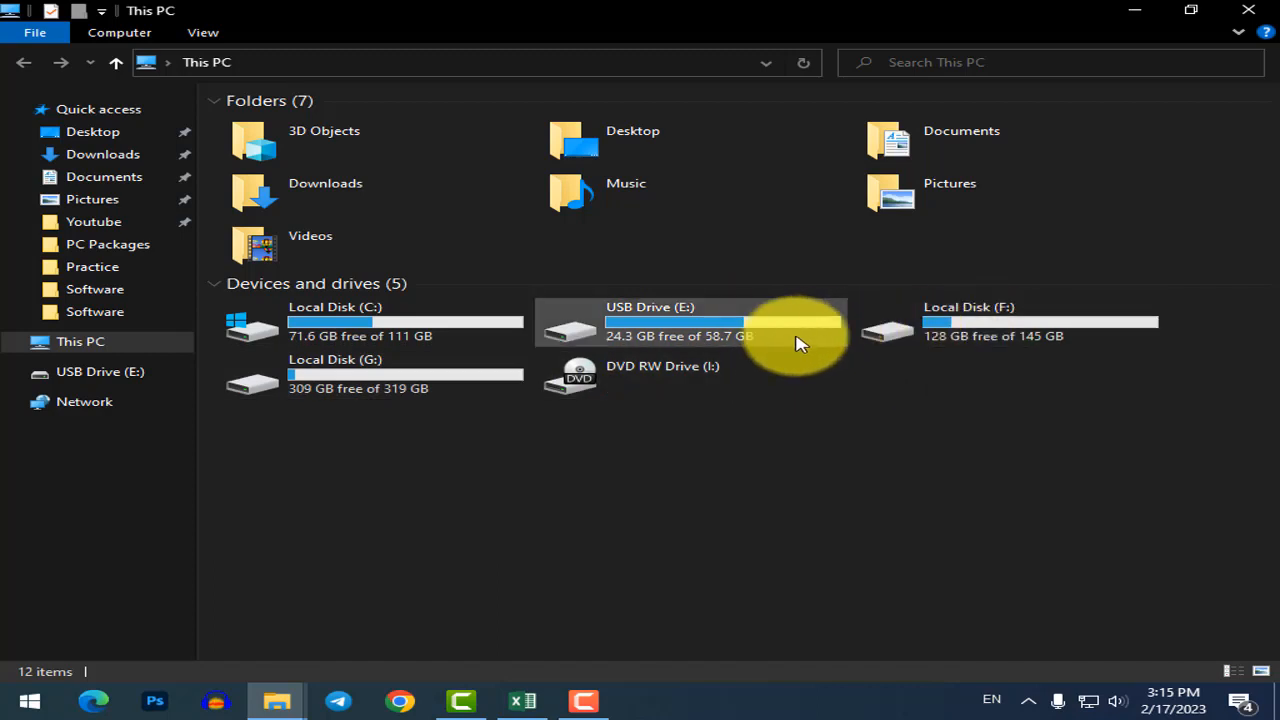
Return from the This PC window to the Excel workbook via the taskbar.
{"action": "mouse_move", "coordinate": [759, 343]}
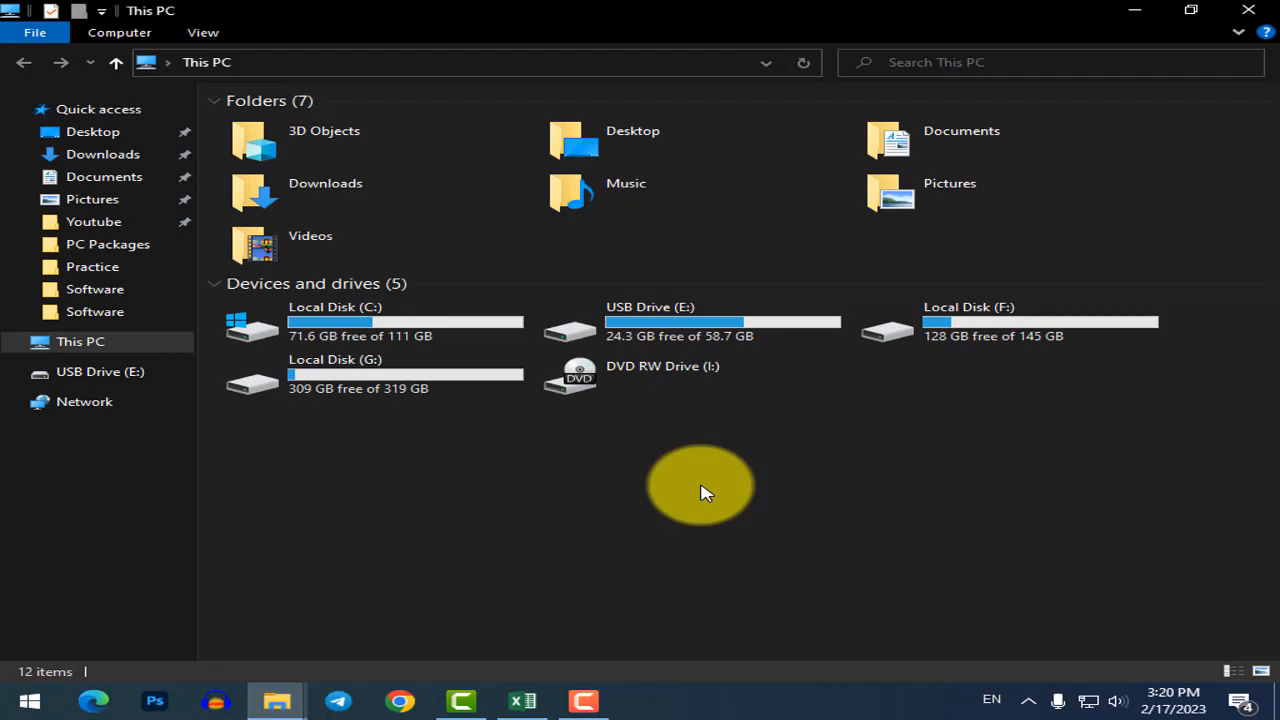
{"action": "left_click", "coordinate": [521, 703]}
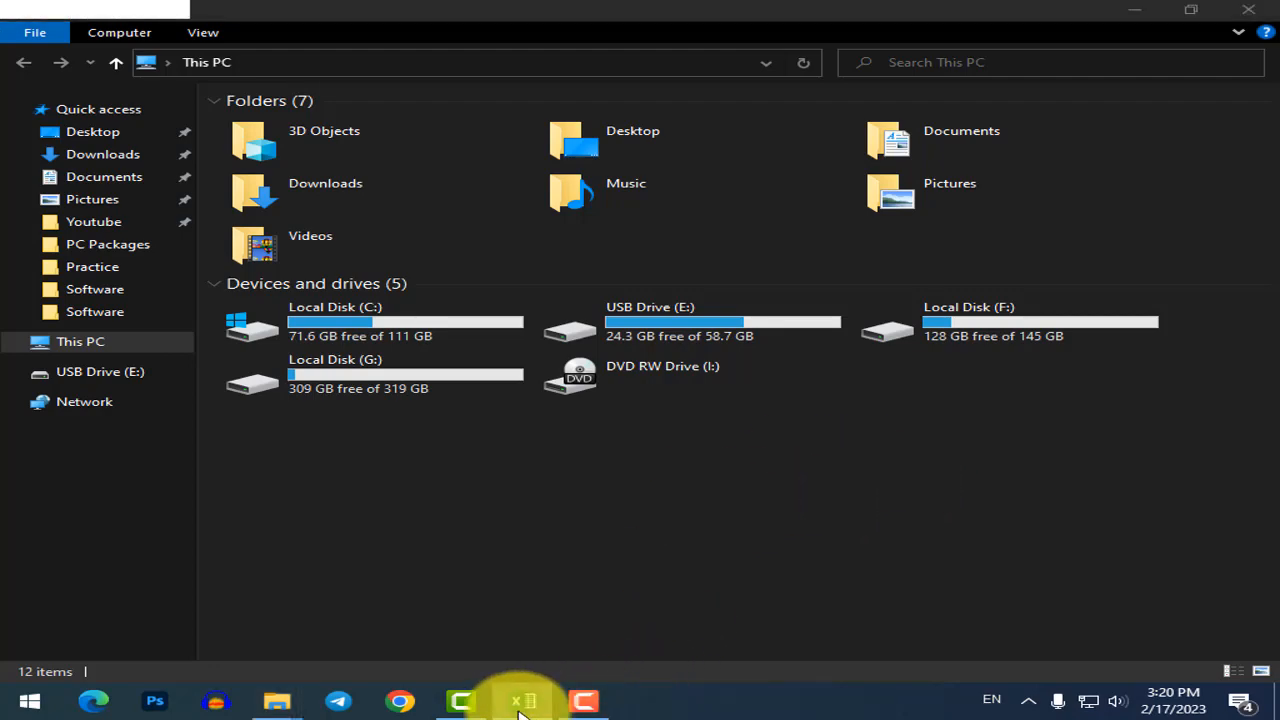
Insert a new blank Sheet4 and go to cell A2.
{"action": "left_click", "coordinate": [491, 534]}
{"action": "left_click", "coordinate": [857, 366]}
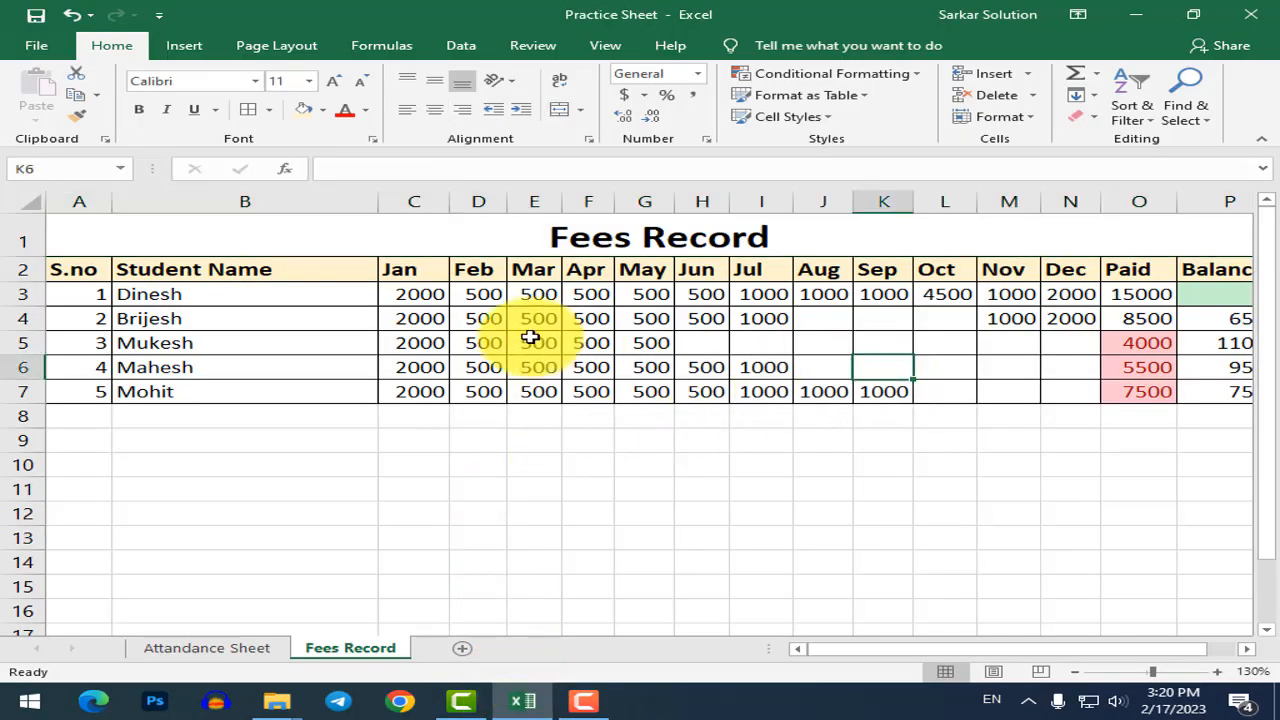
{"action": "left_click", "coordinate": [531, 340]}
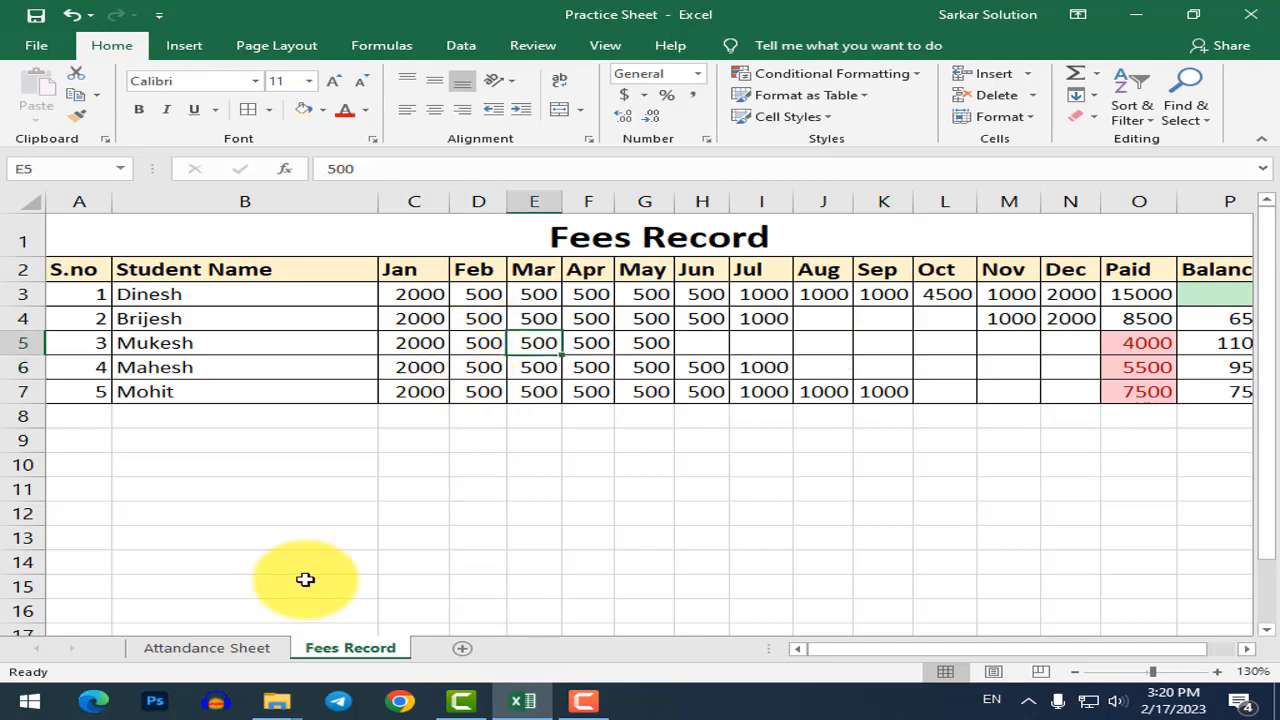
{"action": "left_click", "coordinate": [462, 648]}
{"action": "left_click", "coordinate": [232, 422]}
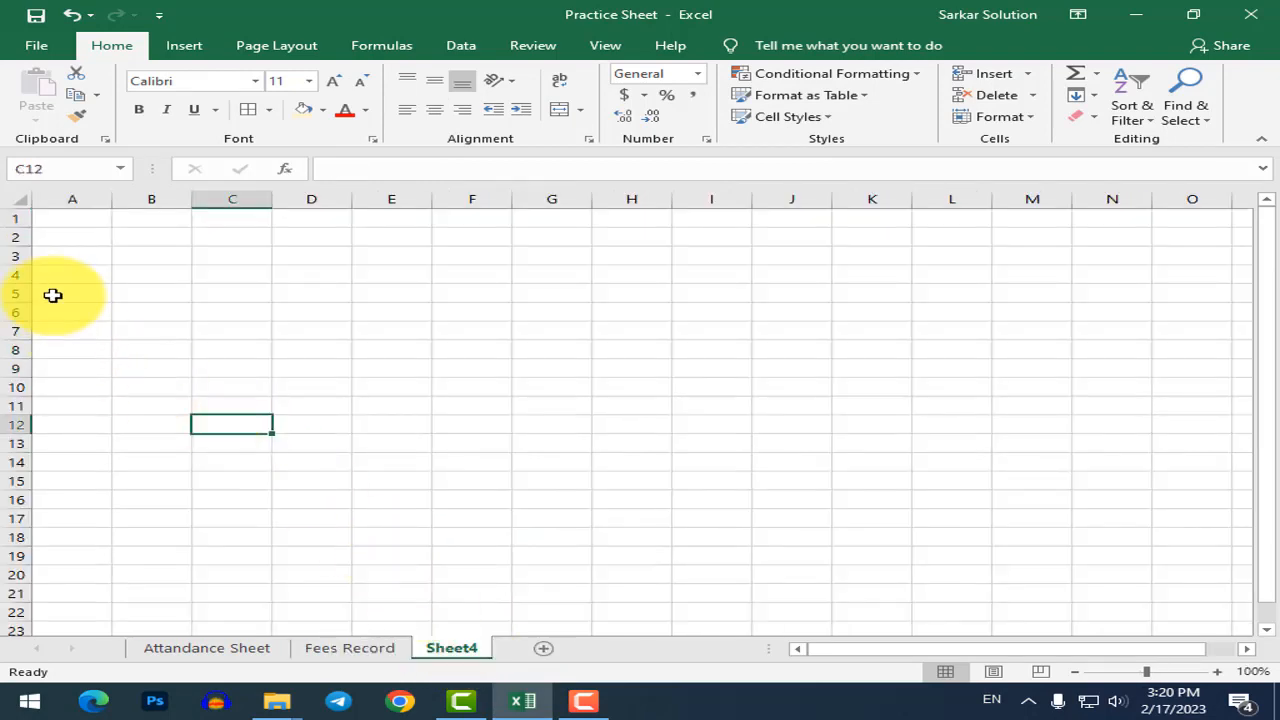
{"action": "scroll", "coordinate": [53, 296], "scroll_direction": "up", "scroll_amount": 4}
{"action": "left_click", "coordinate": [163, 304]}
{"action": "key", "text": "Up"}
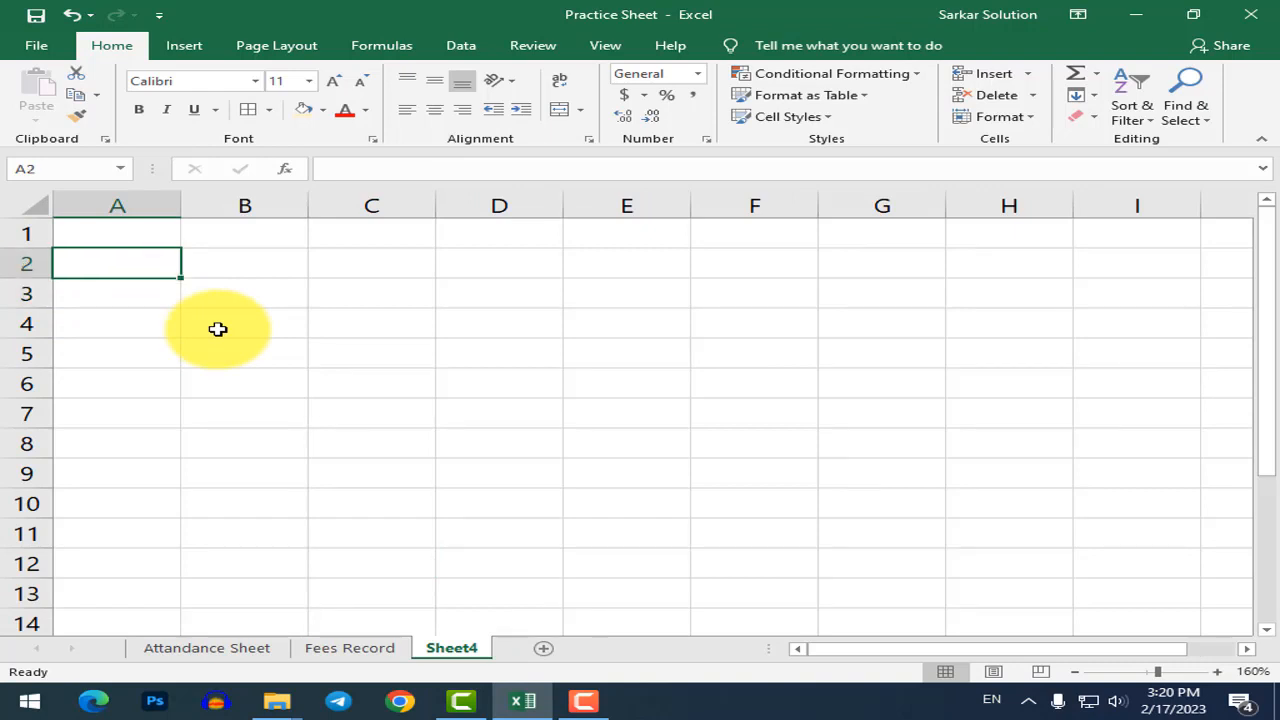
Enter the S.no heading in A2 and serial numbers 1–5 in A3:A7.
{"action": "type", "text": "1"}
{"action": "key", "text": "Tab"}
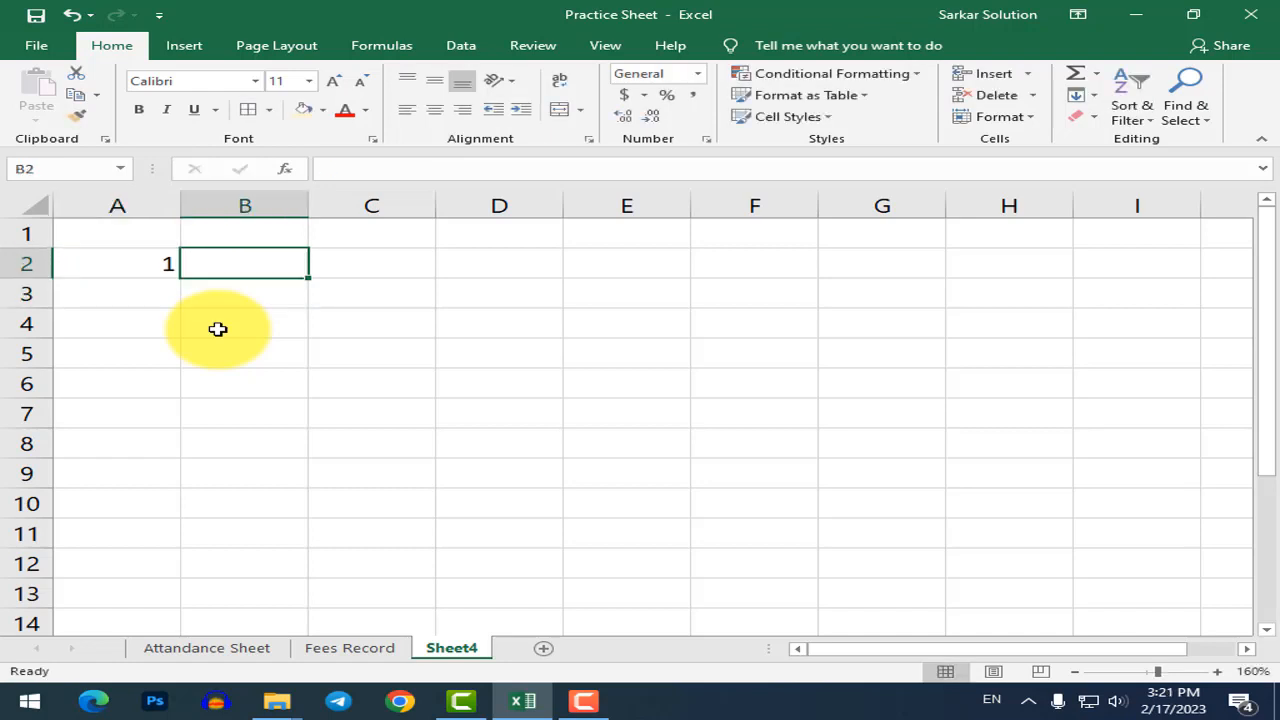
{"action": "key", "text": "Left"}
{"action": "type", "text": "S"}
{"action": "type", "text": "o"}
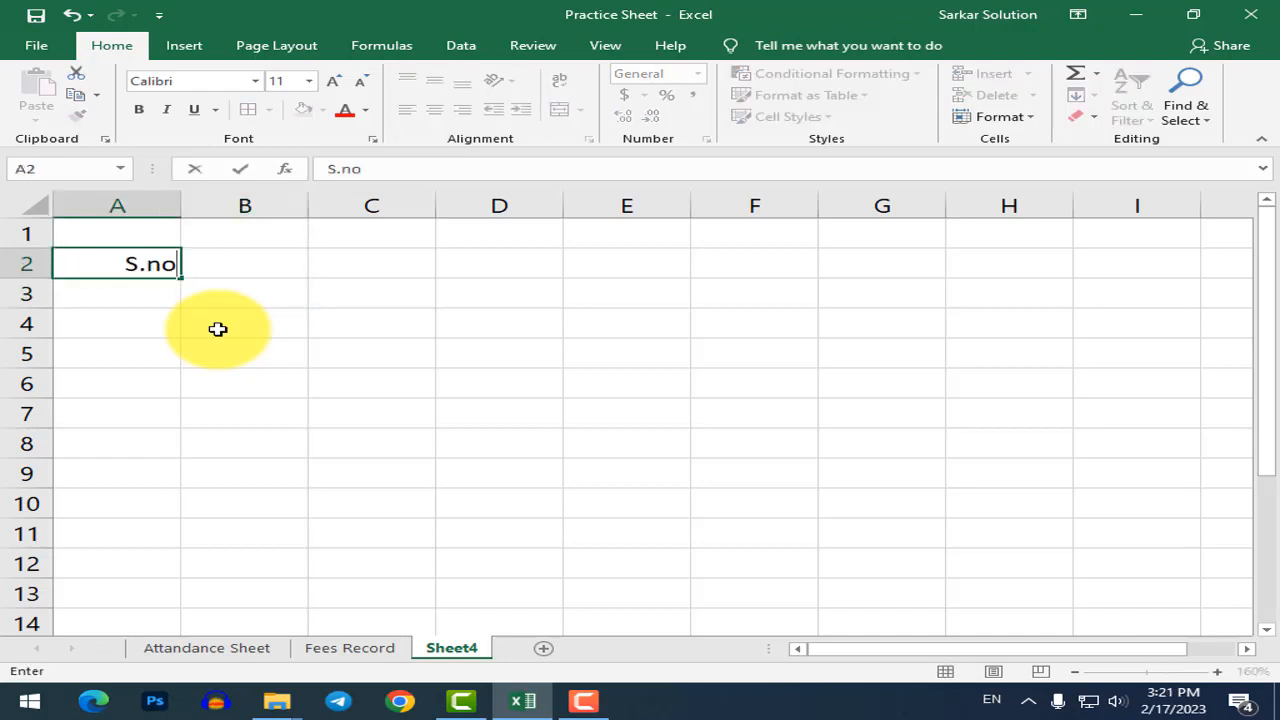
{"action": "key", "text": "Return"}
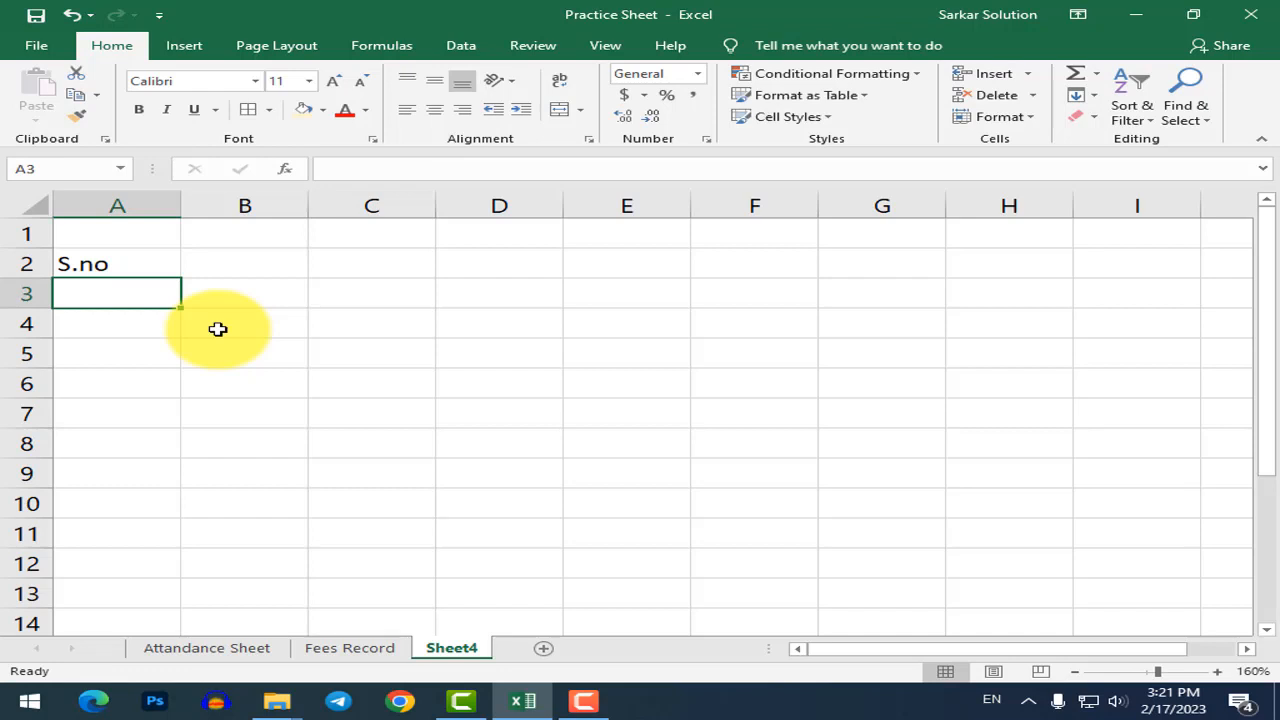
{"action": "type", "text": "1"}
{"action": "key", "text": "Return"}
{"action": "type", "text": "2"}
{"action": "key", "text": "Return"}
{"action": "type", "text": "3"}
{"action": "key", "text": "Return"}
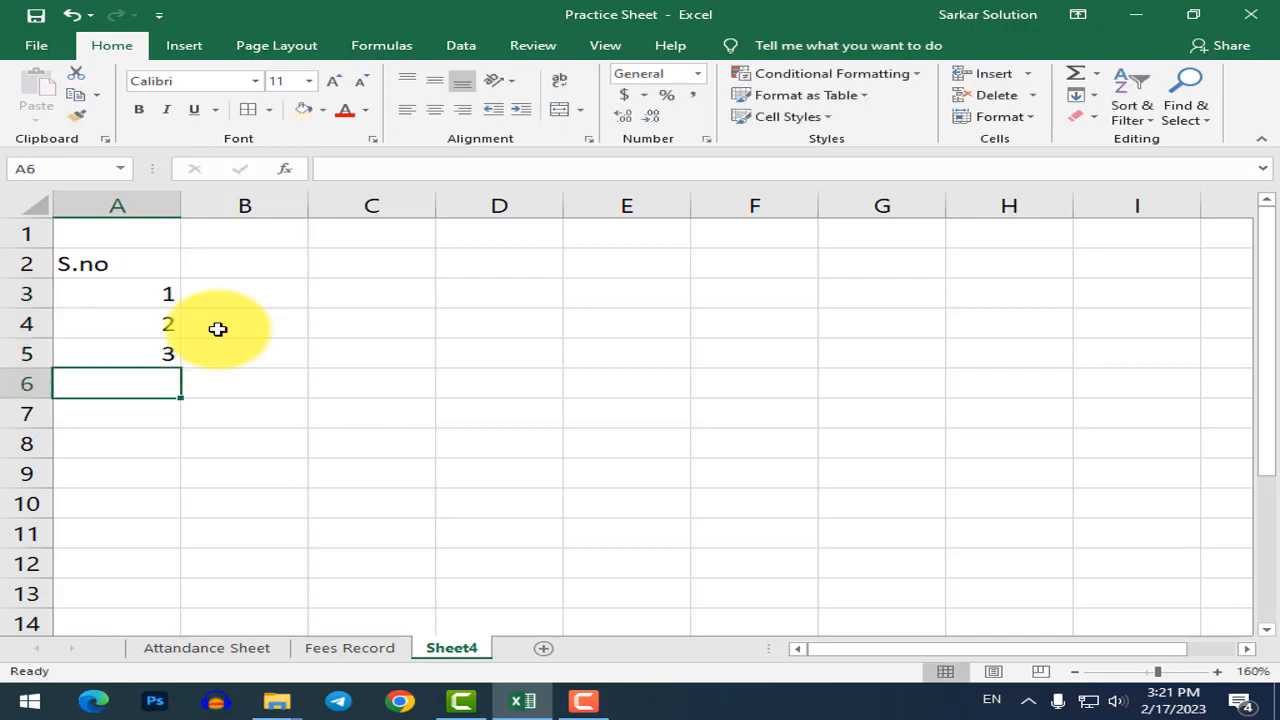
{"action": "type", "text": "4"}
{"action": "key", "text": "Return"}
{"action": "type", "text": "5"}
{"action": "key", "text": "Return"}
{"action": "key", "text": "Up"}
{"action": "key", "text": "Up"}
{"action": "key", "text": "Up"}
{"action": "key", "text": "Up"}
{"action": "key", "text": "Up"}
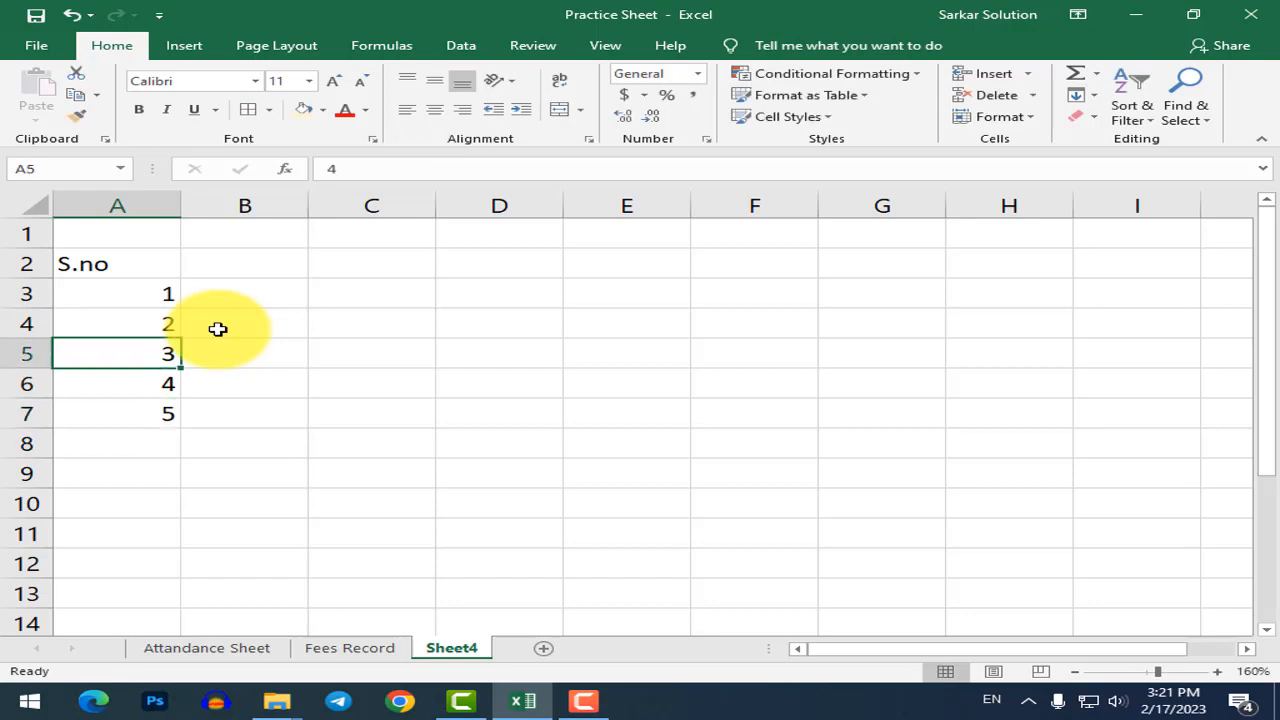
Add the Age heading in C2 and ages 20, 25, 62, 25, 15 in C3:C7.
{"action": "key", "text": "Right"}
{"action": "key", "text": "Up"}
{"action": "key", "text": "Right"}
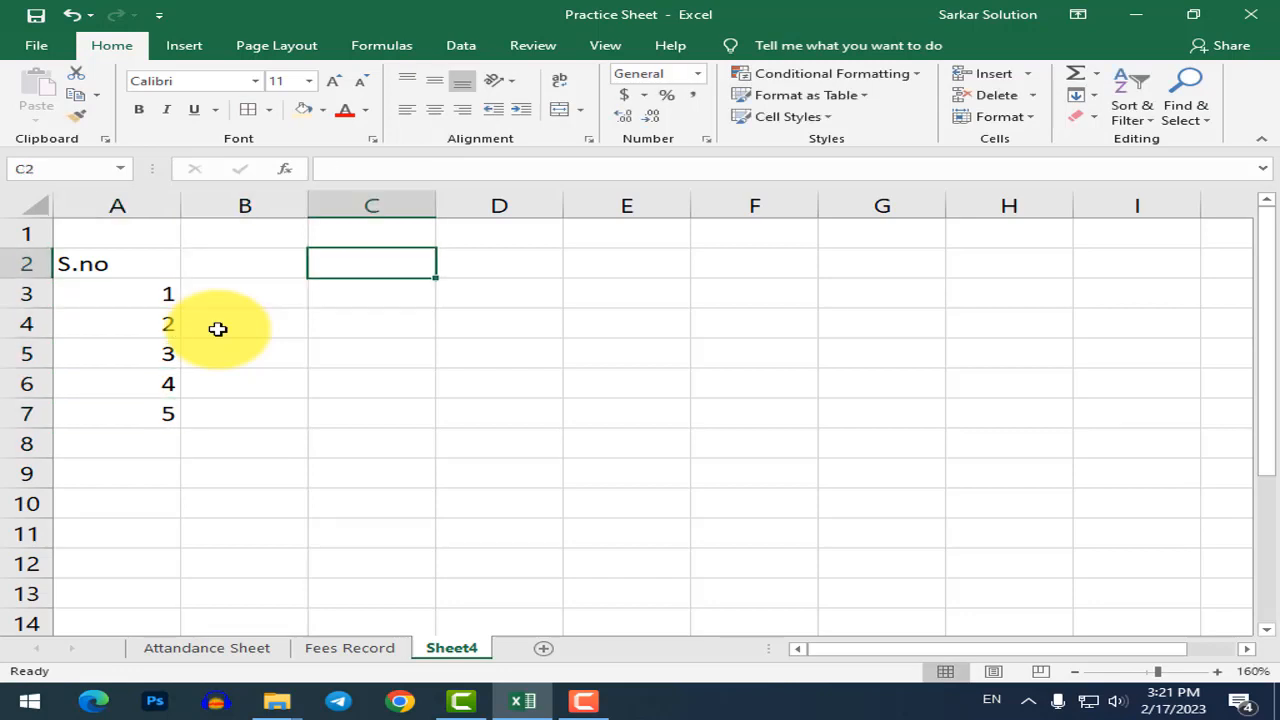
{"action": "type", "text": "Age"}
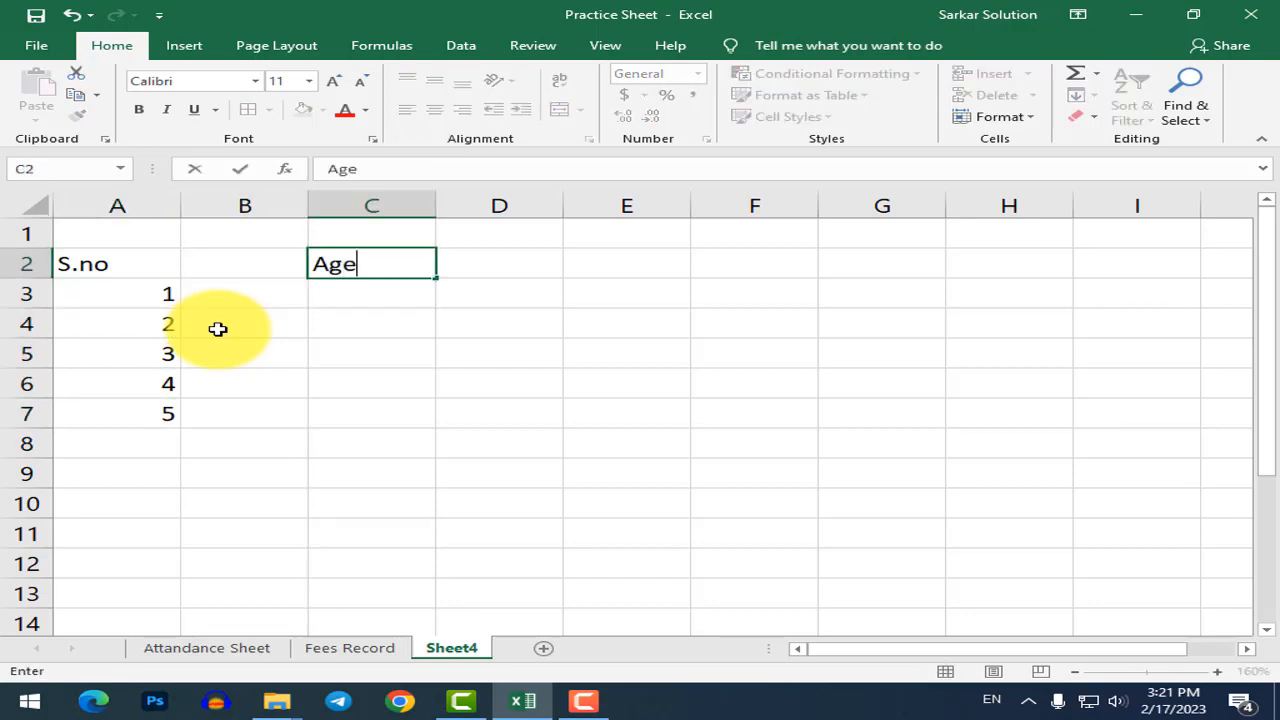
{"action": "key", "text": "Tab"}
{"action": "key", "text": "Return"}
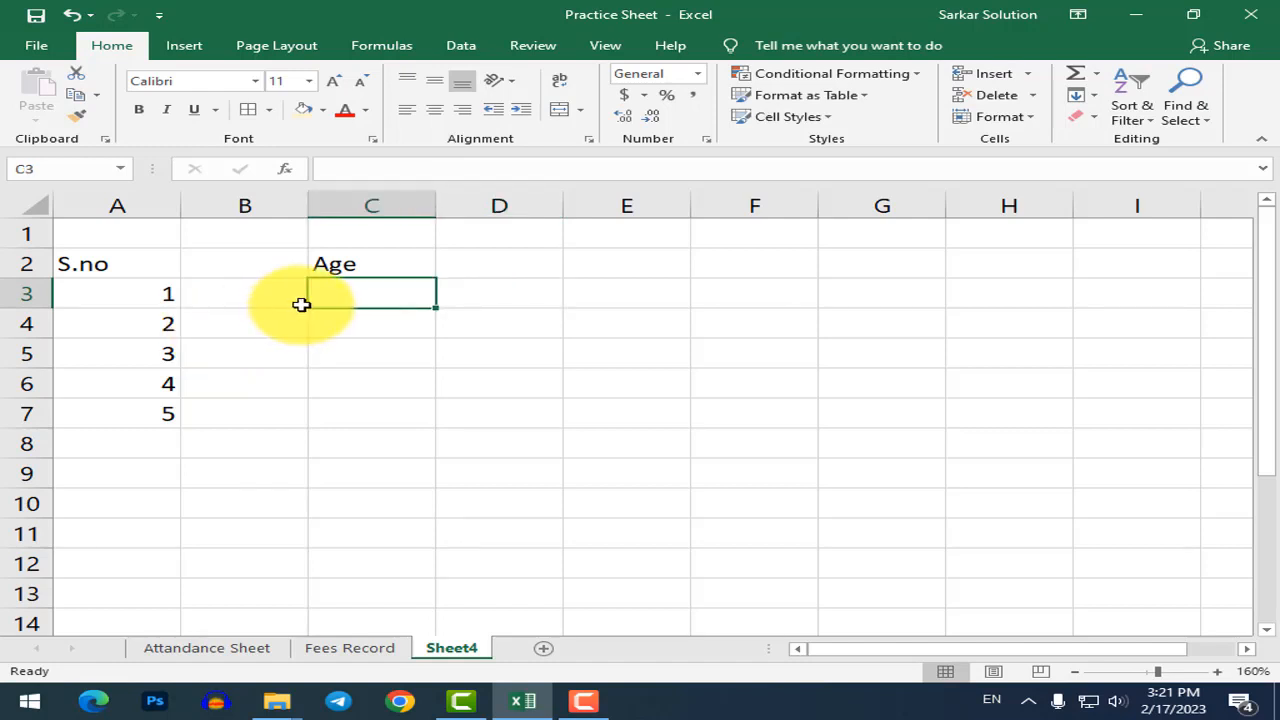
{"action": "type", "text": "20"}
{"action": "key", "text": "Return"}
{"action": "type", "text": "2"}
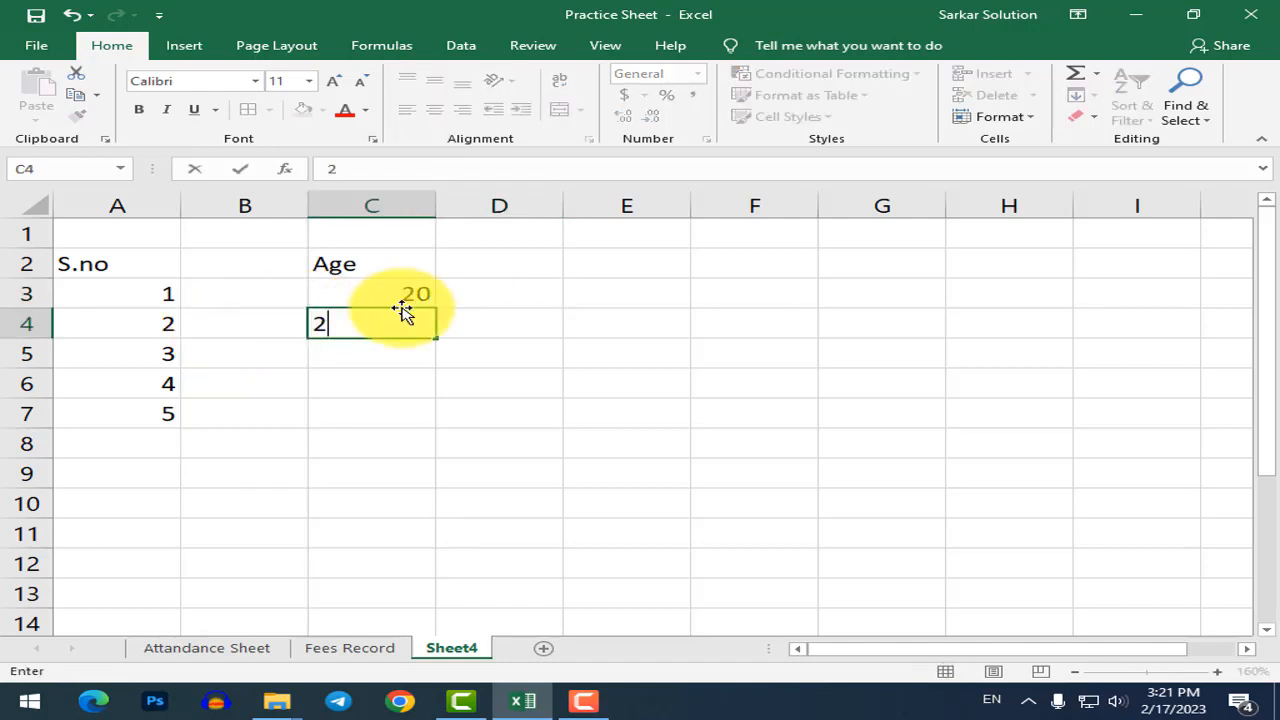
{"action": "type", "text": "5"}
{"action": "key", "text": "Tab"}
{"action": "left_click", "coordinate": [403, 312]}
{"action": "key", "text": "Return"}
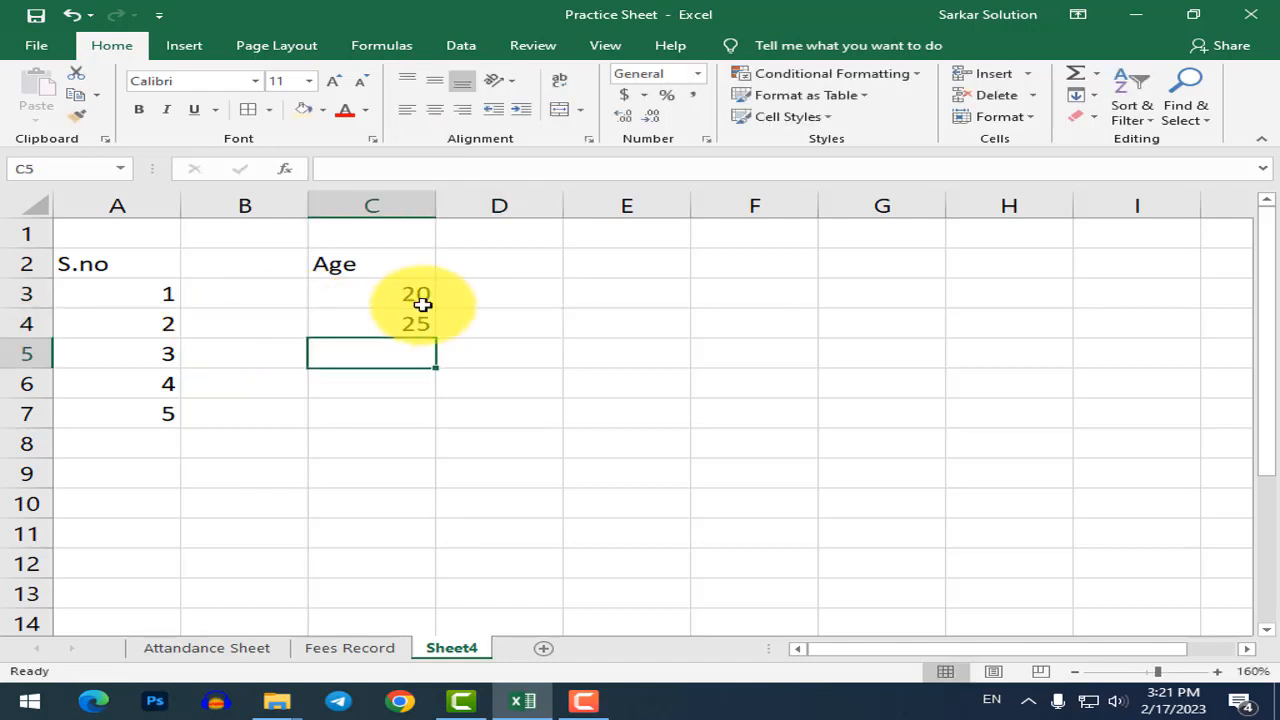
{"action": "type", "text": "62"}
{"action": "key", "text": "Return"}
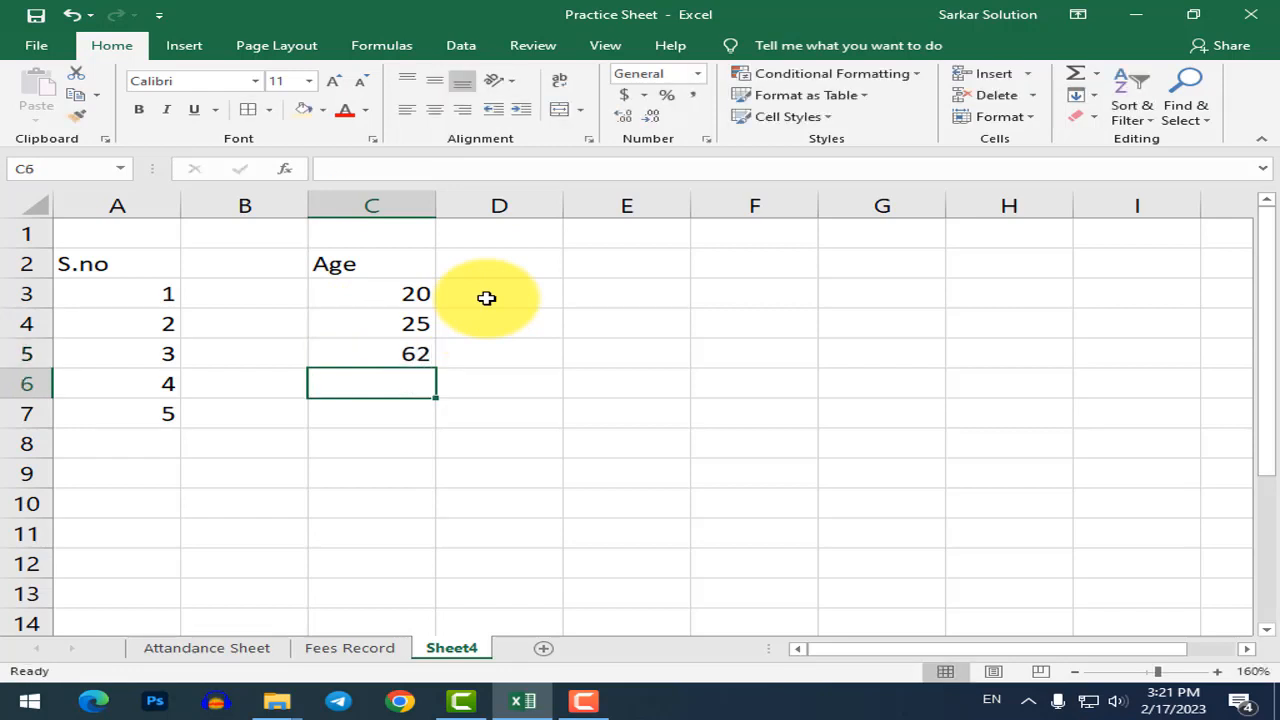
{"action": "type", "text": "25"}
{"action": "key", "text": "Return"}
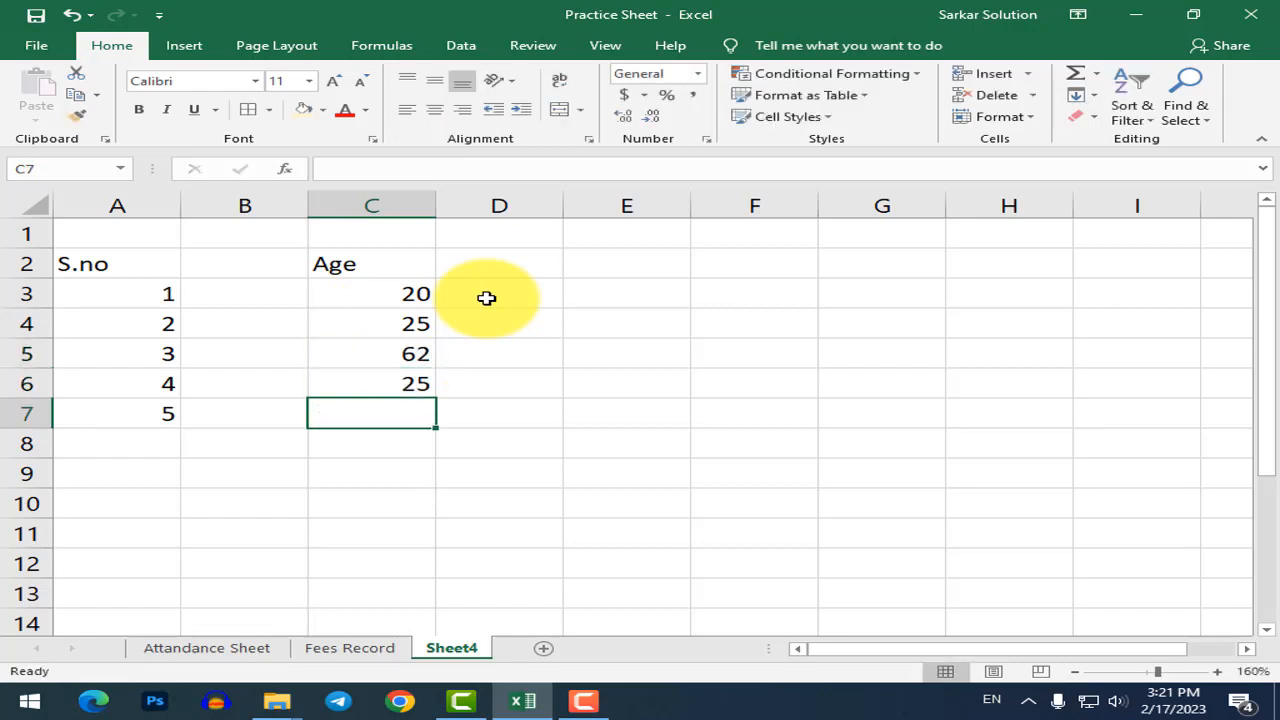
{"action": "type", "text": "15"}
{"action": "key", "text": "Right"}
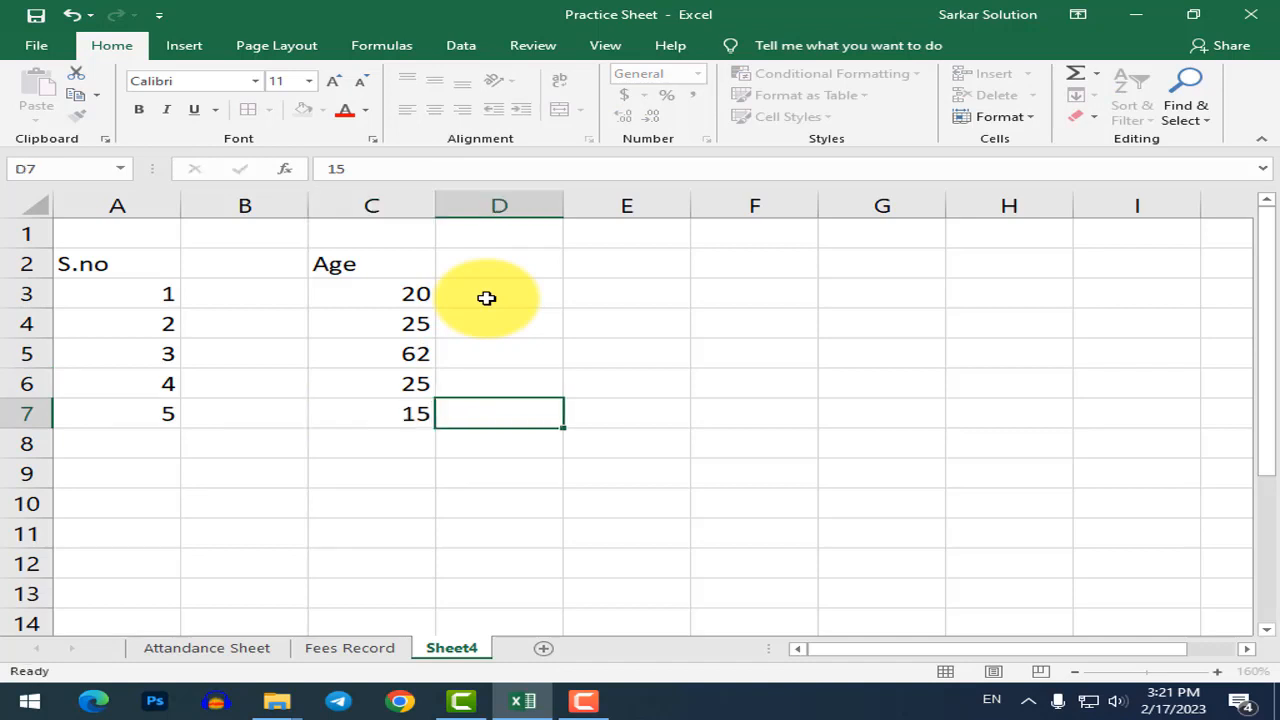
Type the headings Country in D2, Anser in E2 and Nmae in B2.
{"action": "key", "text": "Right"}
{"action": "key", "text": "Up"}
{"action": "key", "text": "Up"}
{"action": "key", "text": "Left"}
{"action": "key", "text": "Left"}
{"action": "key", "text": "Up"}
{"action": "key", "text": "Up"}
{"action": "key", "text": "Right"}
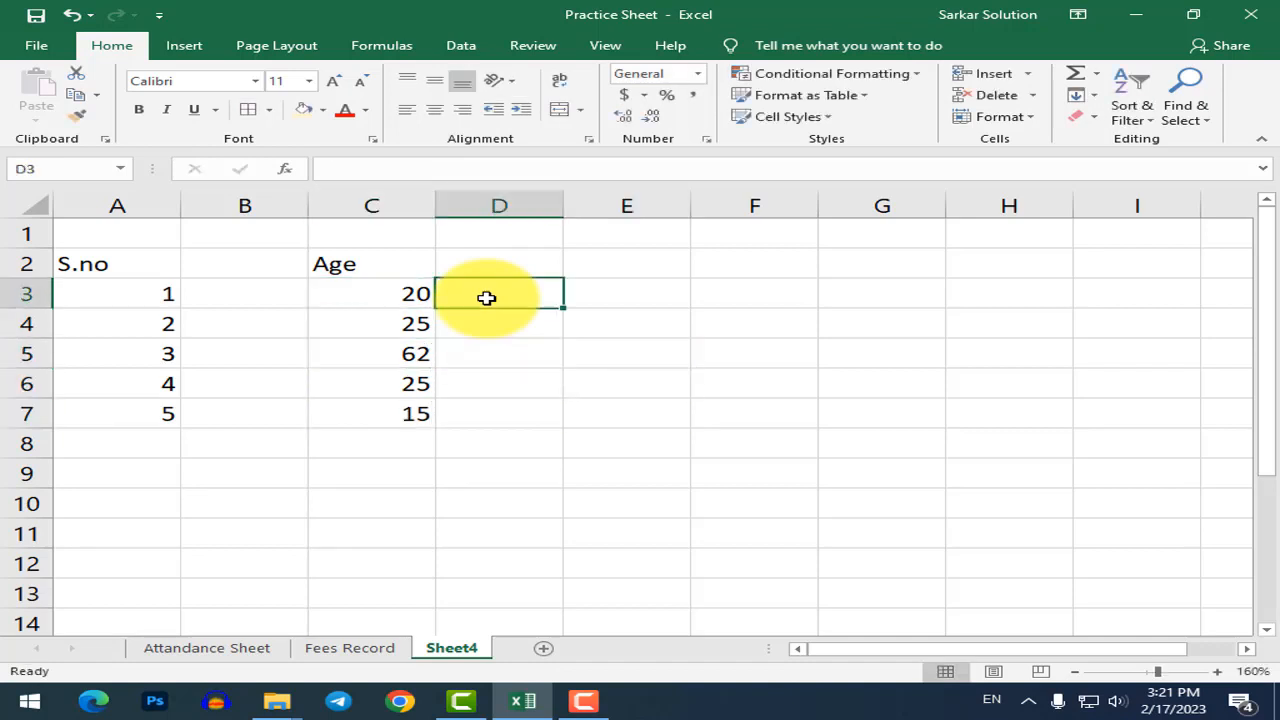
{"action": "key", "text": "Up"}
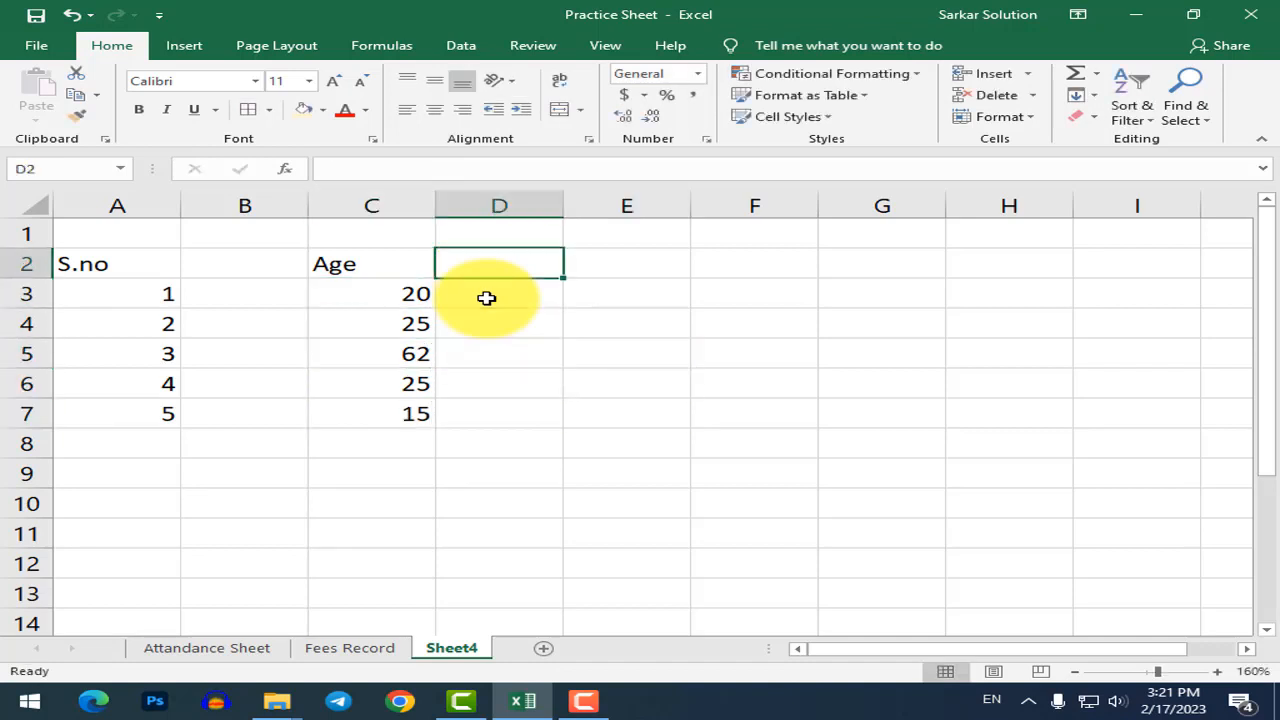
{"action": "type", "text": "Country"}
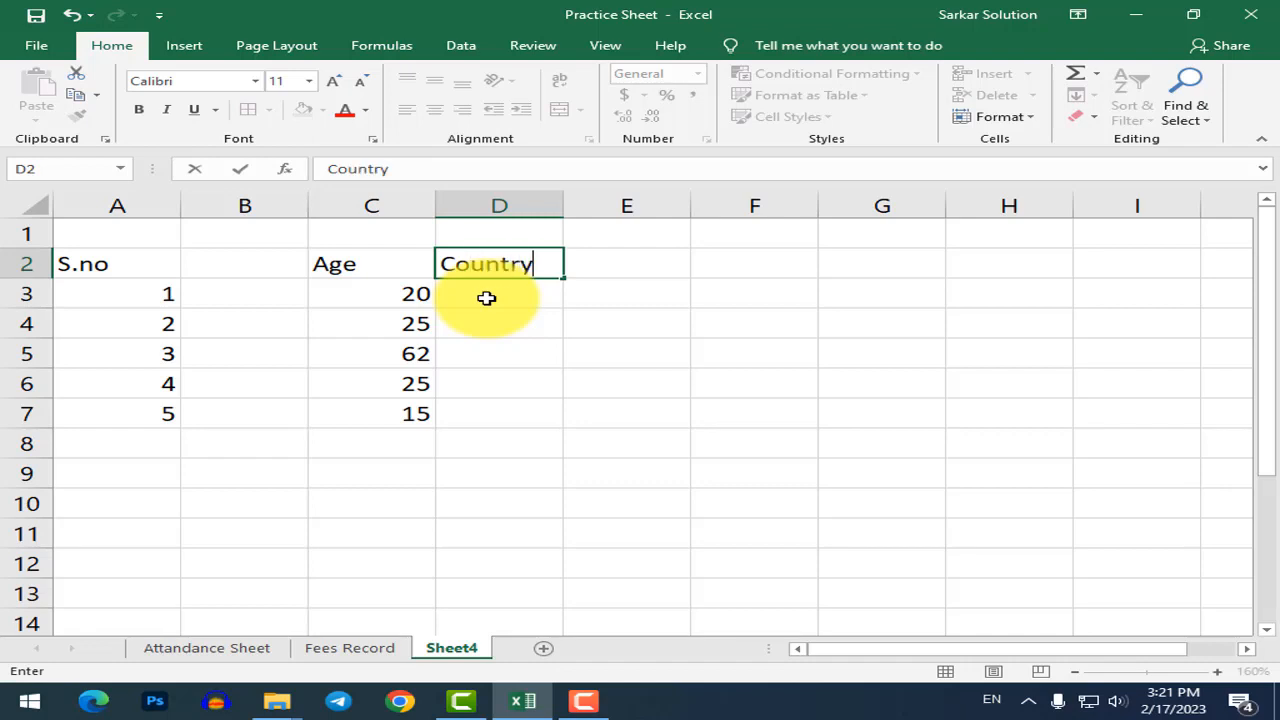
{"action": "key", "text": "Return"}
{"action": "key", "text": "Up"}
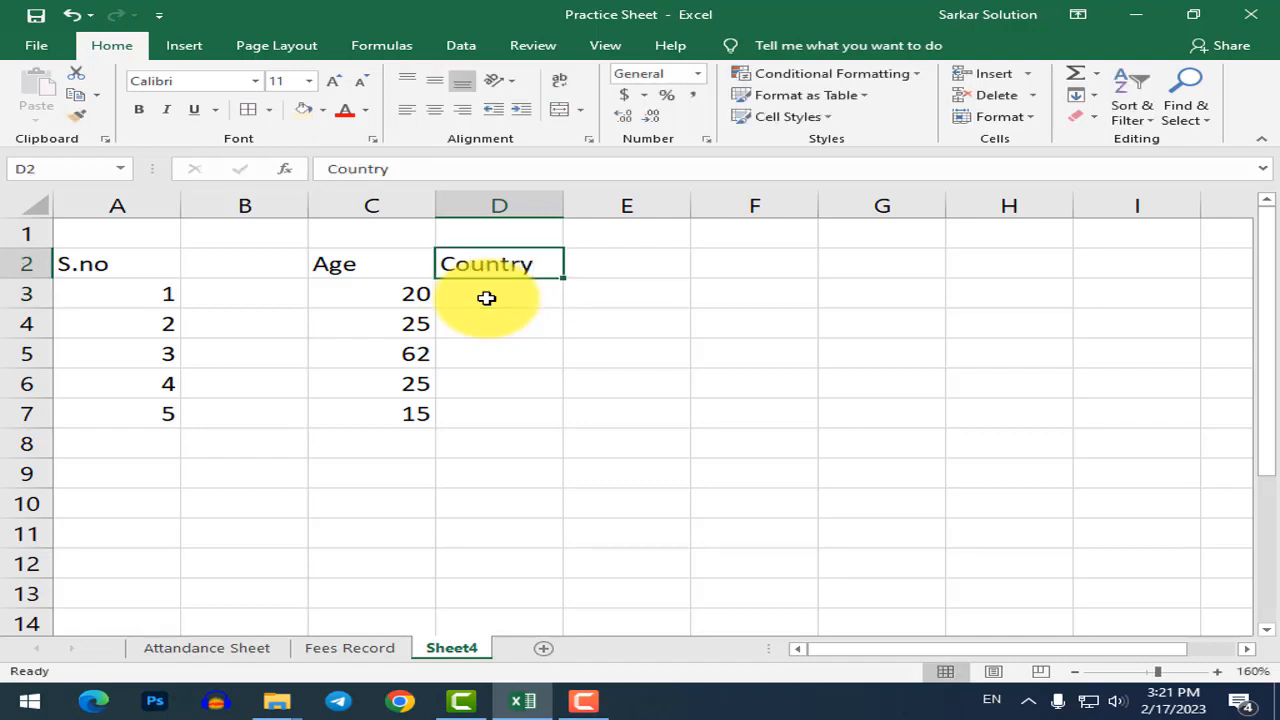
{"action": "key", "text": "Down"}
{"action": "key", "text": "Right"}
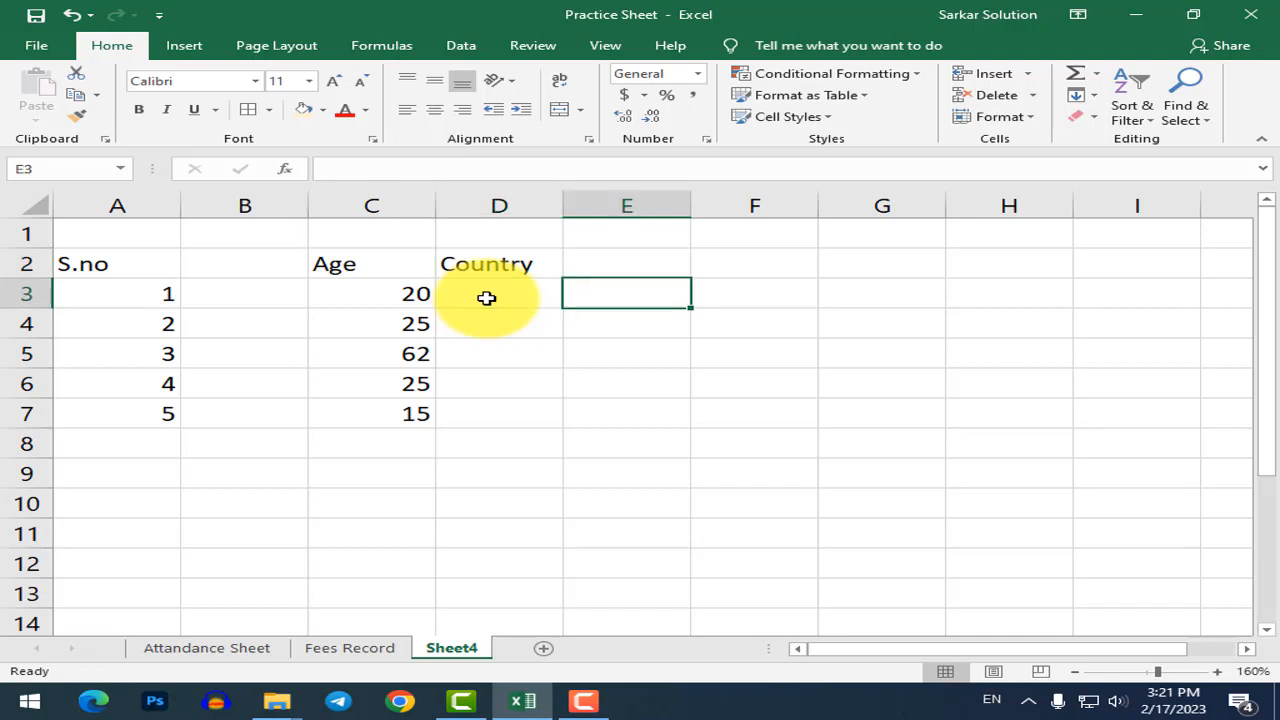
{"action": "key", "text": "Up"}
{"action": "type", "text": "Anser"}
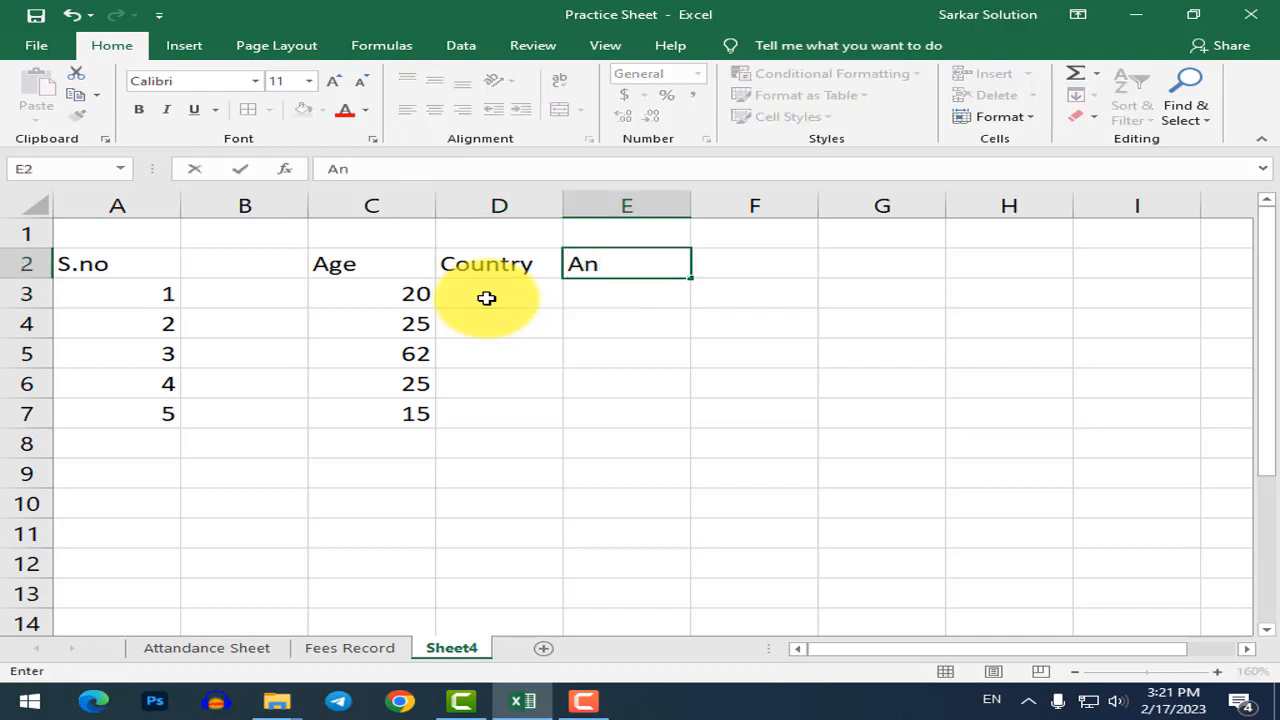
{"action": "key", "text": "Return"}
{"action": "key", "text": "Up"}
{"action": "key", "text": "Left"}
{"action": "key", "text": "Left"}
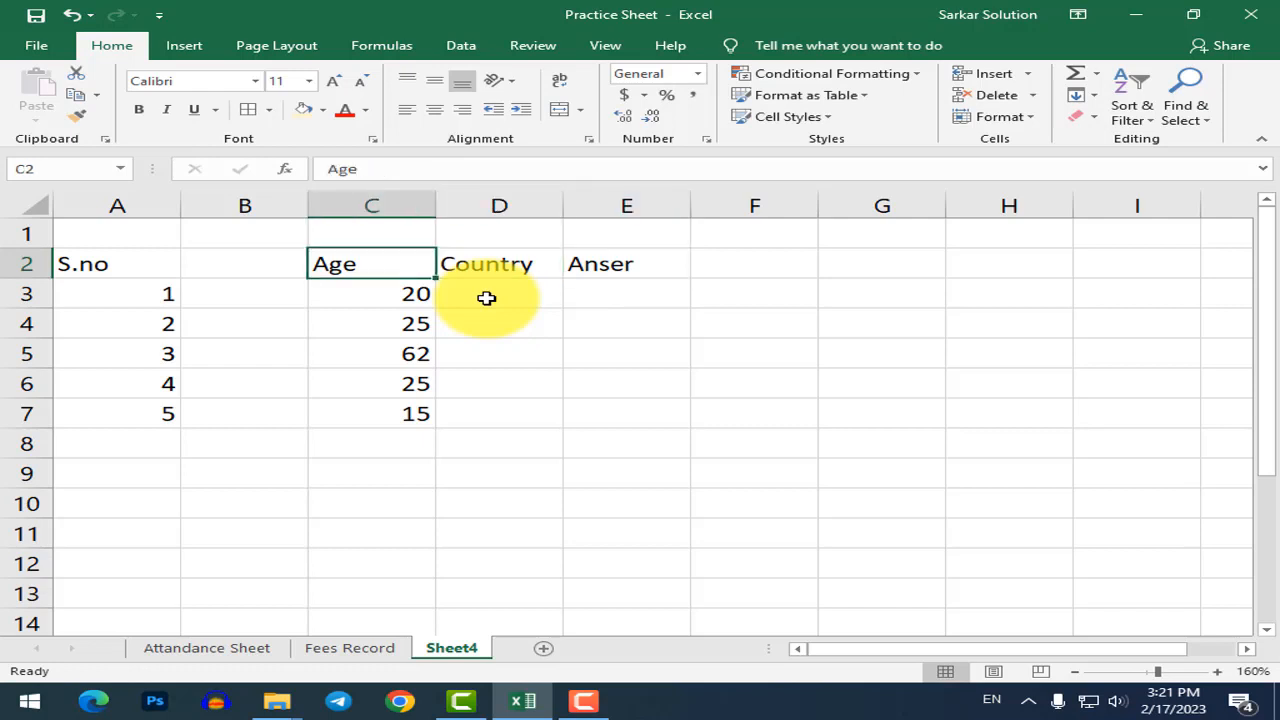
{"action": "key", "text": "Left"}
{"action": "type", "text": "Nmae"}
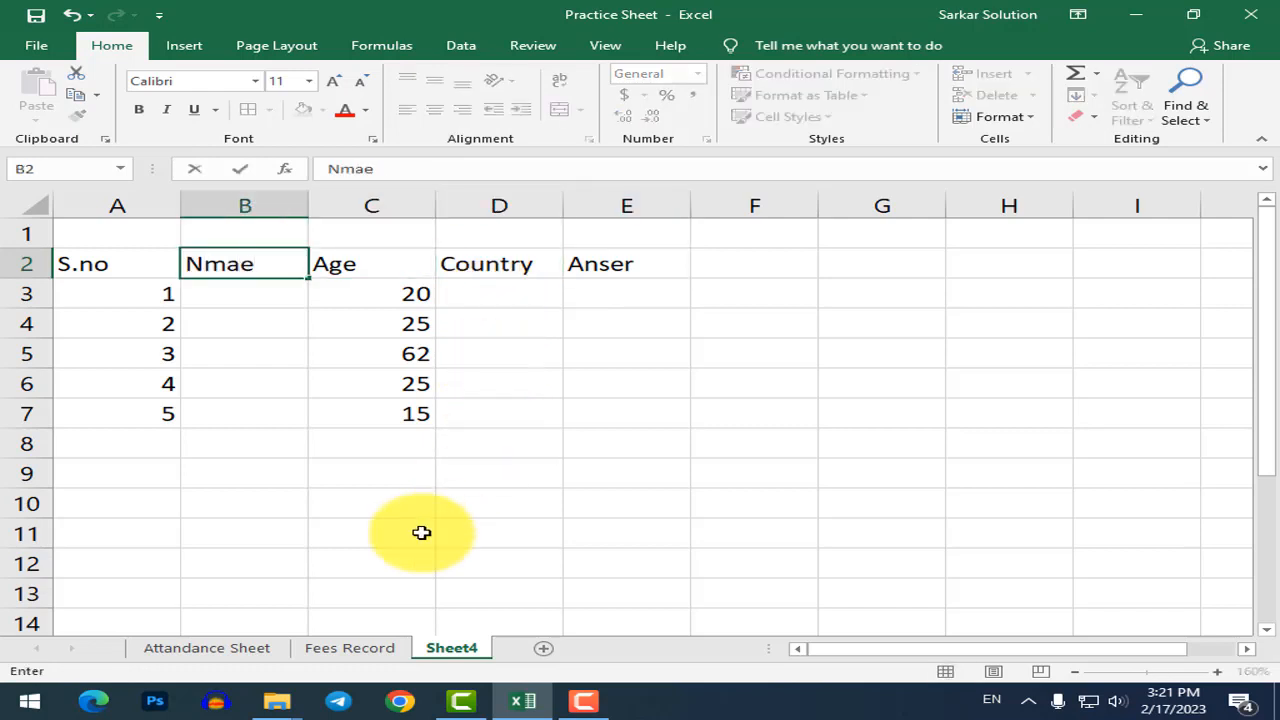
{"action": "left_click", "coordinate": [338, 650]}
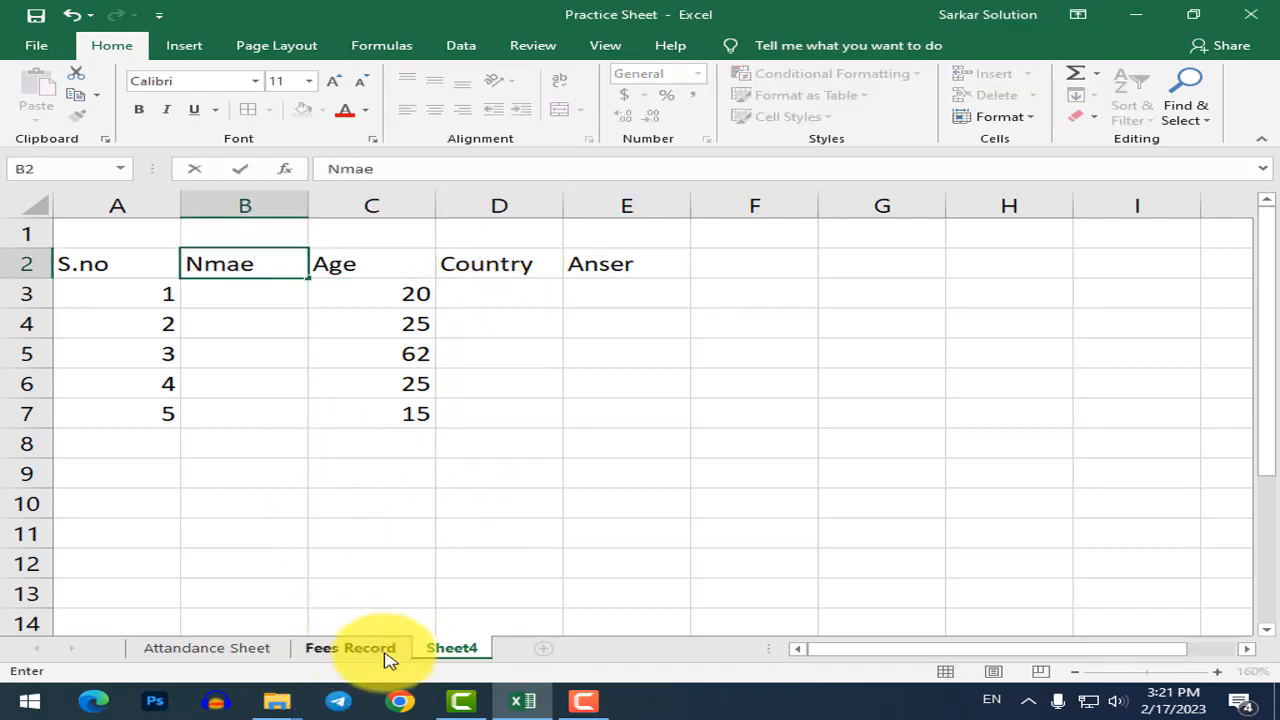
Copy Fees Record B2:B7 student names into Sheet4 B2:B7 and autofit column B.
{"action": "left_click", "coordinate": [385, 655]}
{"action": "left_click_drag", "start_coordinate": [243, 276], "coordinate": [246, 390]}
{"action": "key", "text": "ctrl+c"}
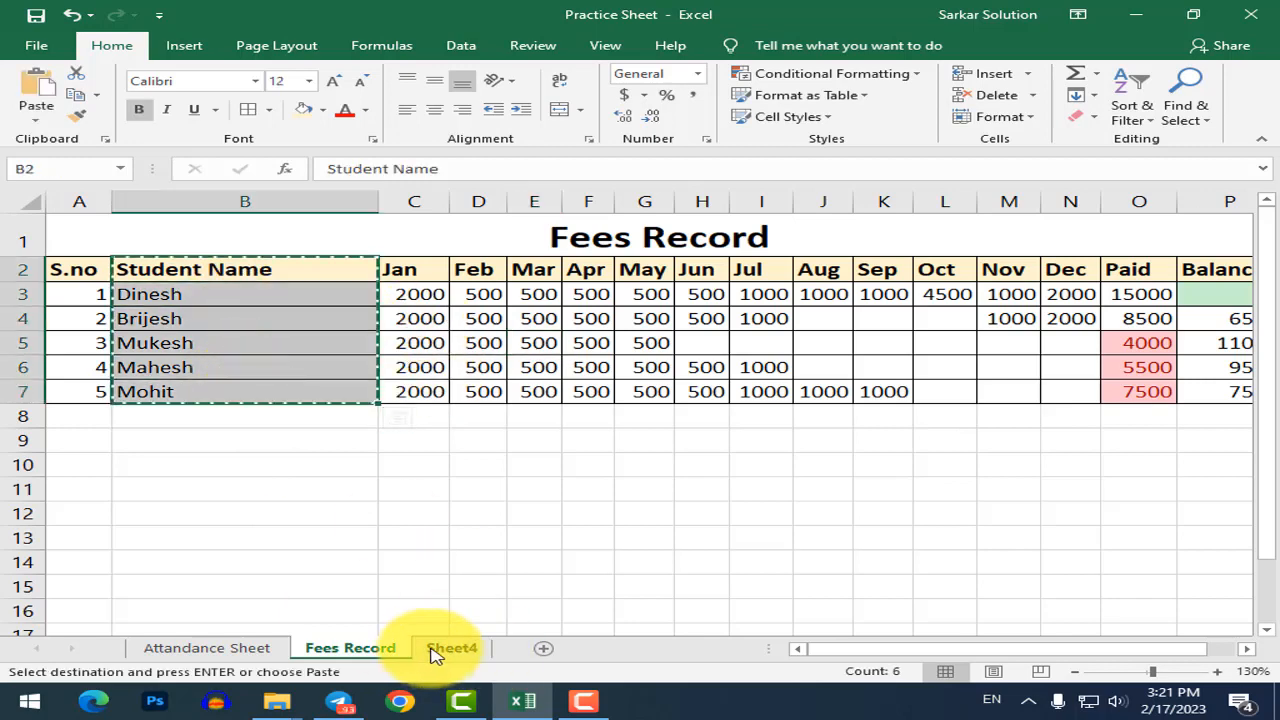
{"action": "left_click", "coordinate": [440, 650]}
{"action": "left_click_drag", "start_coordinate": [240, 276], "coordinate": [247, 412]}
{"action": "key", "text": "ctrl+v"}
{"action": "left_click", "coordinate": [492, 355]}
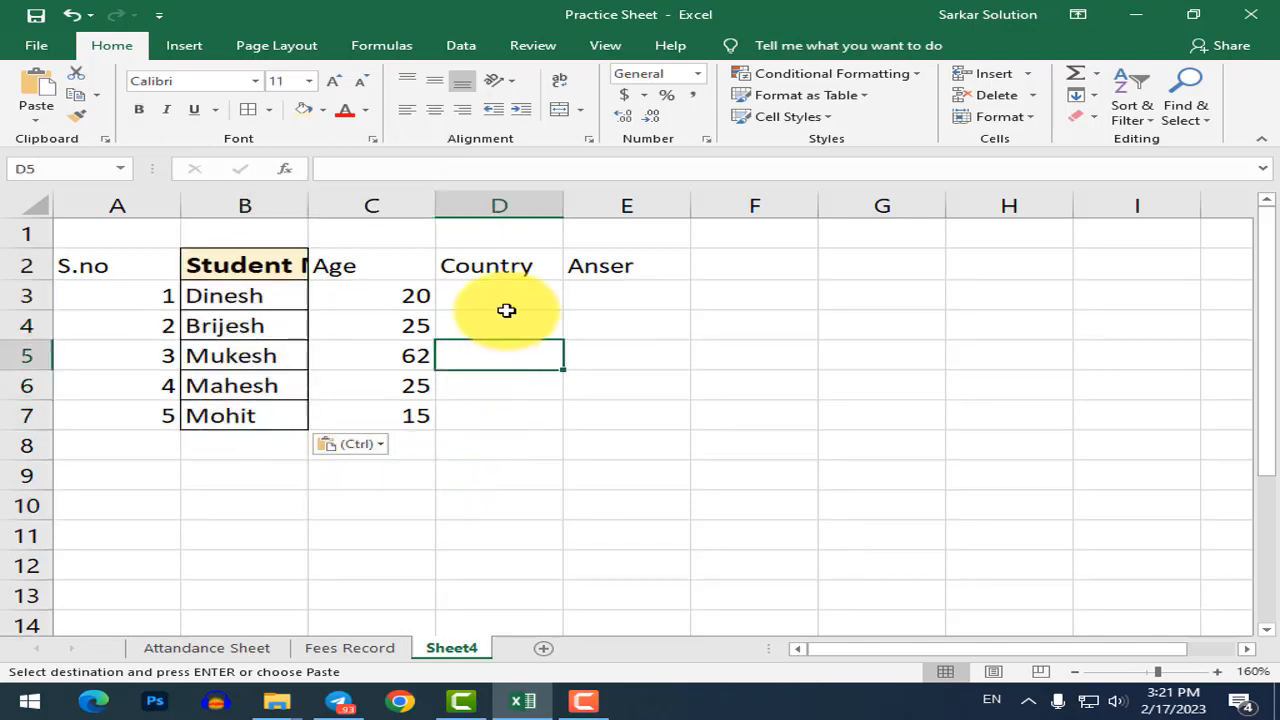
{"action": "double_click", "coordinate": [305, 213]}
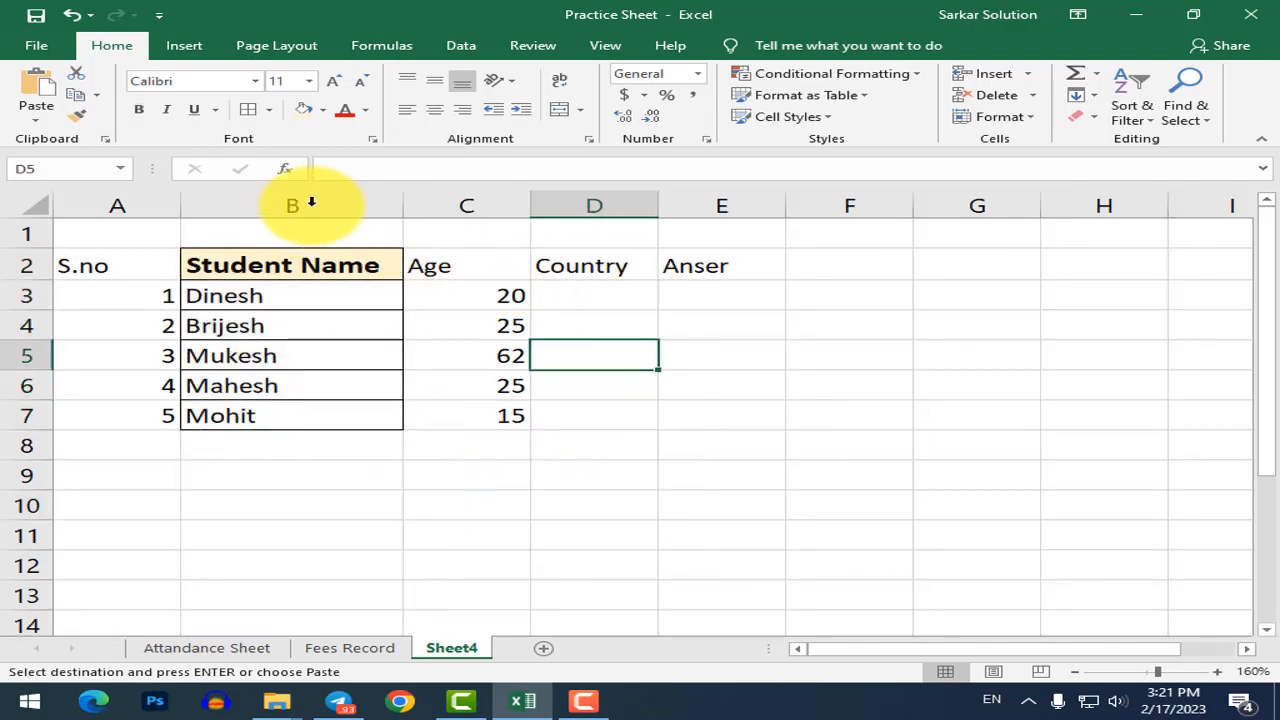
{"action": "left_click", "coordinate": [466, 334]}
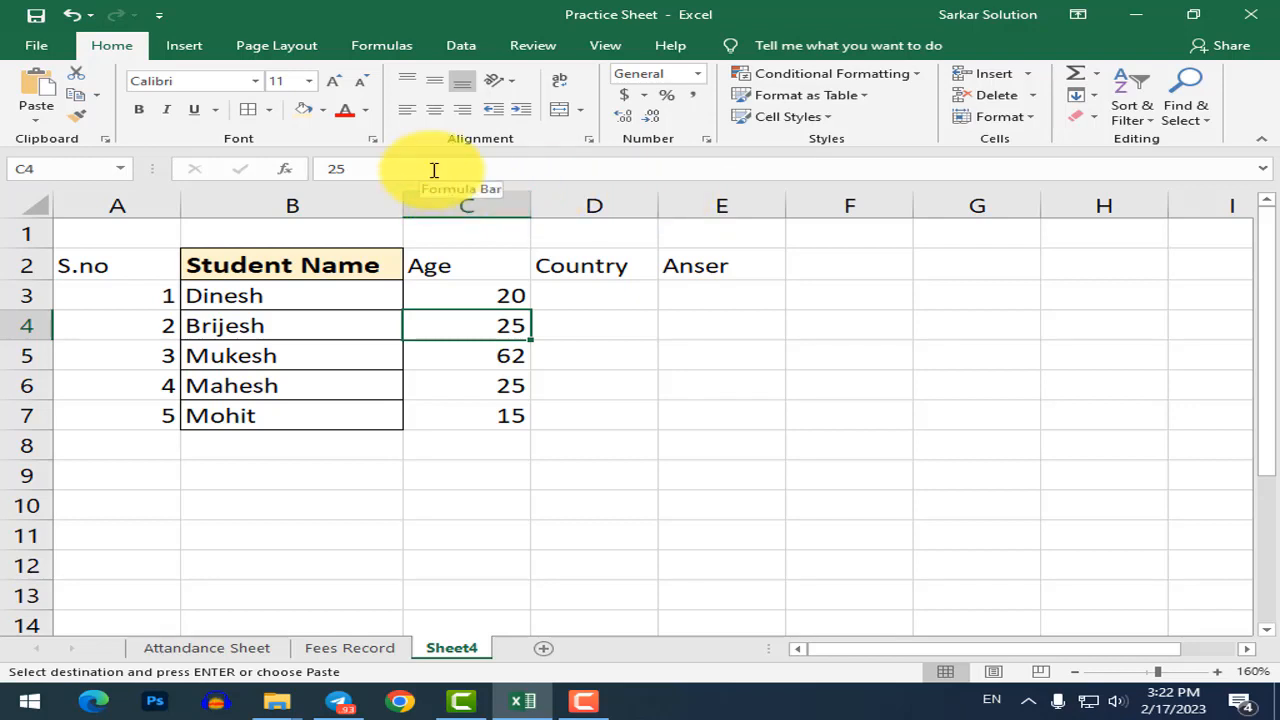
Enter india, usa, rusia, nepal and myanmar in D3:D7.
{"action": "left_click", "coordinate": [591, 262]}
{"action": "left_click", "coordinate": [455, 293]}
{"action": "left_click", "coordinate": [576, 301]}
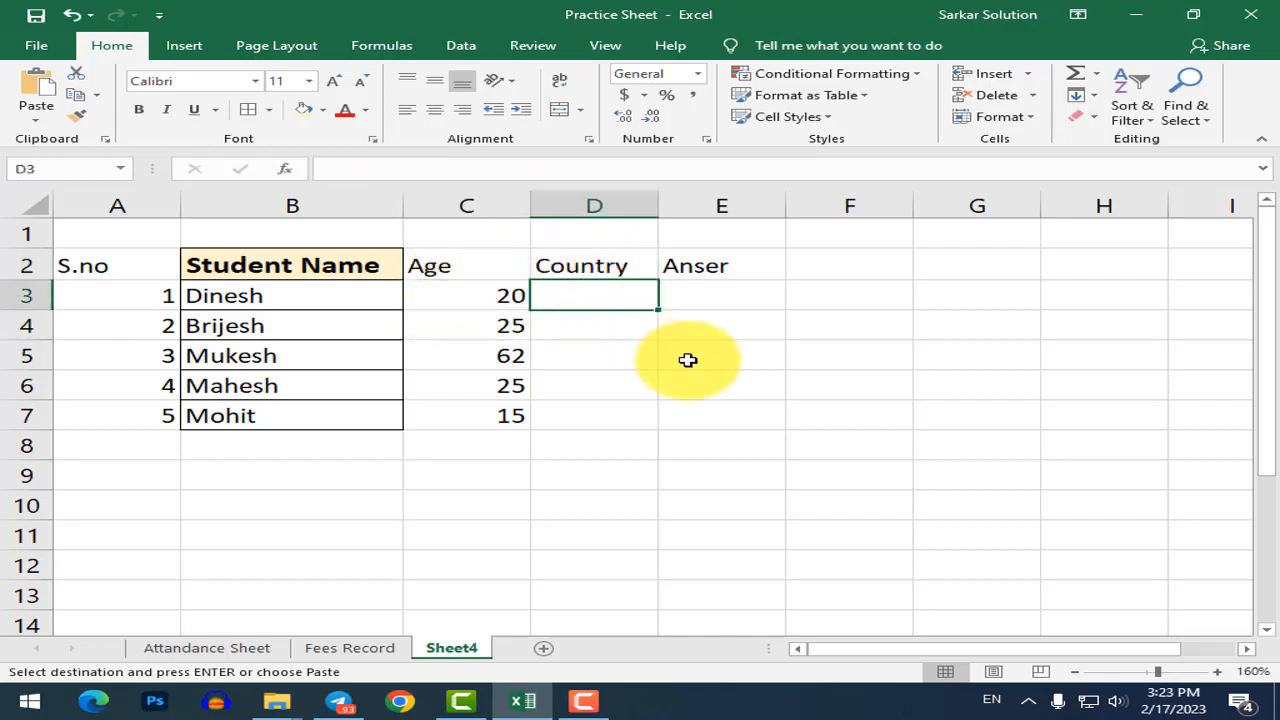
{"action": "type", "text": "india"}
{"action": "key", "text": "Return"}
{"action": "key", "text": "F2"}
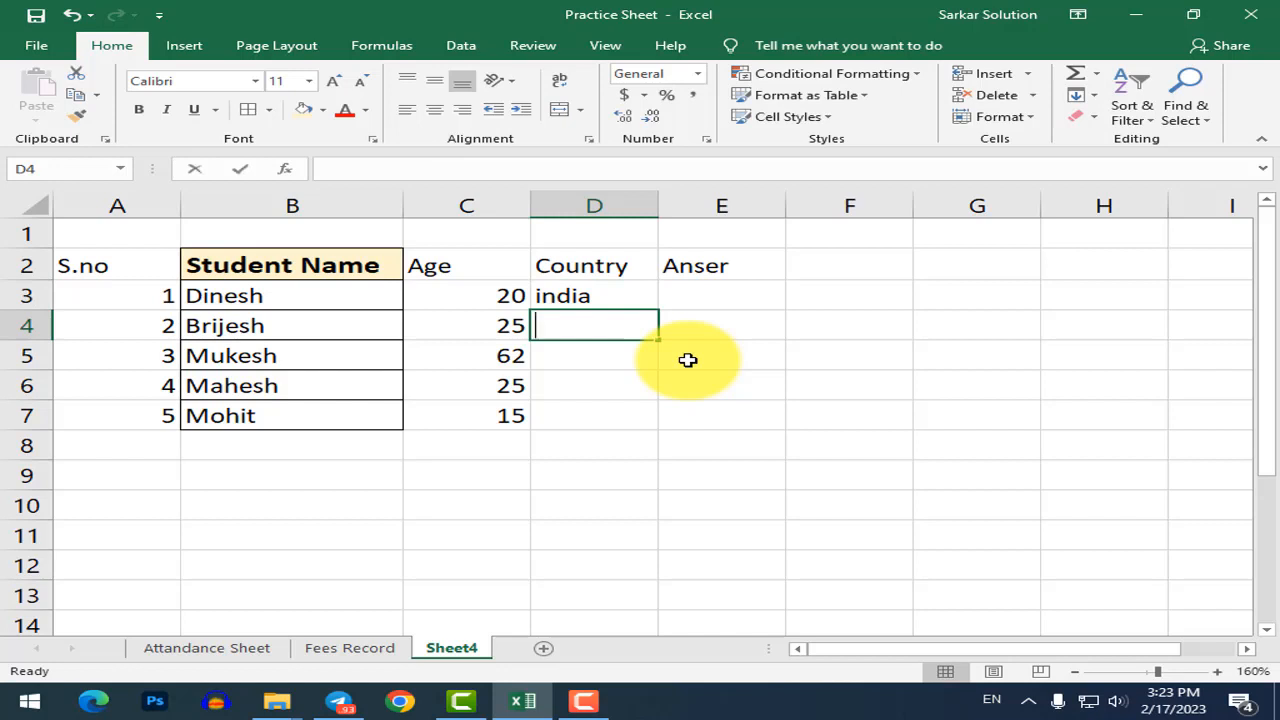
{"action": "type", "text": "usa"}
{"action": "key", "text": "Return"}
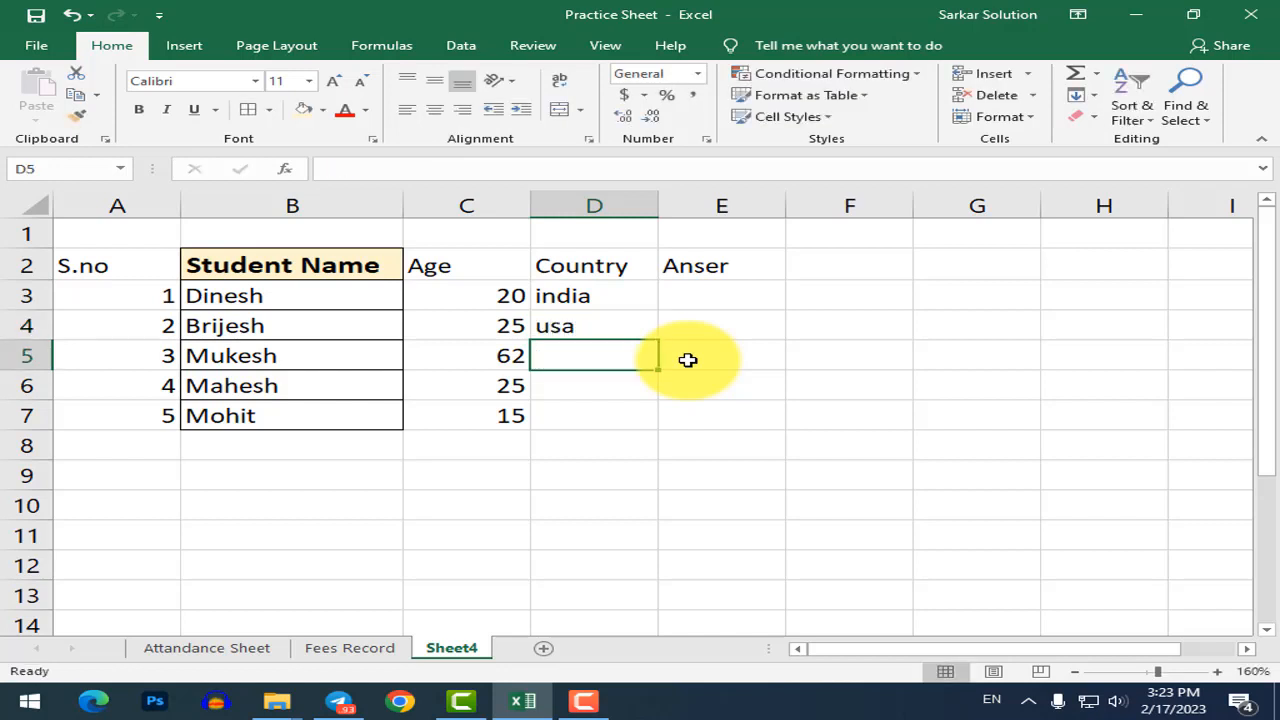
{"action": "key", "text": "F2"}
{"action": "type", "text": "rusia"}
{"action": "key", "text": "Return"}
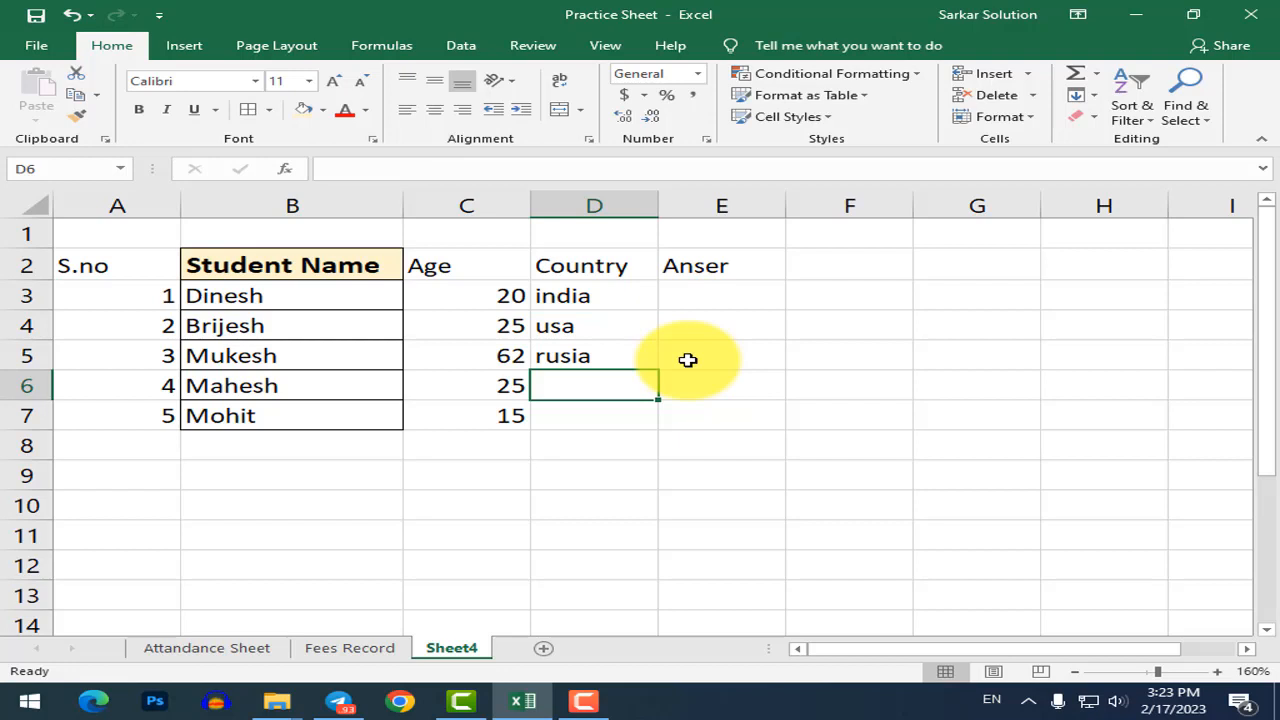
{"action": "type", "text": "nepal"}
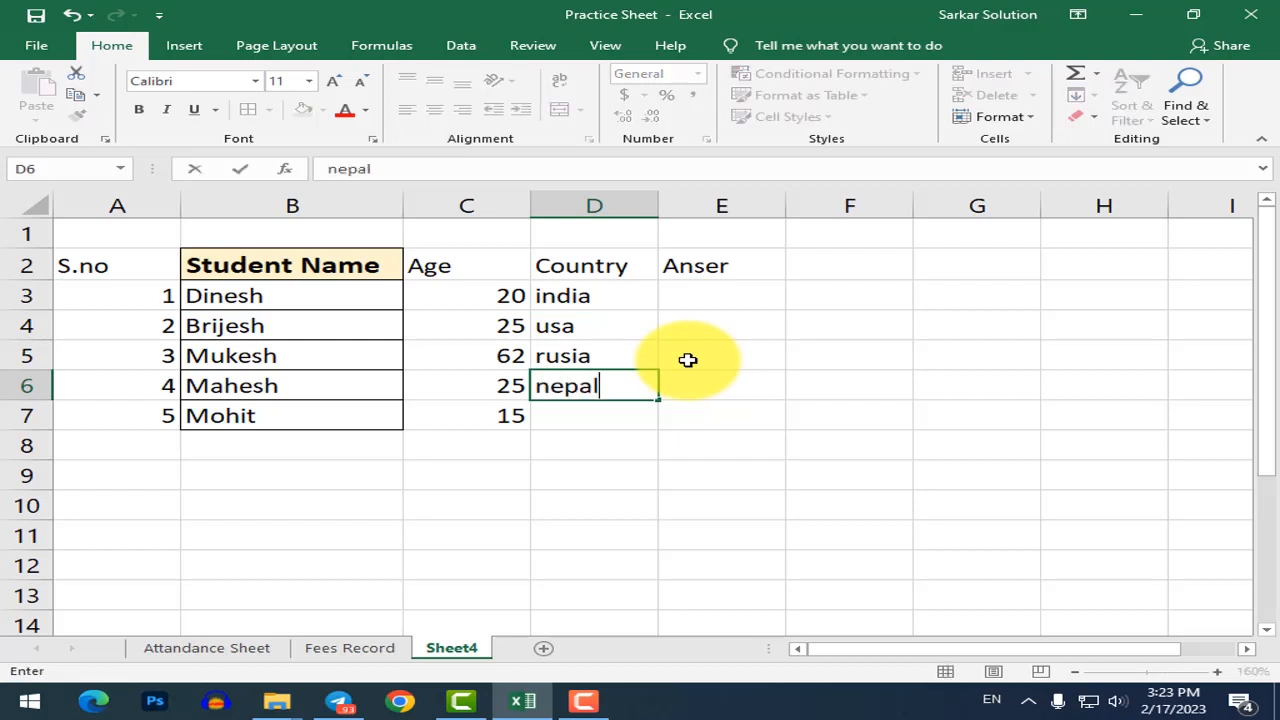
{"action": "key", "text": "Return"}
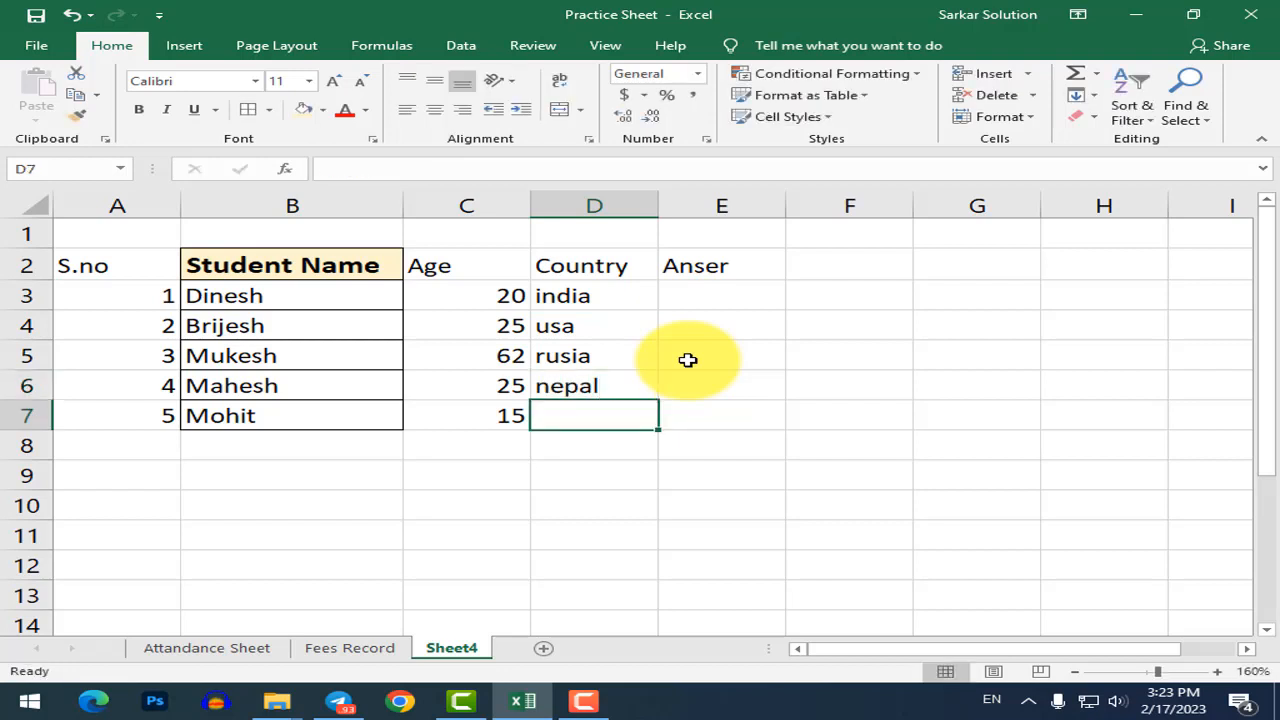
{"action": "type", "text": "myanpa"}
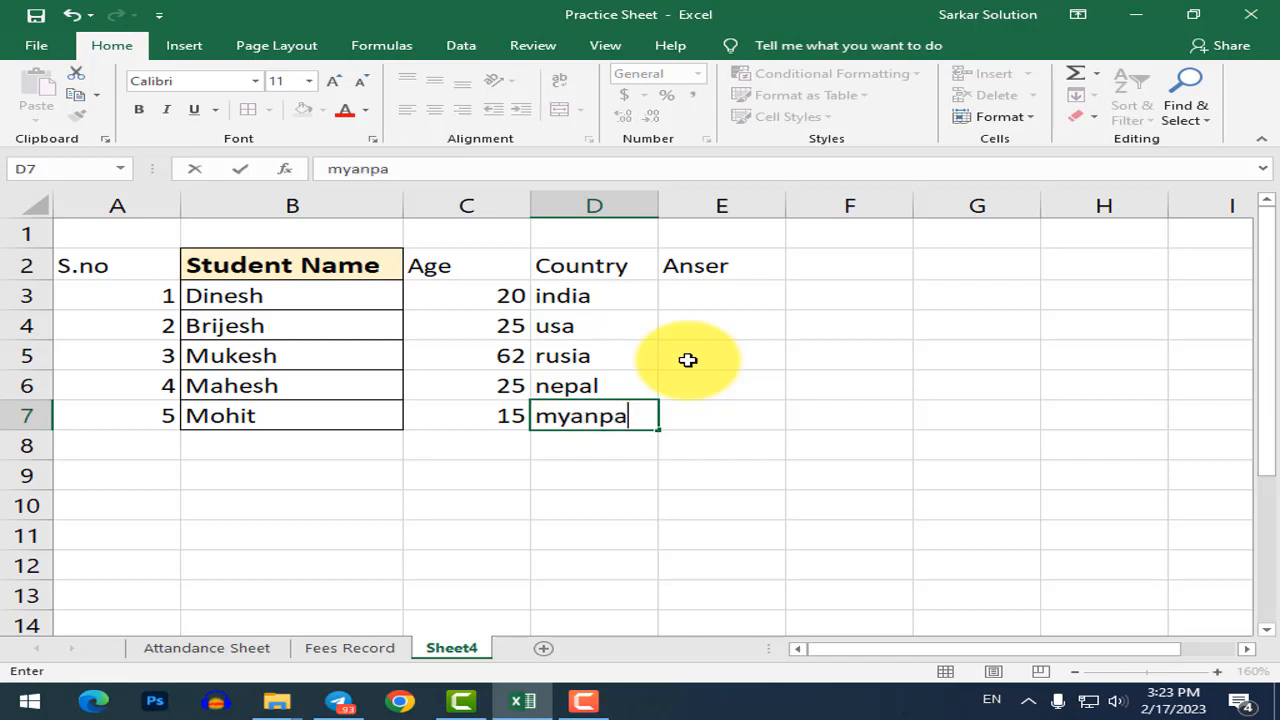
{"action": "key", "text": "BackSpace"}
{"action": "key", "text": "BackSpace"}
{"action": "type", "text": "mar"}
{"action": "key", "text": "Return"}
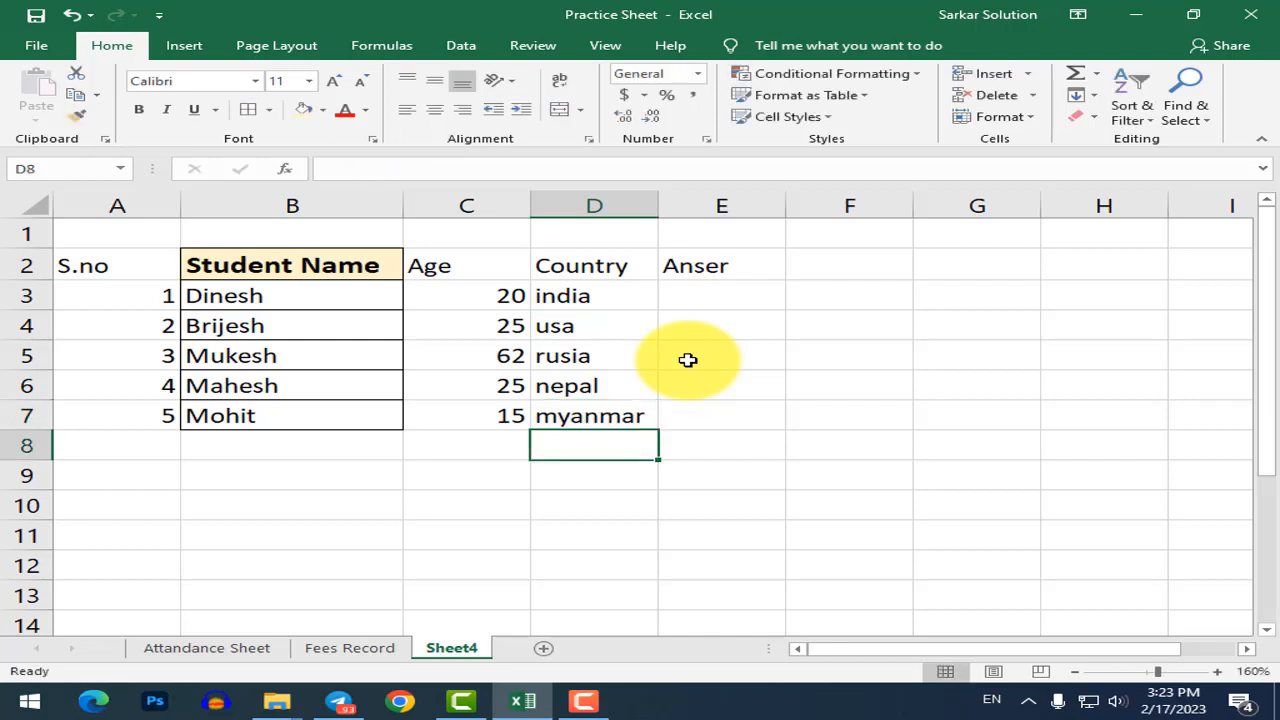
Insert the missing 'w' in the E2 heading so it reads Answer.
{"action": "left_click", "coordinate": [778, 290]}
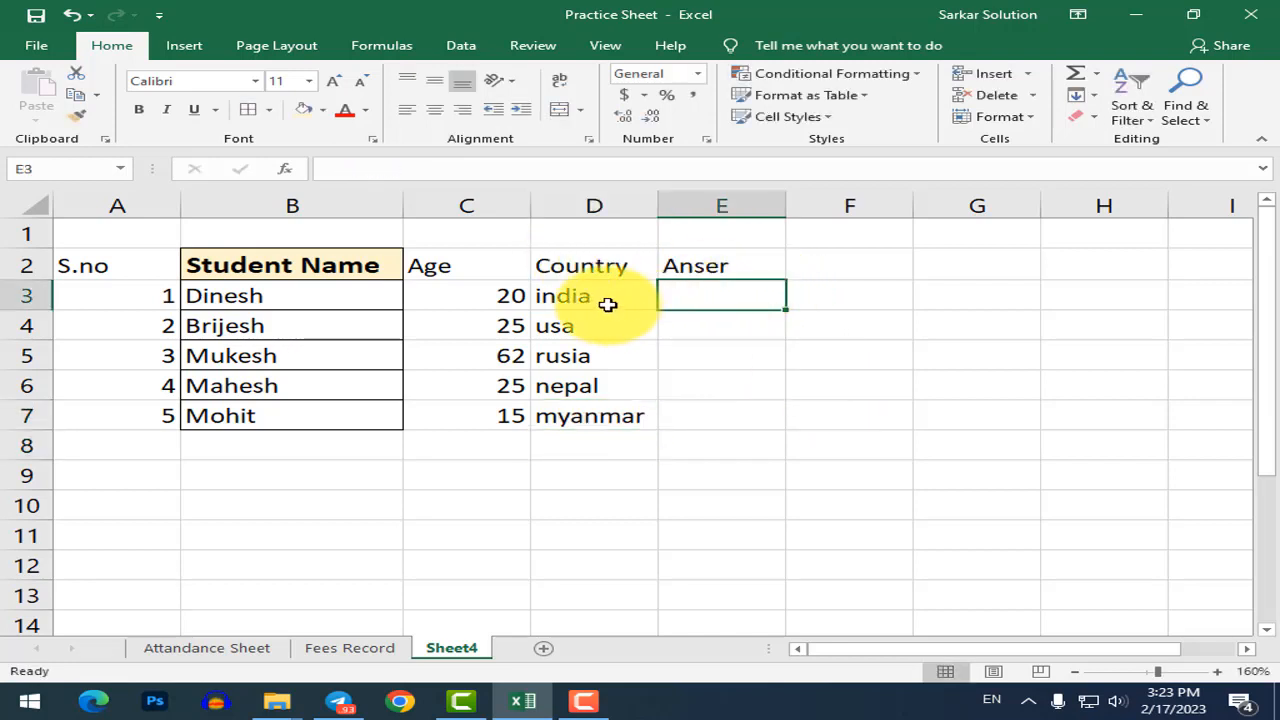
{"action": "left_click", "coordinate": [598, 421]}
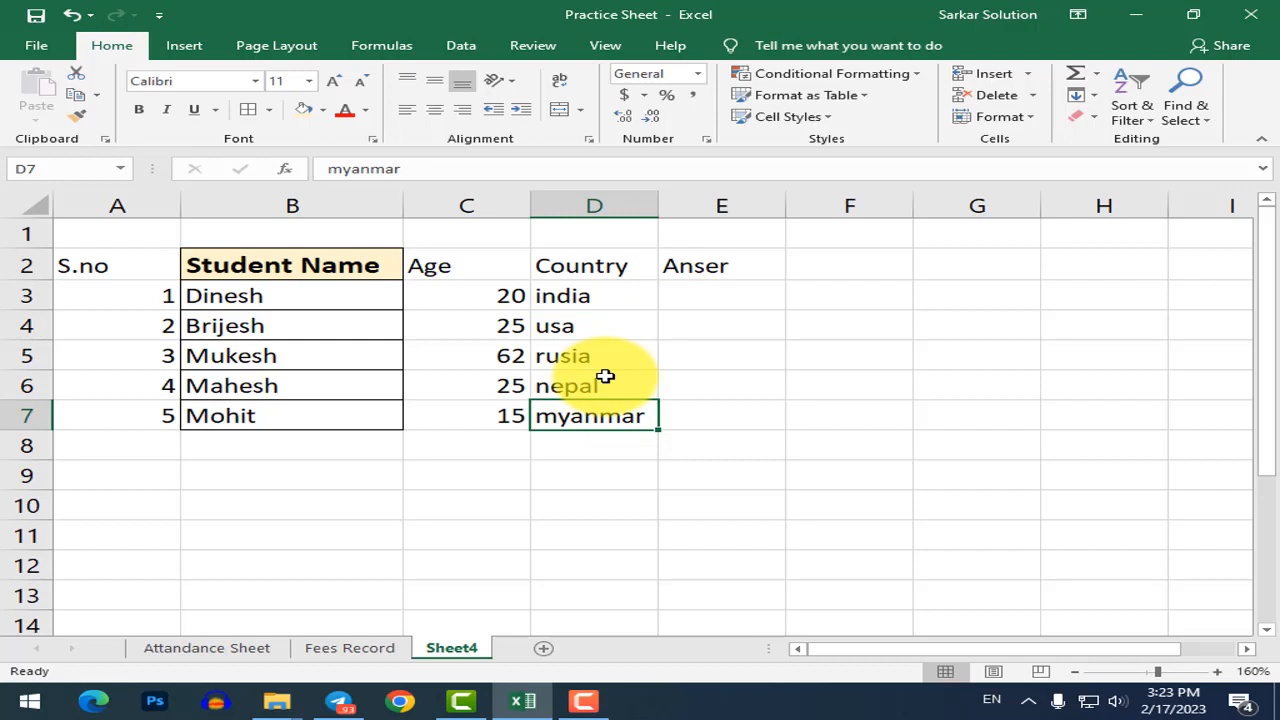
{"action": "left_click", "coordinate": [690, 385]}
{"action": "left_click", "coordinate": [730, 300]}
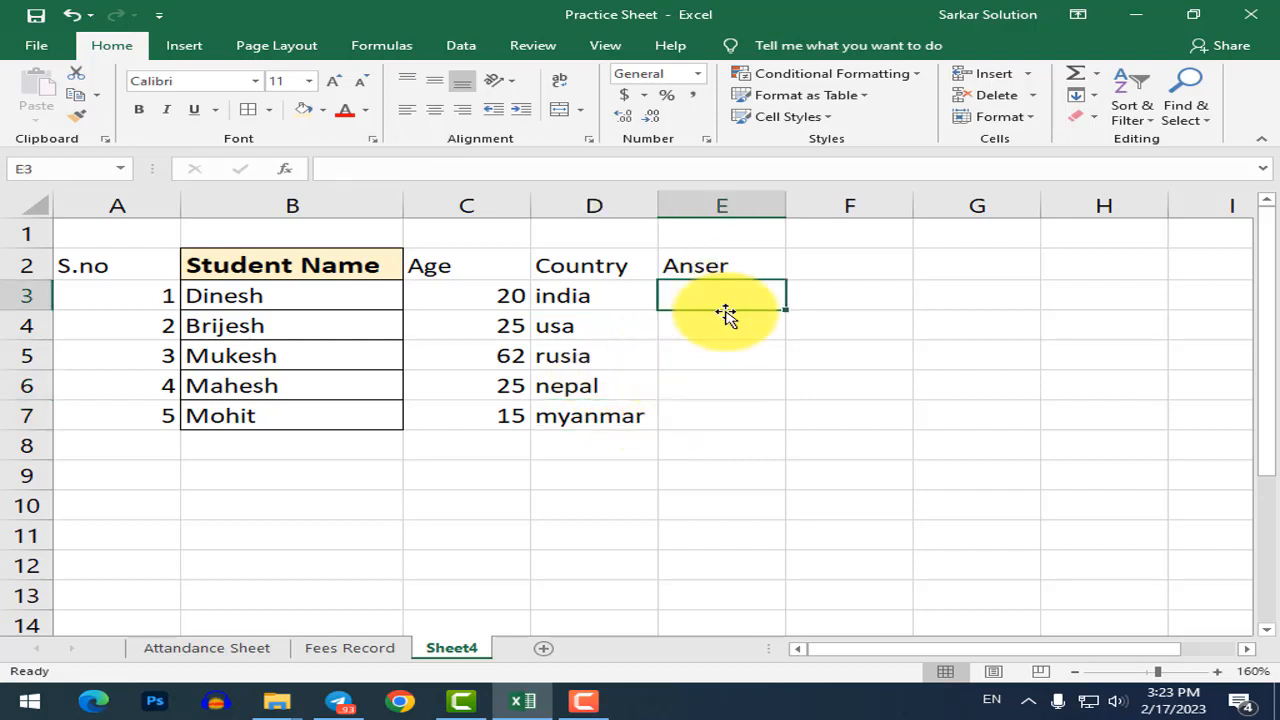
{"action": "left_click", "coordinate": [703, 260]}
{"action": "double_click", "coordinate": [705, 266]}
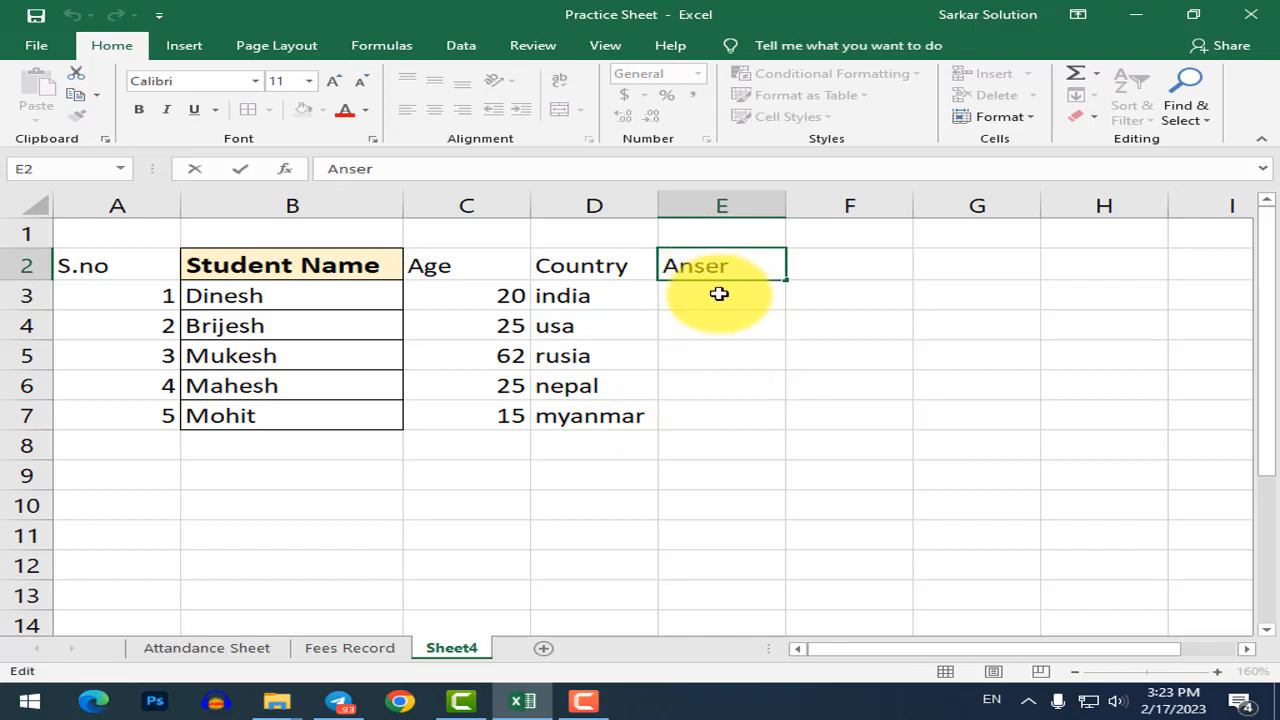
{"action": "type", "text": "w"}
{"action": "left_click", "coordinate": [744, 357]}
{"action": "left_click", "coordinate": [690, 302]}
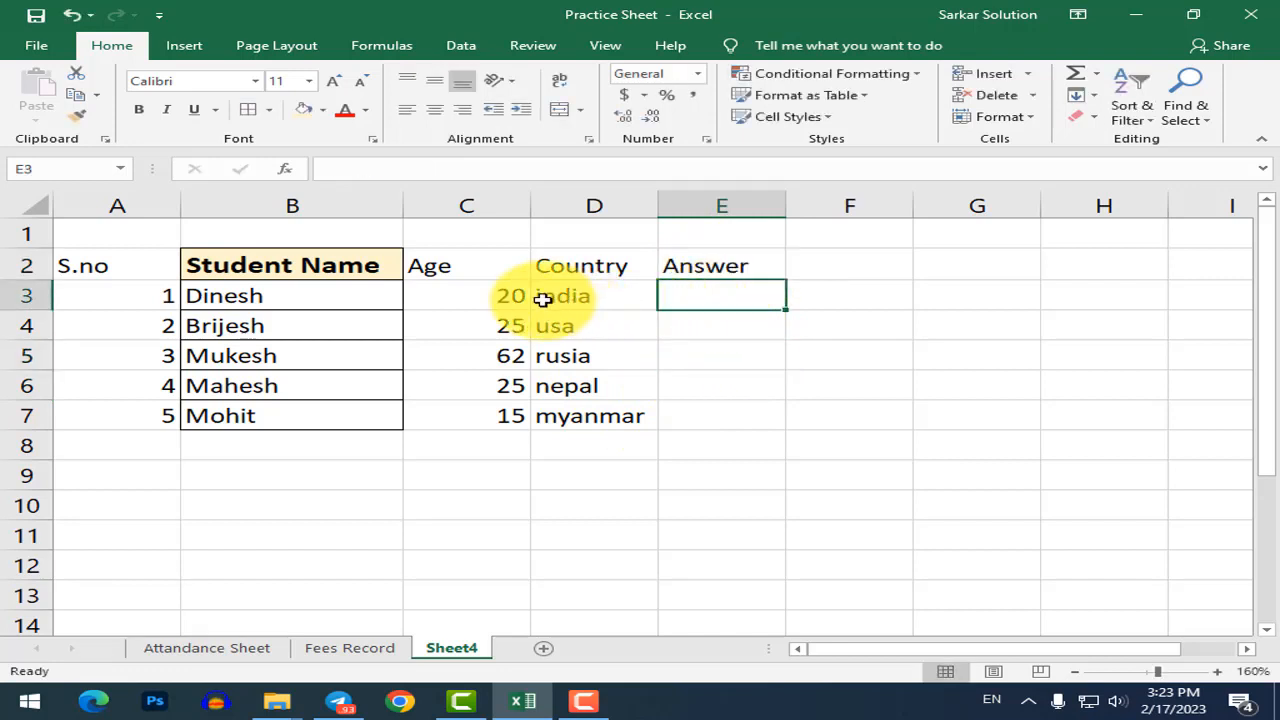
{"action": "left_click", "coordinate": [495, 296]}
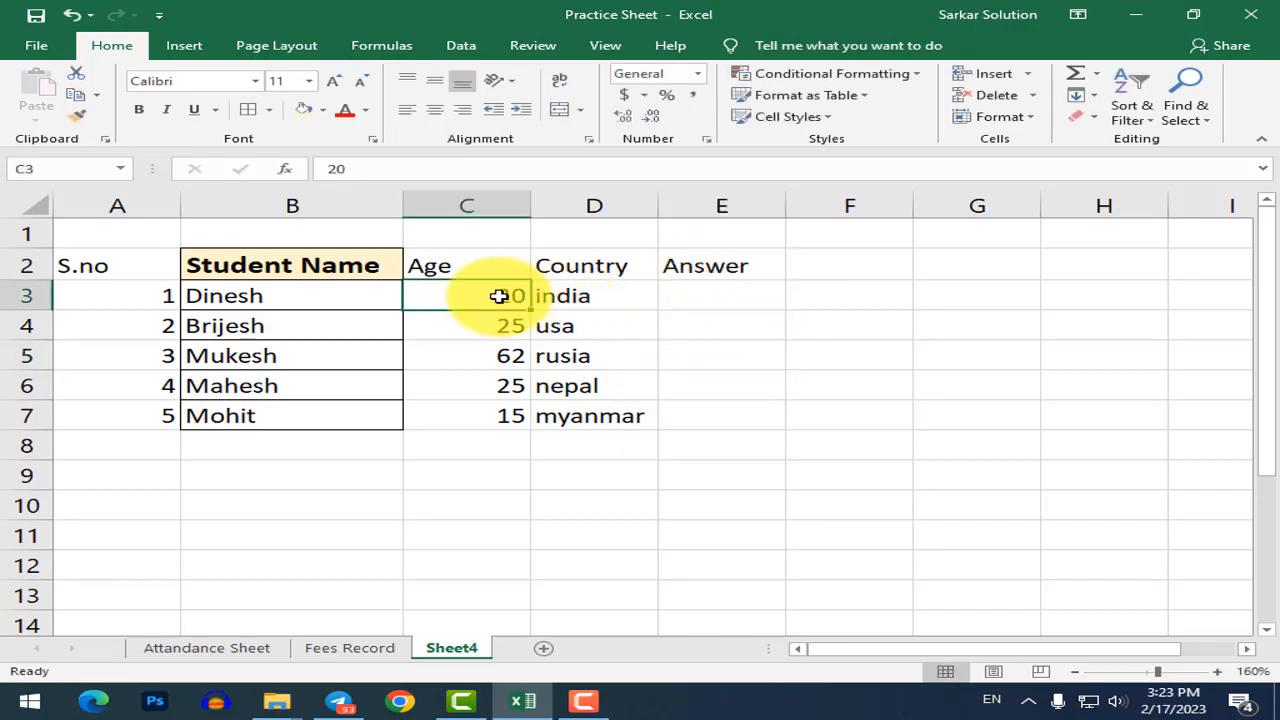
{"action": "left_click", "coordinate": [562, 295]}
{"action": "left_click", "coordinate": [697, 292]}
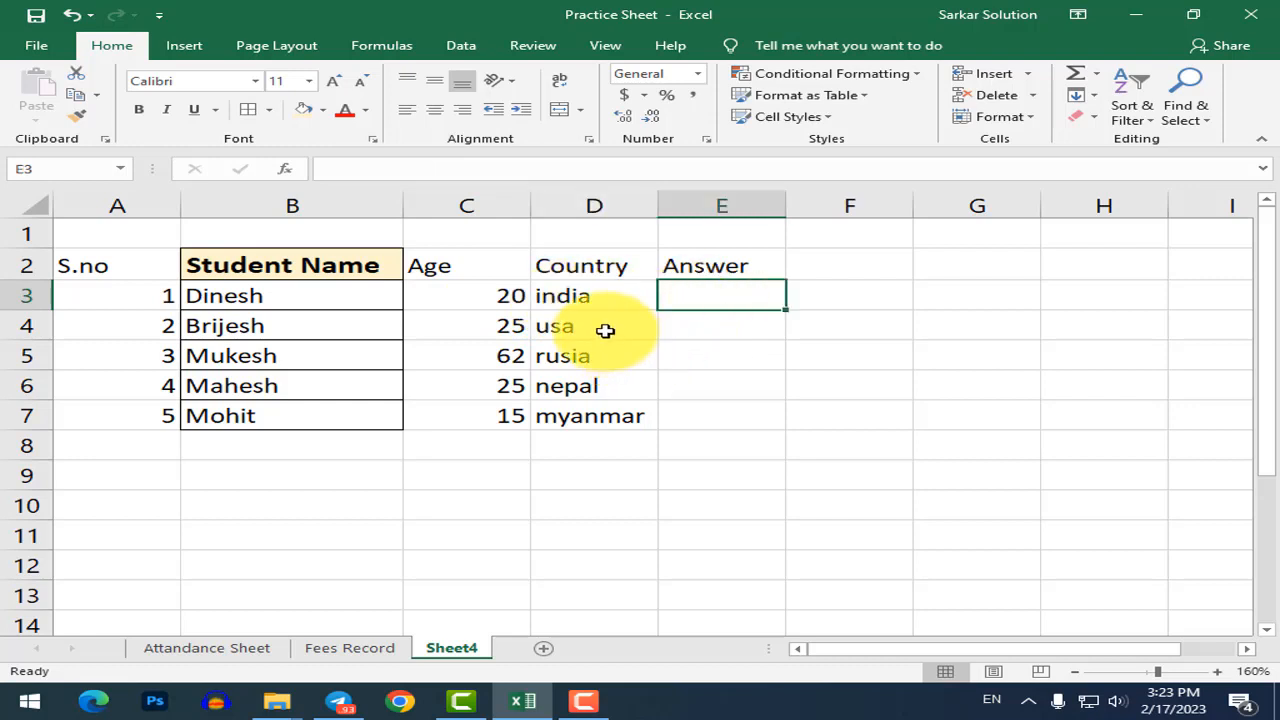
Cut the Age column and insert the cut cells before Country, twice.
{"action": "left_click", "coordinate": [460, 205]}
{"action": "key", "text": "ctrl+x"}
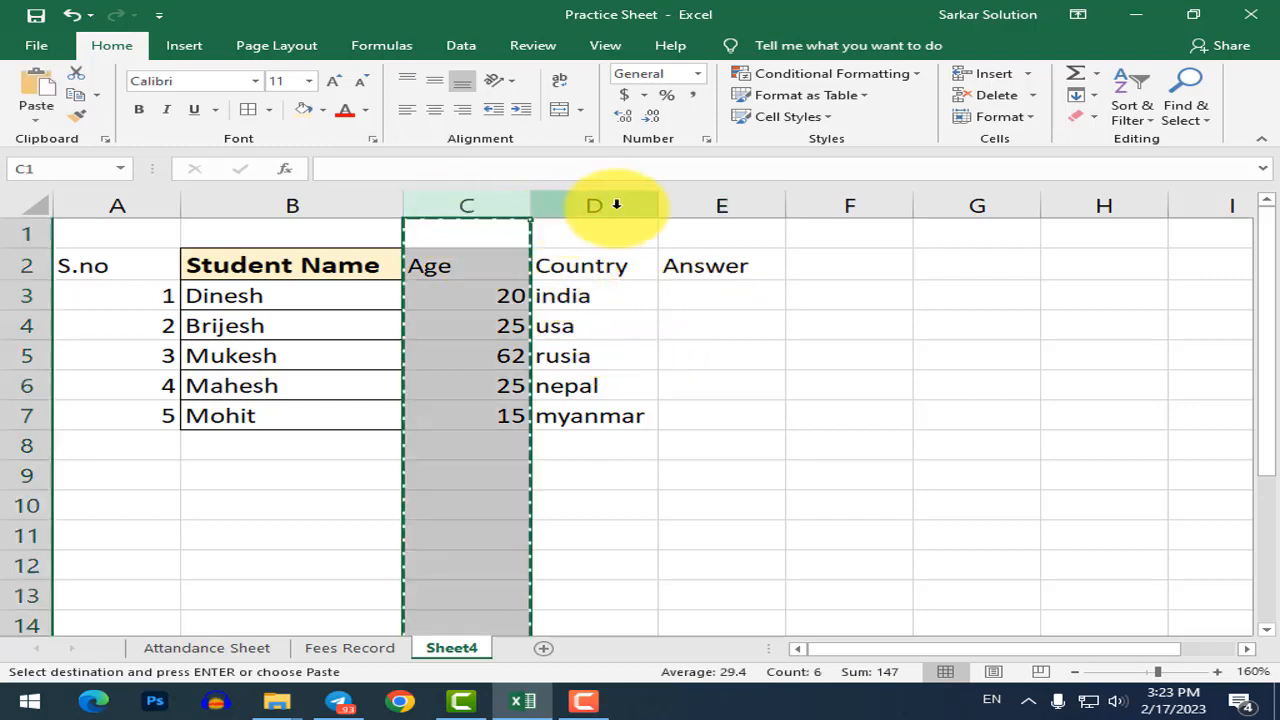
{"action": "right_click", "coordinate": [648, 205]}
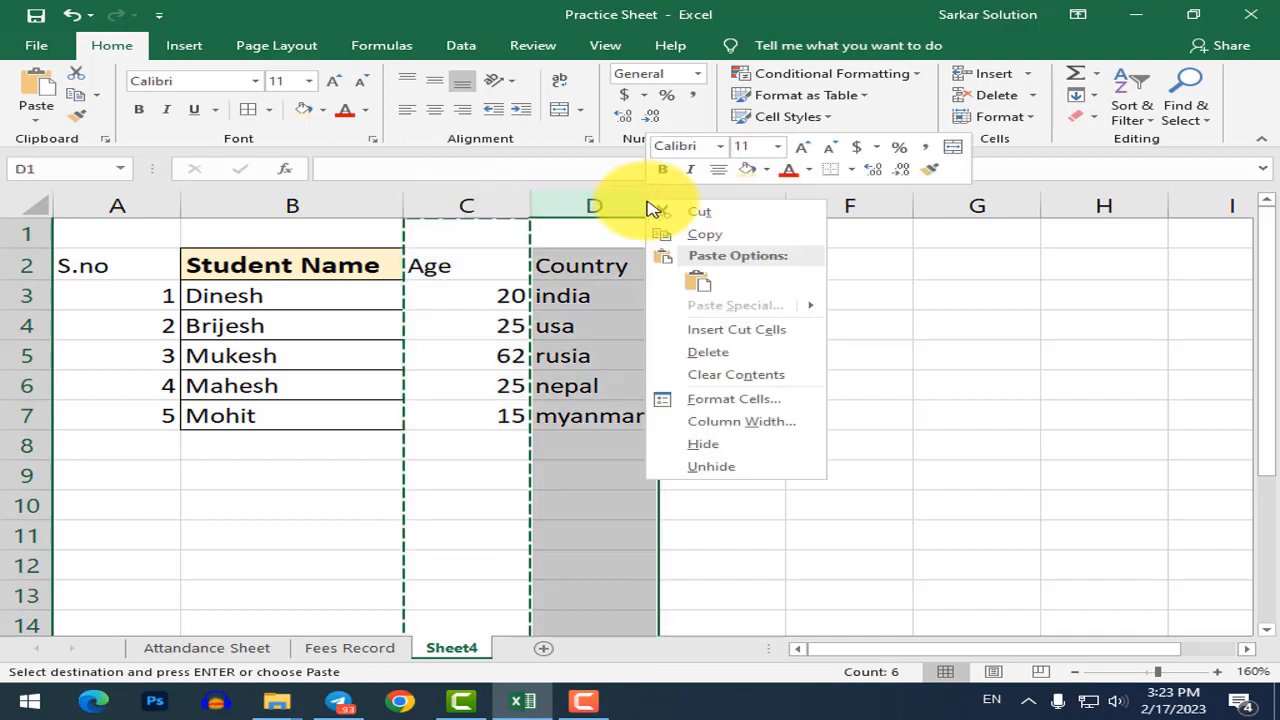
{"action": "left_click", "coordinate": [722, 331]}
{"action": "left_click", "coordinate": [640, 355]}
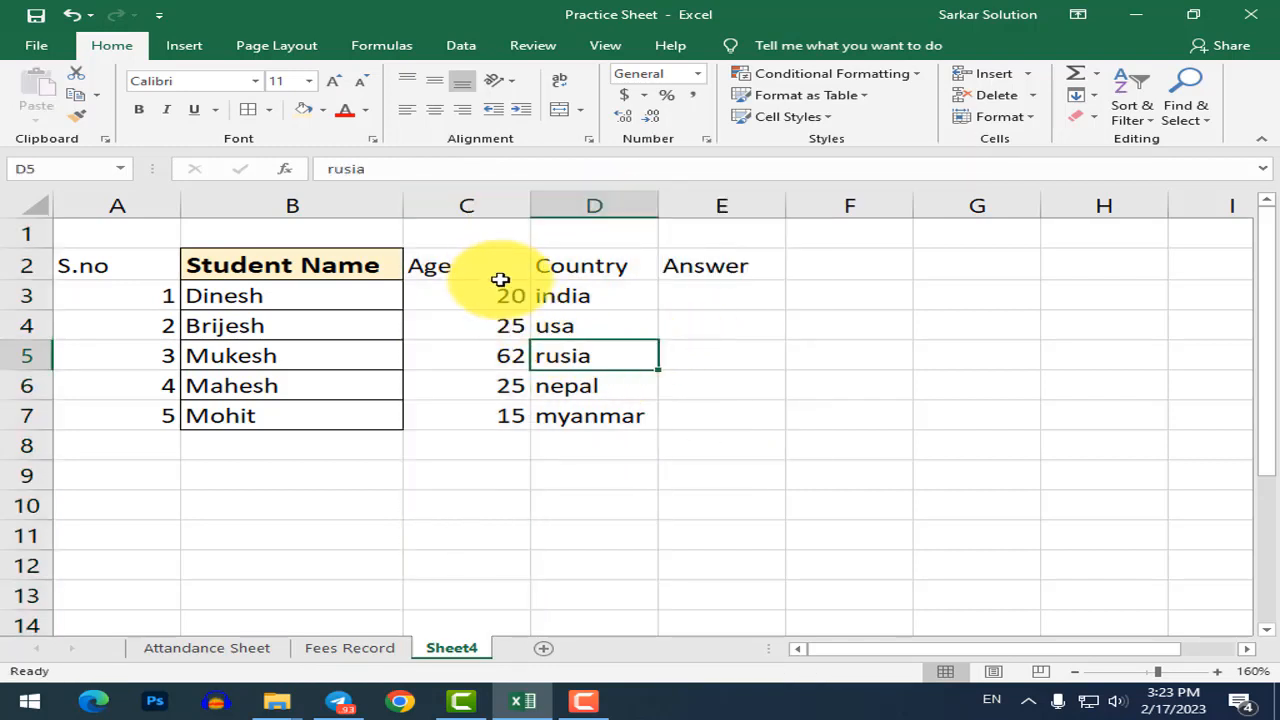
{"action": "left_click", "coordinate": [485, 192]}
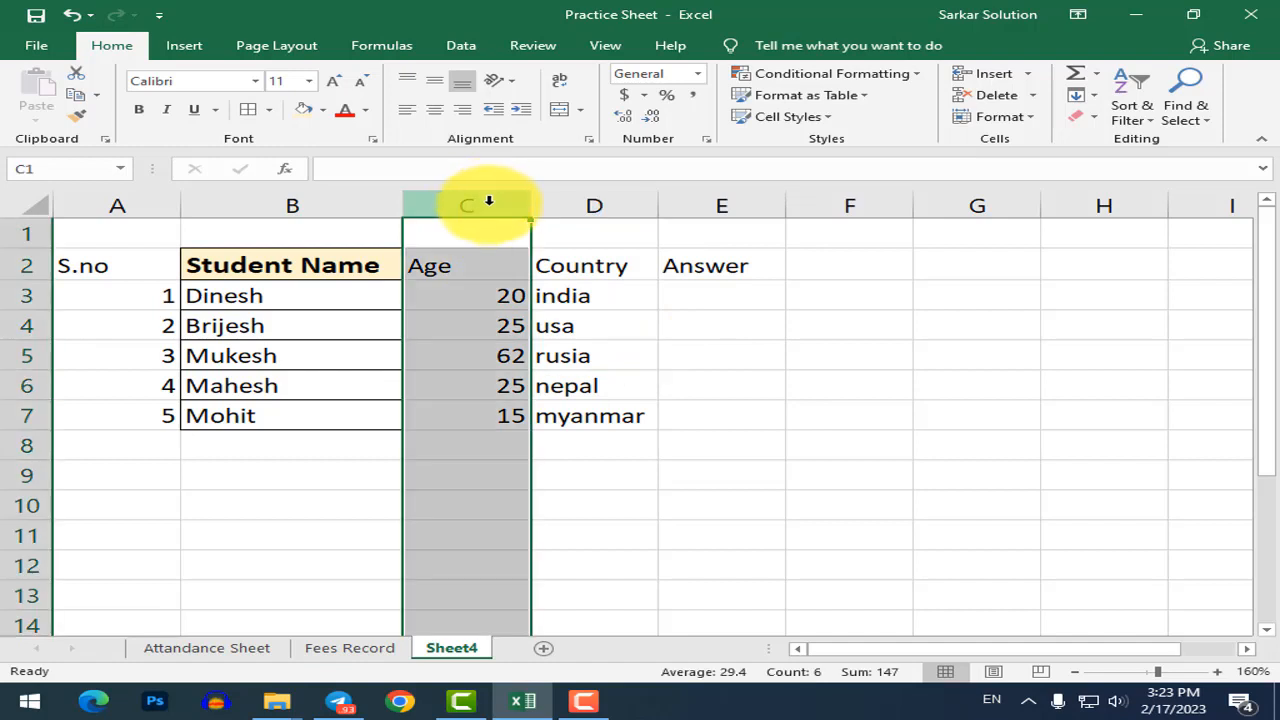
{"action": "key", "text": "ctrl+x"}
{"action": "left_click", "coordinate": [610, 205]}
{"action": "right_click", "coordinate": [620, 207]}
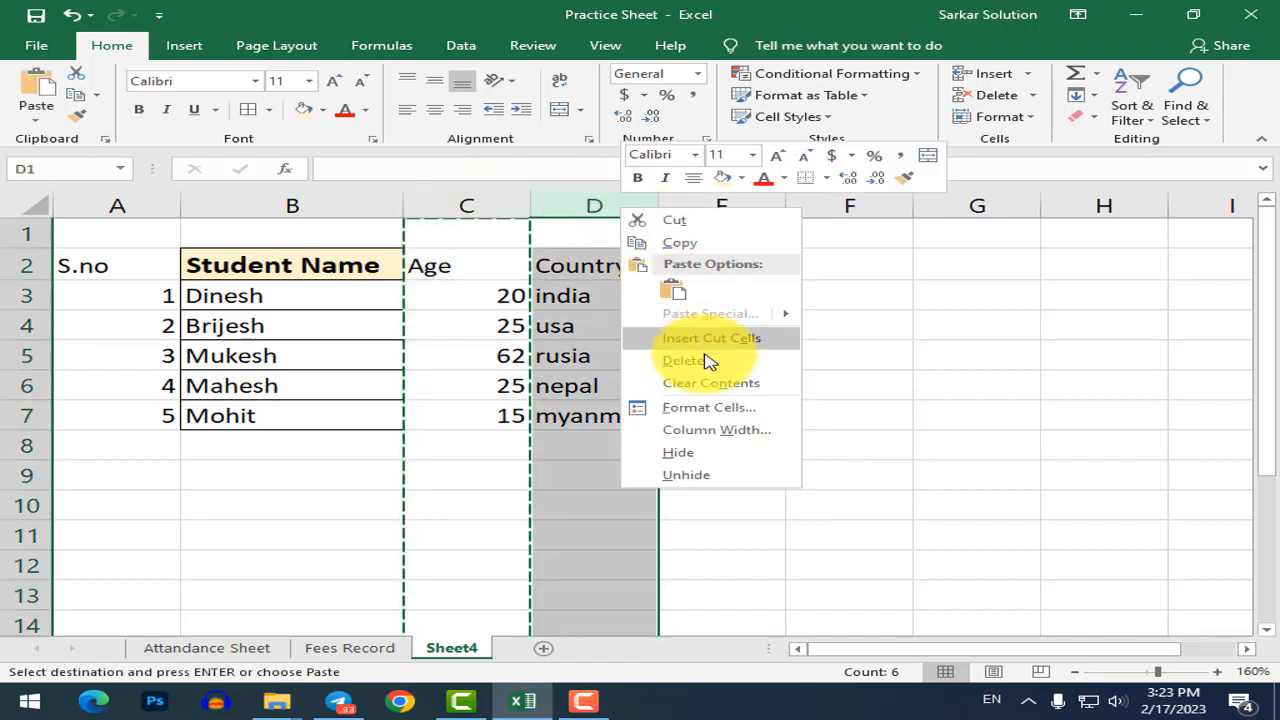
{"action": "left_click", "coordinate": [704, 342]}
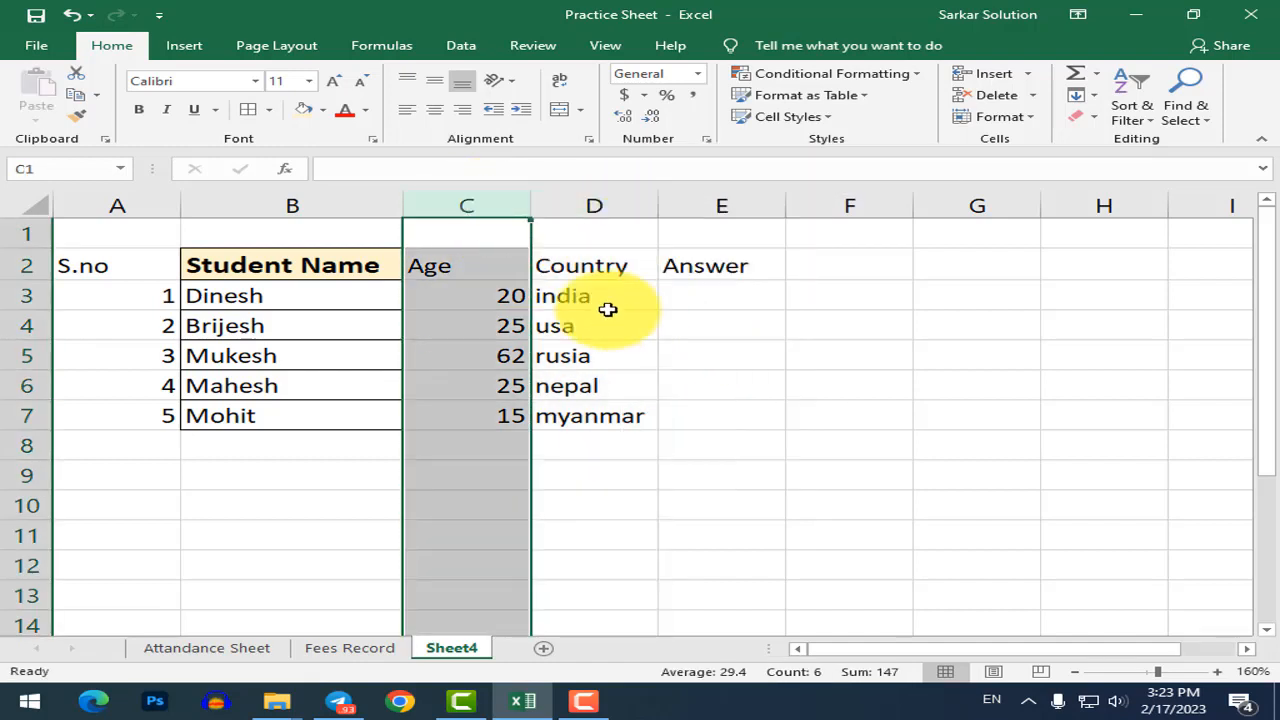
Insert a blank column in front of the Country column.
{"action": "left_click", "coordinate": [590, 204]}
{"action": "right_click", "coordinate": [595, 203]}
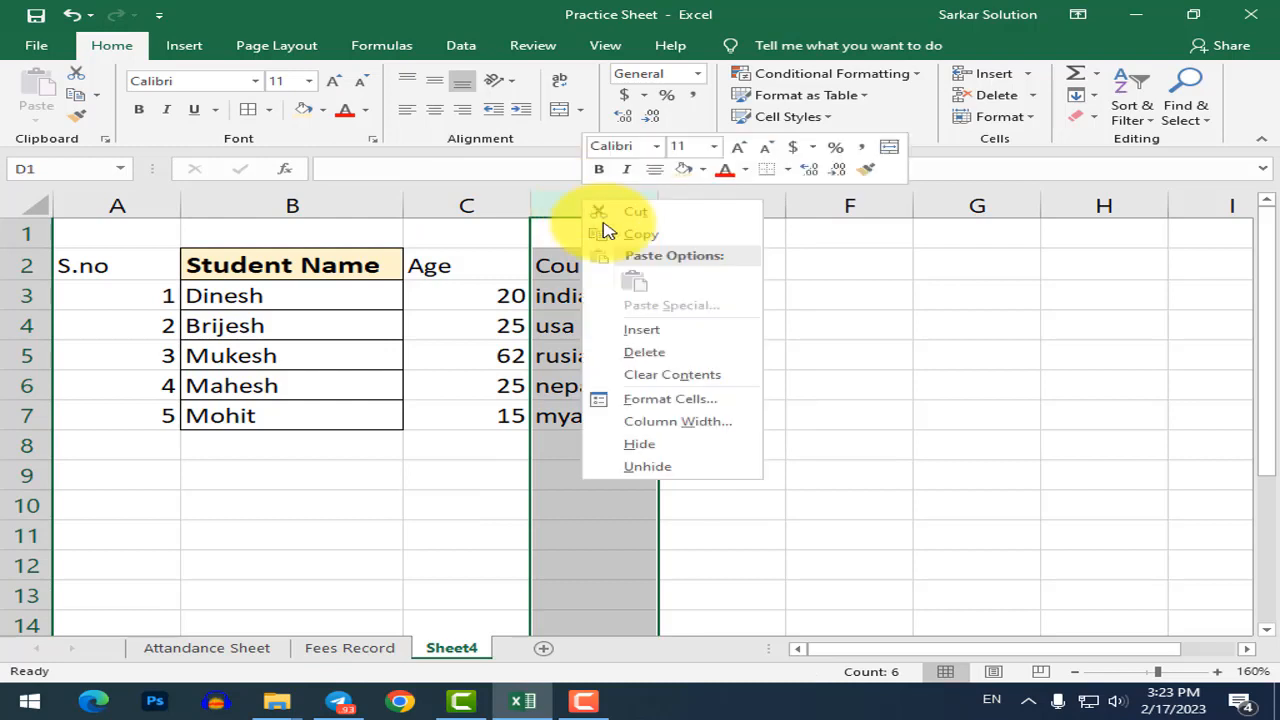
{"action": "left_click", "coordinate": [657, 329]}
{"action": "left_click", "coordinate": [640, 294]}
Paste Age into the blank column D and Country into column C.
{"action": "left_click", "coordinate": [491, 200]}
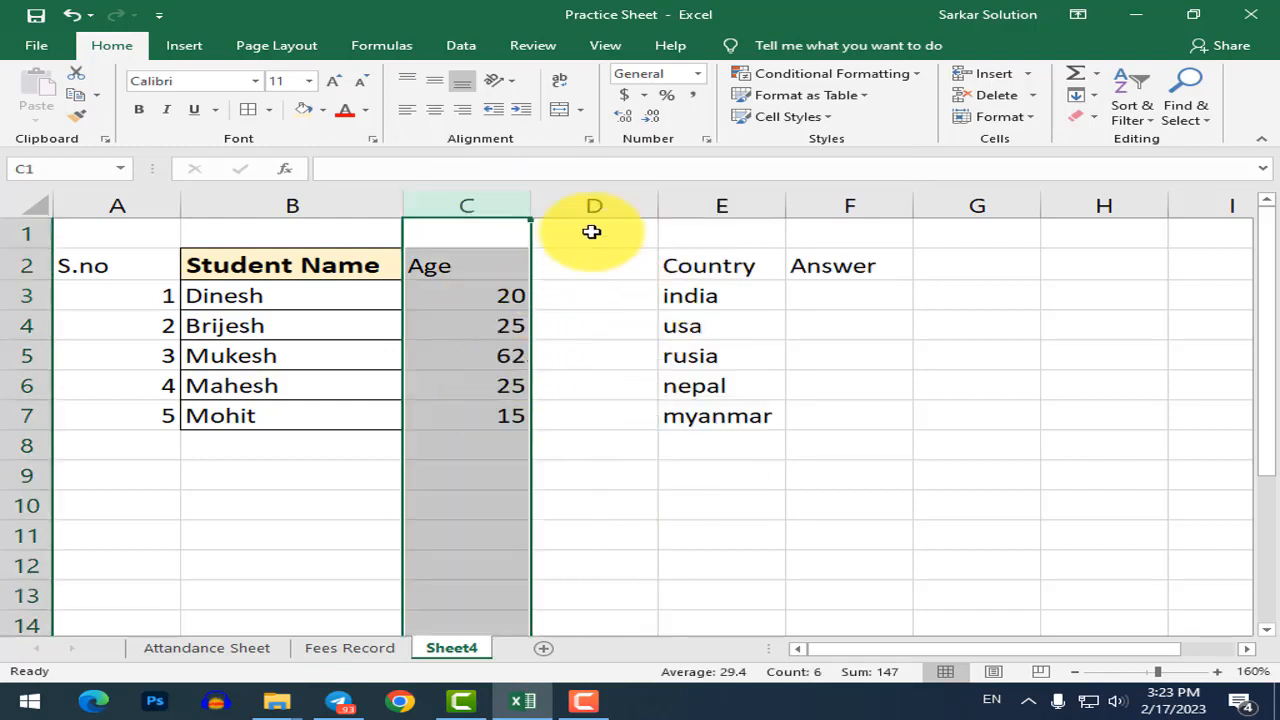
{"action": "key", "text": "ctrl+x"}
{"action": "left_click", "coordinate": [600, 203]}
{"action": "key", "text": "ctrl+v"}
{"action": "left_click", "coordinate": [719, 207]}
{"action": "key", "text": "ctrl+x"}
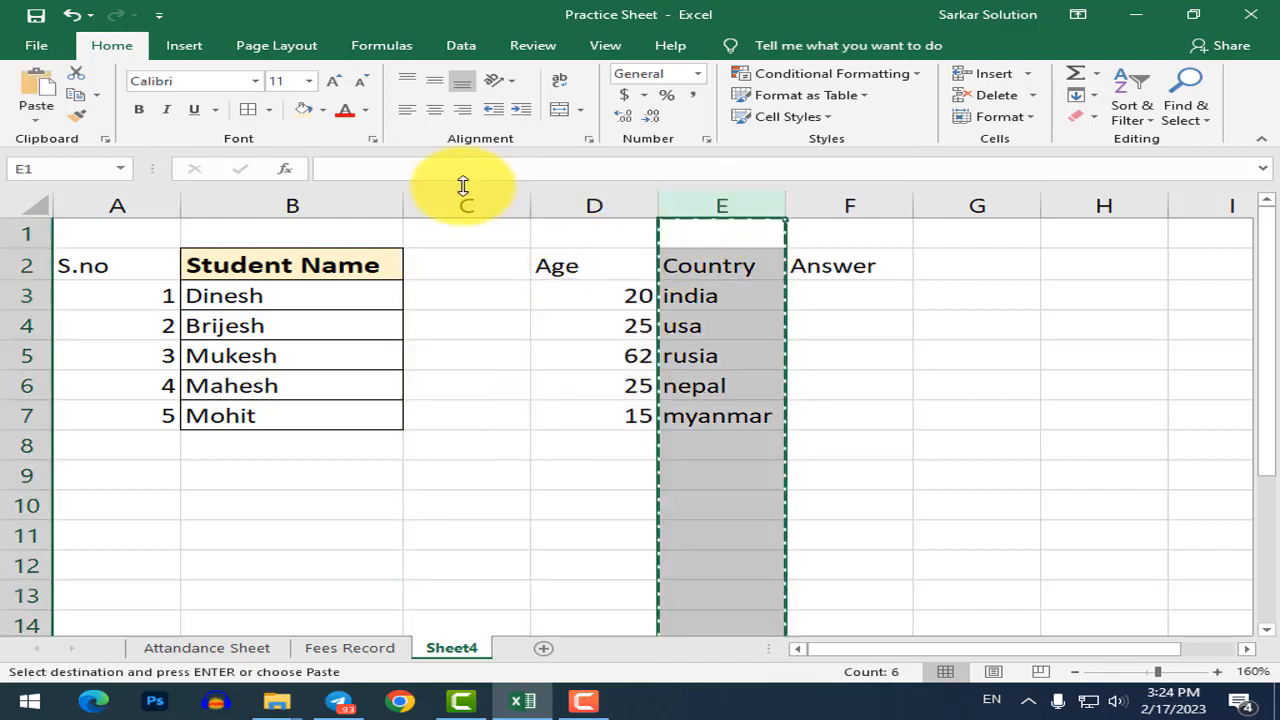
{"action": "left_click", "coordinate": [460, 203]}
{"action": "key", "text": "ctrl+v"}
Delete the leftover empty column so Answer follows Age, then check row 3's india and 20.
{"action": "right_click", "coordinate": [710, 205]}
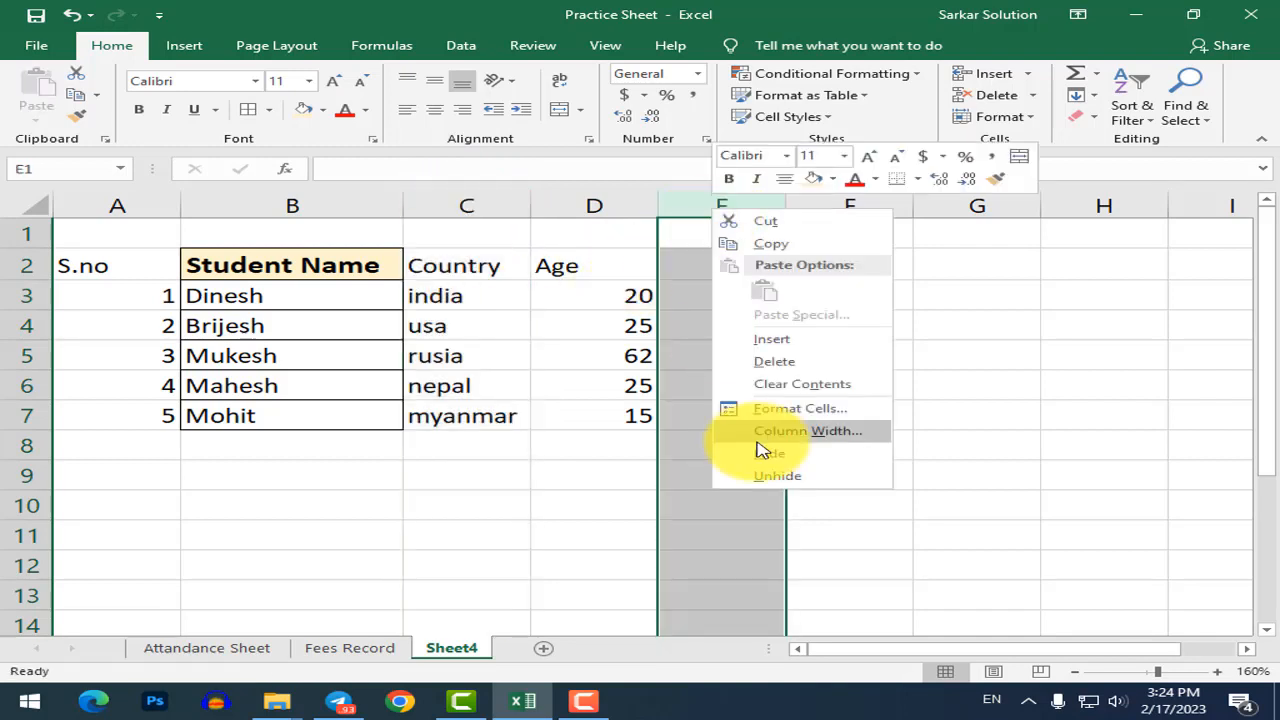
{"action": "left_click", "coordinate": [764, 361]}
{"action": "left_click", "coordinate": [711, 409]}
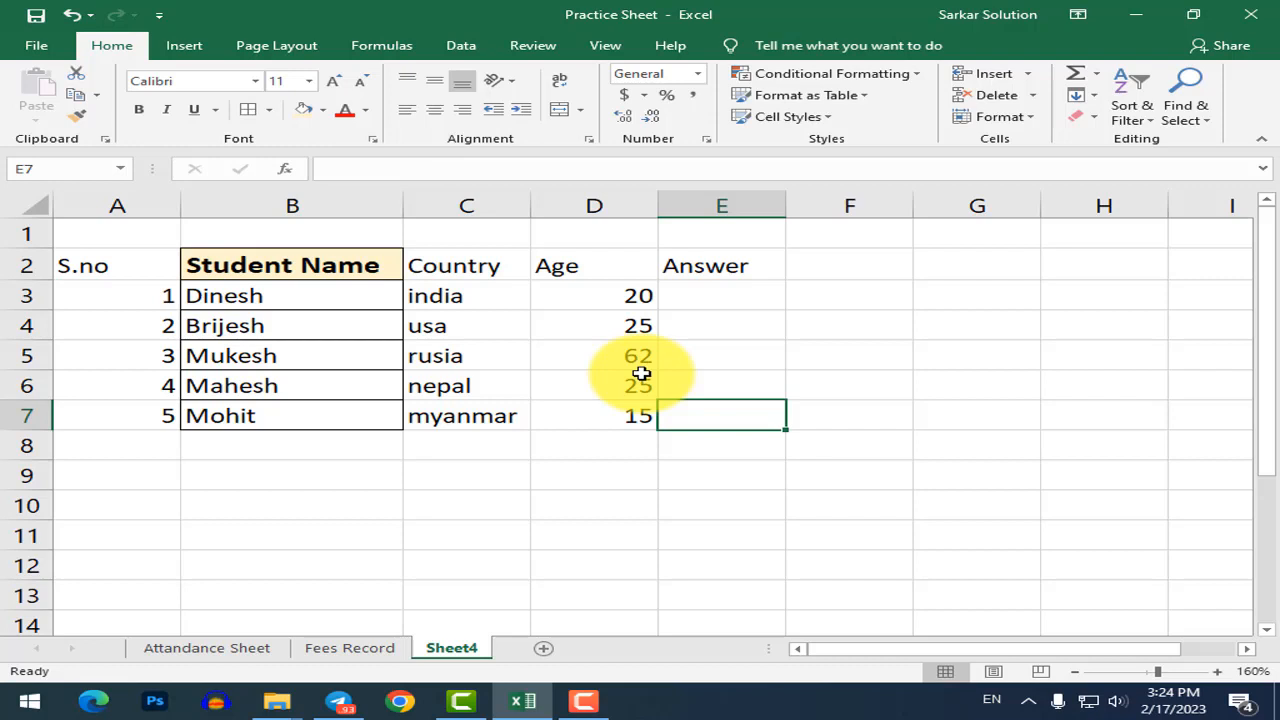
{"action": "left_click", "coordinate": [710, 295]}
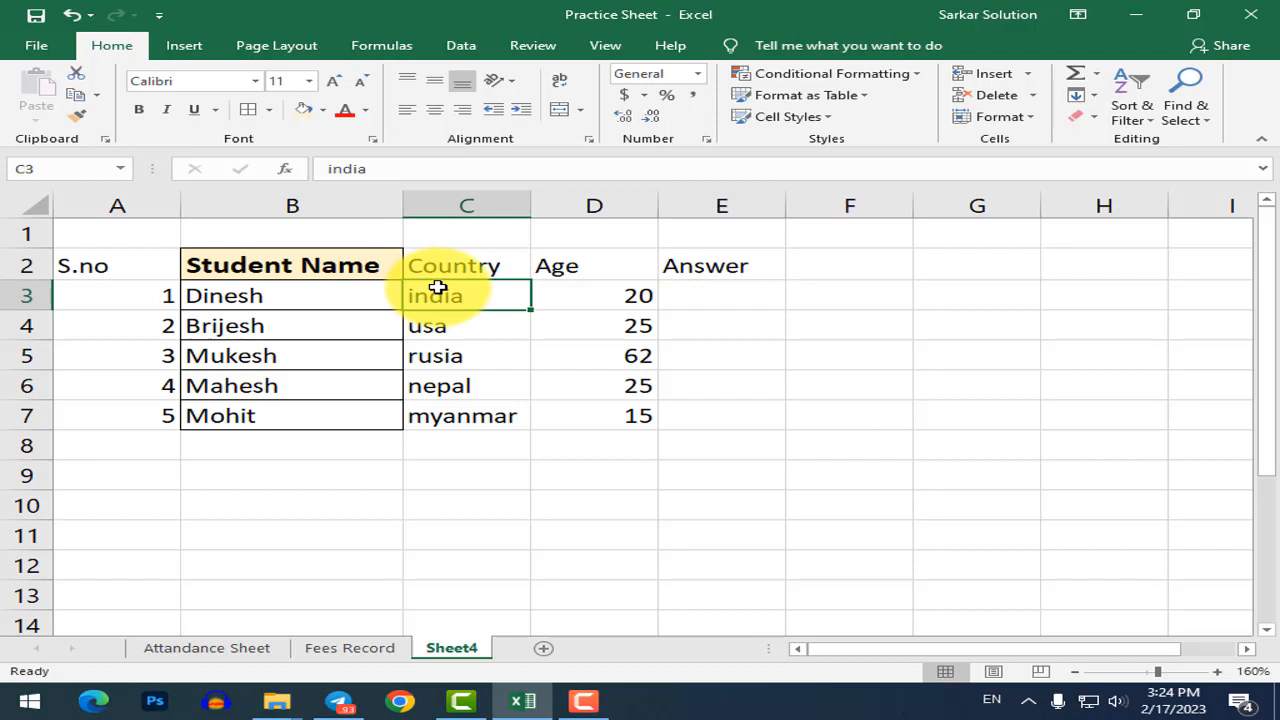
{"action": "left_click", "coordinate": [585, 296]}
{"action": "left_click", "coordinate": [420, 296]}
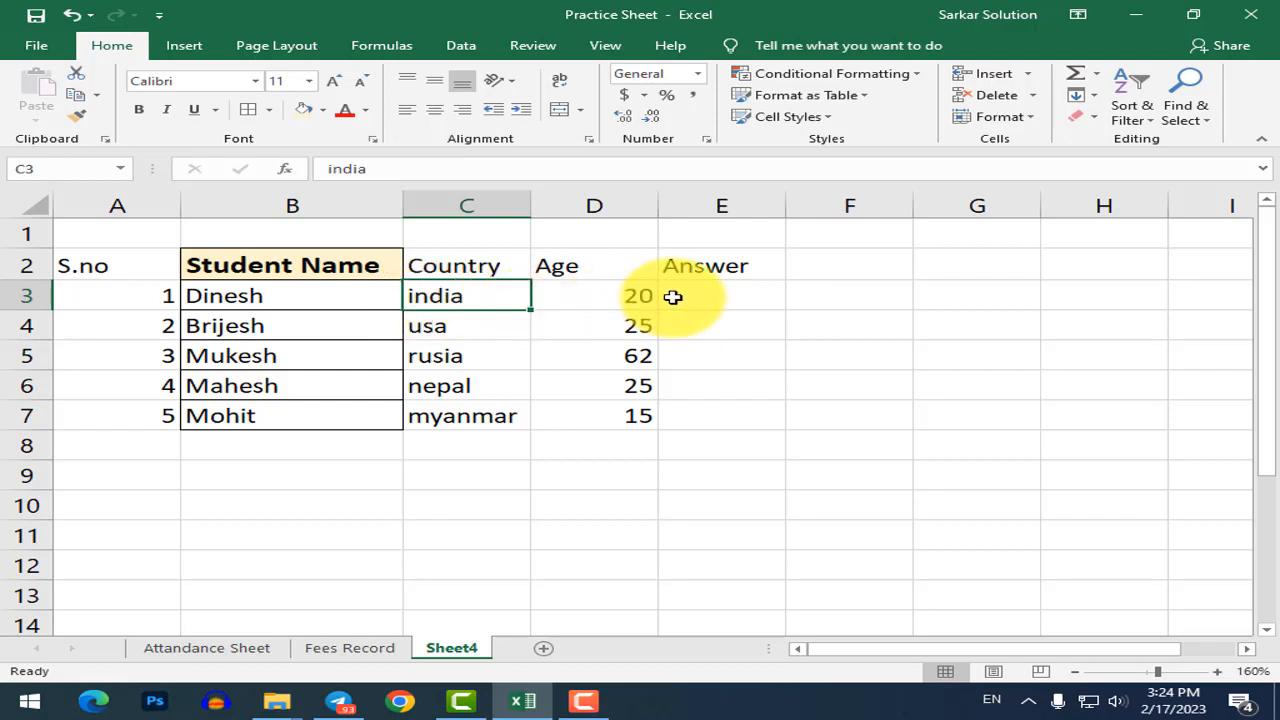
{"action": "left_click", "coordinate": [745, 293]}
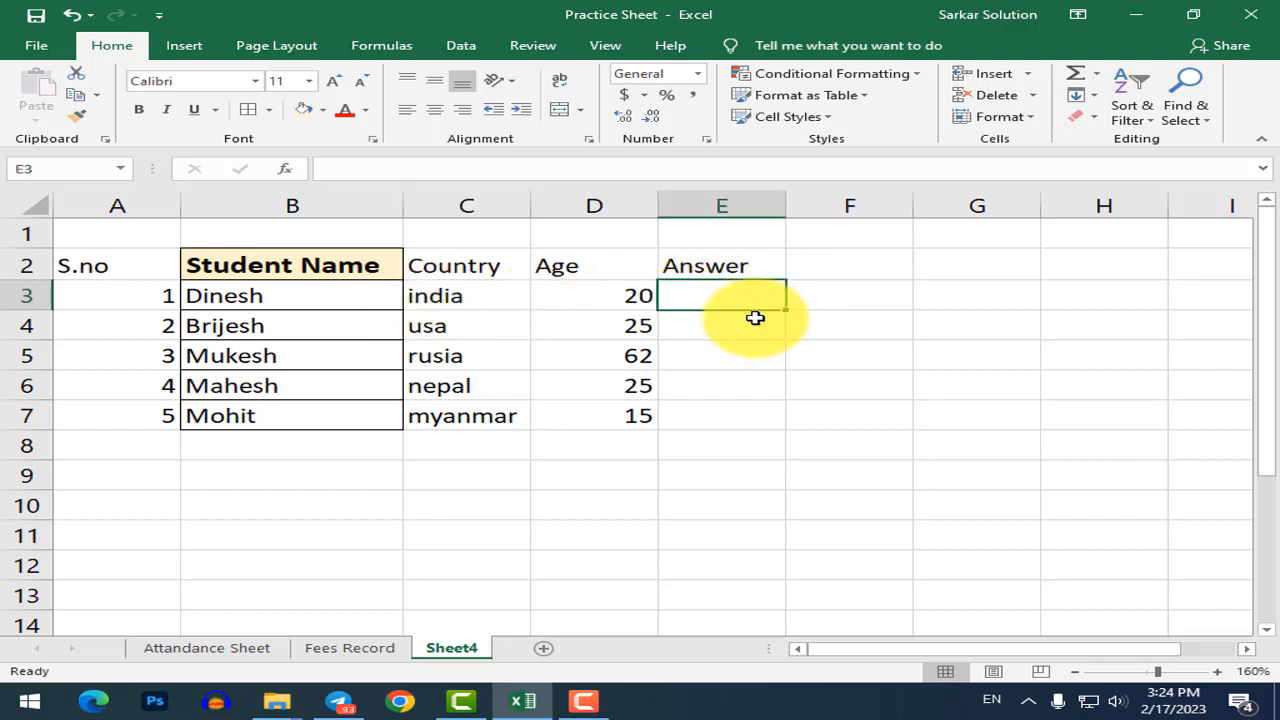
Begin E3's formula as =if(c3= to test the first student's country.
{"action": "type", "text": "=if"}
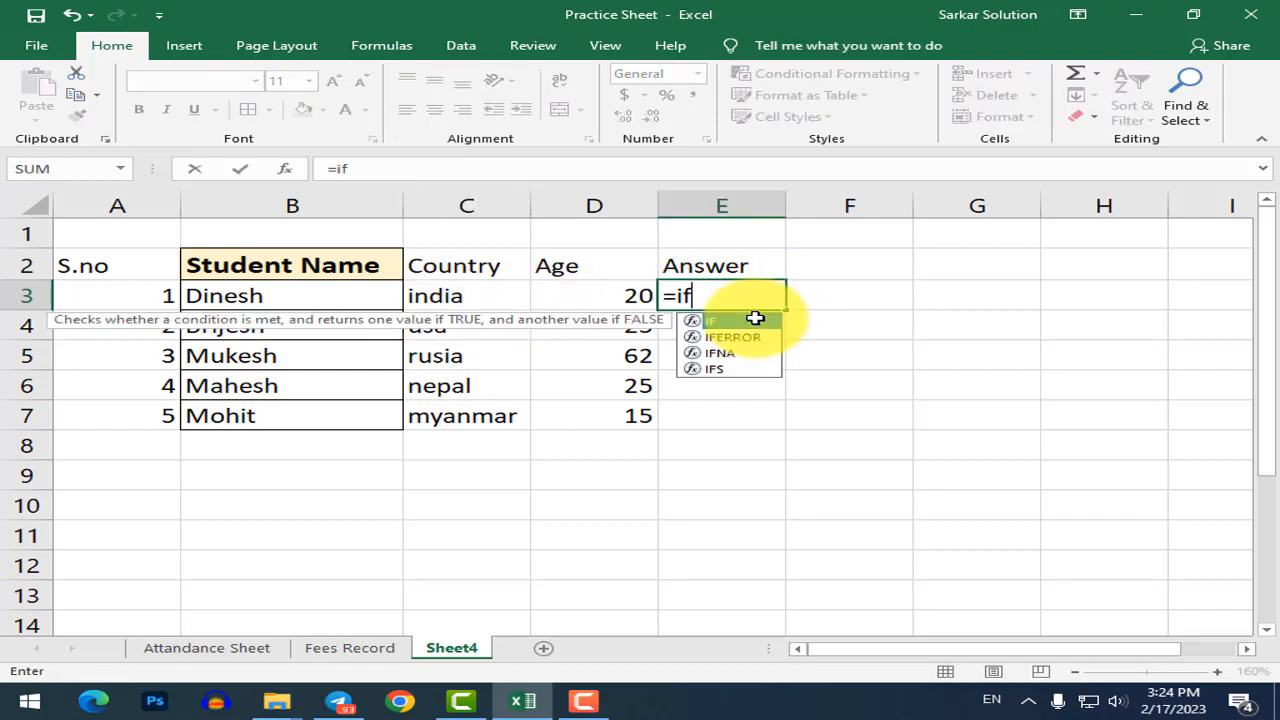
{"action": "type", "text": "("}
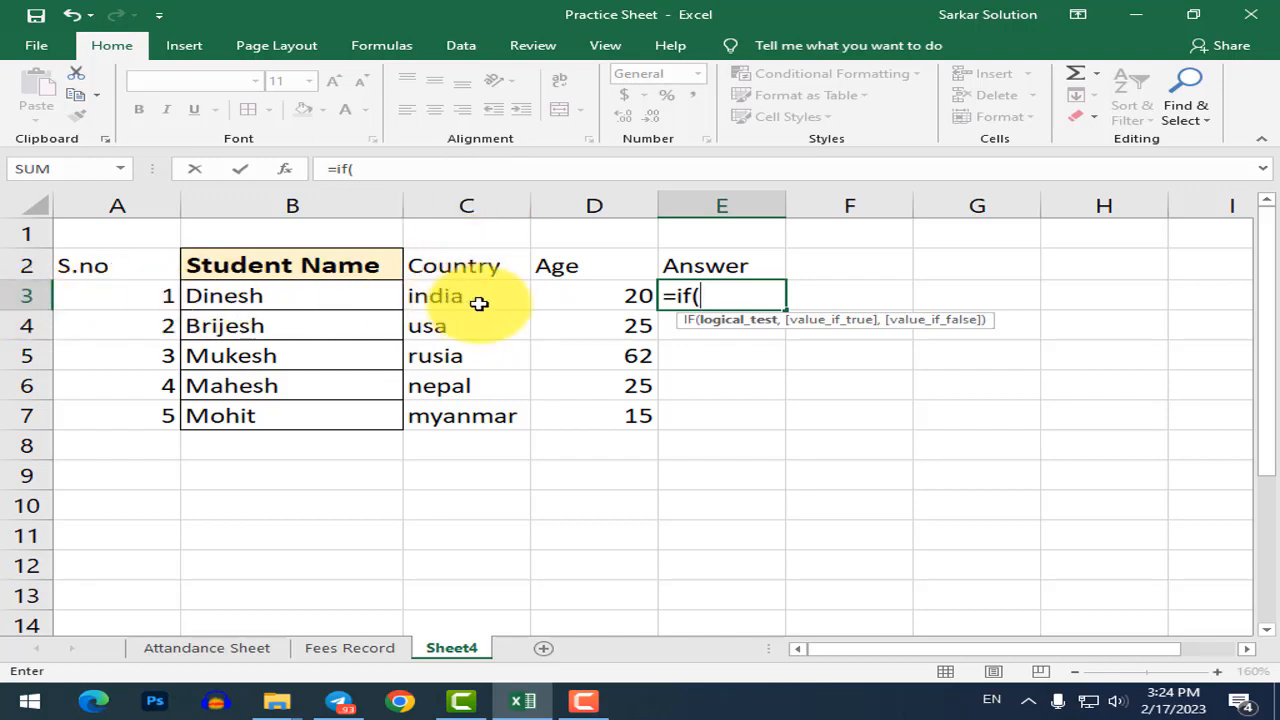
{"action": "type", "text": "c3="}
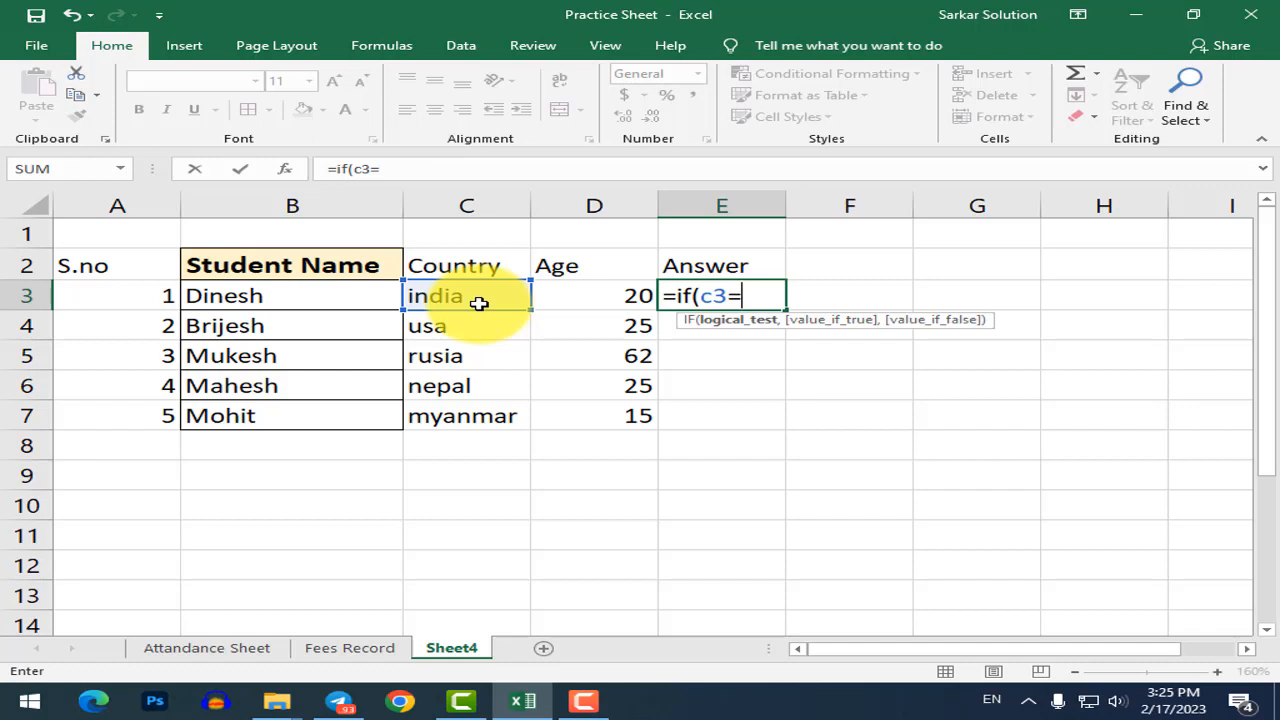
Extend E3's formula with "india", and start a nested if for the true result.
{"action": "type", "text": "\"india"}
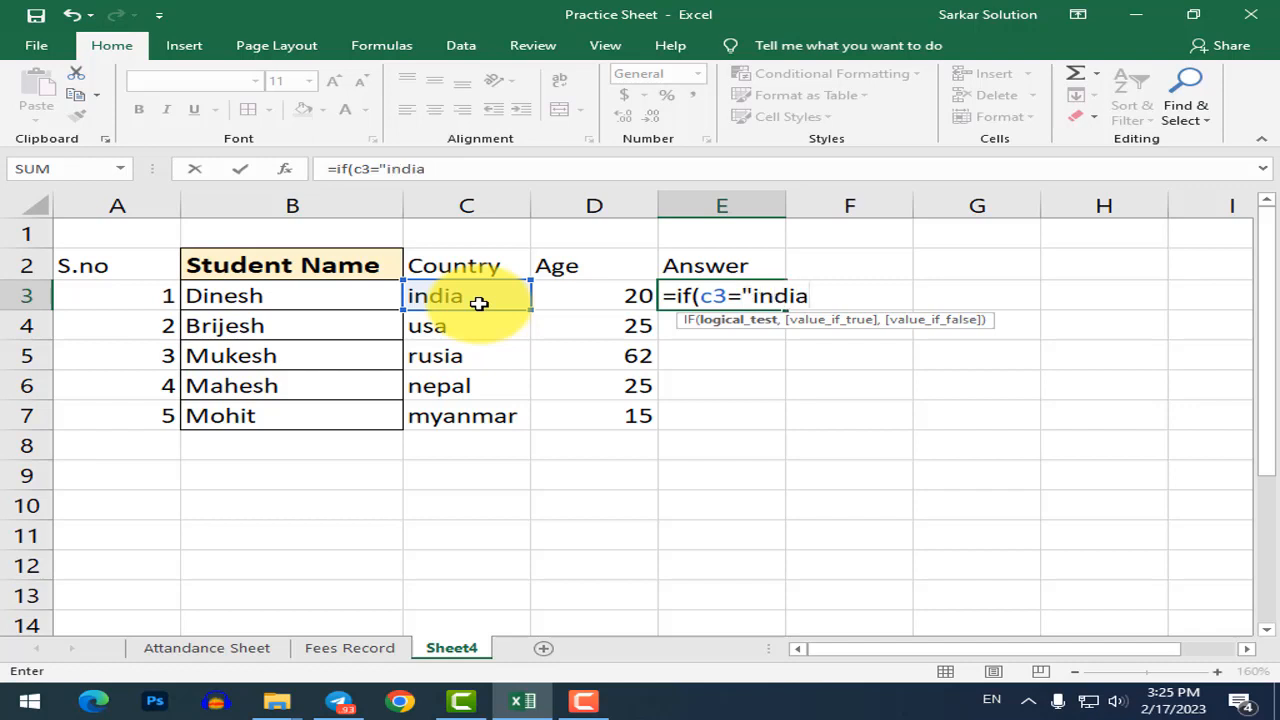
{"action": "type", "text": "\","}
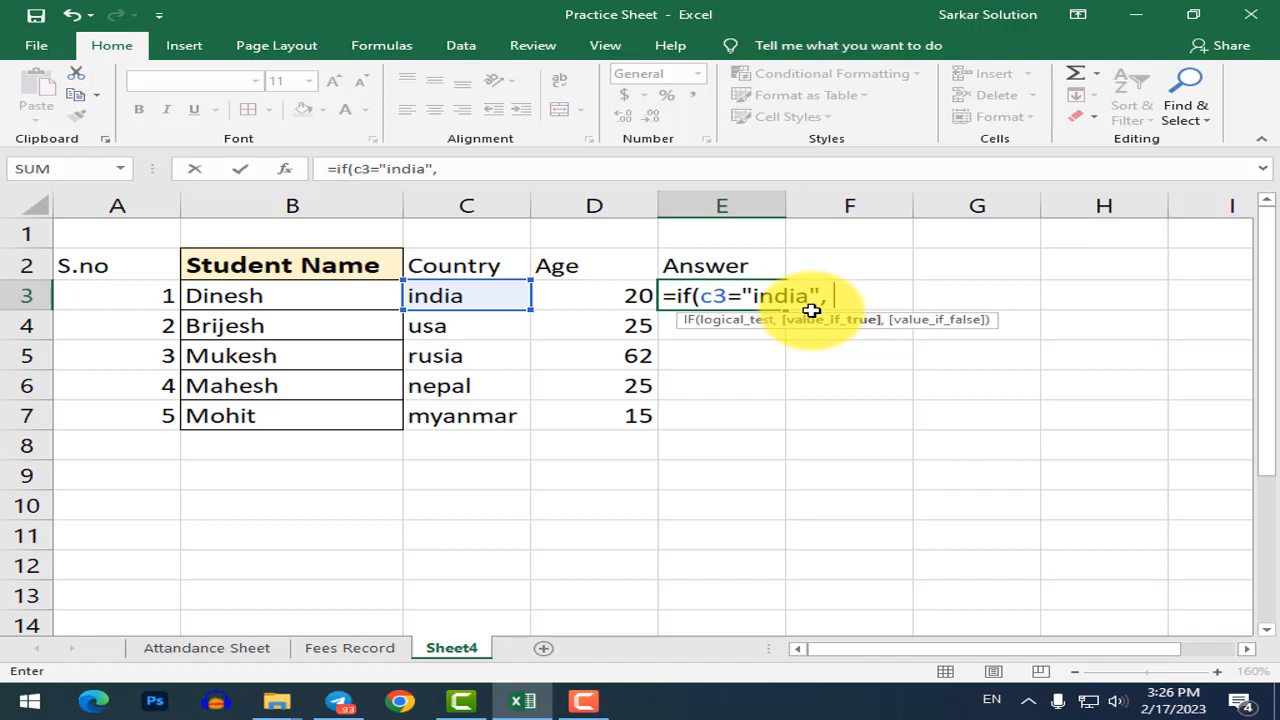
{"action": "type", "text": "if"}
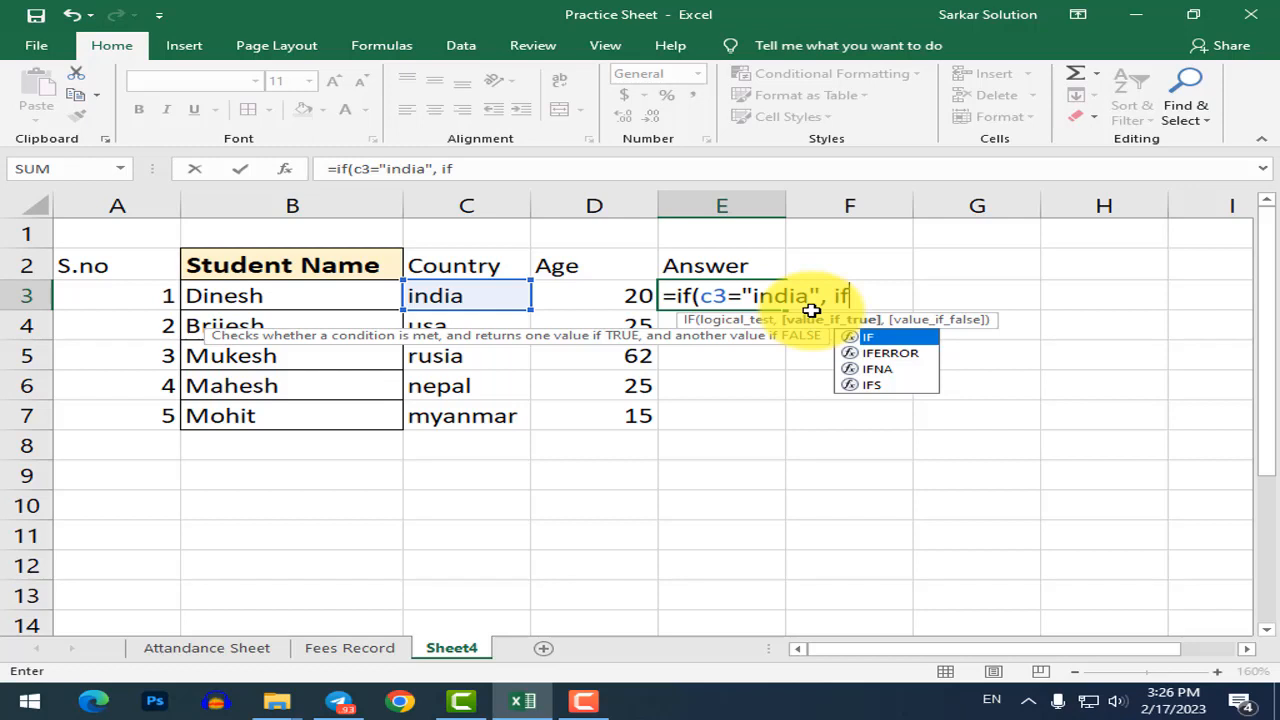
Add the nested test (d3>=18, "Badhai Ho" to E3's formula.
{"action": "type", "text": "("}
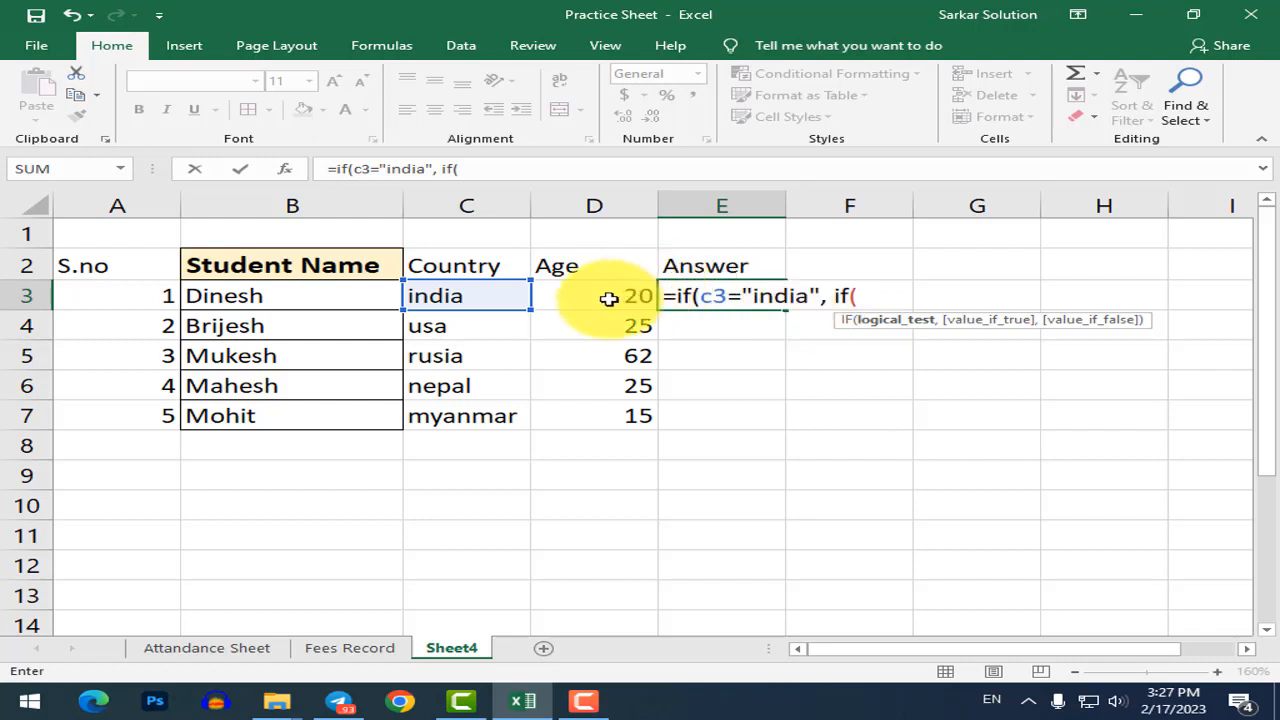
{"action": "type", "text": "d3>="}
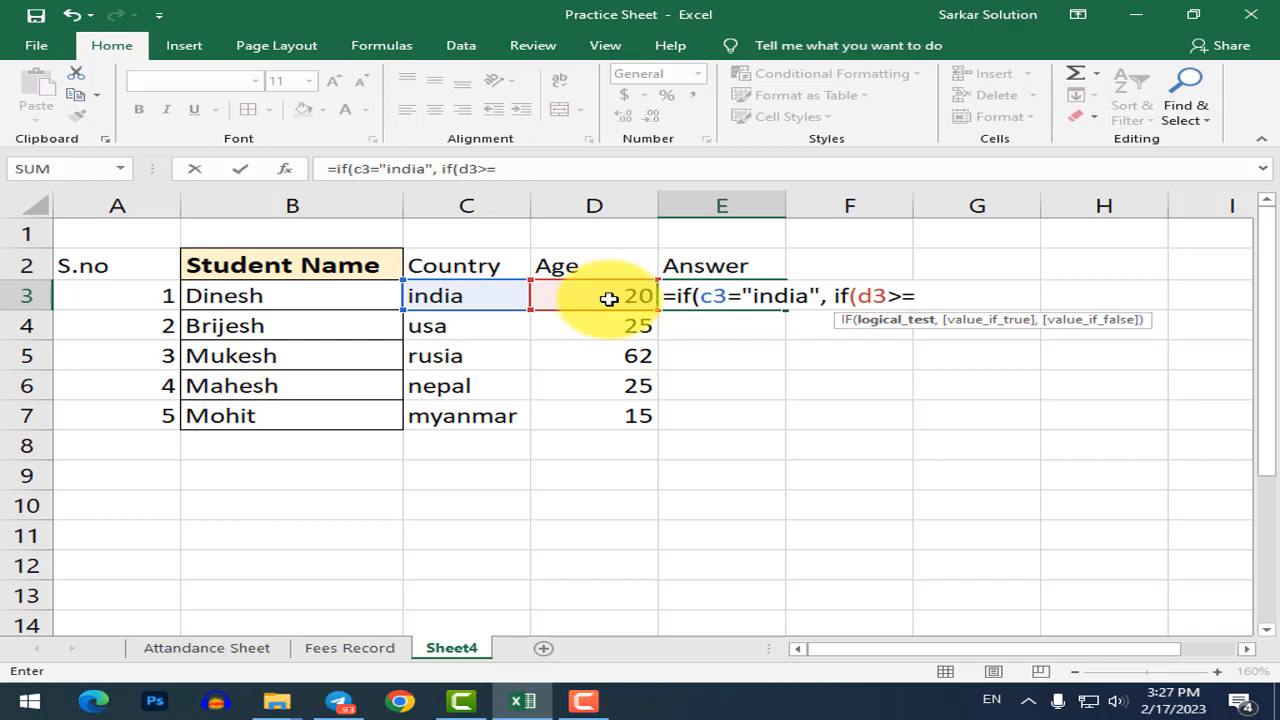
{"action": "type", "text": "18,"}
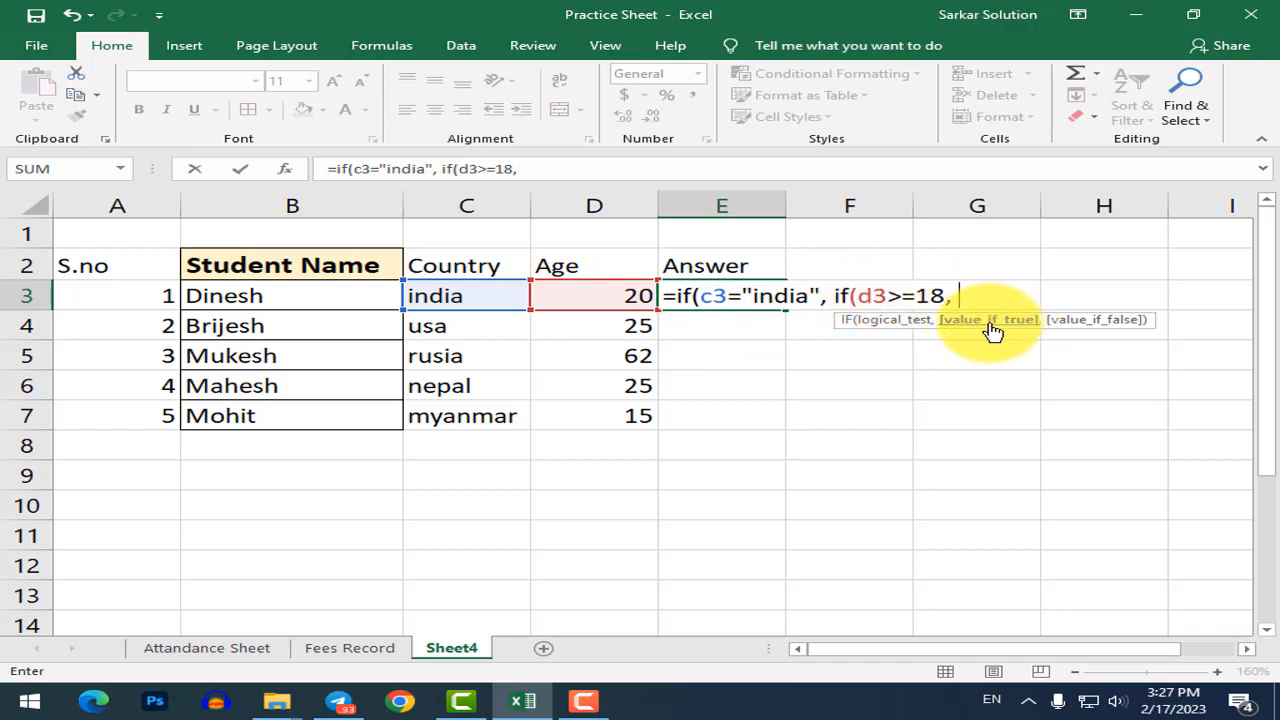
{"action": "type", "text": "\"Badhai Ho"}
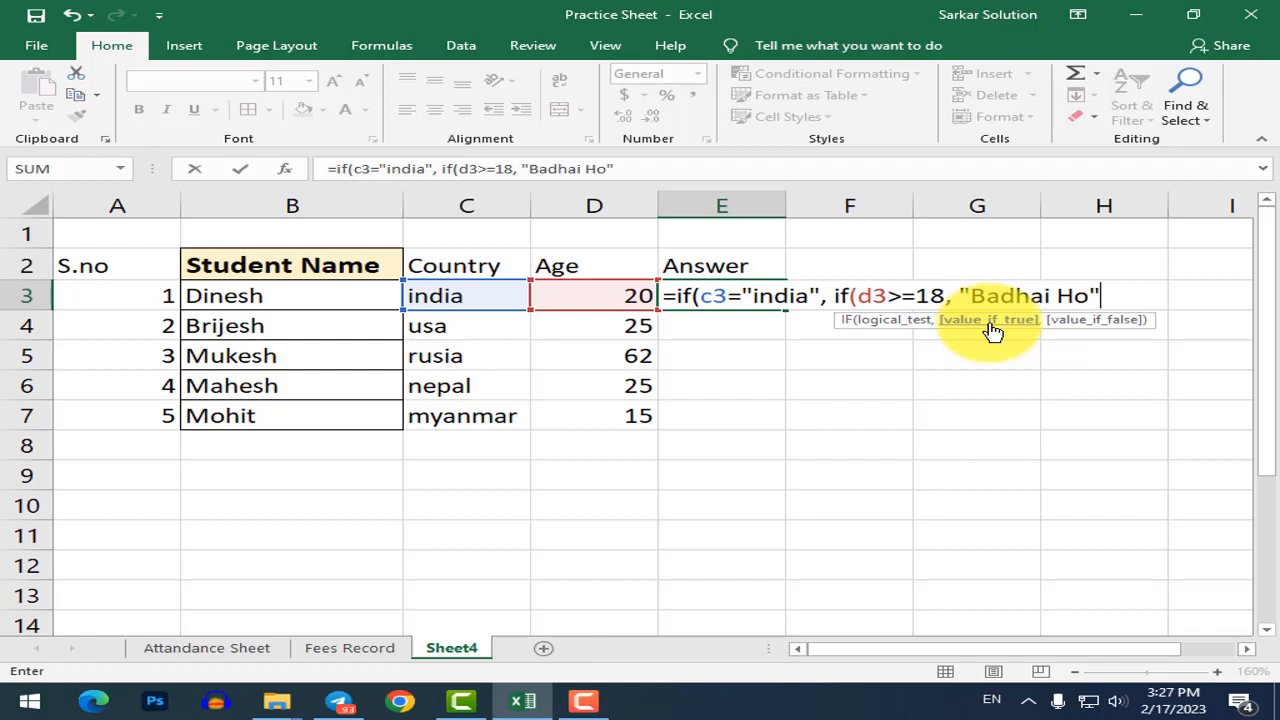
Add "Abhi Aap Bacche ho" as the under-18 result and close the inner IF.
{"action": "type", "text": ","}
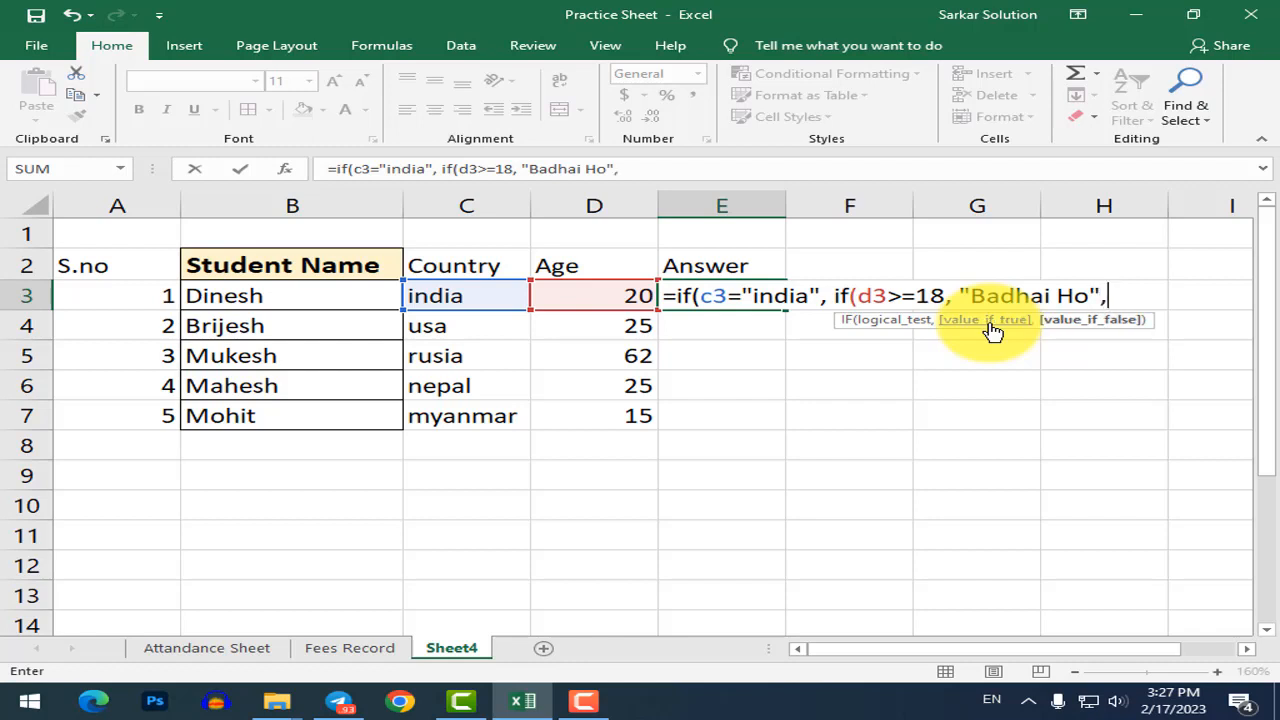
{"action": "key", "text": "BackSpace"}
{"action": "key", "text": "BackSpace"}
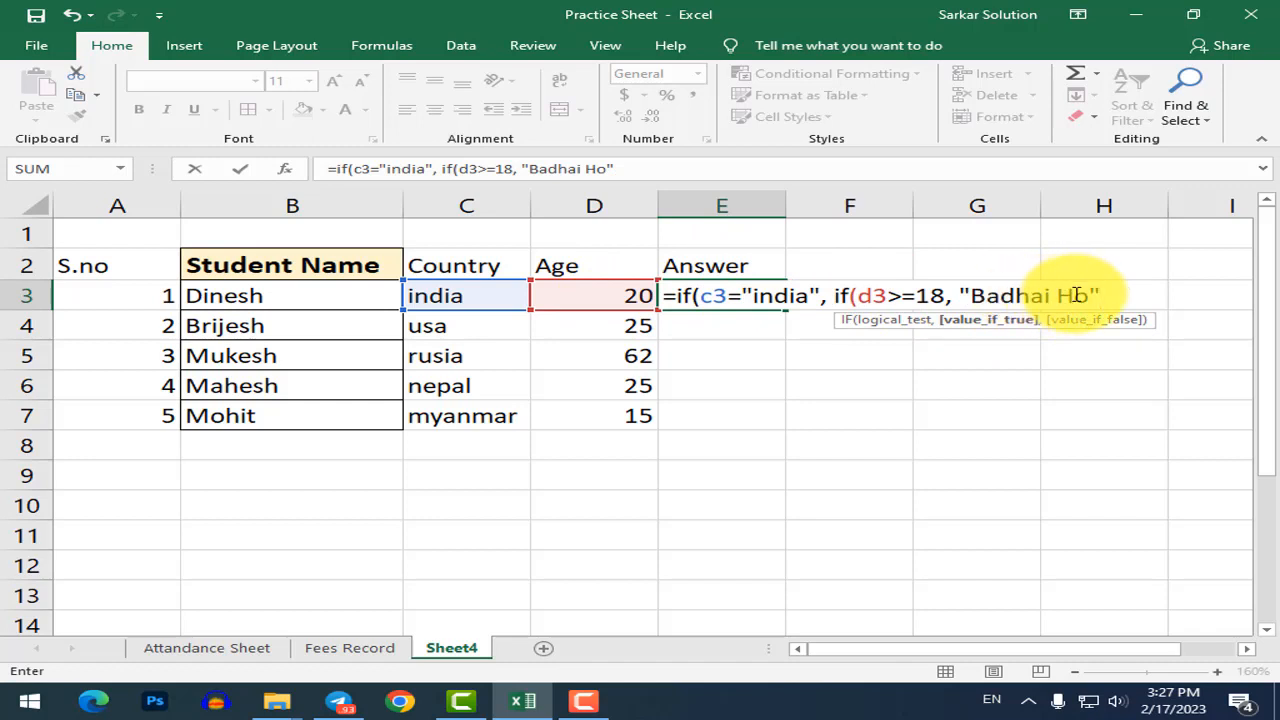
{"action": "type", "text": ","}
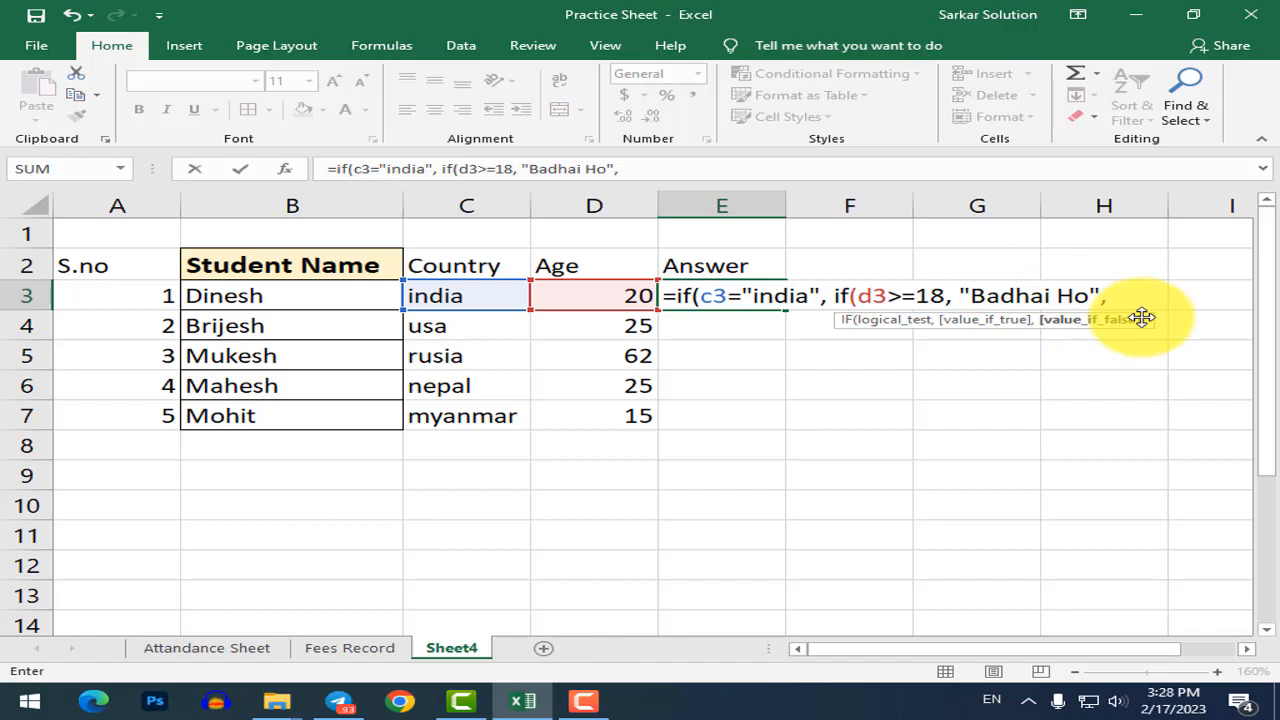
{"action": "type", "text": "\"Abhi Aap Bacche"}
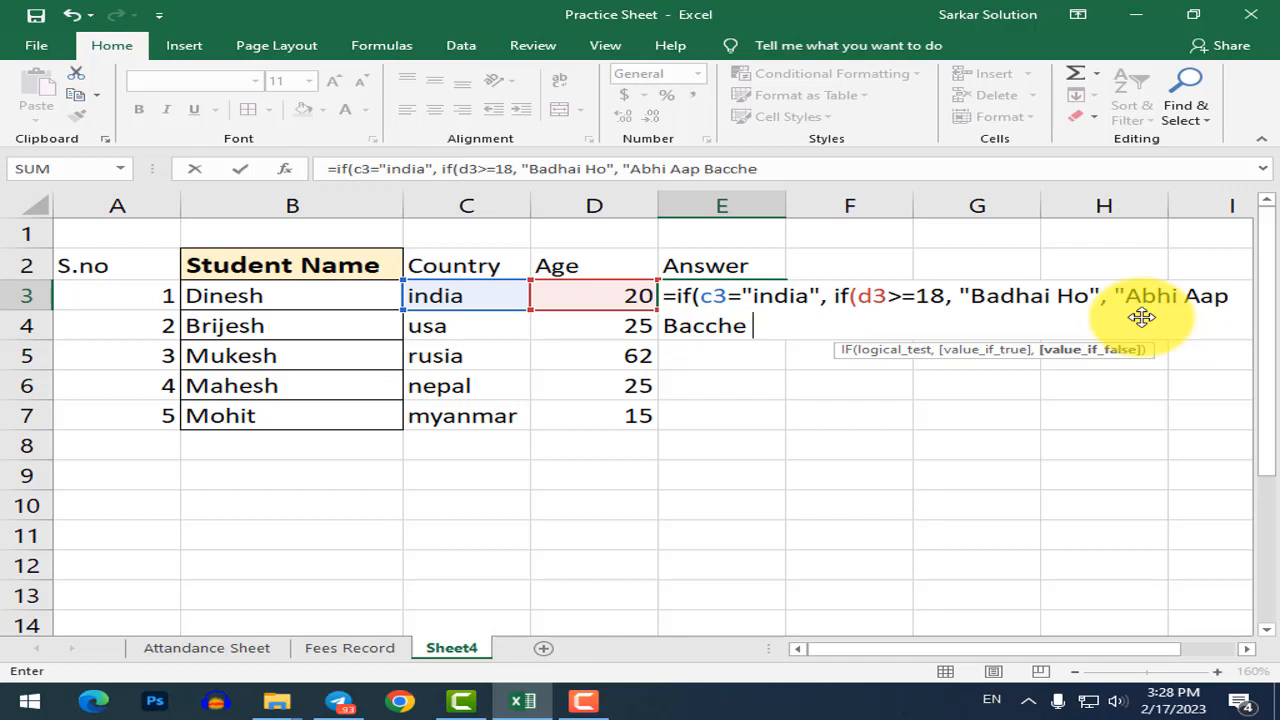
{"action": "type", "text": "ho\""}
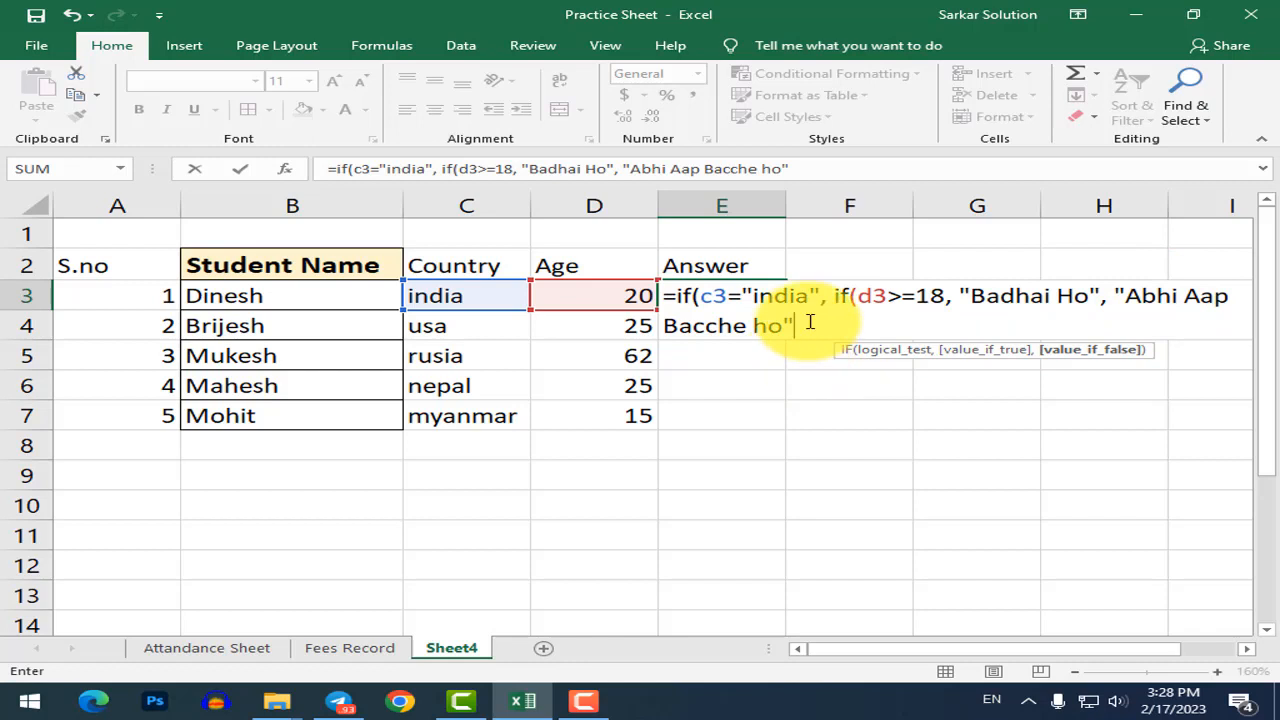
{"action": "type", "text": ")"}
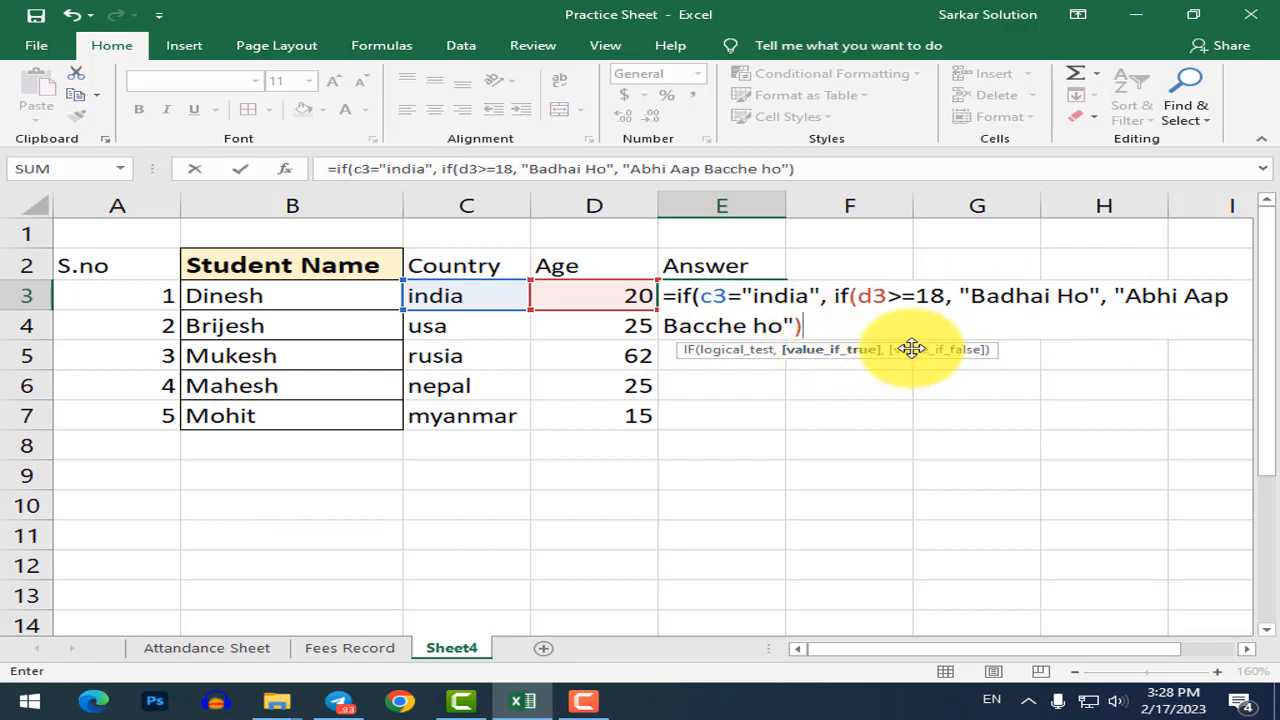
Close the outer IF with "Chalo Bhago apne desh me" as the non-India result and commit E3.
{"action": "type", "text": ","}
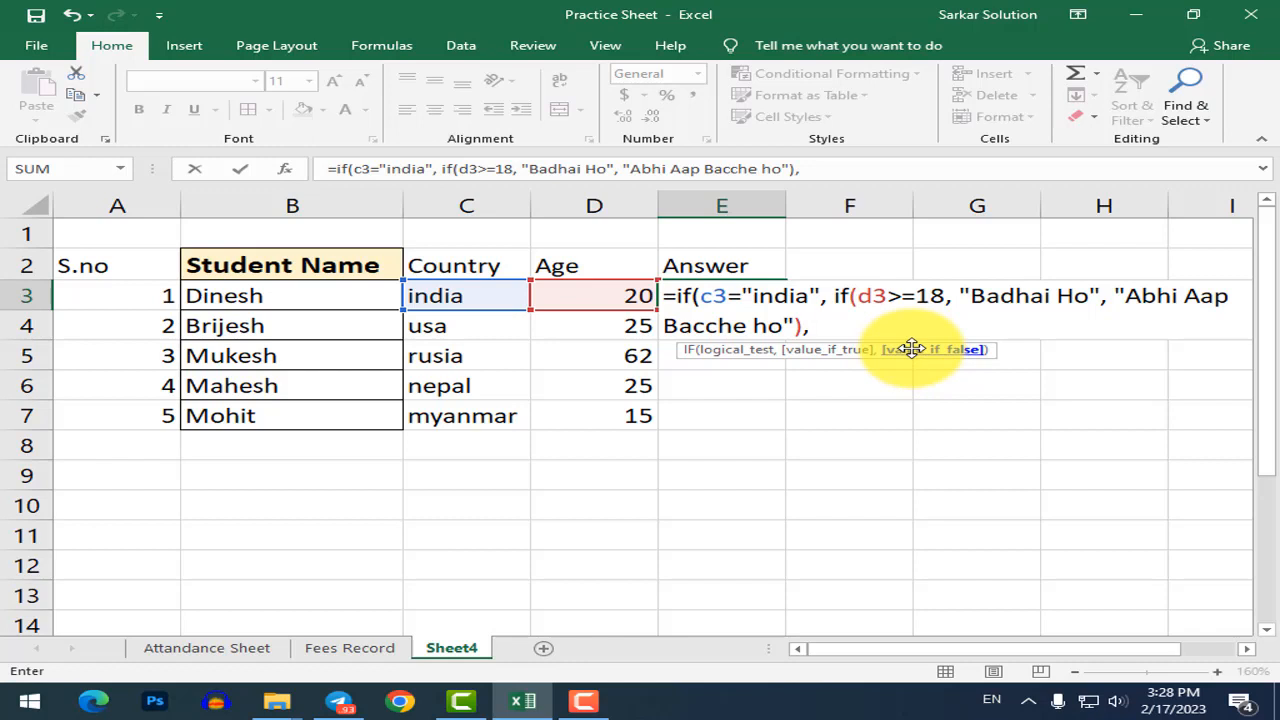
{"action": "type", "text": " \""}
{"action": "type", "text": "Chalo"}
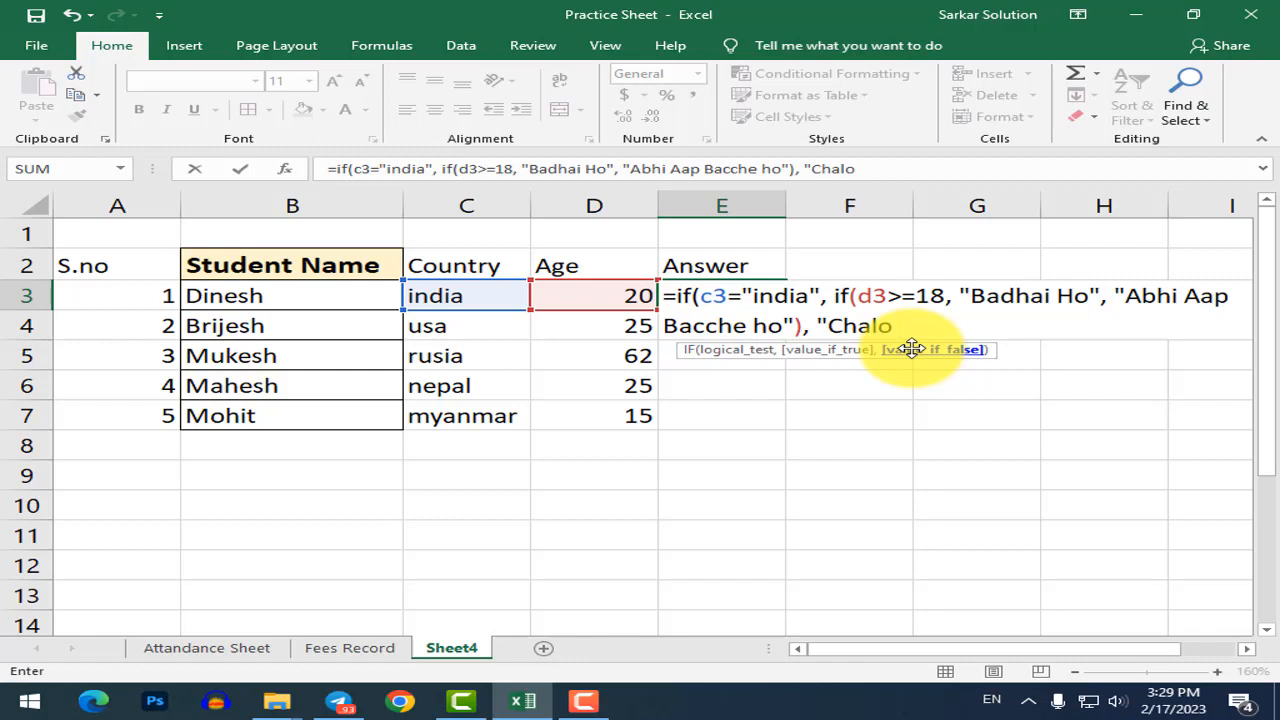
{"action": "type", "text": "Bhago"}
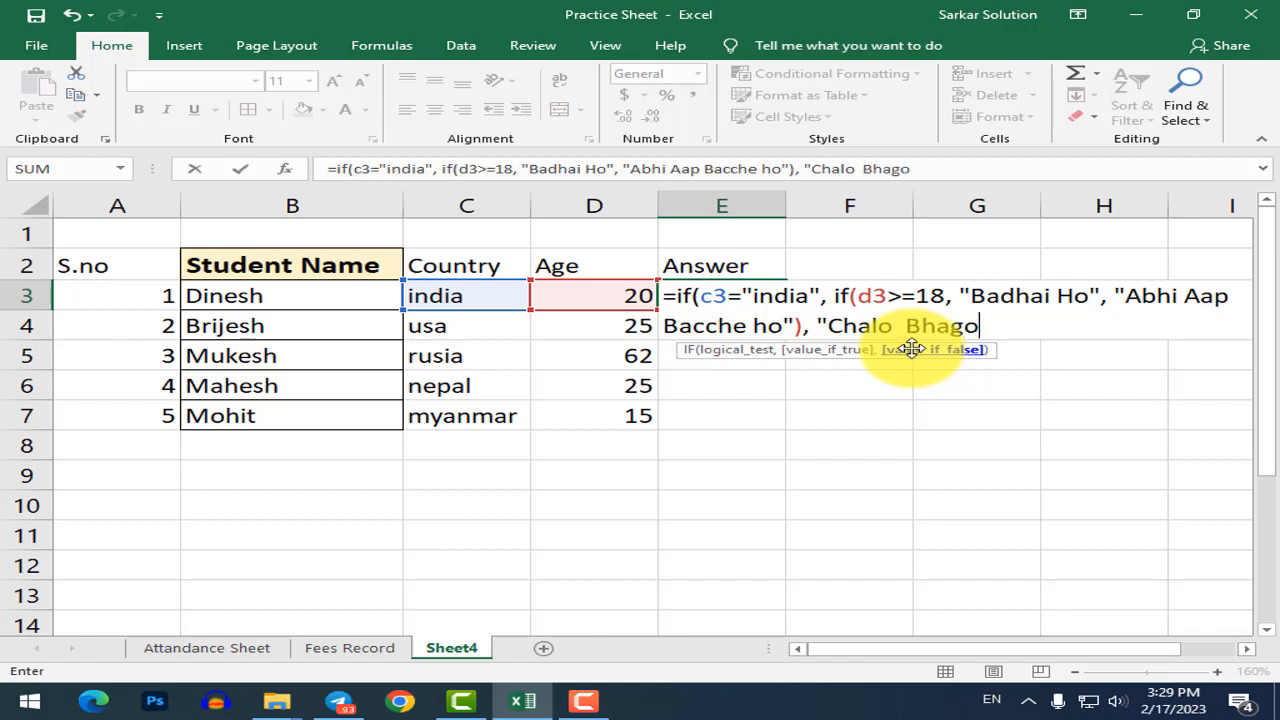
{"action": "type", "text": " apne desh"}
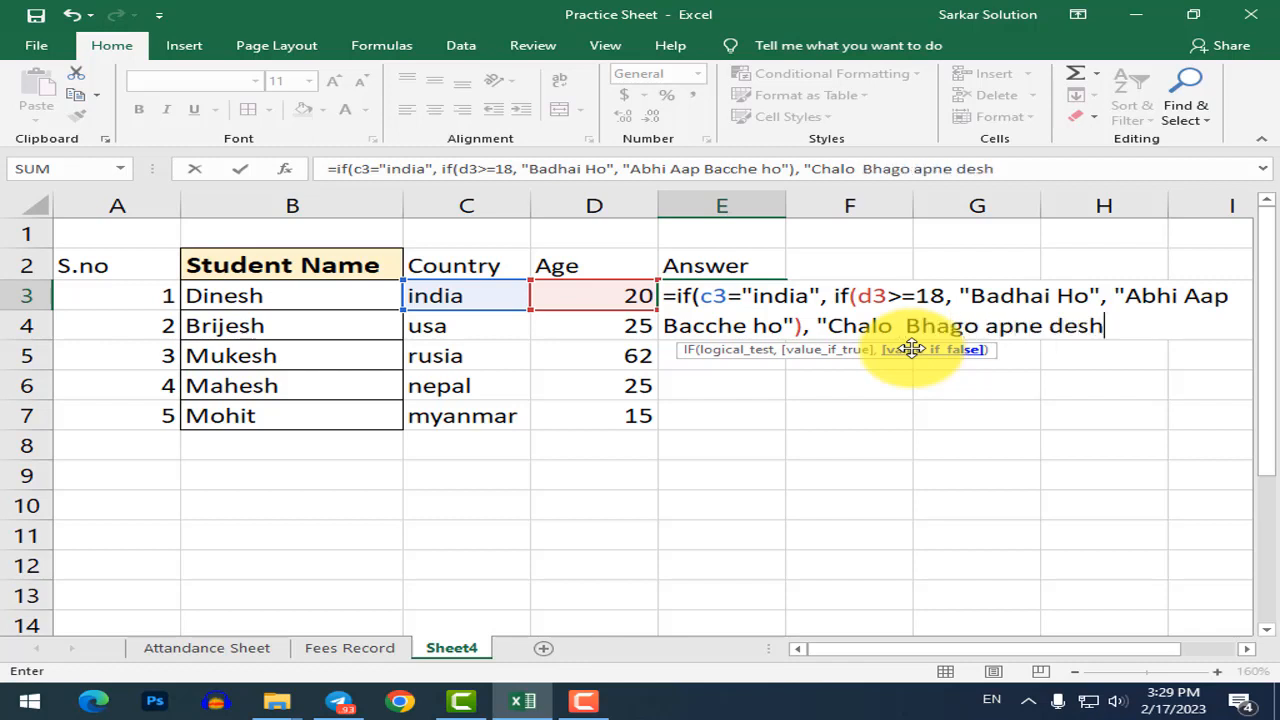
{"action": "type", "text": " me\""}
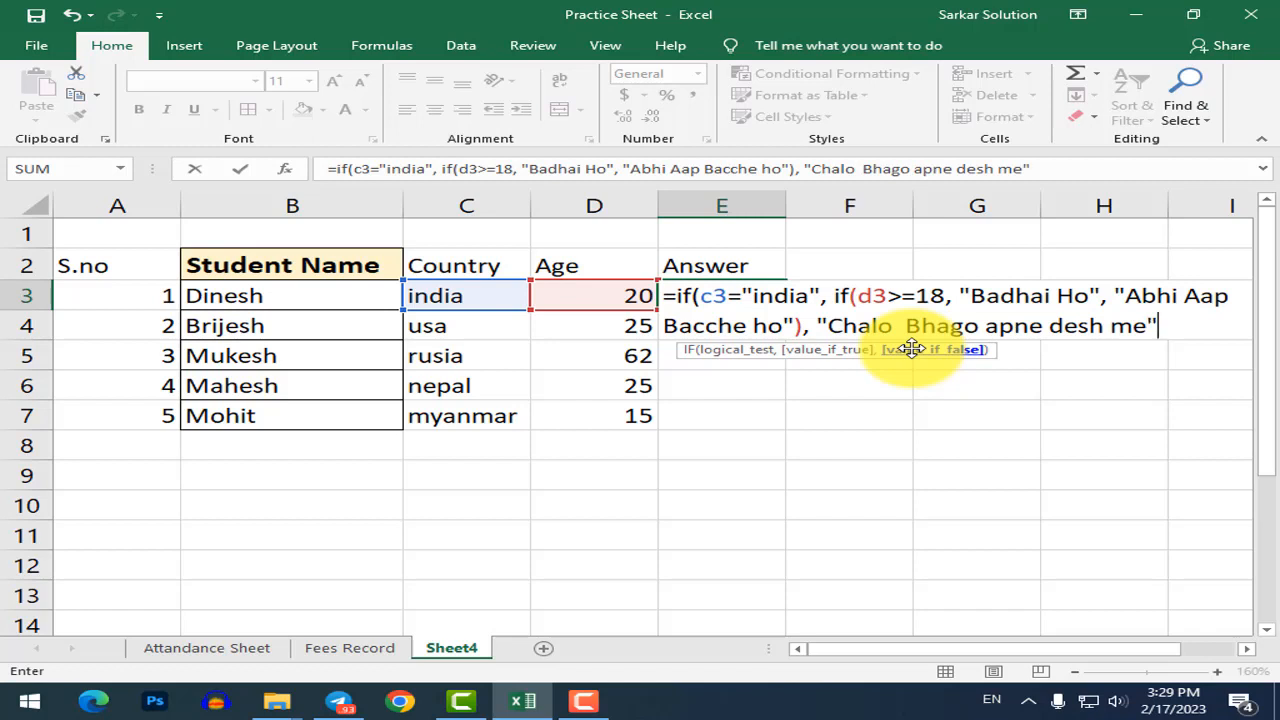
{"action": "type", "text": ")"}
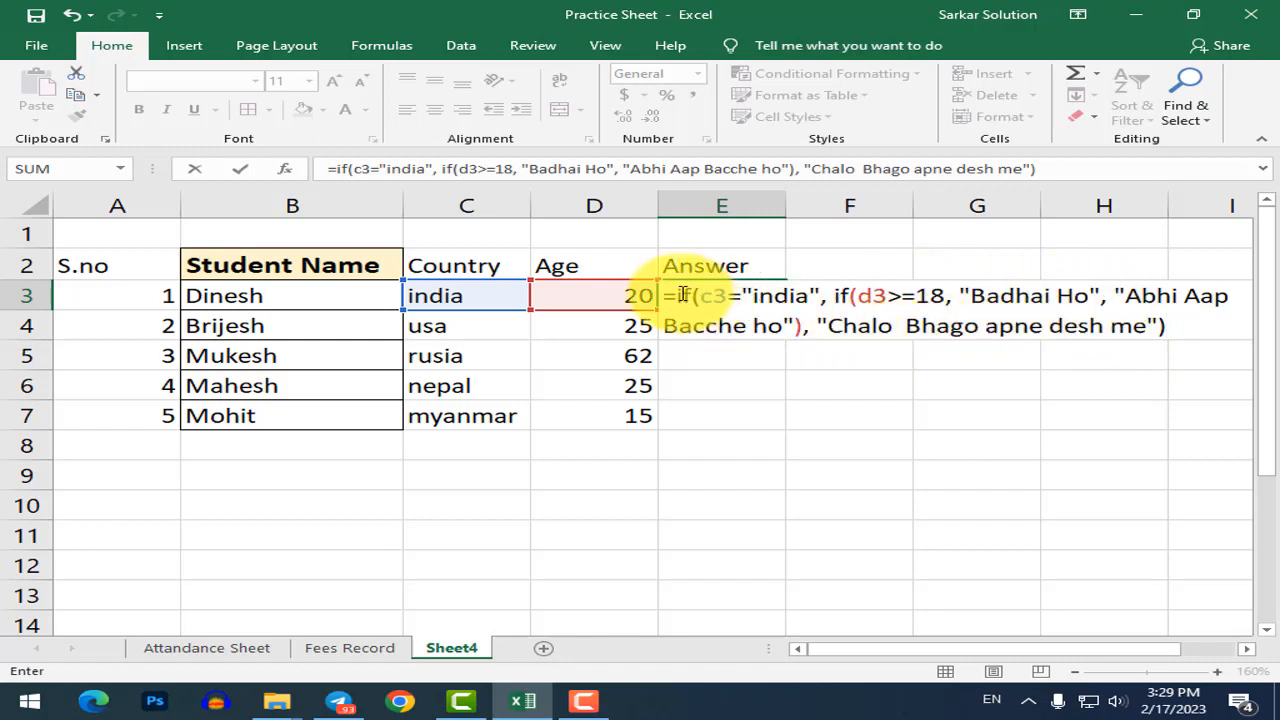
{"action": "left_click", "coordinate": [830, 295]}
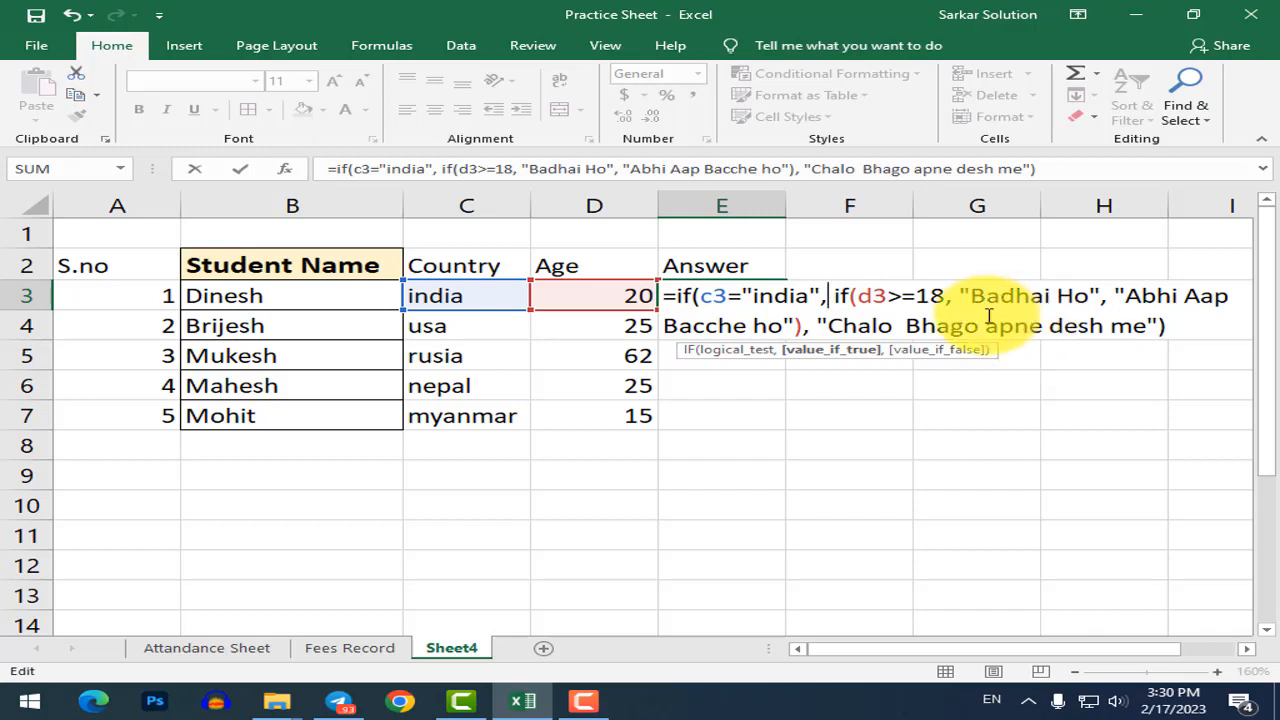
{"action": "key", "text": "Return"}
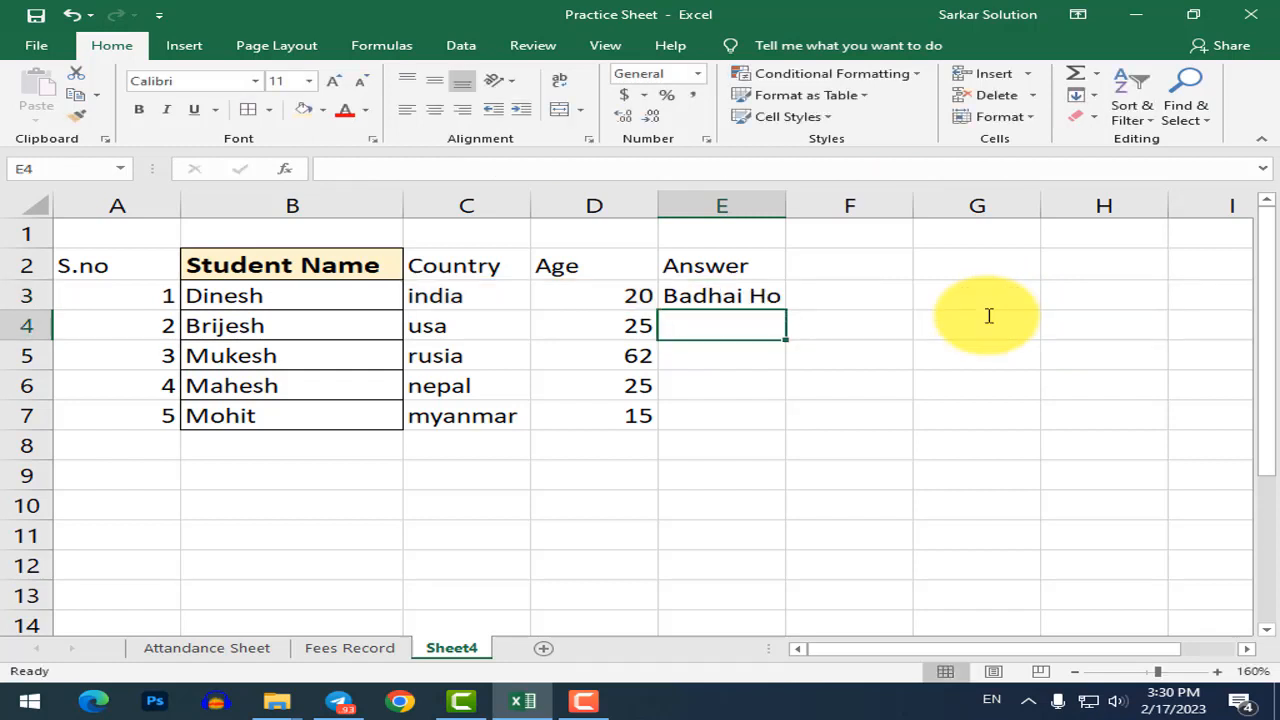
Move to cell E4 on the second student's row and begin its formula with =if(.
{"action": "key", "text": "Up"}
{"action": "key", "text": "Left"}
{"action": "key", "text": "Left"}
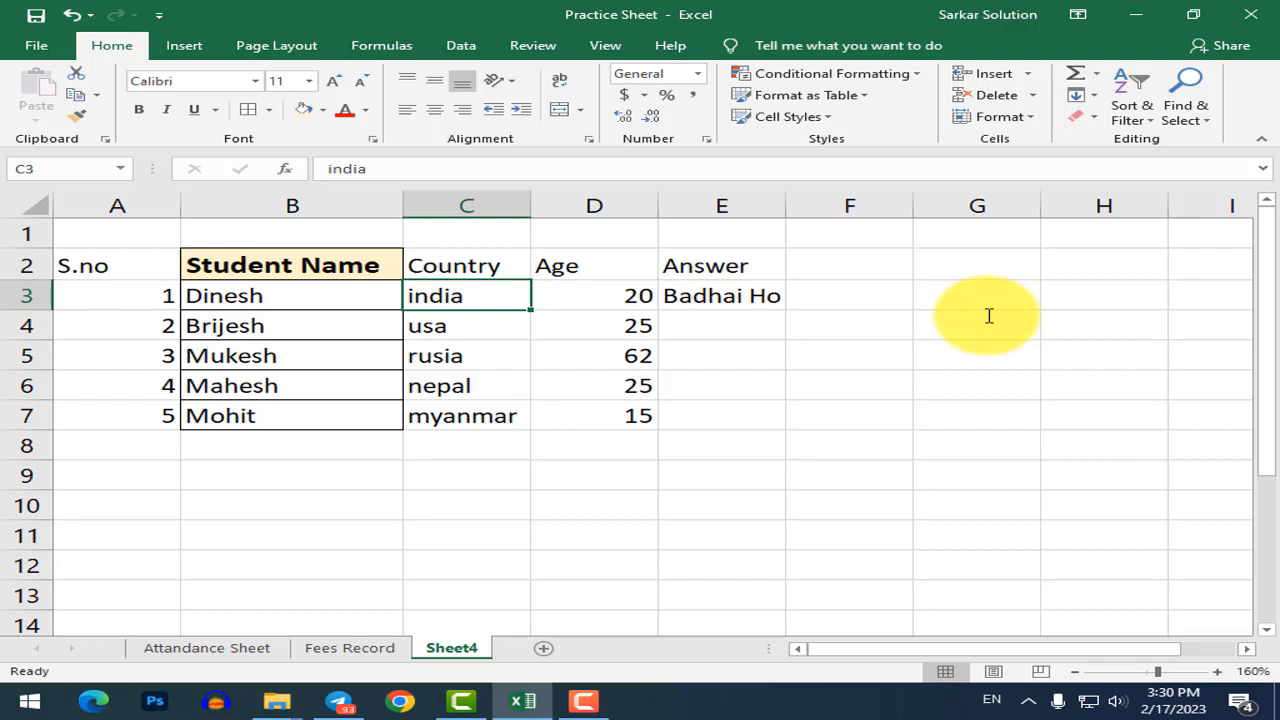
{"action": "key", "text": "Right"}
{"action": "key", "text": "Down"}
{"action": "key", "text": "Right"}
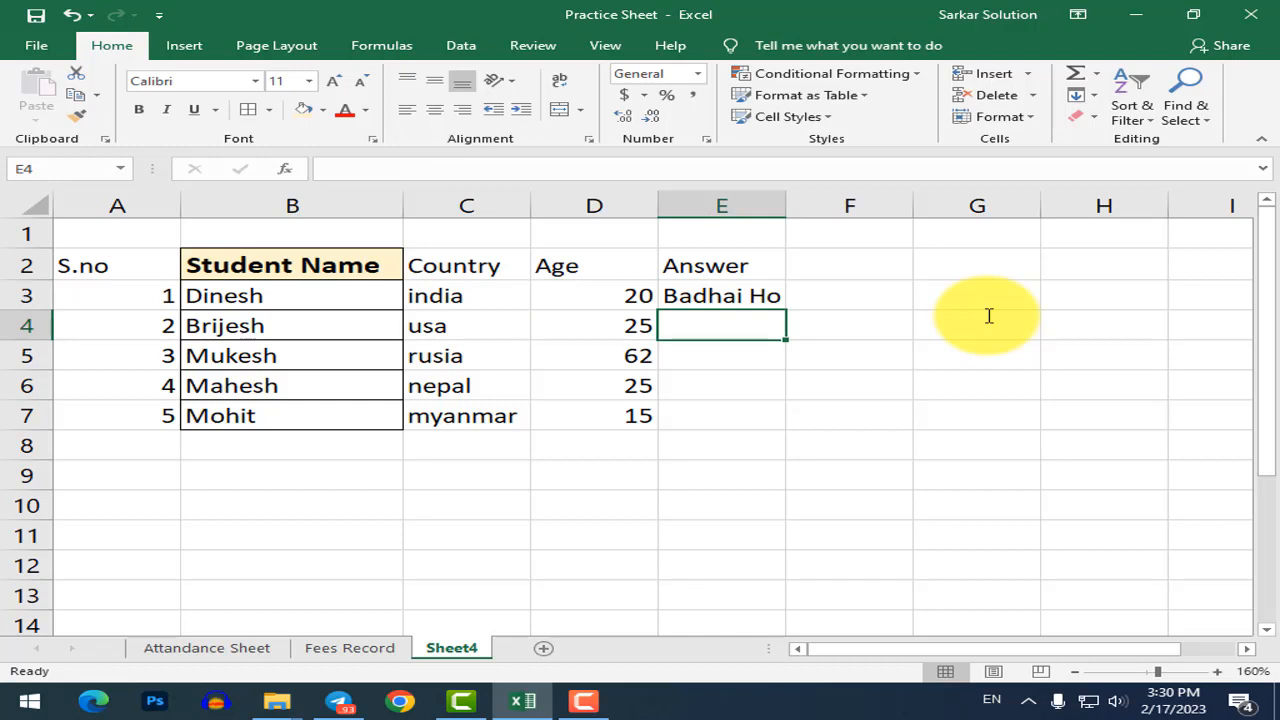
{"action": "type", "text": "=if("}
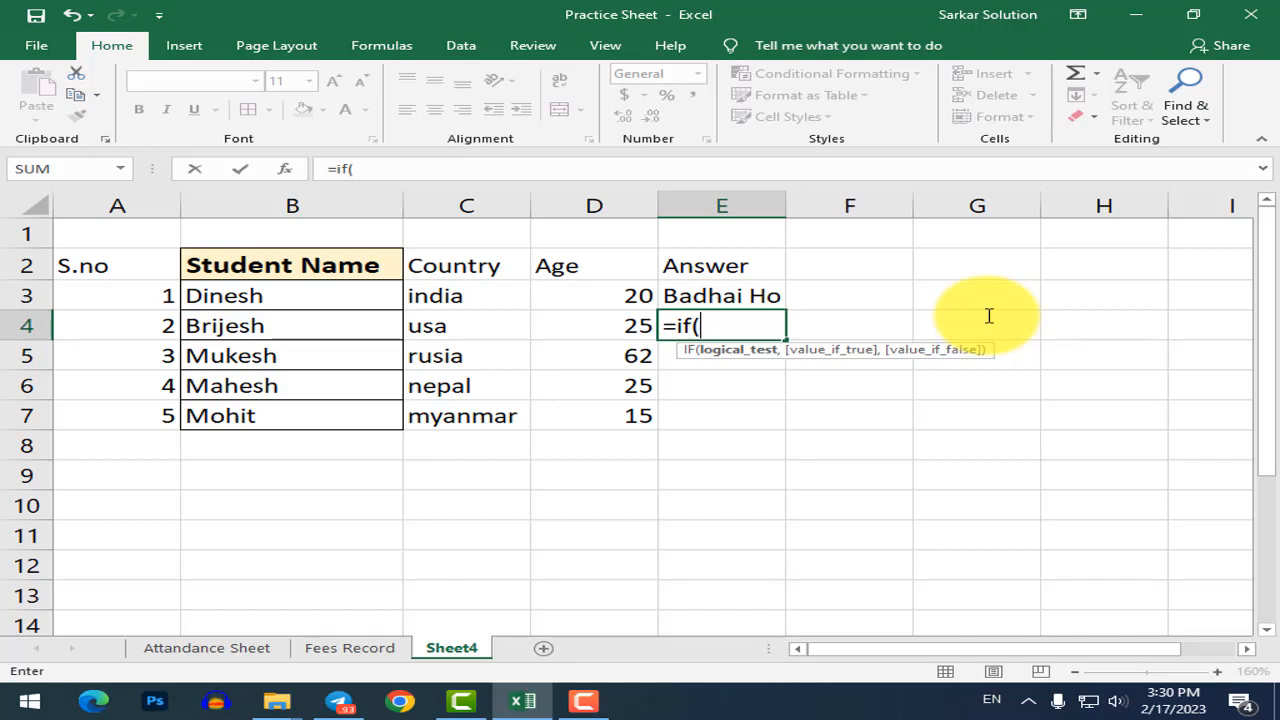
Complete E4 as =if(c4="india", if(d4>=18, "Badhai ho", "Abhi Aap Bacche ho"), "Apne Desh me jao").
{"action": "type", "text": "c4"}
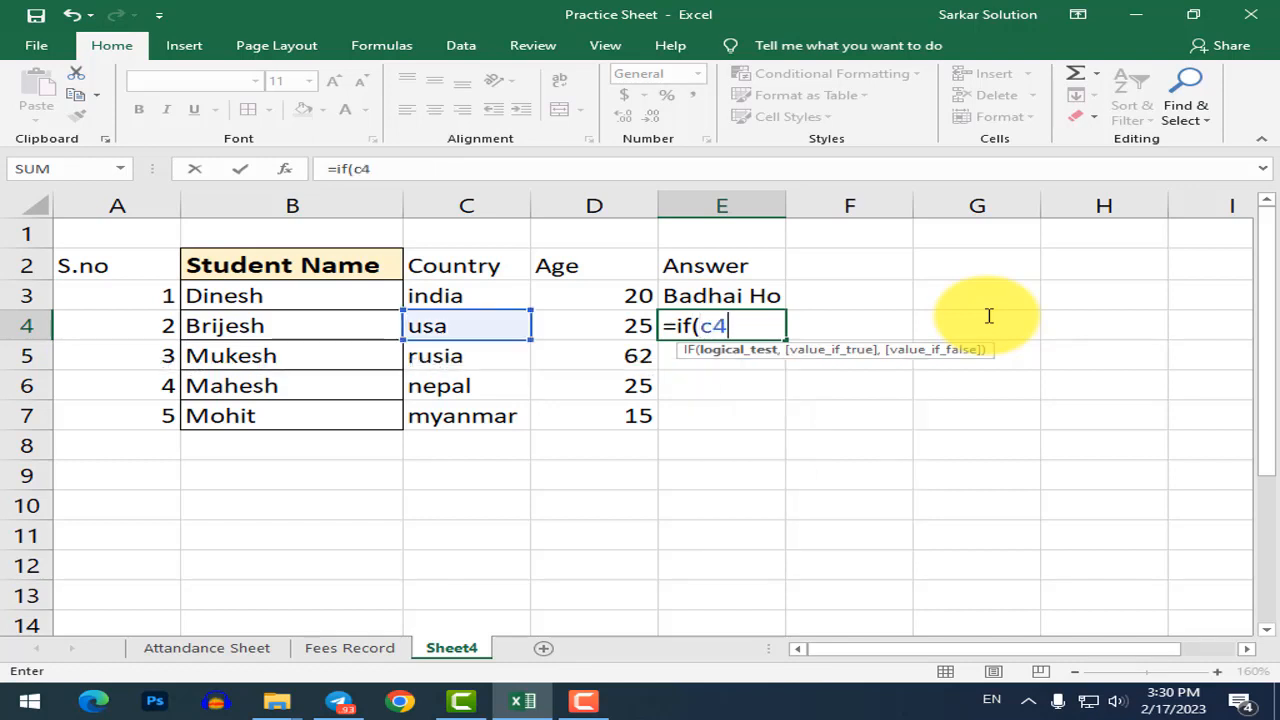
{"action": "type", "text": "=\"india"}
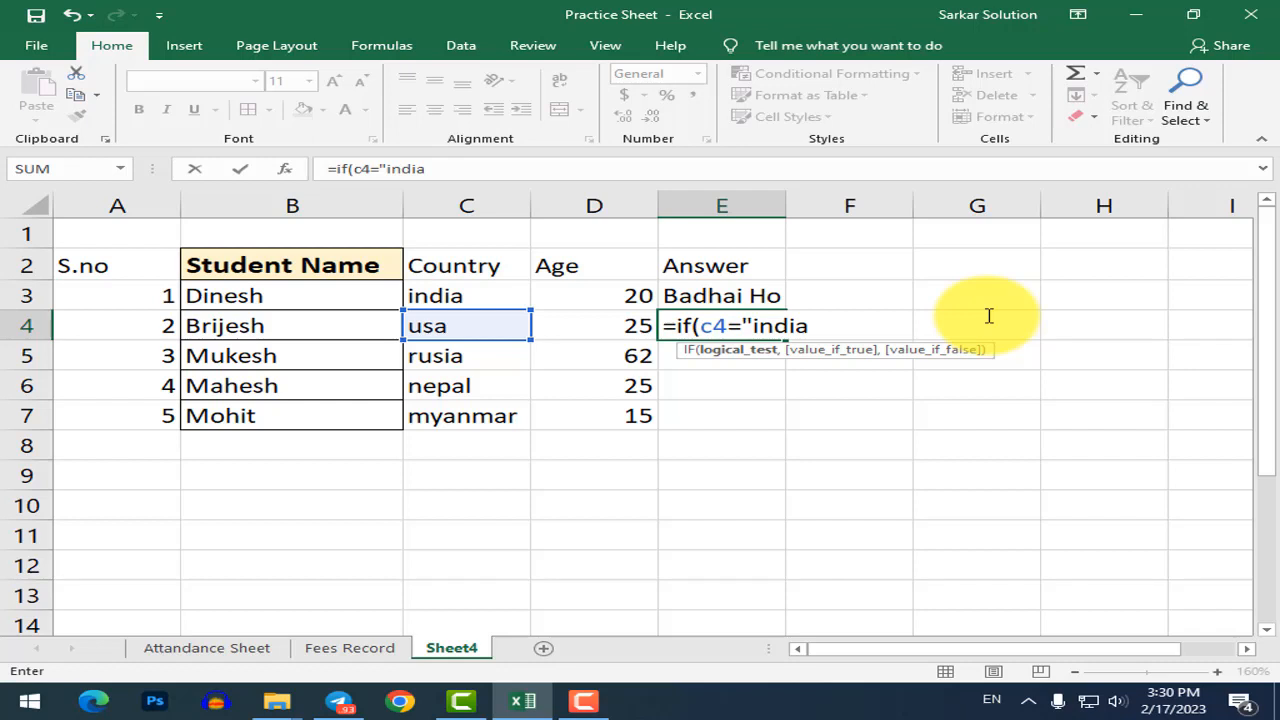
{"action": "type", "text": "\""}
{"action": "type", "text": ", "}
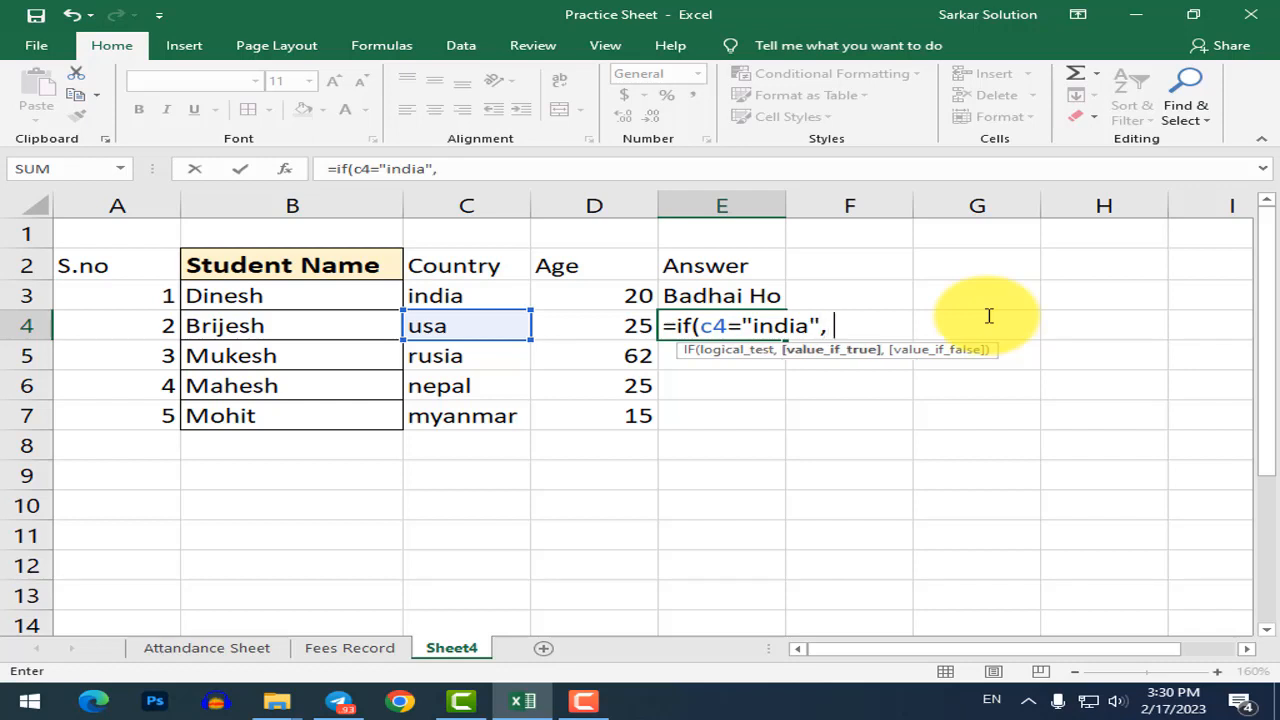
{"action": "type", "text": "if("}
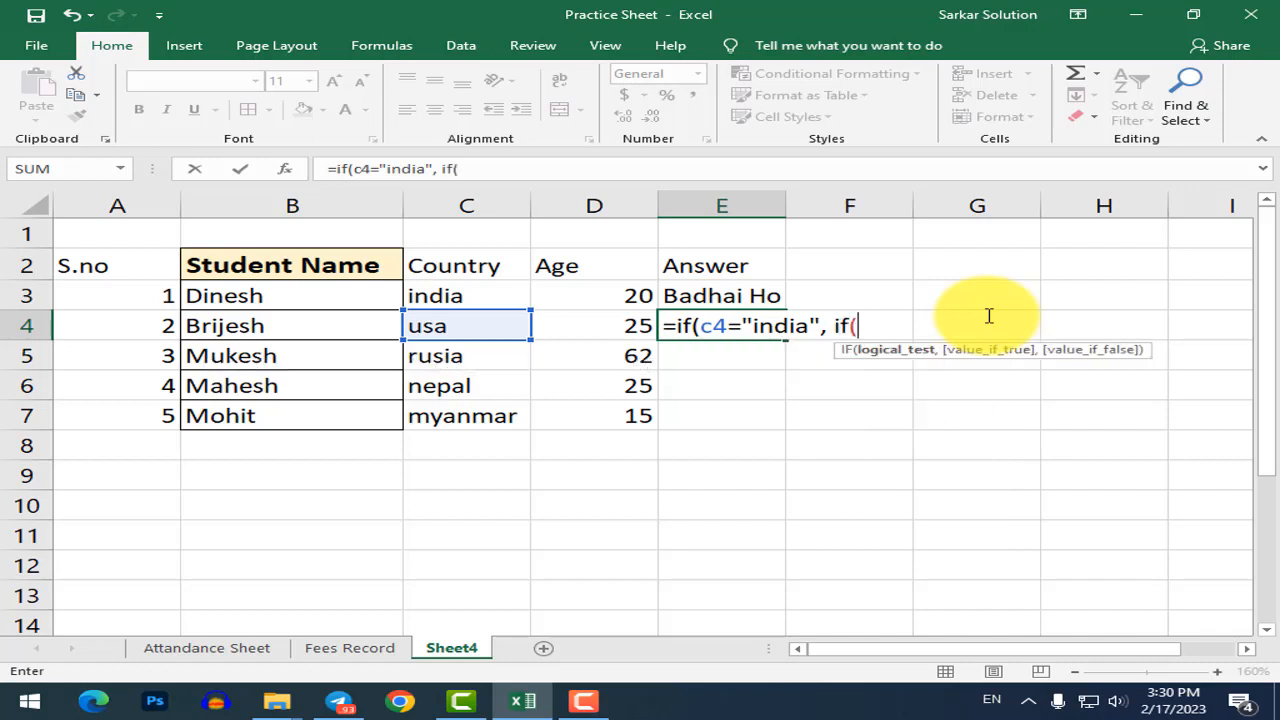
{"action": "type", "text": "d4>=1"}
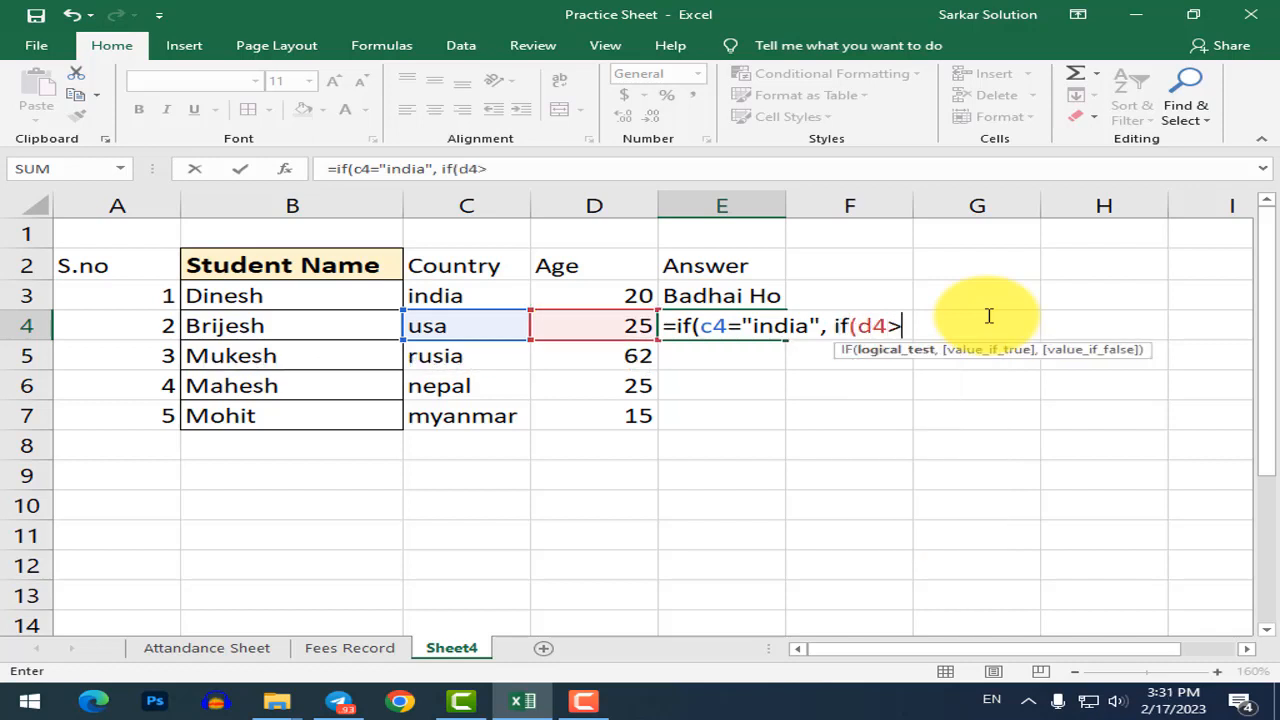
{"action": "type", "text": ","}
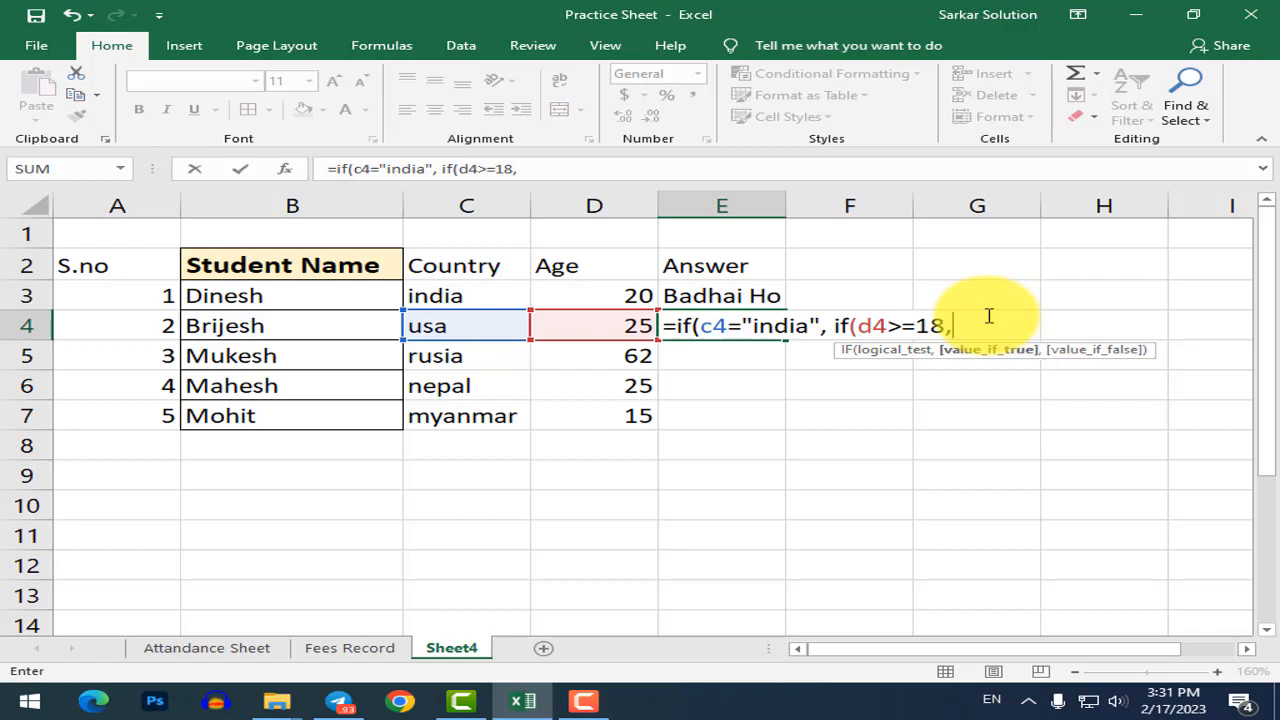
{"action": "type", "text": " \"Badhai ho\""}
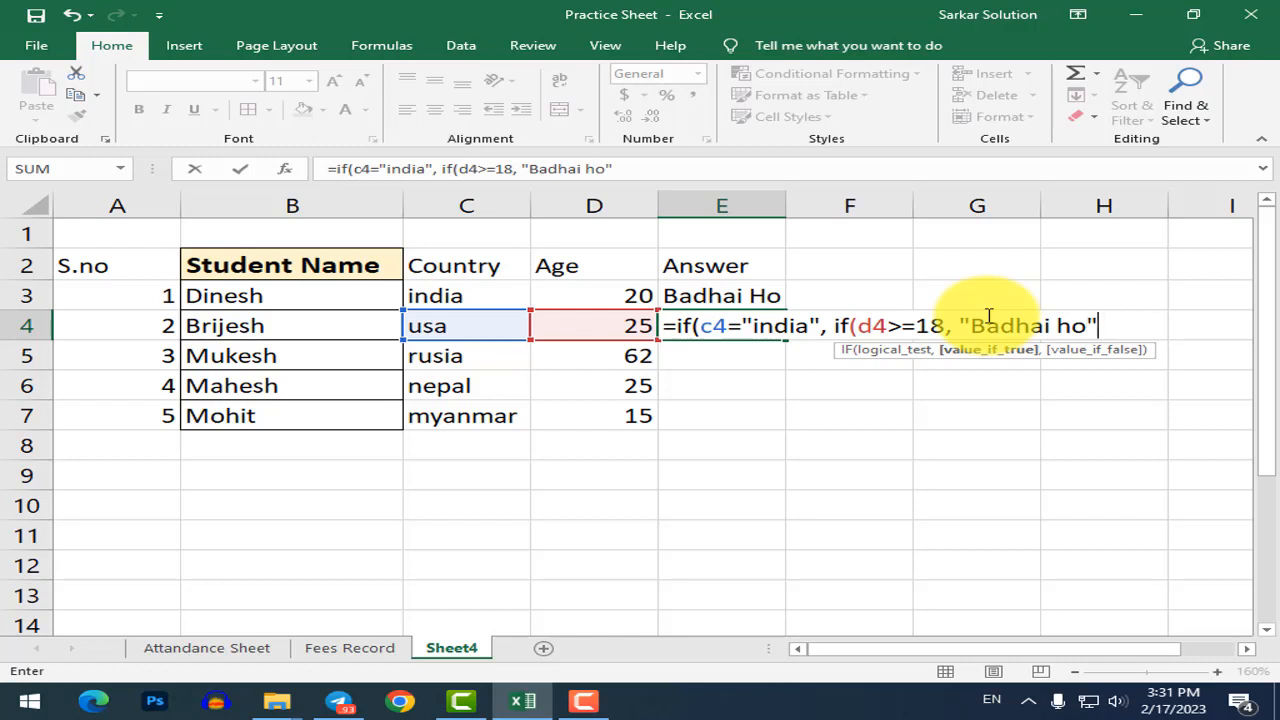
{"action": "type", "text": ", \""}
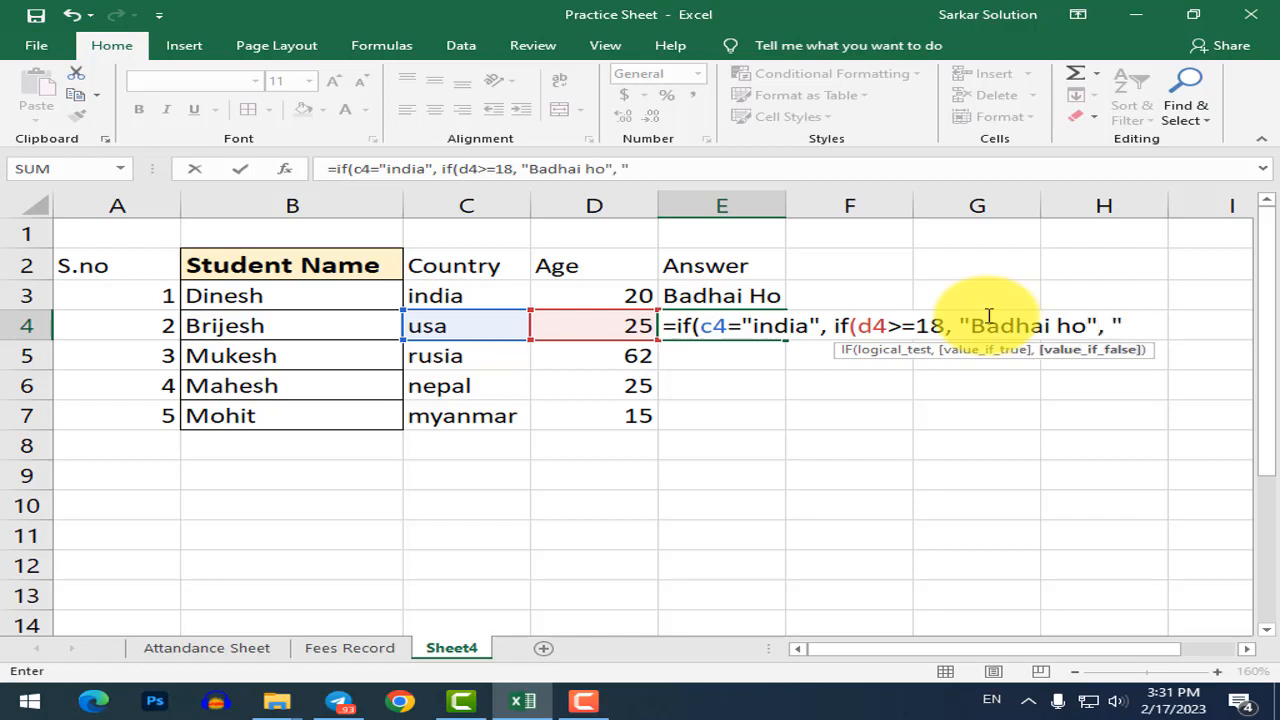
{"action": "type", "text": "Abhi Aa"}
{"action": "key", "text": "BackSpace"}
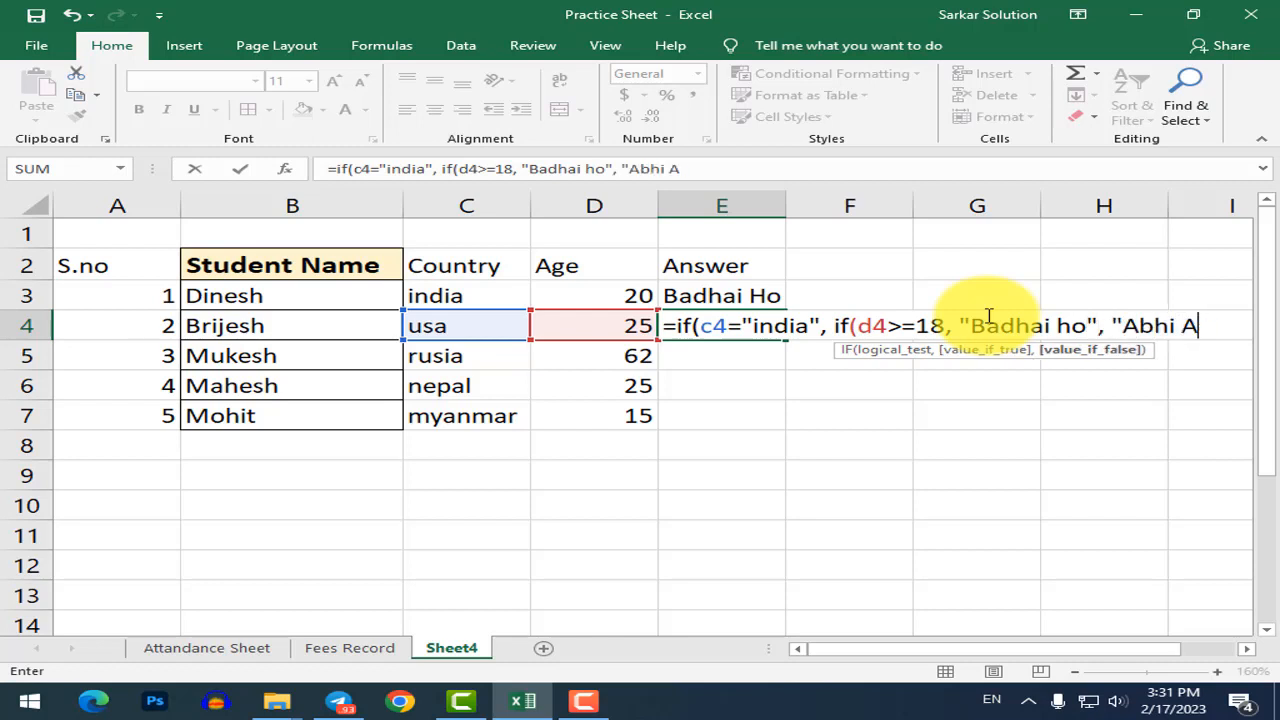
{"action": "type", "text": "ap Bacche "}
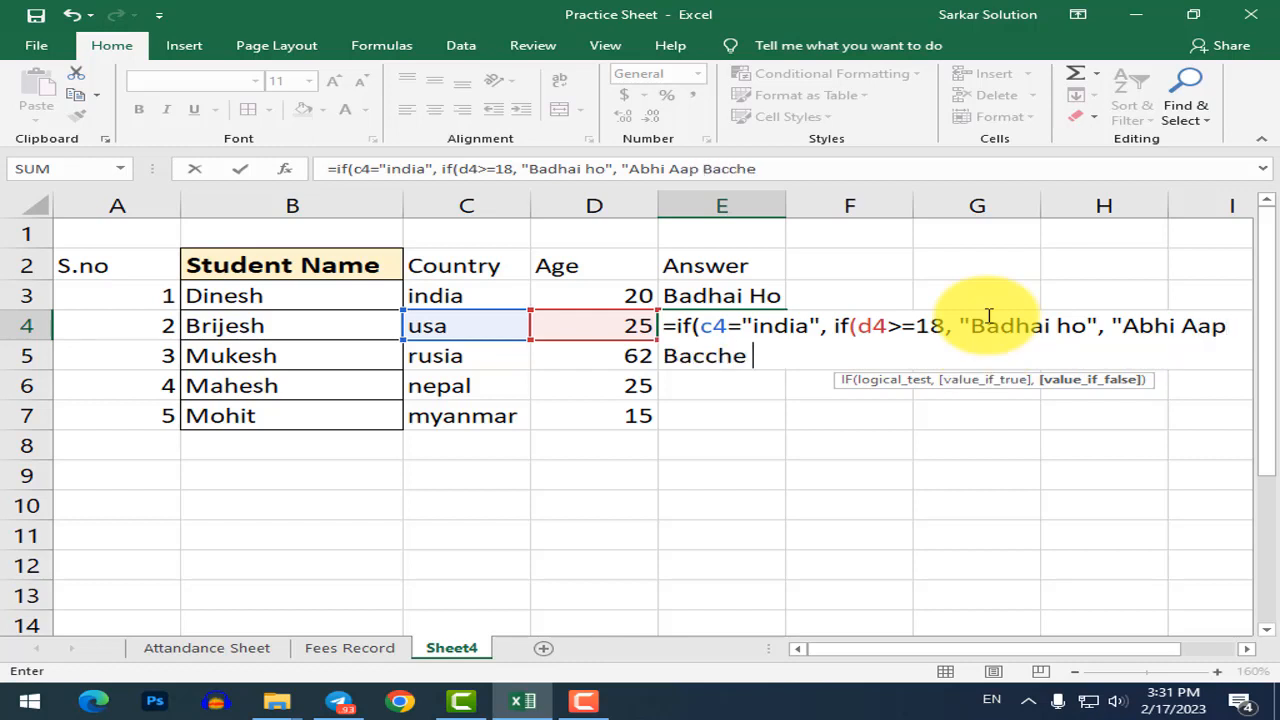
{"action": "type", "text": "ho\"),"}
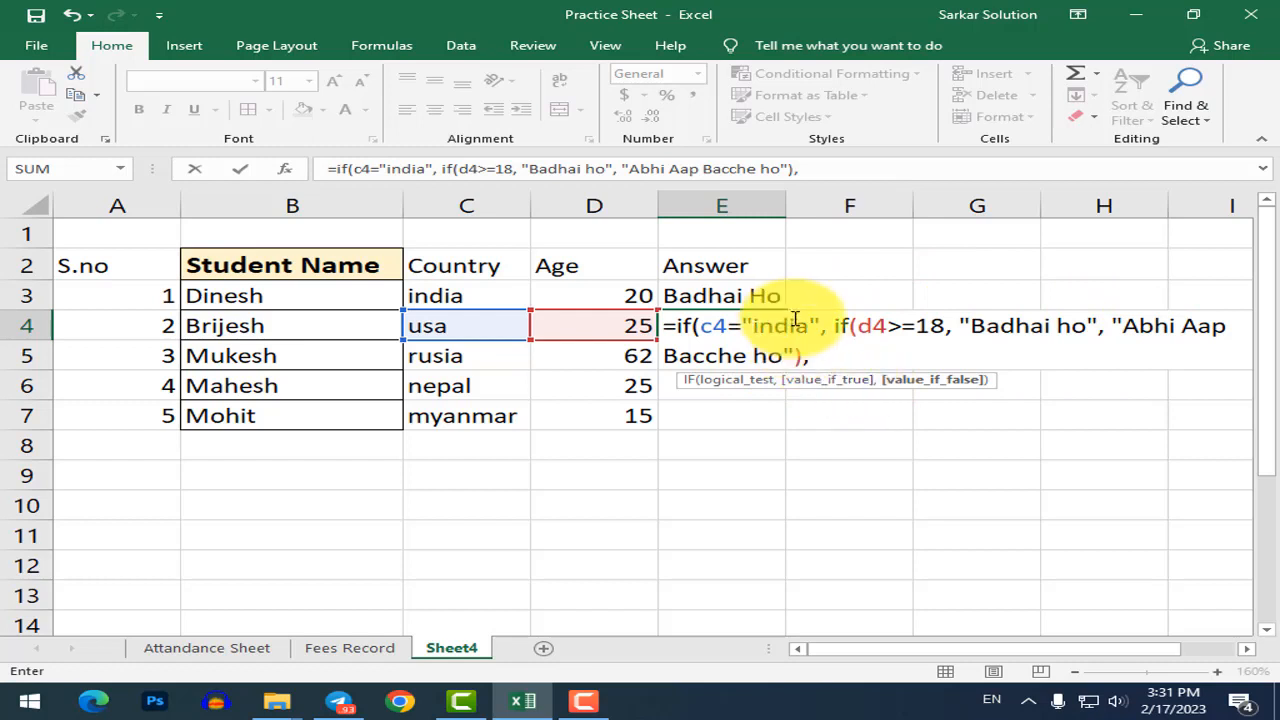
{"action": "type", "text": "\"A"}
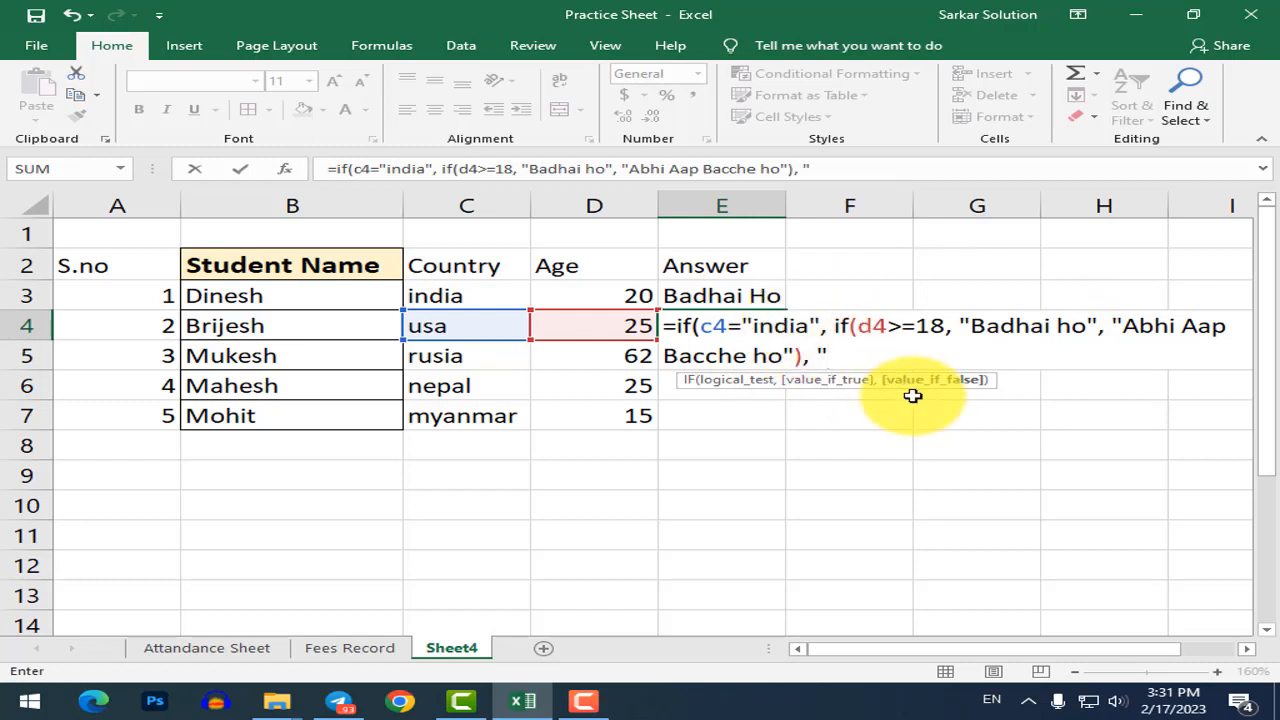
{"action": "type", "text": "pne M"}
{"action": "key", "text": "BackSpace"}
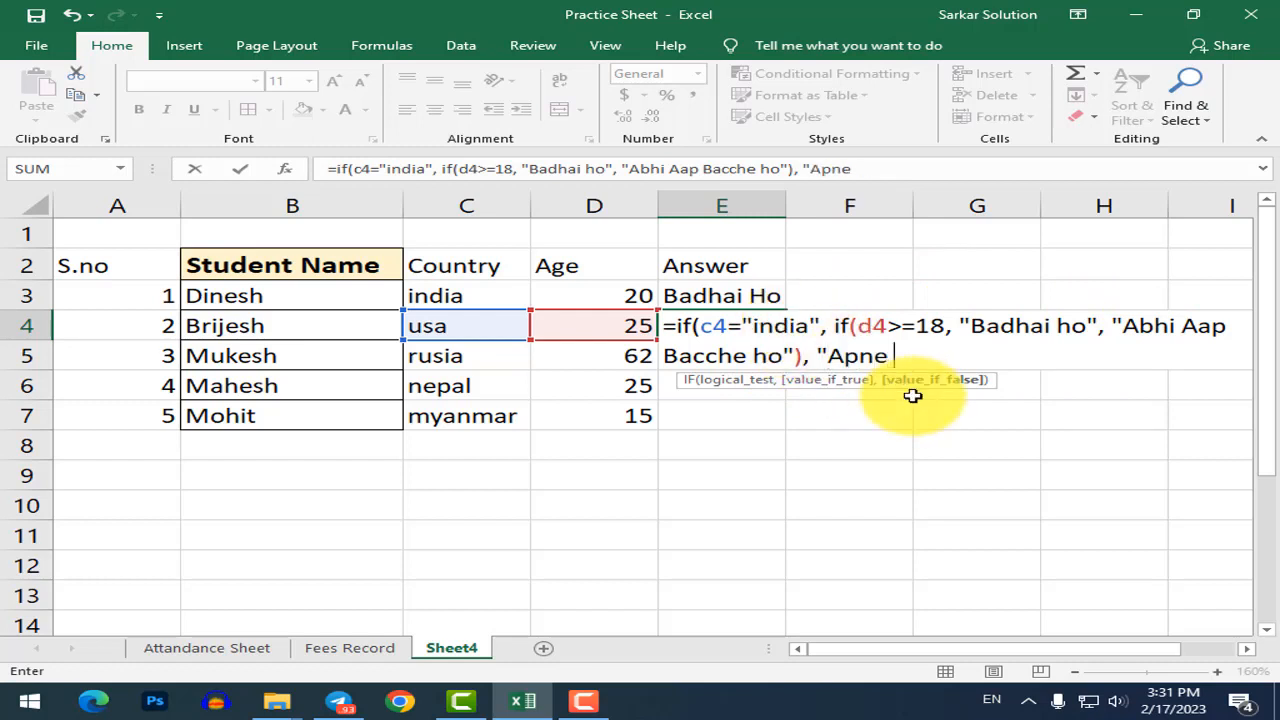
{"action": "type", "text": "Desh me jao\""}
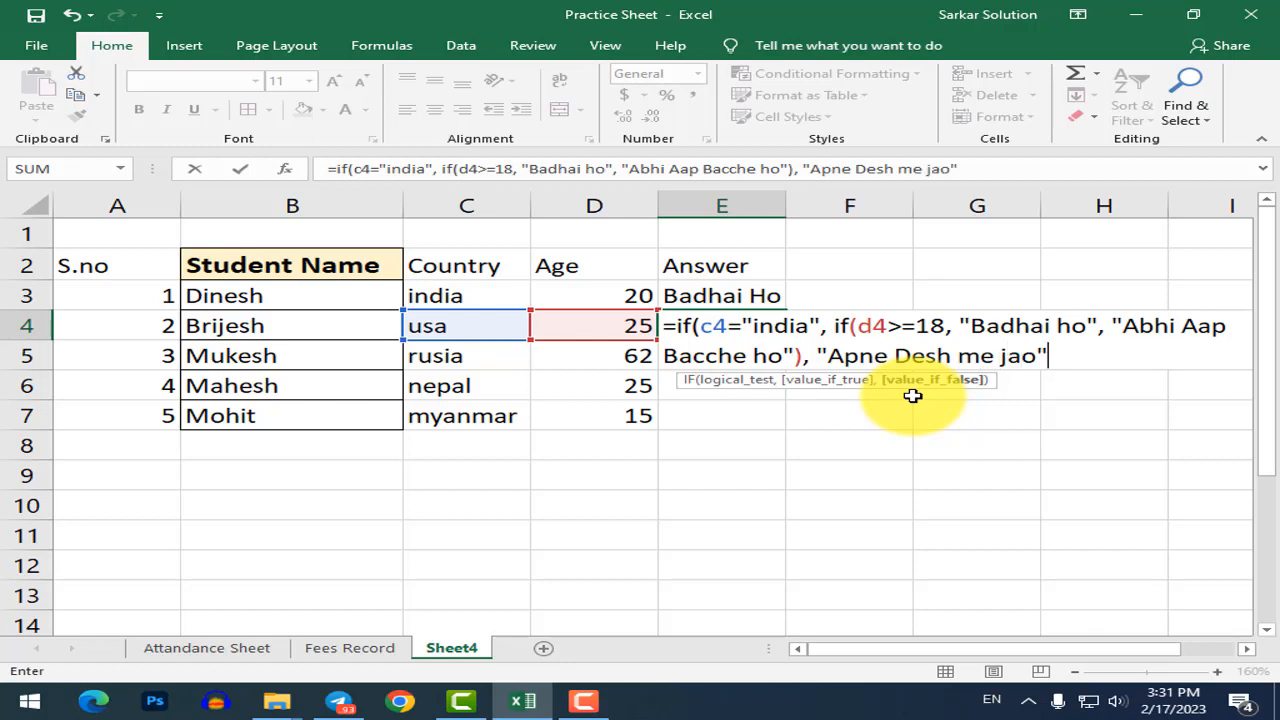
{"action": "type", "text": ")"}
{"action": "key", "text": "Return"}
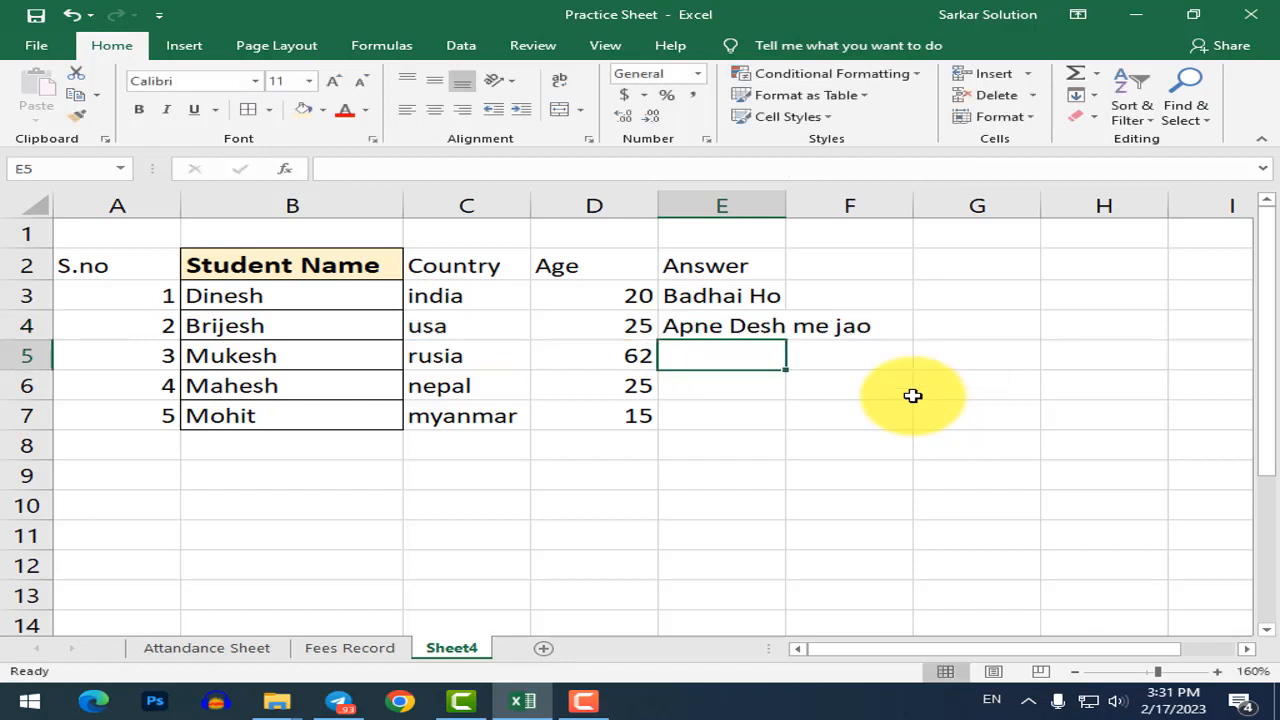
Change the age in D4 to 50, correcting an accidental 500.
{"action": "left_click", "coordinate": [737, 324]}
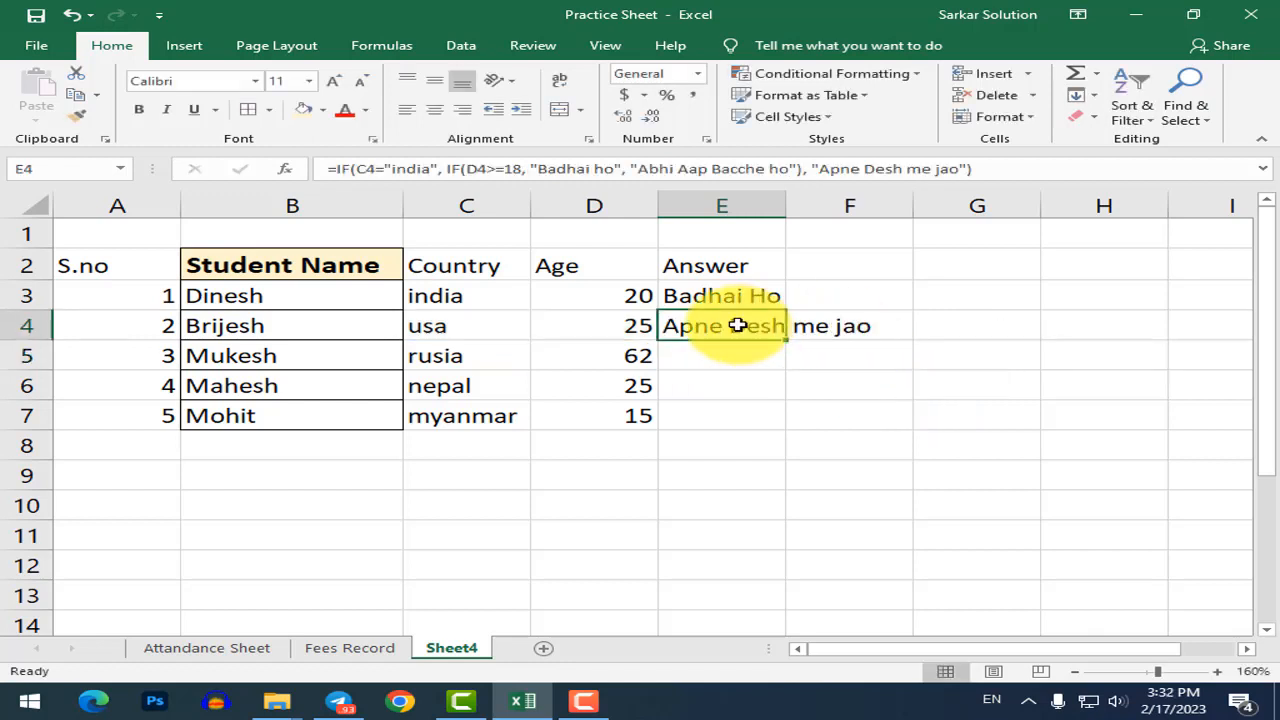
{"action": "left_click", "coordinate": [478, 325]}
{"action": "left_click", "coordinate": [594, 330]}
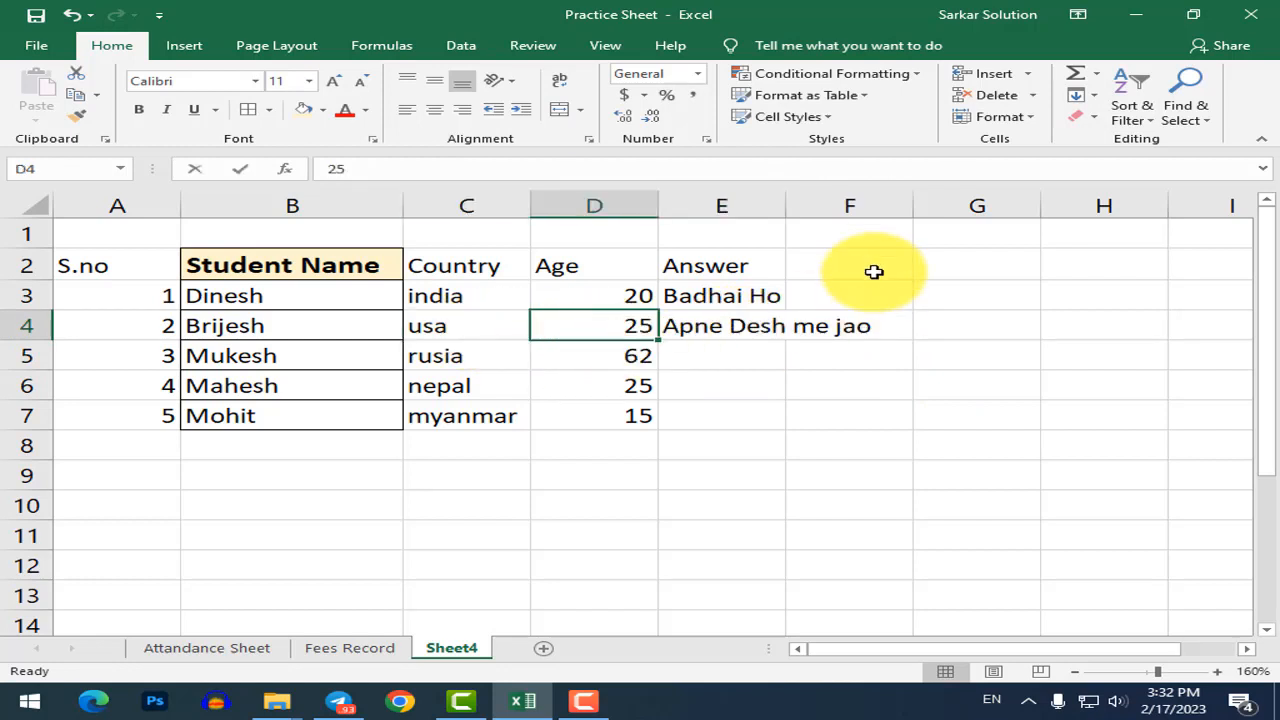
{"action": "type", "text": "500"}
{"action": "key", "text": "Return"}
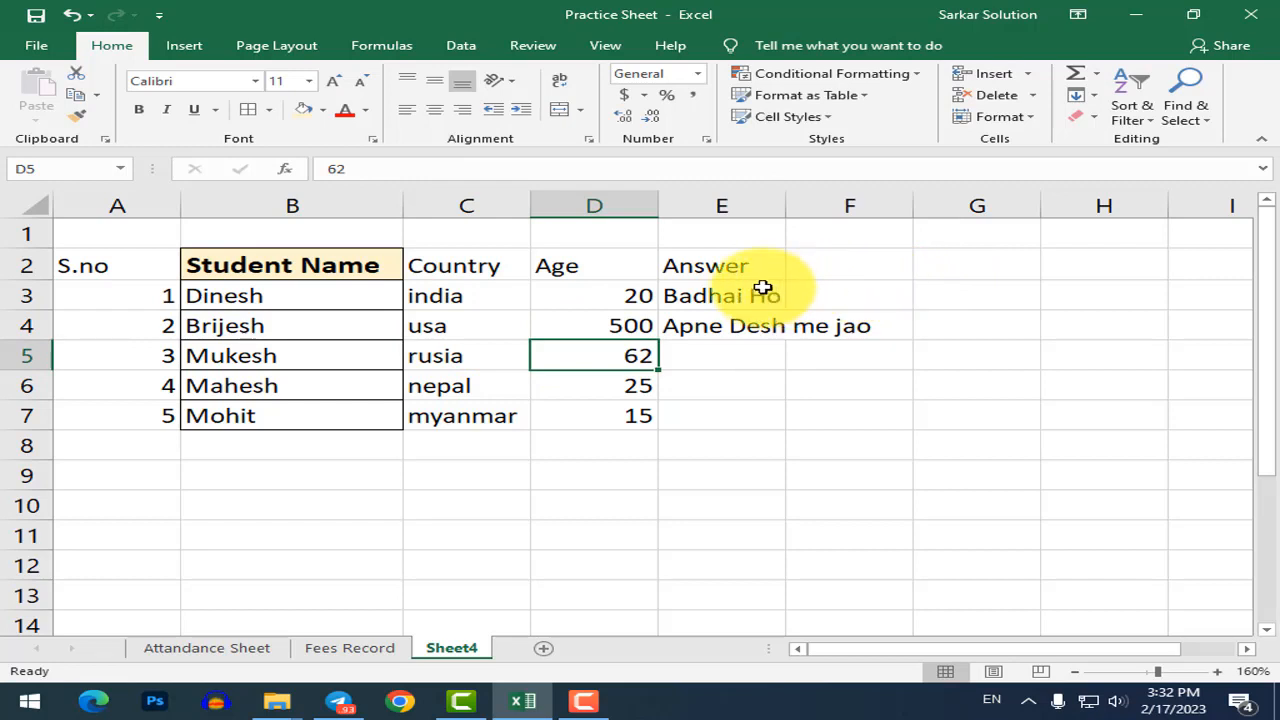
{"action": "left_click", "coordinate": [601, 330]}
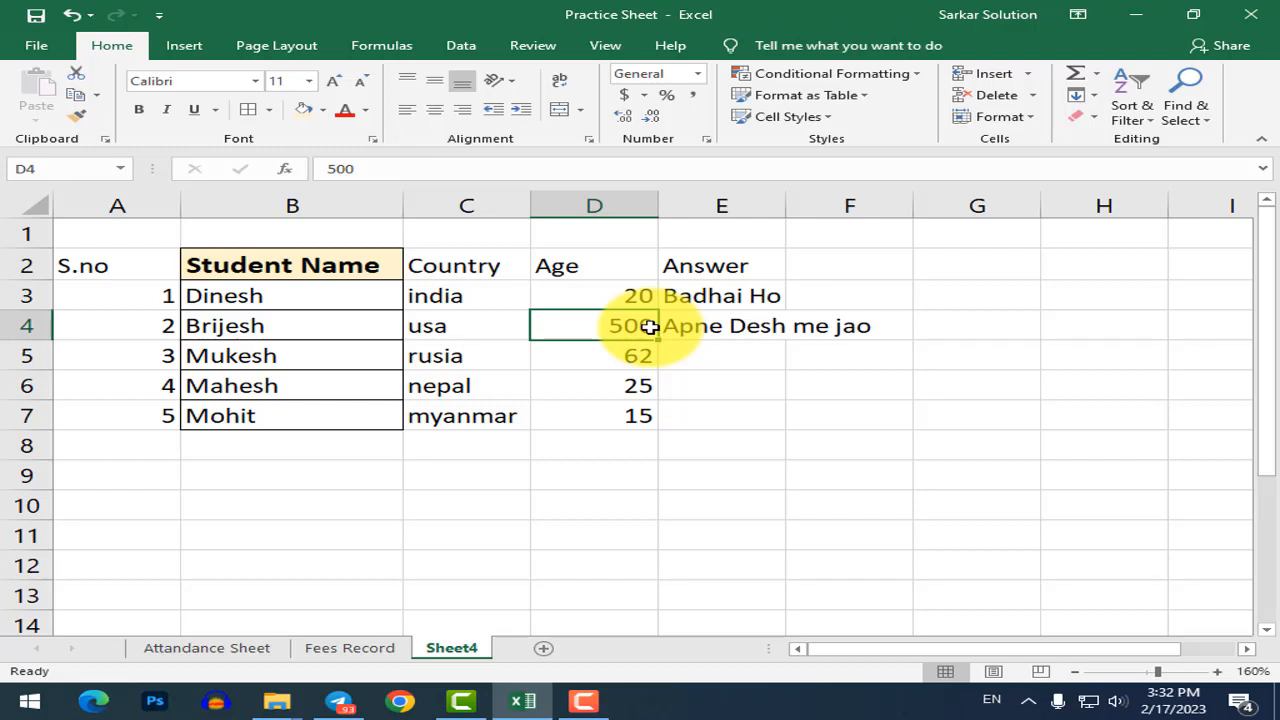
{"action": "double_click", "coordinate": [648, 327]}
{"action": "key", "text": "BackSpace"}
{"action": "key", "text": "Return"}
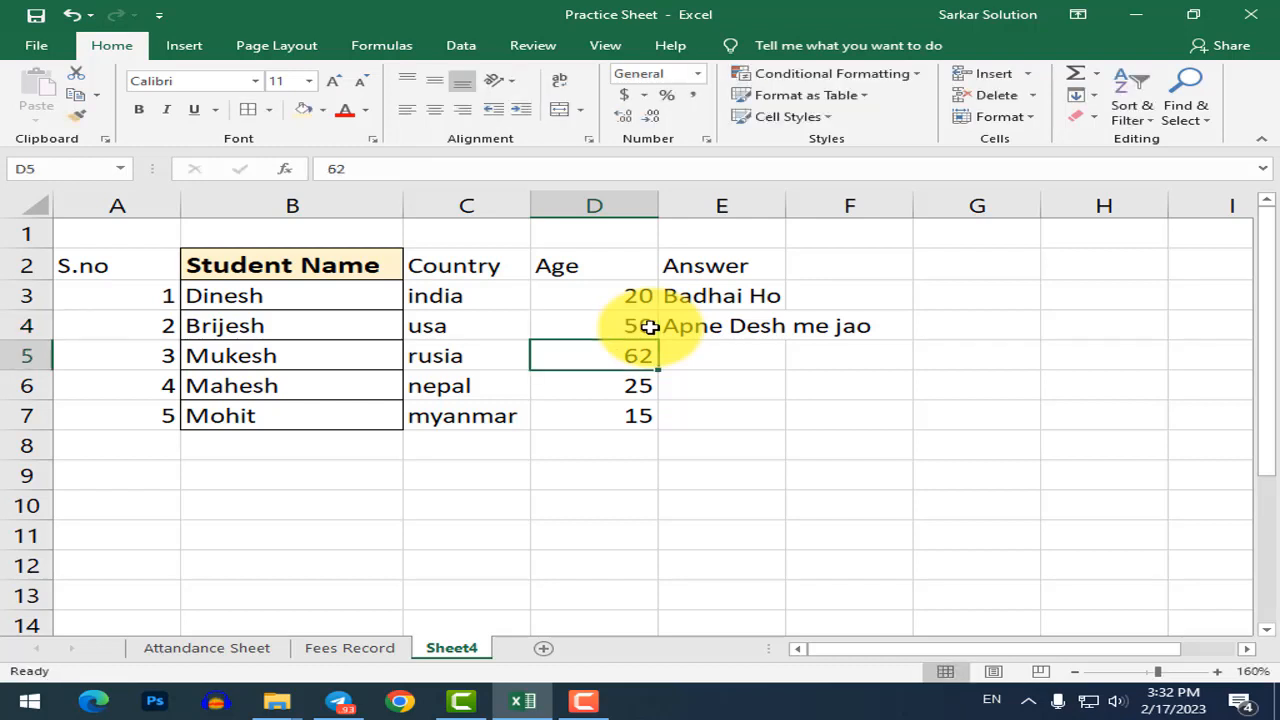
Set the age in D3 to 15 so E3 shows Abhi Aap Bacche ho.
{"action": "left_click", "coordinate": [604, 300]}
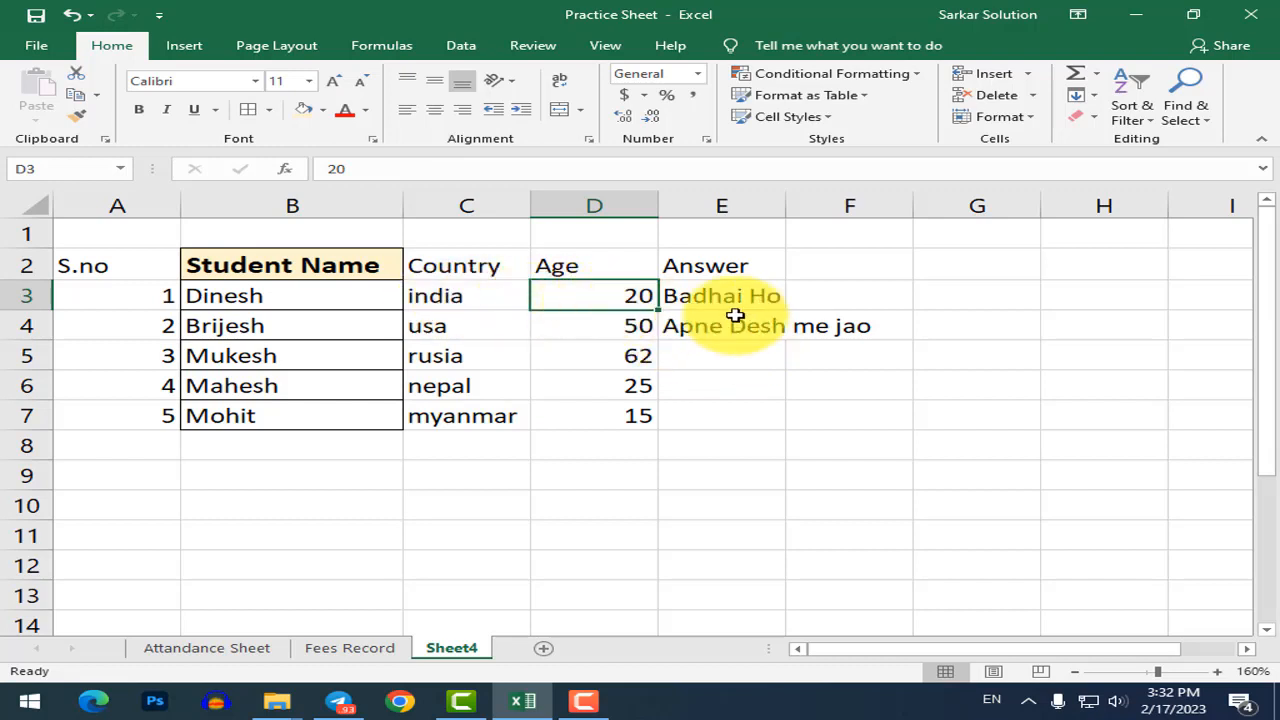
{"action": "type", "text": "15"}
{"action": "key", "text": "Return"}
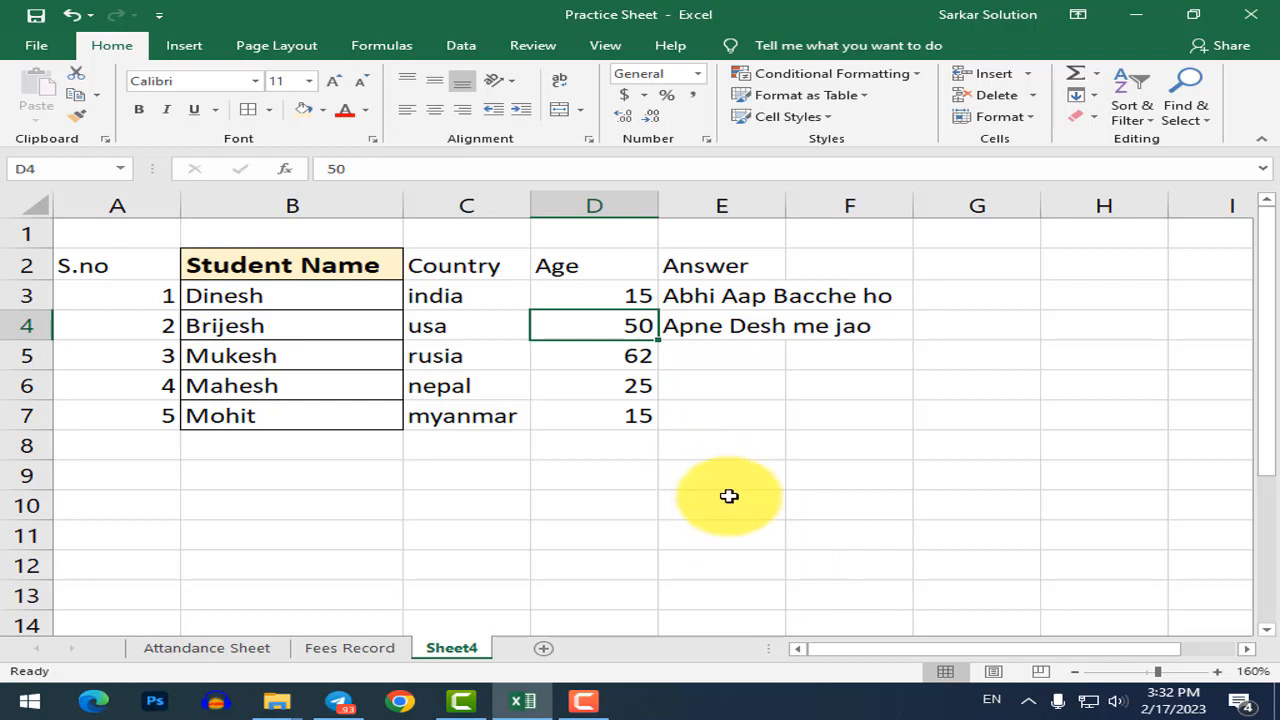
{"action": "left_click", "coordinate": [731, 464]}
{"action": "double_click", "coordinate": [700, 296]}
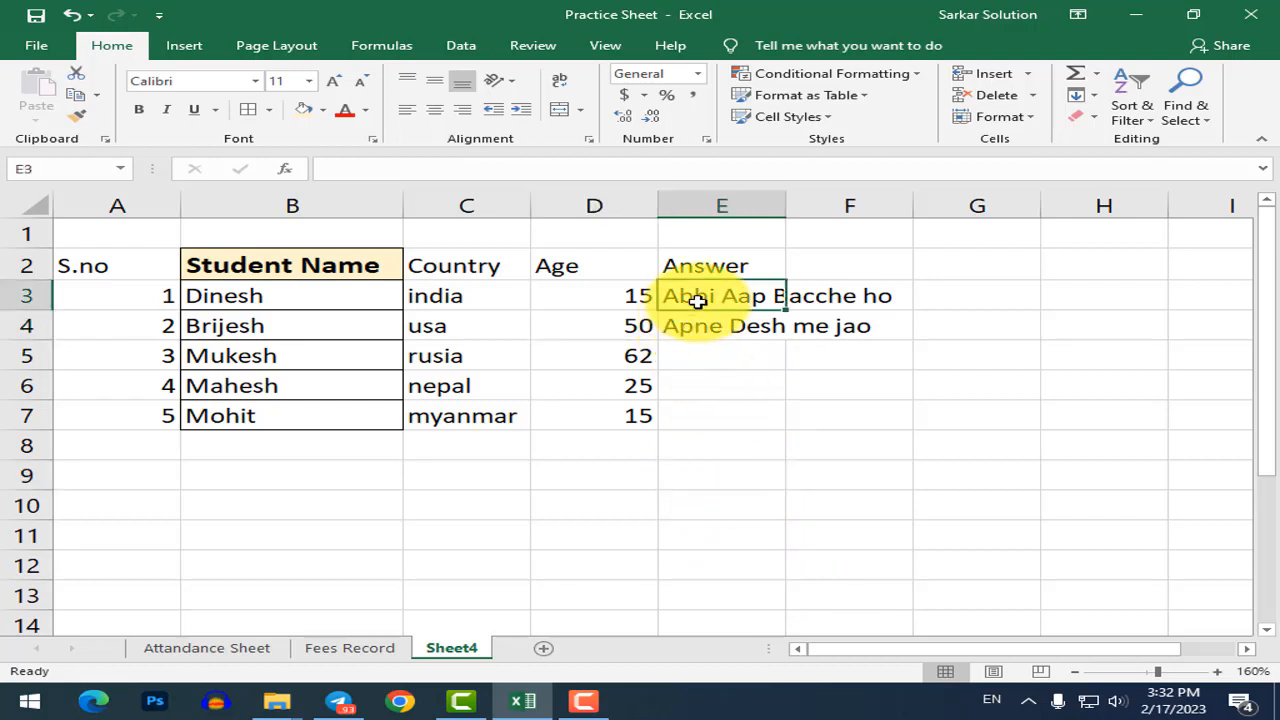
{"action": "left_click", "coordinate": [872, 325]}
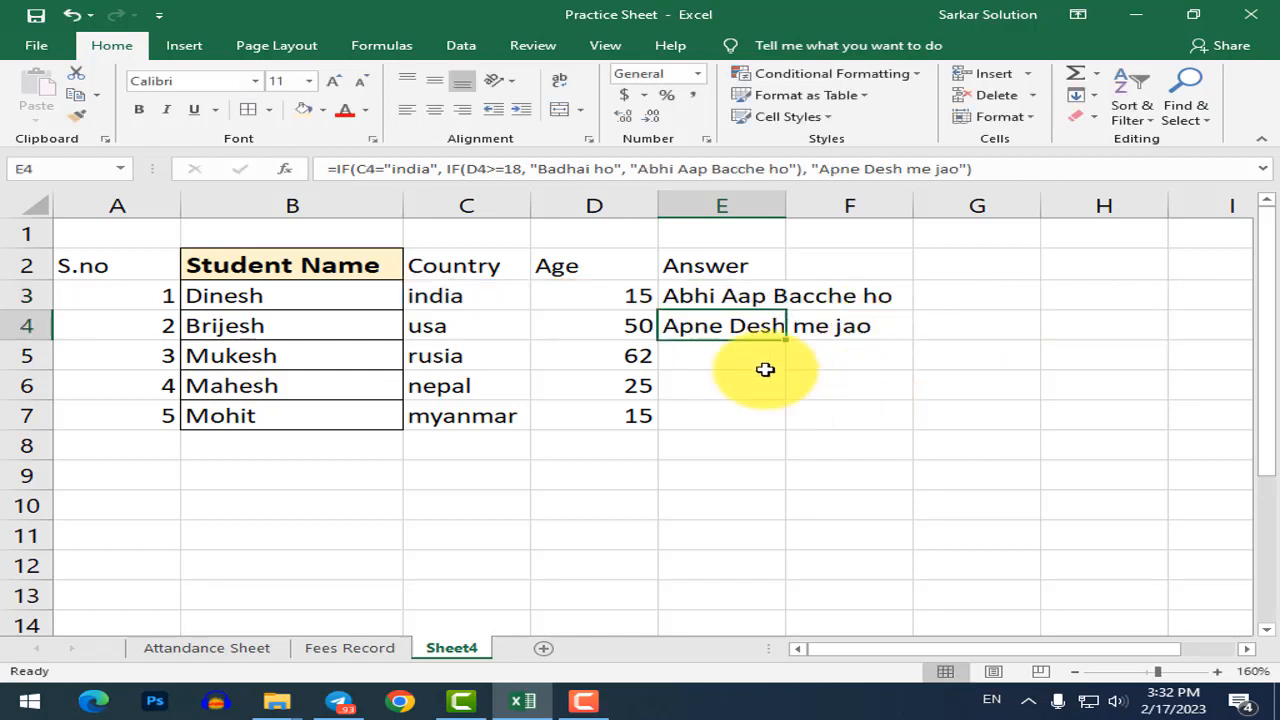
{"action": "left_click", "coordinate": [707, 349]}
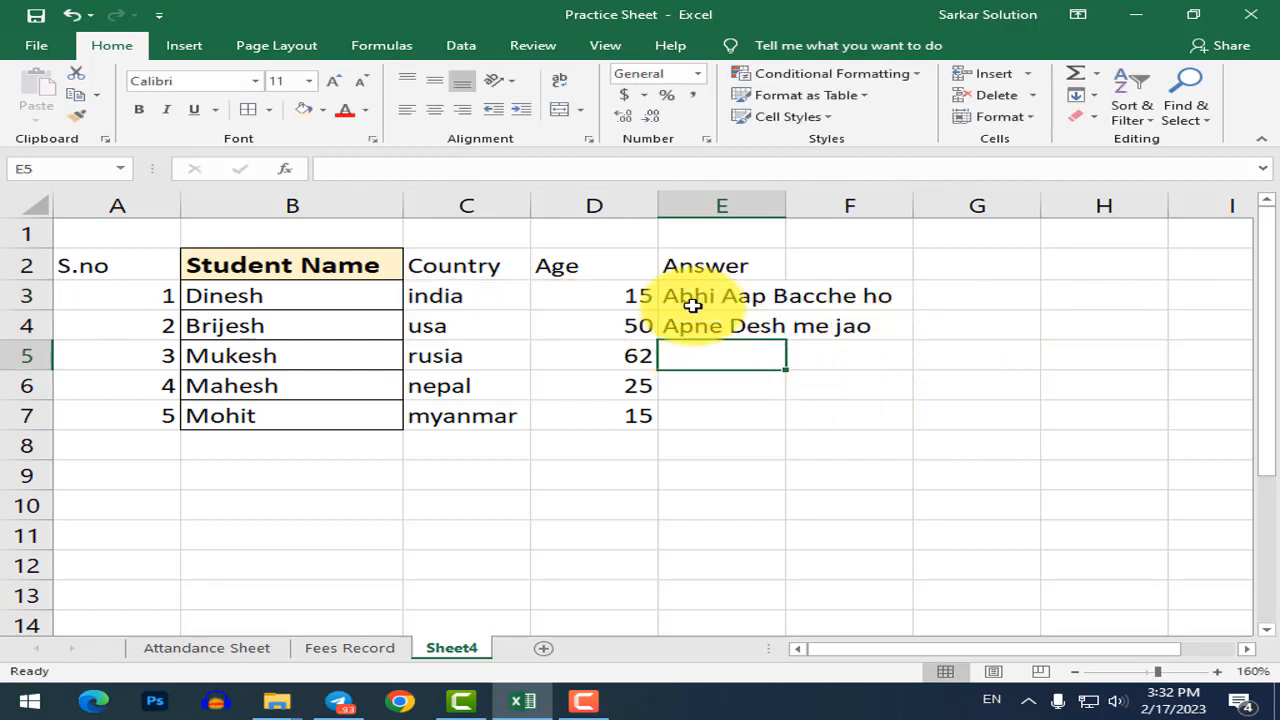
{"action": "left_click", "coordinate": [708, 326]}
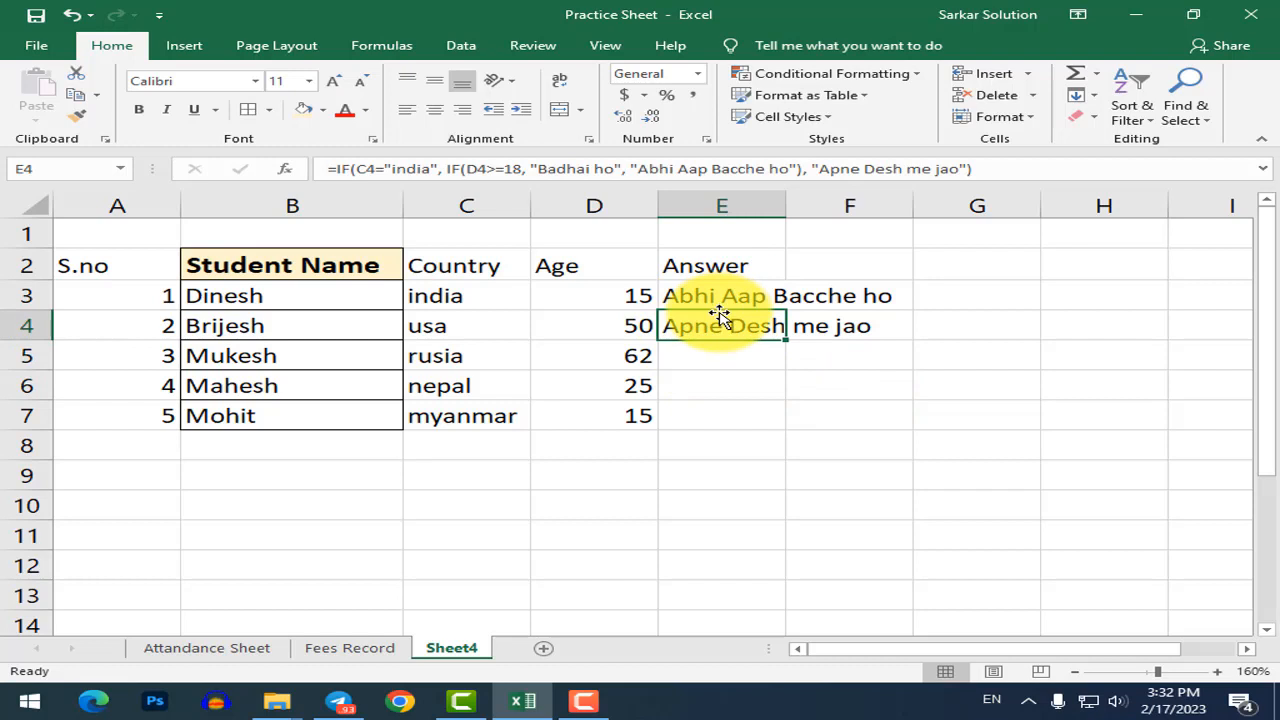